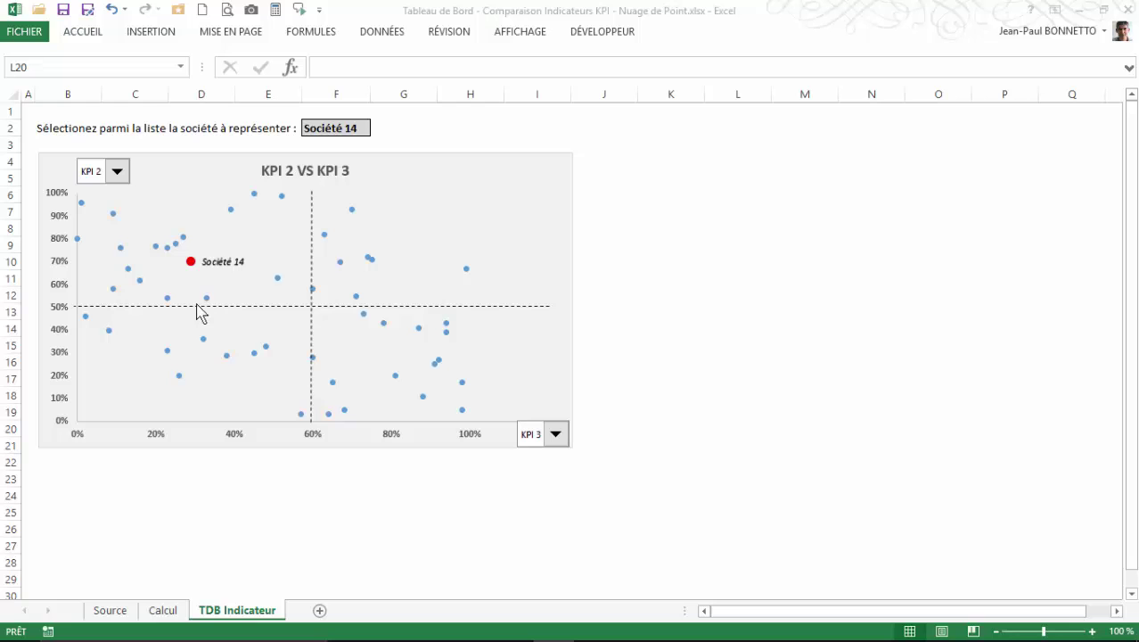
Examine the company list and the KPI 1 to KPI 4 columns on the Source sheet.
click(118, 611)
click(114, 612)
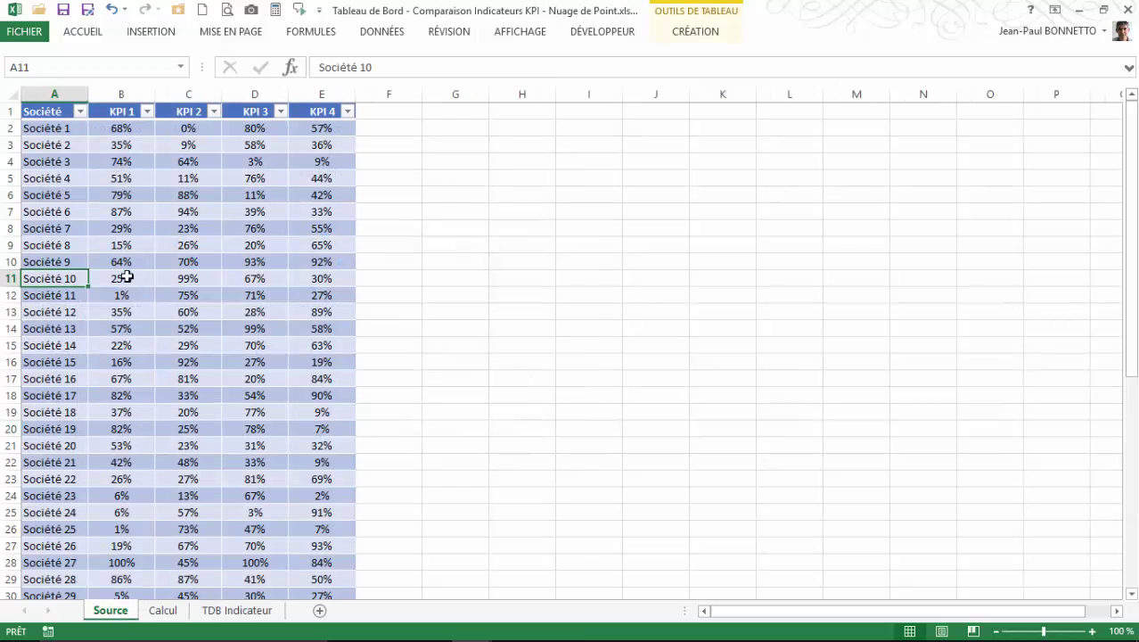
drag(51, 128, 51, 429)
click(125, 127)
click(188, 127)
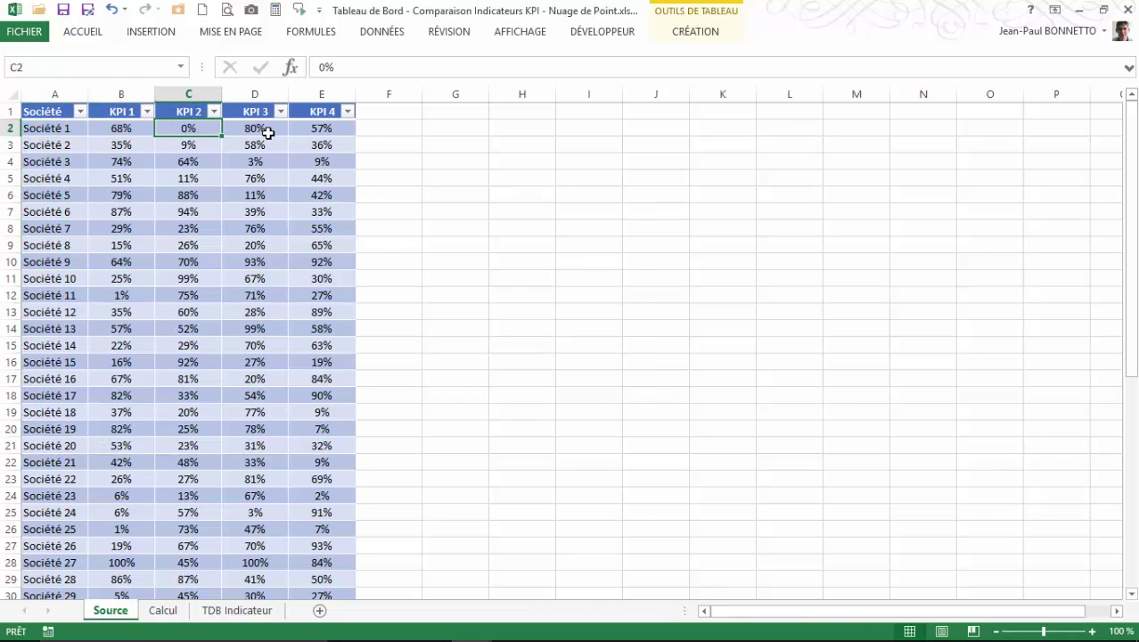
click(258, 127)
click(326, 128)
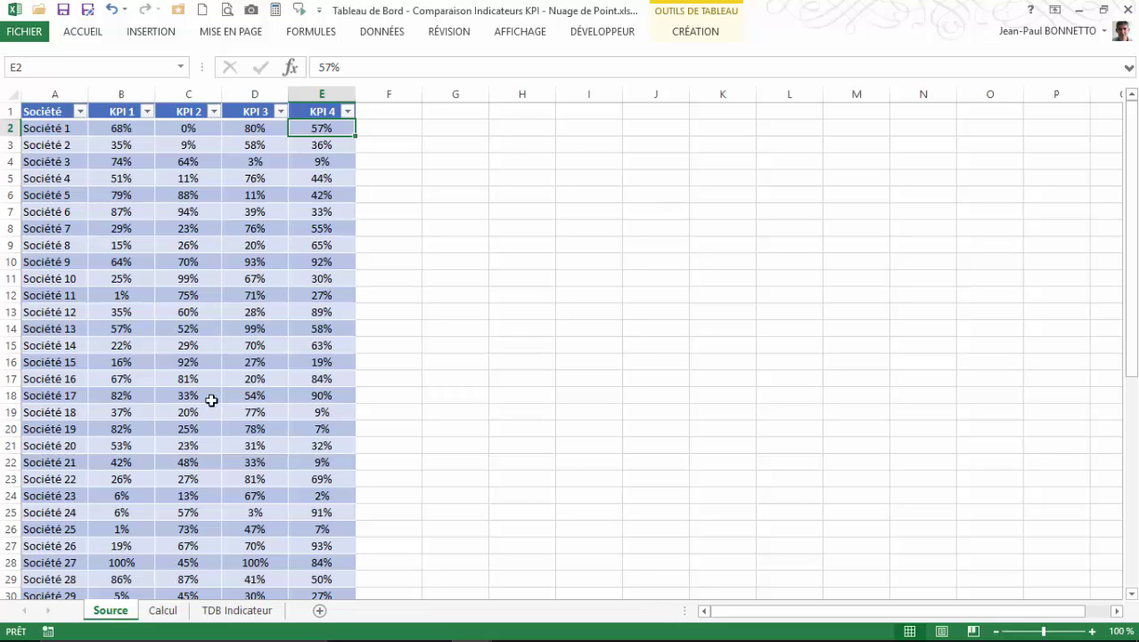
Look over the Calcul, TDB Indicateur and Source sheets, finishing on the TDB Indicateur dashboard.
click(162, 610)
click(223, 609)
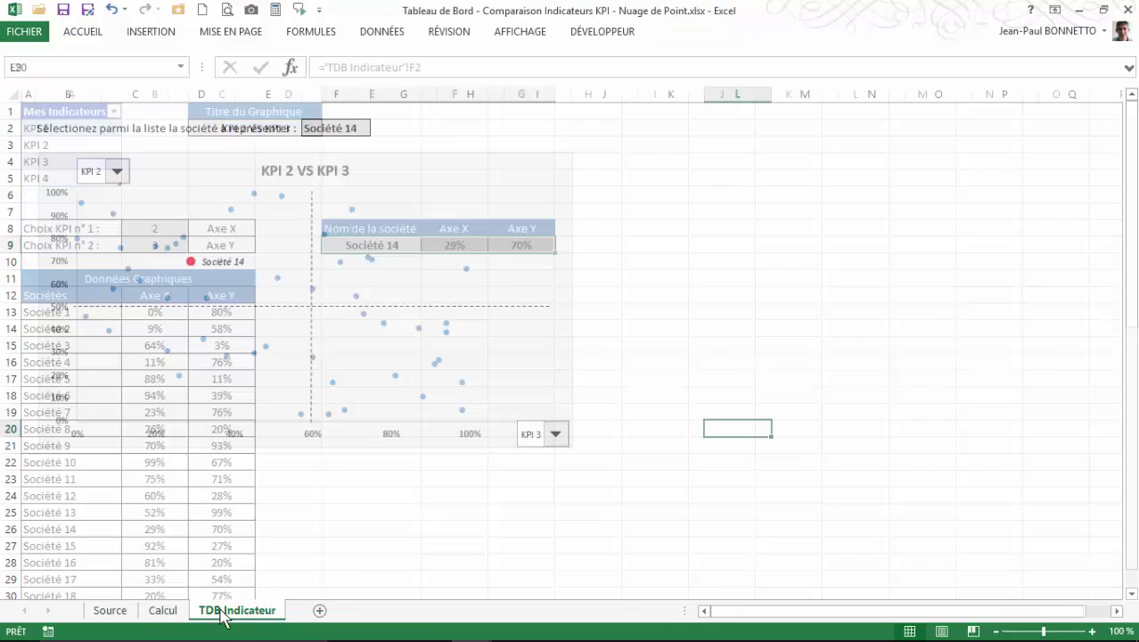
click(111, 611)
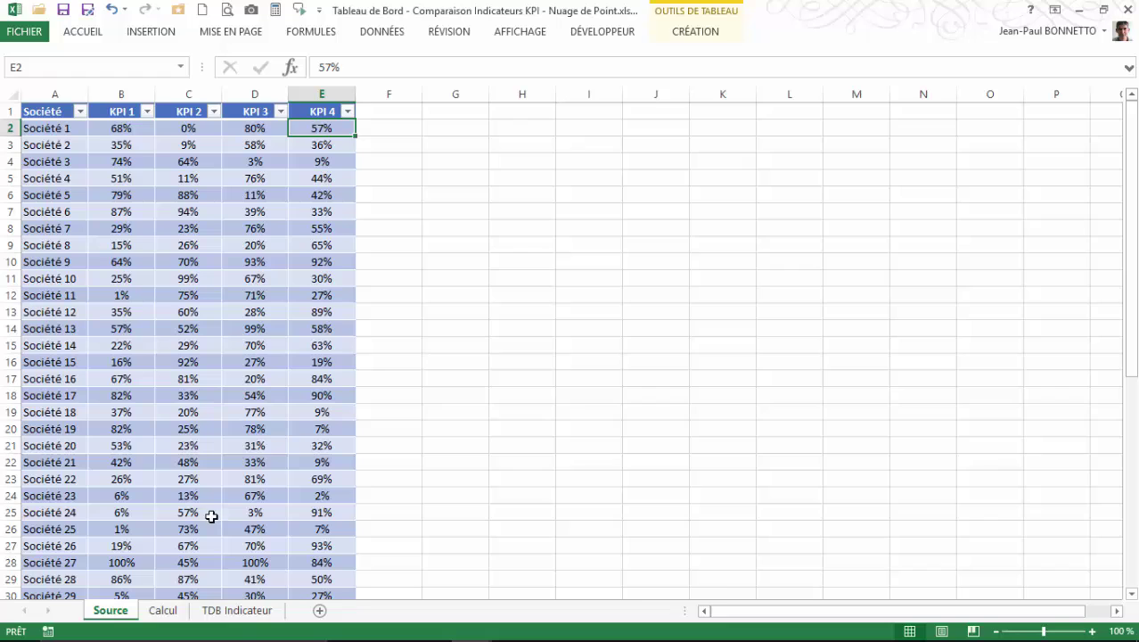
click(236, 610)
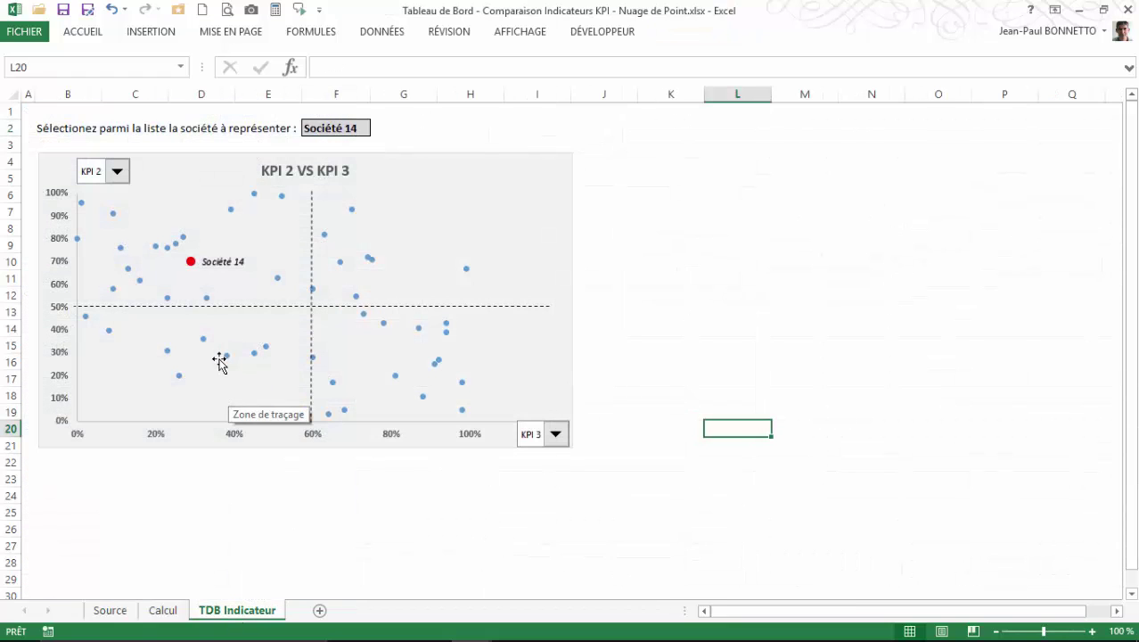
Nudge the grouped chart slightly on the dashboard and set its first indicator, above the vertical axis, to KPI 1.
click(305, 174)
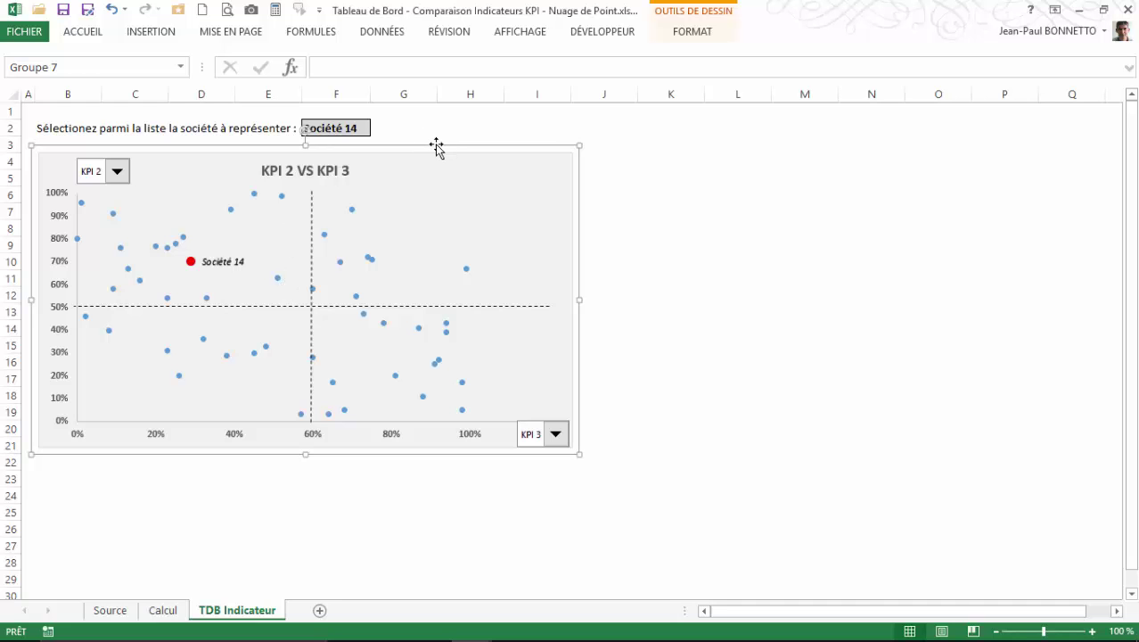
drag(433, 149, 406, 145)
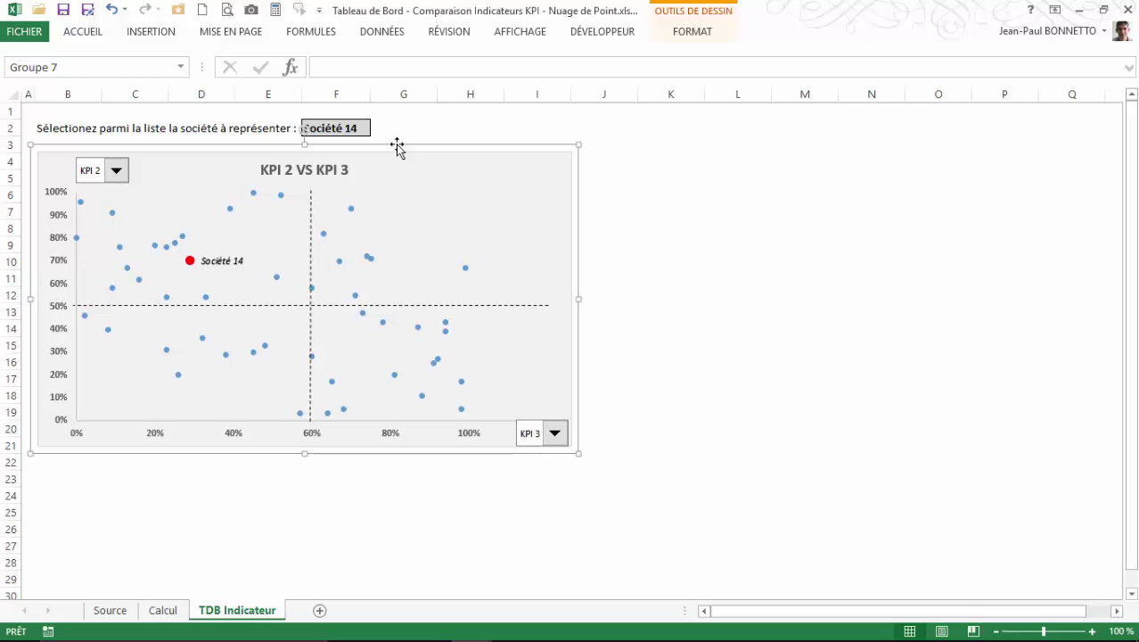
click(339, 129)
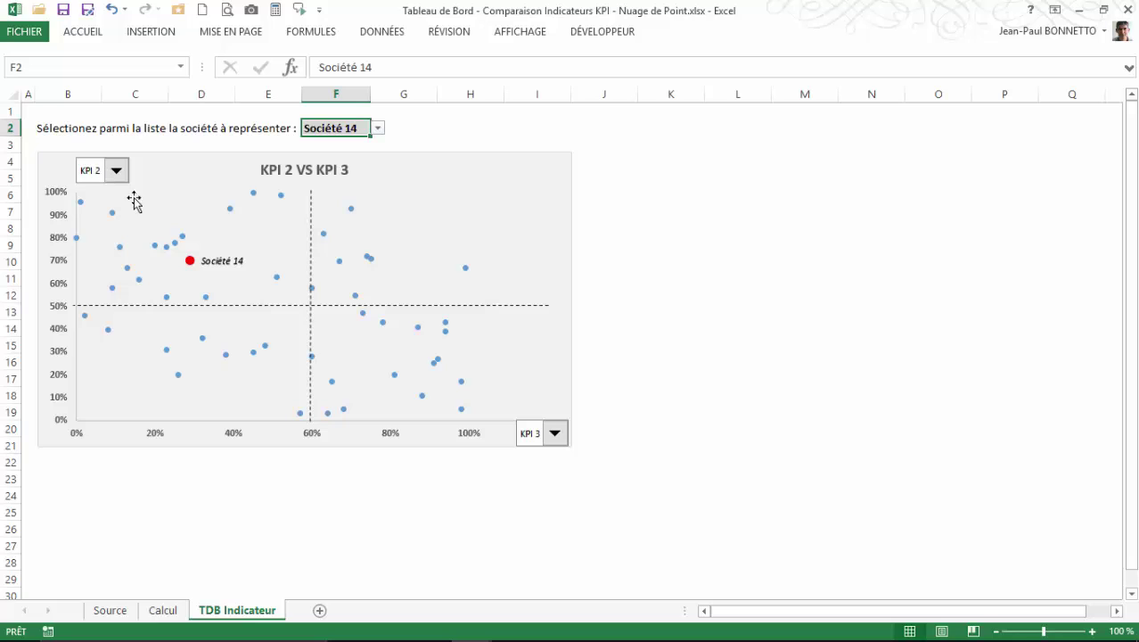
click(116, 170)
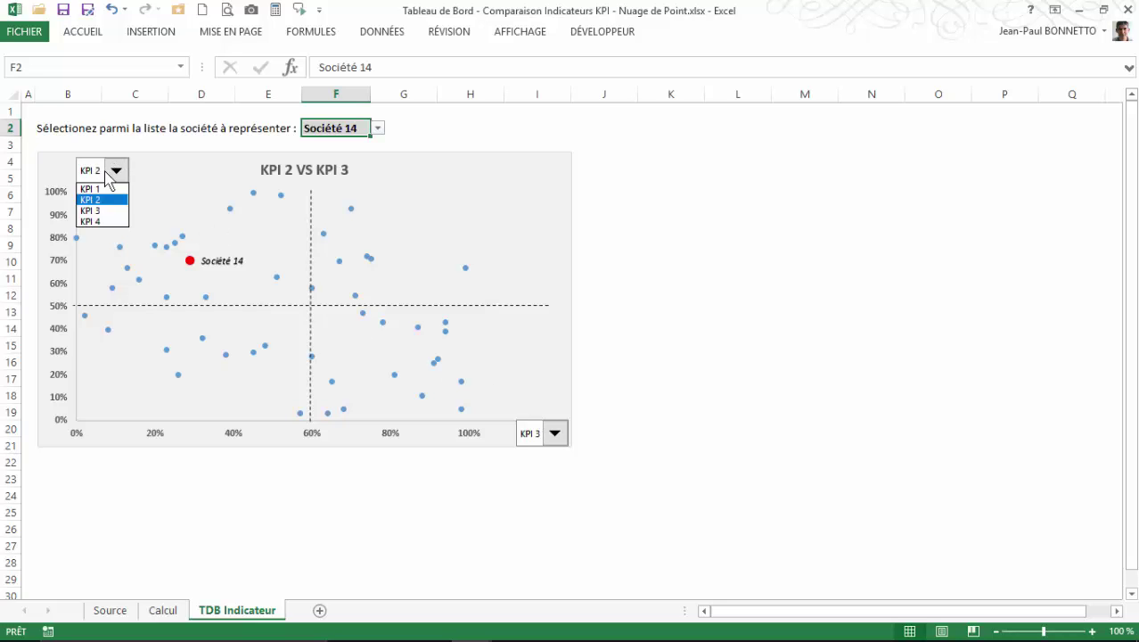
click(89, 189)
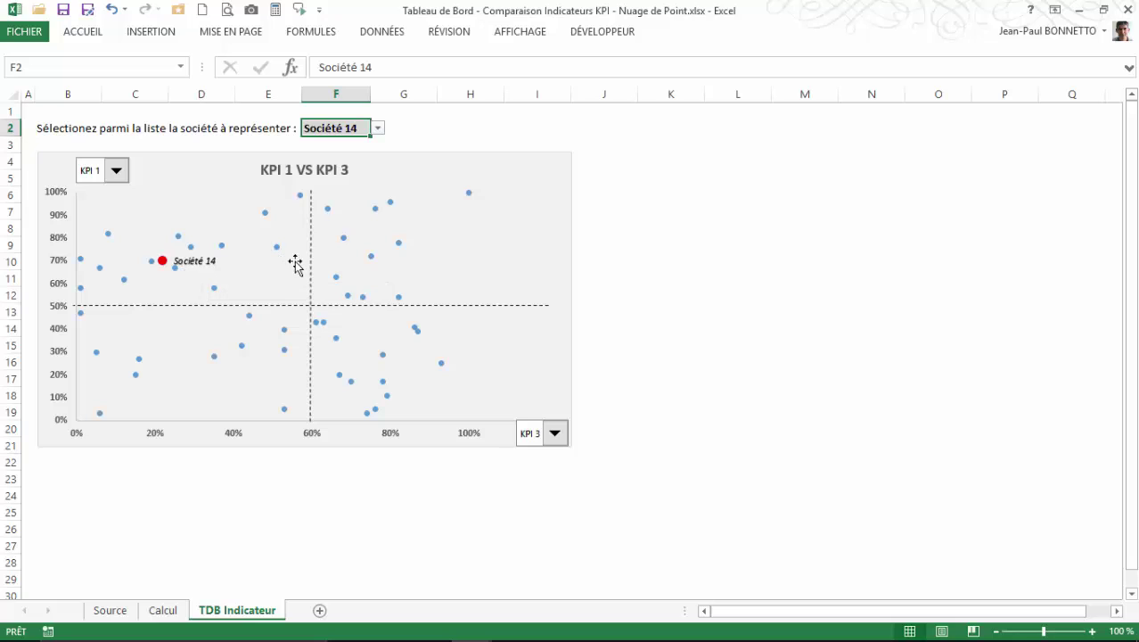
Set the represented company in F2 to Société 5 and the chart's second indicator, beside the horizontal axis, to KPI 2.
click(381, 126)
click(356, 129)
click(379, 129)
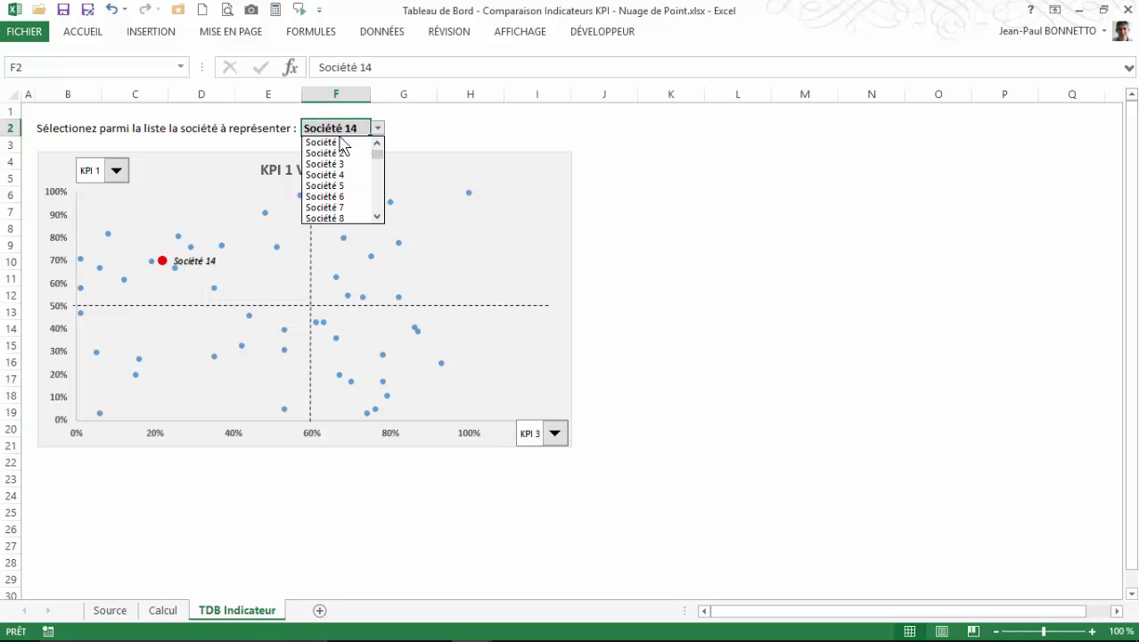
click(329, 187)
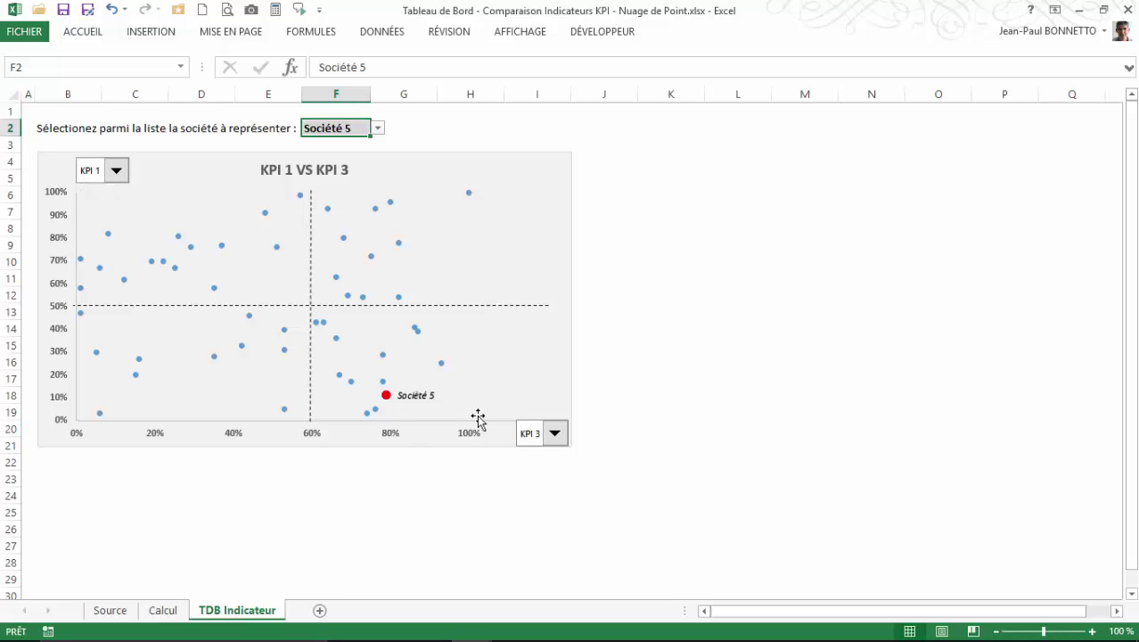
click(555, 434)
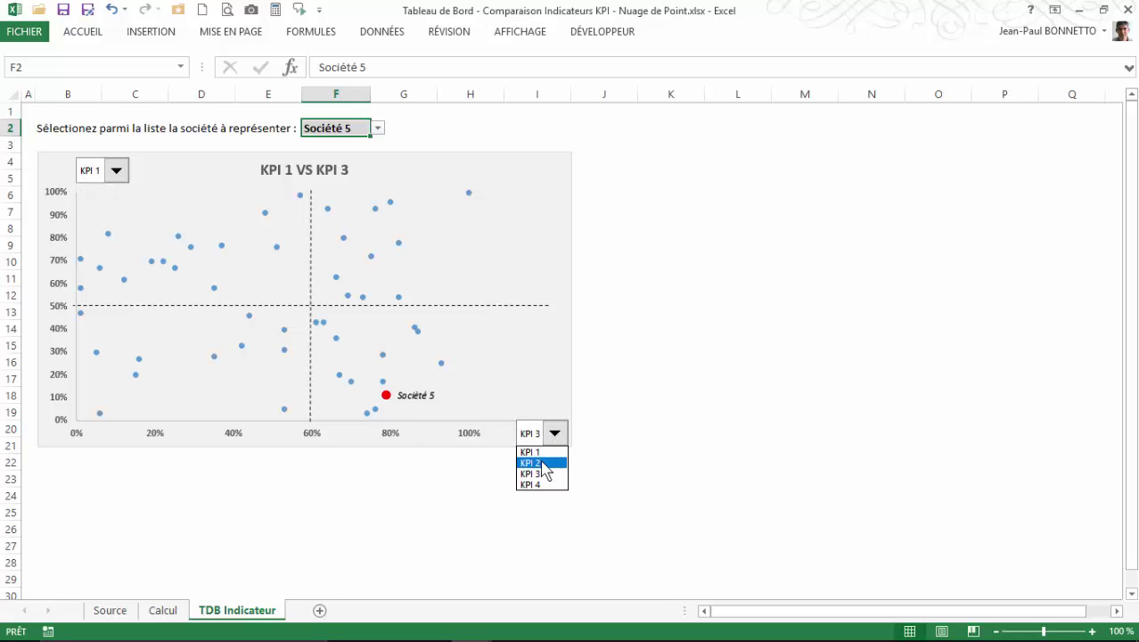
click(528, 459)
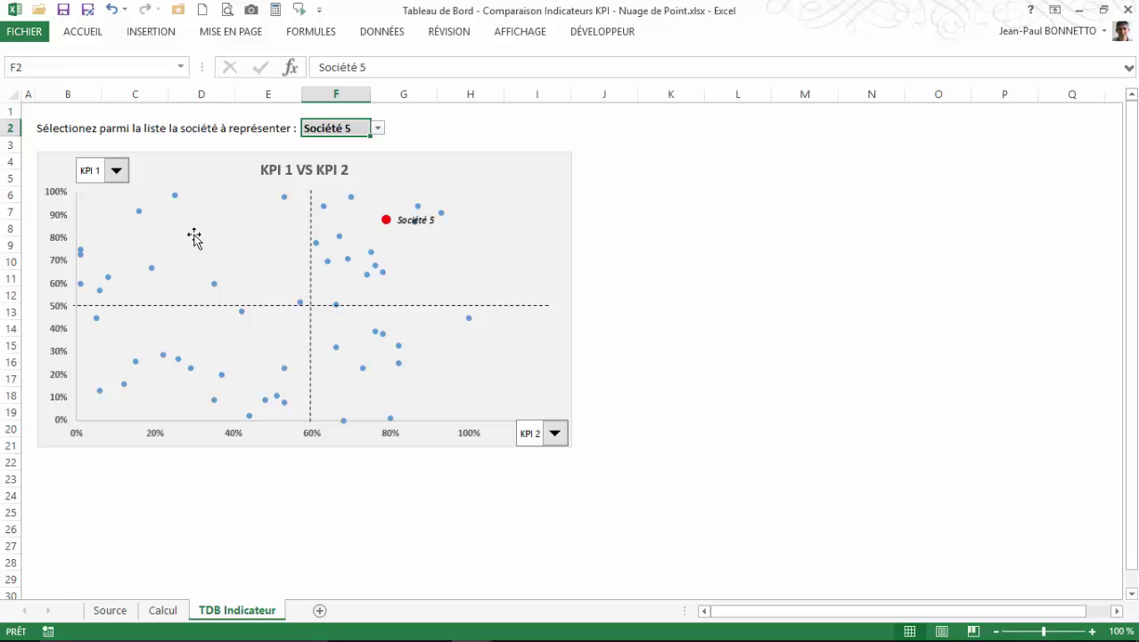
Shrink the grouped chart from its lower-right corner so it spans about columns B to G and ends near row 19.
click(115, 170)
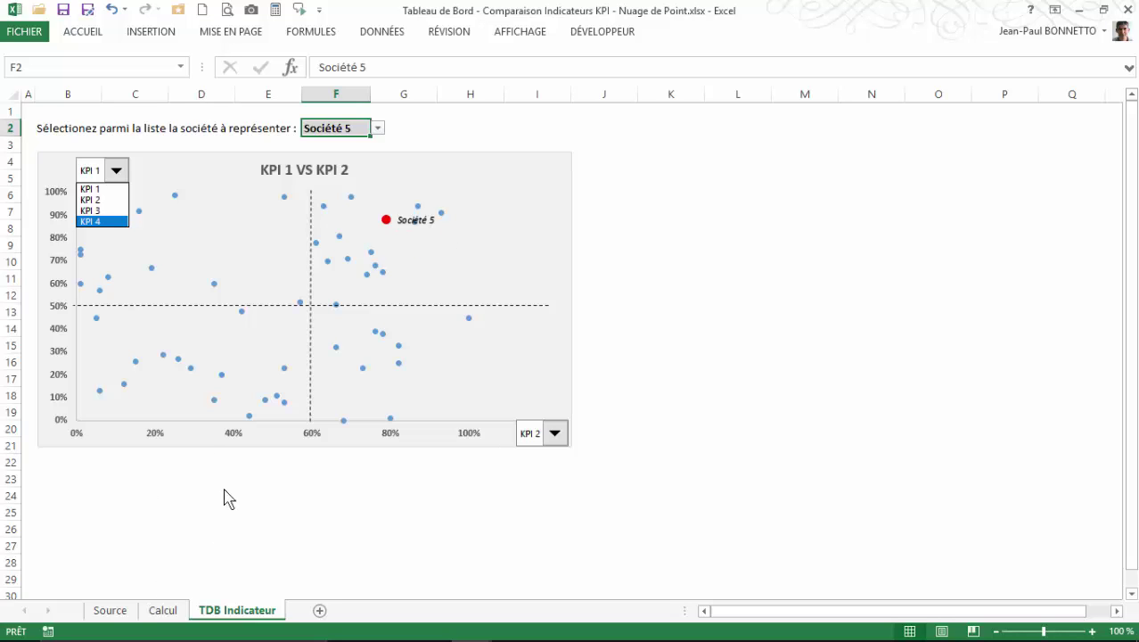
click(690, 242)
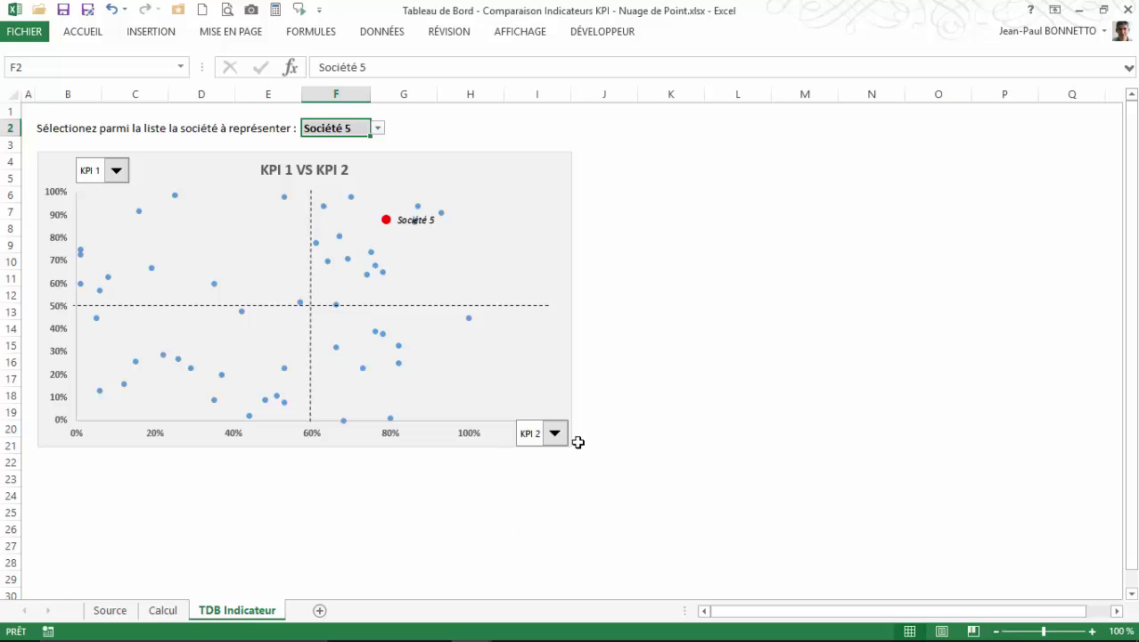
click(561, 361)
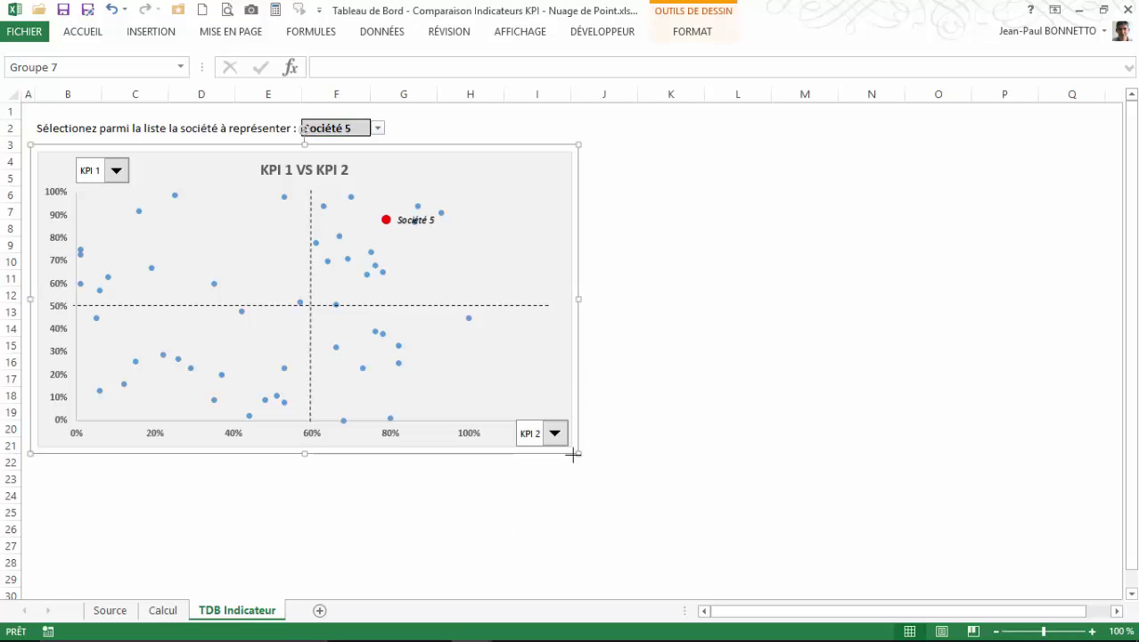
drag(573, 455, 453, 427)
click(539, 415)
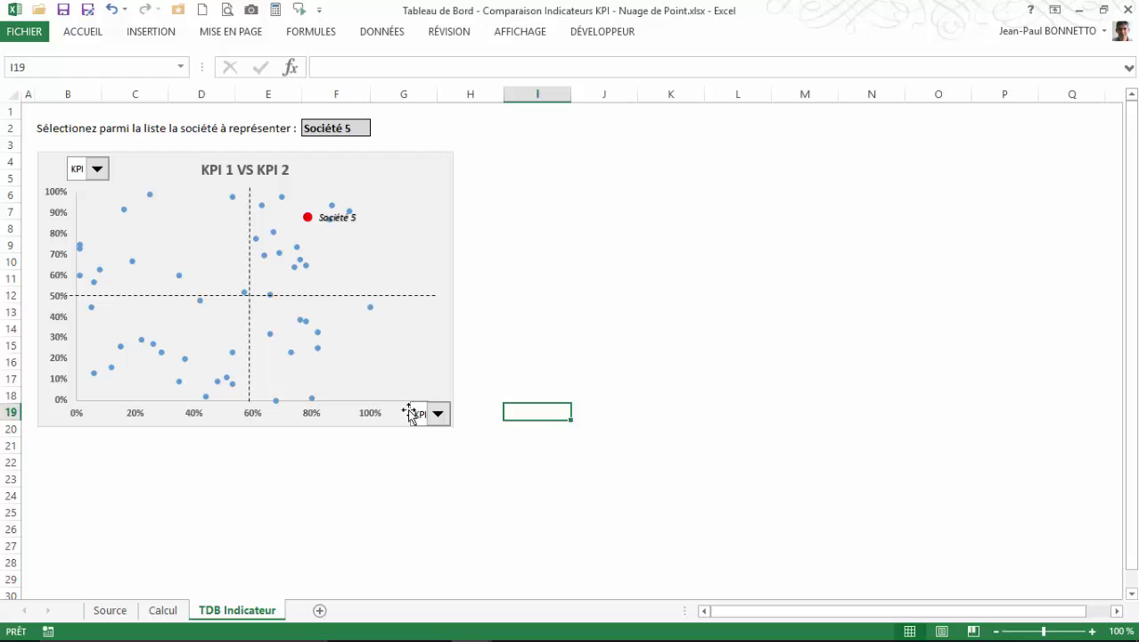
Widen the first indicator's combo box above the vertical axis, extending its left edge so the full KPI name fits.
click(443, 380)
click(437, 414)
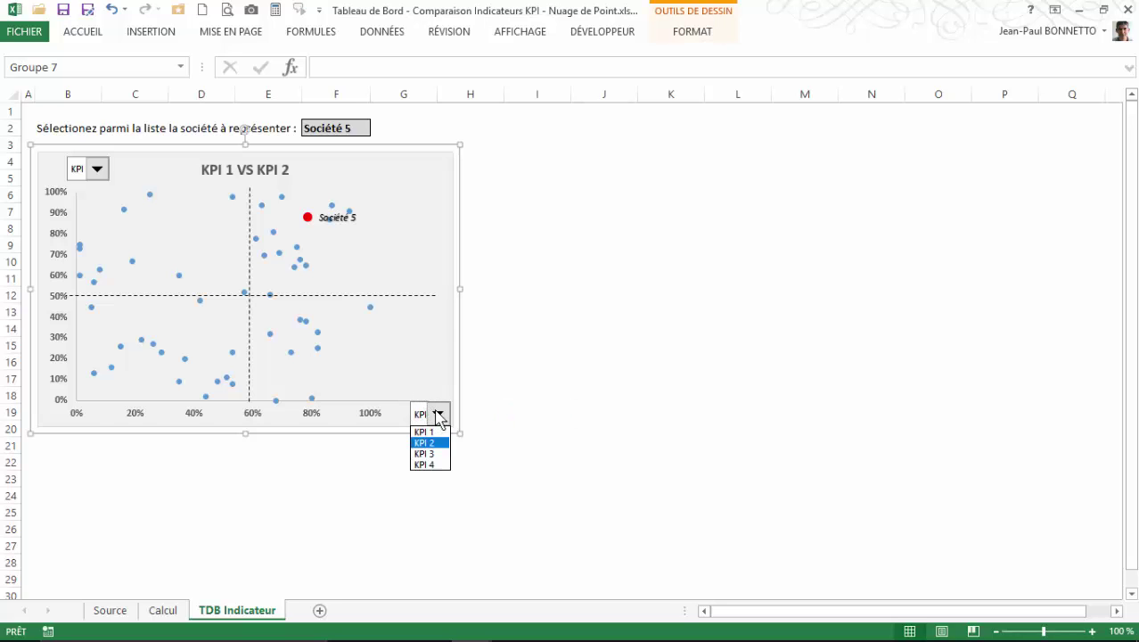
click(437, 415)
right_click(77, 170)
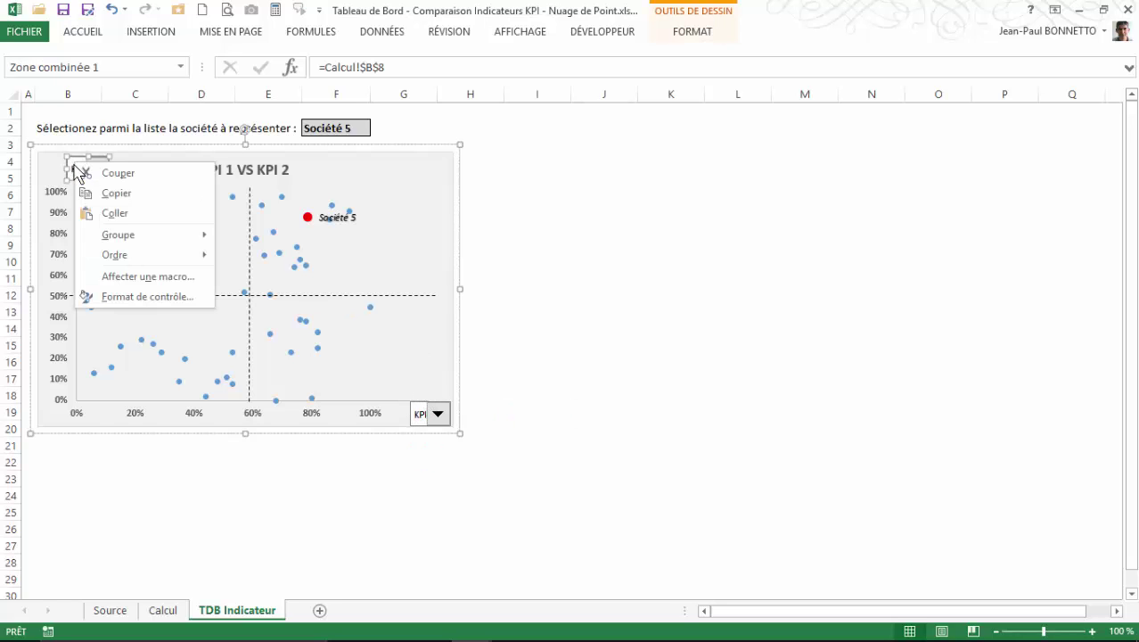
click(65, 168)
drag(65, 168, 49, 167)
Widen the second indicator's combo box beside the horizontal axis by extending its left edge, and deselect the chart.
right_click(415, 414)
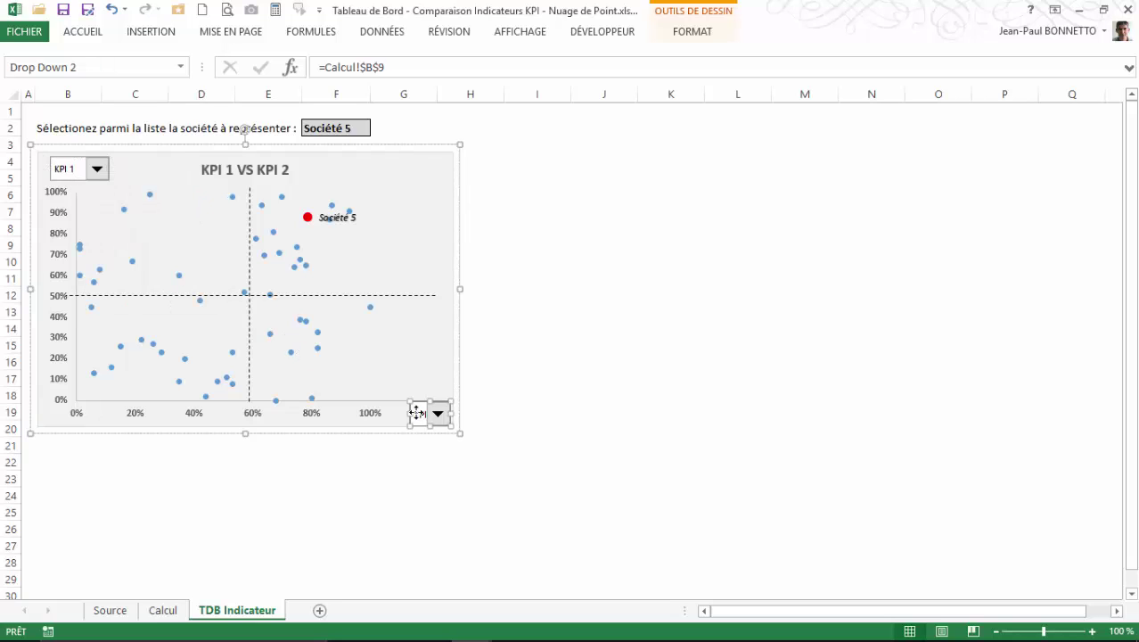
click(408, 414)
drag(409, 413, 394, 413)
click(412, 322)
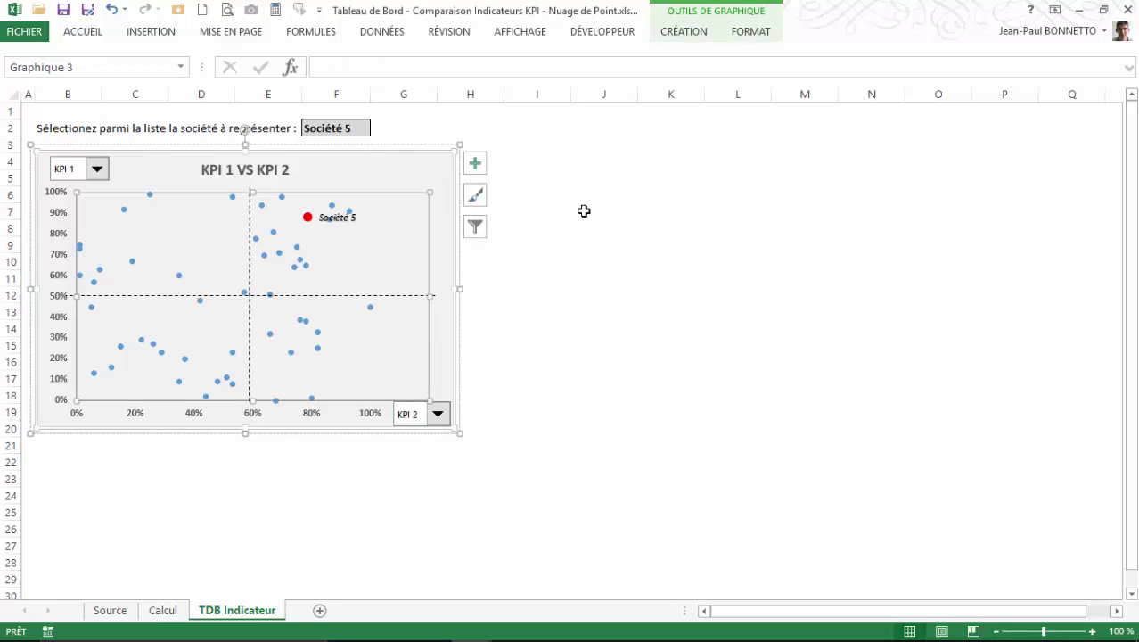
click(565, 239)
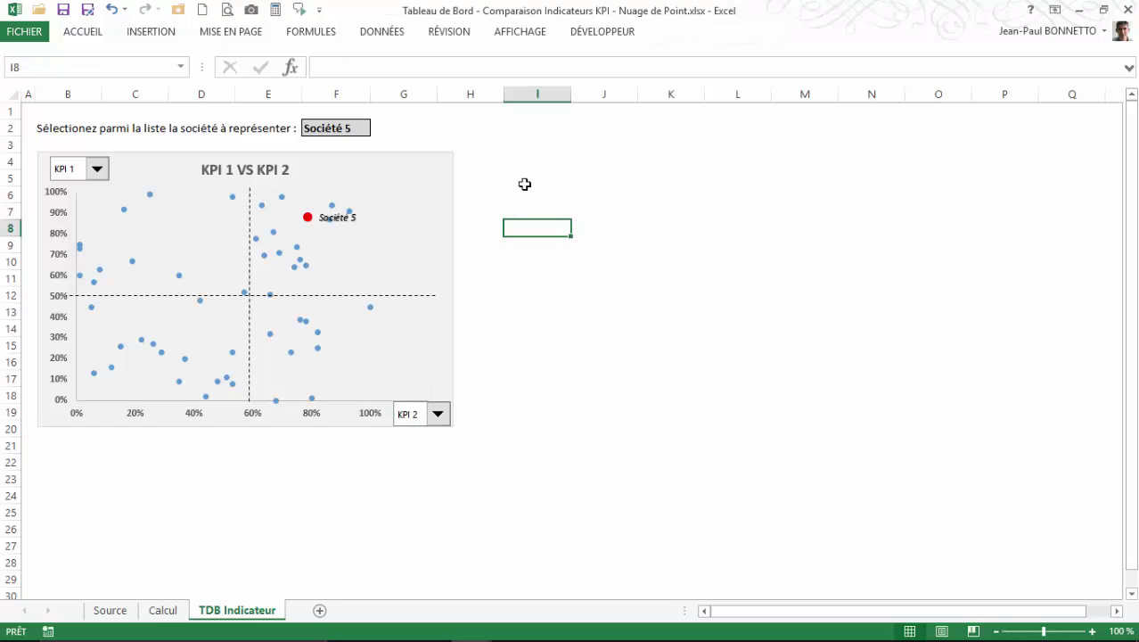
click(553, 157)
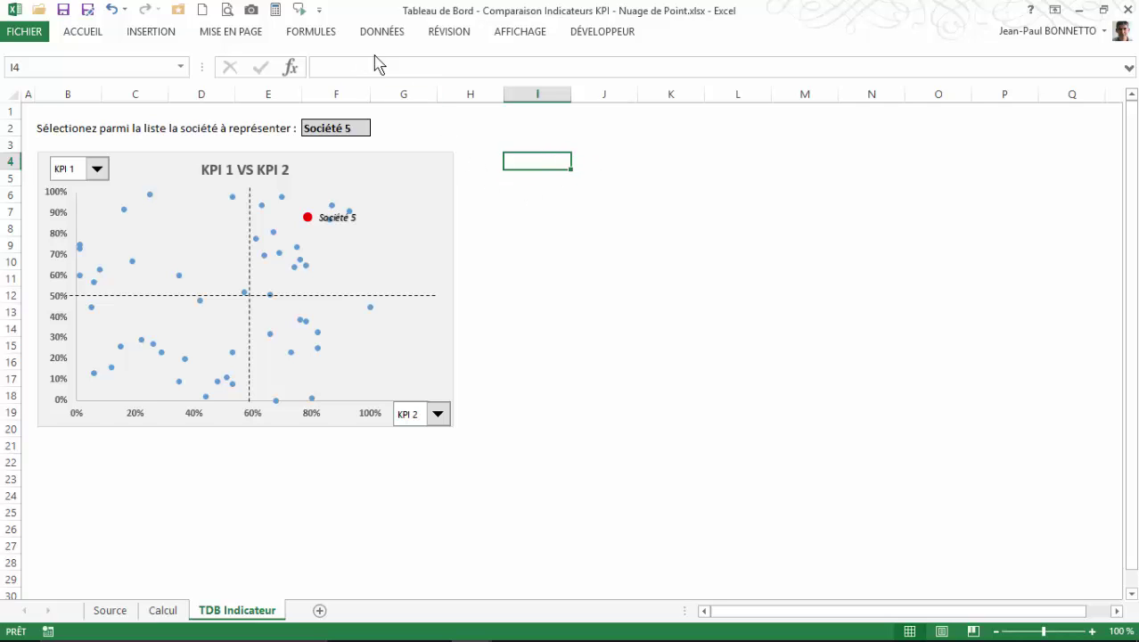
Check the Développeur entry in the ribbon customization options and close the options without applying changes.
double_click(85, 33)
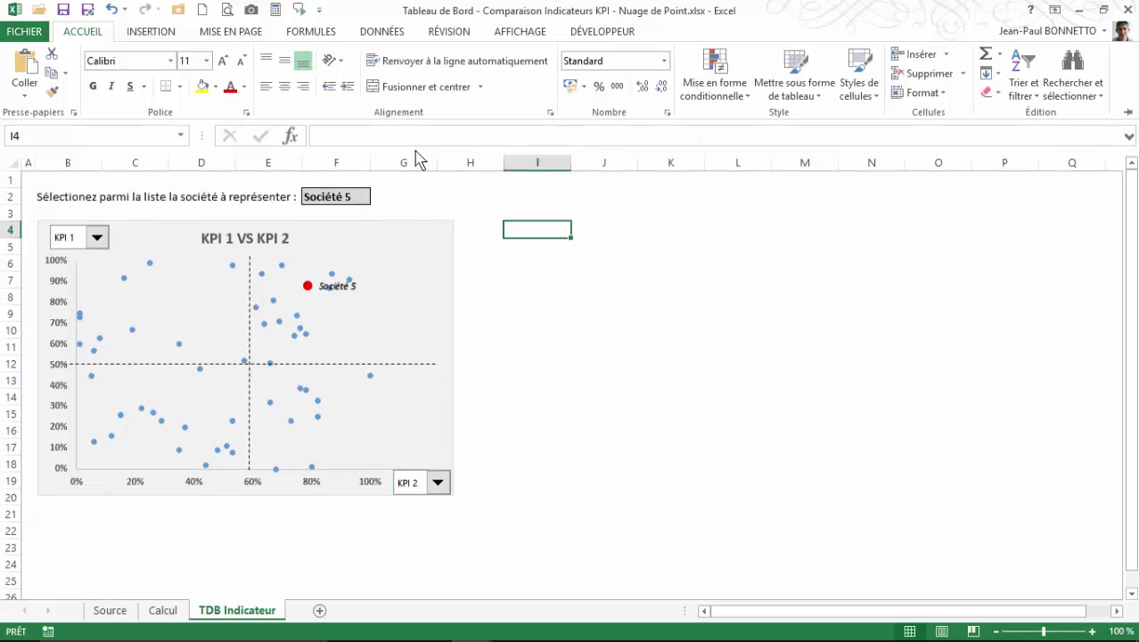
click(604, 33)
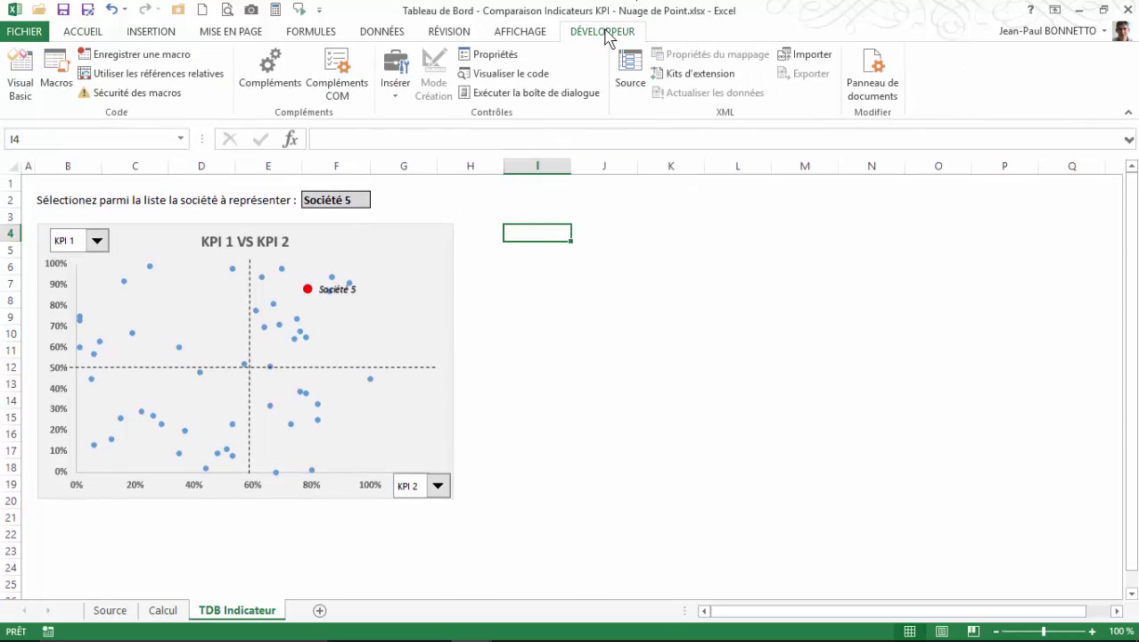
right_click(963, 84)
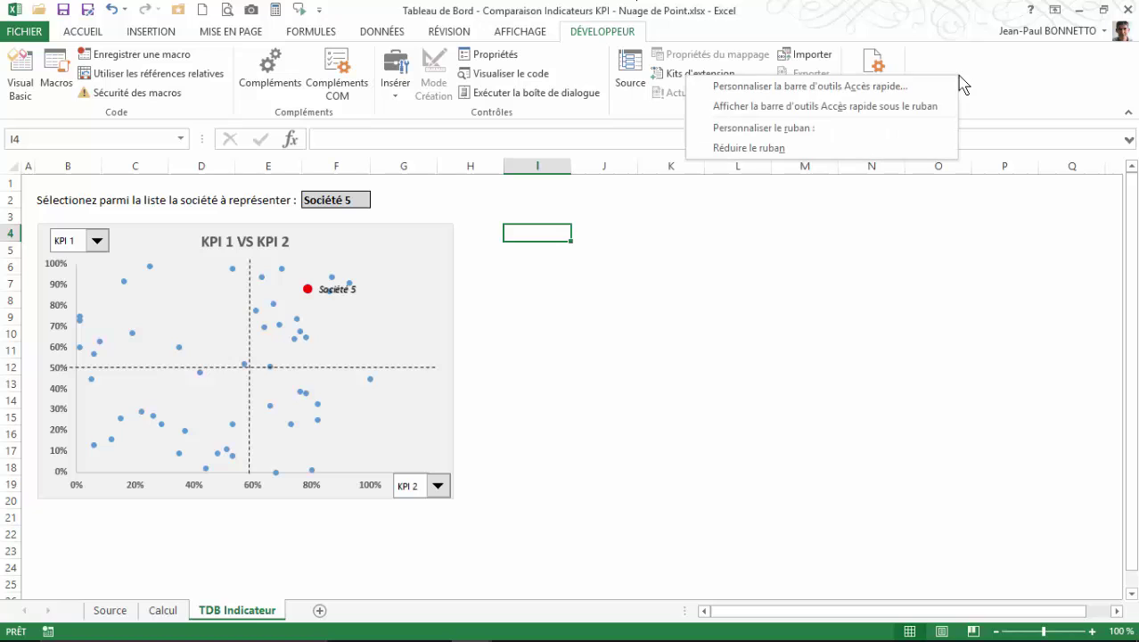
click(781, 125)
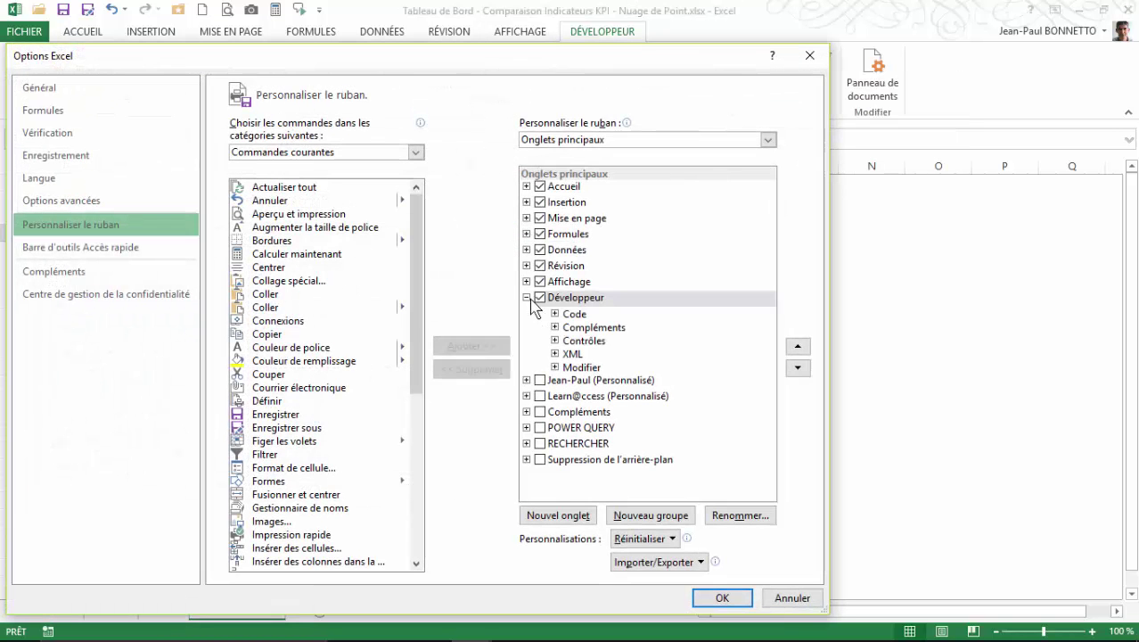
double_click(539, 300)
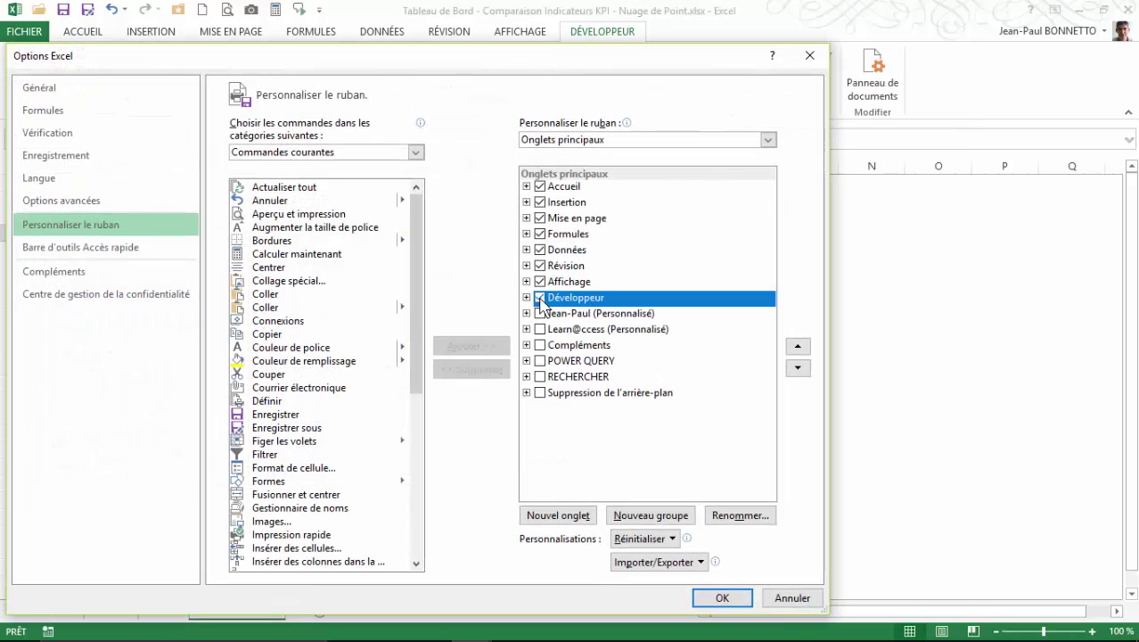
click(810, 58)
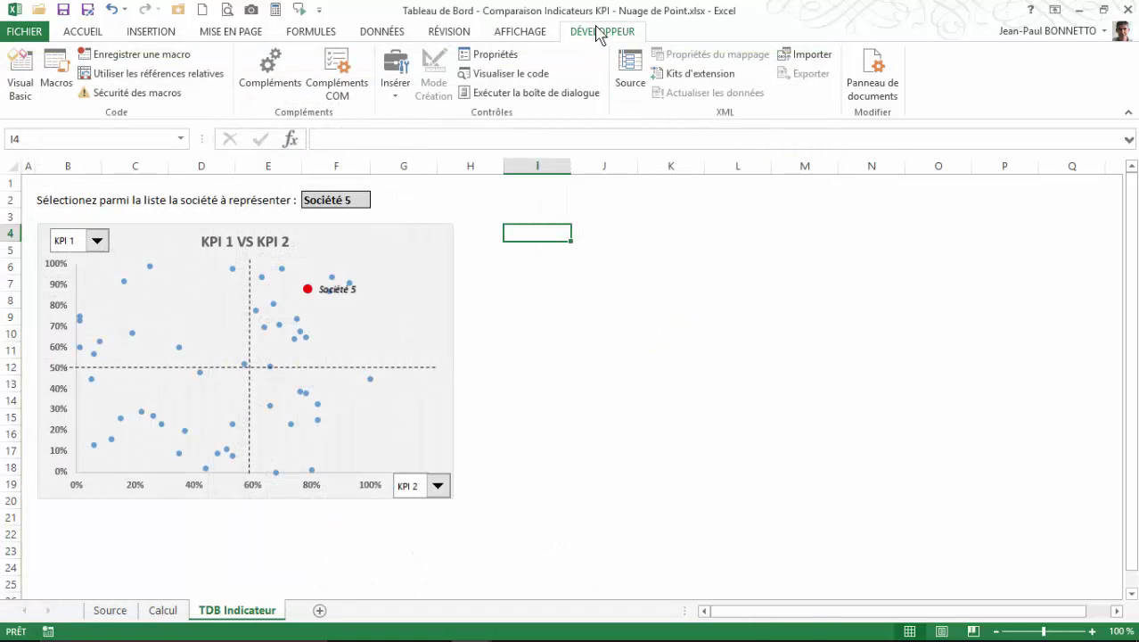
Insert a vertical form-control scroll bar in column I, beside the chart, spanning about rows 4 to 16.
click(400, 100)
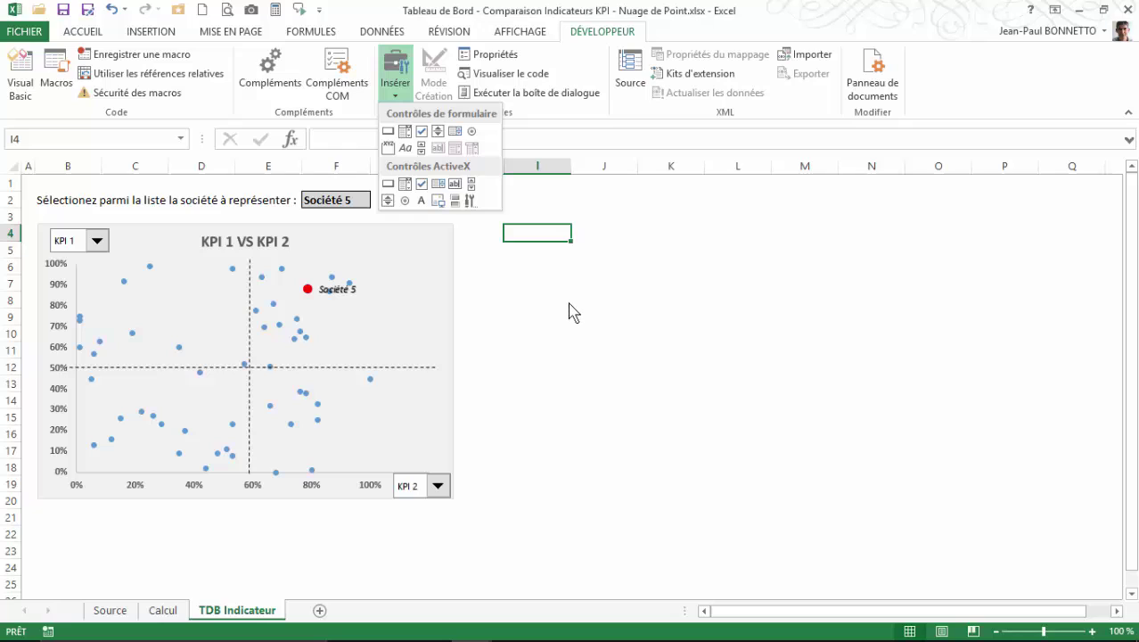
click(422, 148)
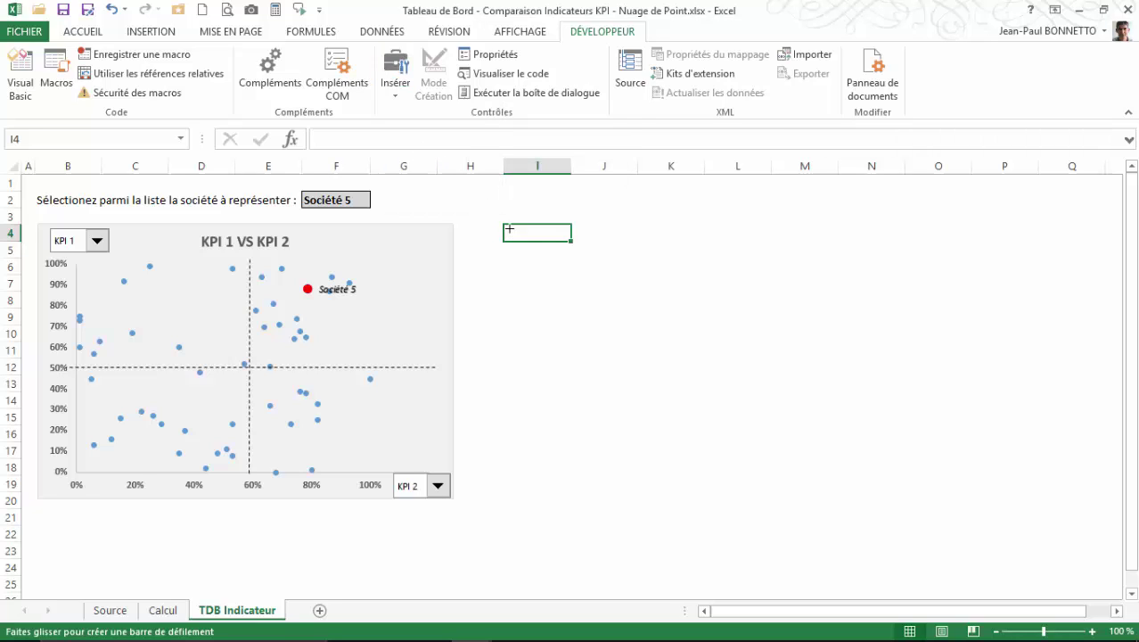
mouse_move(501, 225)
mouse_down()
mouse_move(549, 283)
mouse_move(557, 443)
mouse_up()
mouse_move(546, 231)
mouse_down()
mouse_move(536, 232)
mouse_move(546, 222)
mouse_up()
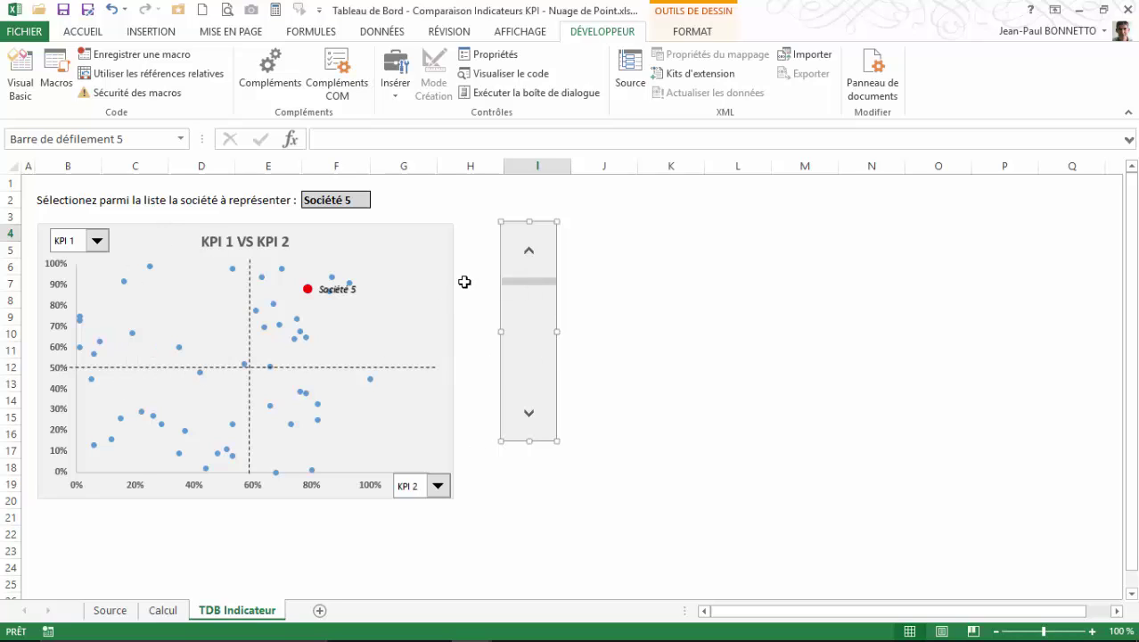
Insert a form-control option button around cell J2, above and beside the scroll bar, and label it All.
click(398, 89)
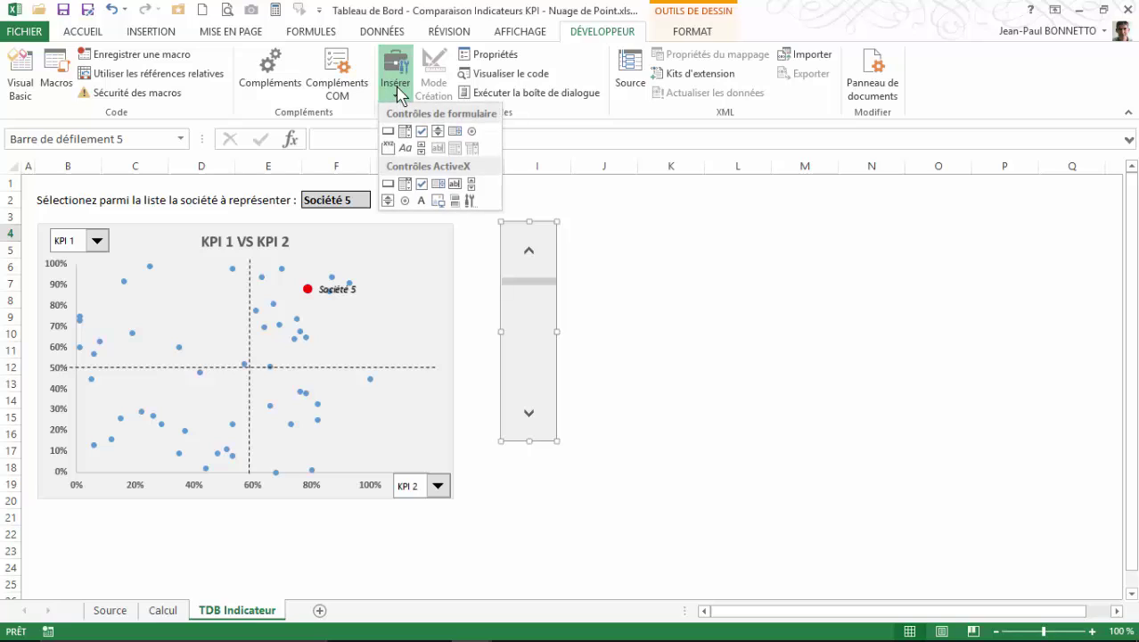
click(472, 132)
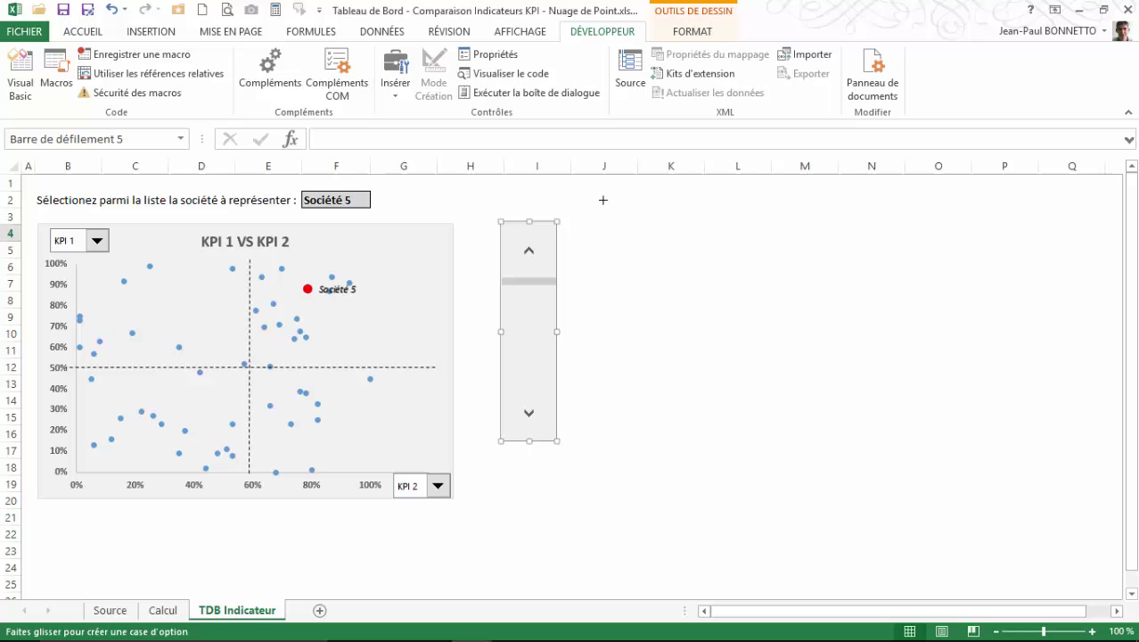
drag(597, 196, 665, 217)
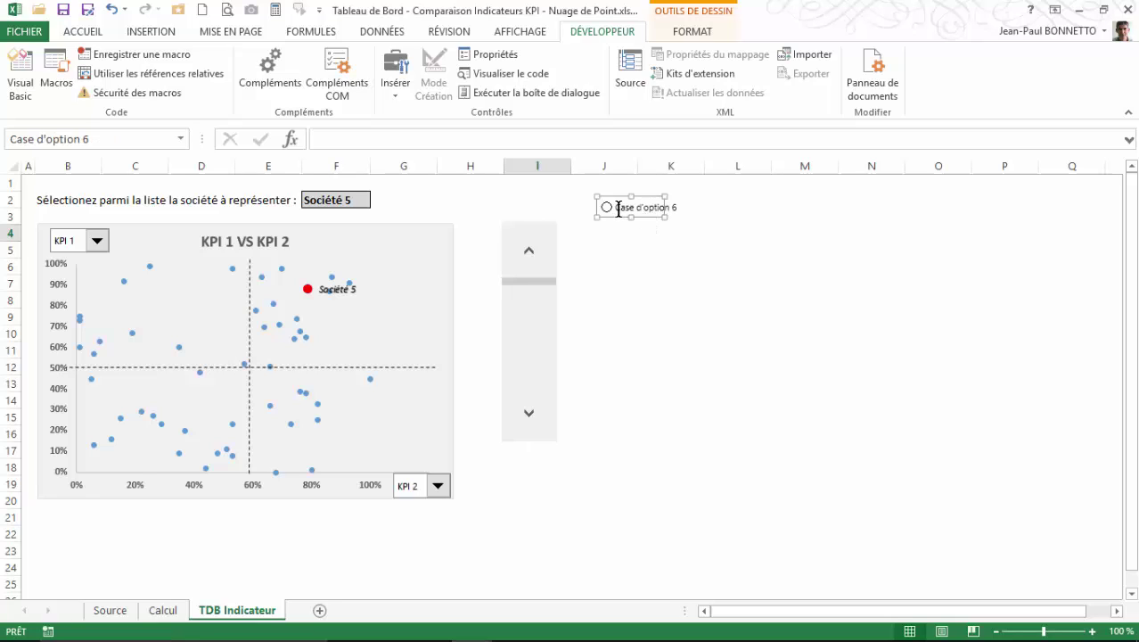
click(619, 209)
drag(622, 209, 689, 212)
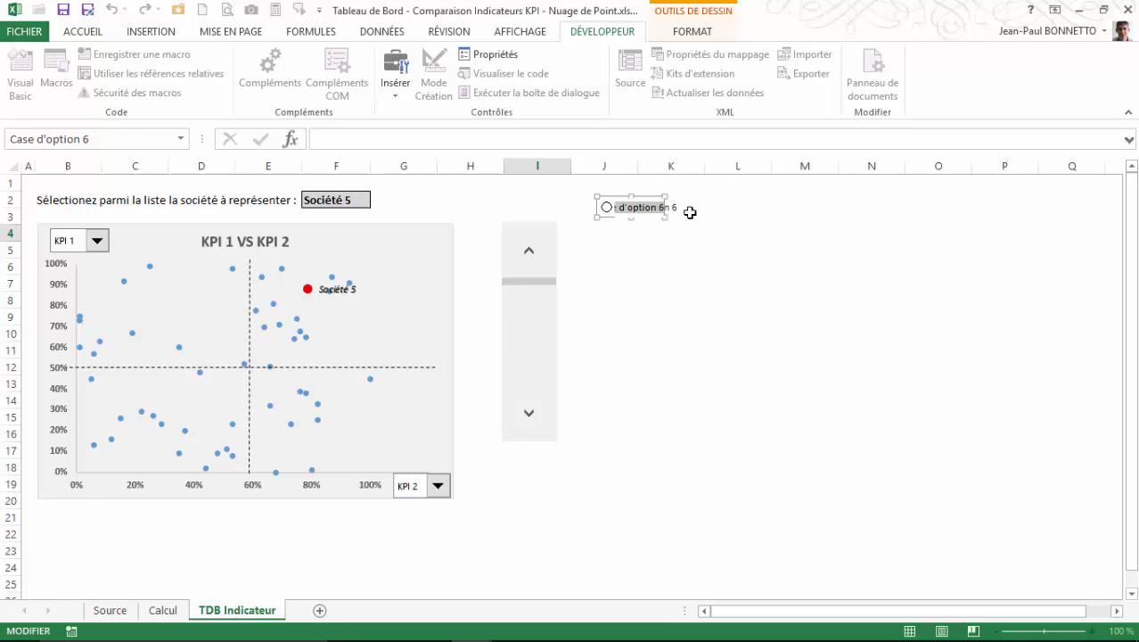
text(CA)
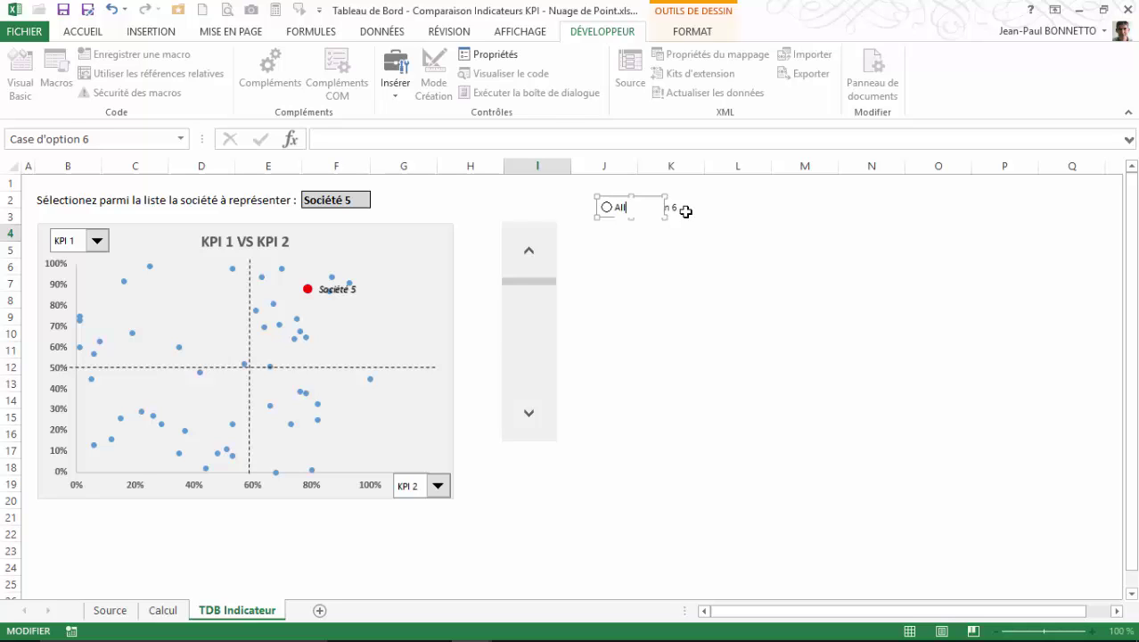
click(685, 211)
Duplicate the All option button, place the copy beside it in column K, and label it KPI 1.
right_click(622, 219)
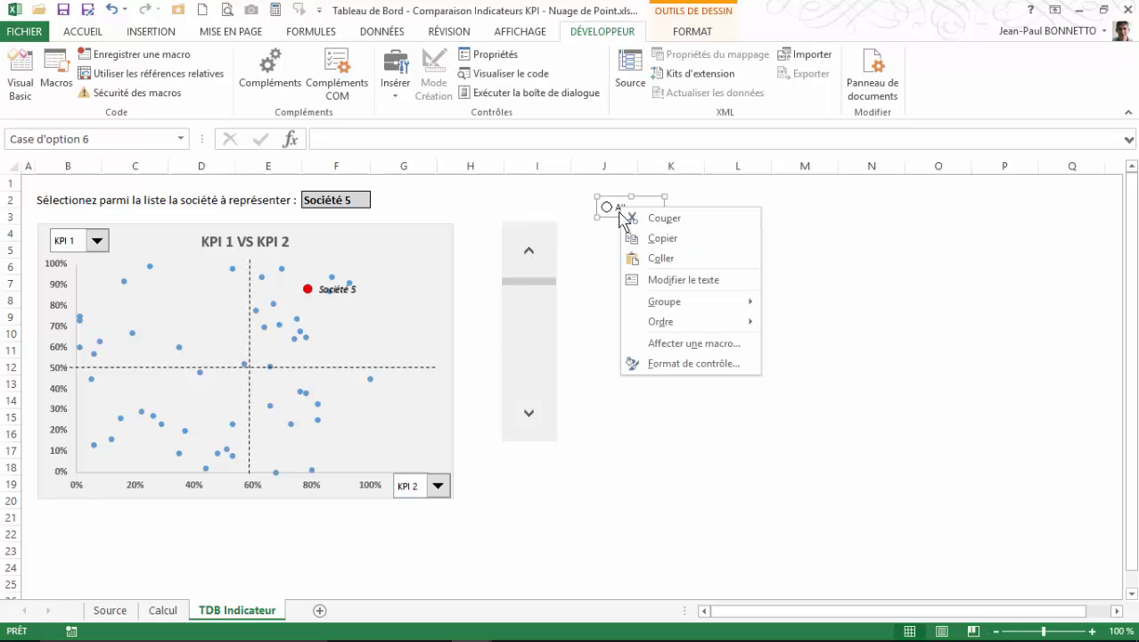
click(611, 216)
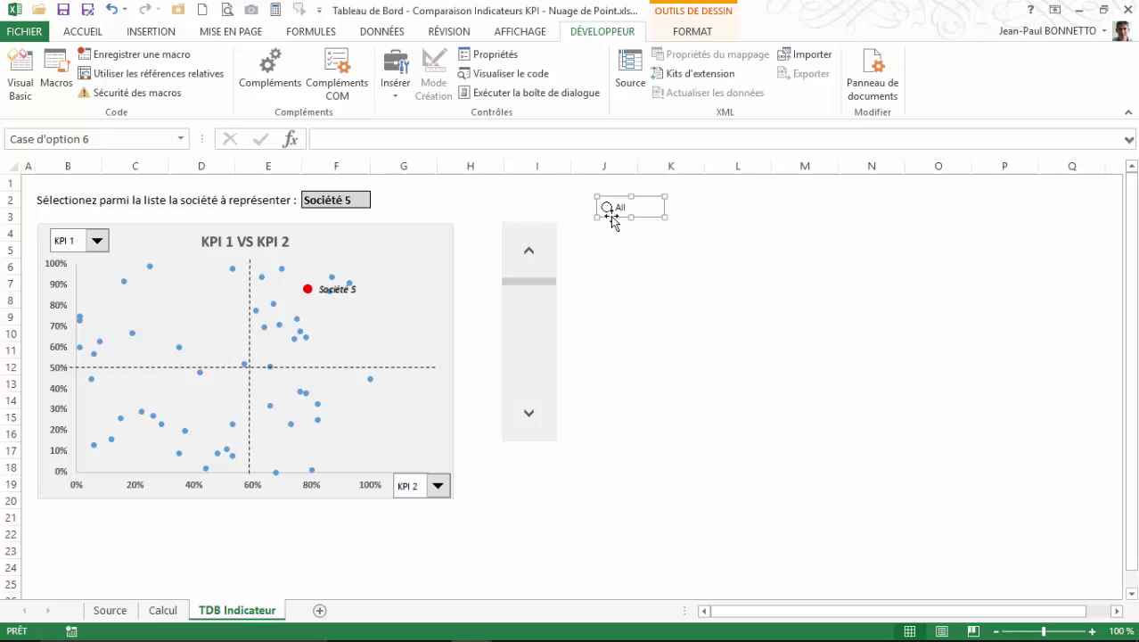
key(ctrl+d)
drag(618, 225, 692, 217)
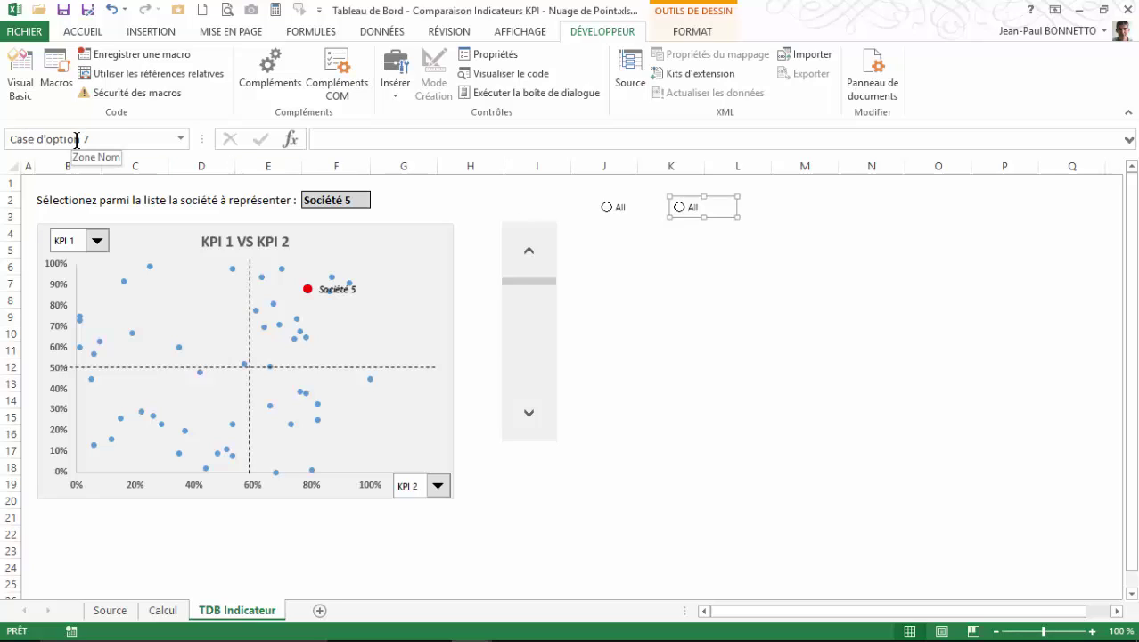
click(688, 207)
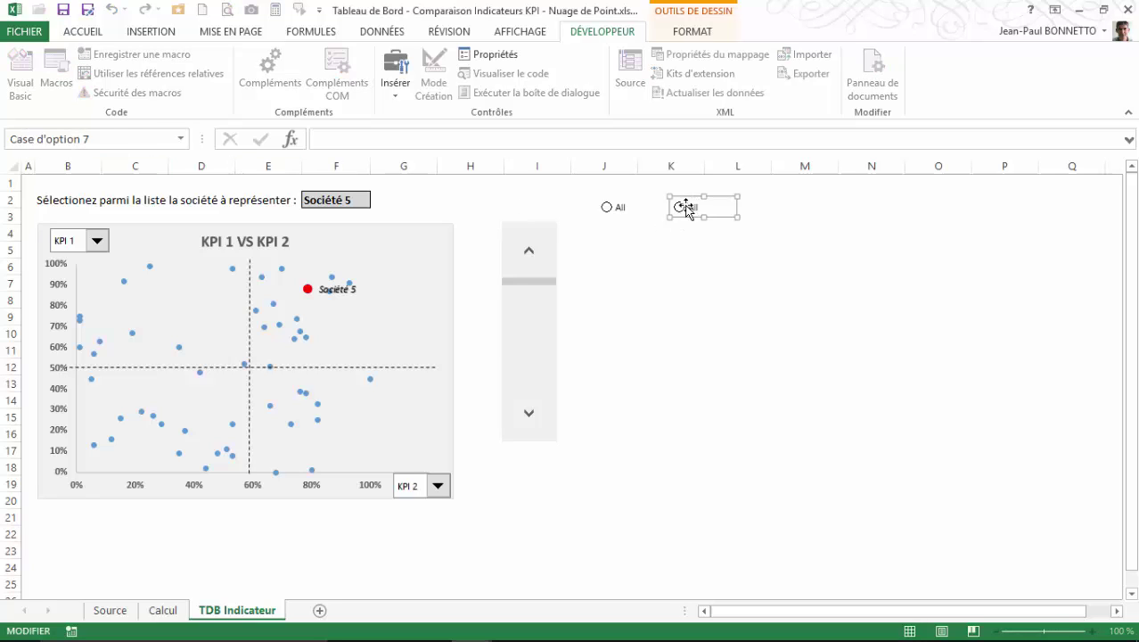
drag(688, 207, 722, 211)
click(706, 264)
Duplicate the KPI 1 option button, place the copy beside it around columns L and M, and label it KPI 2.
ctrl+click(699, 209)
right_click(700, 208)
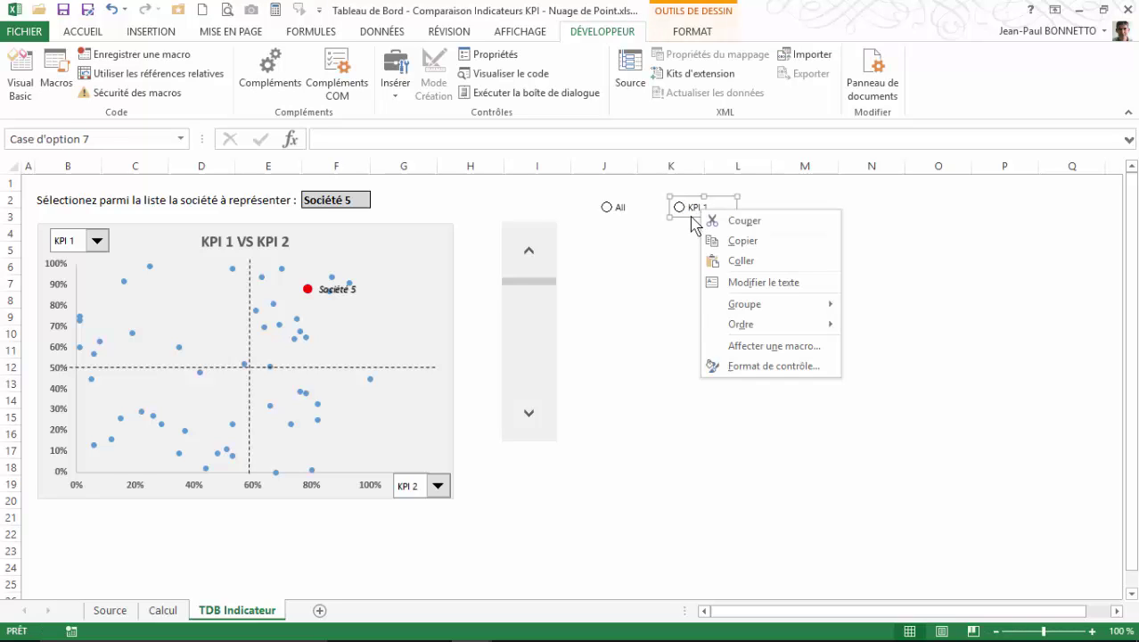
key(Escape)
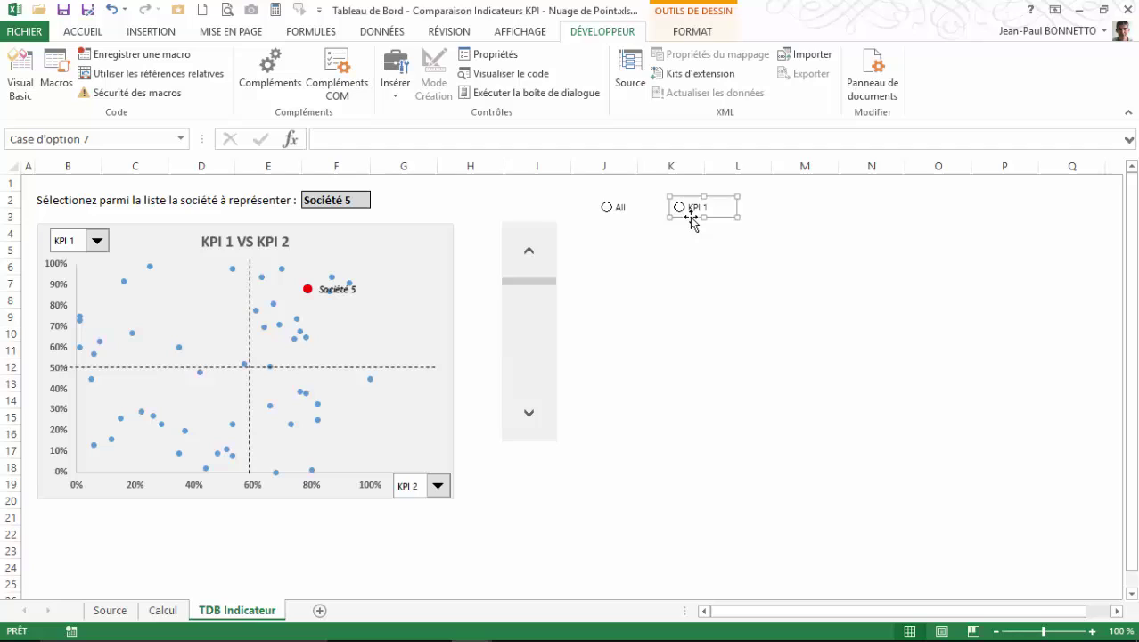
key(ctrl+d)
drag(704, 231, 765, 219)
click(778, 207)
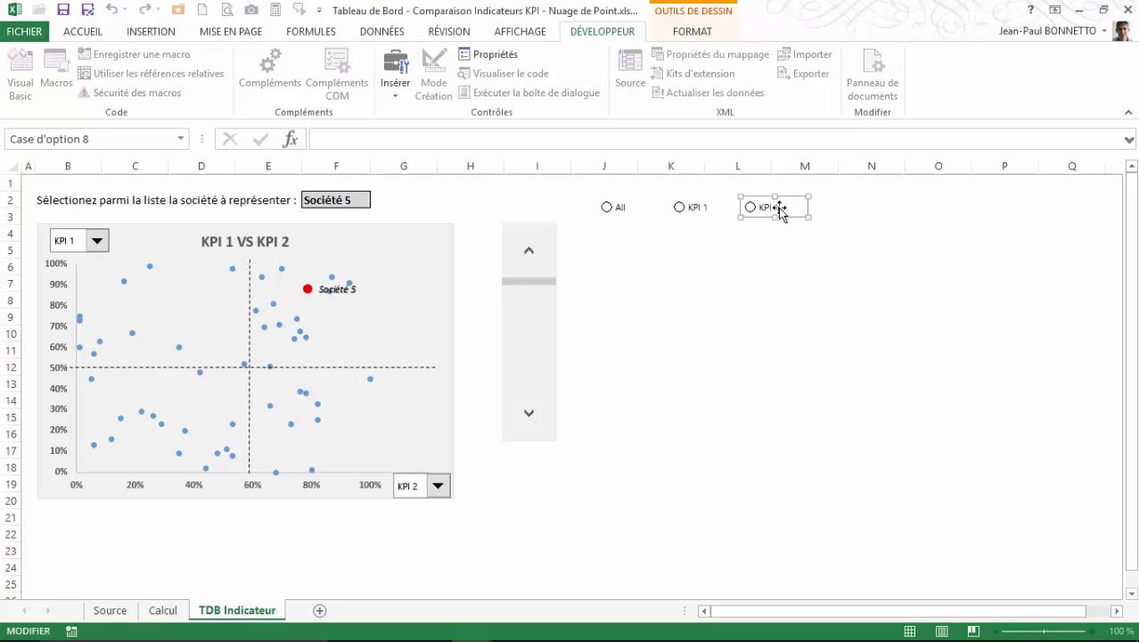
key(BackSpace)
text(2)
click(777, 246)
Copy the KPI 2 option button, place the copy beside it around columns M and N, and label it KPI 3.
ctrl+click(771, 208)
right_click(770, 210)
key(Escape)
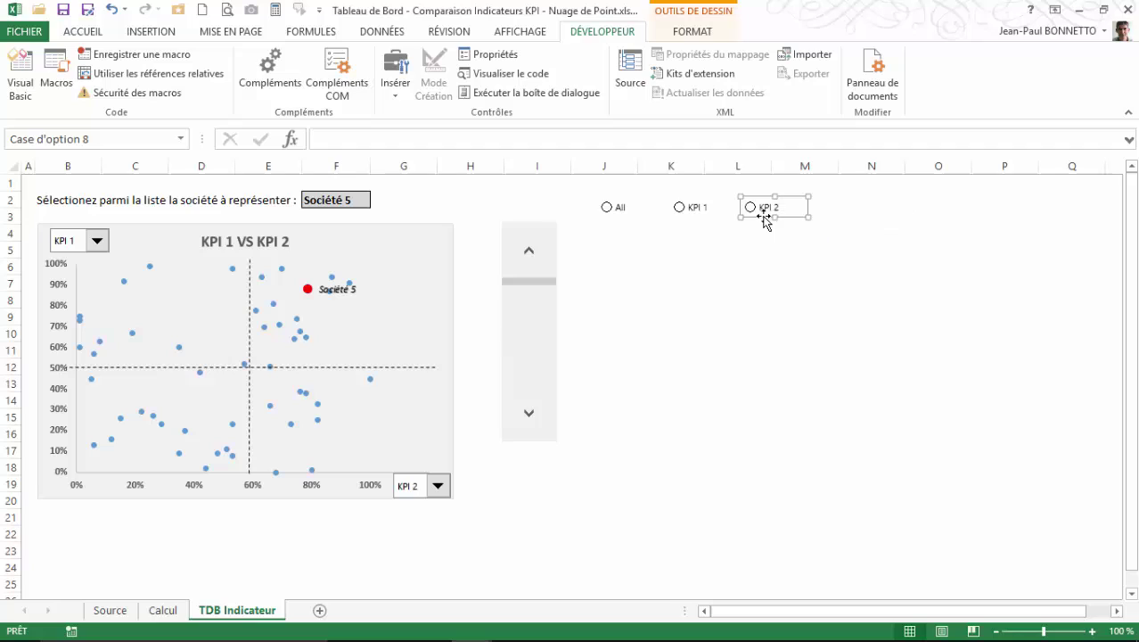
drag(764, 221, 847, 219)
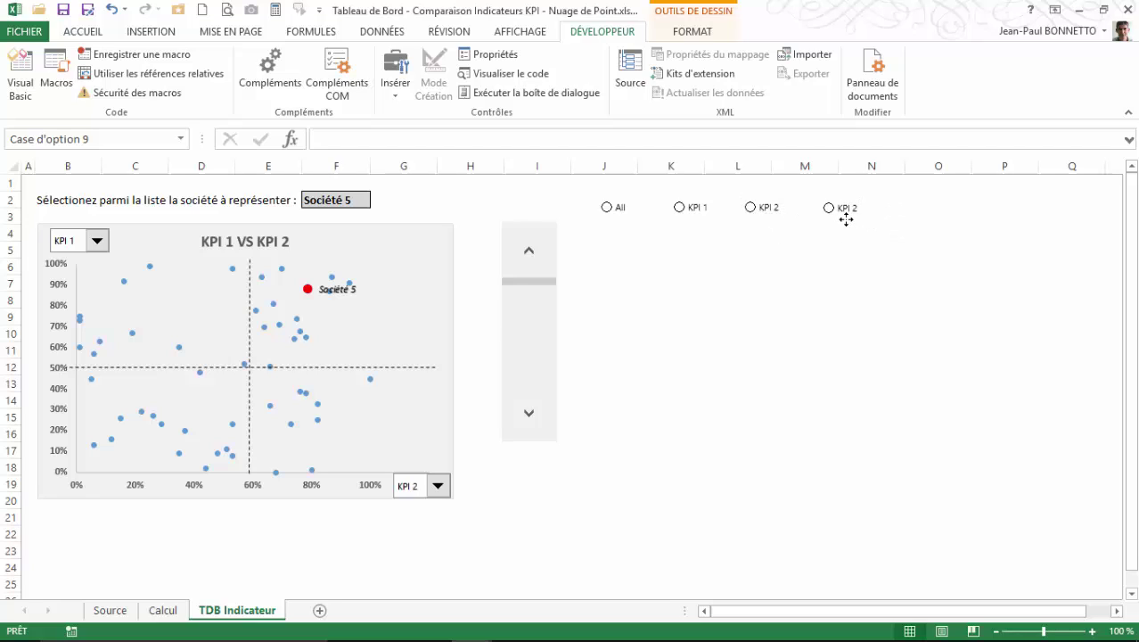
click(859, 209)
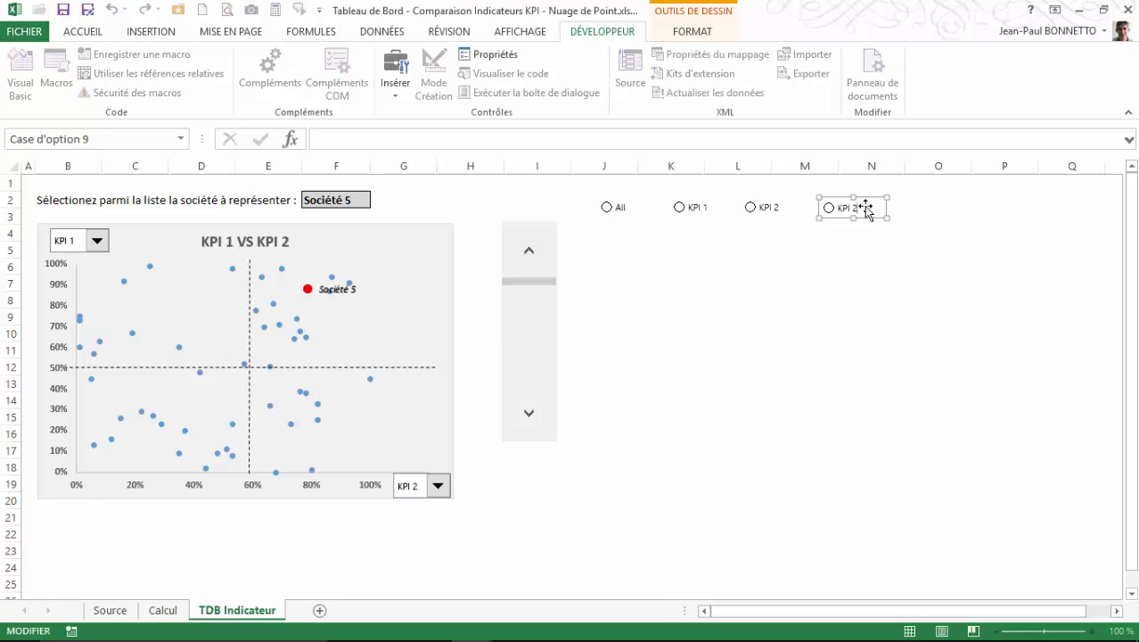
key(BackSpace)
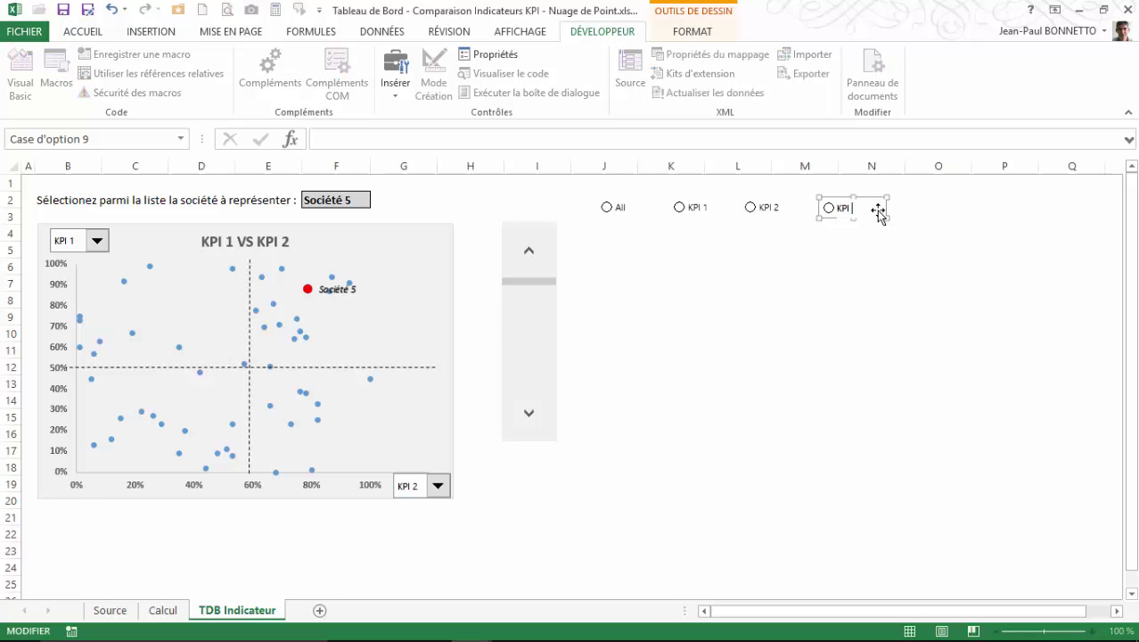
text(3)
click(848, 260)
Paste another copy of the option button, place it beside KPI 3 in column O, and label it KPI 4.
right_click(853, 212)
key(Escape)
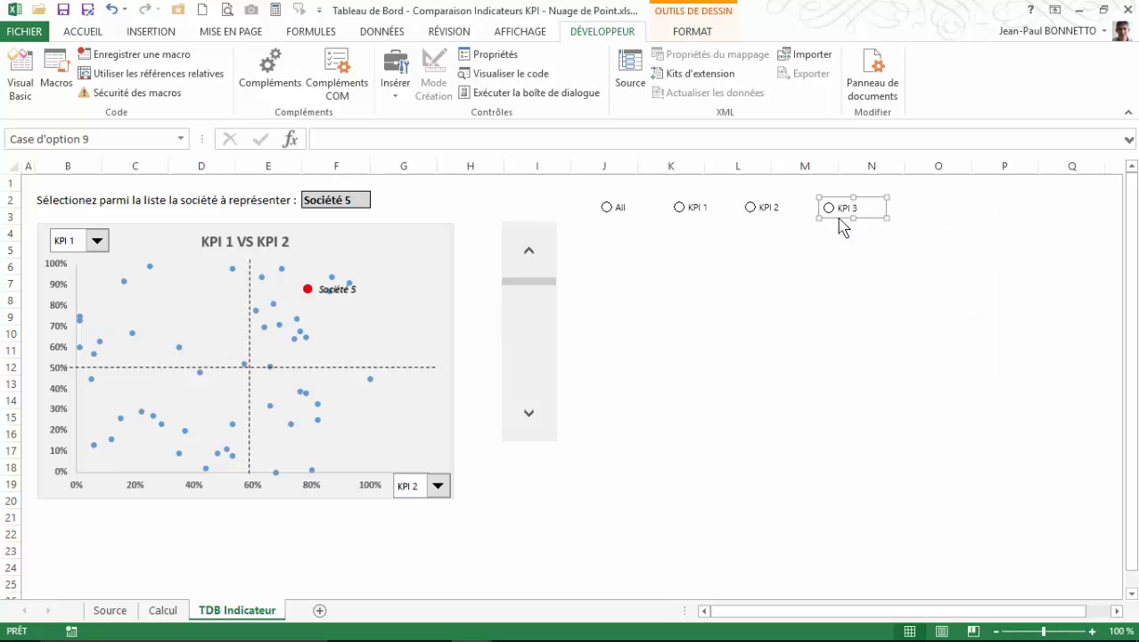
key(ctrl+v)
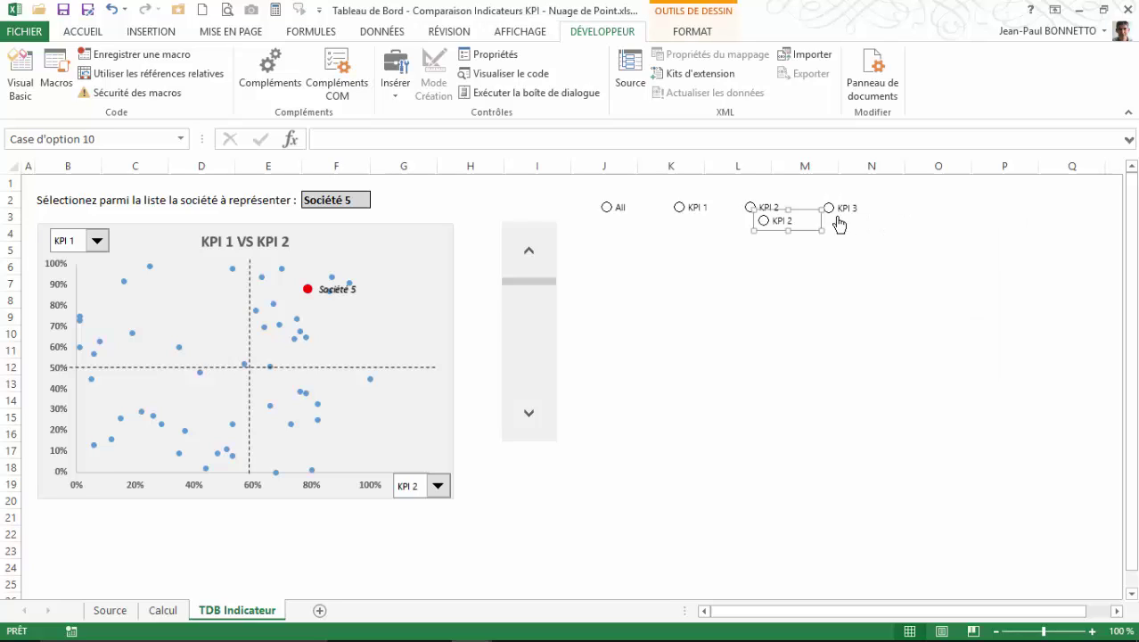
drag(809, 229, 950, 220)
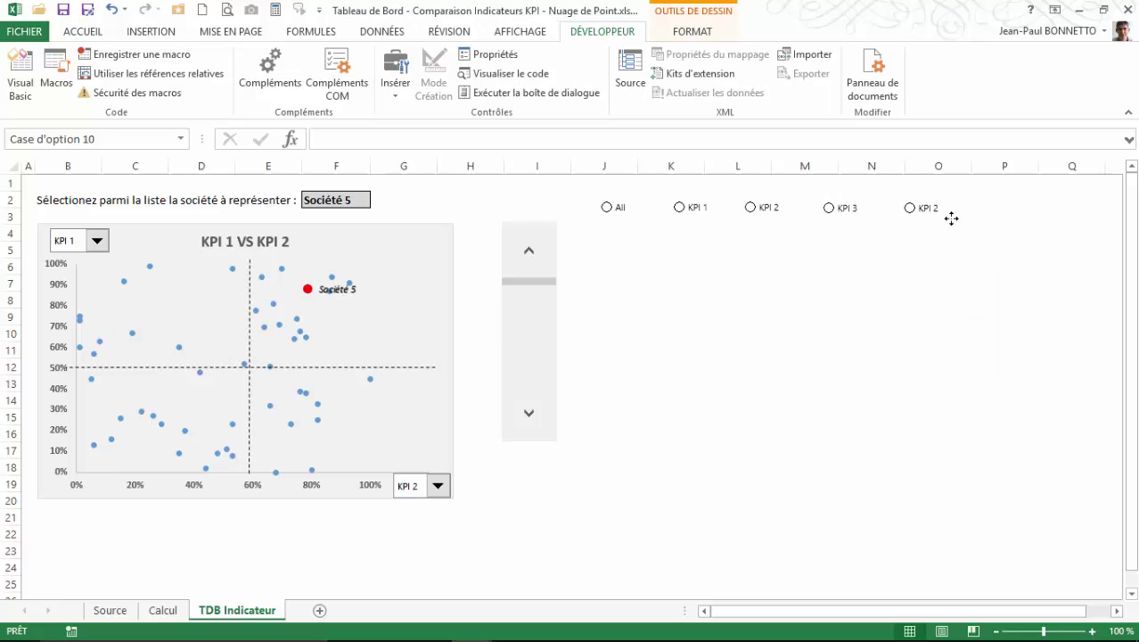
click(948, 217)
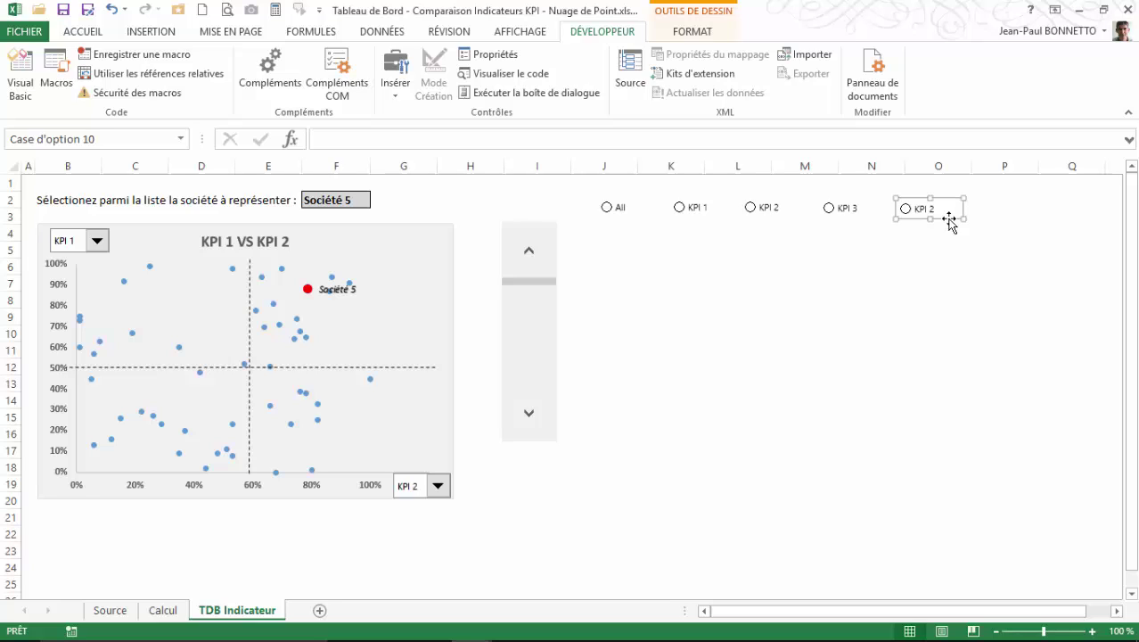
click(942, 212)
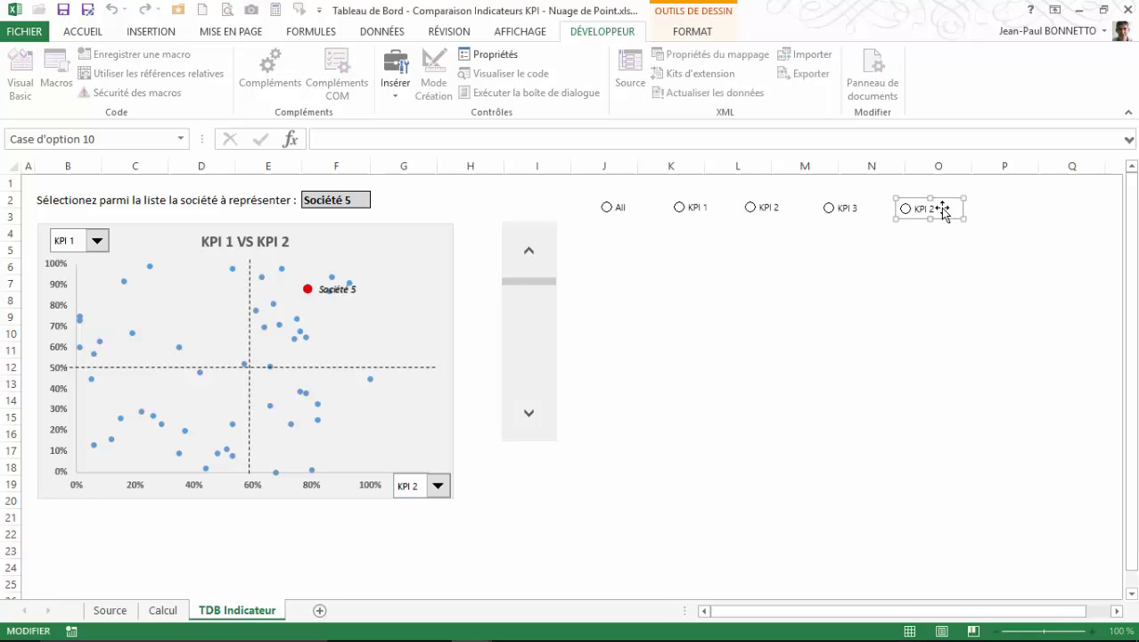
double_click(933, 207)
text(4)
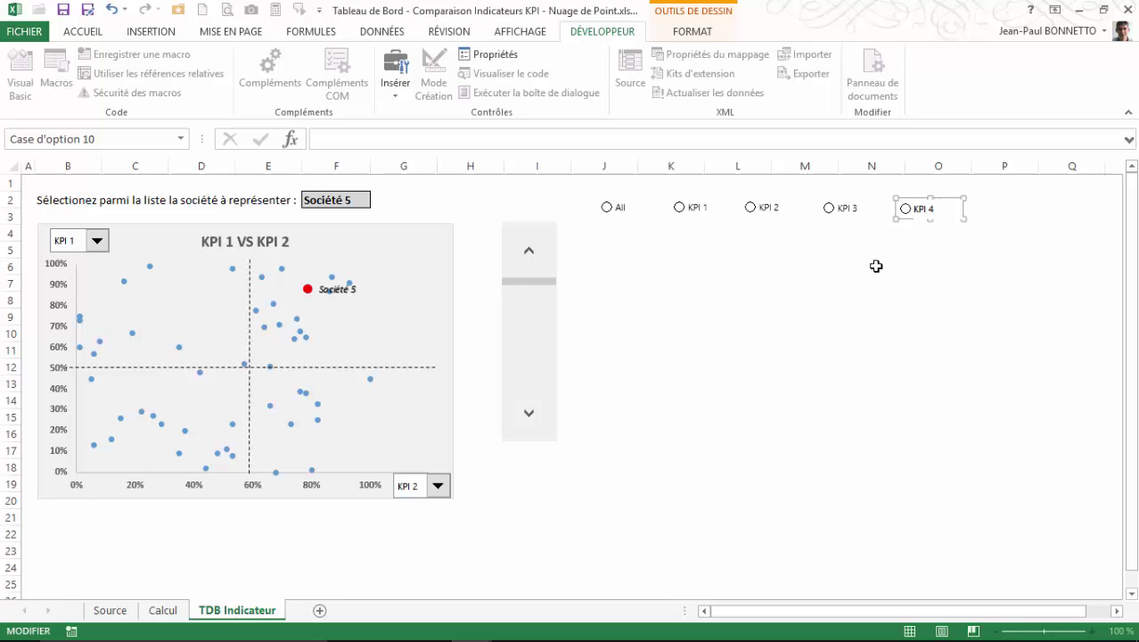
click(874, 265)
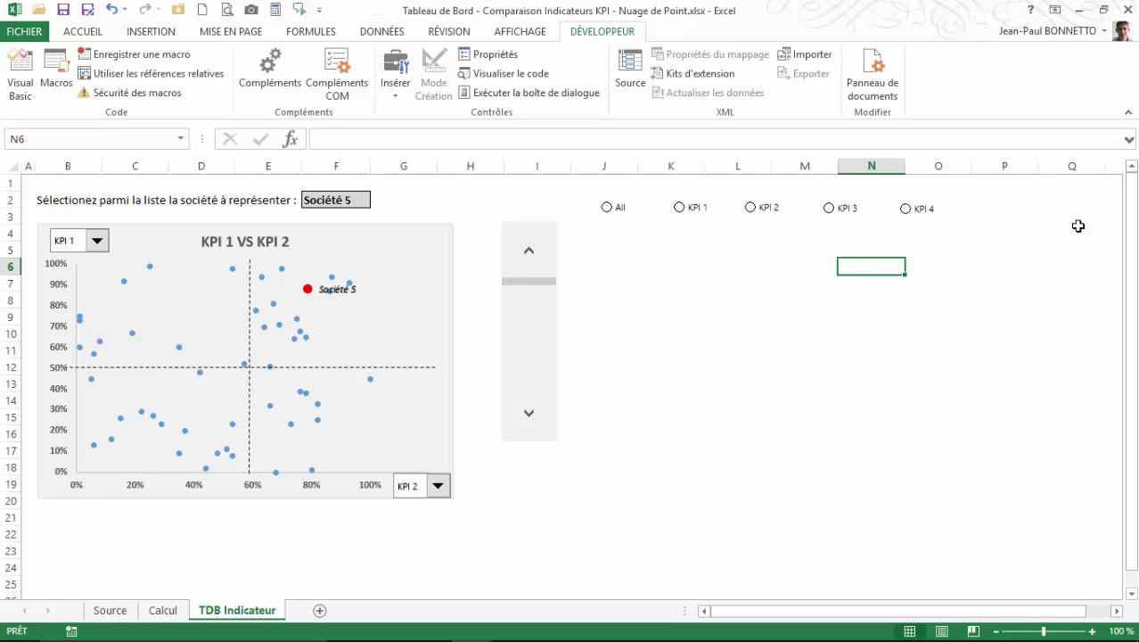
Move the KPI 4 option button along row 2 to column P.
right_click(906, 214)
key(Escape)
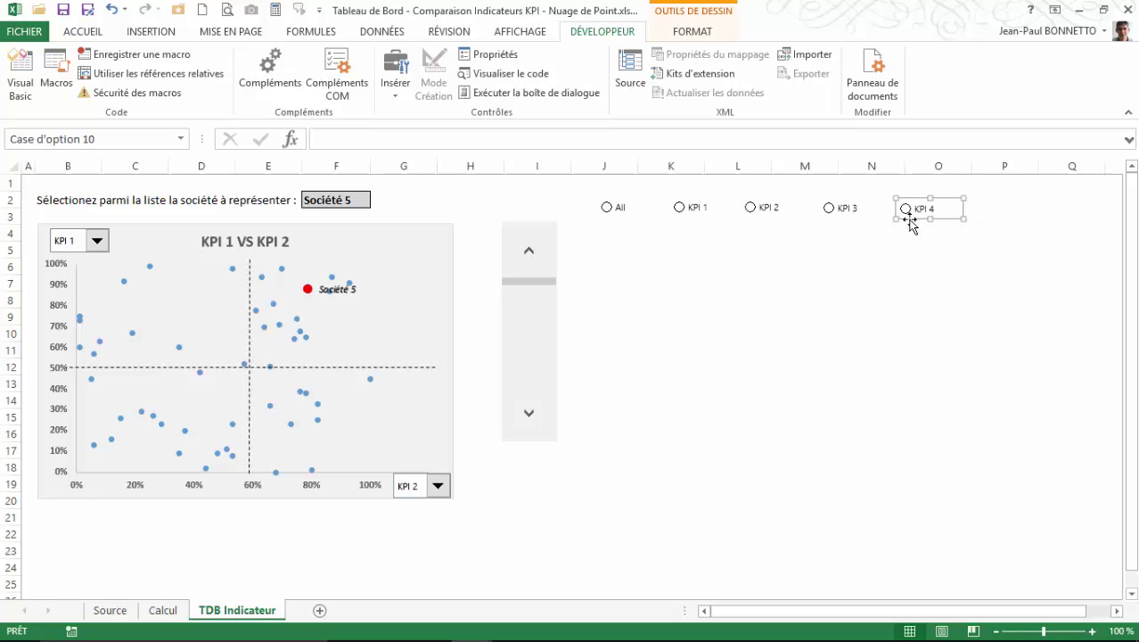
drag(952, 220, 1035, 221)
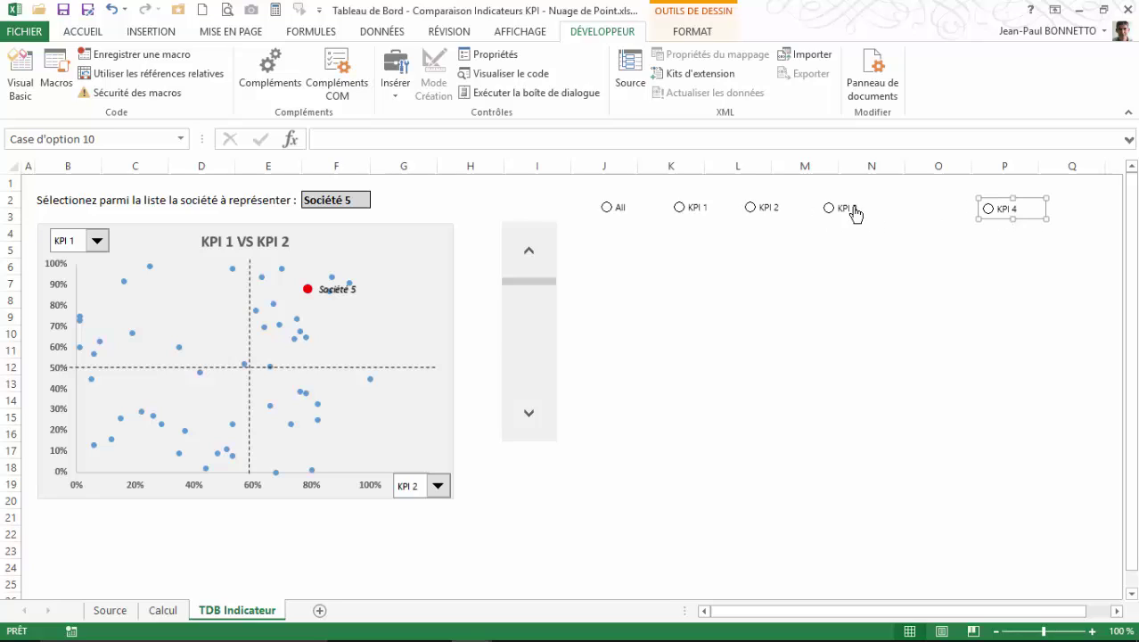
ctrl+click(846, 208)
ctrl+click(758, 210)
ctrl+click(683, 208)
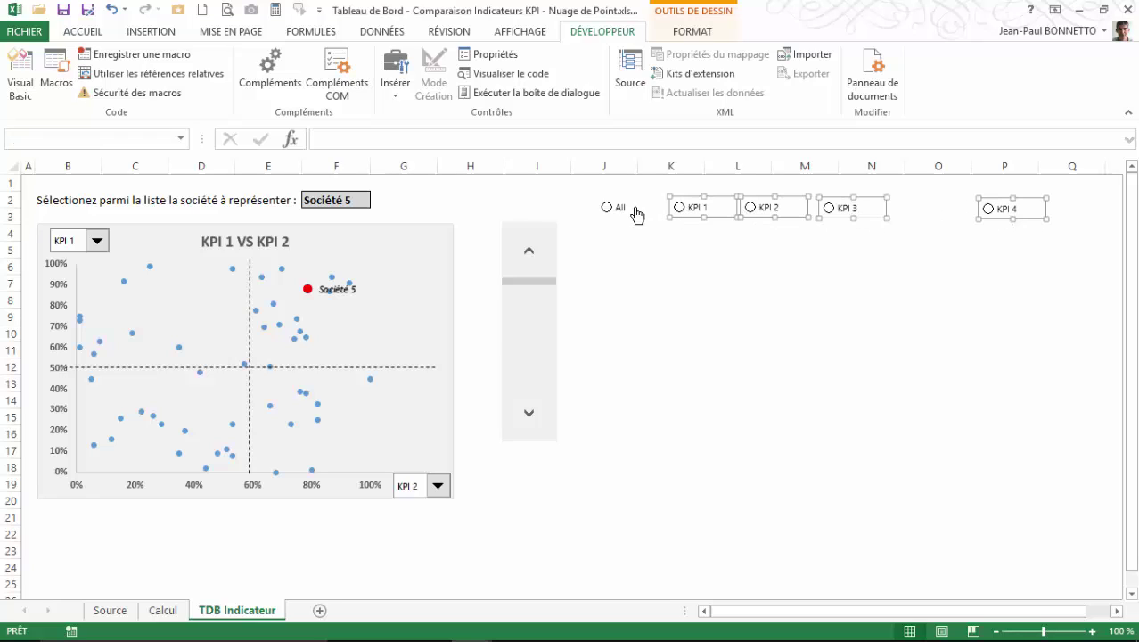
ctrl+click(619, 209)
right_click(643, 219)
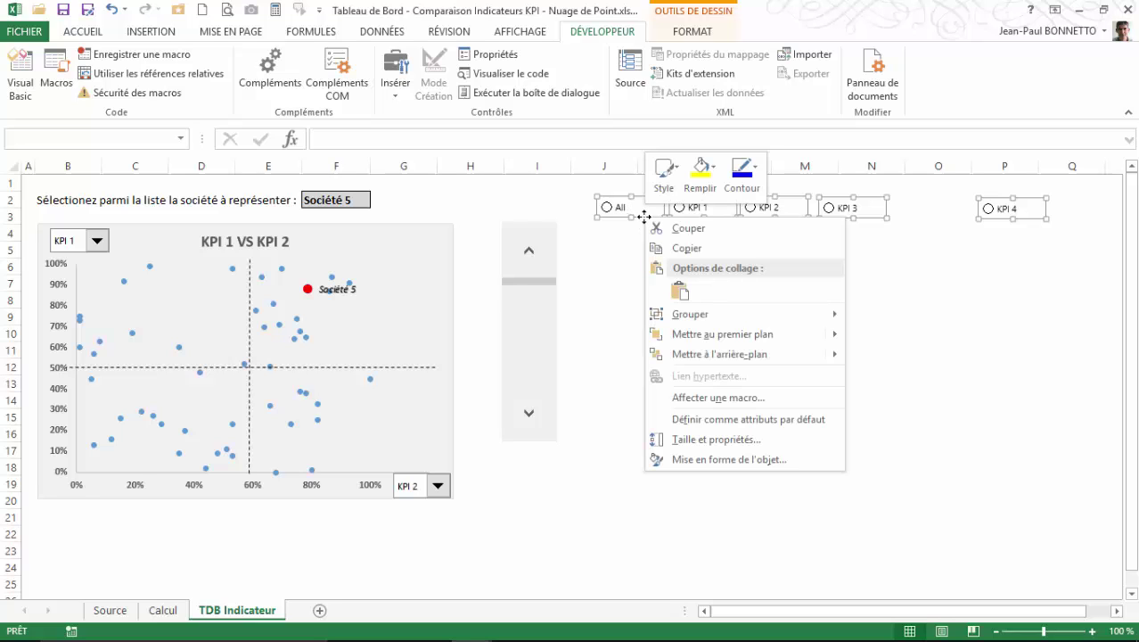
mouse_move(700, 316)
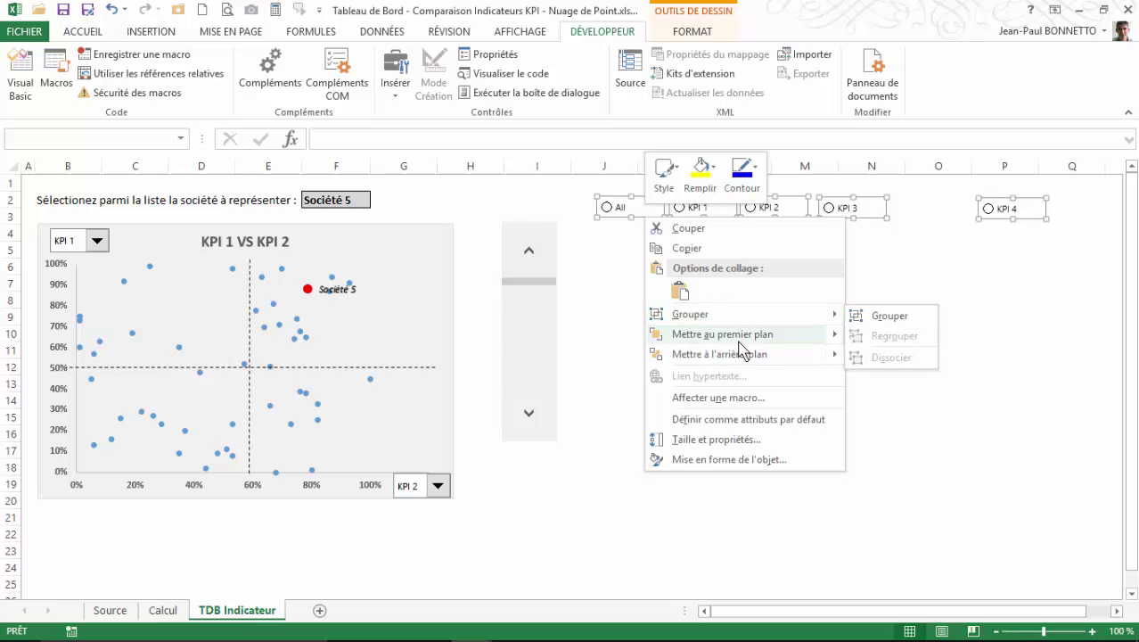
key(Escape)
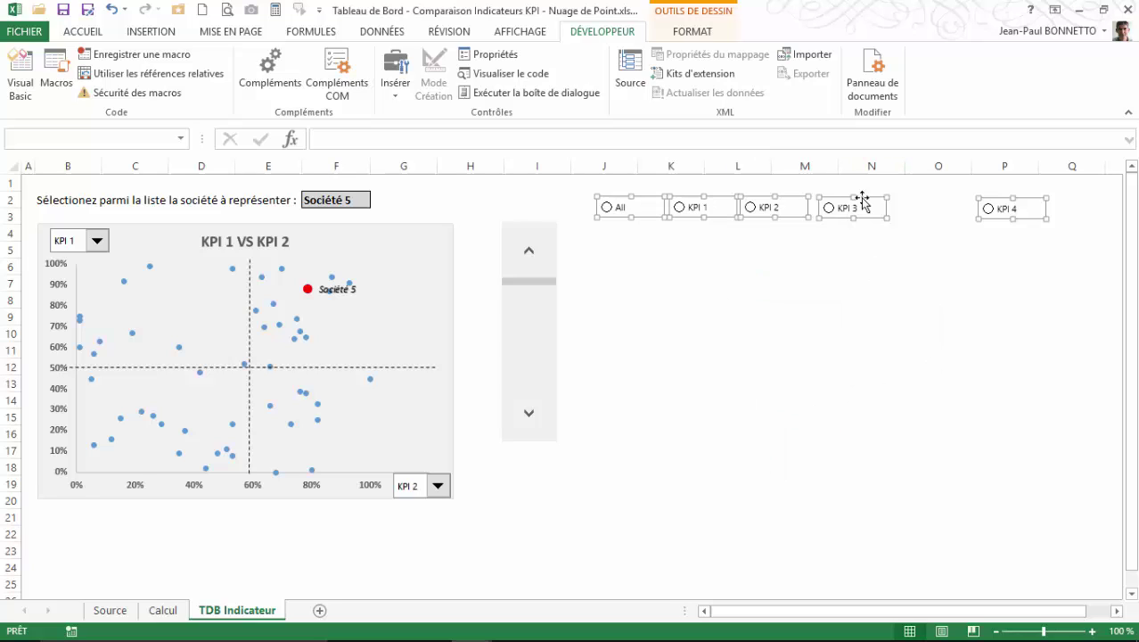
Space out the KPI 3 and KPI 2 option buttons, moving KPI 3 around columns N and O and KPI 2 into column M.
click(838, 208)
right_click(836, 217)
key(Escape)
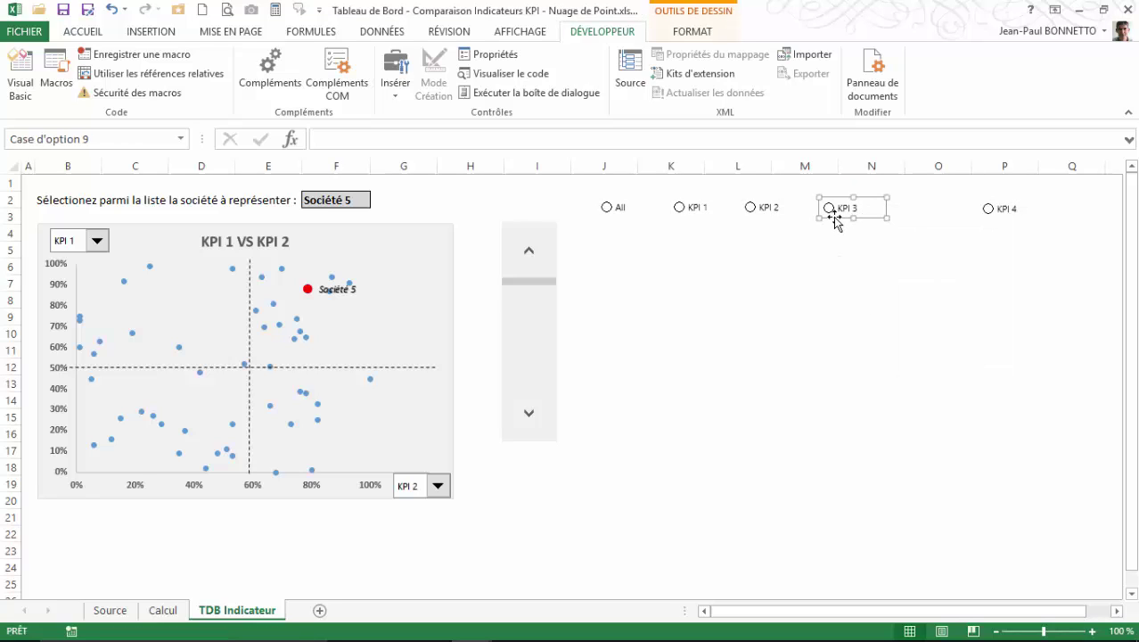
drag(833, 216, 904, 218)
right_click(768, 216)
key(Escape)
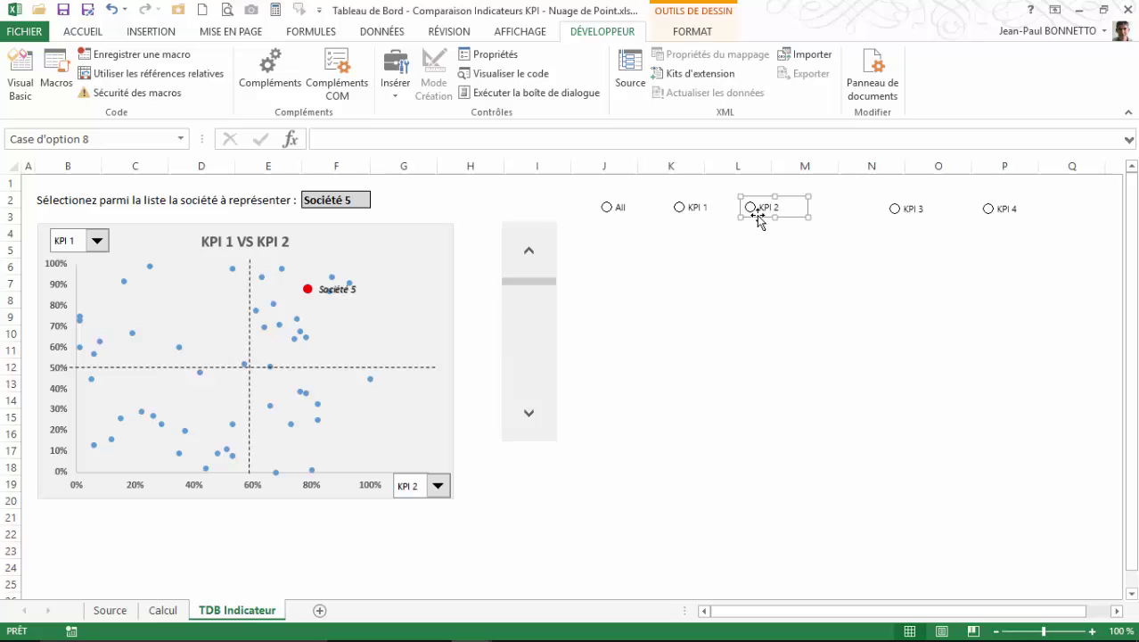
drag(753, 209, 816, 215)
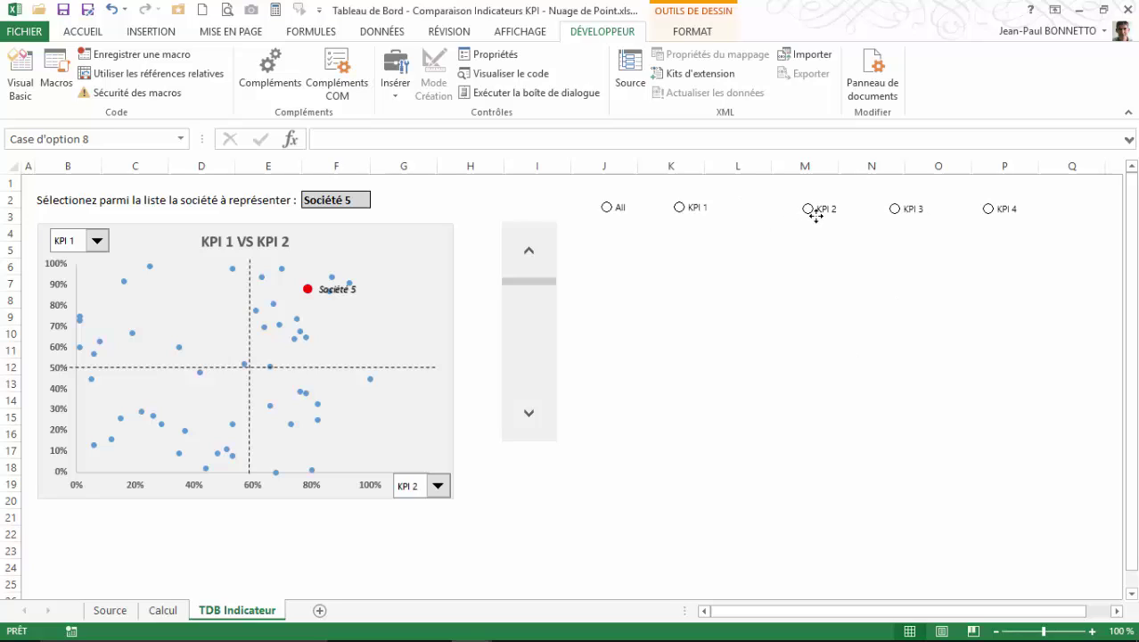
Move the KPI 1 option button to column L and the All option button around columns J and K, and deselect them.
right_click(699, 212)
key(Escape)
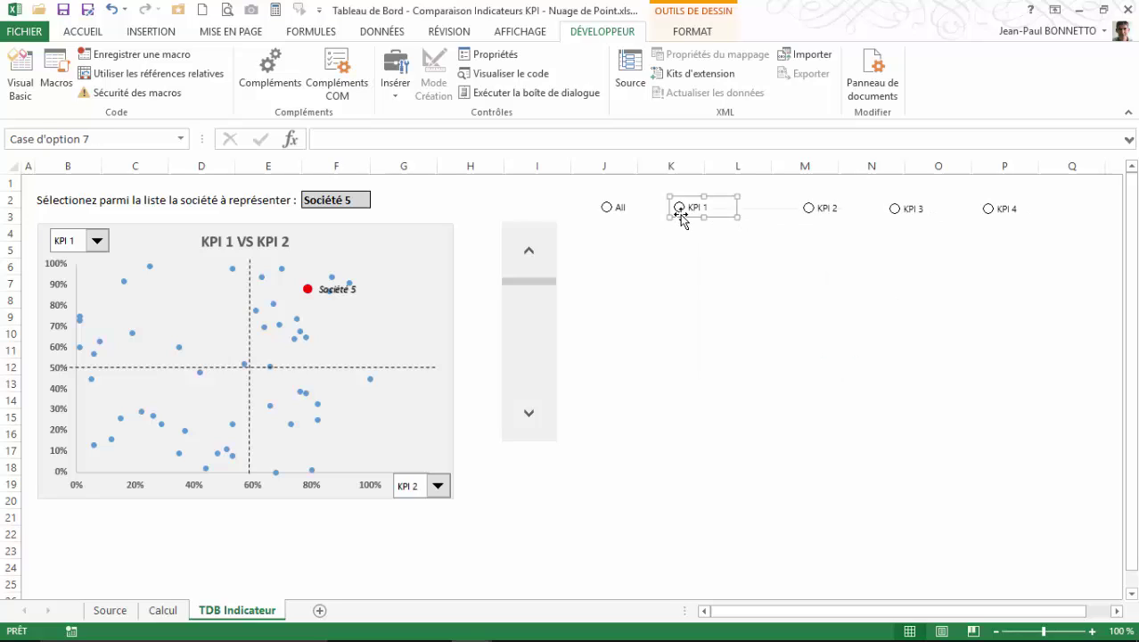
drag(695, 219, 732, 218)
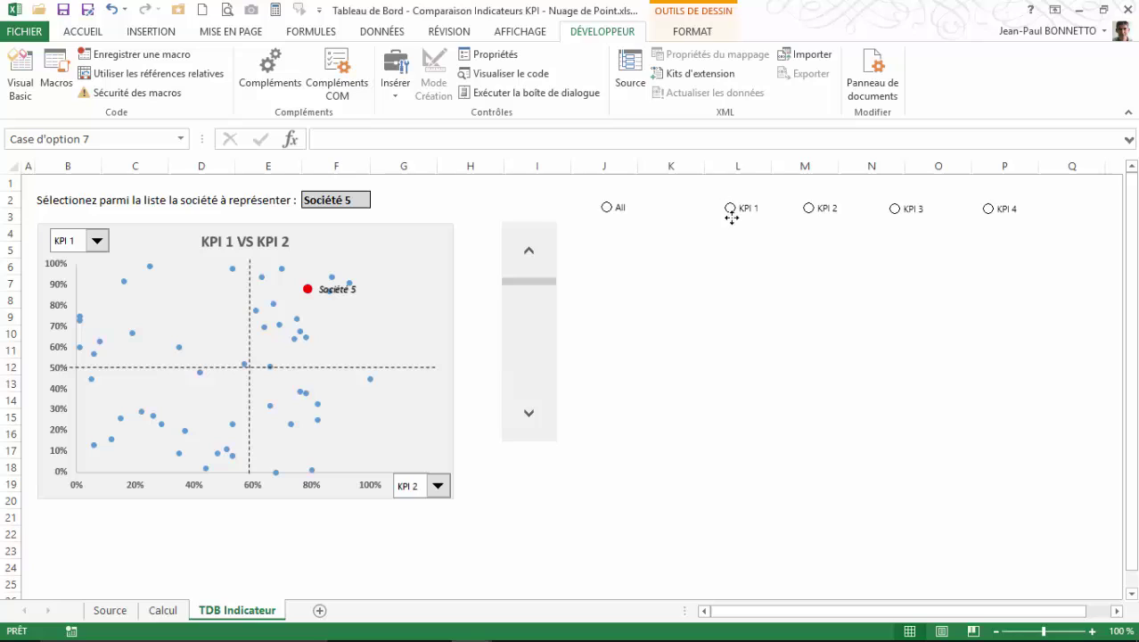
right_click(611, 217)
key(Escape)
drag(609, 217, 637, 218)
click(713, 283)
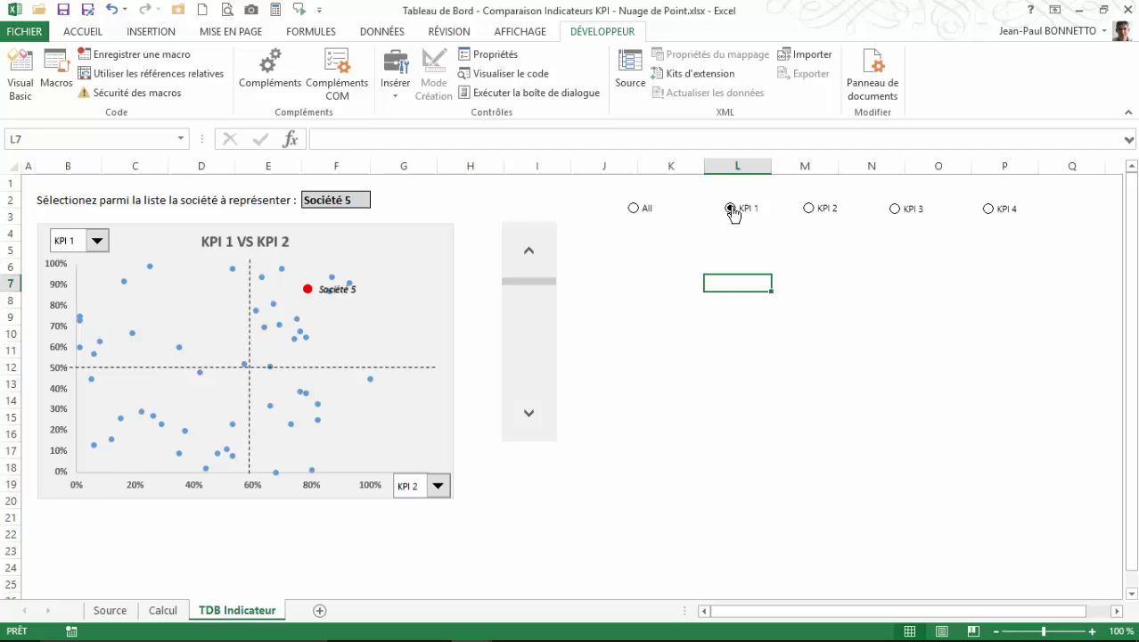
Test the KPI 2 and All option buttons, leaving All selected, and try the scroll bar in both directions.
click(810, 210)
click(633, 211)
click(528, 419)
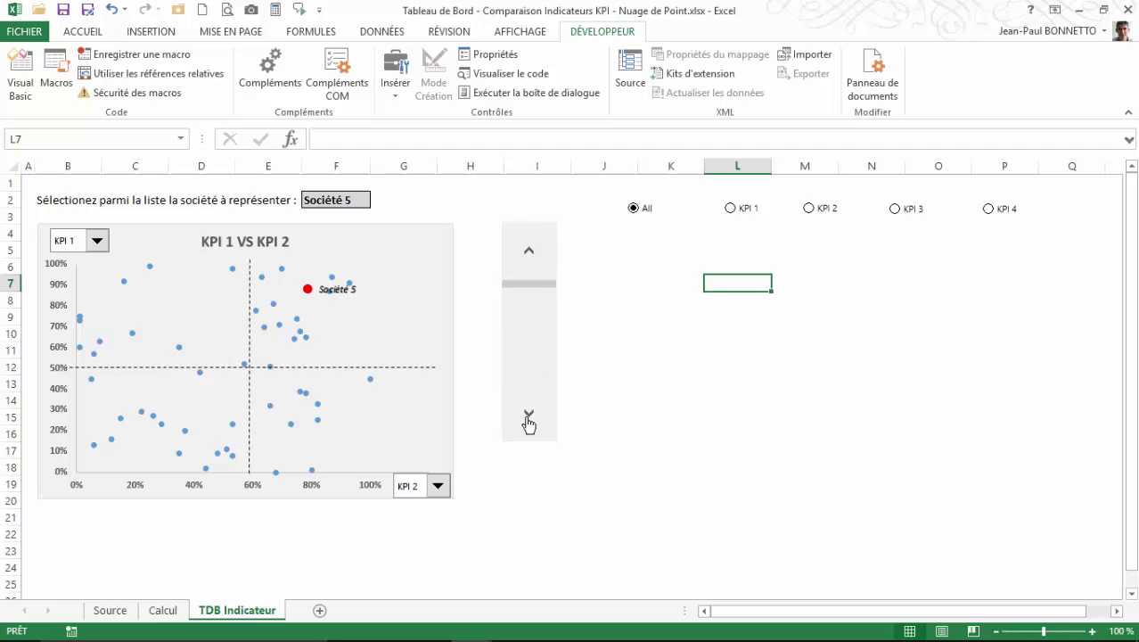
click(529, 253)
click(616, 292)
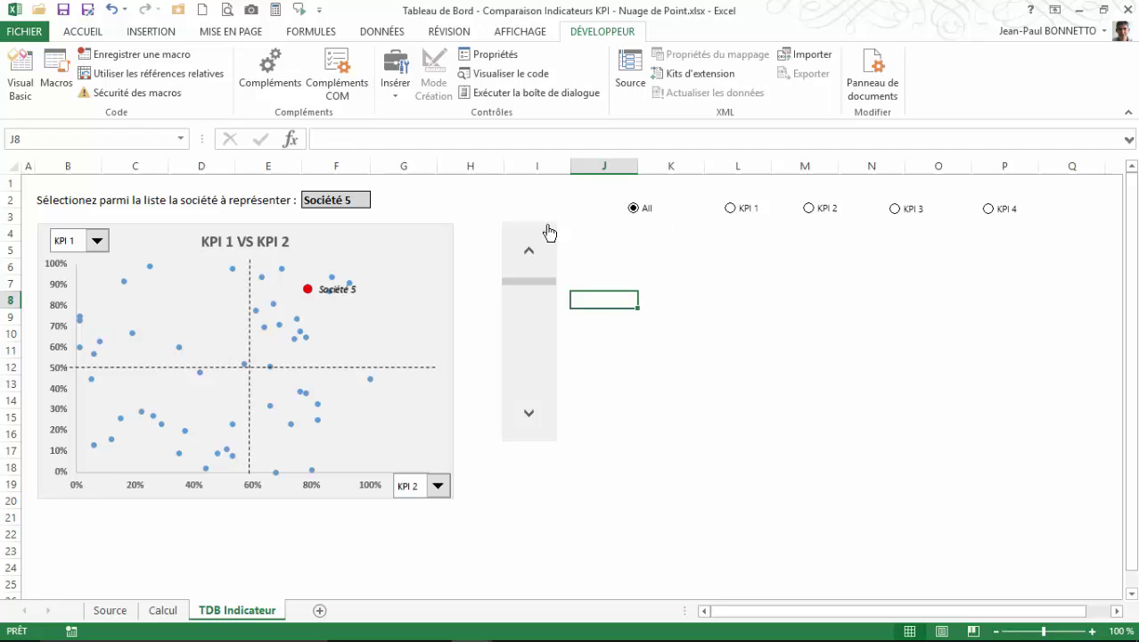
On the Calcul sheet, merge and centre cells C4:D4 and enter the heading "Cellules Liées".
click(164, 610)
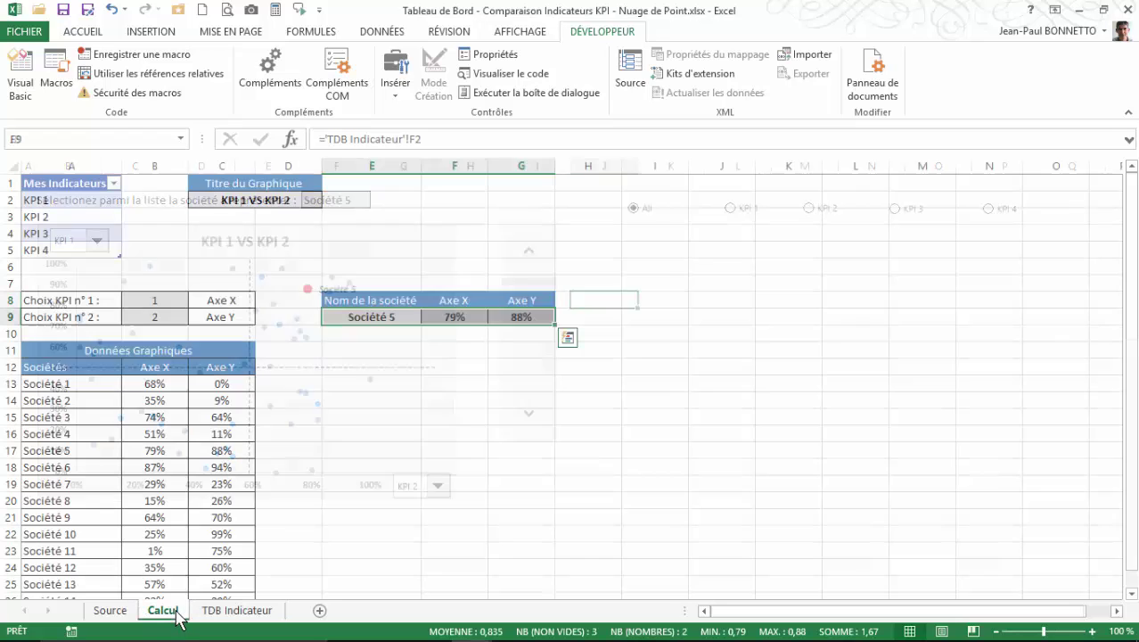
drag(218, 228, 275, 232)
click(83, 32)
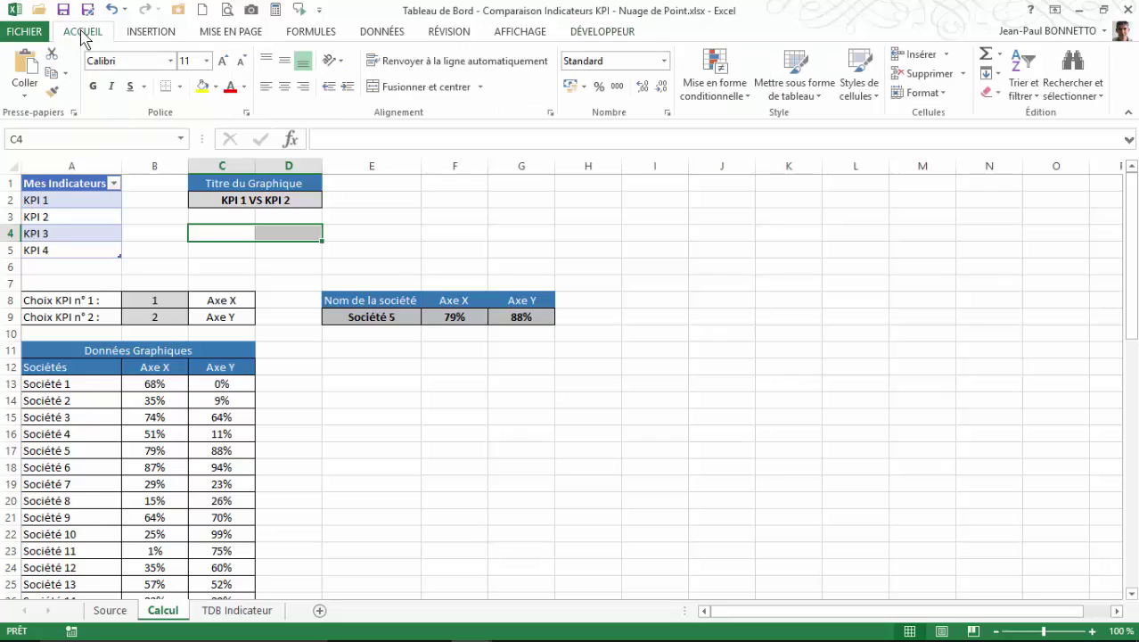
click(401, 91)
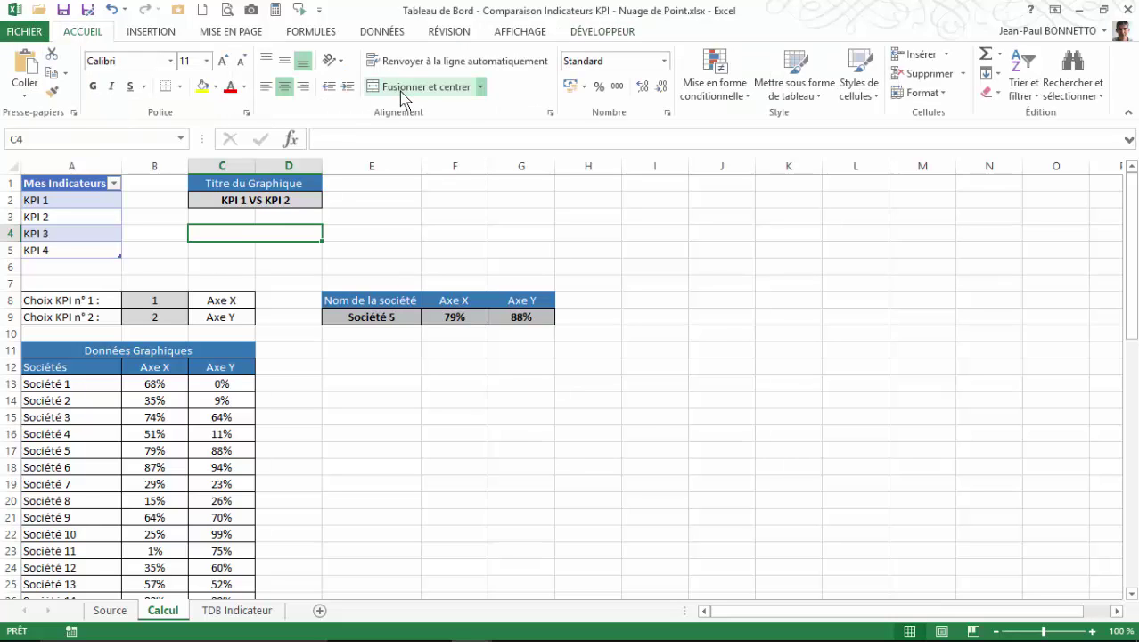
text(Ces)
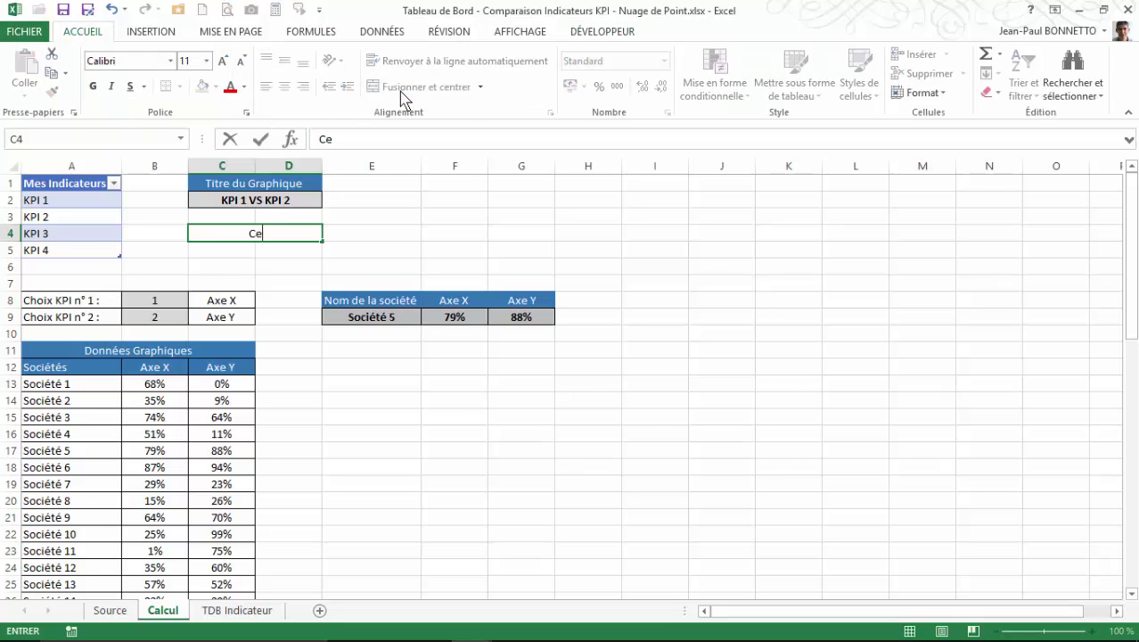
key(BackSpace)
text(llules Li)
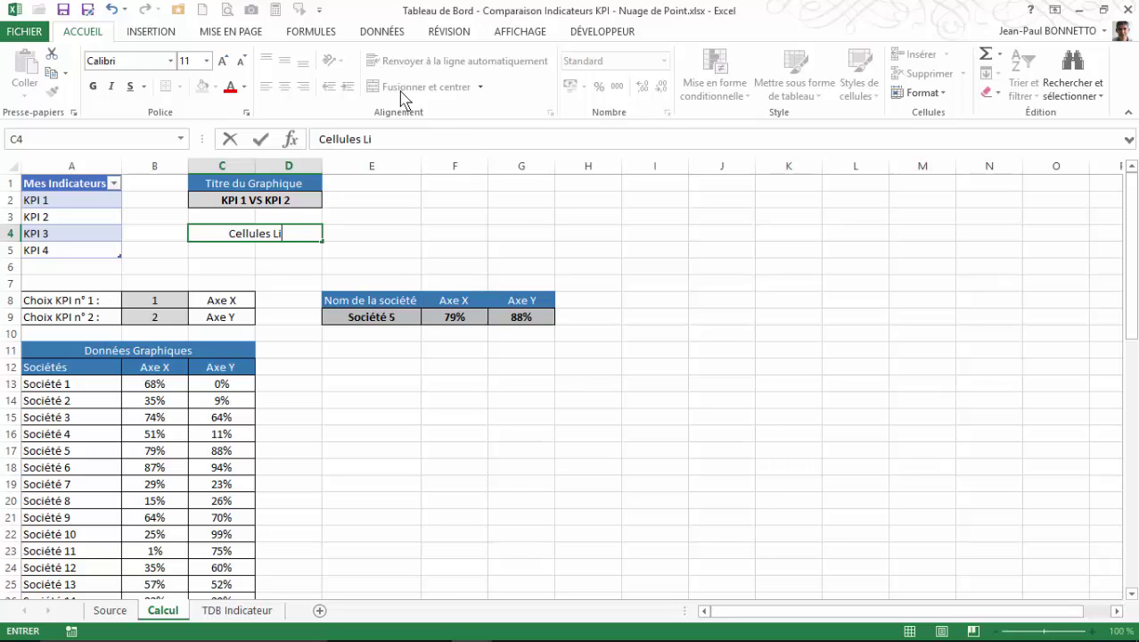
text(ées)
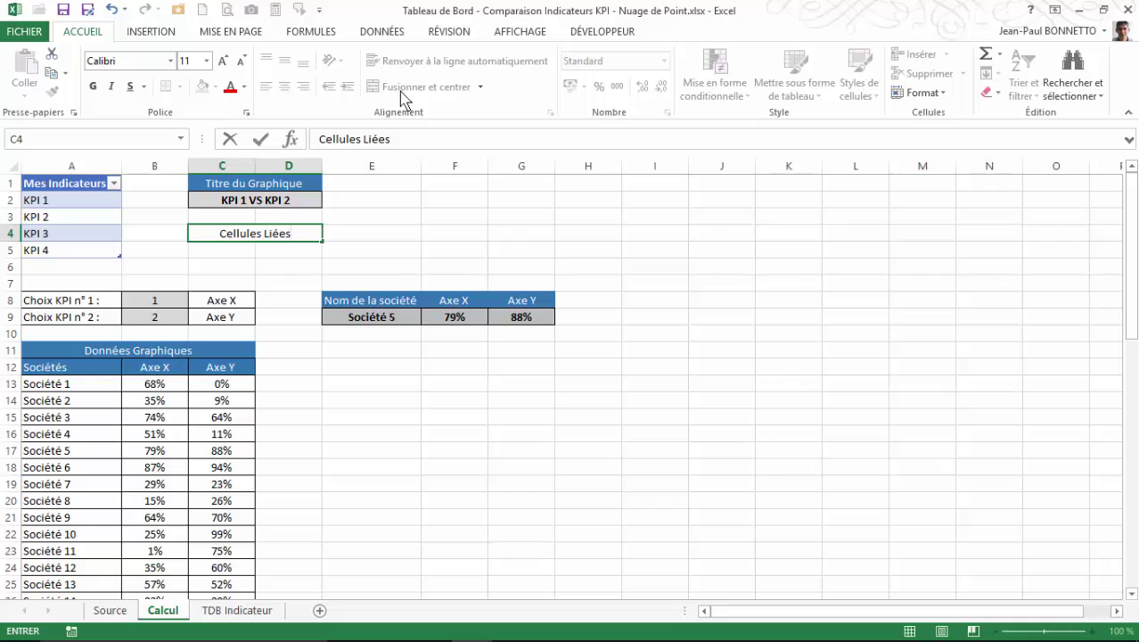
key(Return)
Enter "Barre défilement" in C5 and "Butons d'Option" in C6, and widen column C to fit the labels.
key(Left)
key(Right)
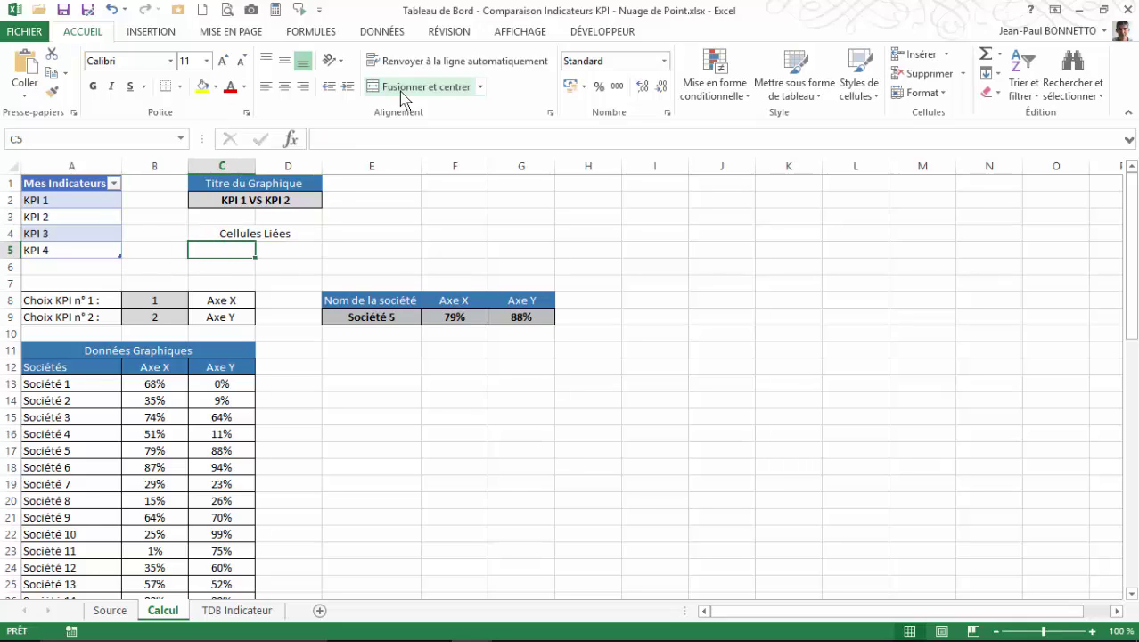
text(Barre )
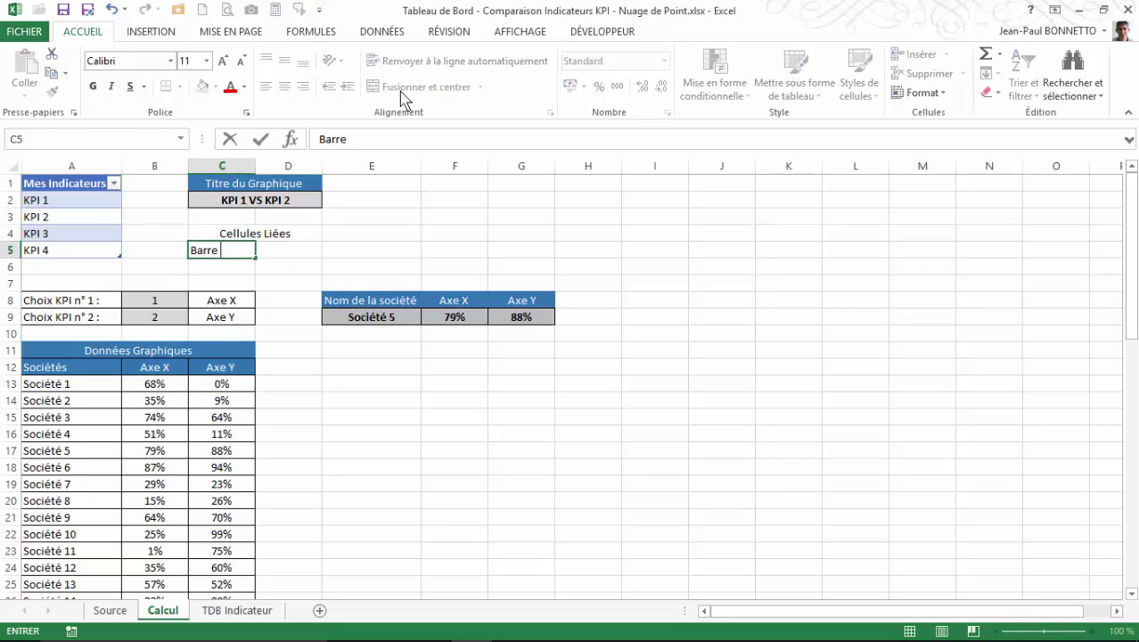
text(défile)
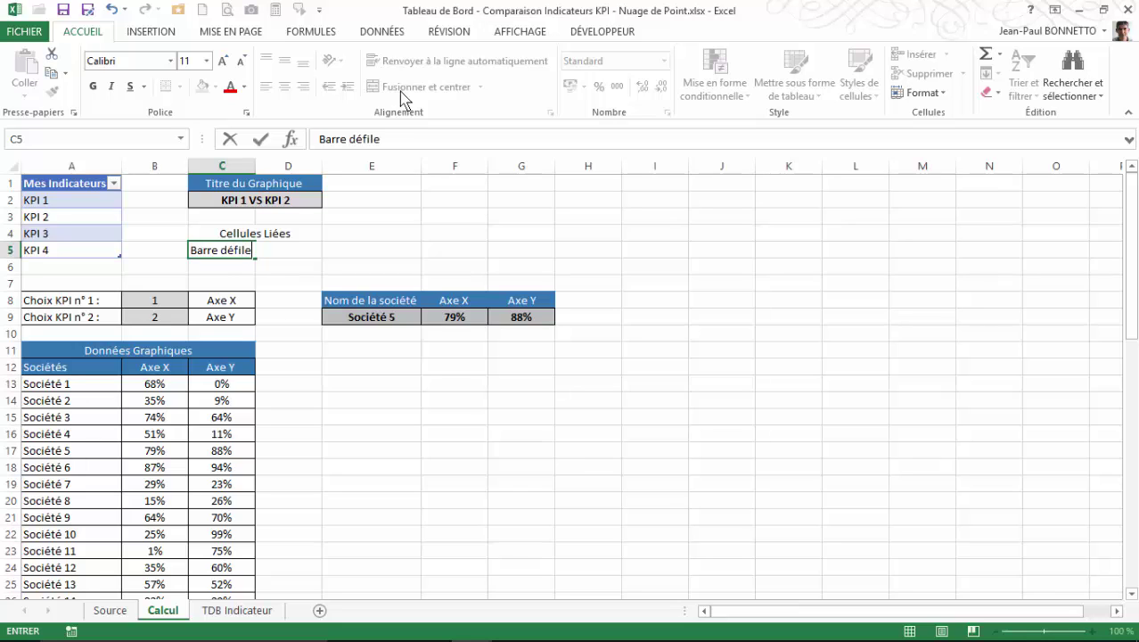
text(ment)
key(Return)
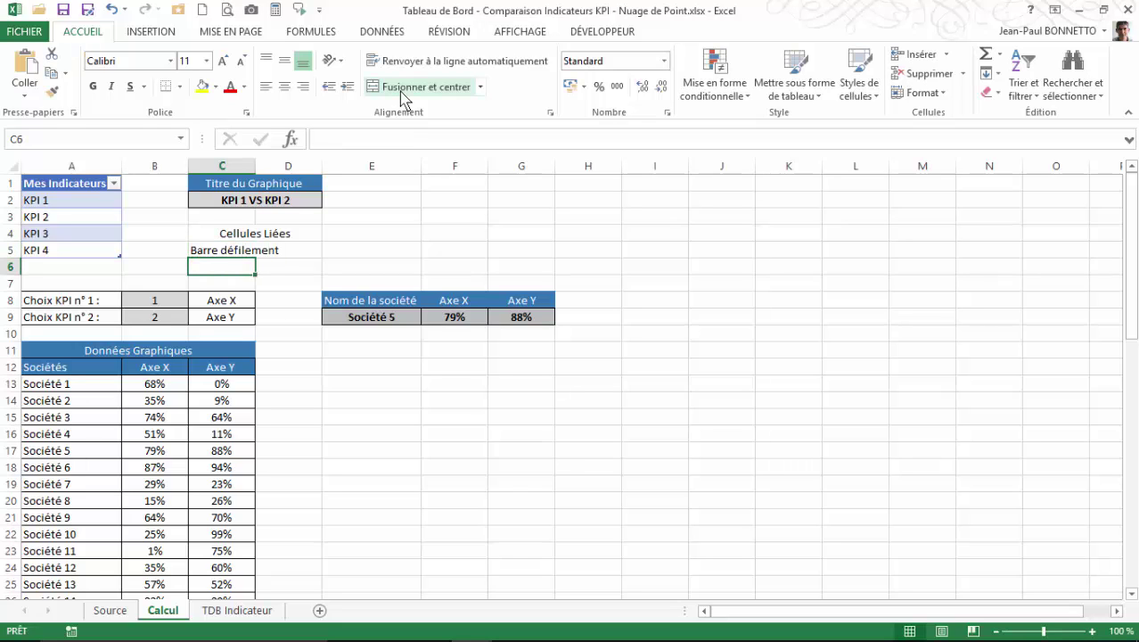
text(Butons d'Optio)
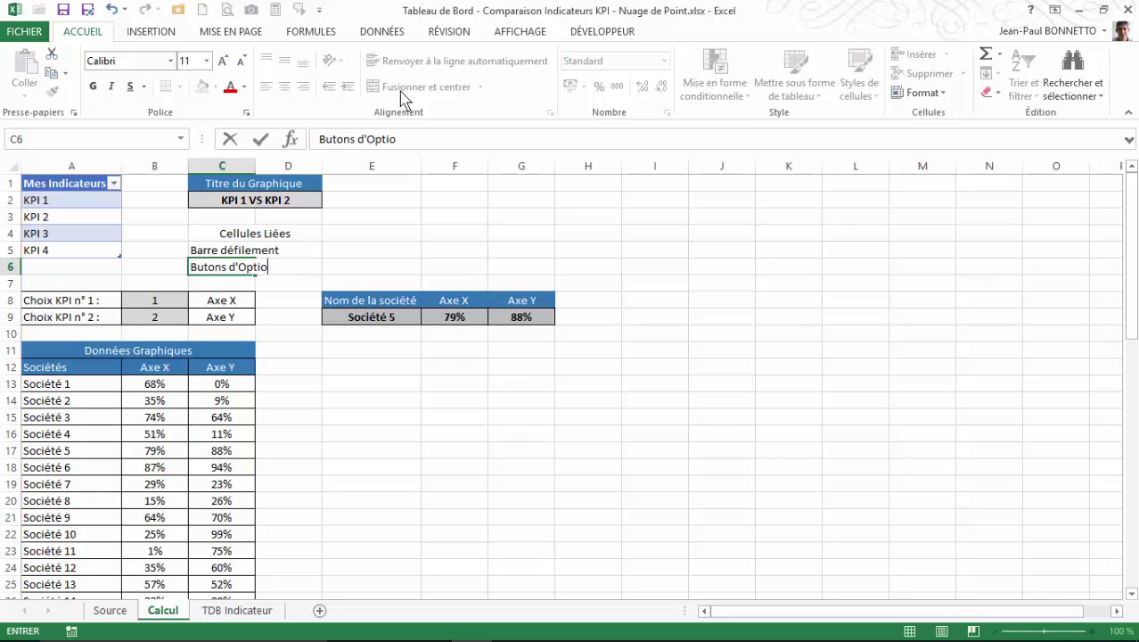
text(n)
click(298, 249)
drag(254, 163, 287, 163)
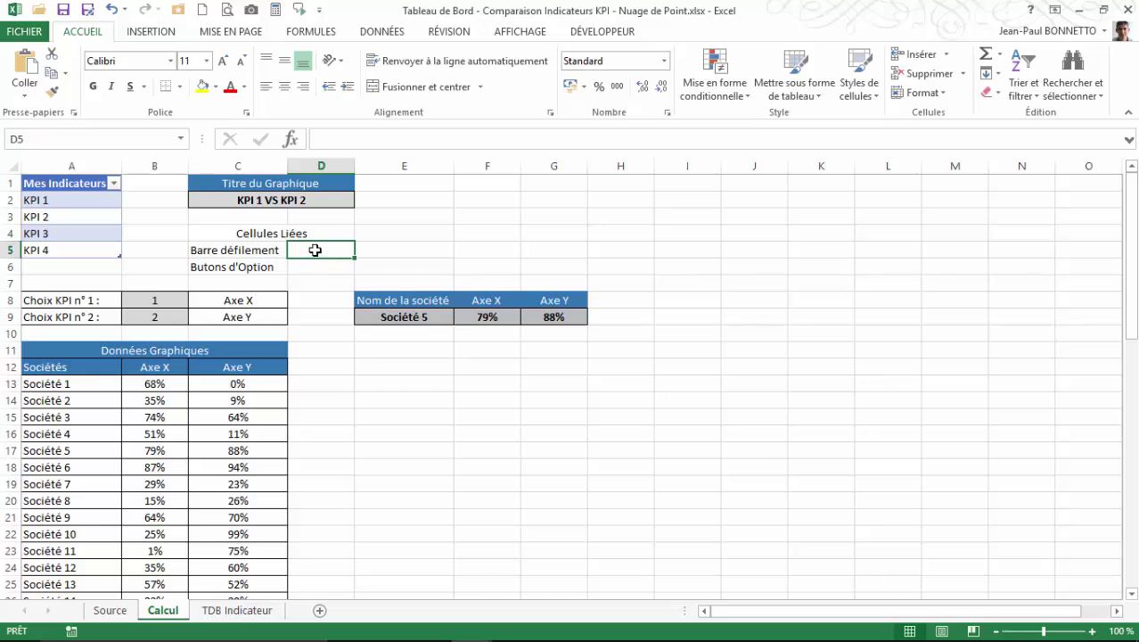
Copy the formatting of the "Titre du Graphique" heading onto the "Cellules Liées" heading in C4.
click(285, 233)
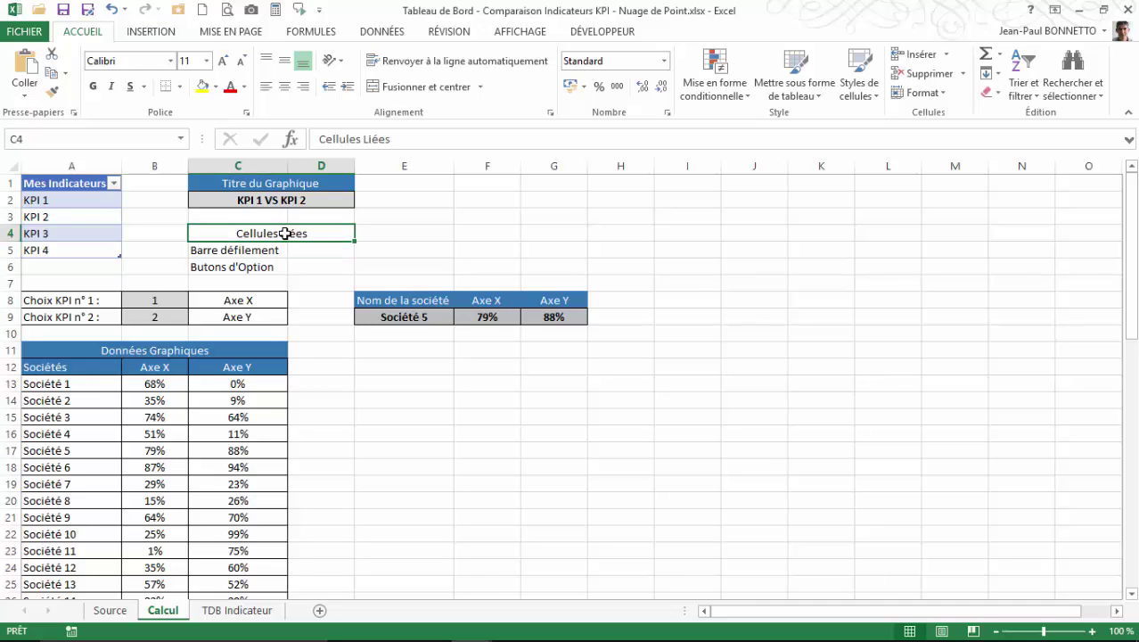
click(245, 183)
click(249, 233)
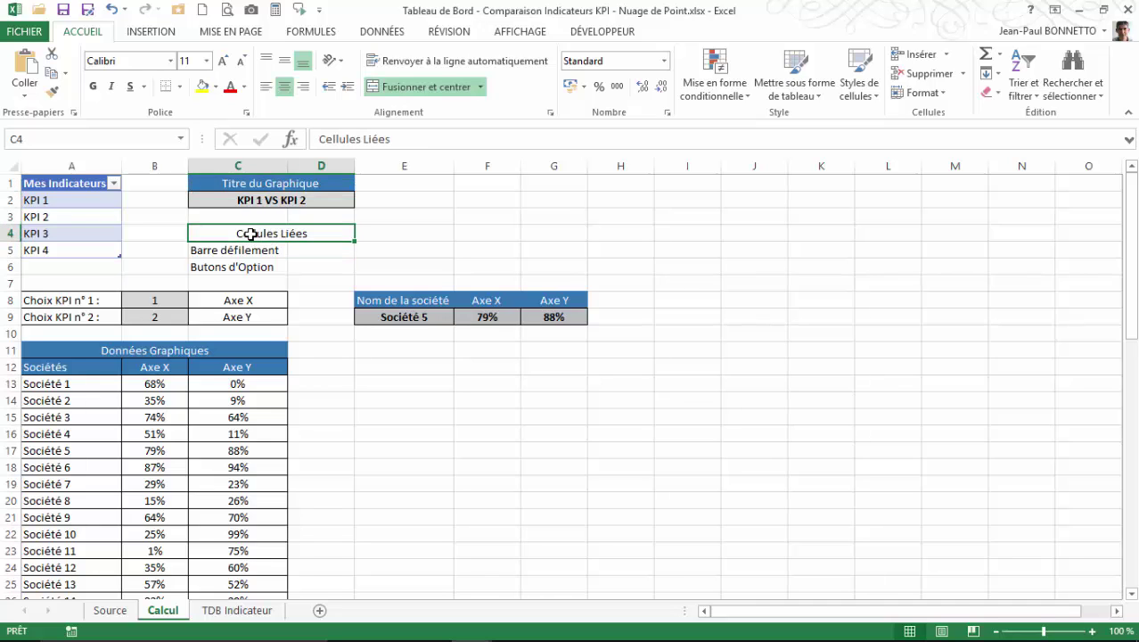
click(266, 183)
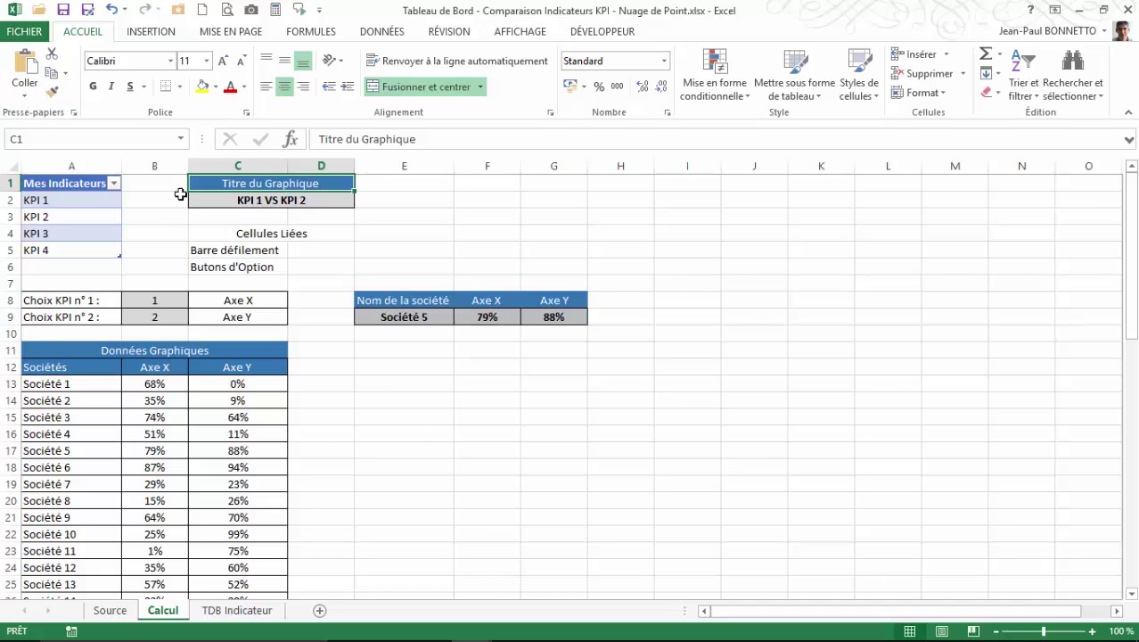
click(241, 234)
click(223, 182)
click(52, 90)
click(259, 234)
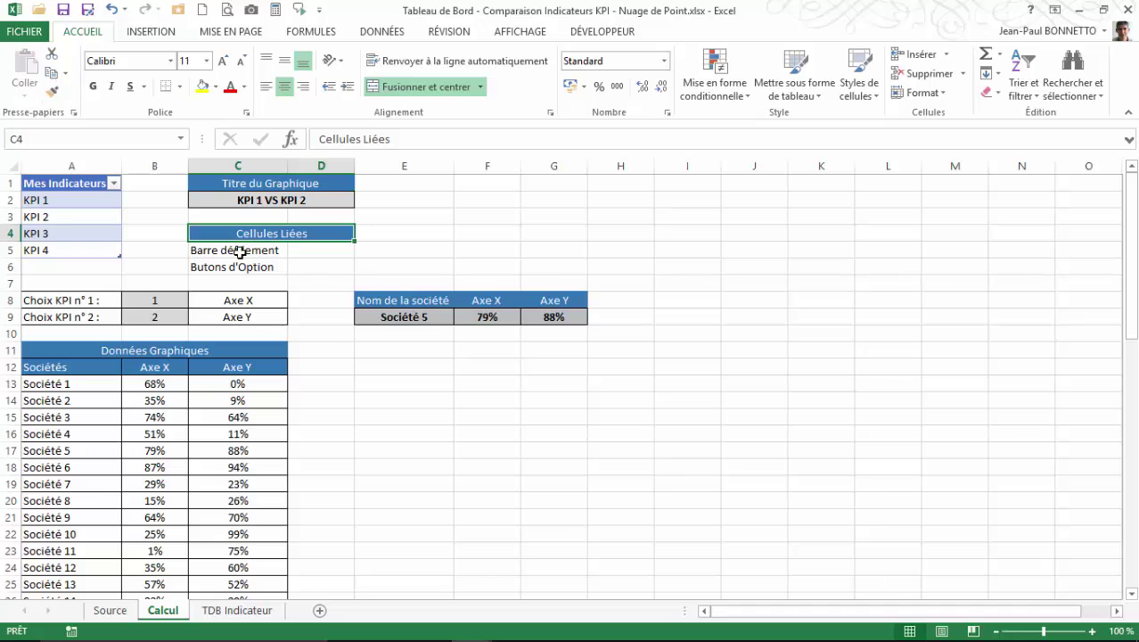
Apply all borders to the range C5:D6 under the "Cellules Liées" heading.
drag(239, 253, 313, 267)
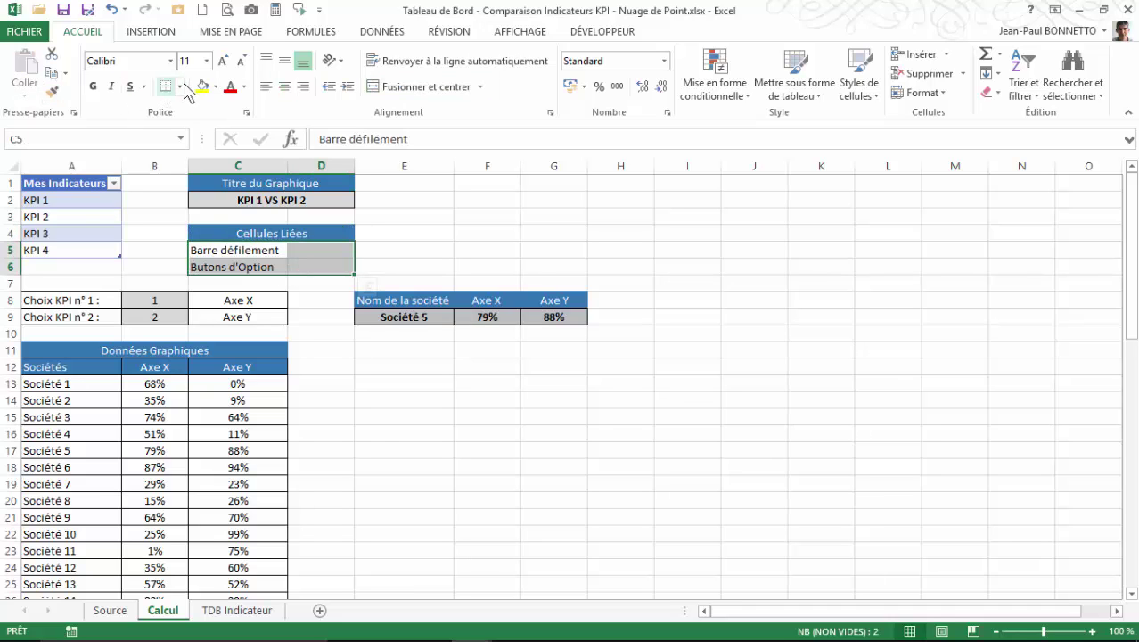
click(181, 86)
click(187, 226)
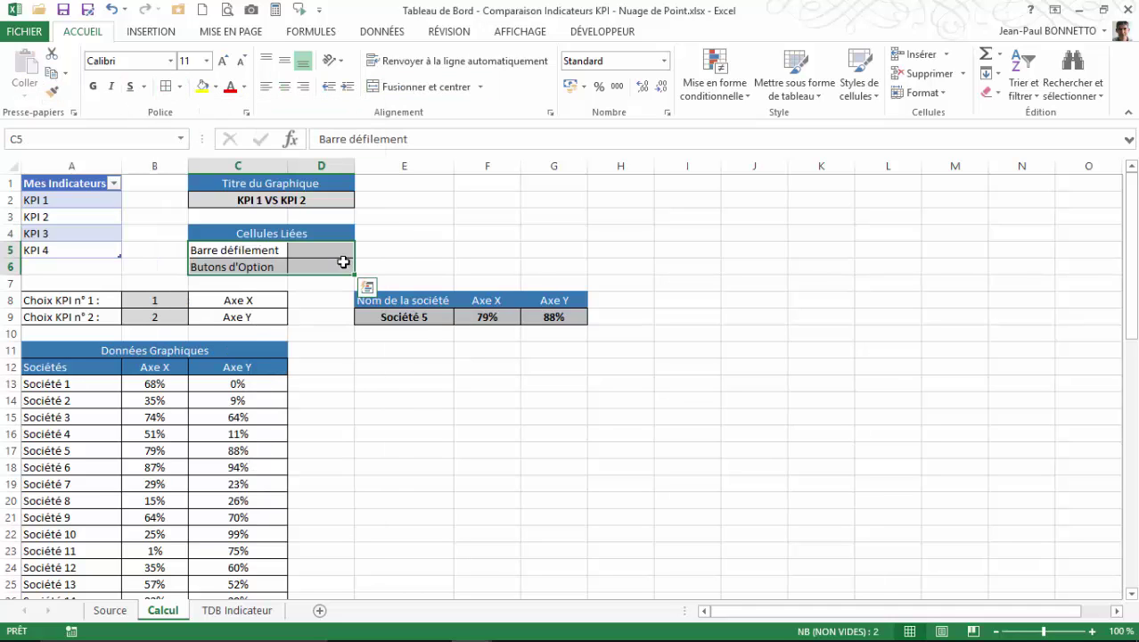
click(330, 249)
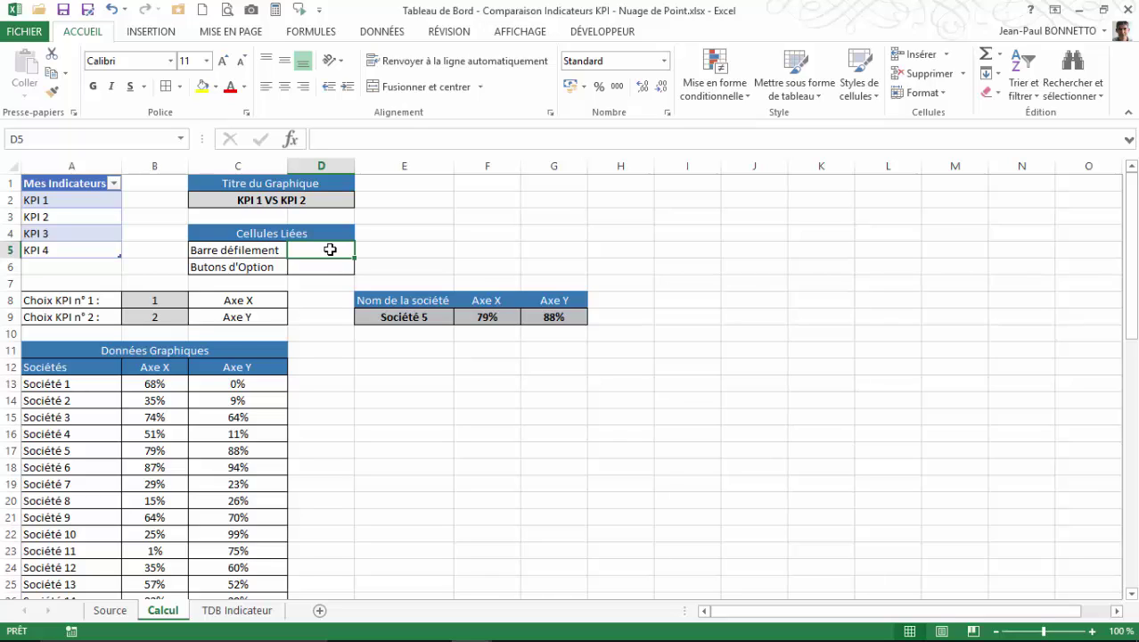
click(225, 249)
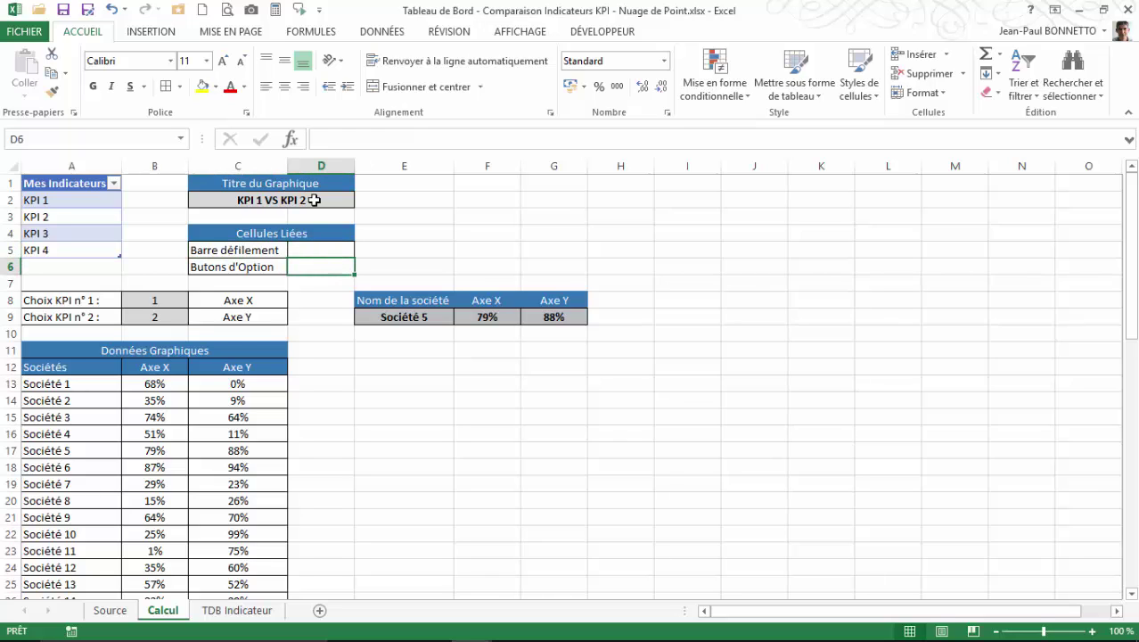
click(304, 271)
click(316, 250)
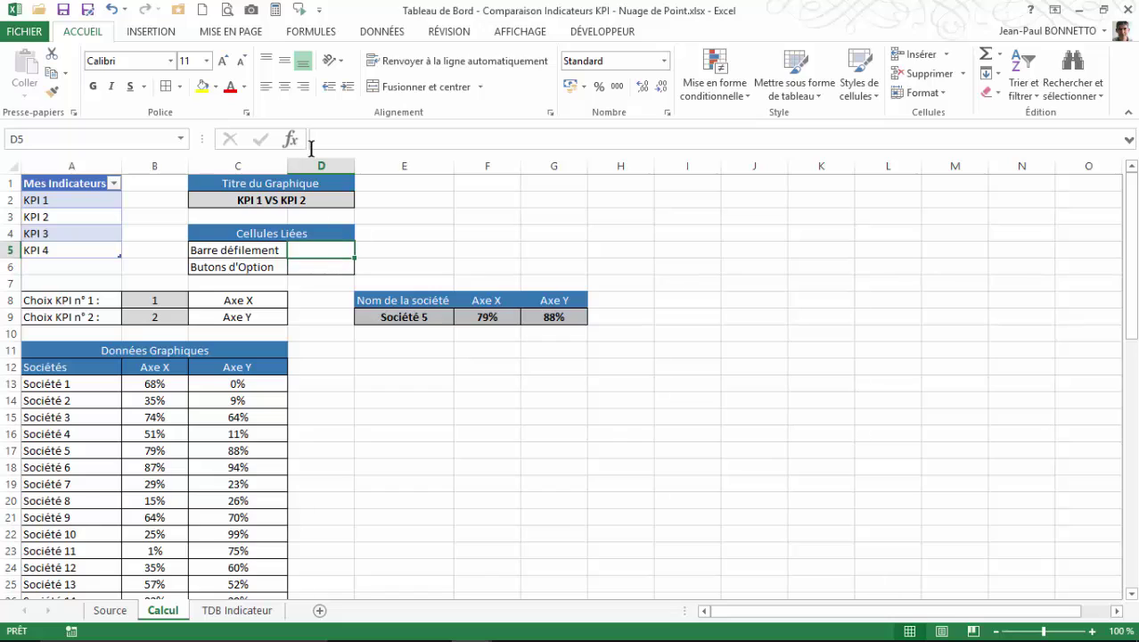
click(313, 266)
click(312, 249)
Link the scroll bar on the TDB Indicateur sheet to cell Calcul!$D$5 through its control format settings.
click(242, 612)
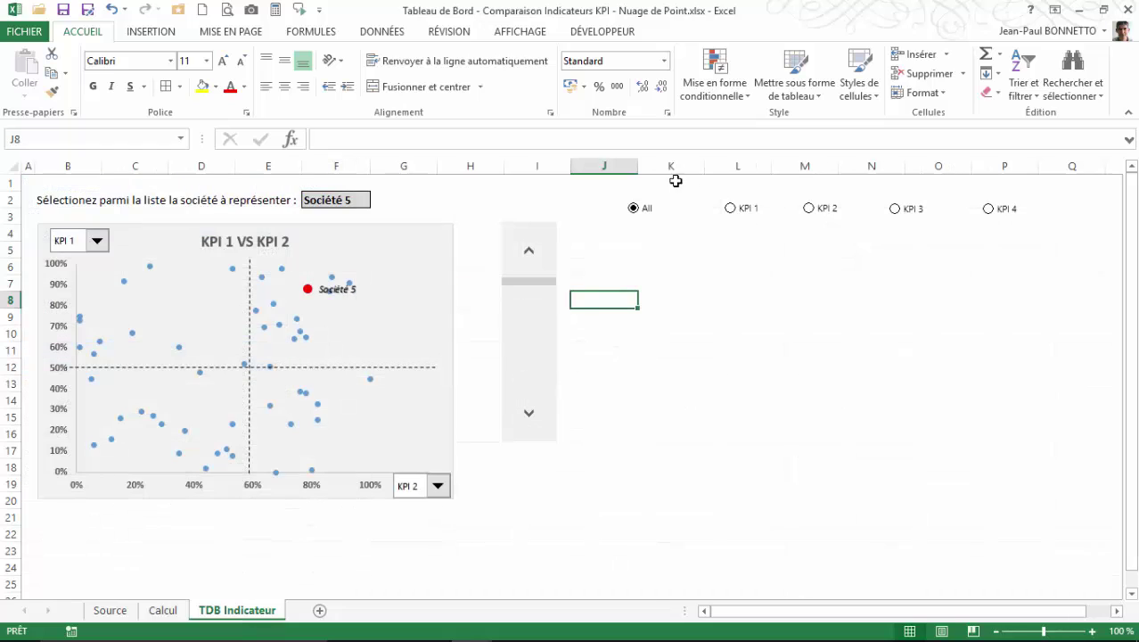
right_click(533, 325)
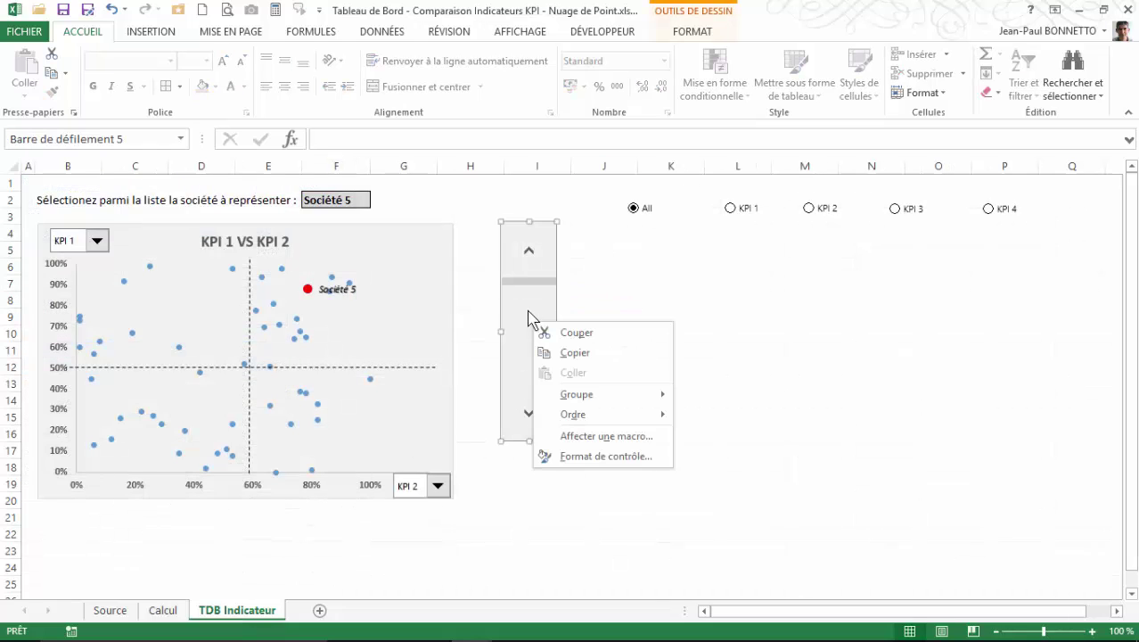
click(604, 456)
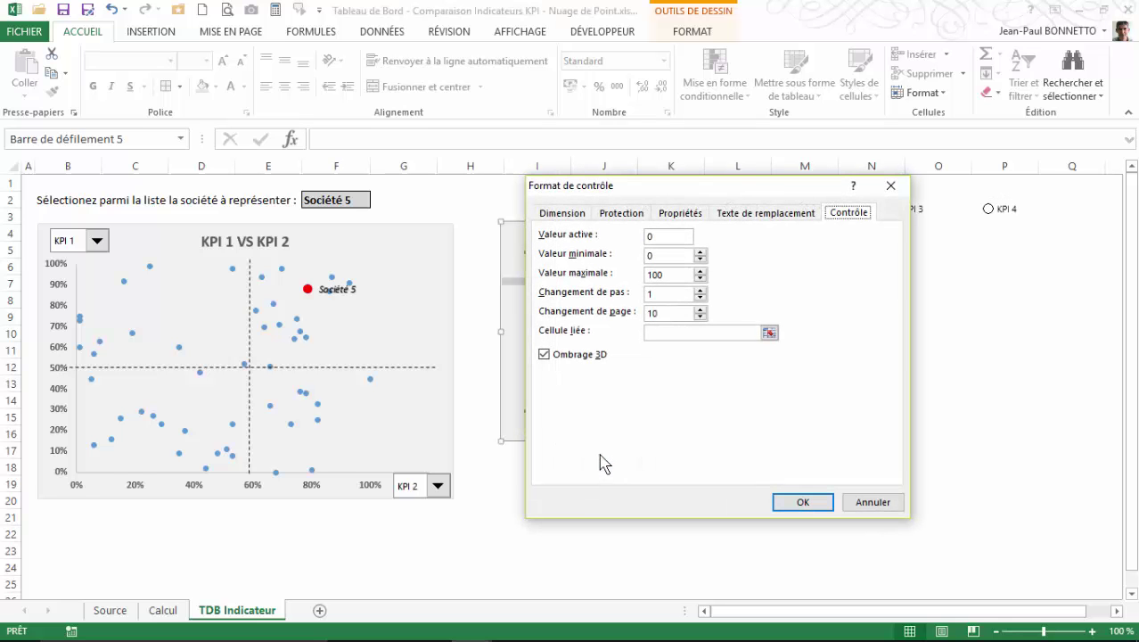
drag(712, 195, 785, 179)
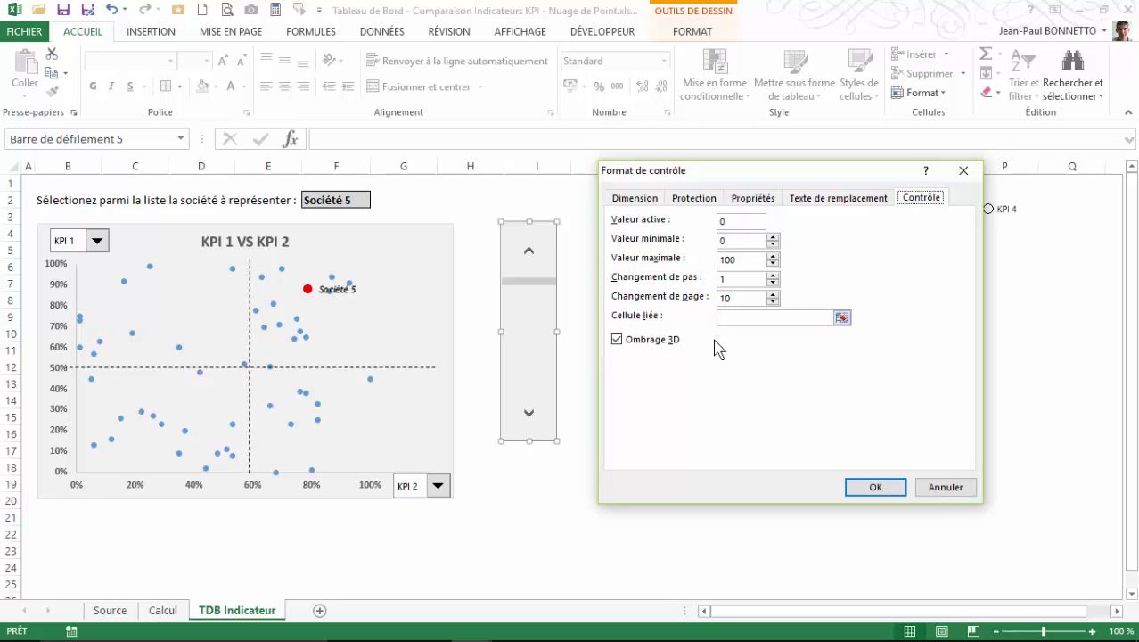
click(730, 316)
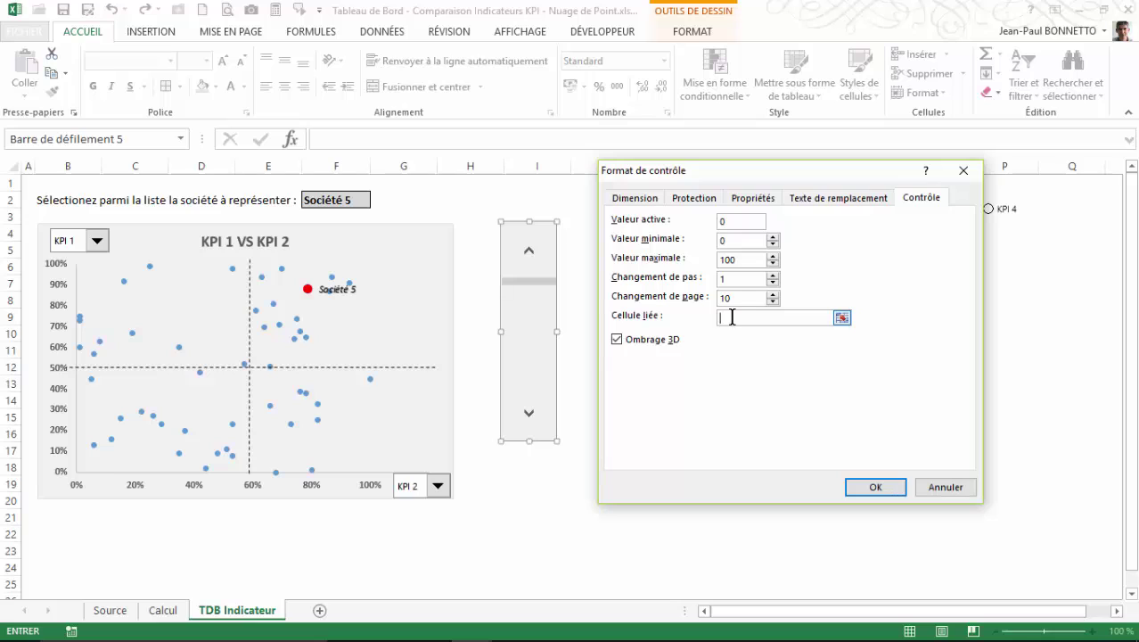
drag(740, 260, 714, 265)
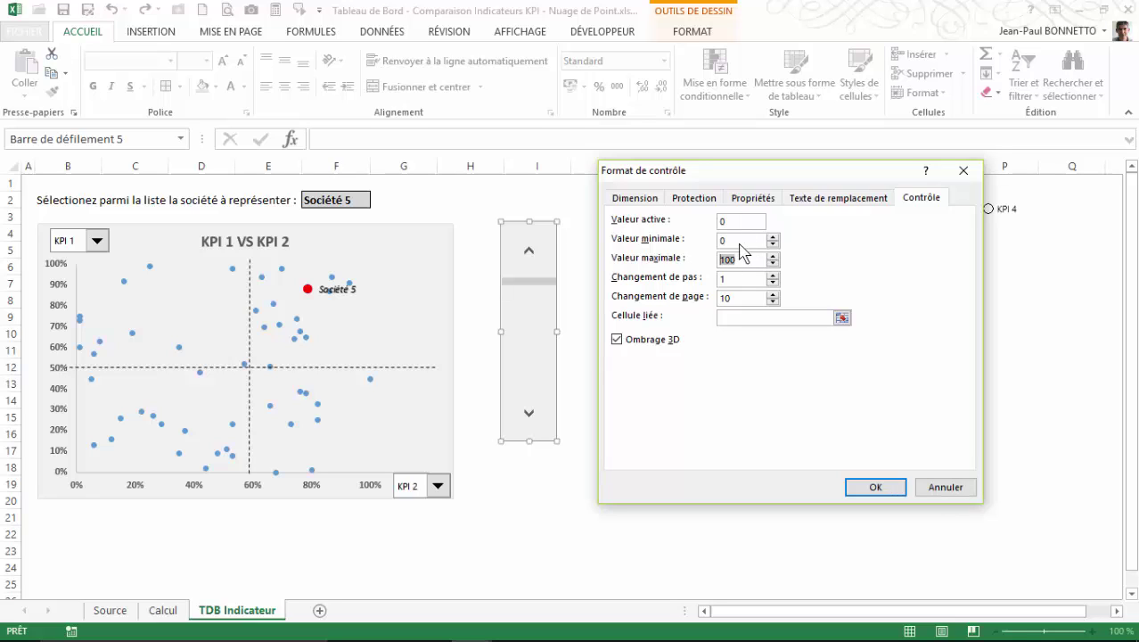
click(739, 319)
click(842, 319)
click(160, 610)
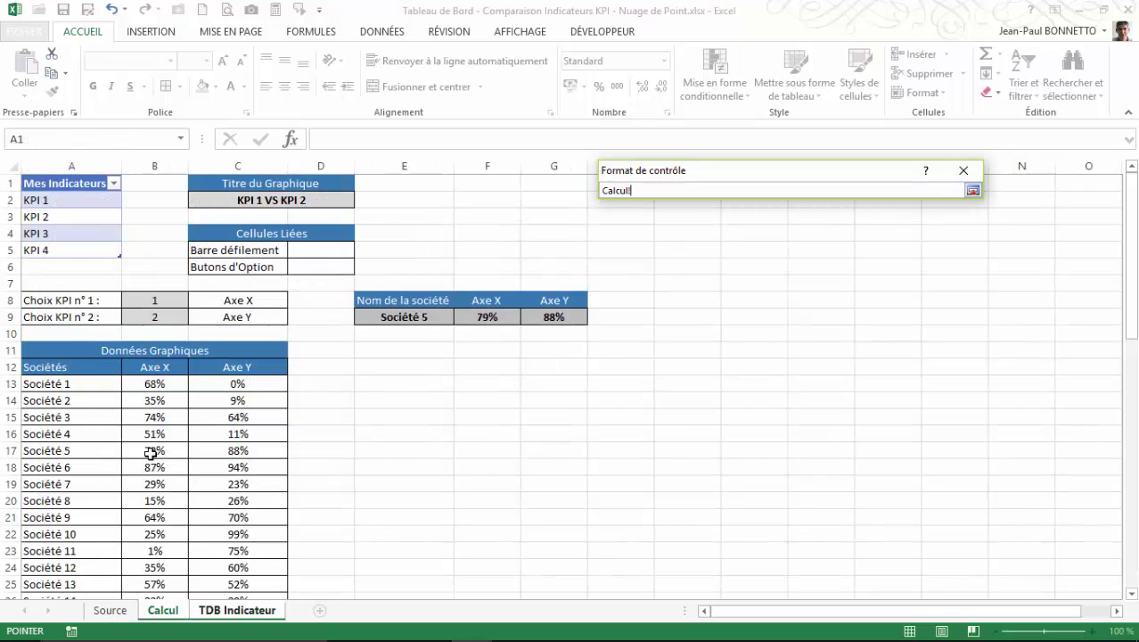
click(319, 252)
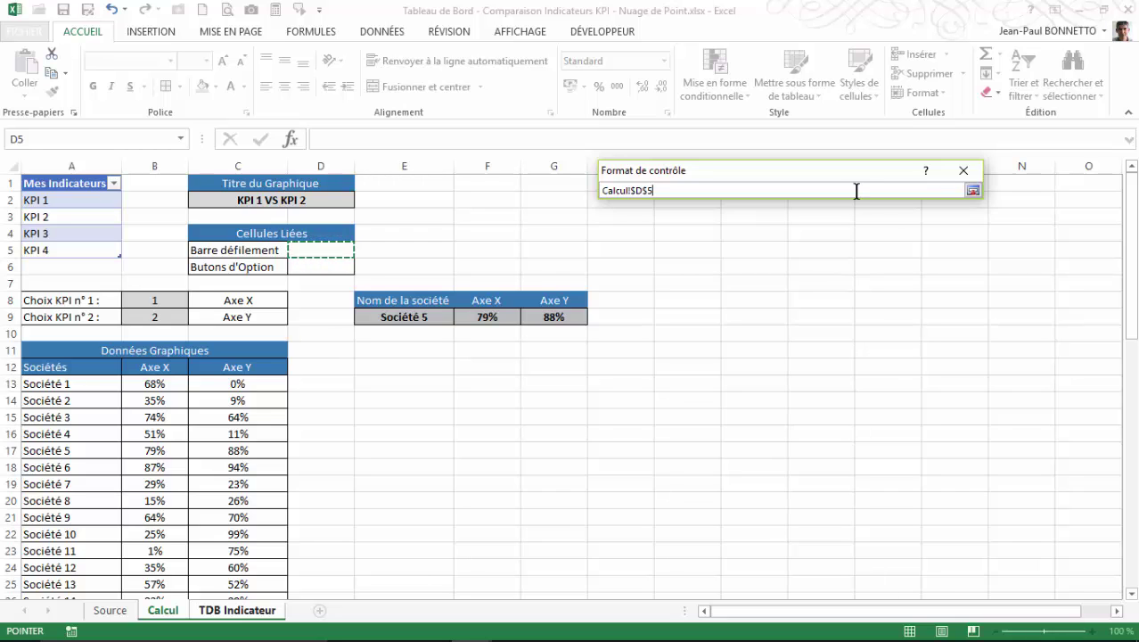
click(972, 191)
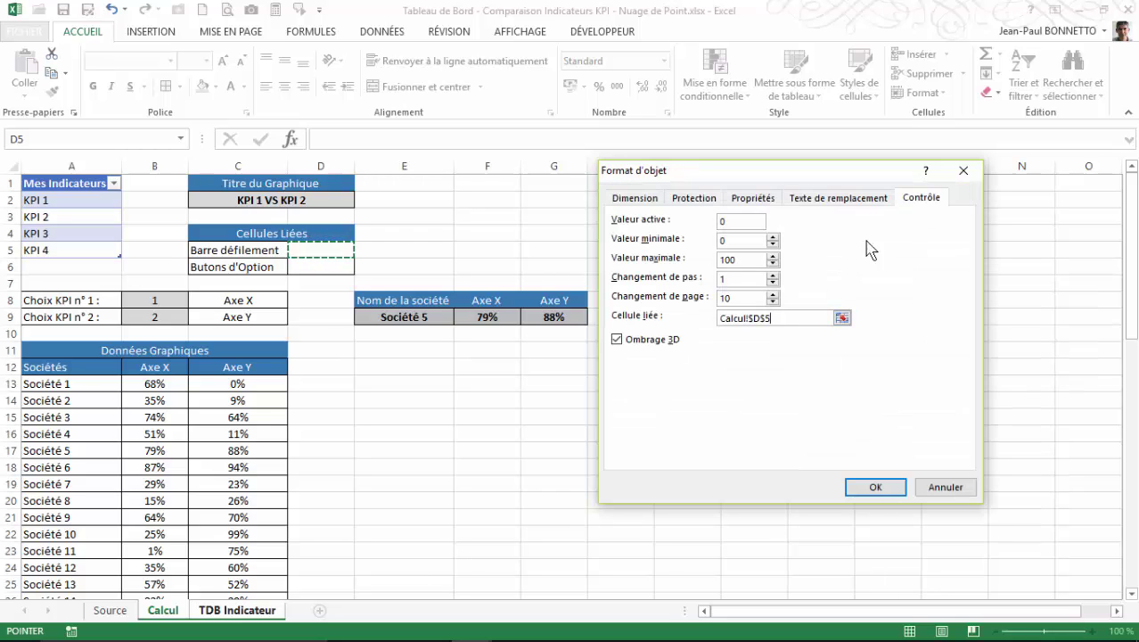
click(867, 493)
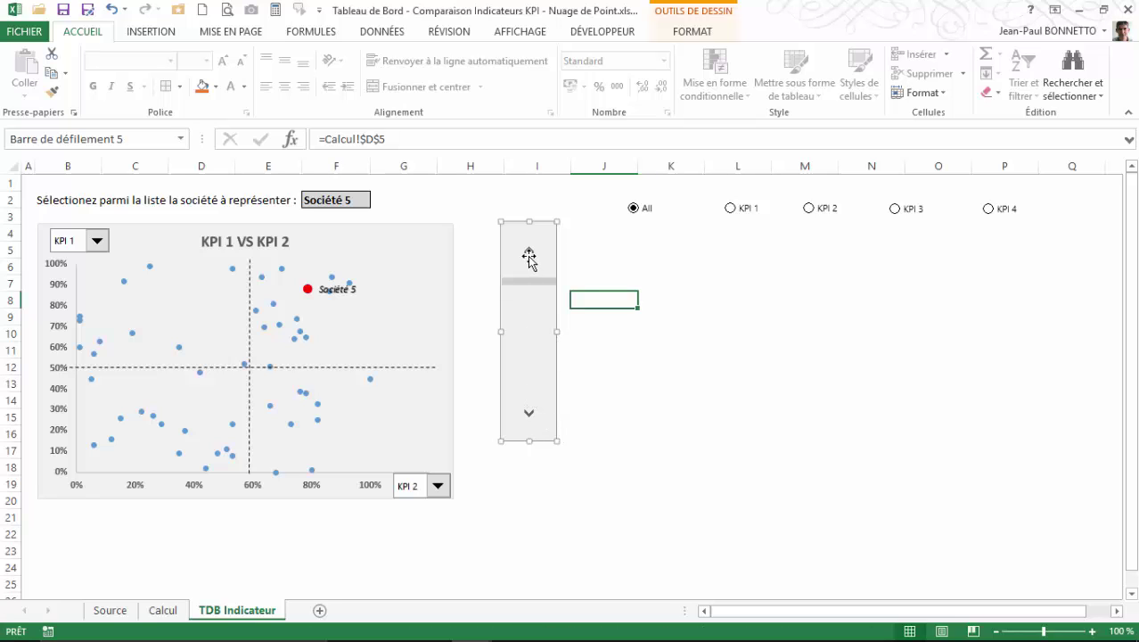
Deselect the scroll bar and advance it downward a few increments to test the linked control.
click(644, 385)
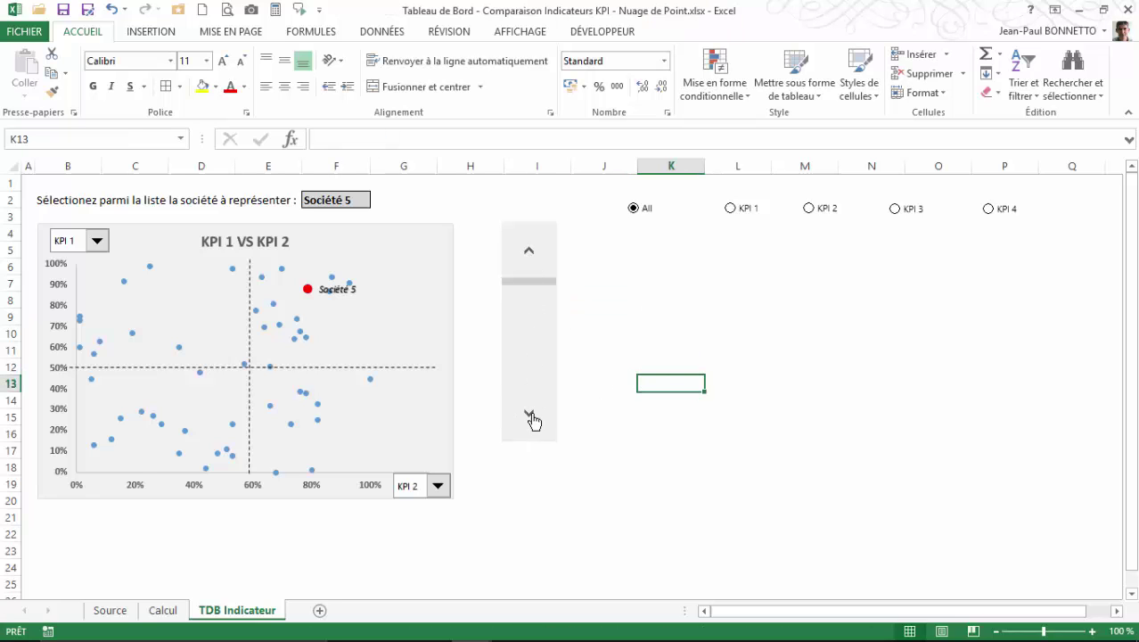
click(530, 419)
click(530, 419)
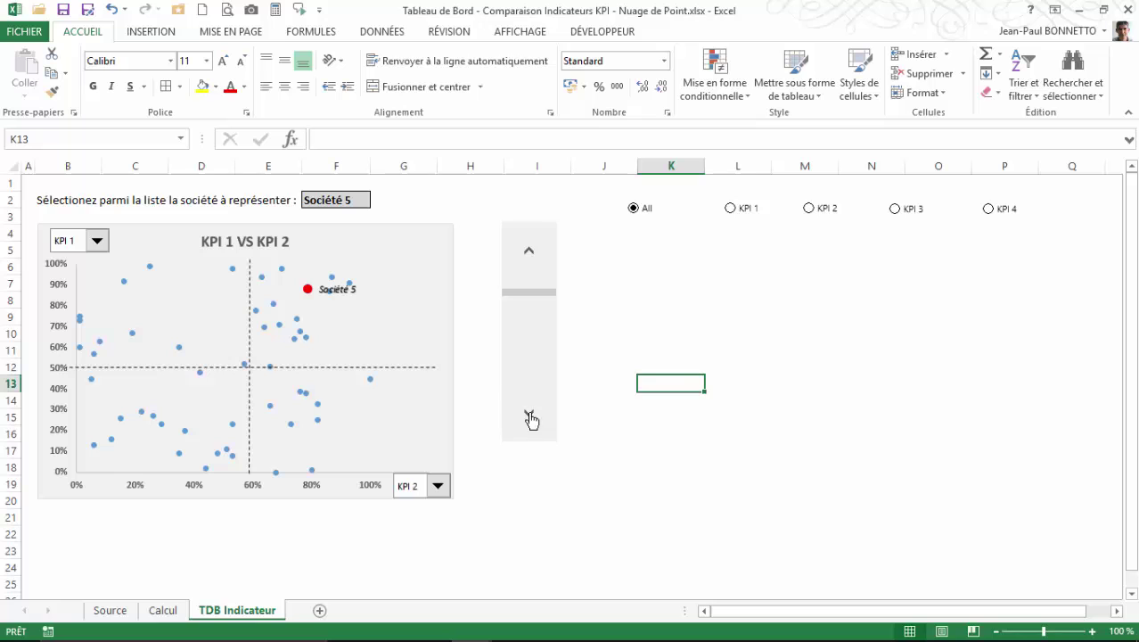
Test the scroll bar by moving it to its maximum, checking linked cell D5 on the Calcul sheet before and after.
click(163, 609)
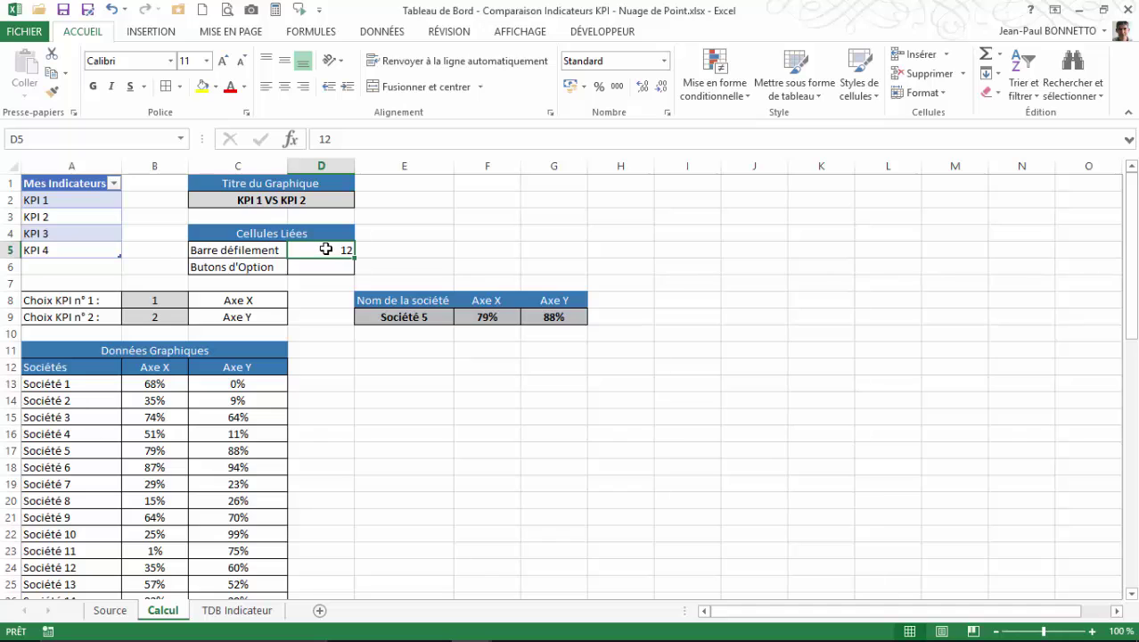
click(239, 610)
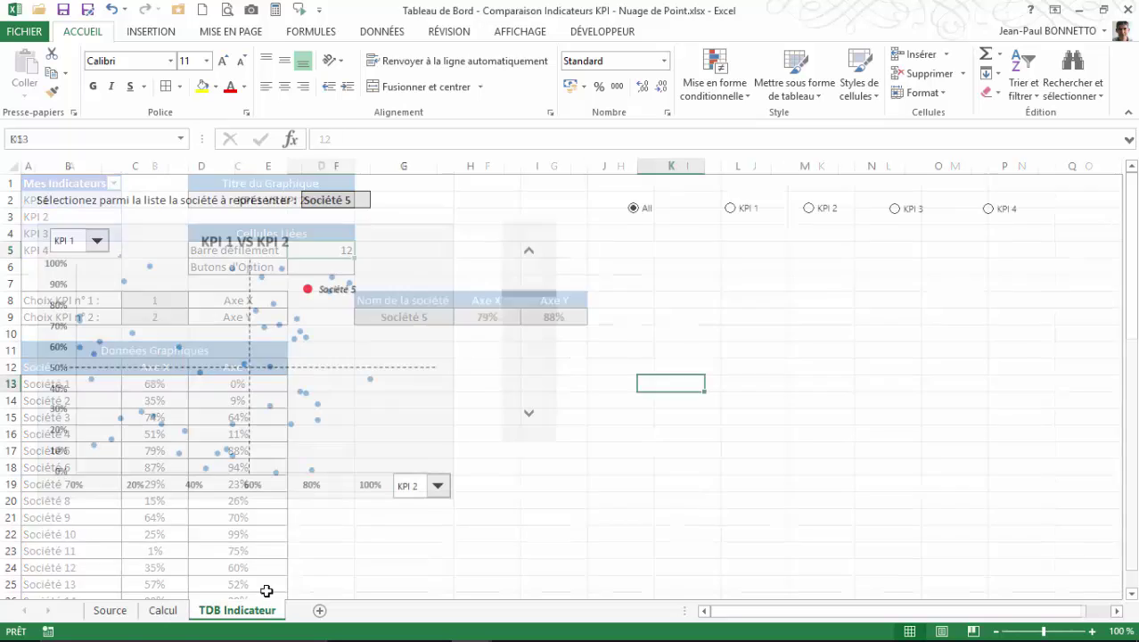
click(534, 319)
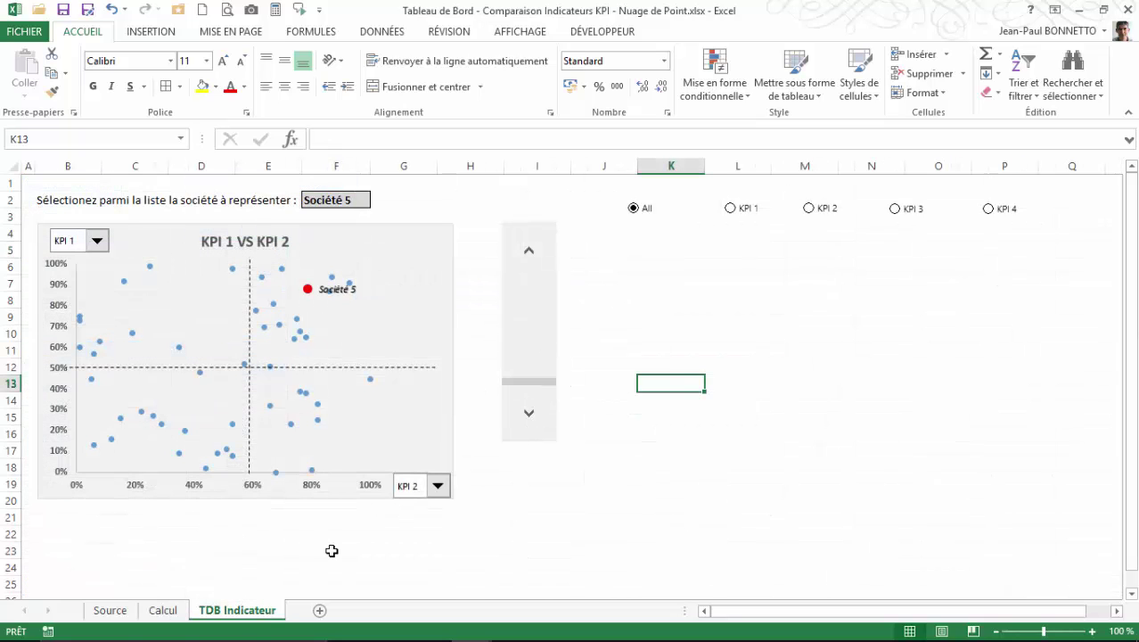
click(163, 610)
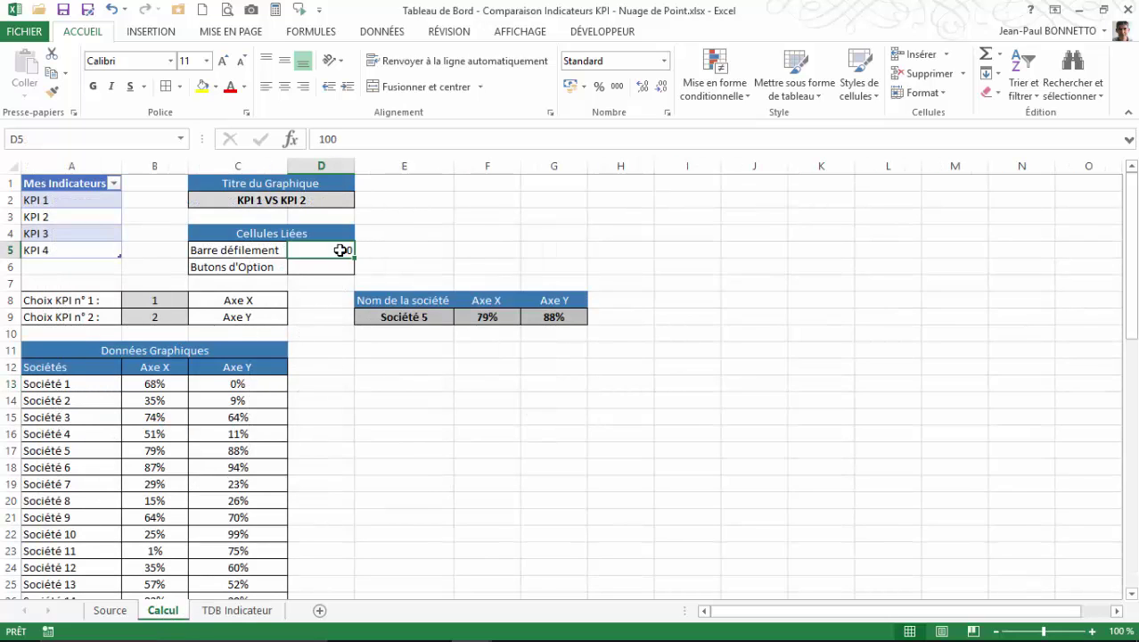
Examine the Sociétés list on the Calcul sheet down to its last row and compare its length with the value in D5.
click(337, 265)
scroll(128, 369, down, 11)
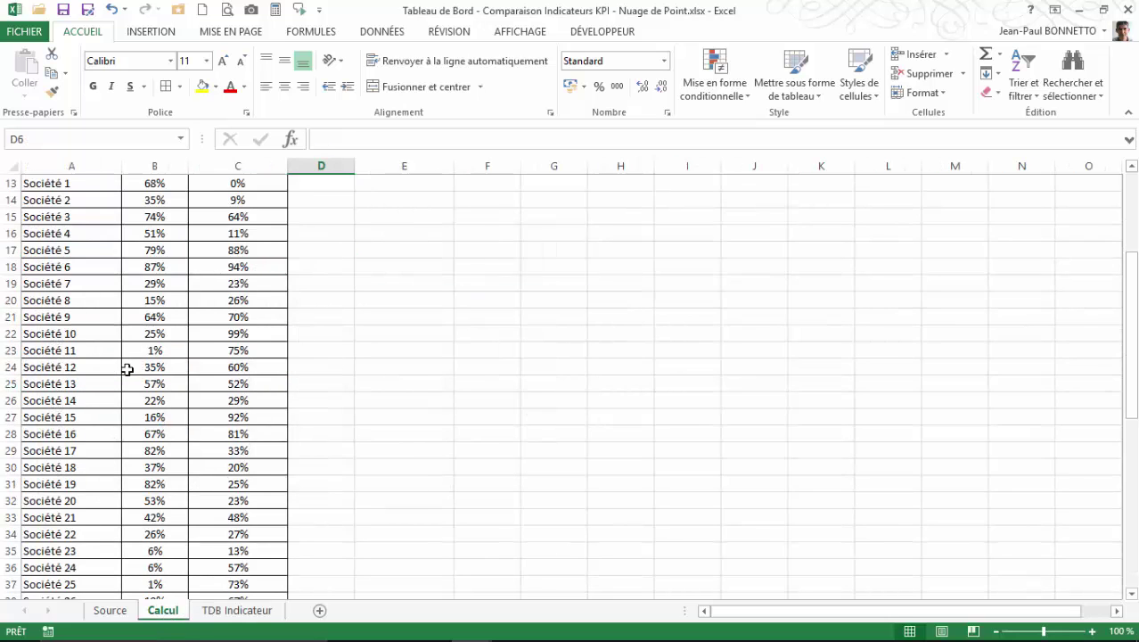
scroll(128, 369, down, 5)
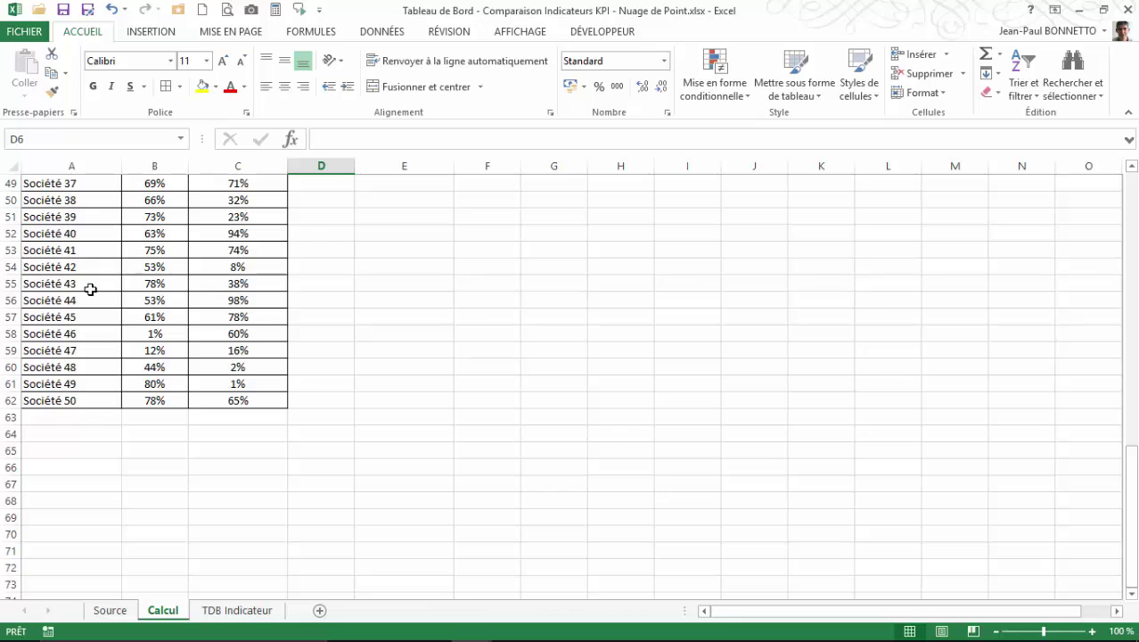
scroll(69, 282, up, 15)
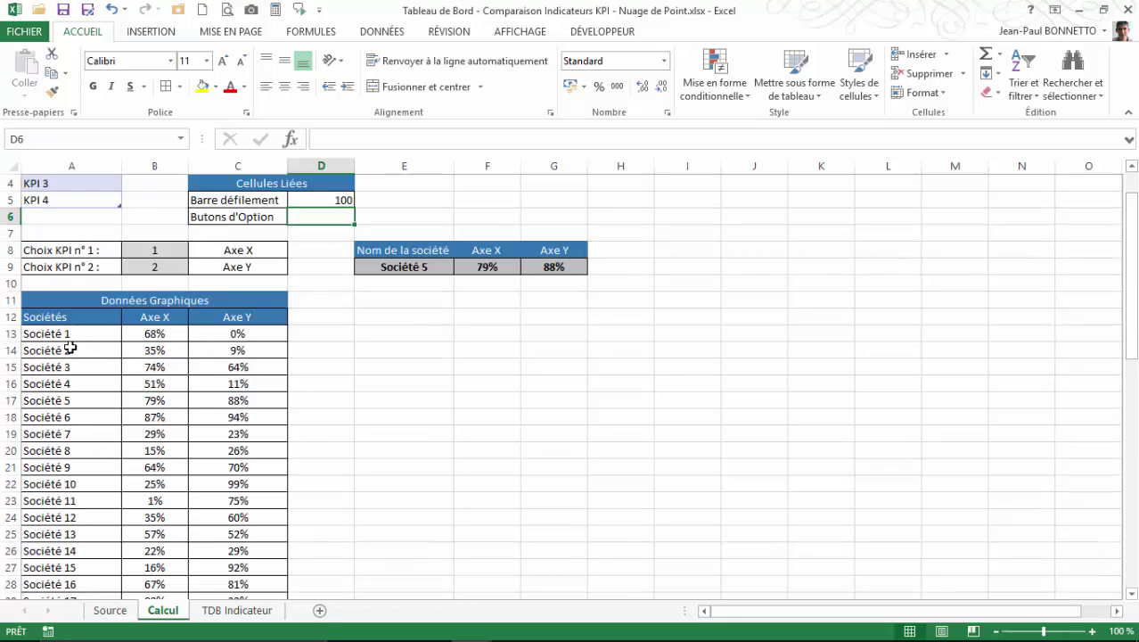
click(335, 199)
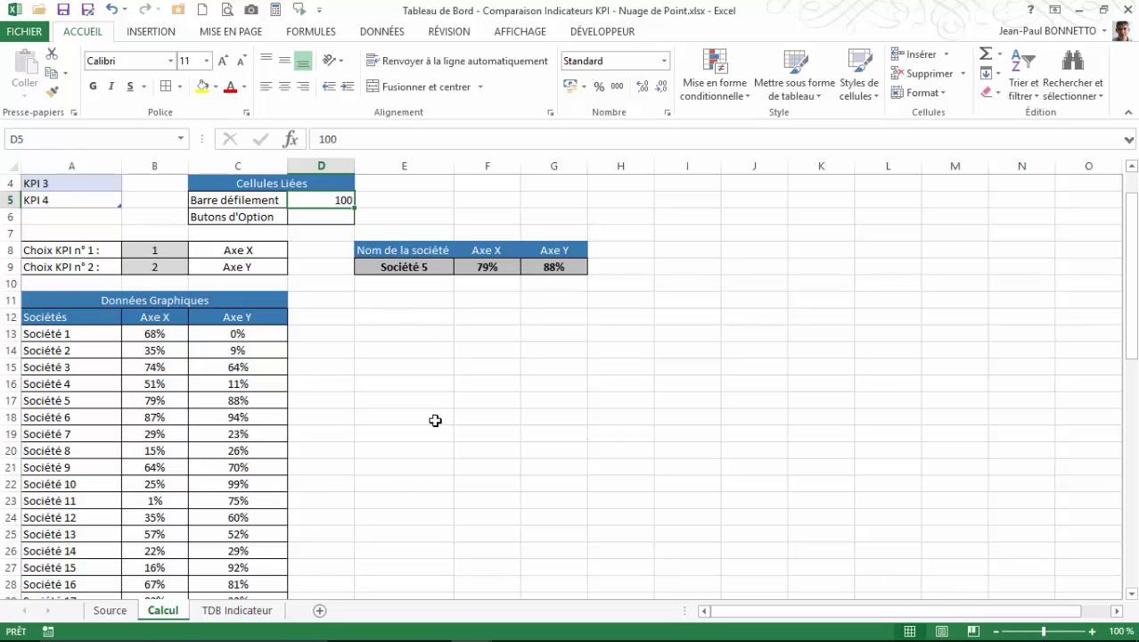
click(312, 209)
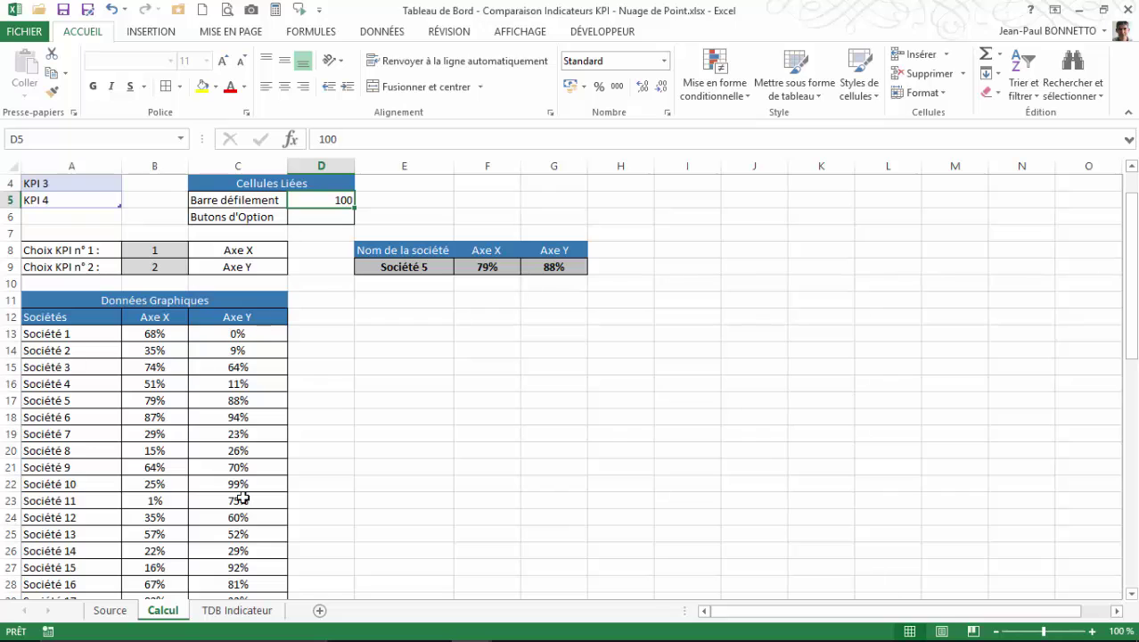
Set the scroll bar on the TDB Indicateur sheet to a minimum value of 1 and a maximum value of 50.
click(236, 608)
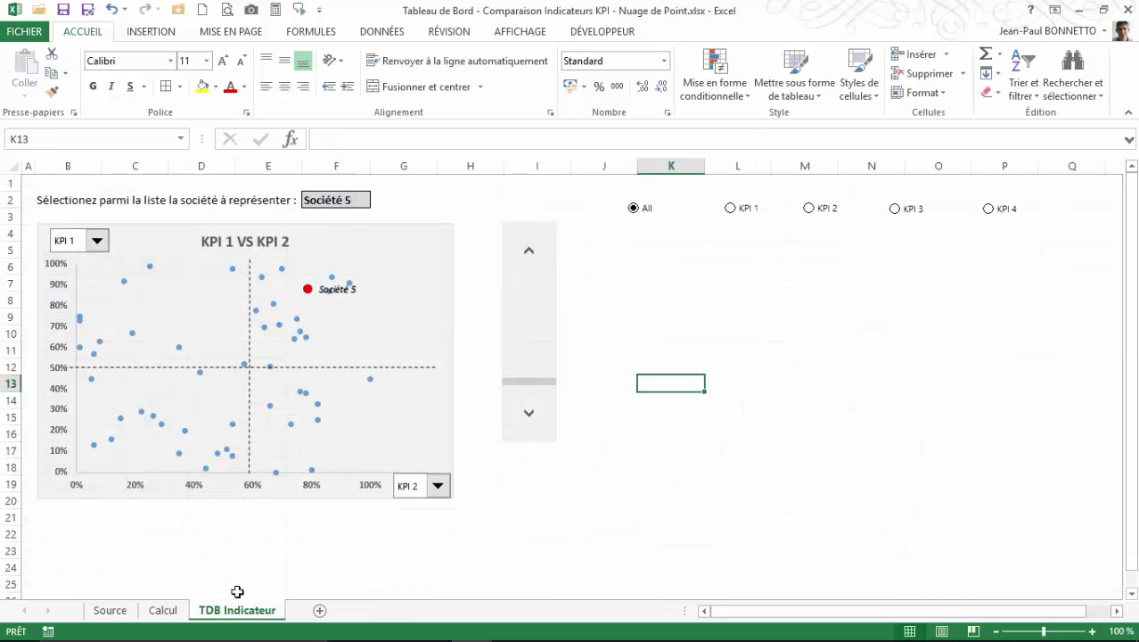
right_click(520, 329)
click(554, 460)
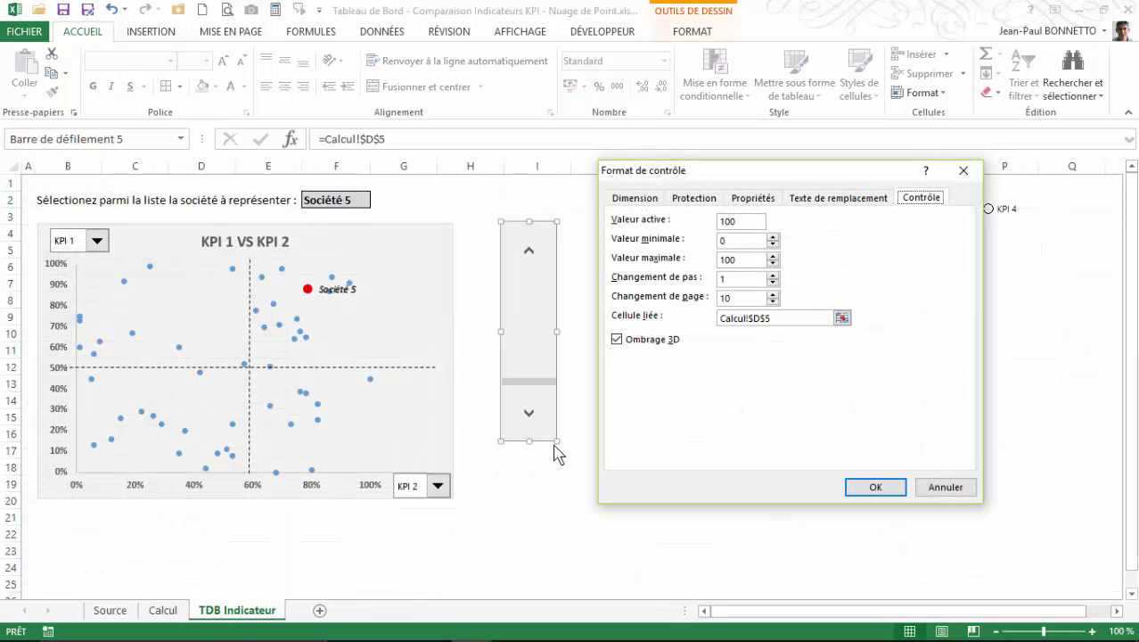
click(741, 239)
text(1)
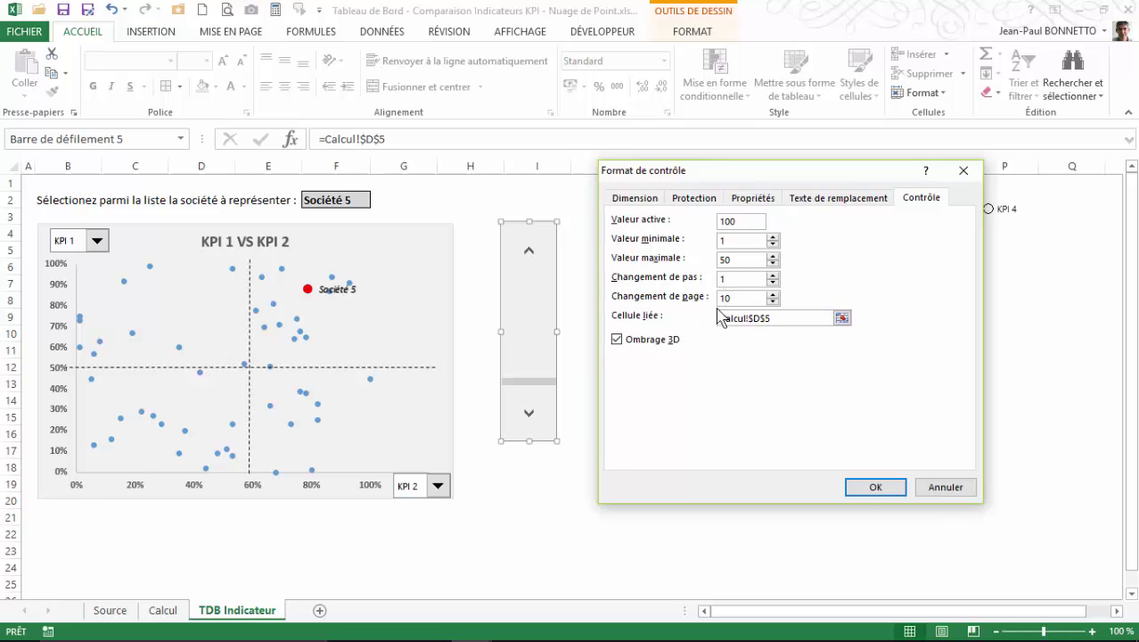
click(872, 487)
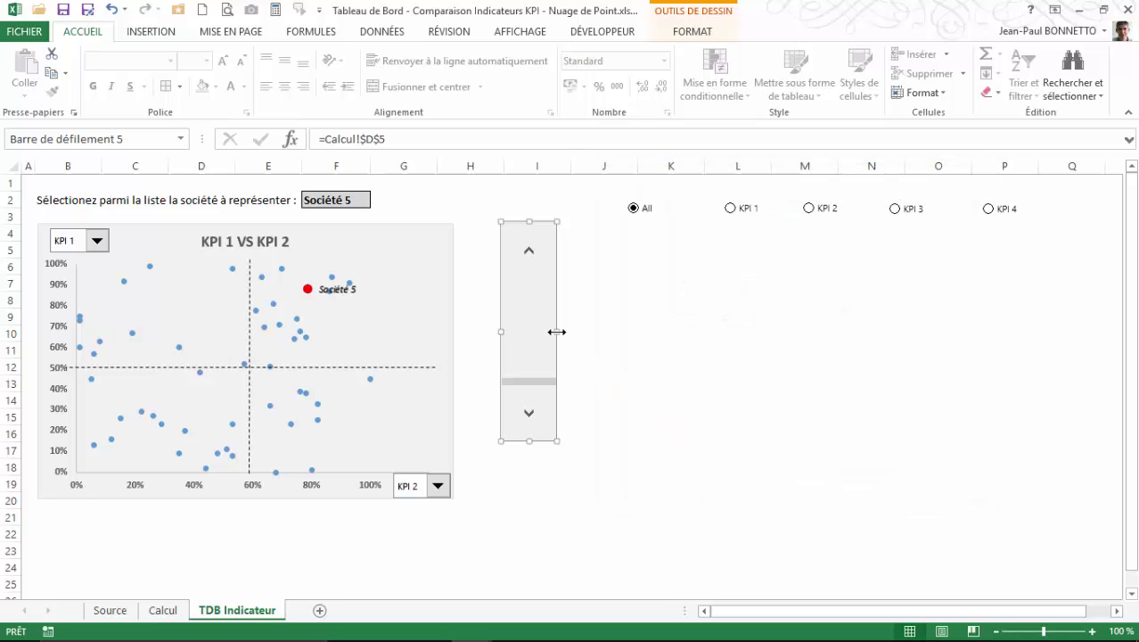
Narrow the scroll bar and shift it slightly down and to the right beside the chart.
drag(557, 332, 540, 333)
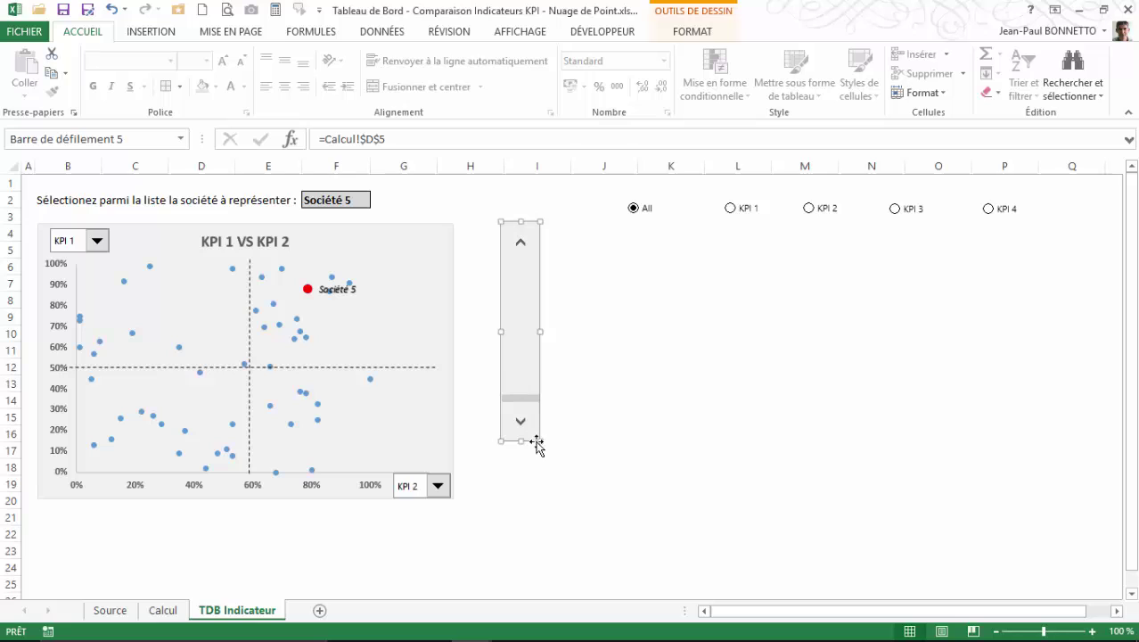
mouse_move(530, 443)
mouse_down()
mouse_move(525, 473)
mouse_move(543, 478)
mouse_move(524, 473)
mouse_move(544, 465)
mouse_move(534, 465)
mouse_up()
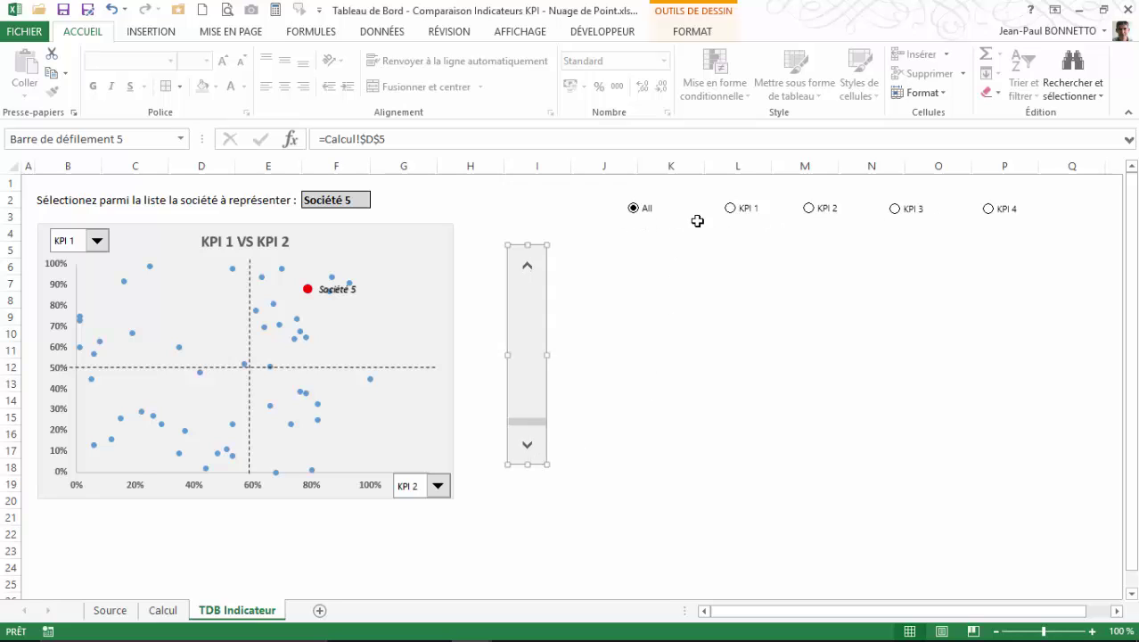
Link the "All" option button to cell Calcul!$D$6 through its control format settings.
right_click(634, 209)
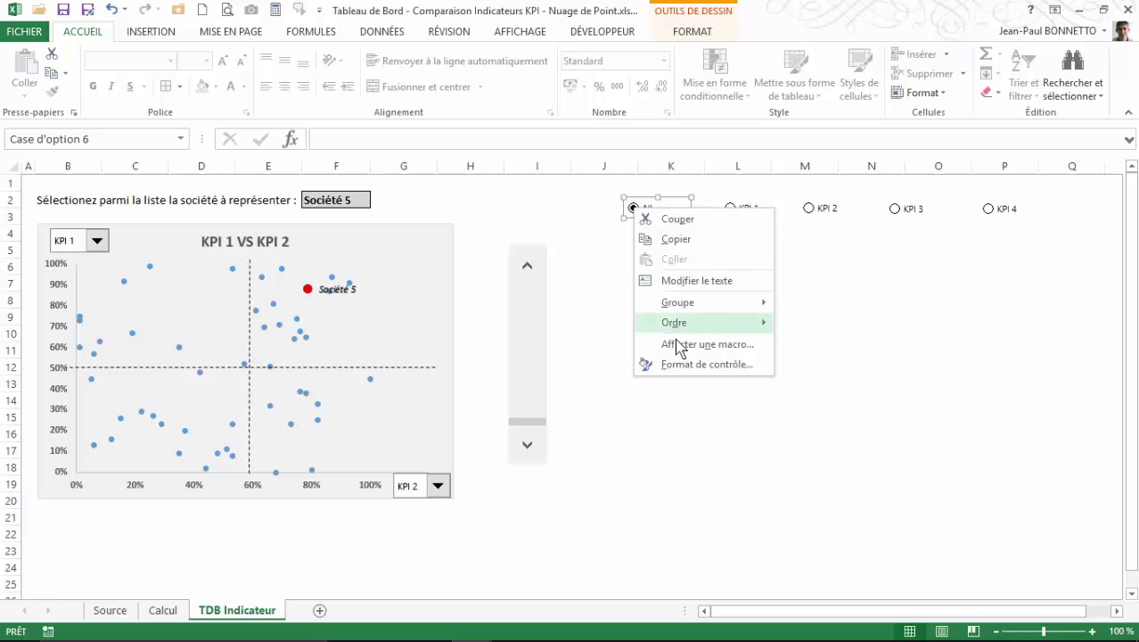
click(683, 363)
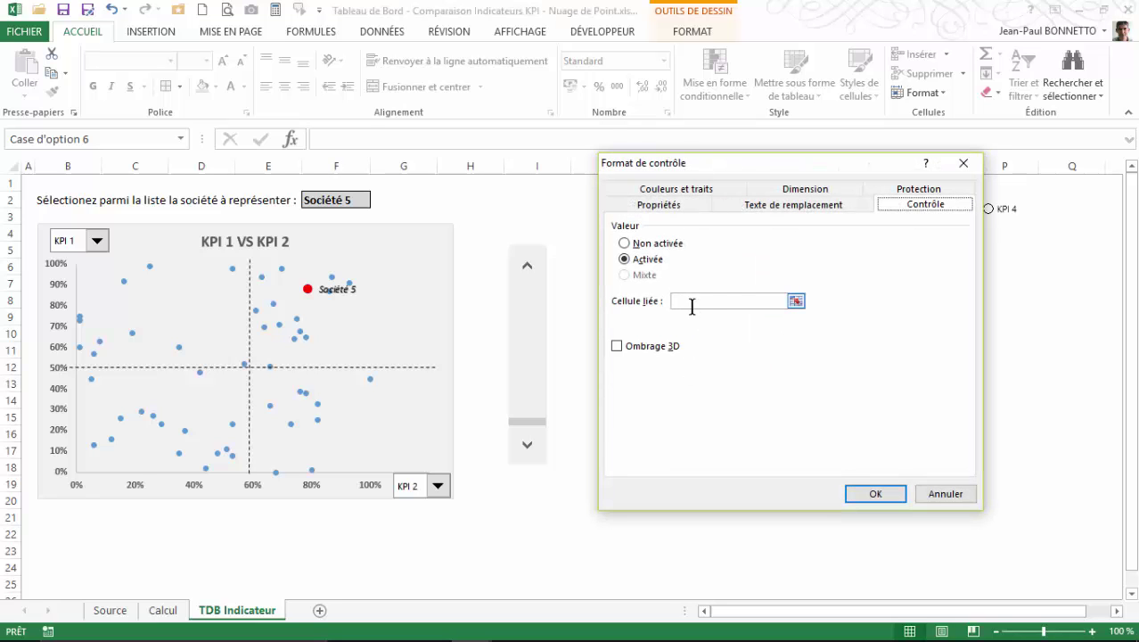
click(796, 303)
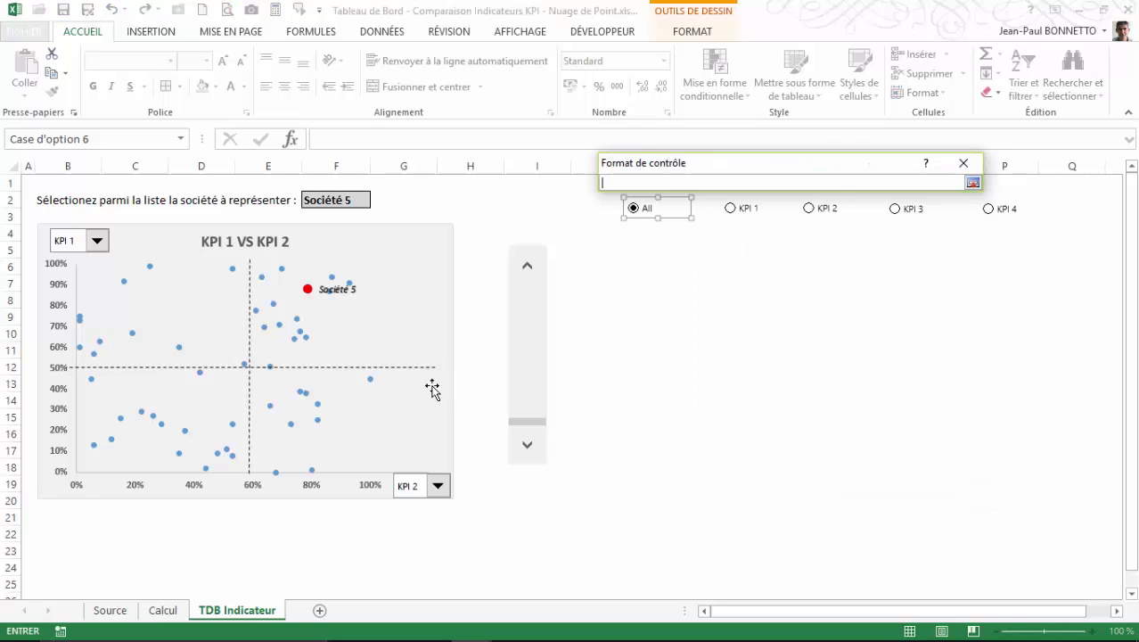
click(164, 613)
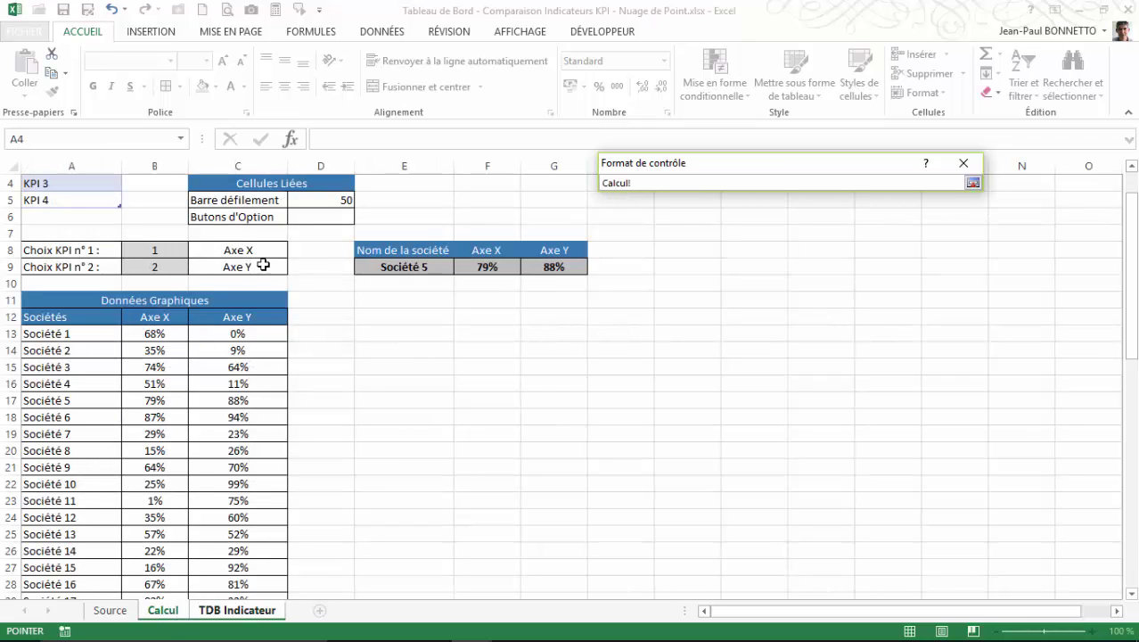
click(313, 218)
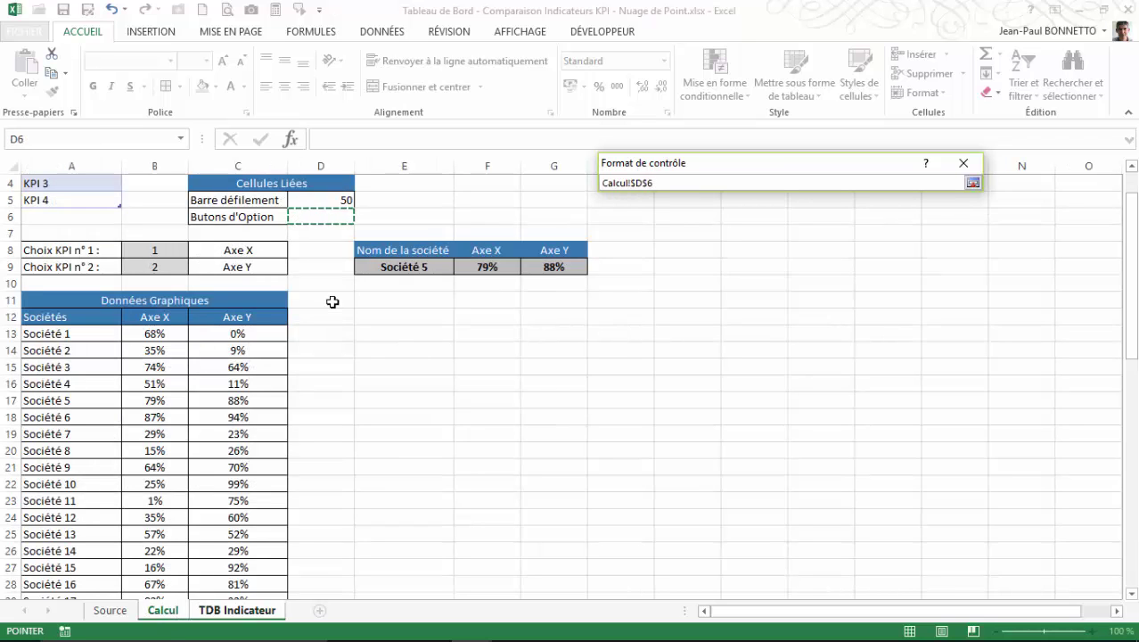
key(Return)
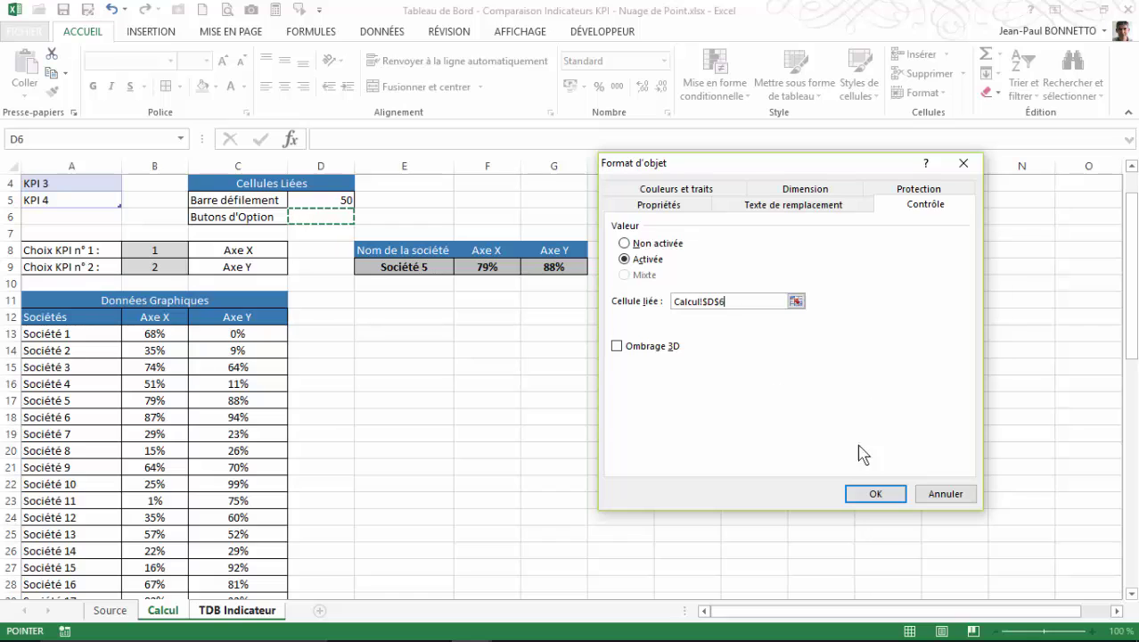
drag(733, 301, 675, 301)
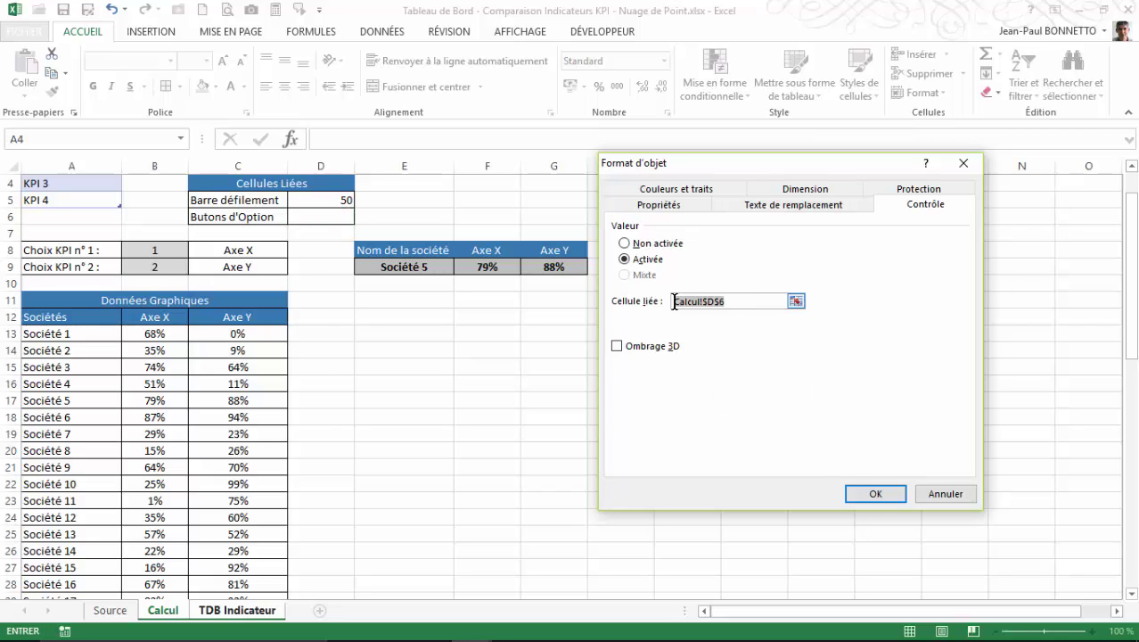
click(875, 495)
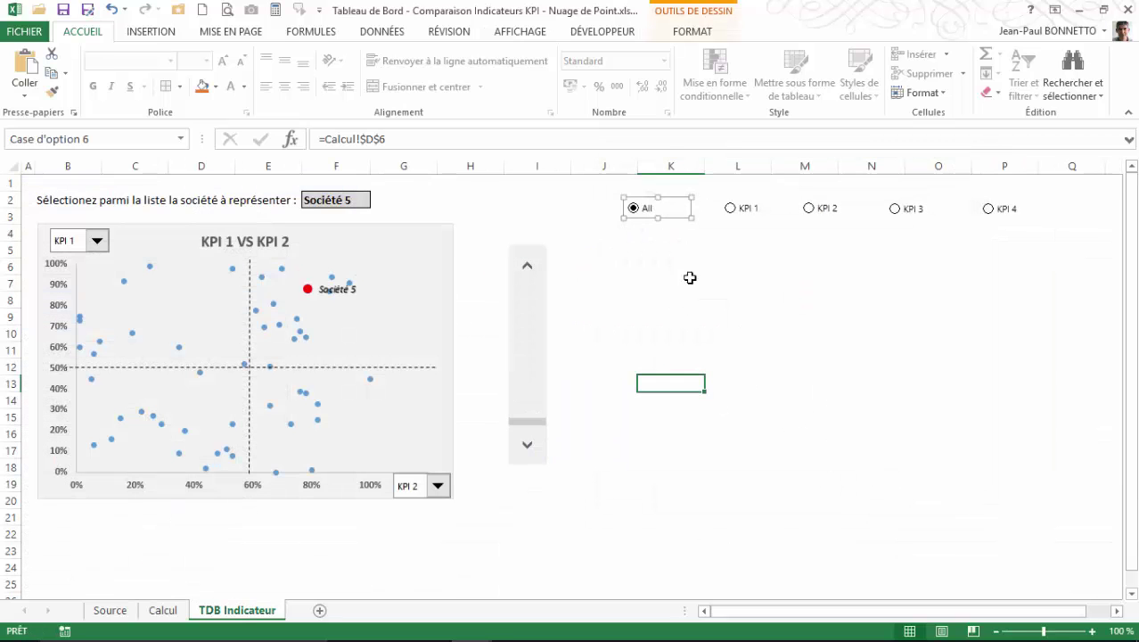
Check the linked cell in the control format settings of the KPI 1 and KPI 2 option buttons.
right_click(740, 218)
click(797, 360)
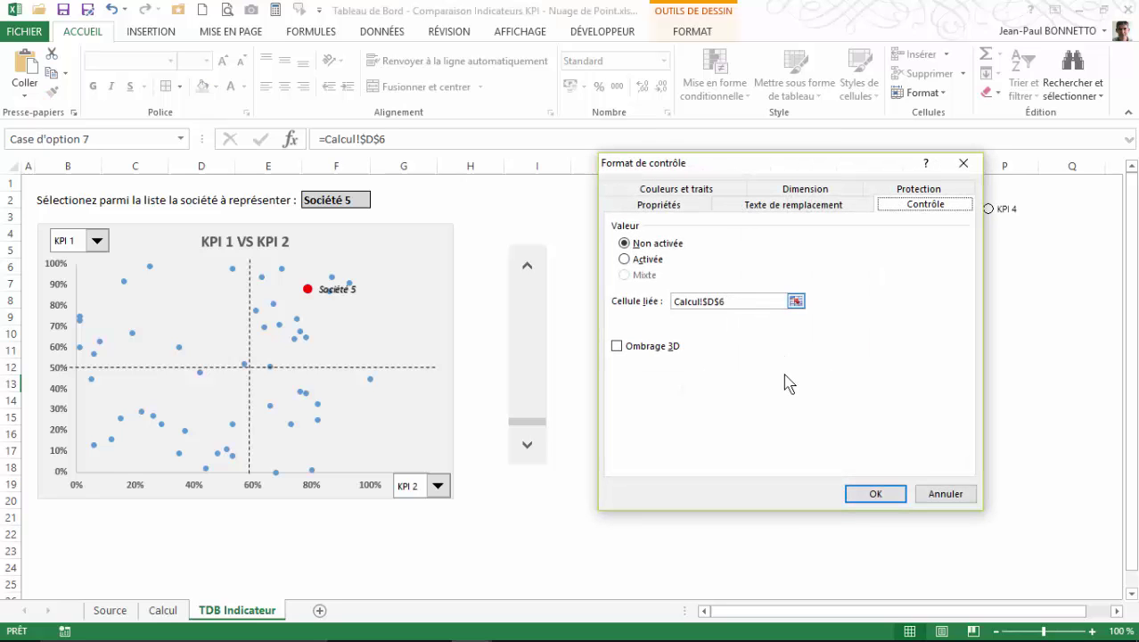
click(865, 494)
right_click(822, 207)
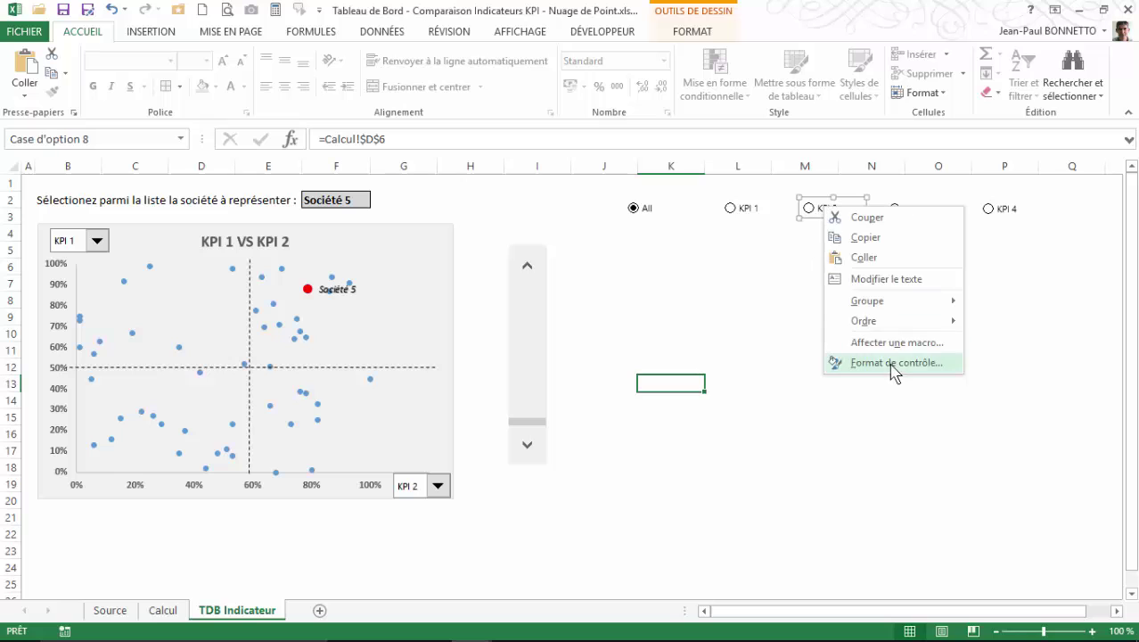
click(887, 363)
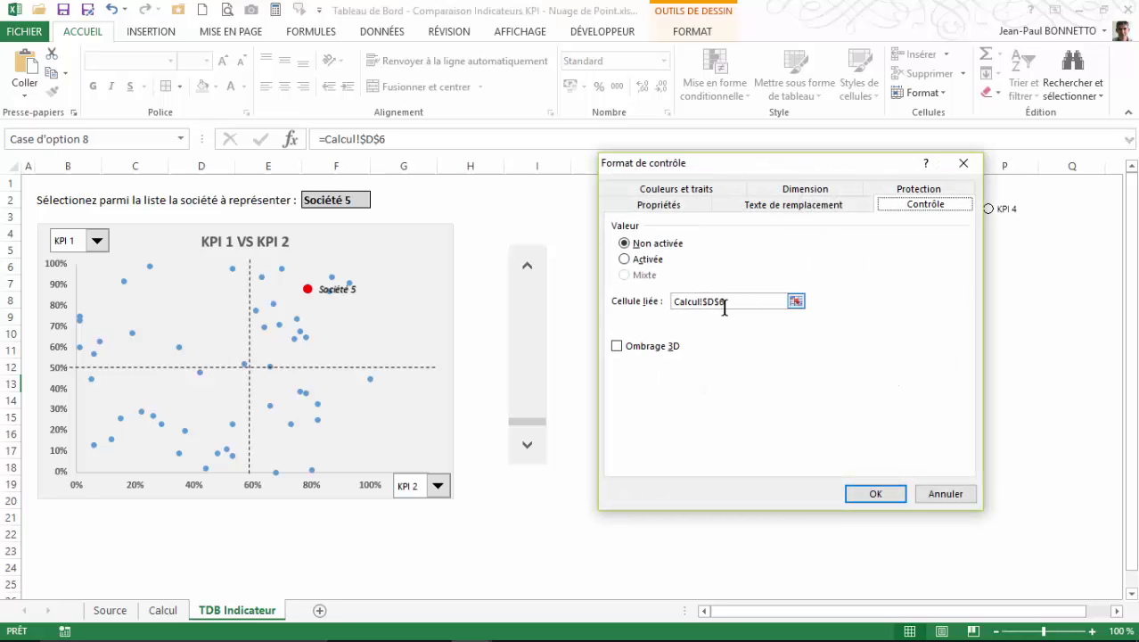
click(873, 494)
click(801, 381)
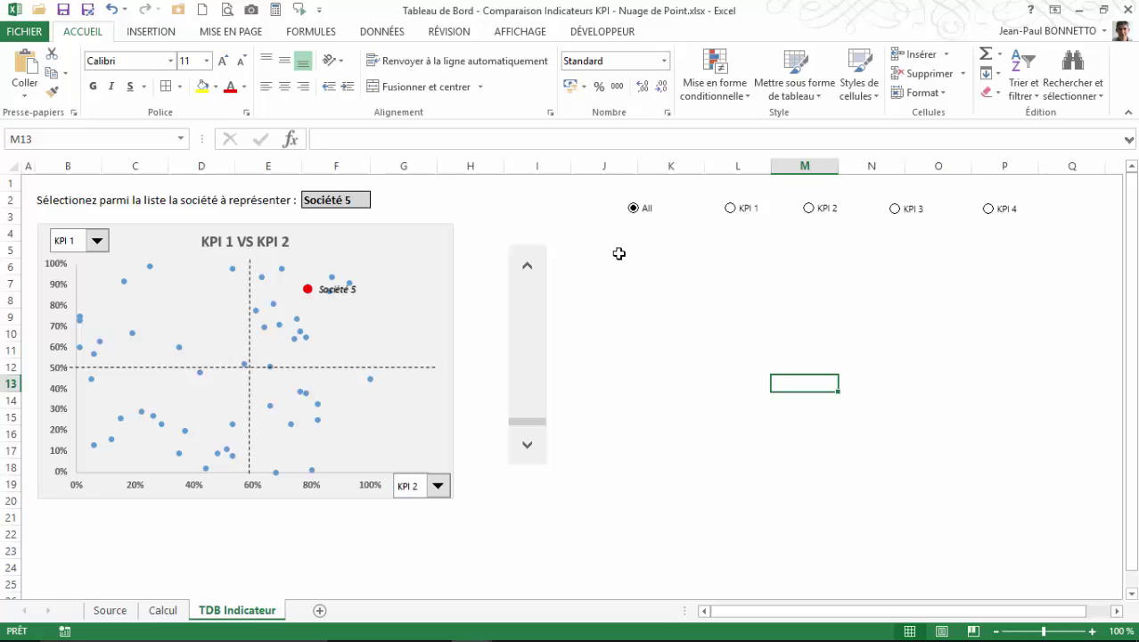
Test the option buttons by choosing KPI 1 and KPI 3 in turn, checking cell D6 on the Calcul sheet each time.
click(731, 218)
click(163, 610)
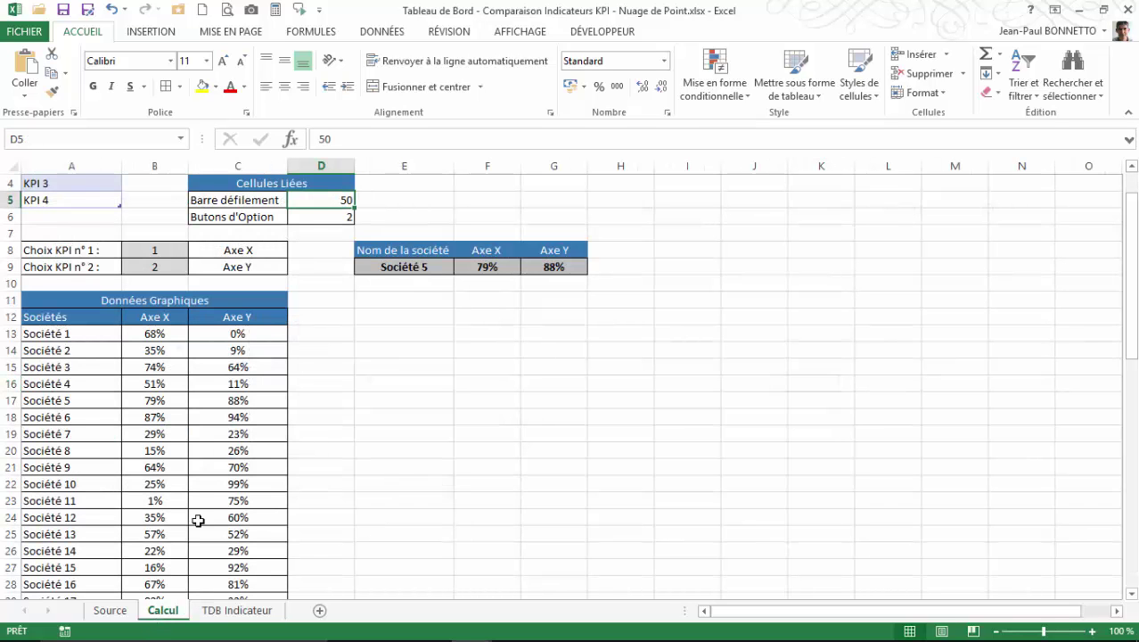
click(314, 217)
click(250, 610)
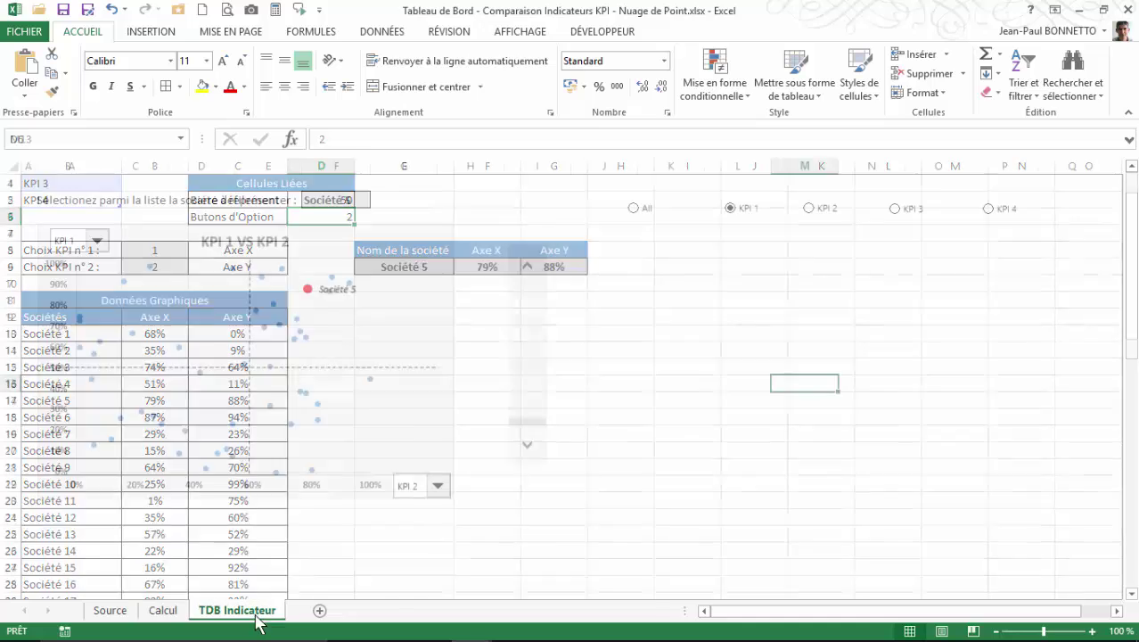
click(894, 209)
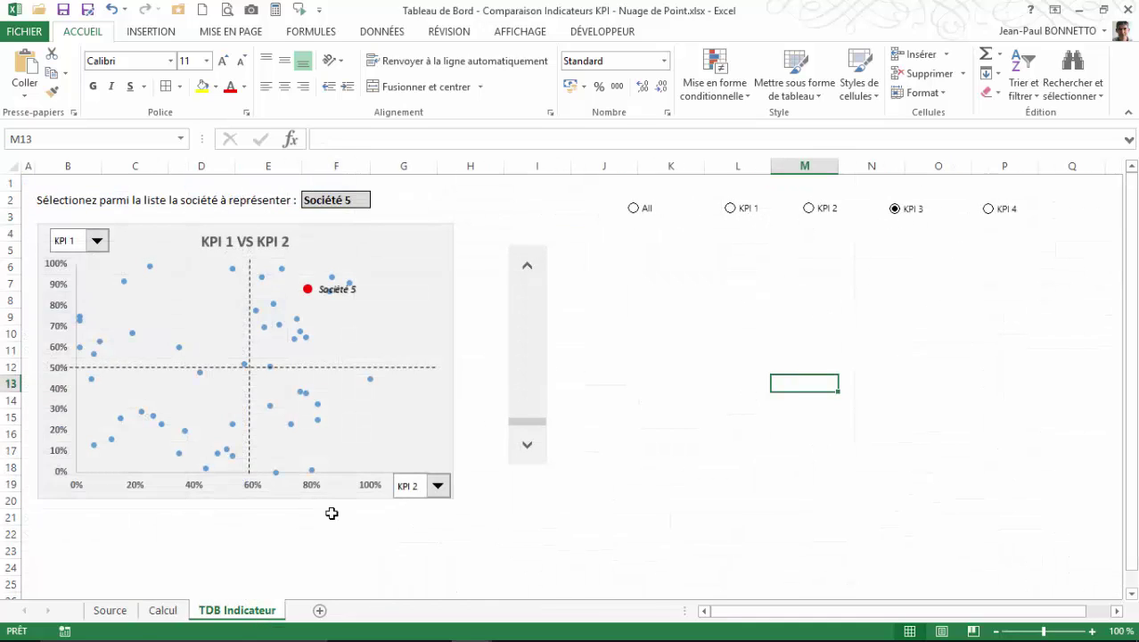
click(163, 612)
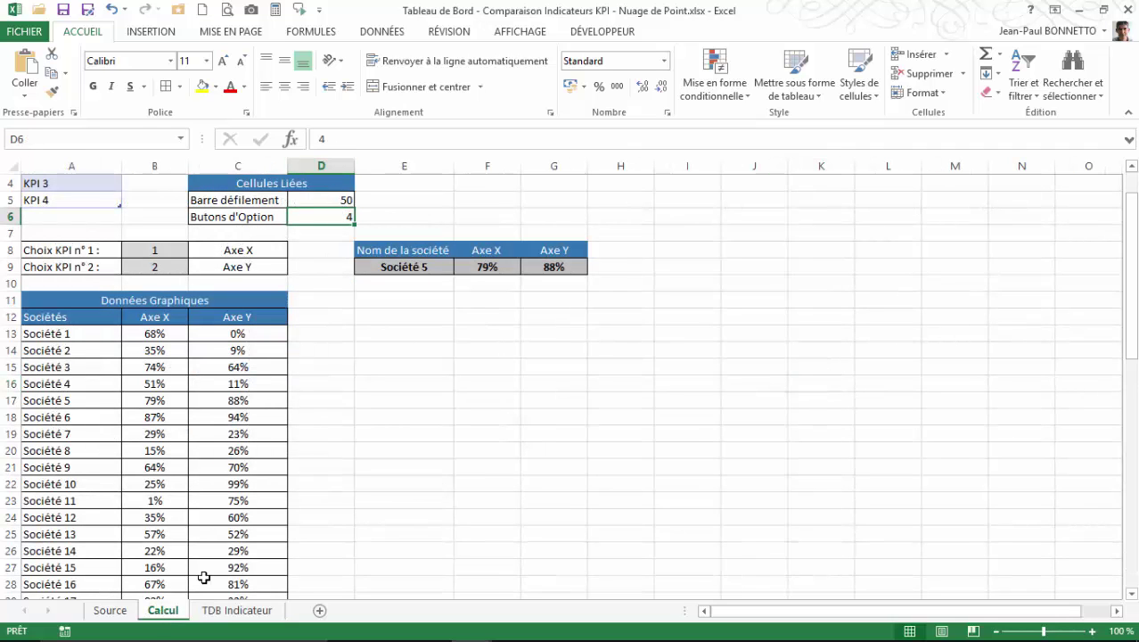
click(237, 610)
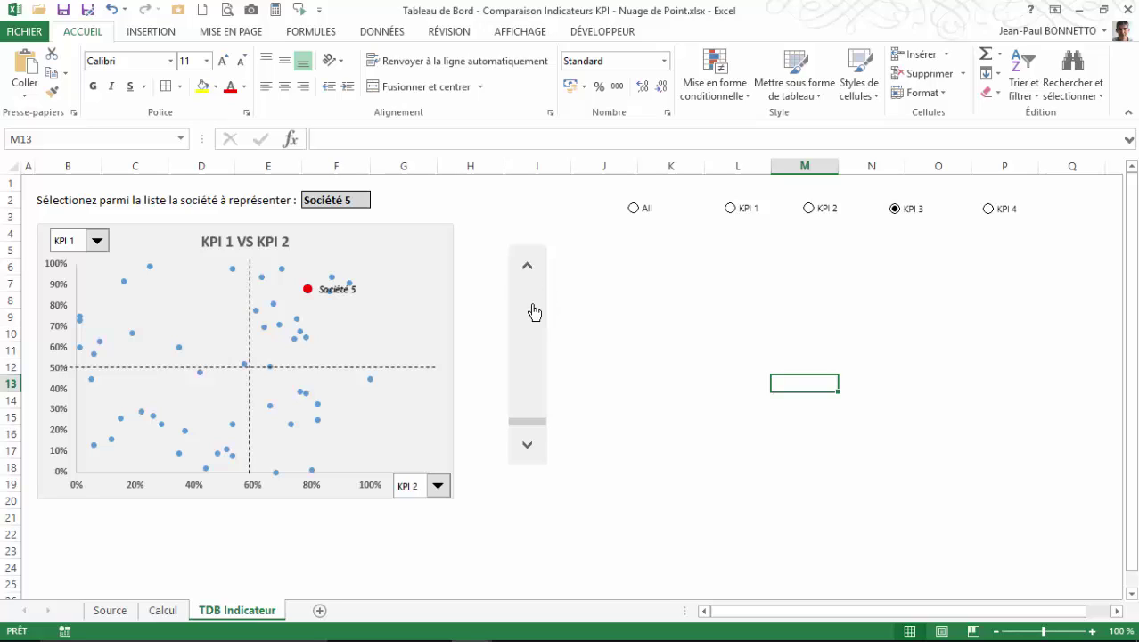
click(597, 235)
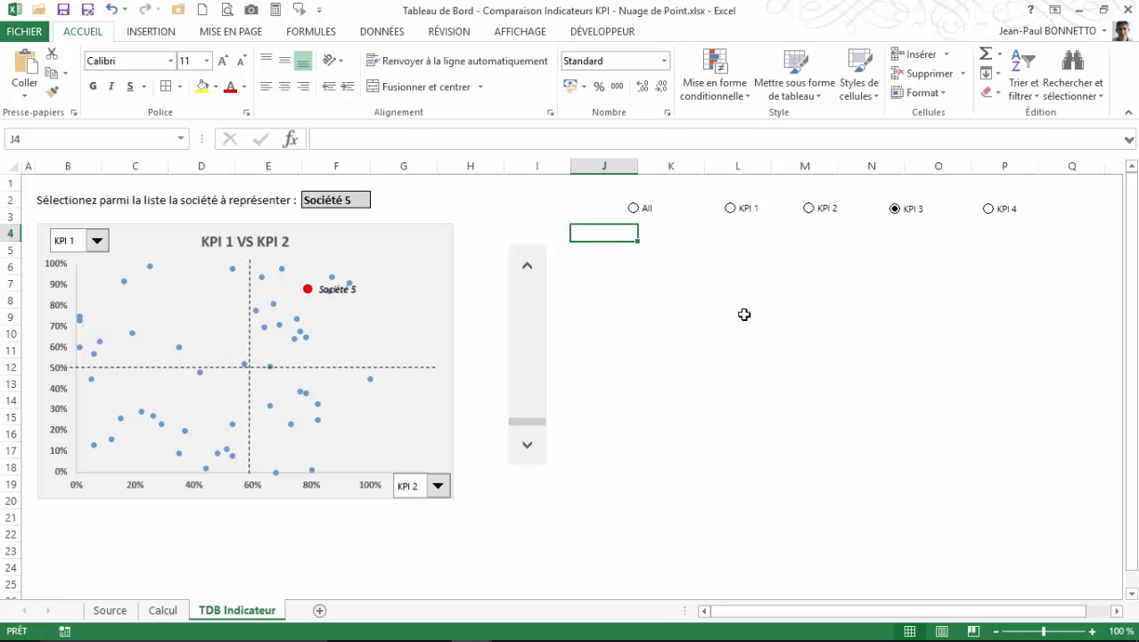
right_click(614, 193)
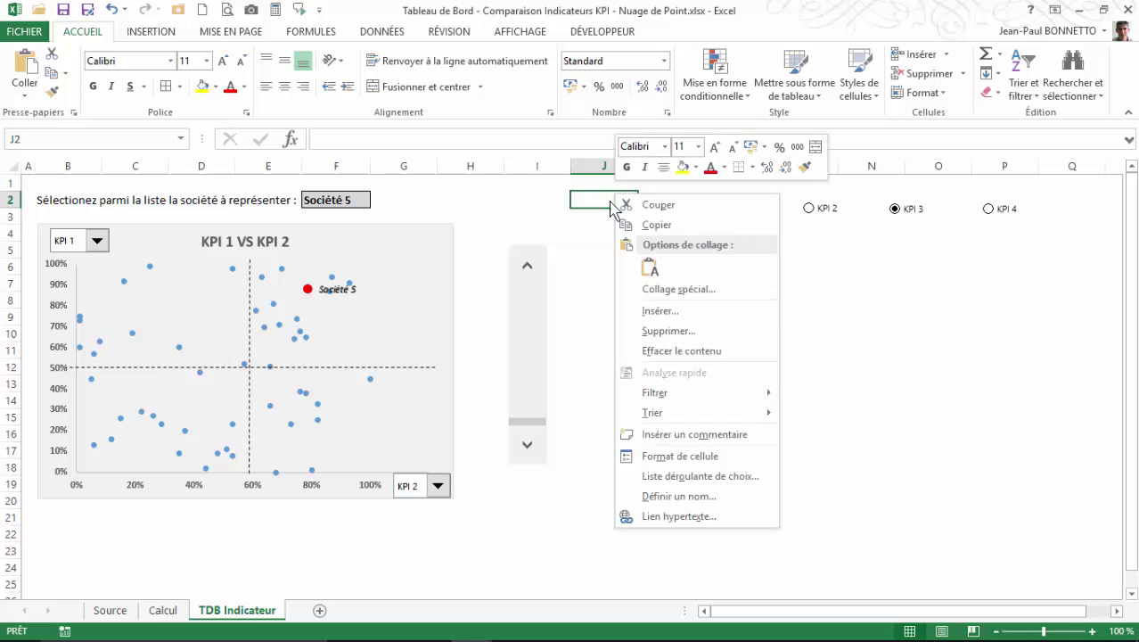
key(Escape)
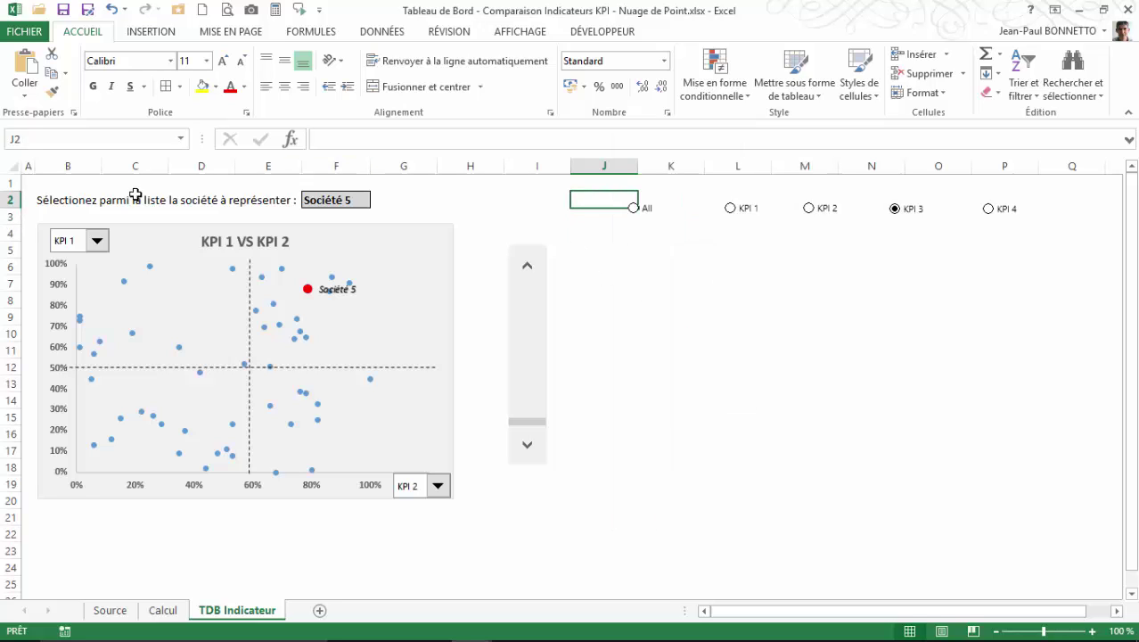
Insert two blank rows above the company selection line on the TDB Indicateur sheet.
click(10, 199)
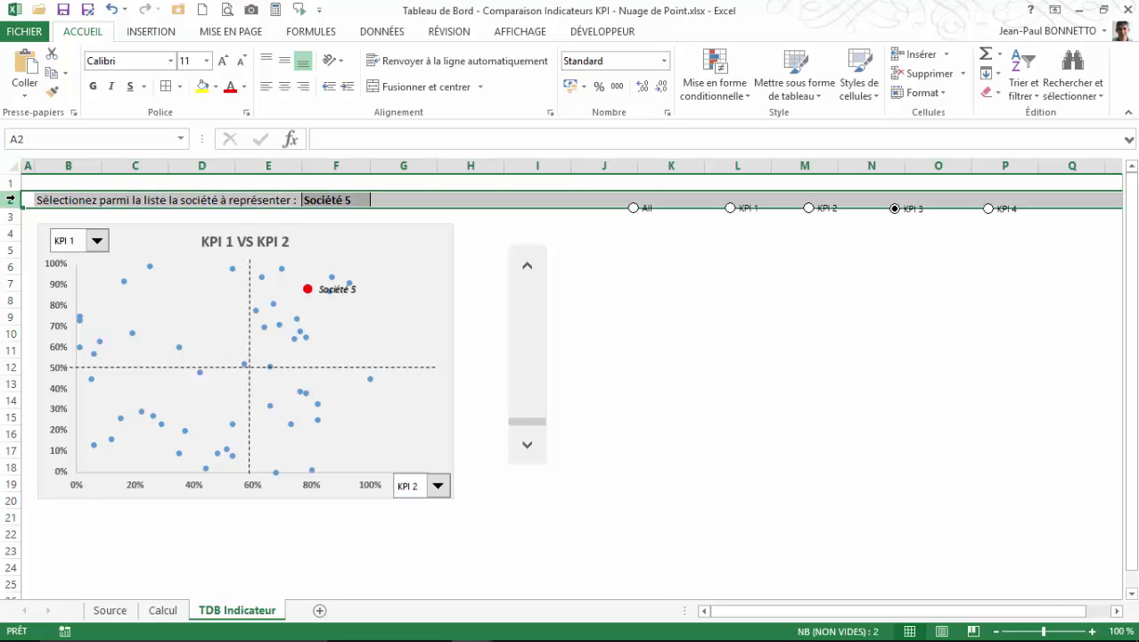
key(ctrl+plus)
key(ctrl+plus)
key(ctrl+plus)
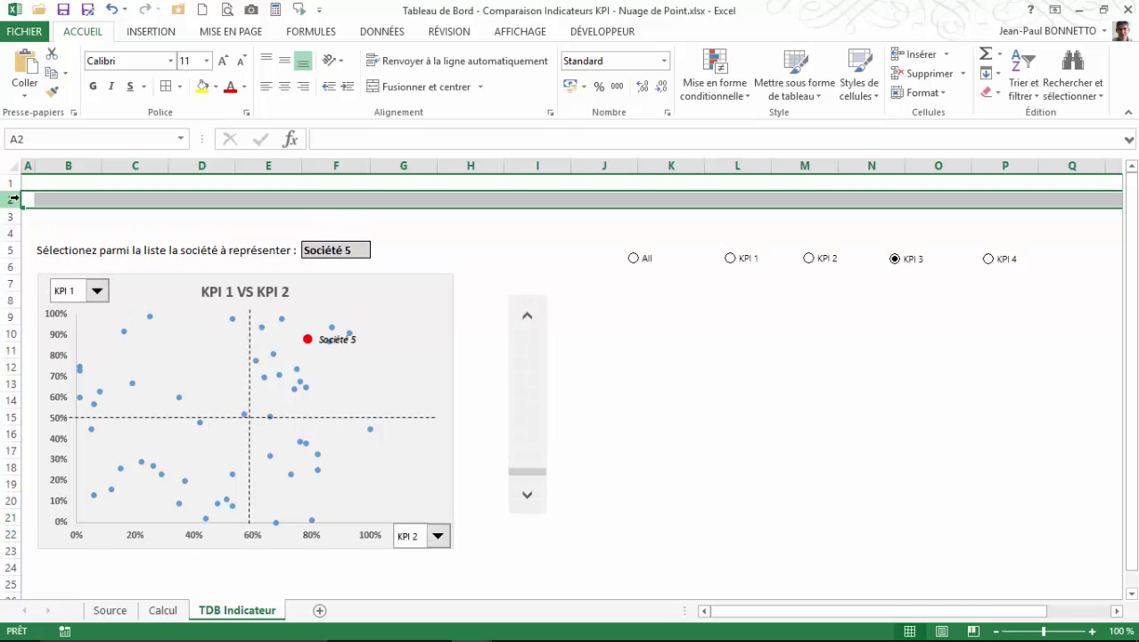
key(ctrl+minus)
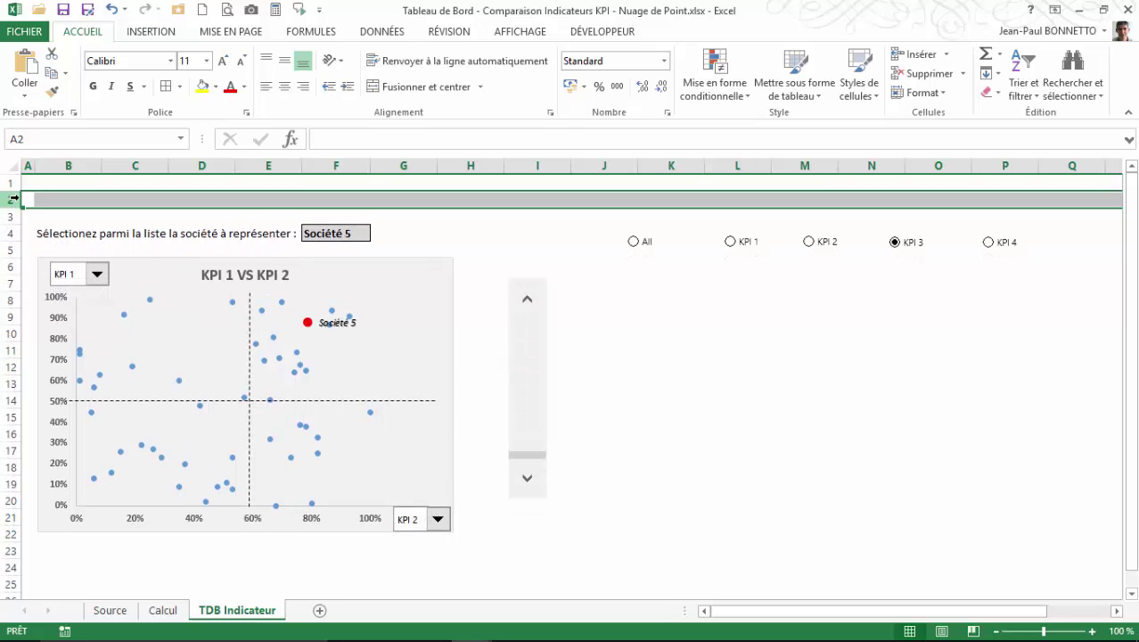
Enter the headers "N° Société" in J6 and "Société" in K6.
click(642, 273)
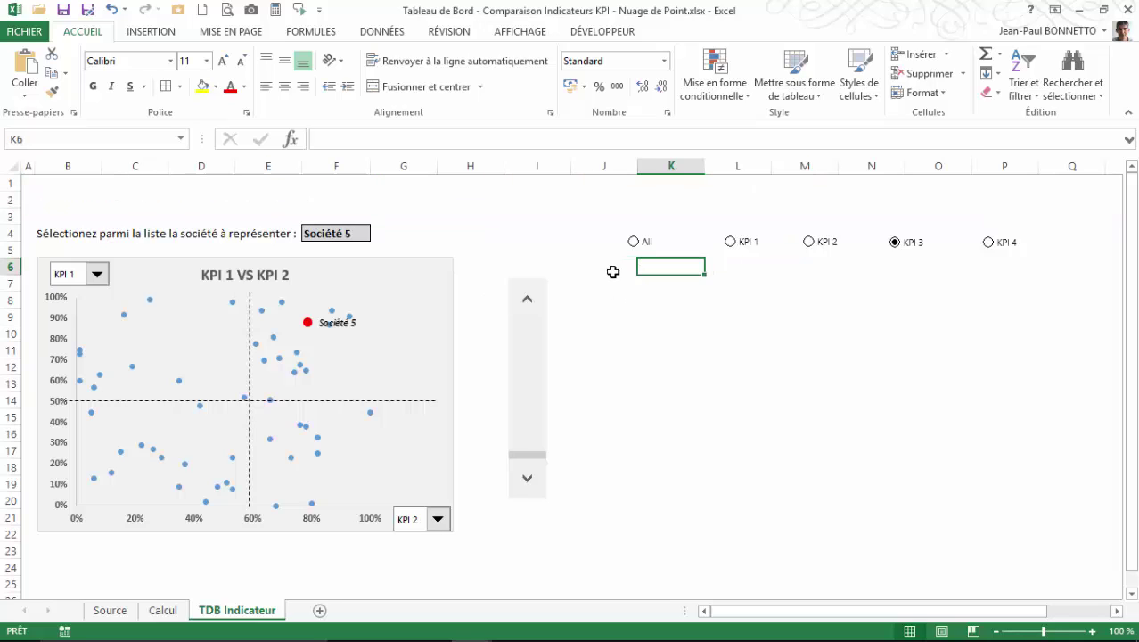
click(603, 272)
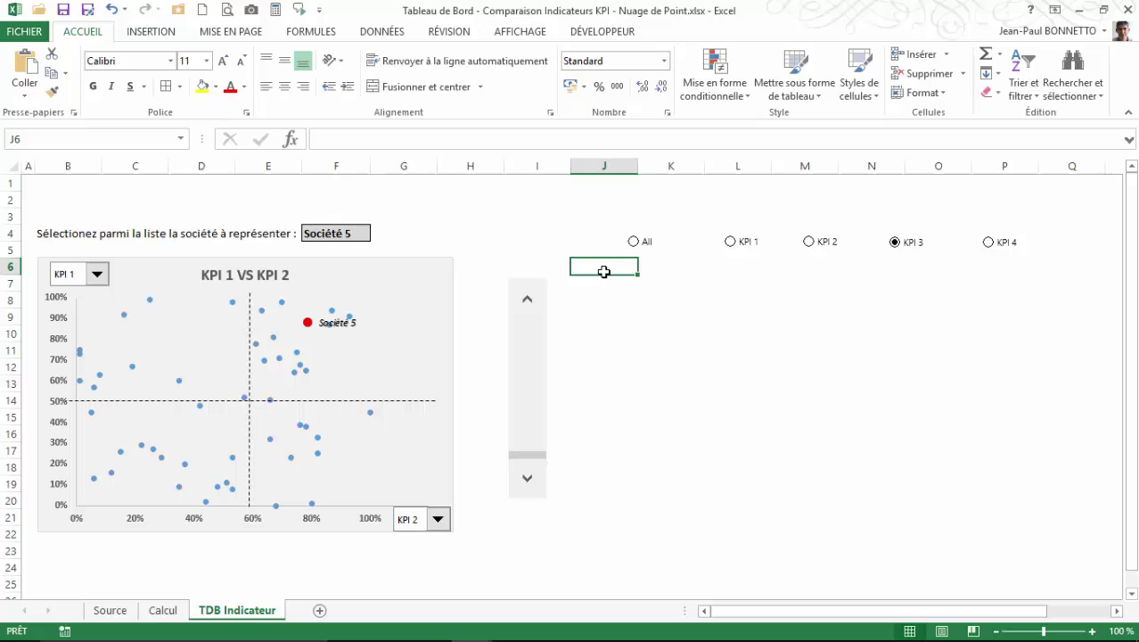
text(N° Société)
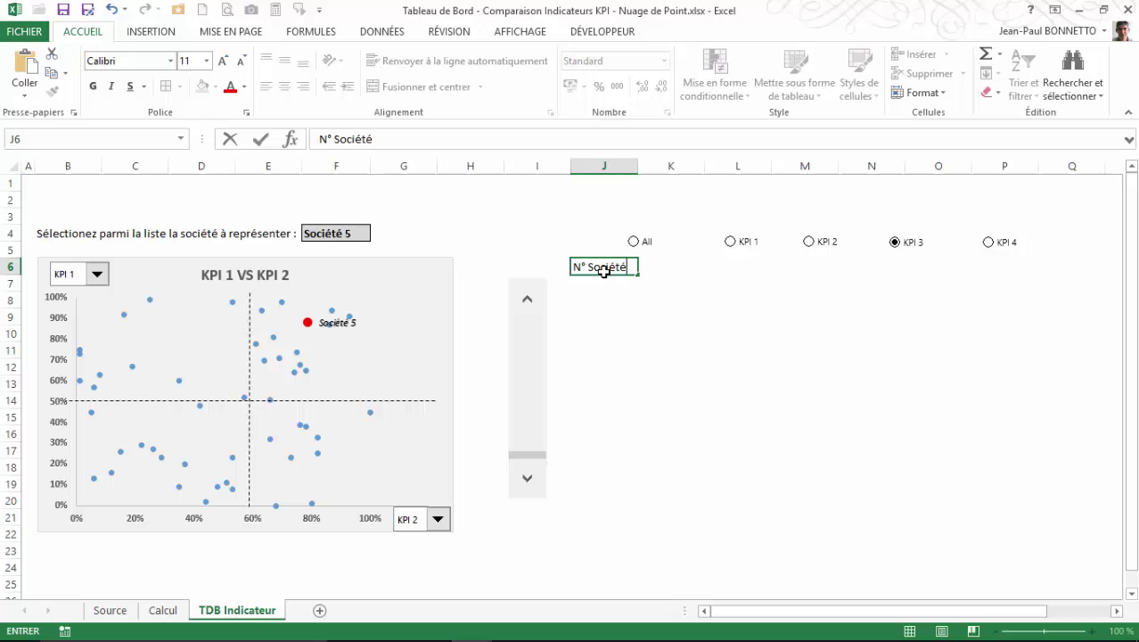
key(Tab)
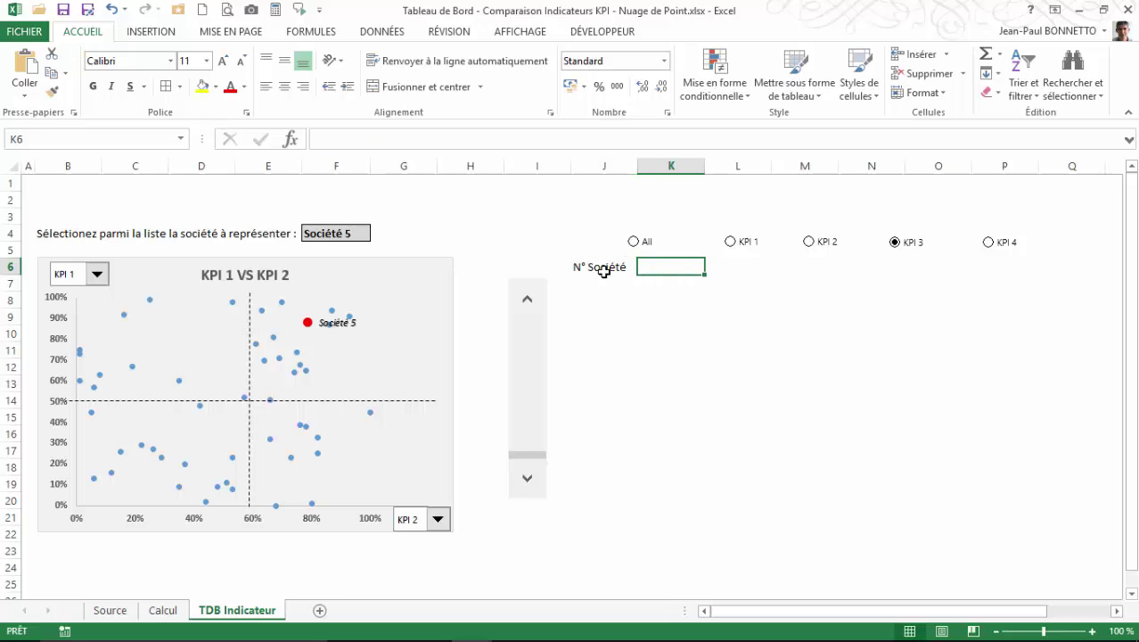
text(NOm)
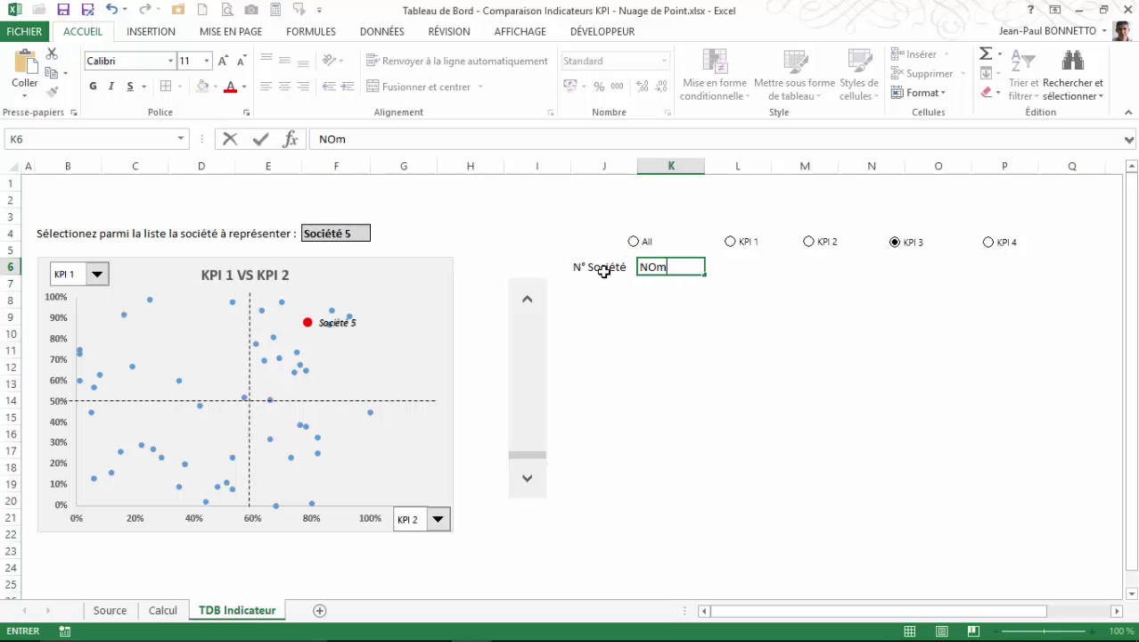
key(BackSpace)
key(BackSpace)
key(BackSpace)
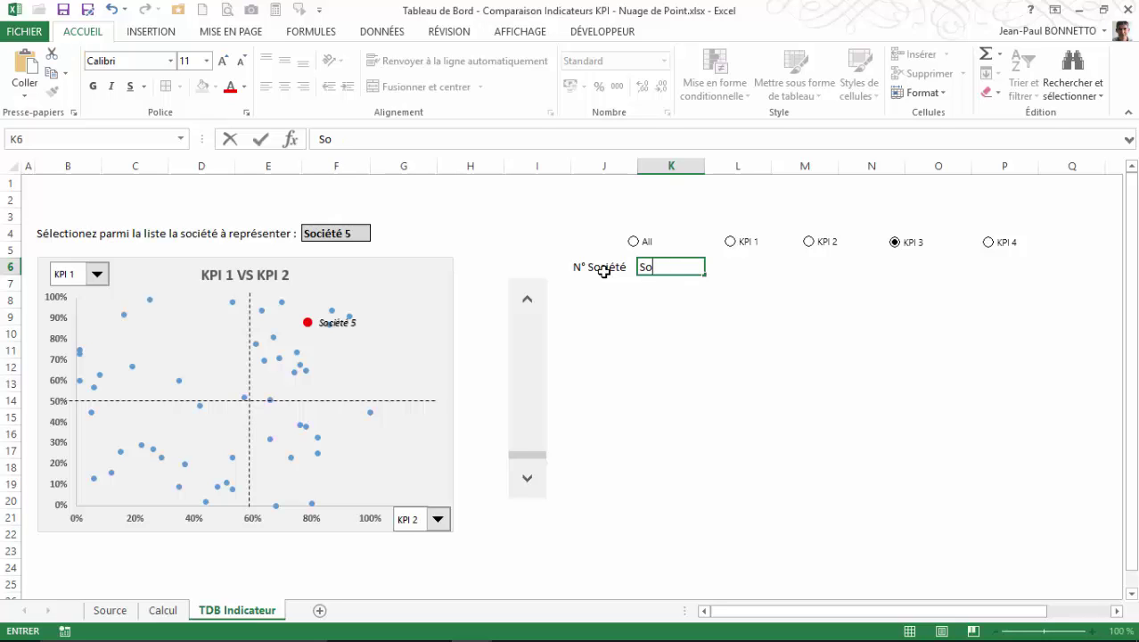
key(Tab)
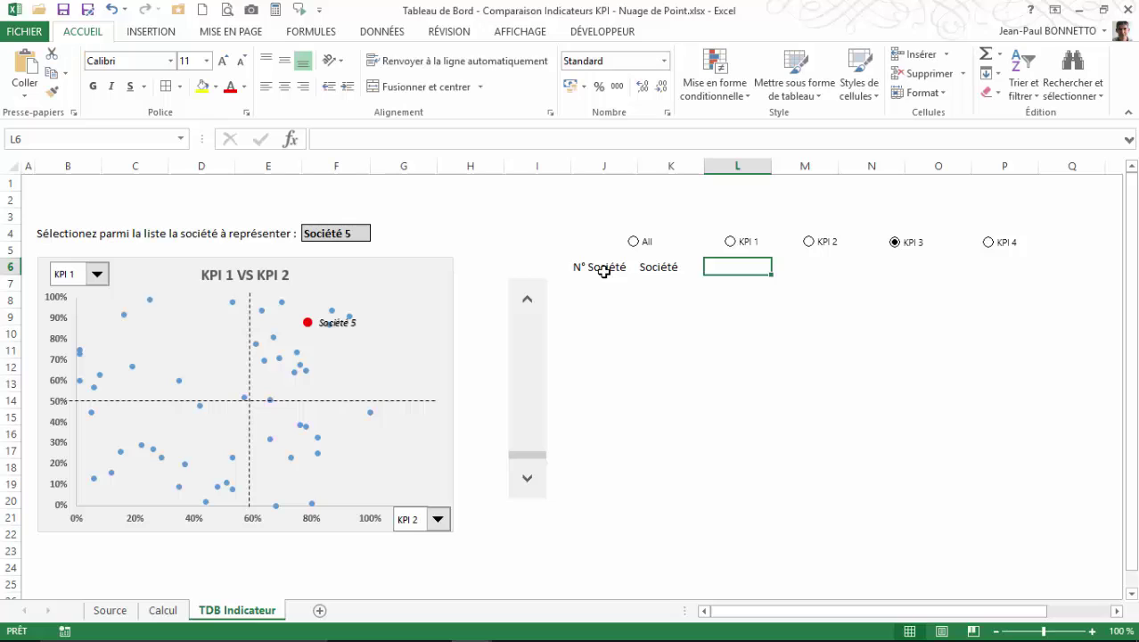
Enter the headers "KPI 1", "KPI 2", "KPI 3" and "KPI 4" in cells L6 to O6.
text(KPI)
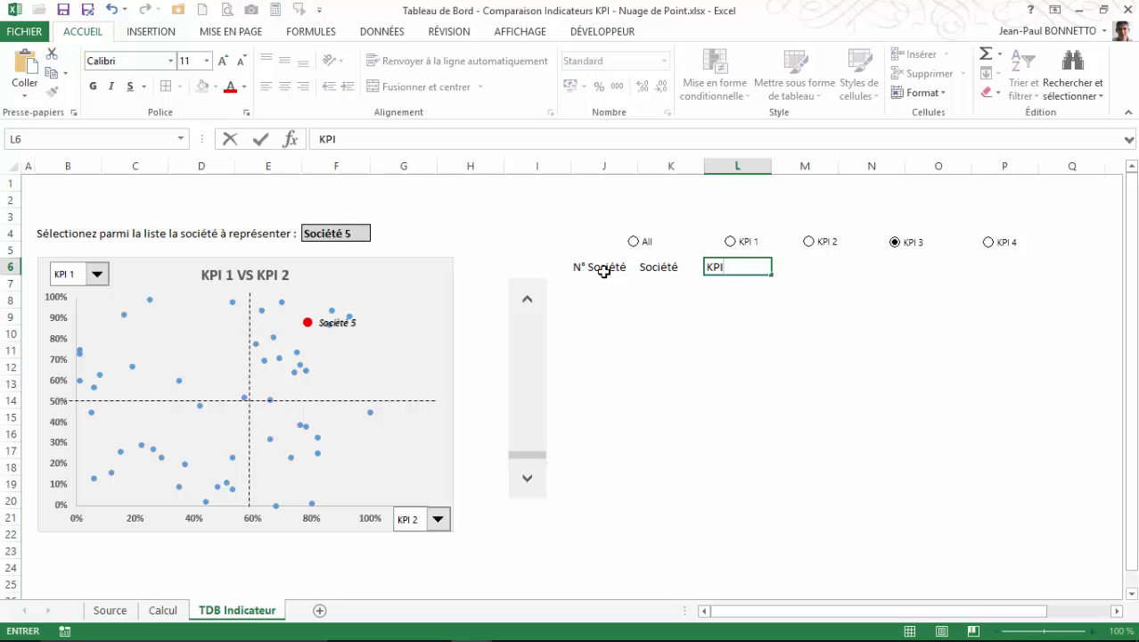
text( 1)
key(Tab)
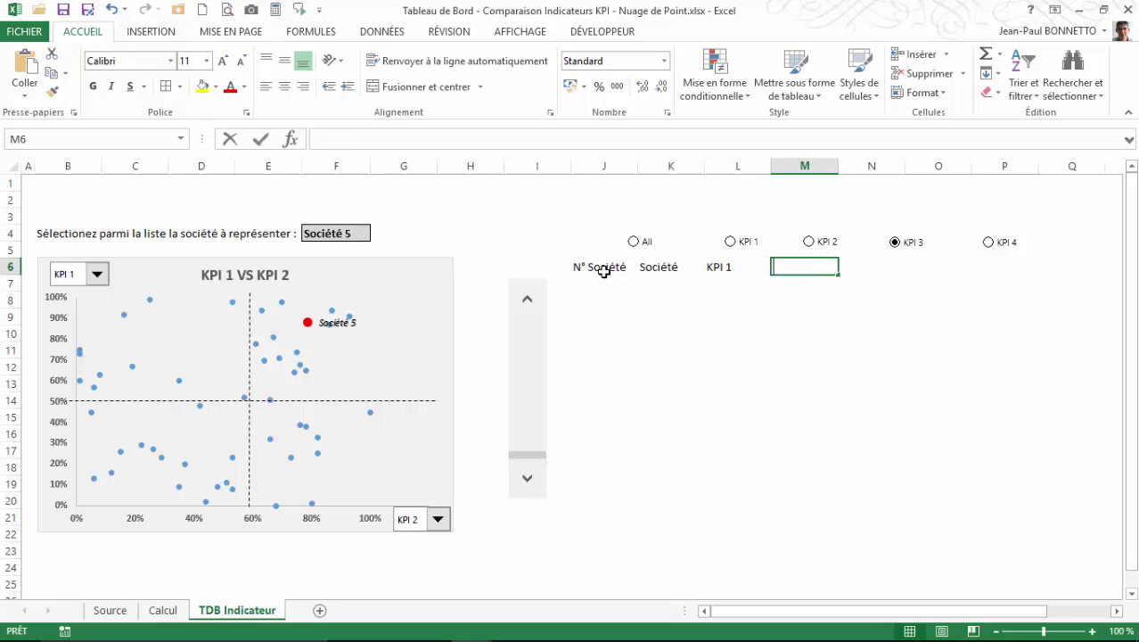
text(KPI 2)
key(Tab)
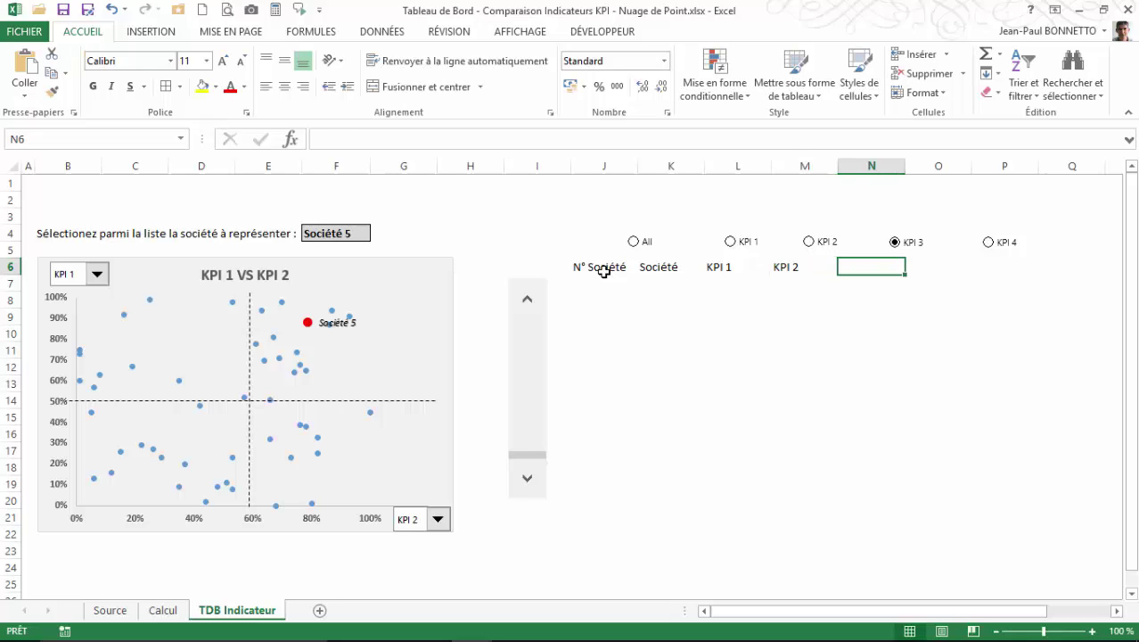
text(KPI)
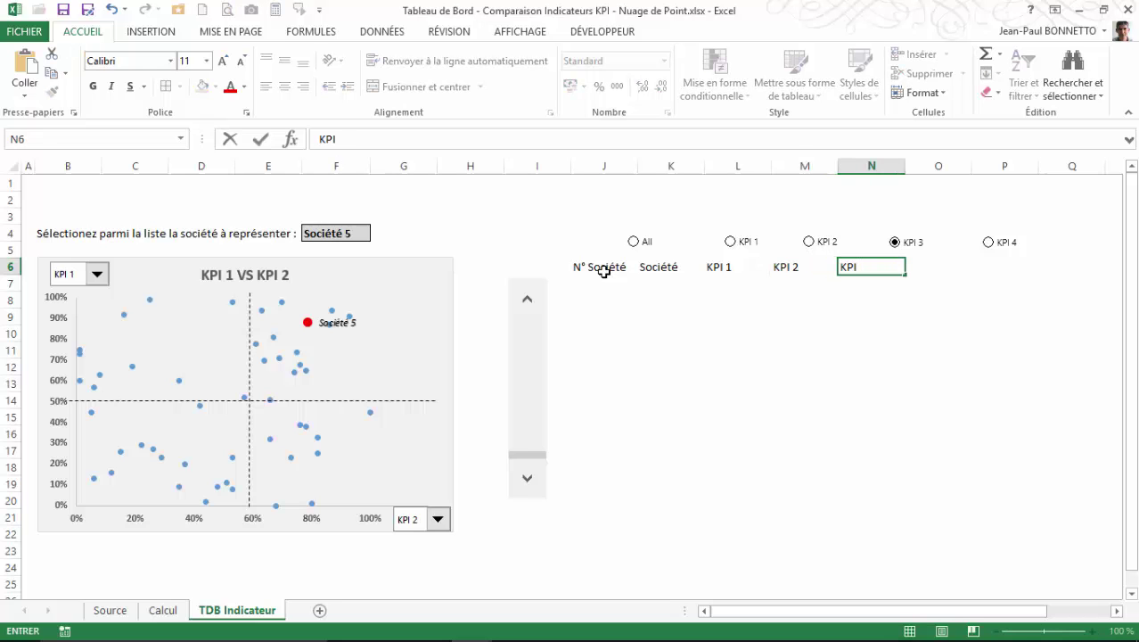
text( 3)
key(Tab)
text(KP)
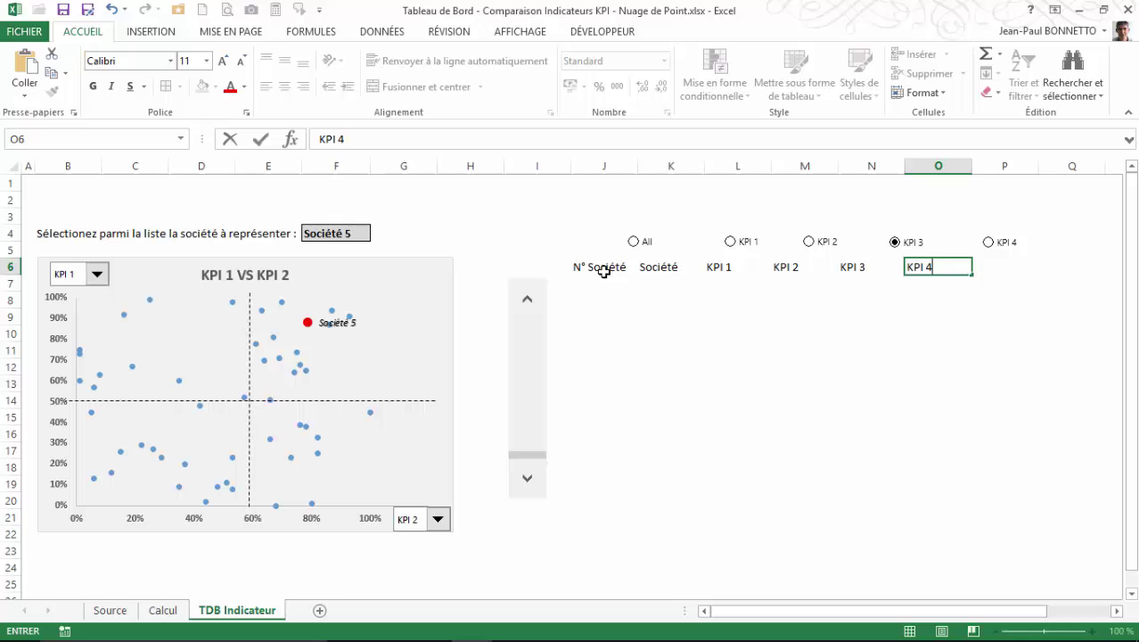
text(I 4)
click(682, 312)
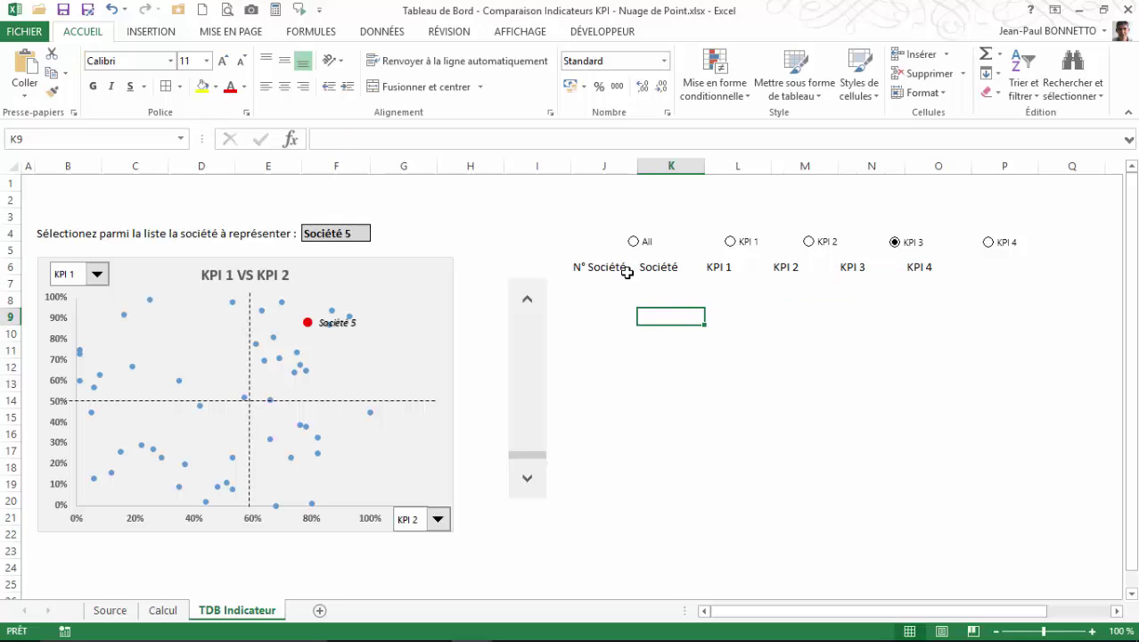
Bold and centre the headers in J6:O6, and widen columns J to L with the most extra width for Société.
drag(602, 267, 933, 265)
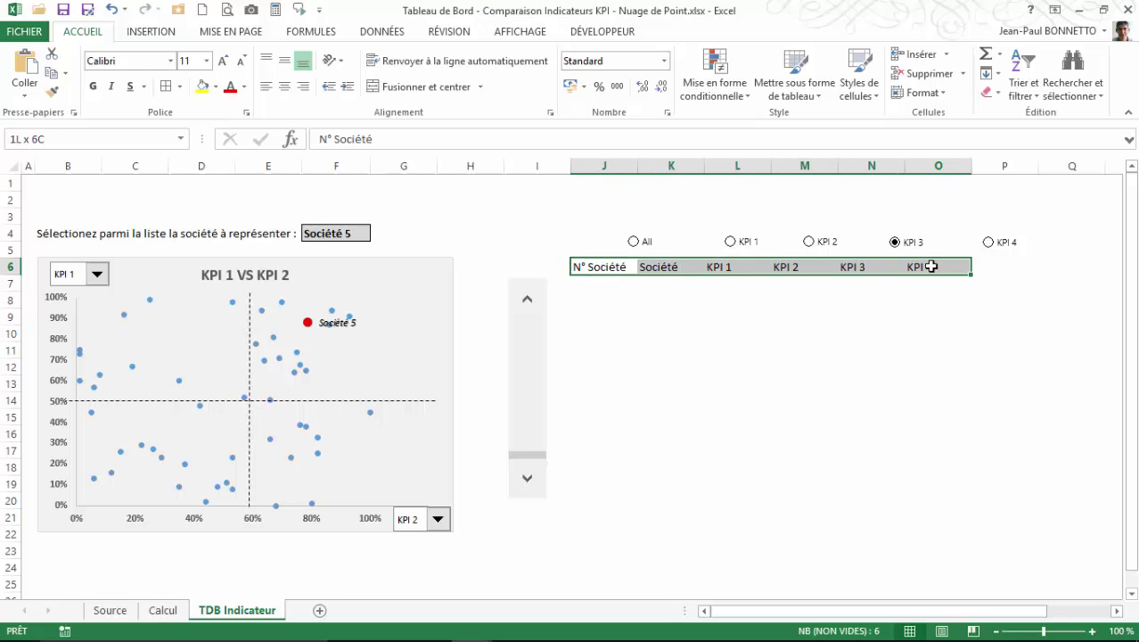
click(93, 86)
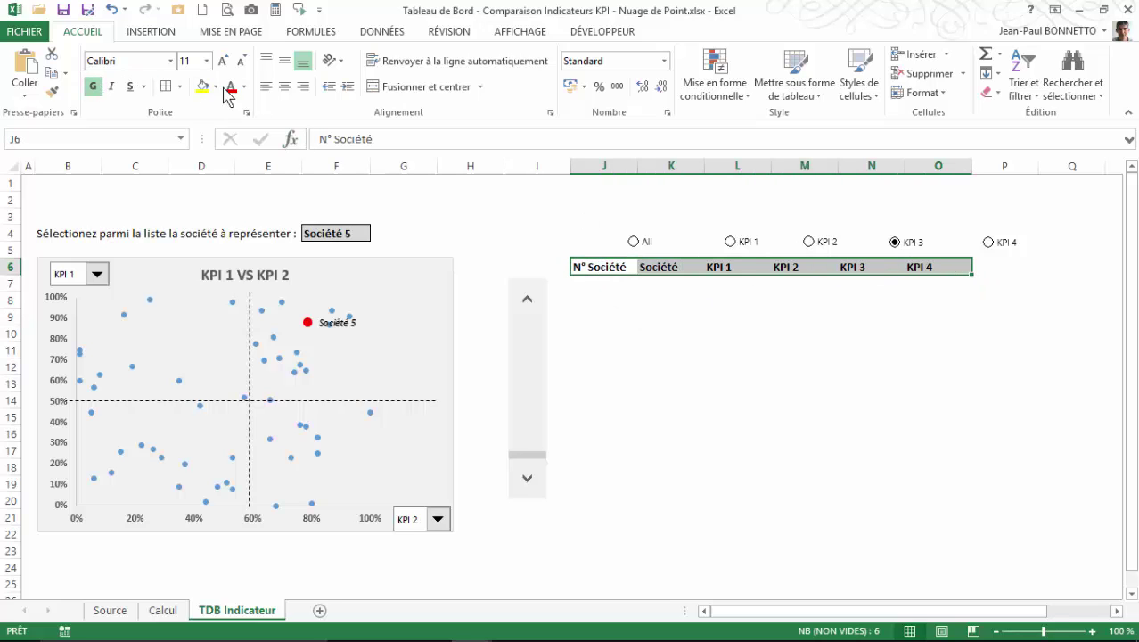
click(285, 86)
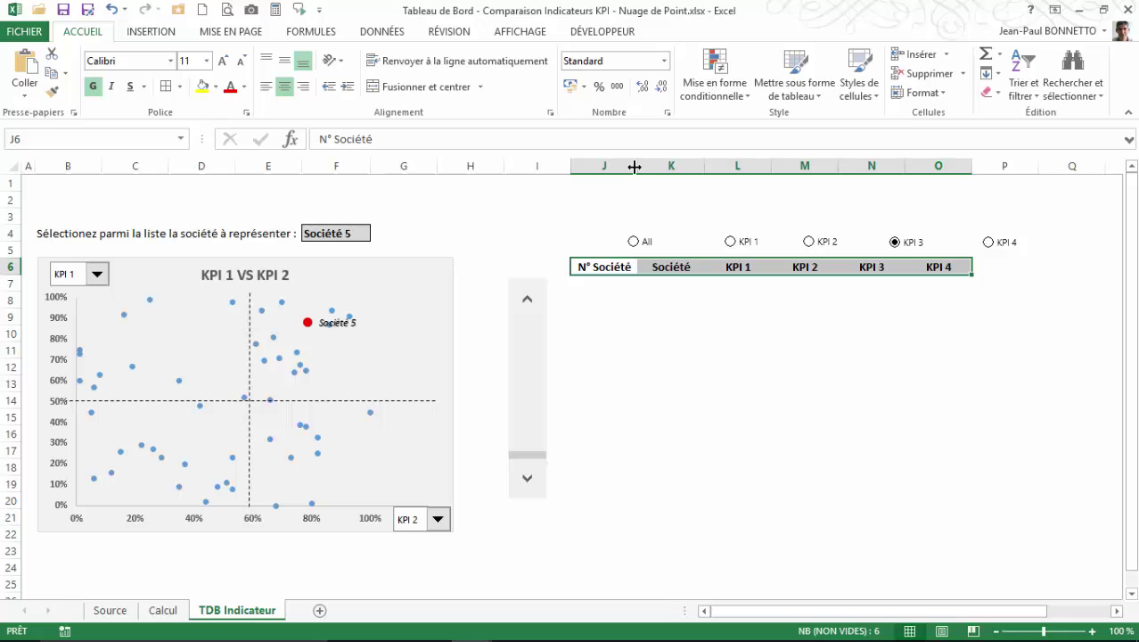
drag(637, 167, 640, 166)
drag(709, 166, 799, 167)
click(738, 214)
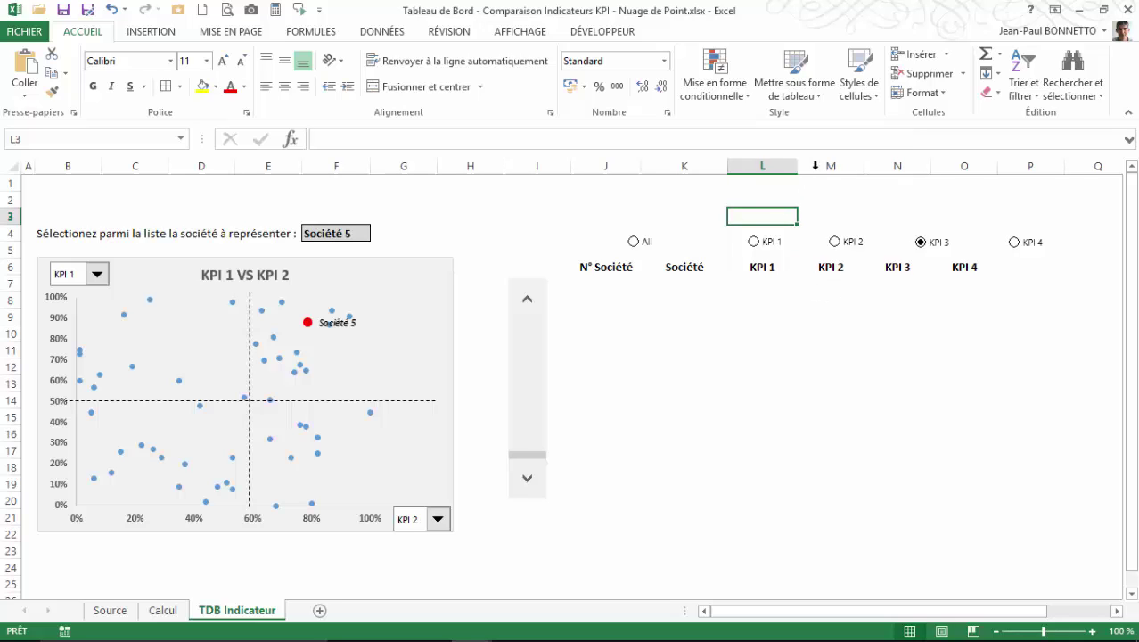
click(745, 320)
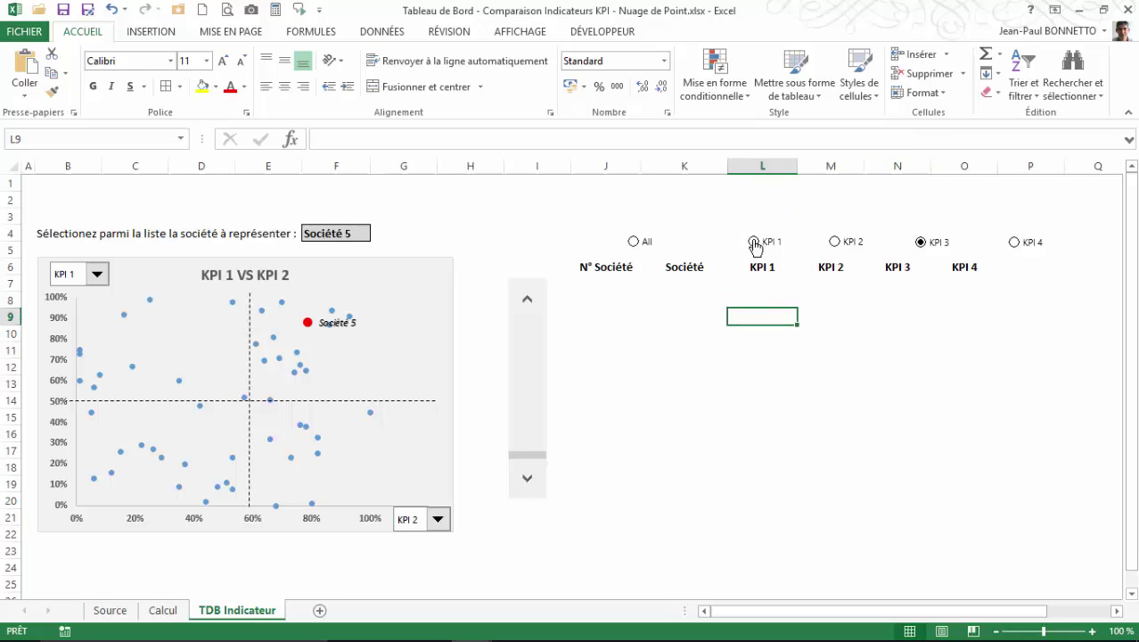
Shift the KPI 1 and KPI 2 option buttons left, closer to the All button.
right_click(755, 244)
key(Escape)
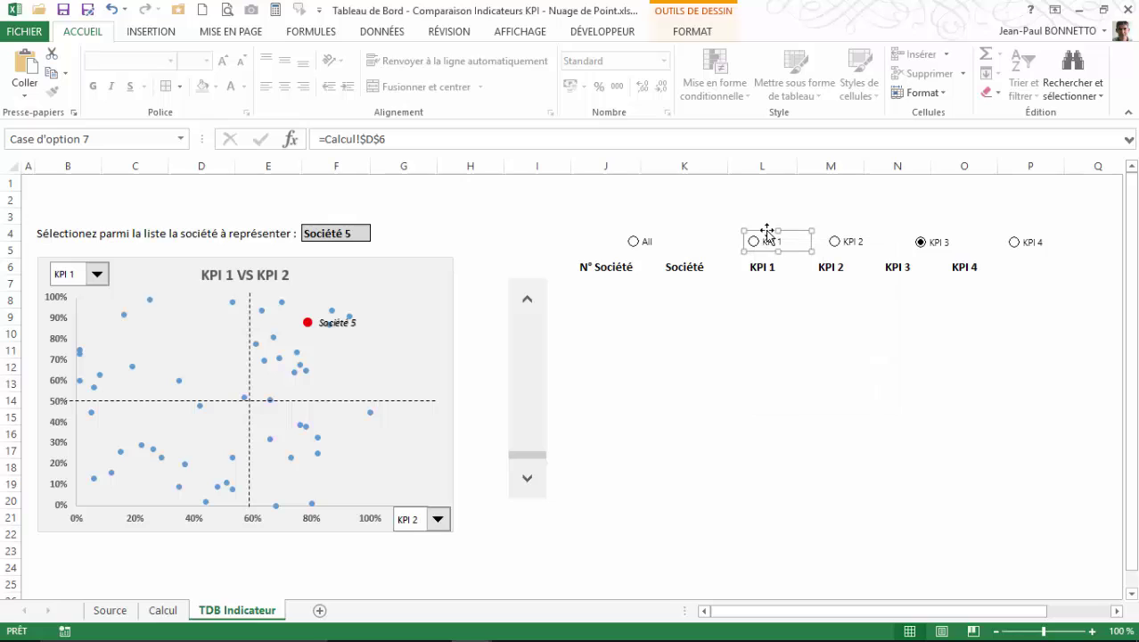
drag(766, 233, 722, 230)
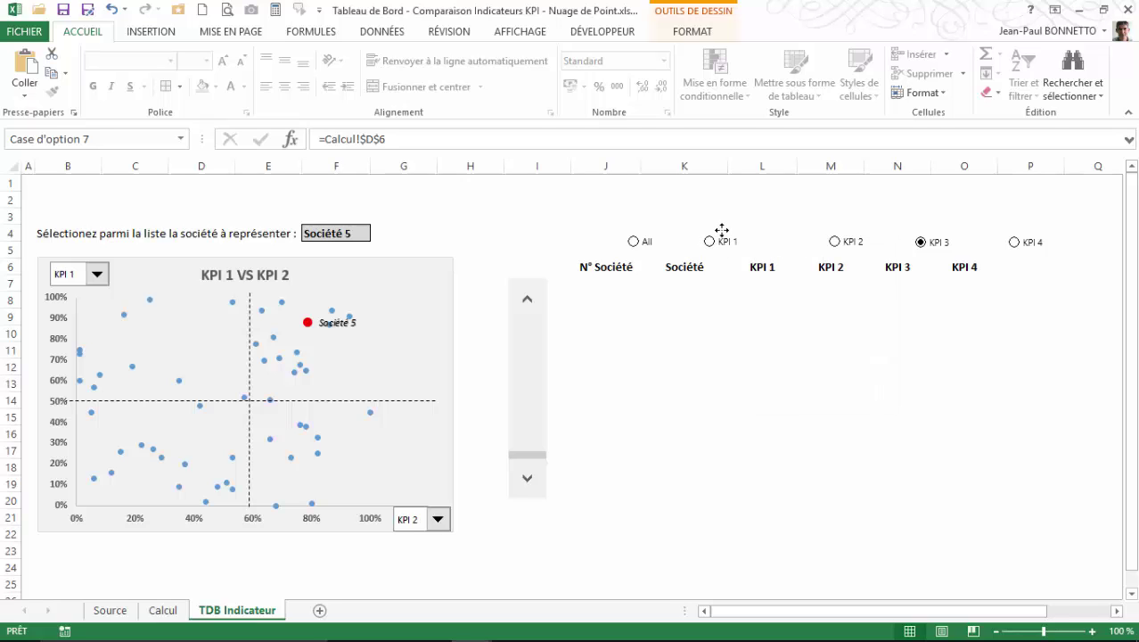
right_click(845, 236)
key(Escape)
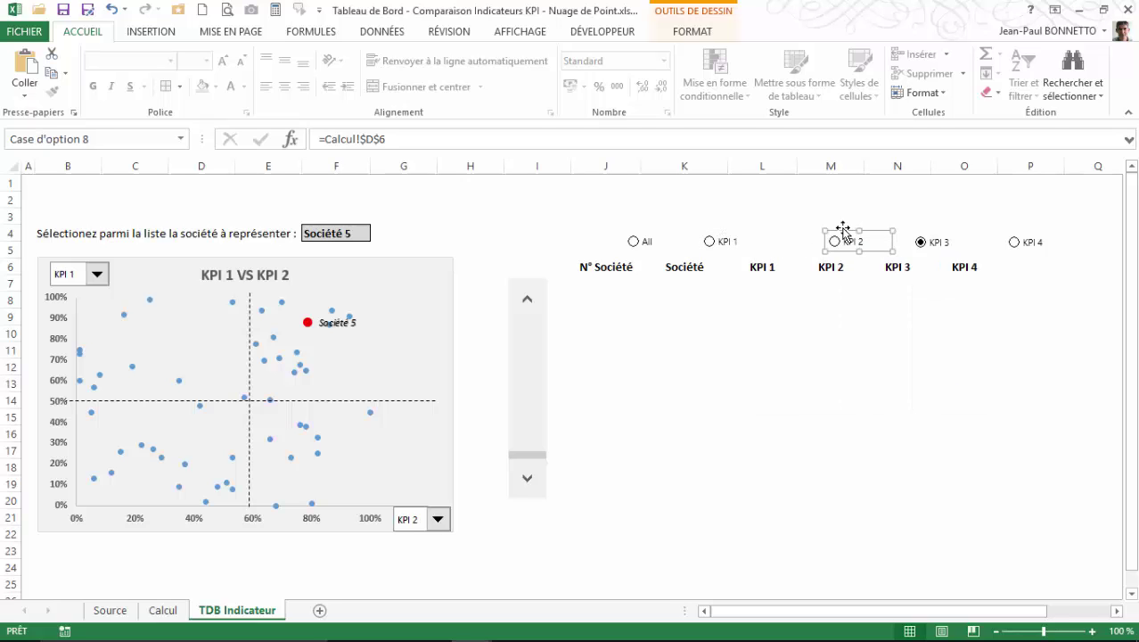
drag(844, 234, 800, 233)
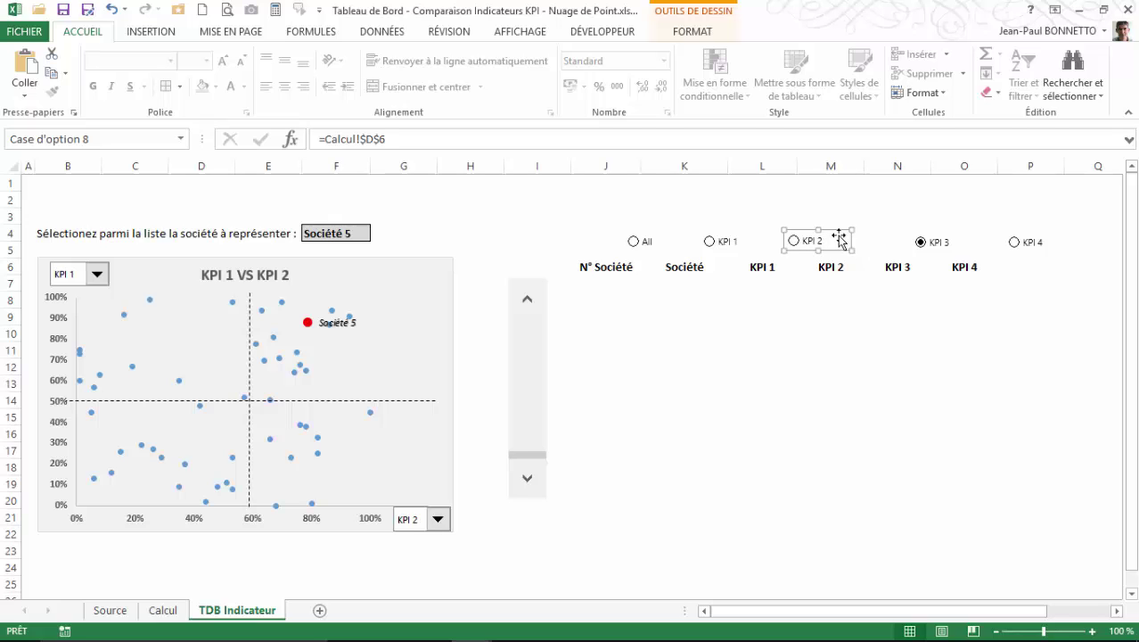
Move the KPI 3 and KPI 4 option buttons left above their headers and nudge the KPI 2 button slightly right.
right_click(928, 246)
key(Escape)
drag(927, 234, 897, 228)
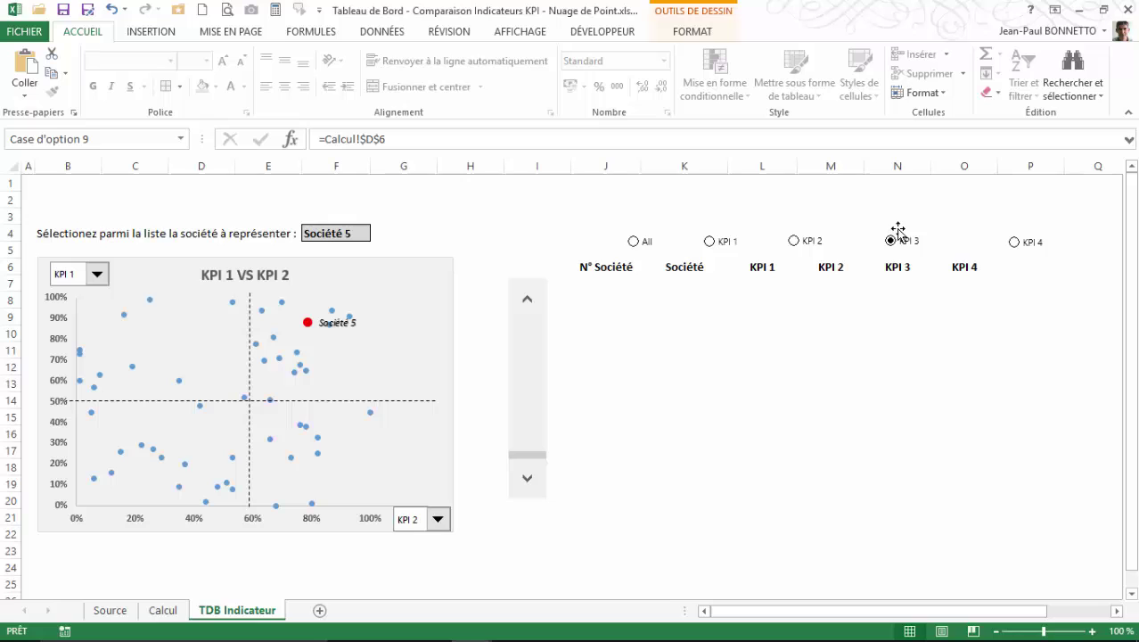
right_click(1014, 243)
key(Escape)
drag(1017, 231, 972, 227)
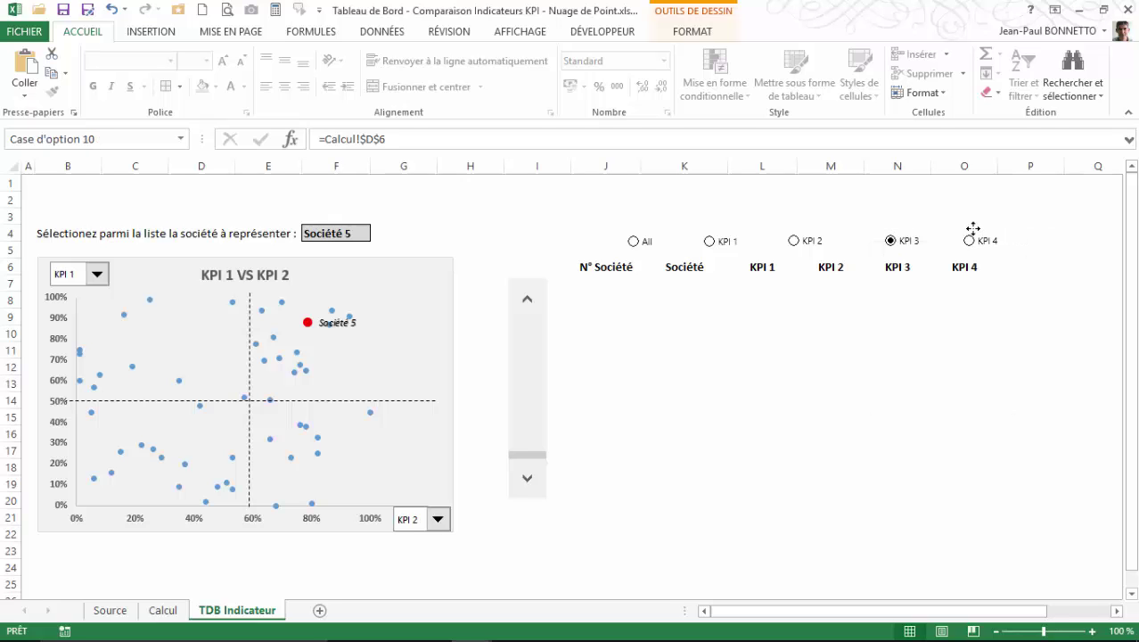
right_click(805, 242)
key(Escape)
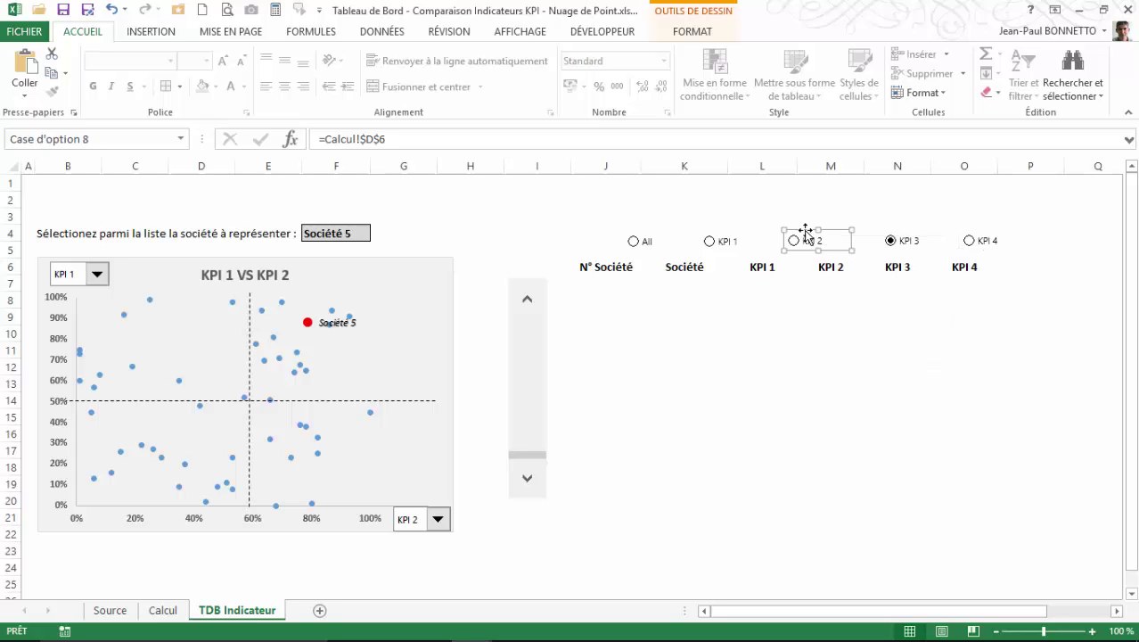
drag(805, 232, 816, 232)
Widen columns L to O to one equal width and move the KPI 2 option button above its header.
drag(762, 166, 1013, 166)
click(915, 283)
ctrl+click(827, 241)
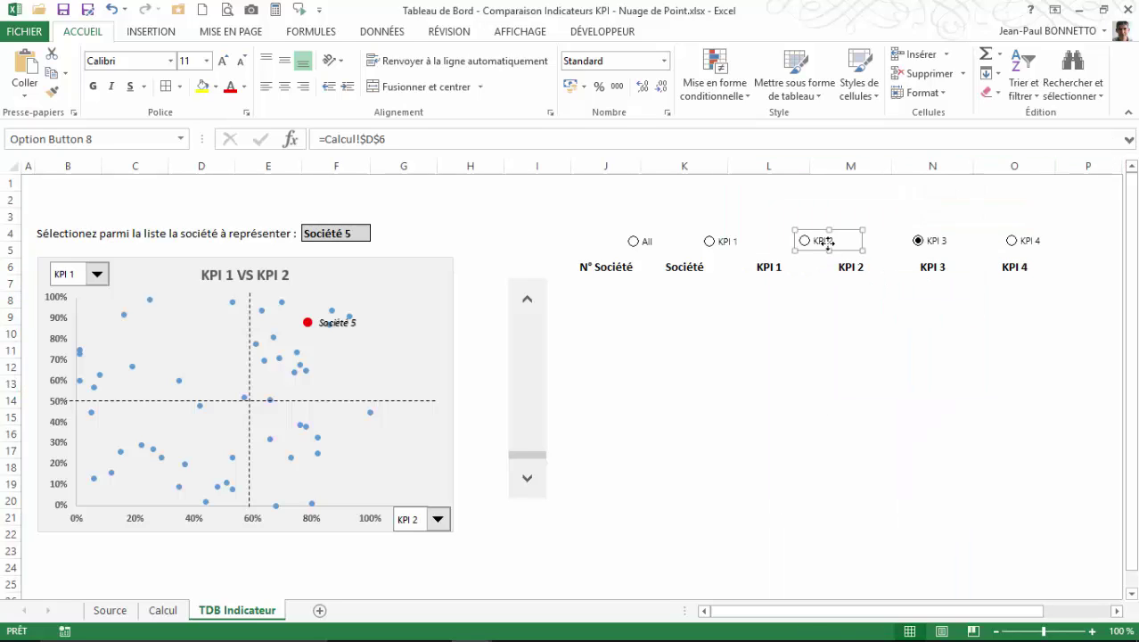
right_click(828, 242)
click(816, 229)
drag(817, 230, 846, 230)
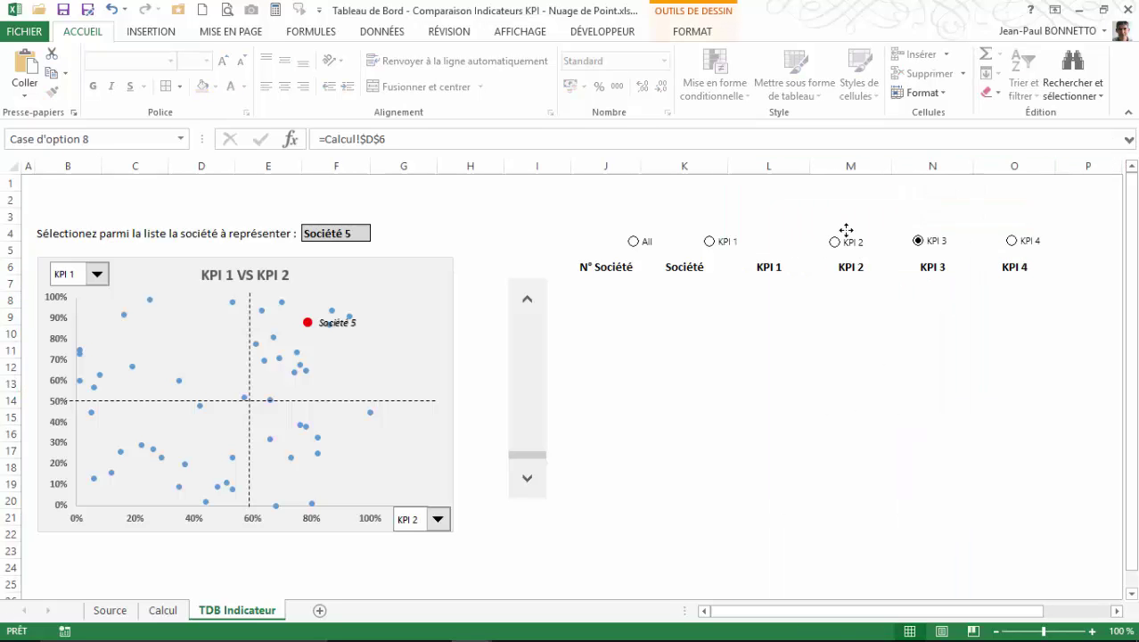
Move the KPI 1 option button above the KPI 1 header and the All button above the Société header.
ctrl+click(725, 236)
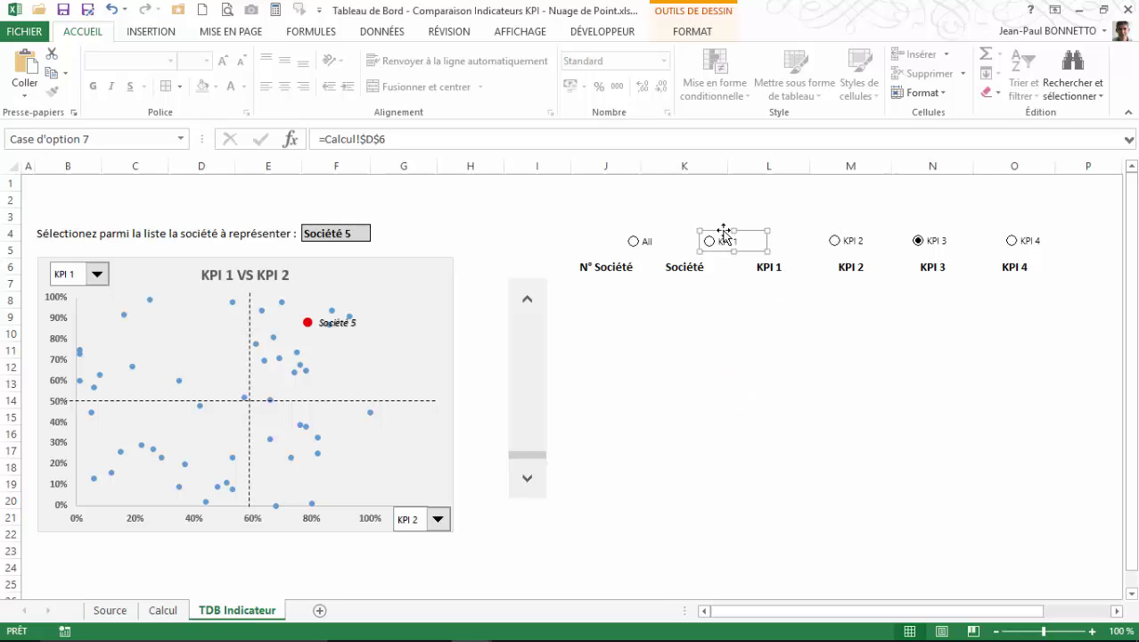
drag(724, 233, 764, 229)
right_click(634, 238)
key(Escape)
drag(639, 230, 674, 229)
click(726, 320)
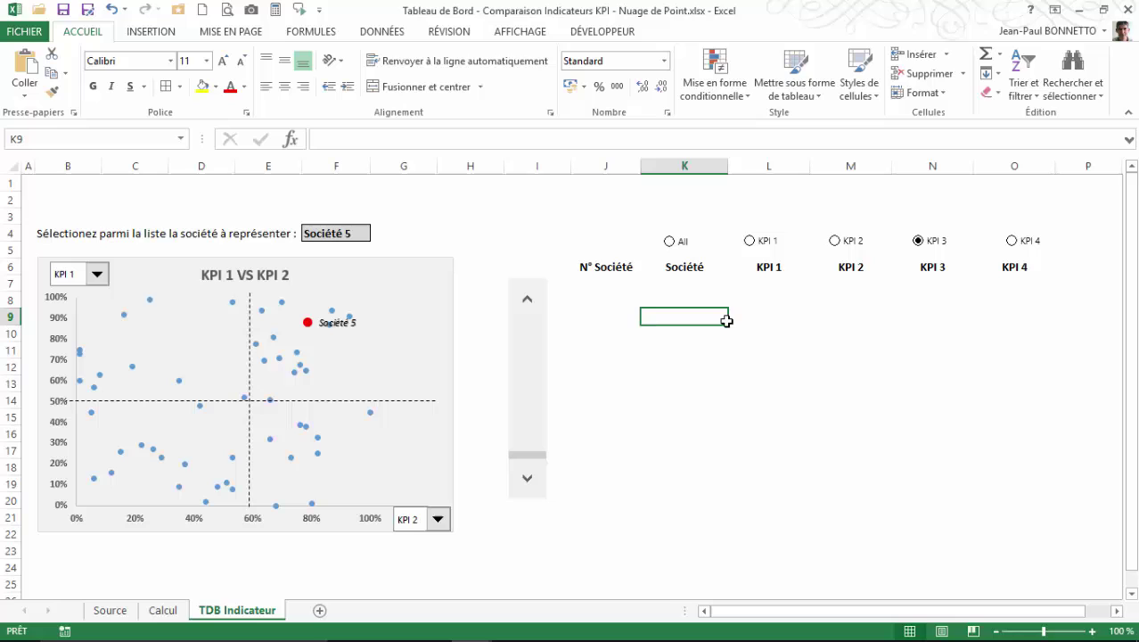
Review the table headers from N° Société to KPI 4 and the first cells beneath N° Société and Société.
click(619, 266)
click(763, 266)
click(850, 266)
click(933, 266)
click(1014, 267)
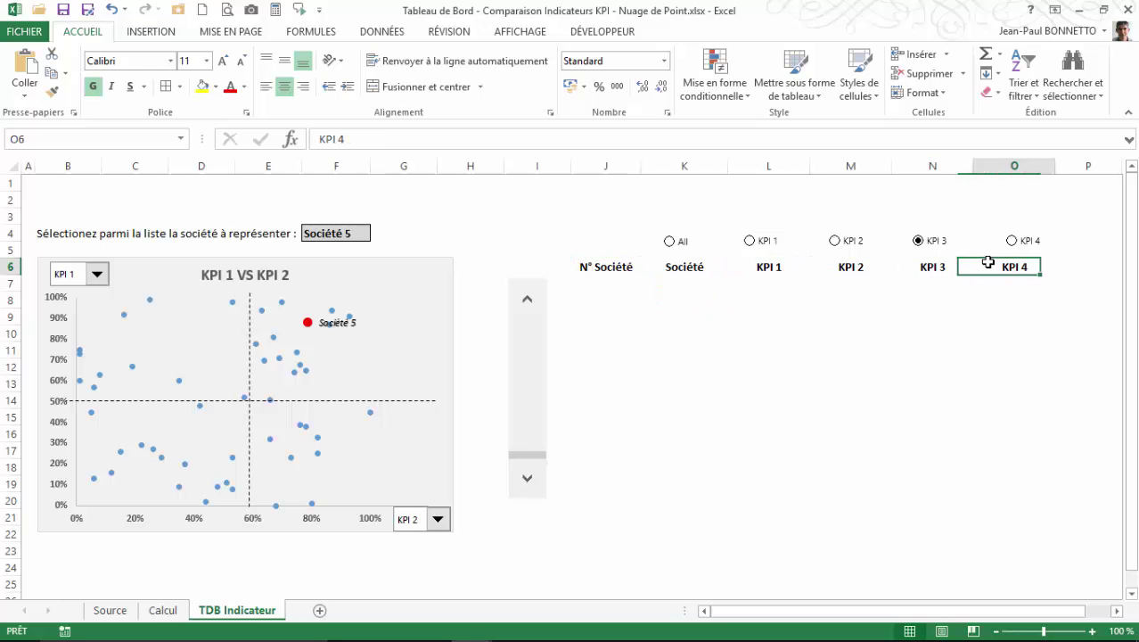
click(596, 268)
click(597, 284)
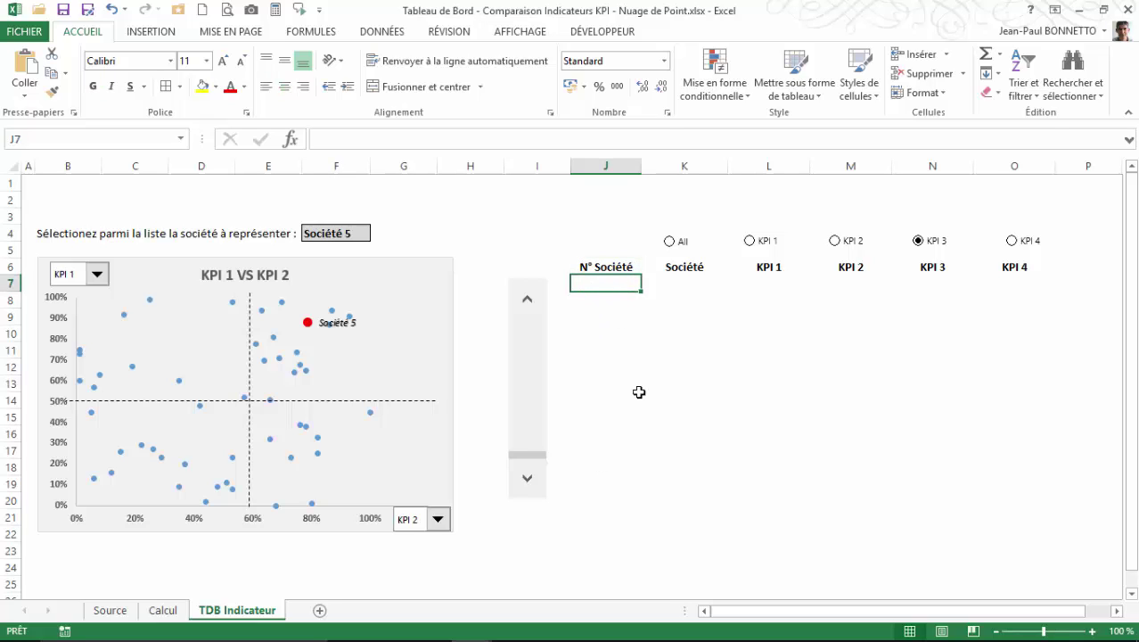
click(691, 283)
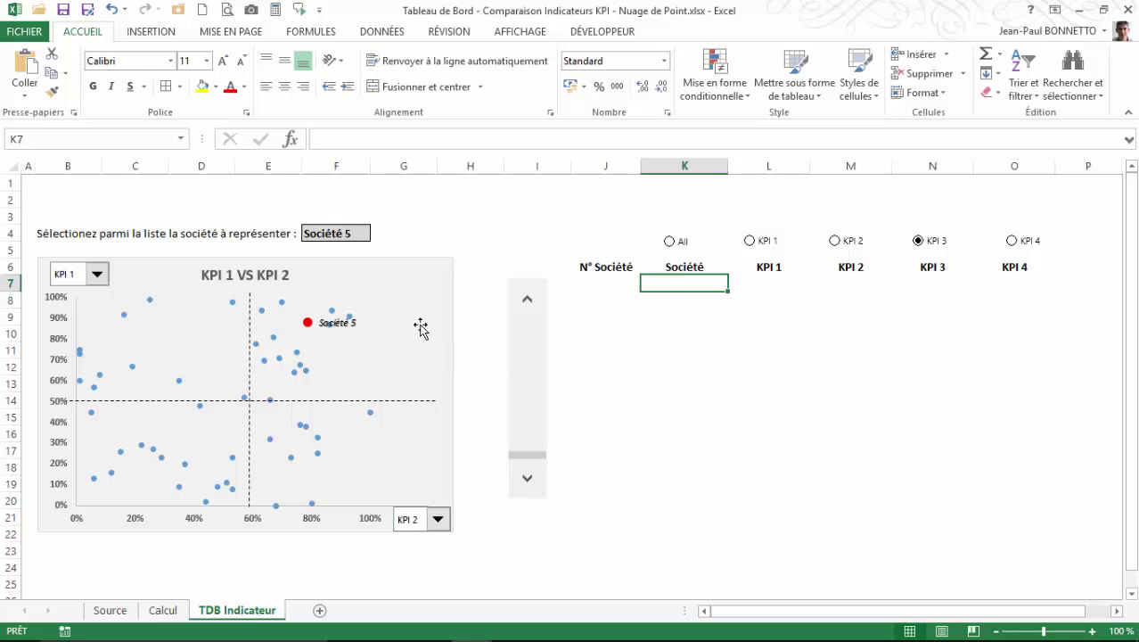
Examine the KPI 1 to KPI 4 and Société headers in row 6 against the option buttons above them.
click(607, 287)
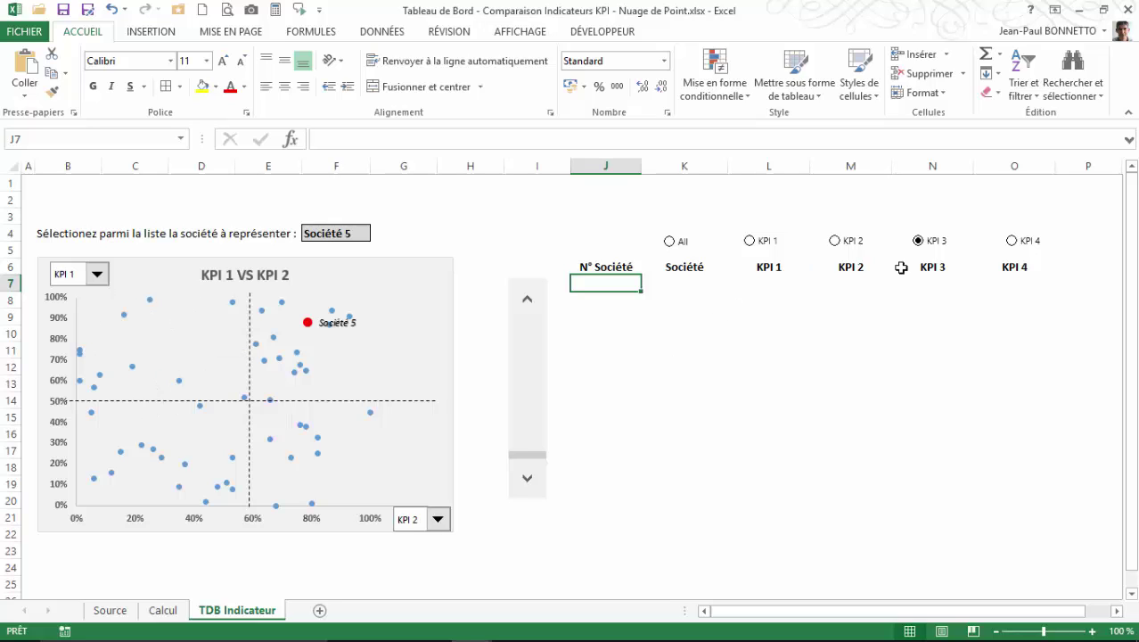
click(768, 269)
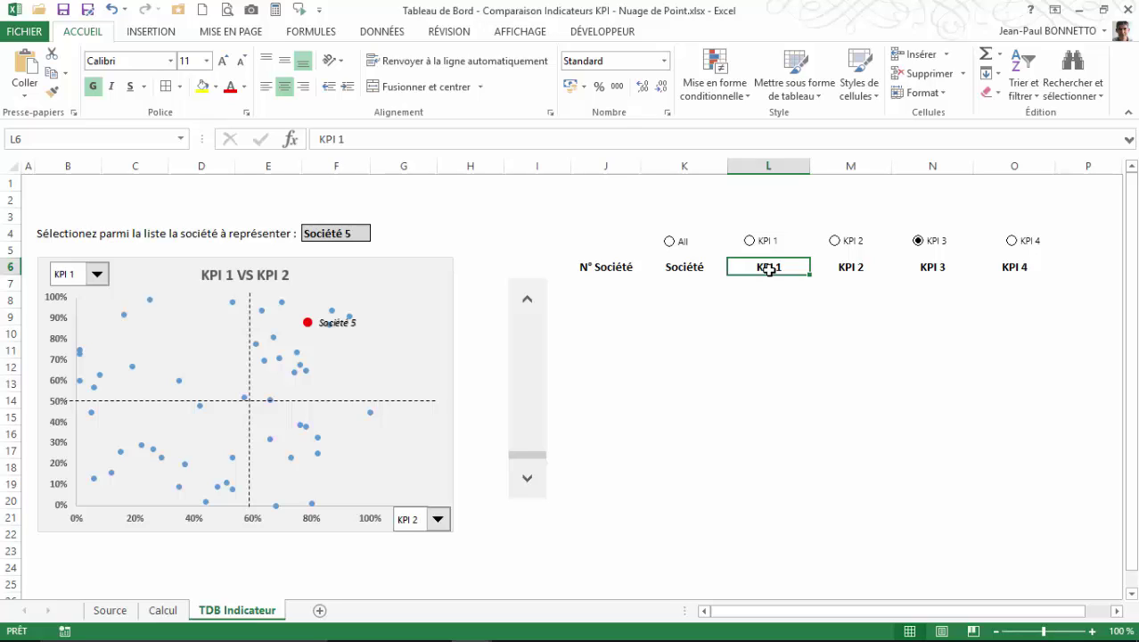
click(1001, 268)
click(796, 267)
click(687, 268)
click(747, 267)
click(854, 267)
click(945, 268)
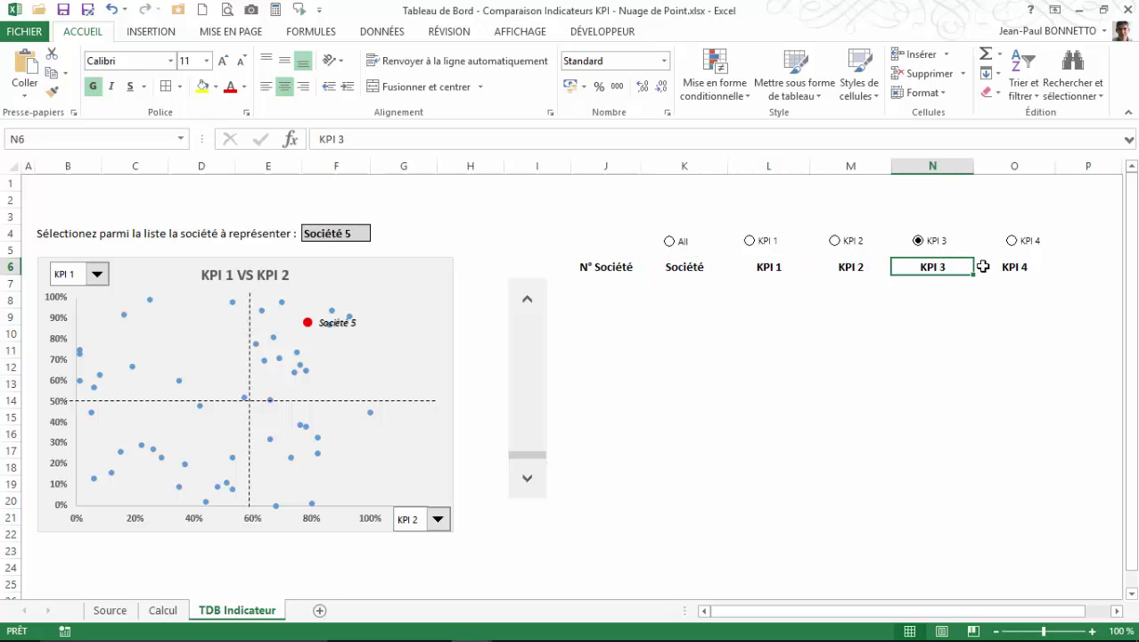
click(983, 266)
click(770, 266)
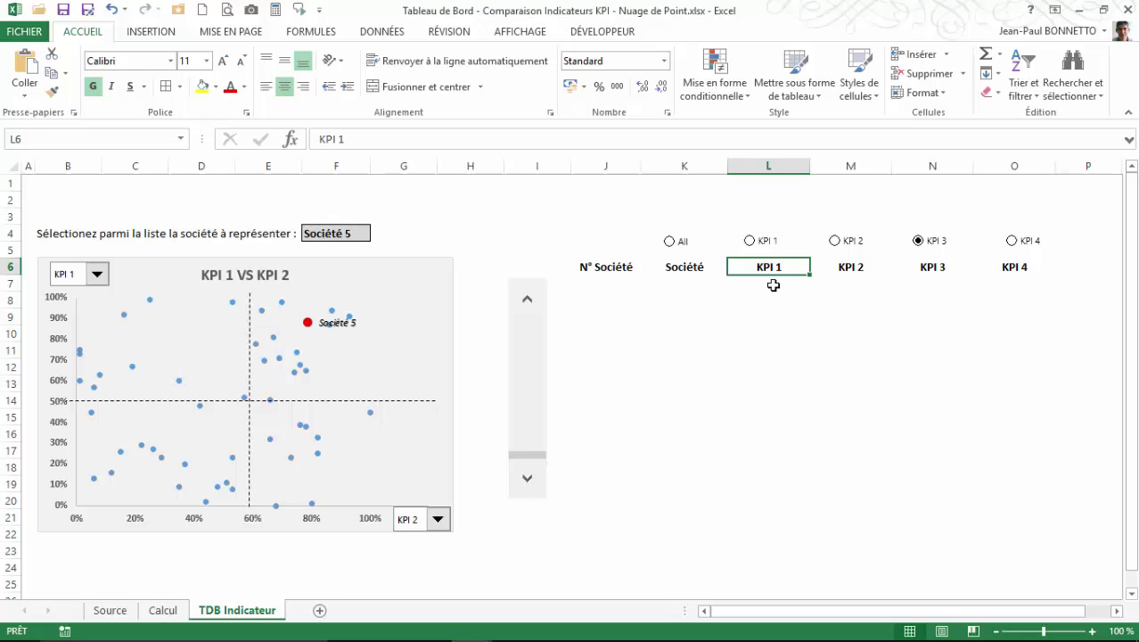
drag(763, 264, 1016, 266)
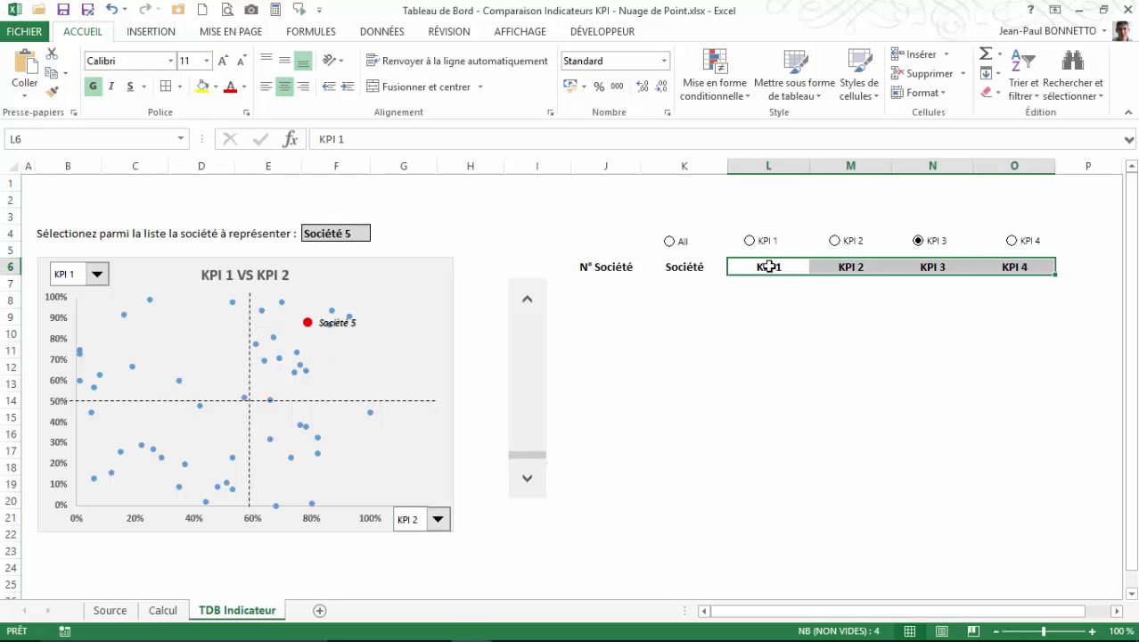
click(764, 267)
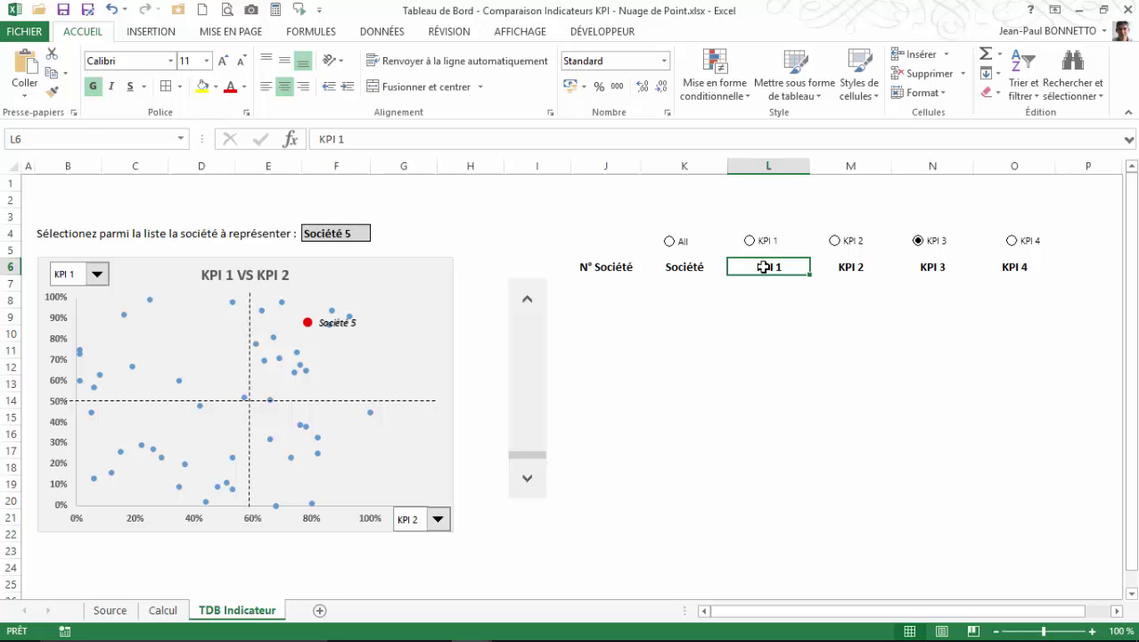
Change the label of the KPI 1 option button to Haut Gauche.
right_click(765, 240)
key(Escape)
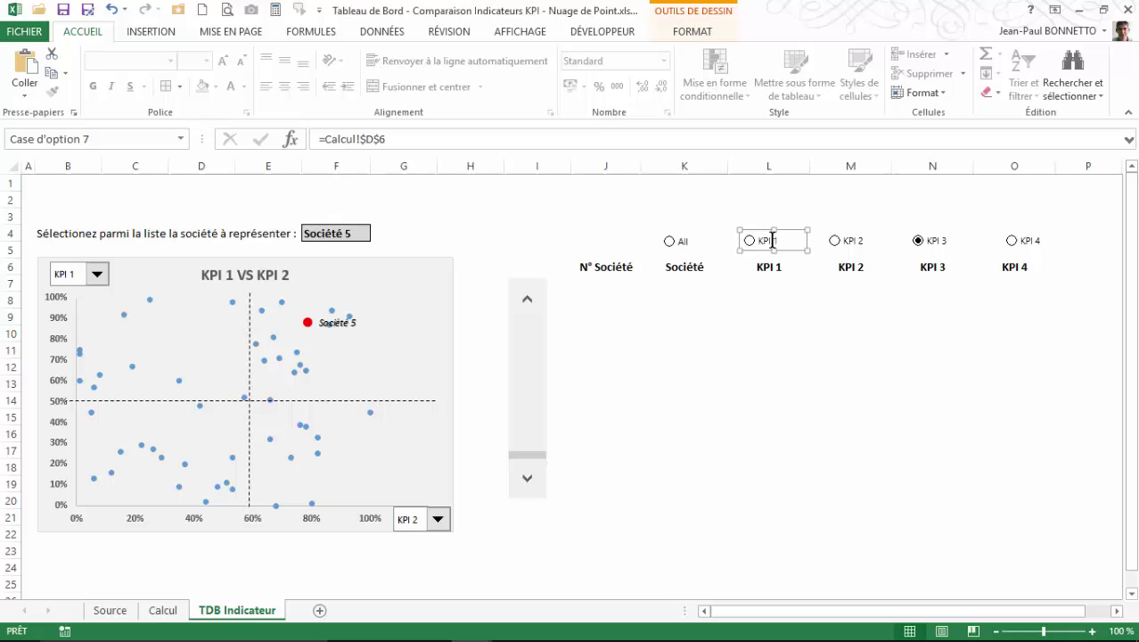
right_click(771, 240)
click(763, 241)
click(759, 240)
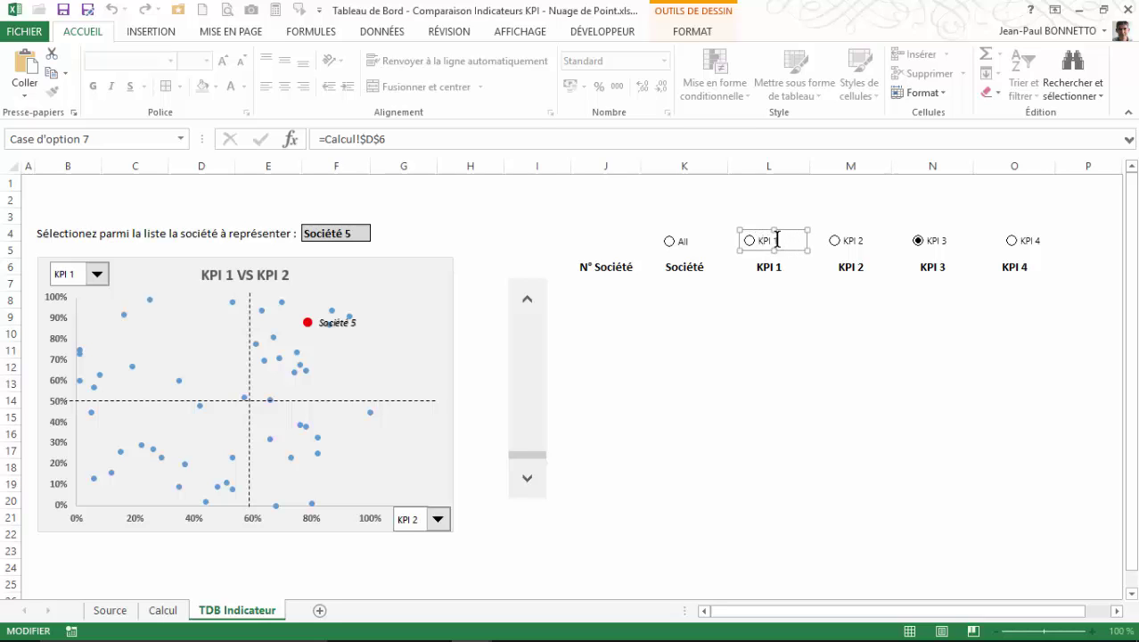
key(BackSpace)
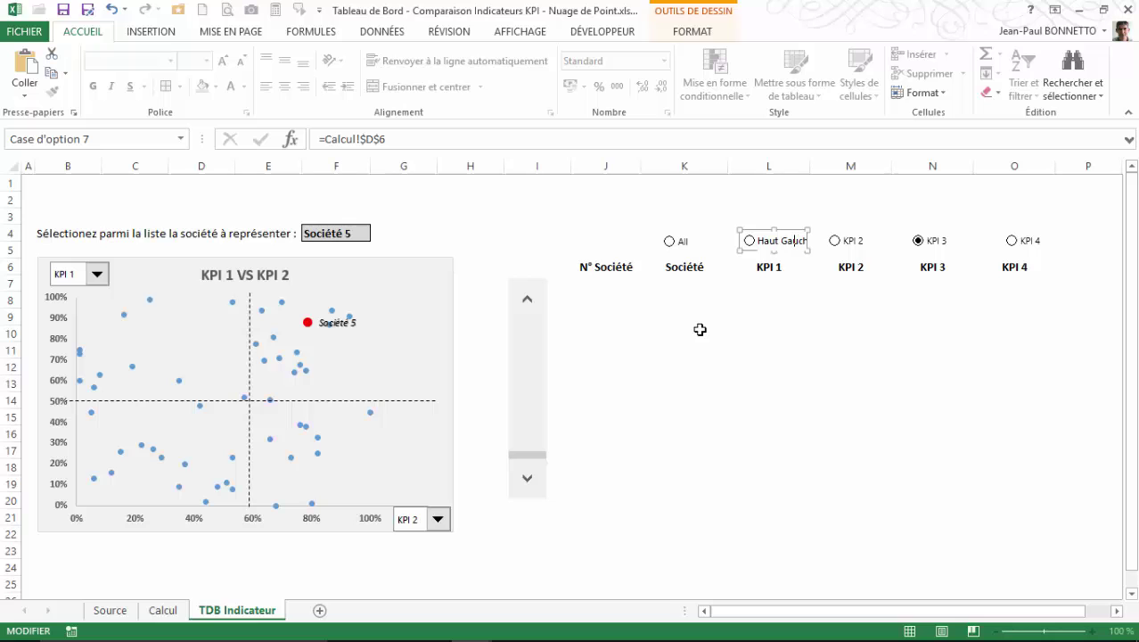
click(774, 204)
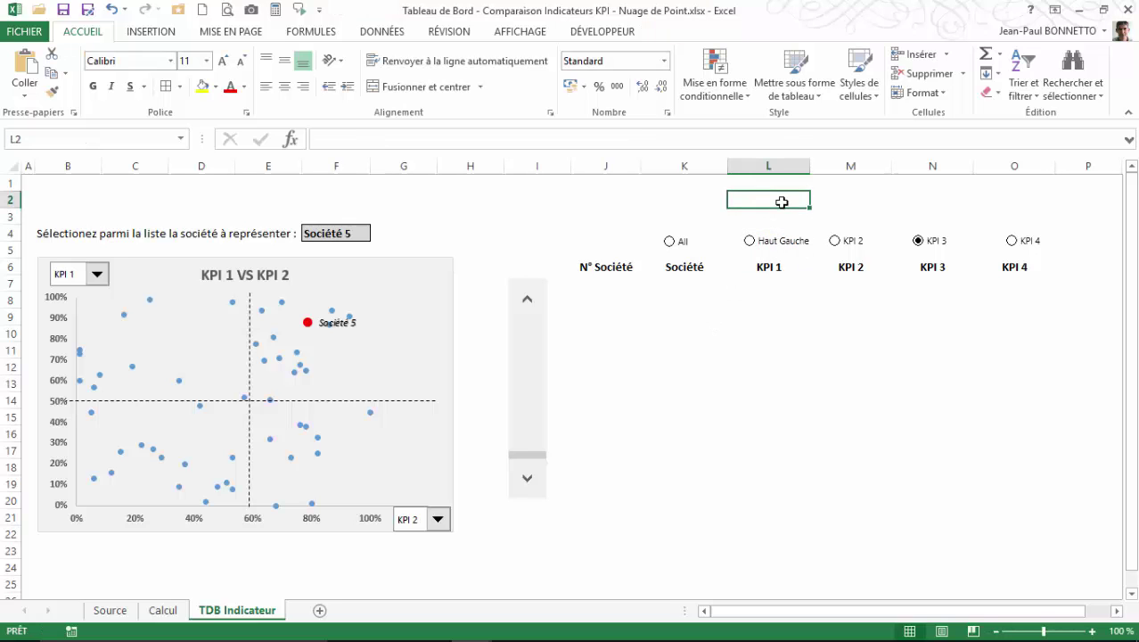
Shift the Haut Gauche option button slightly left and relabel the KPI 2, KPI 3 and KPI 4 buttons Haut Droite, Bas Gauche and Bas Droite.
right_click(775, 247)
click(807, 255)
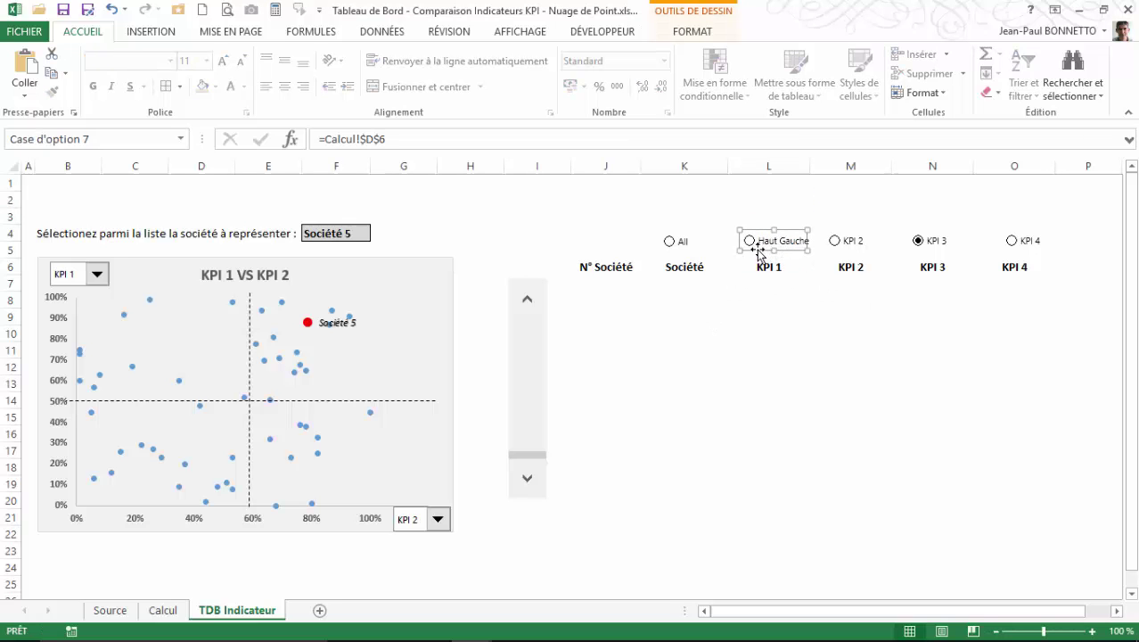
drag(746, 251, 742, 252)
right_click(846, 248)
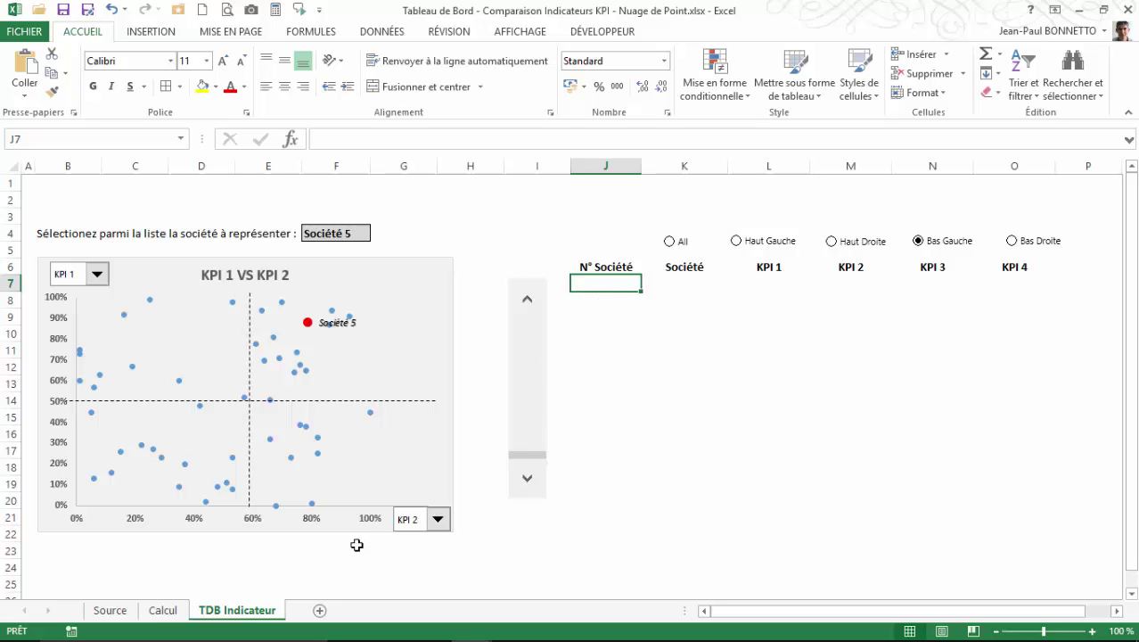
On the Calcul sheet, enter the headers Cadran in E12 and OUI/NON in F12.
click(164, 610)
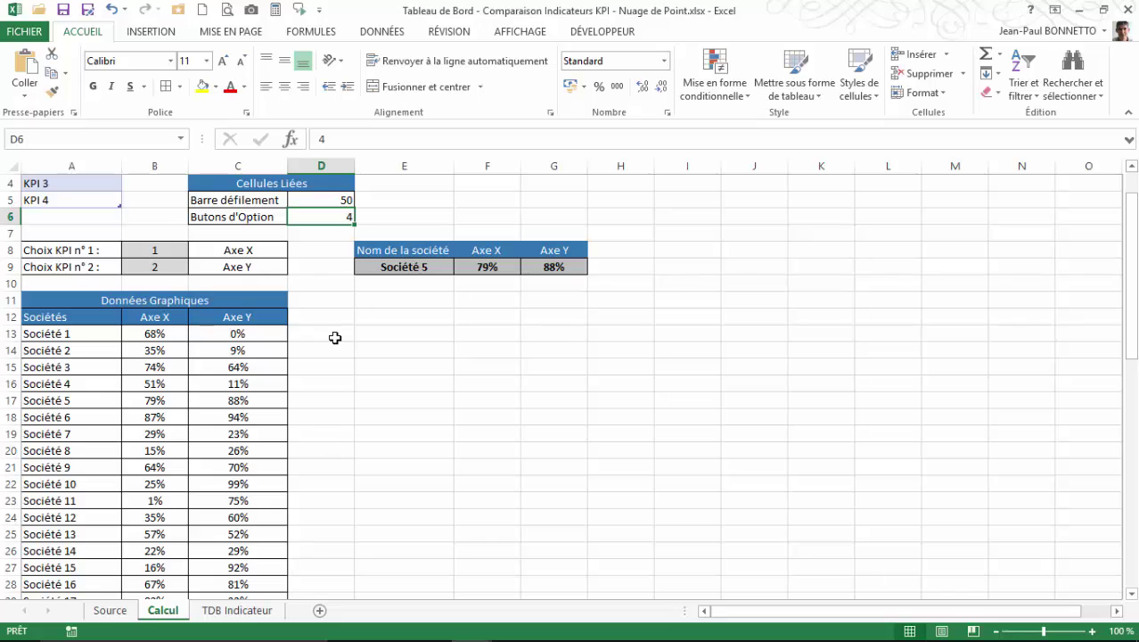
click(386, 320)
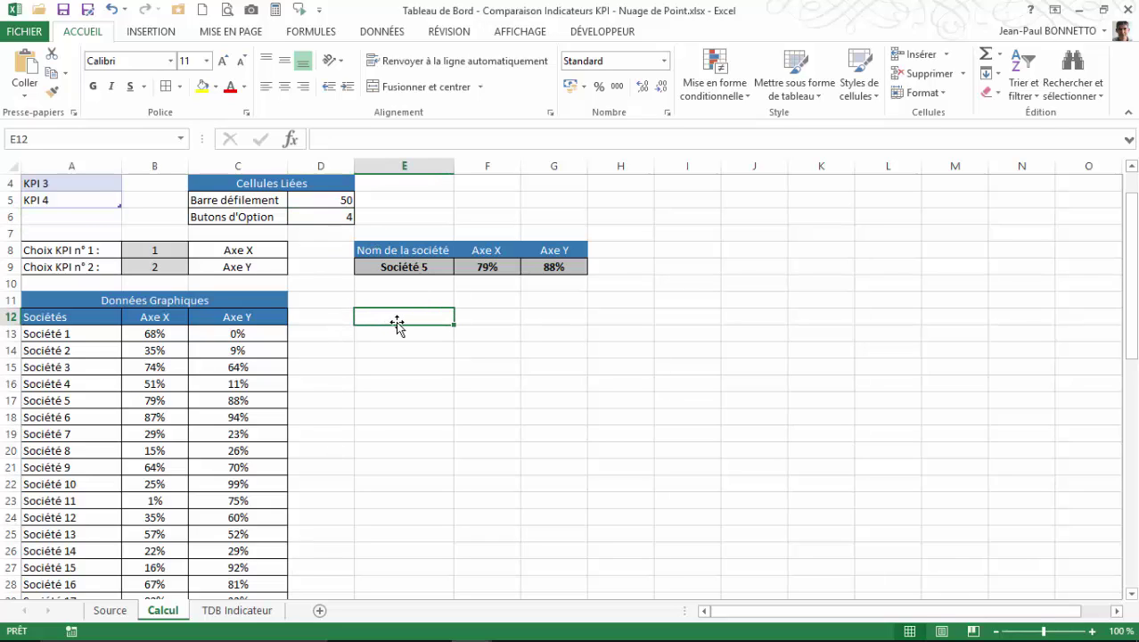
text(Cadran)
key(Tab)
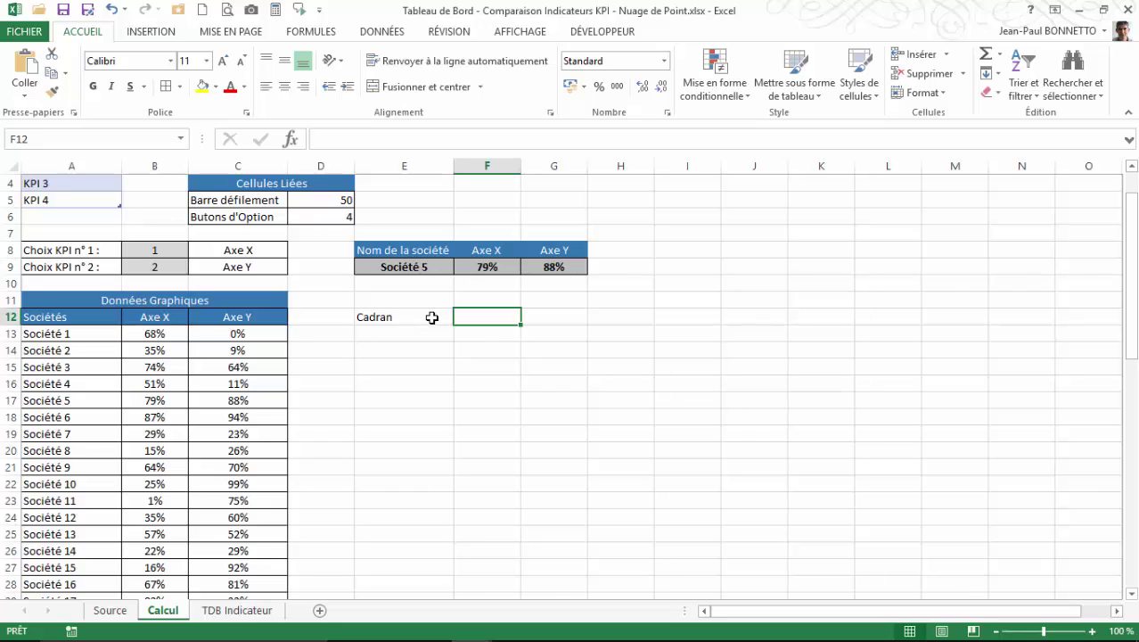
text(O)
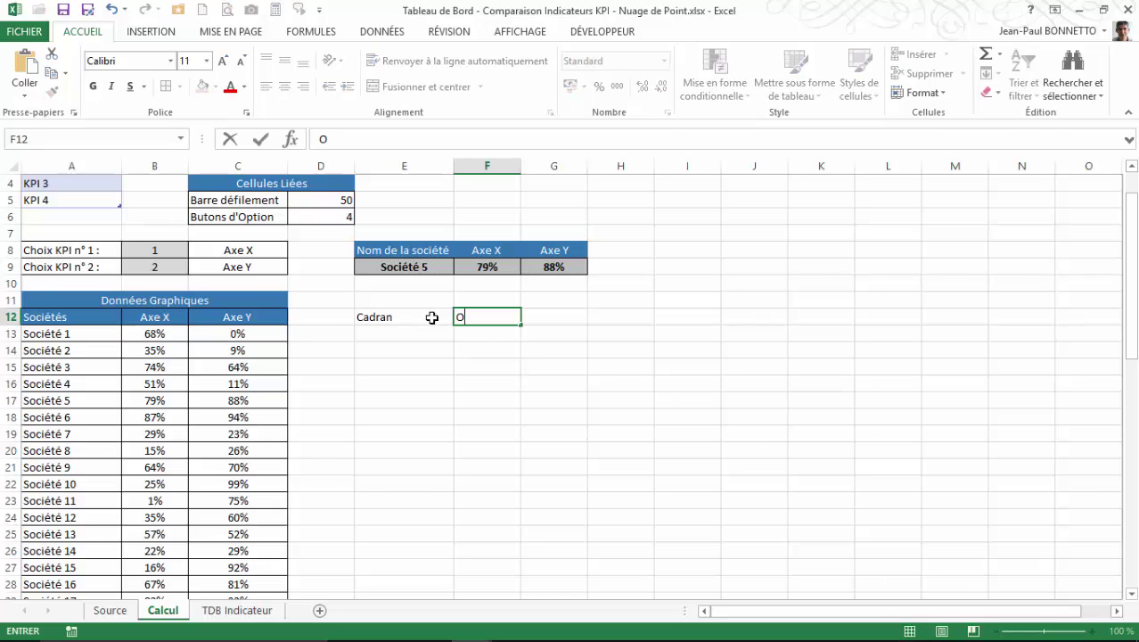
text(UI/NON)
key(Tab)
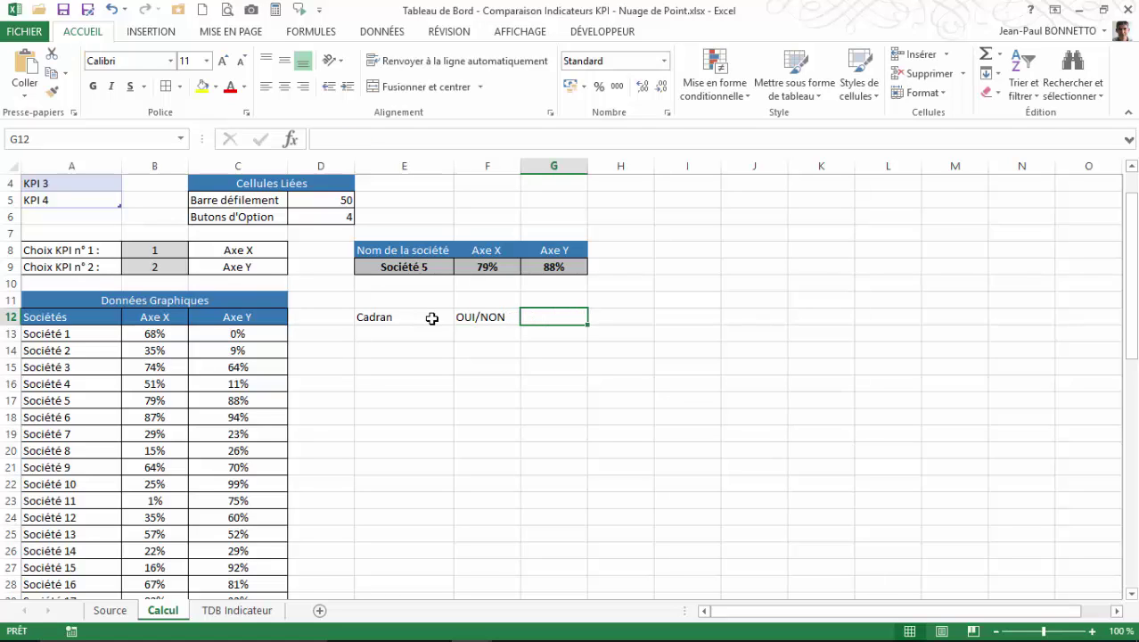
Continue the header row with N° Ligne in G12, Tri in H12 and Sociétés in I12.
text(N° Ligne)
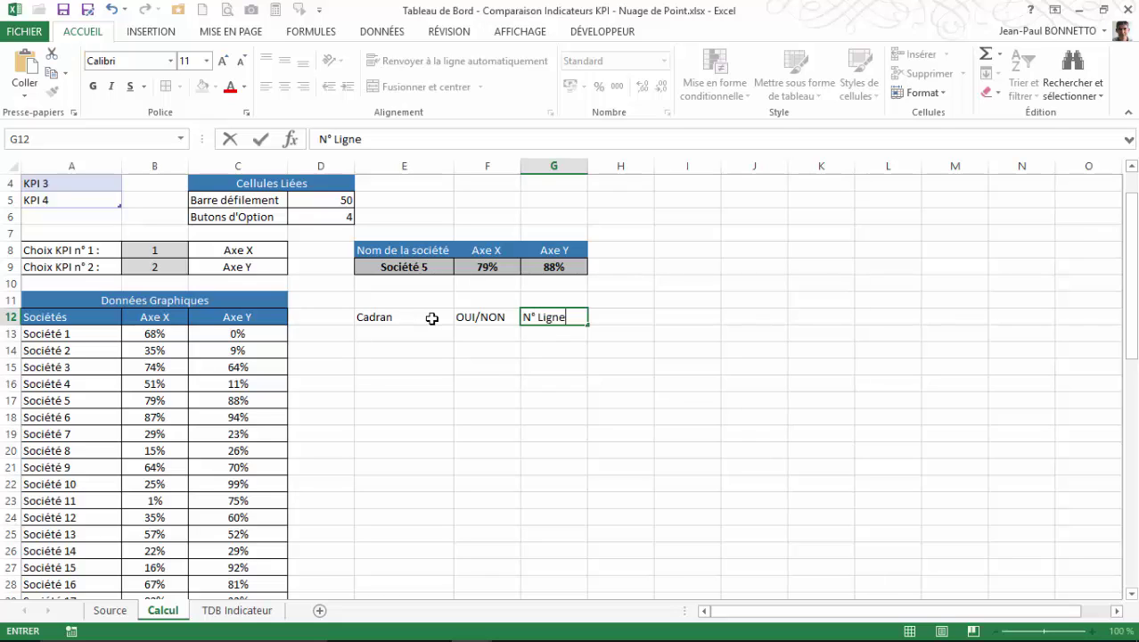
key(Tab)
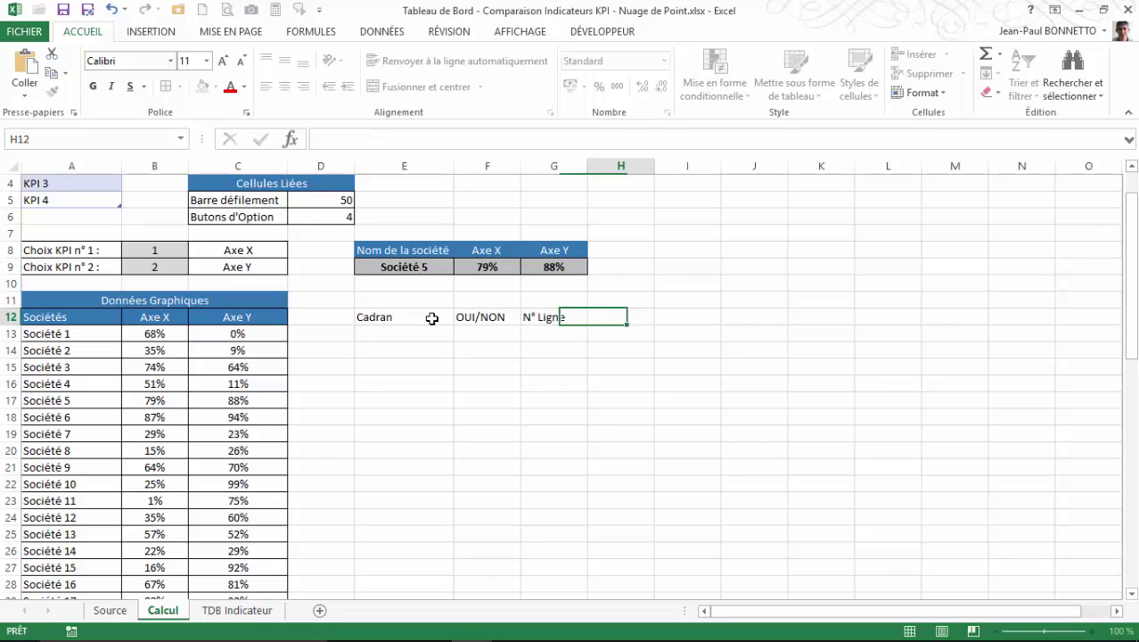
text(ri)
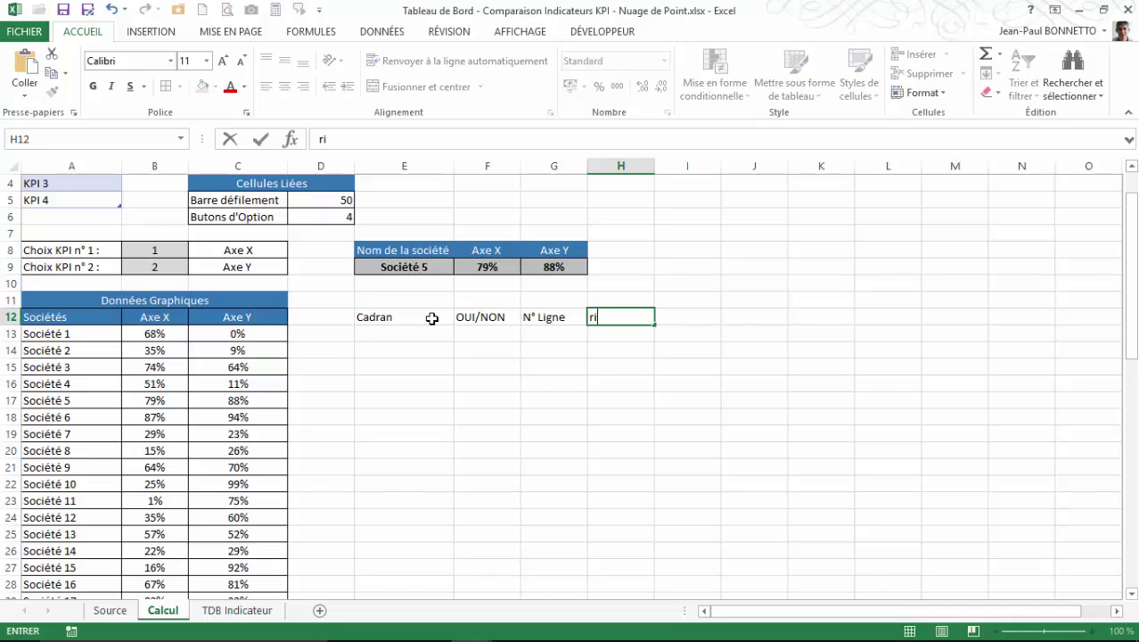
text(i)
key(Tab)
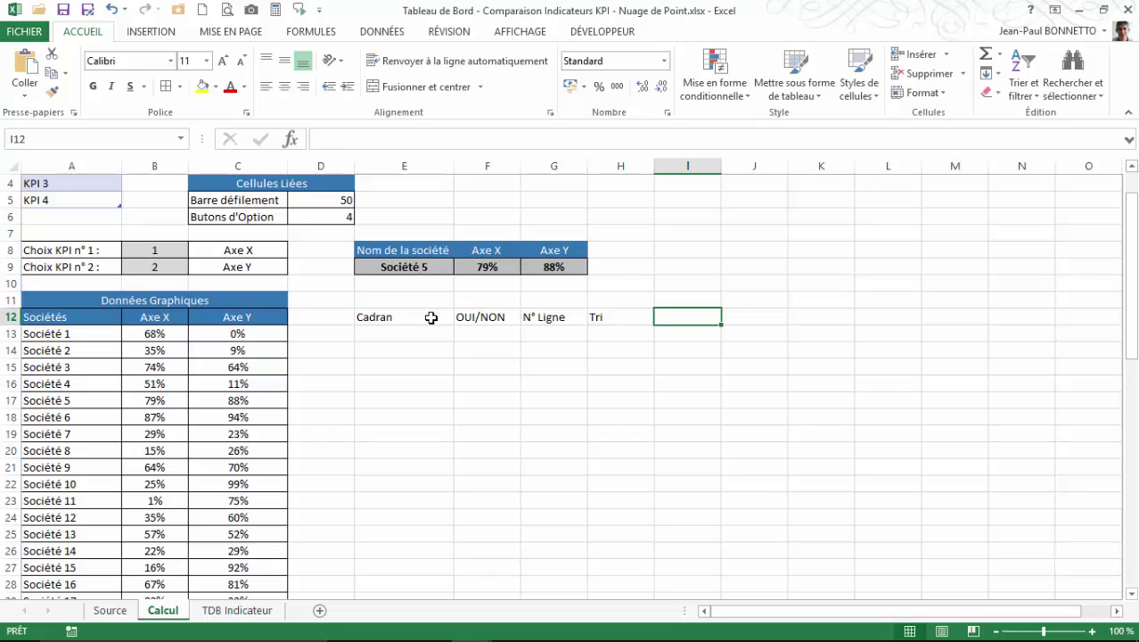
text(Sociétés)
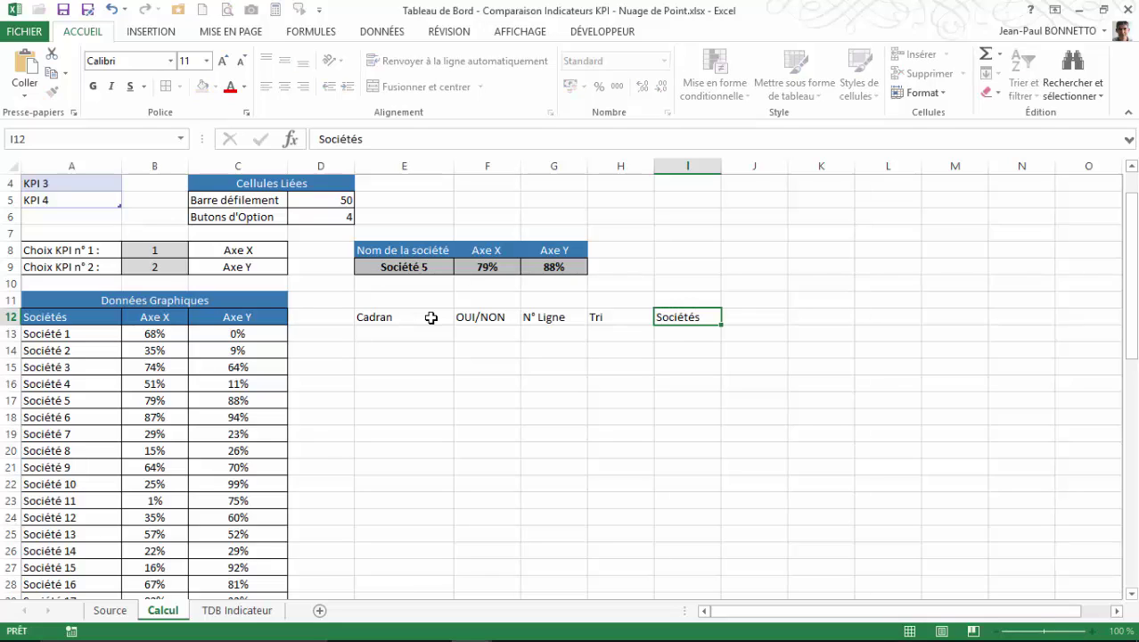
key(Tab)
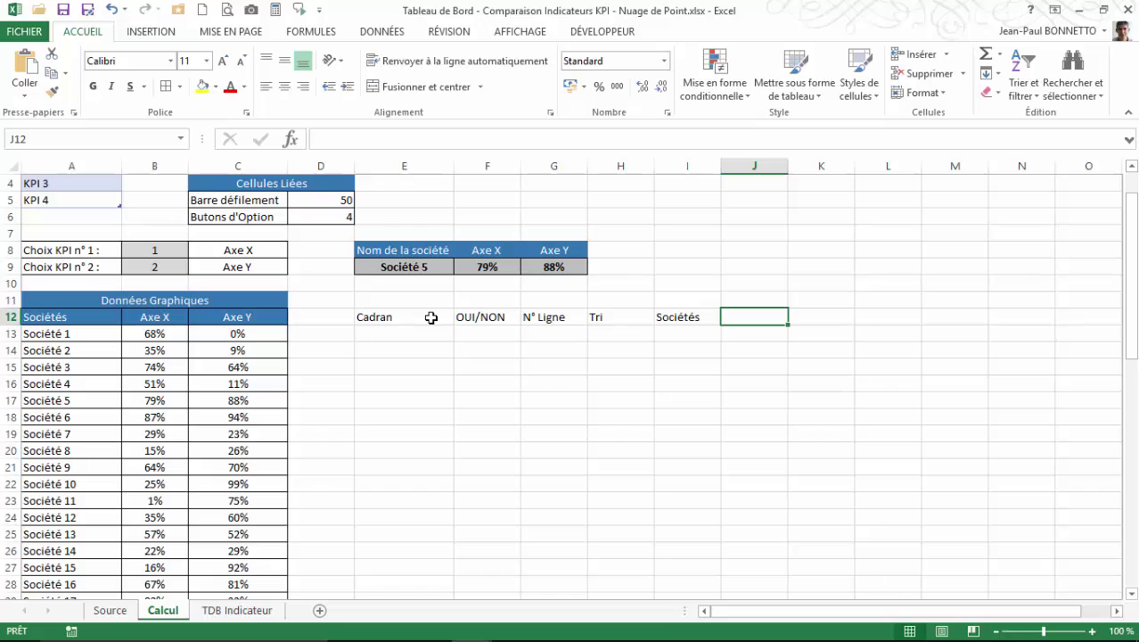
Enter the headers KPI 1, KPI 2, KPI 3 and KPI 4 in cells J12 to M12.
text(KPI 1)
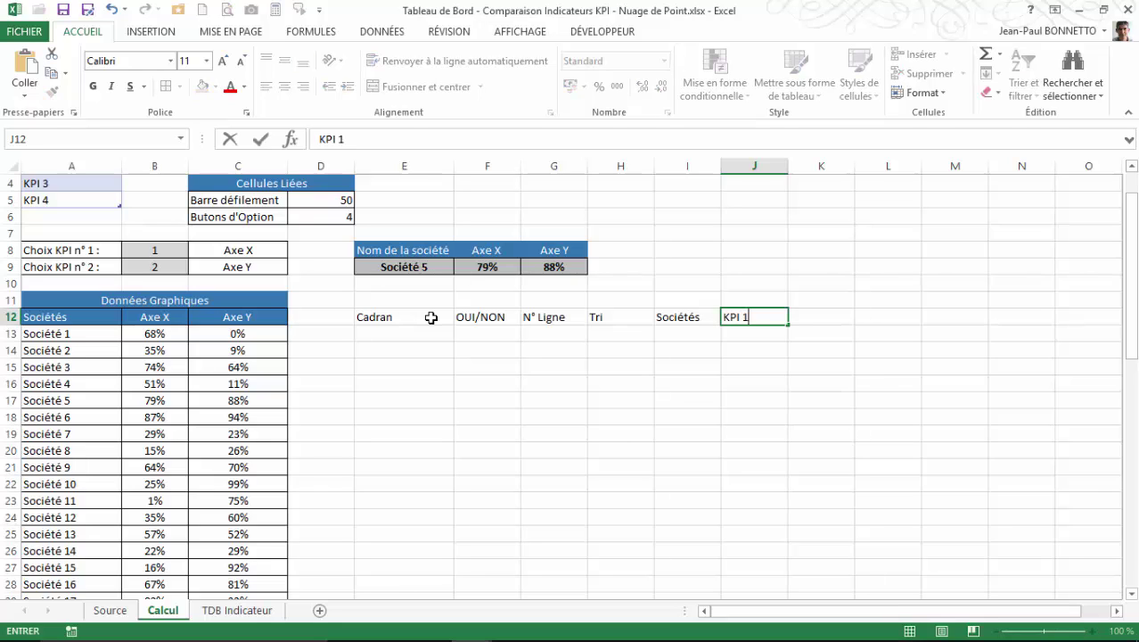
key(Tab)
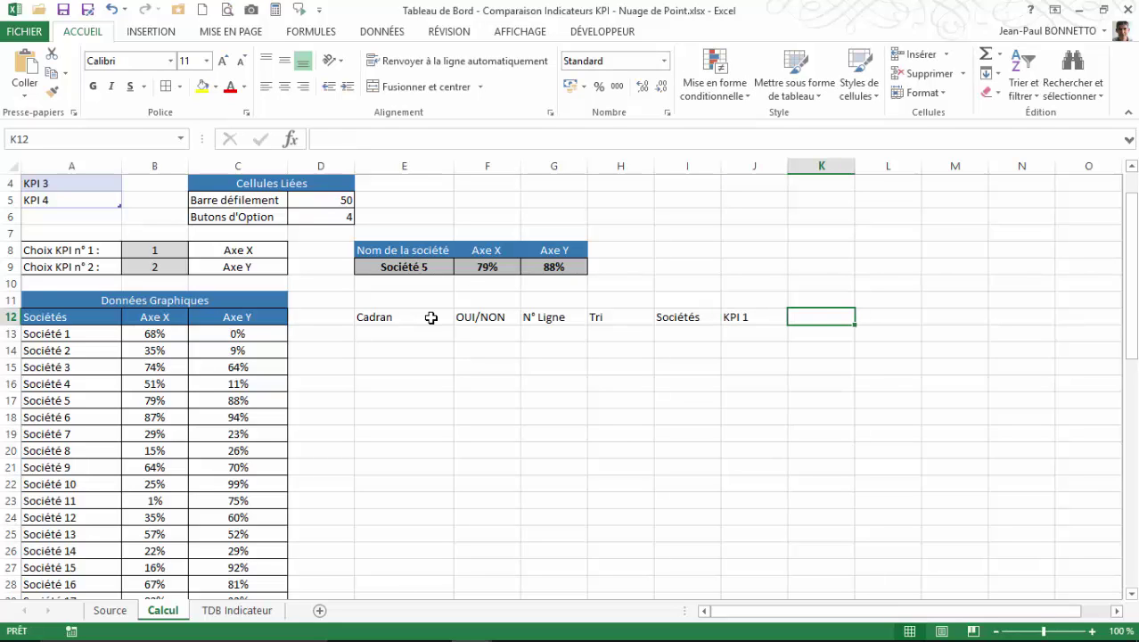
text(KPI 2)
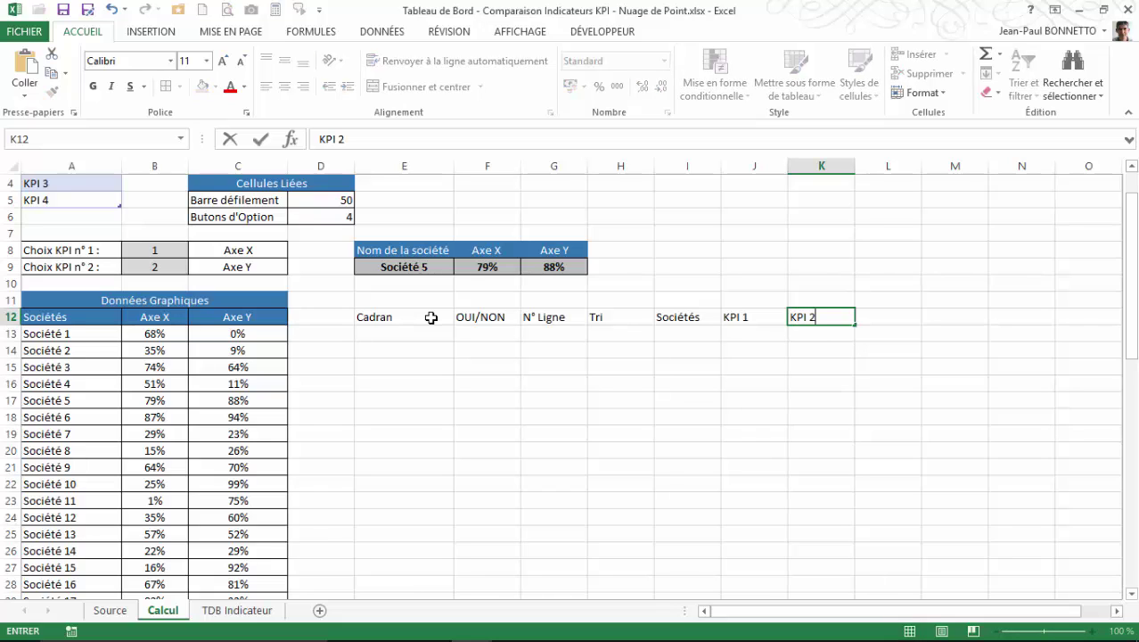
key(Tab)
text(KPI )
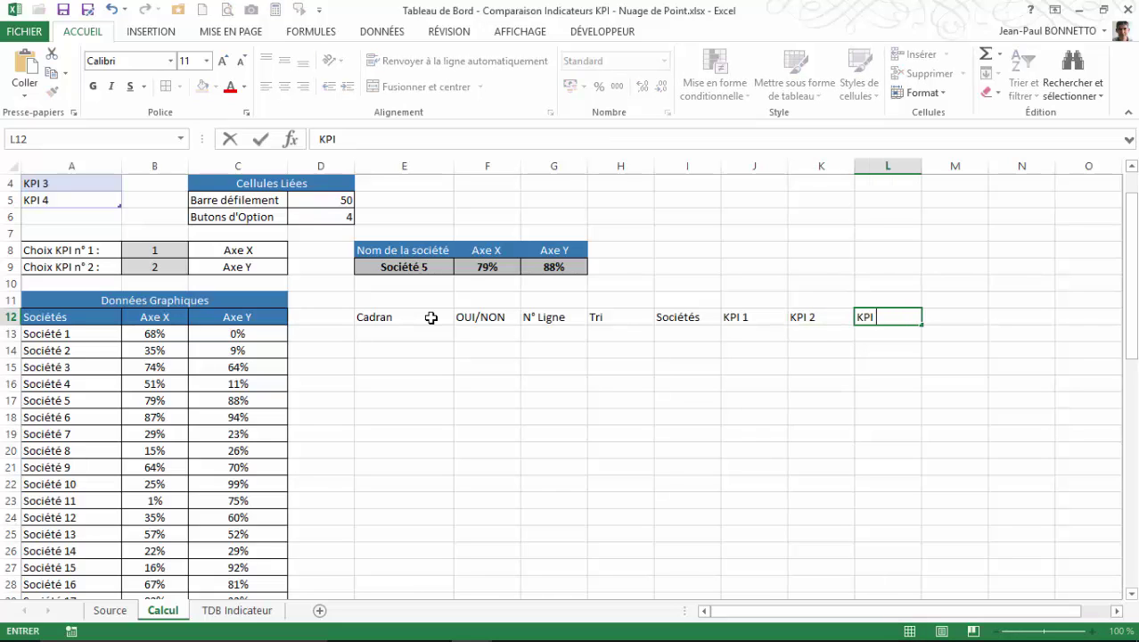
text(3)
key(Tab)
text(KP)
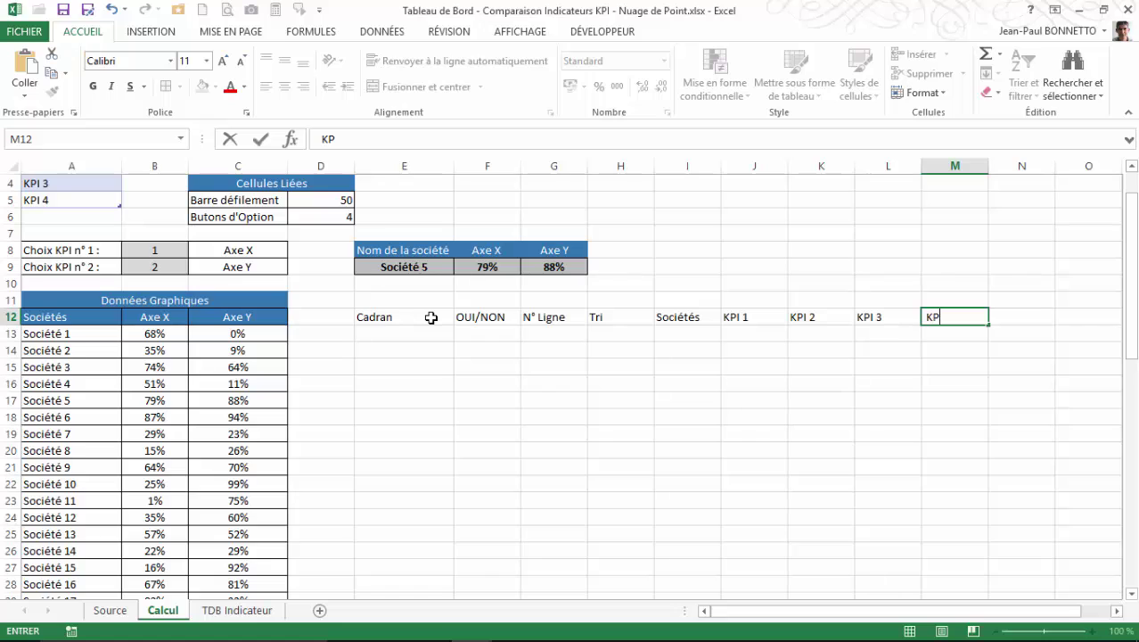
text(I 4)
key(Return)
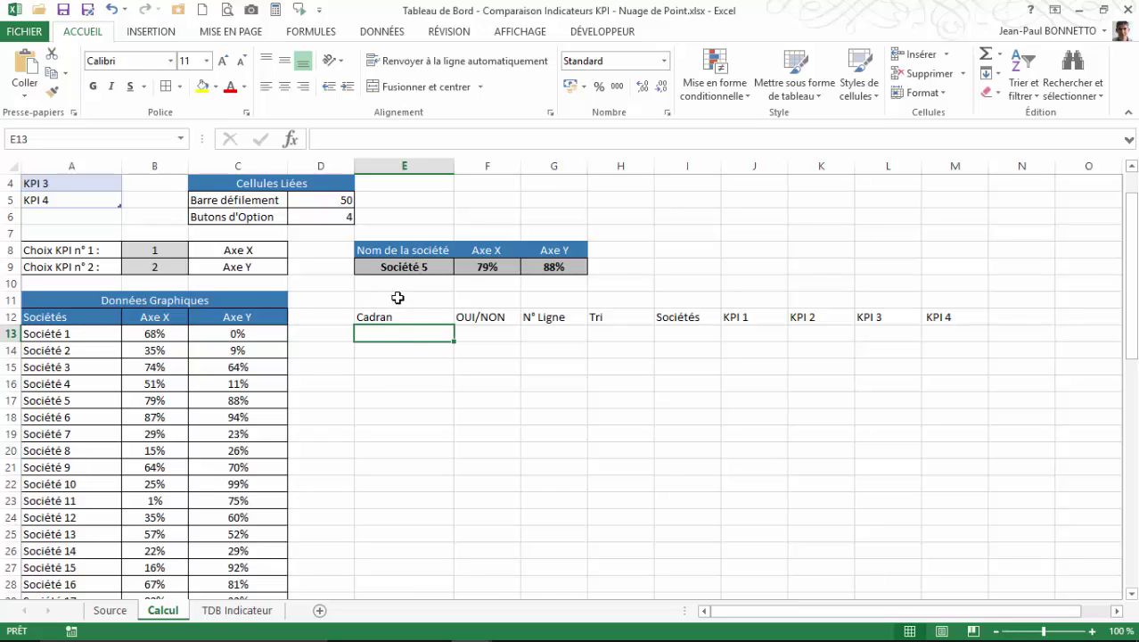
Copy the blue header formatting of the Axe Y cell C12 onto the new headers in E12:M12.
click(234, 316)
click(50, 92)
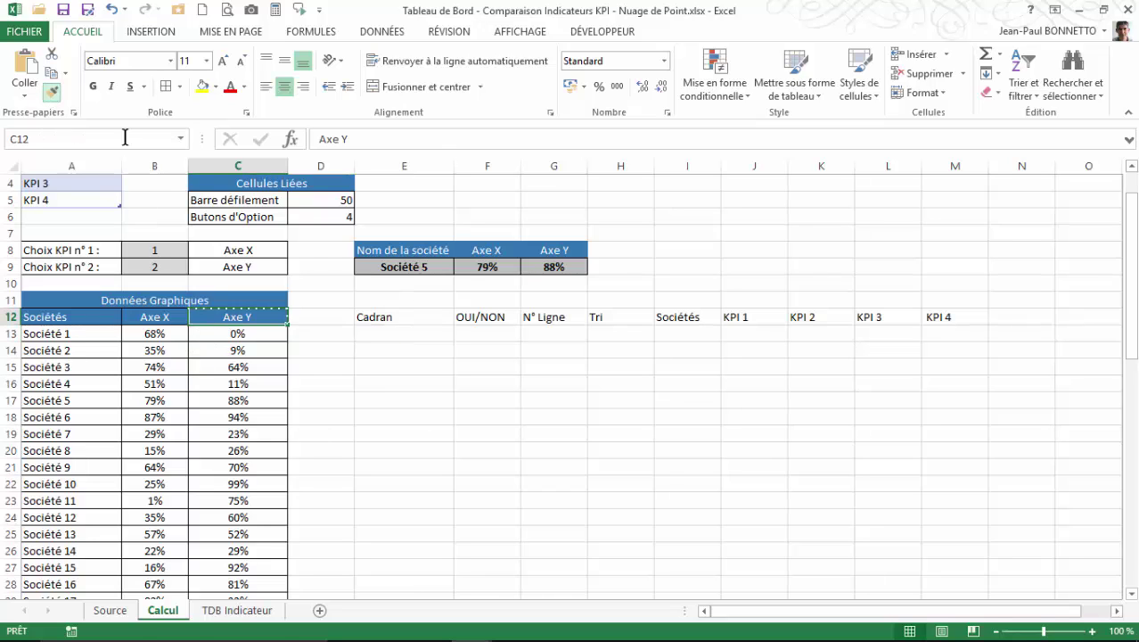
mouse_move(373, 317)
mouse_down()
mouse_move(701, 339)
mouse_move(950, 318)
mouse_up()
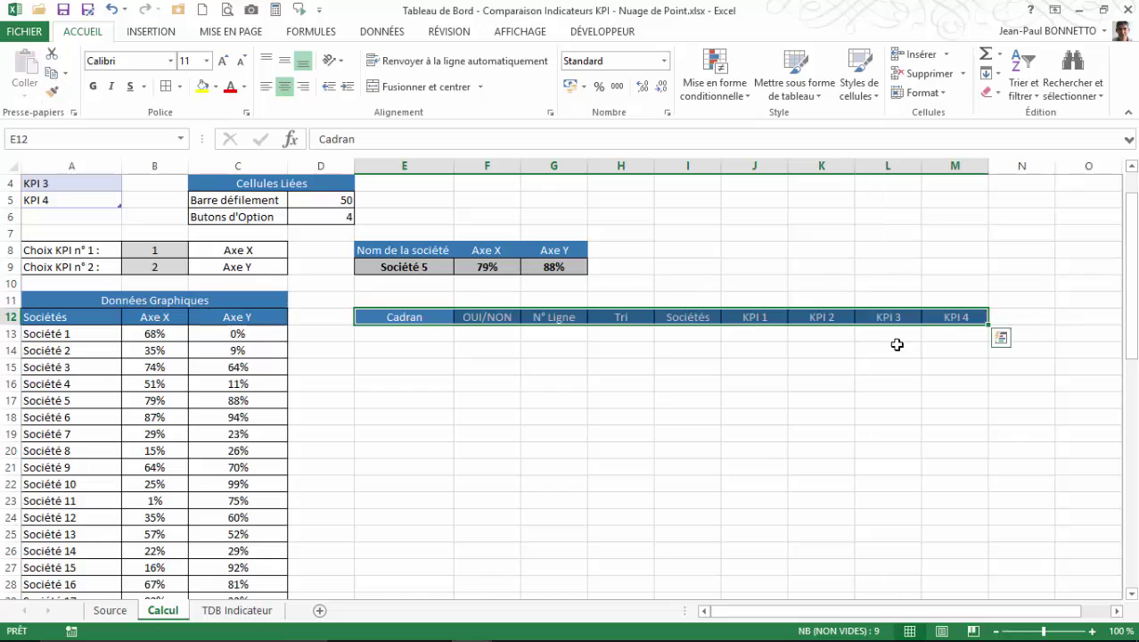
click(417, 333)
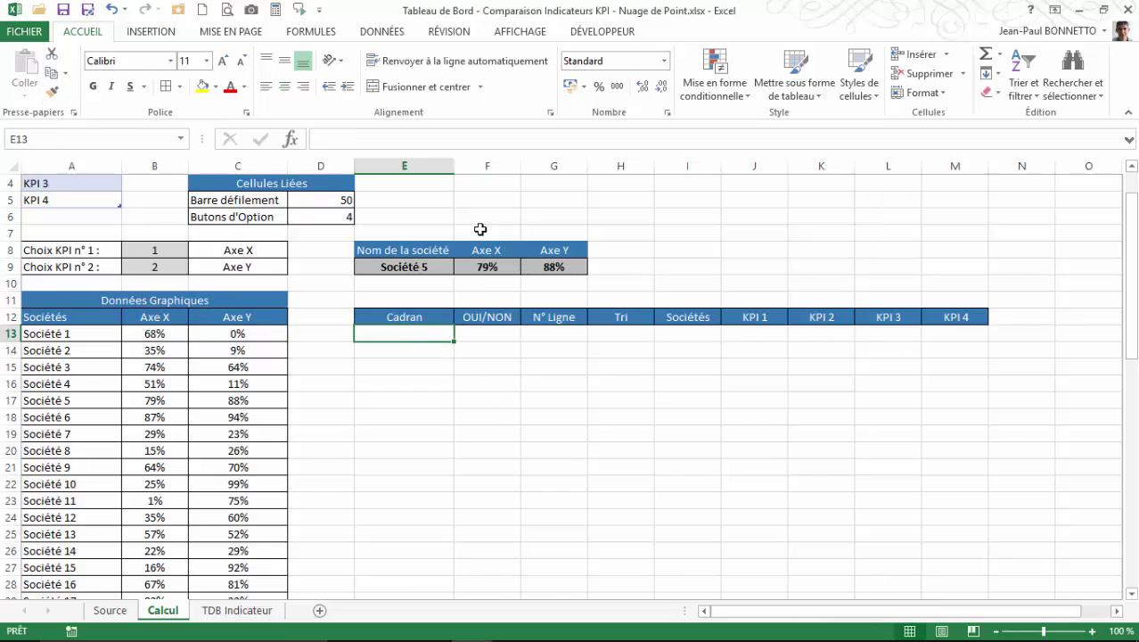
Review the new header row and the company list with its Axe X values on the Calcul sheet.
drag(453, 165, 449, 174)
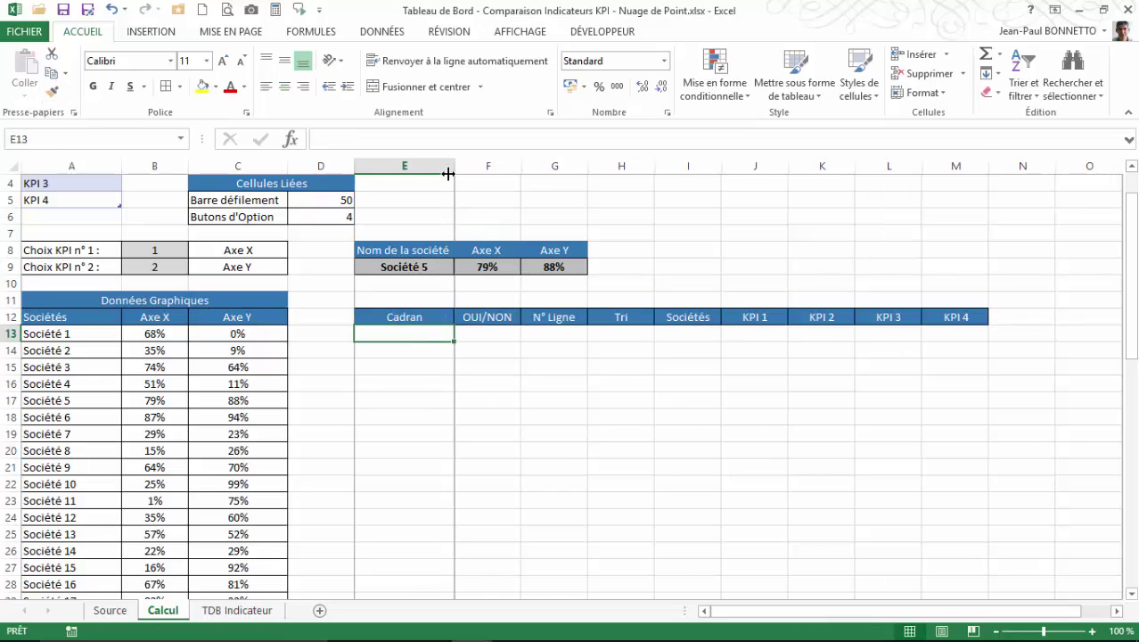
click(406, 366)
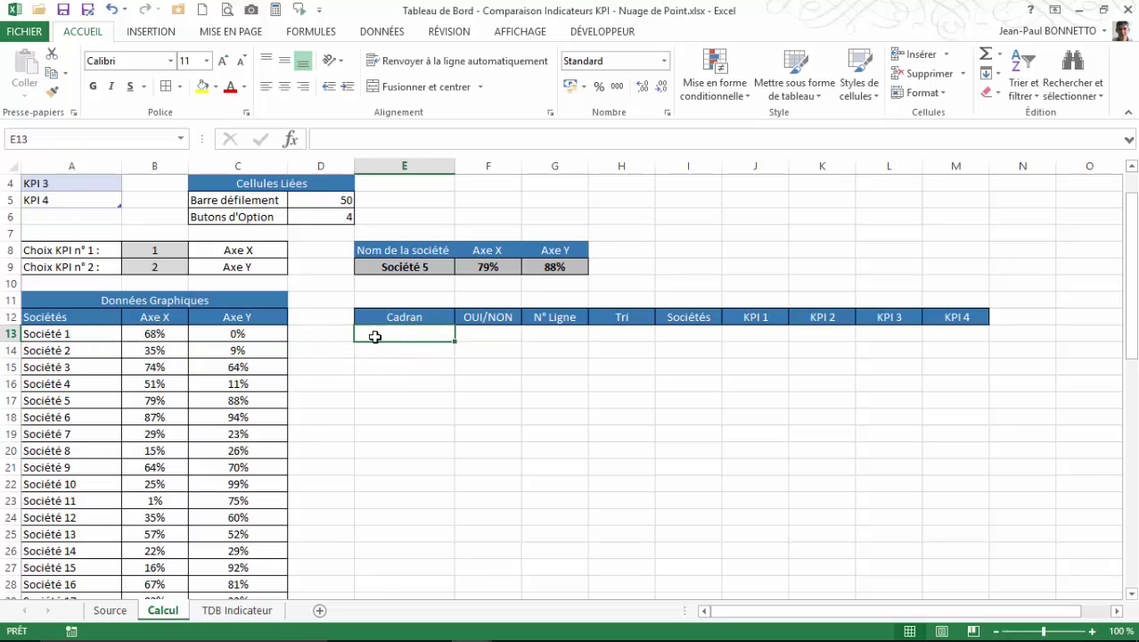
drag(372, 317, 941, 319)
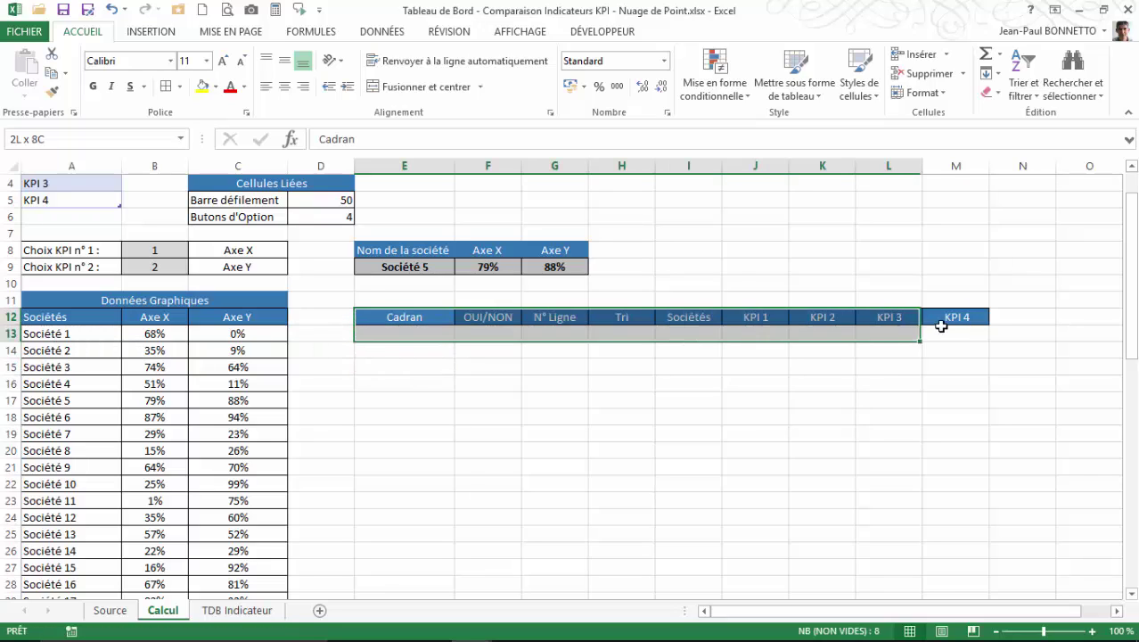
click(367, 334)
scroll(410, 344, down, 13)
scroll(410, 343, up, 14)
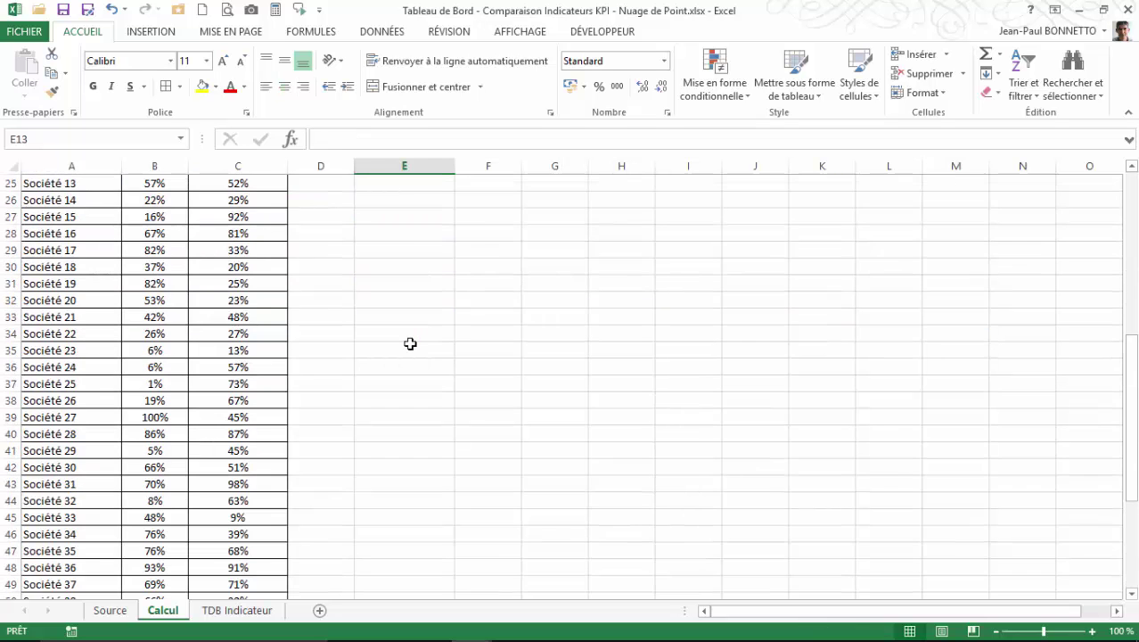
click(68, 386)
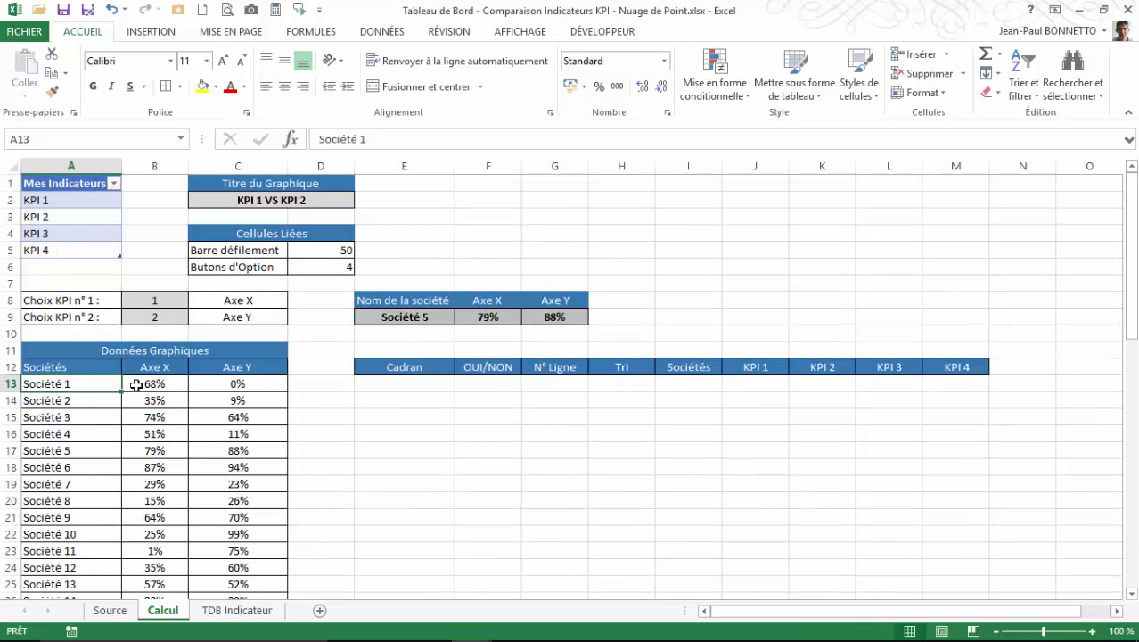
click(141, 384)
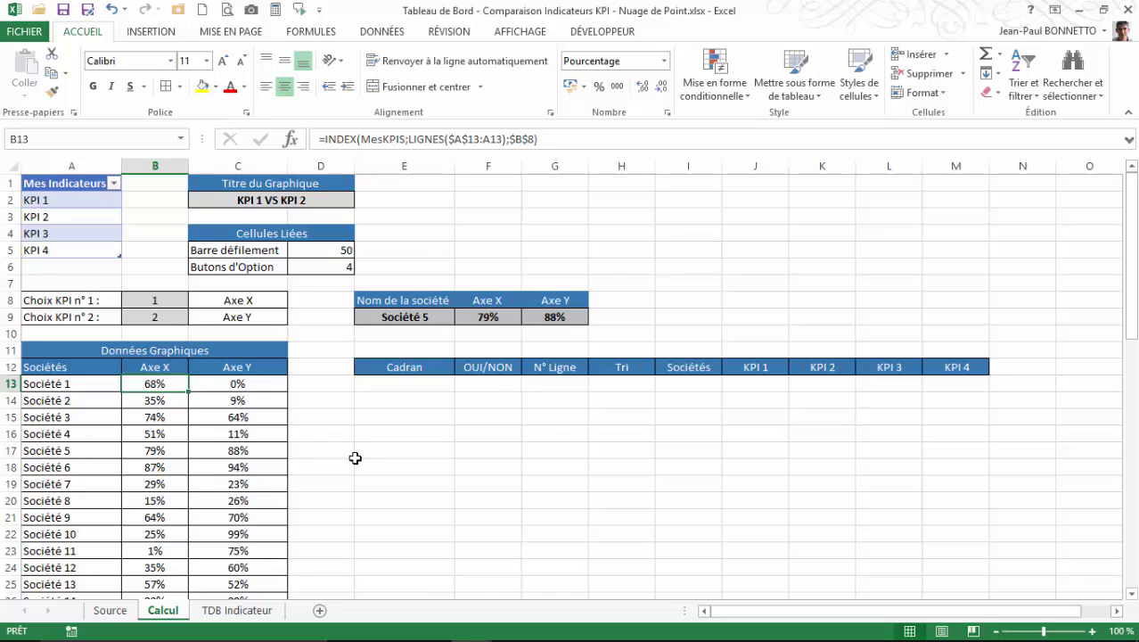
click(400, 386)
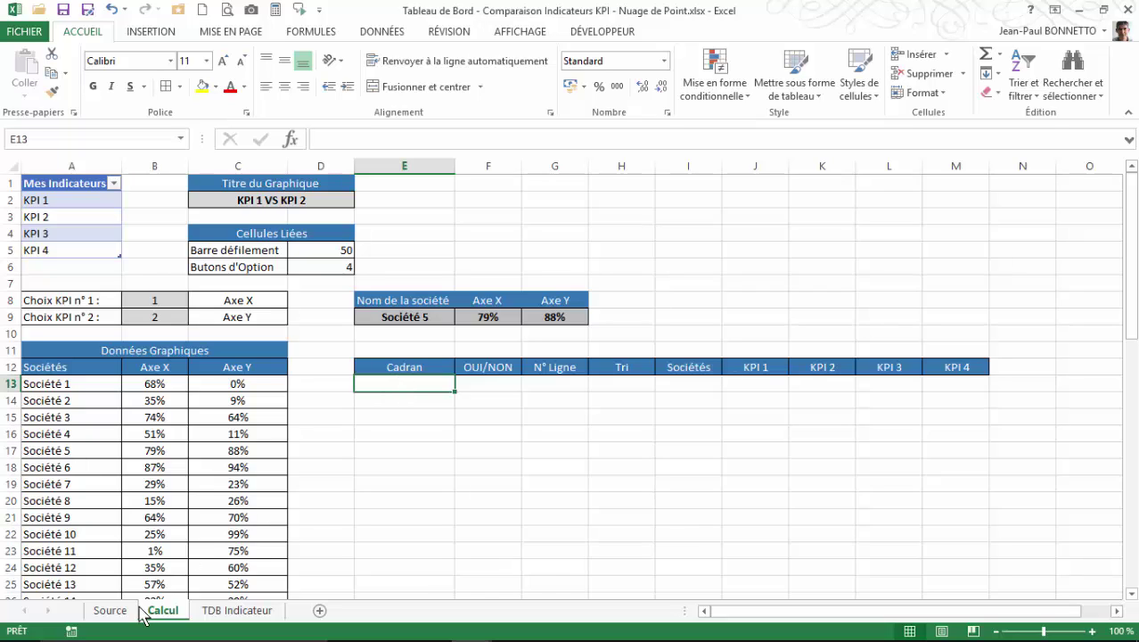
Test the Haut Gauche and Haut Droite options on TDB Indicateur, checking the Butons d'Option linked cell D6 on Calcul.
click(236, 610)
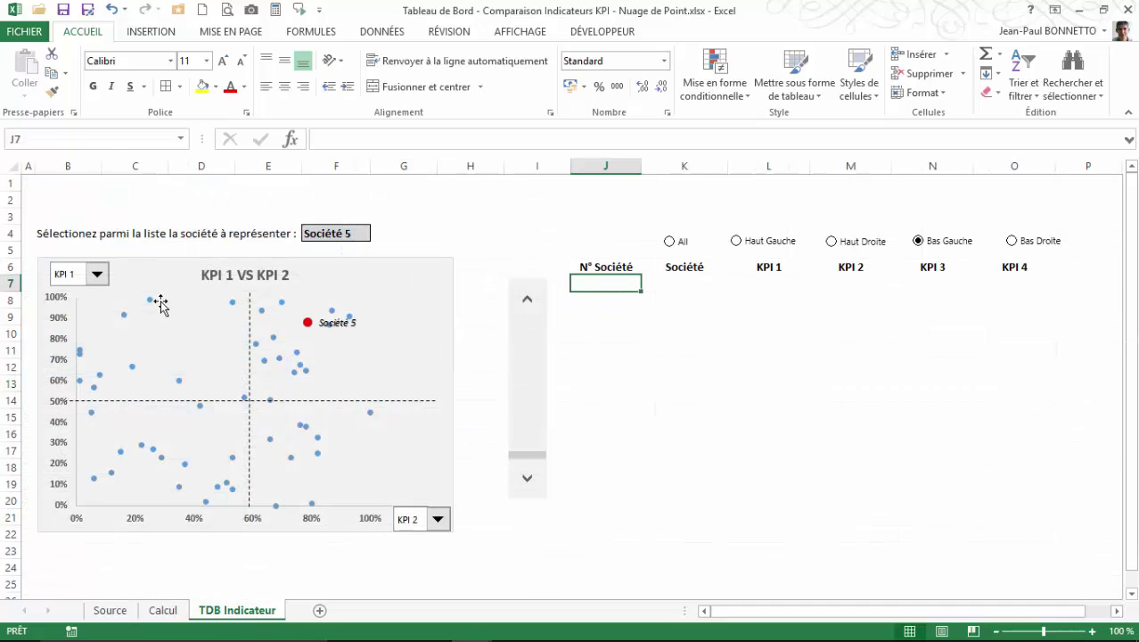
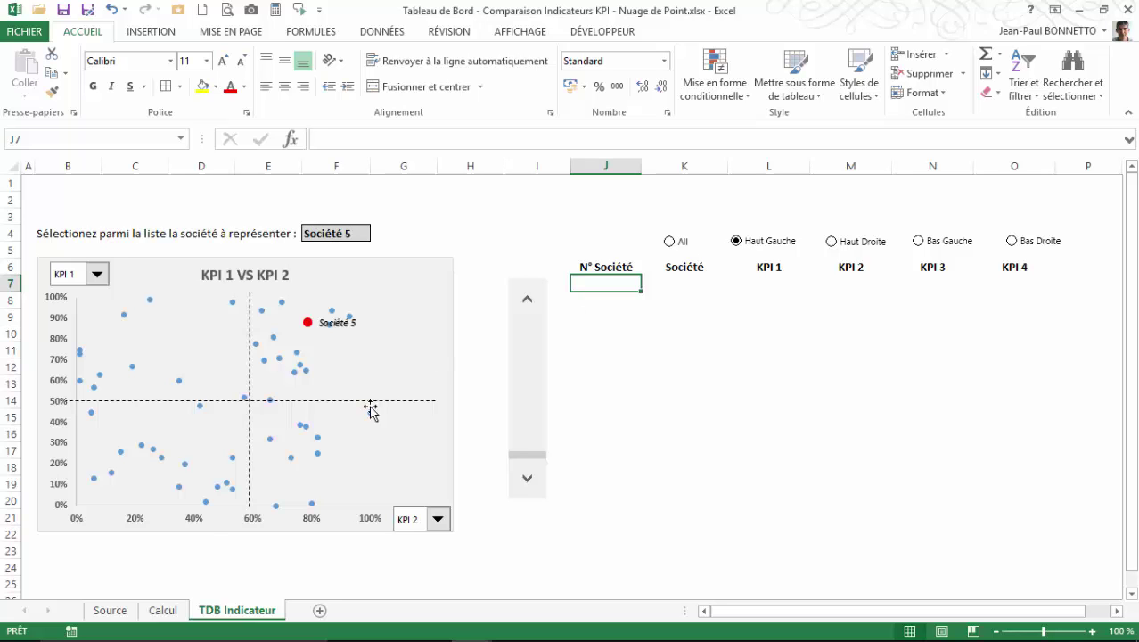
click(162, 610)
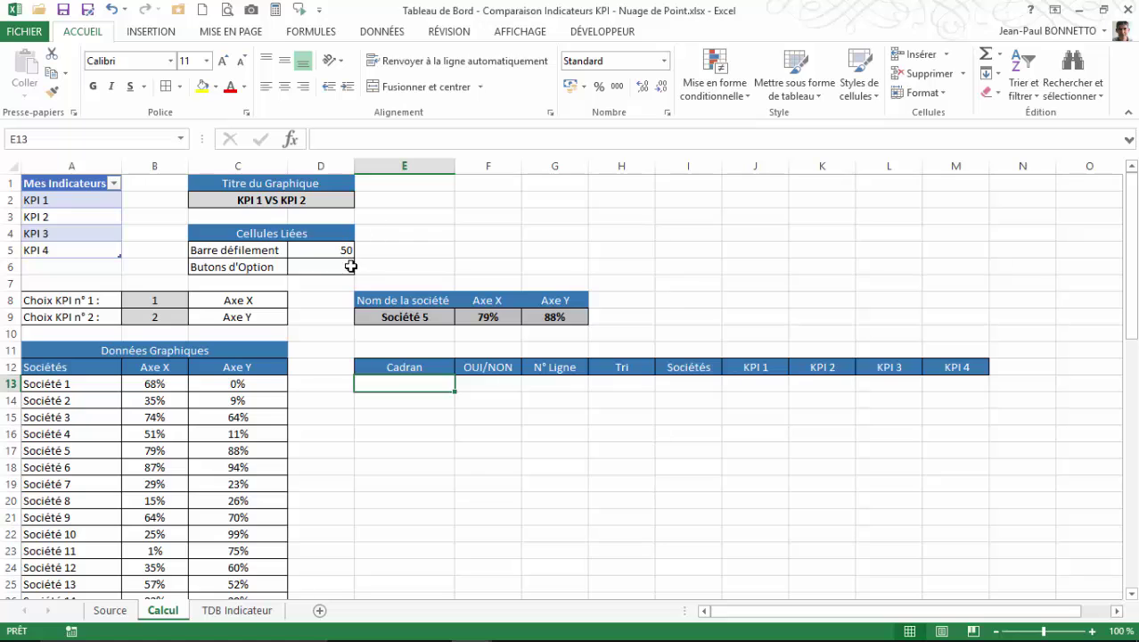
click(350, 266)
click(123, 613)
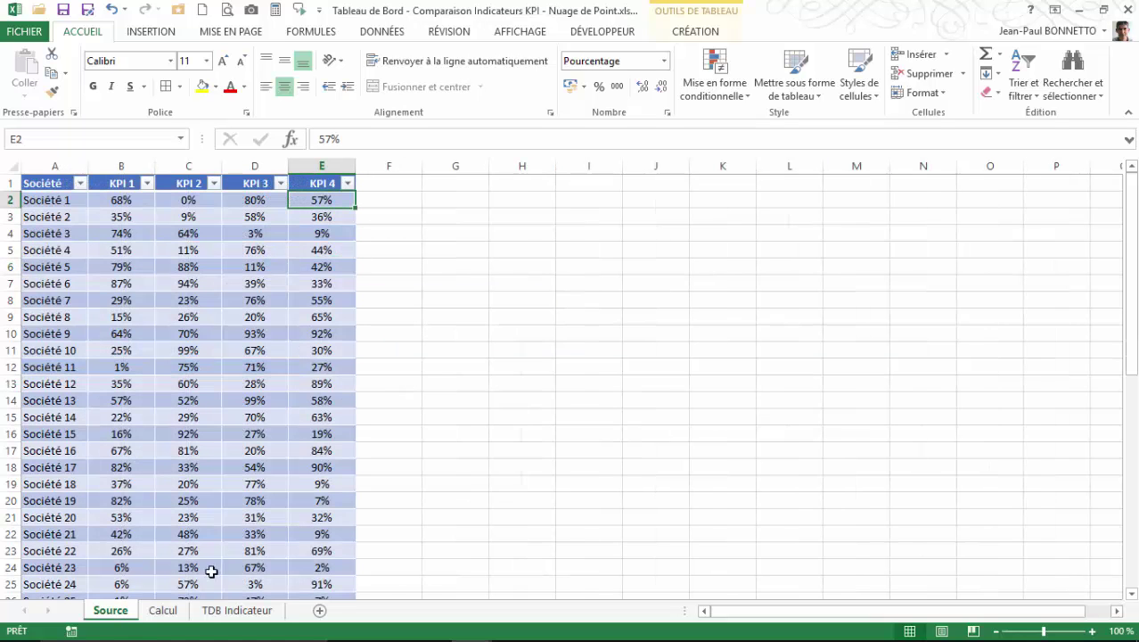
click(236, 611)
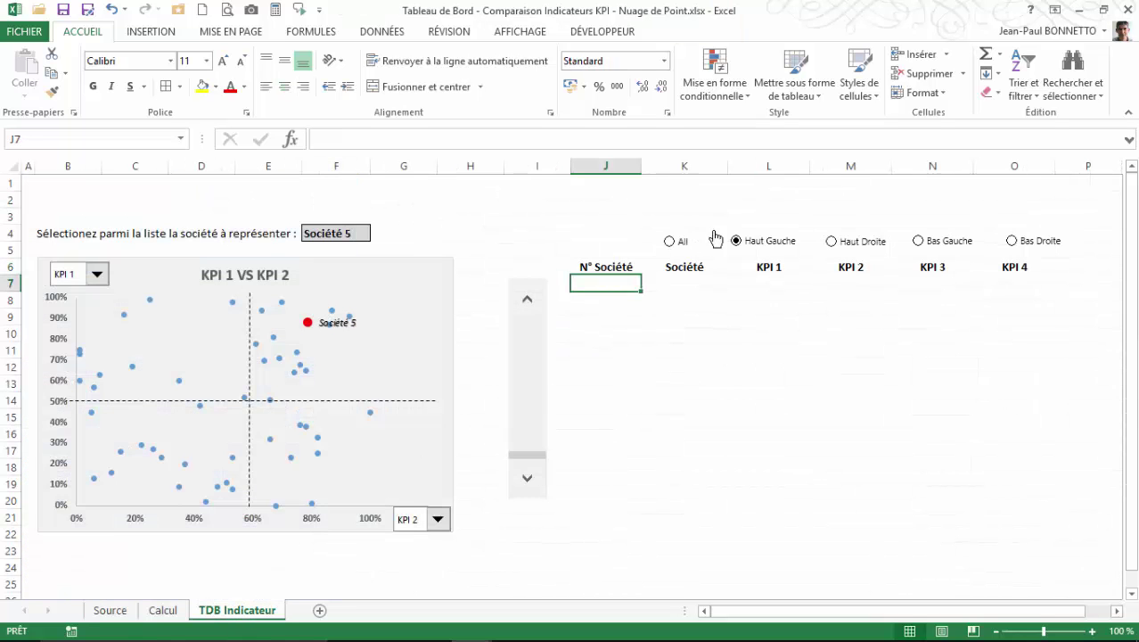
click(831, 242)
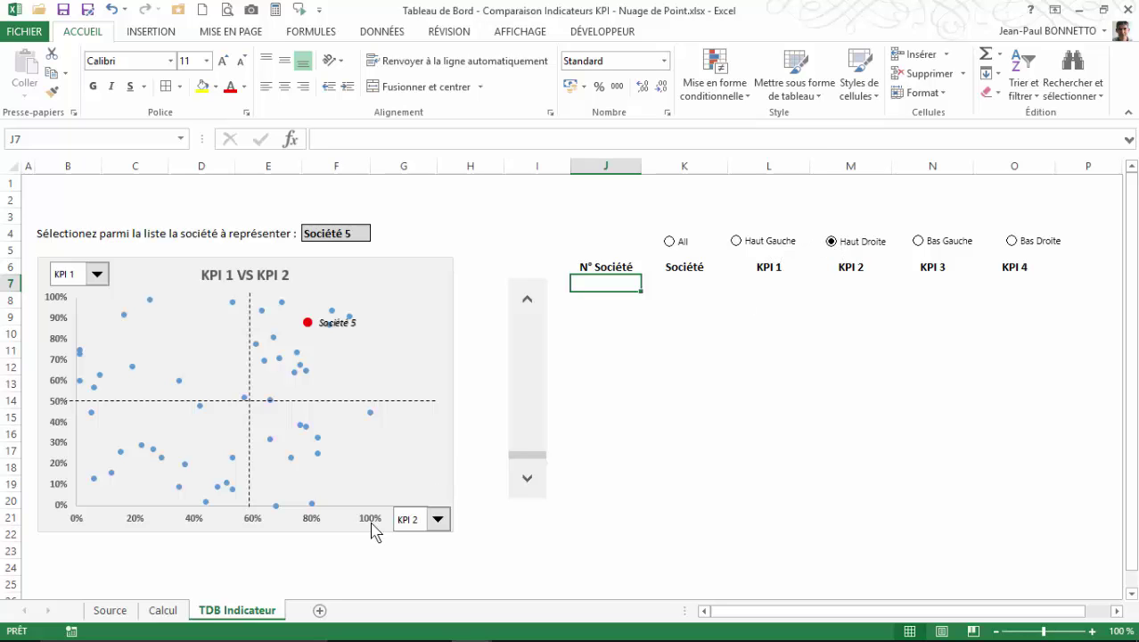
click(162, 612)
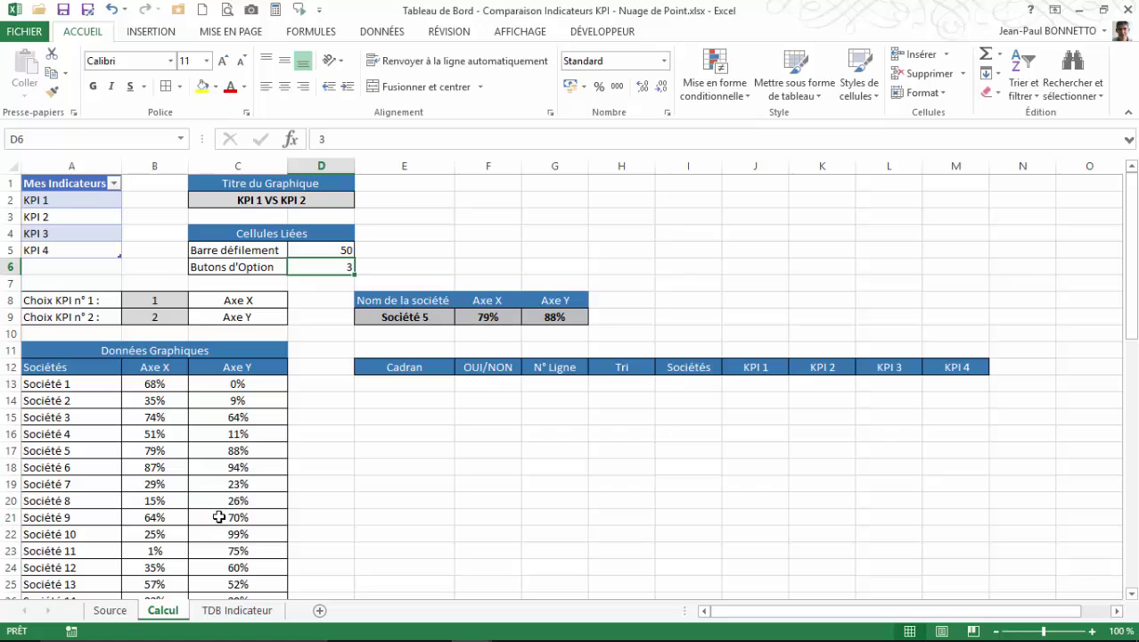
Test the Bas Gauche and Bas Droite options on the dashboard, checking linked cell D6 on Calcul and comparing with the chart's quadrants.
click(237, 611)
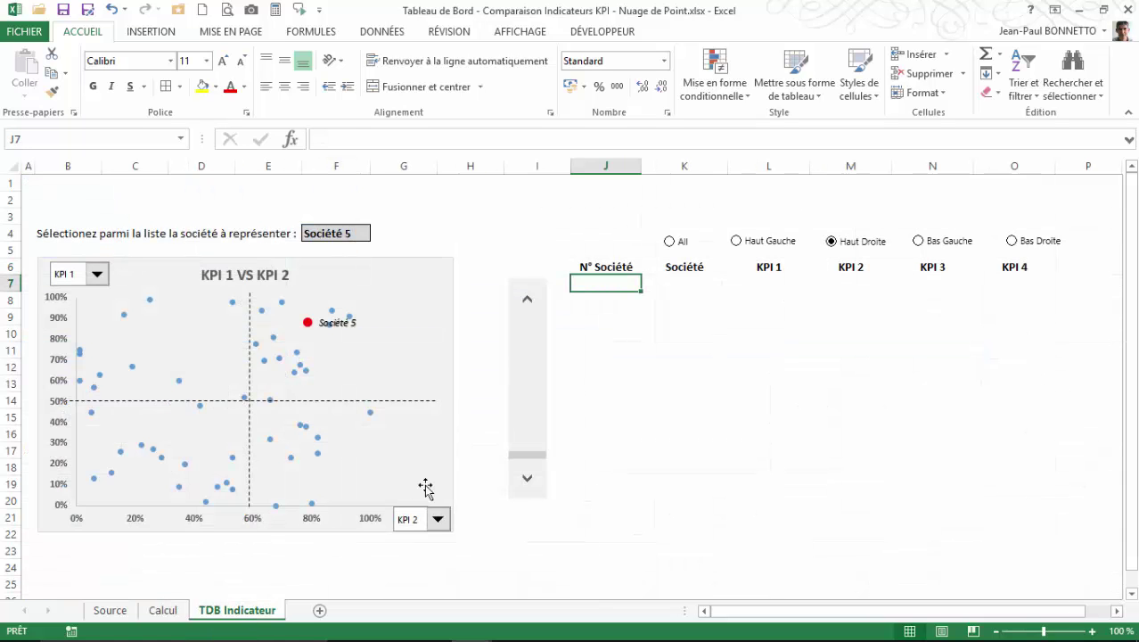
click(945, 246)
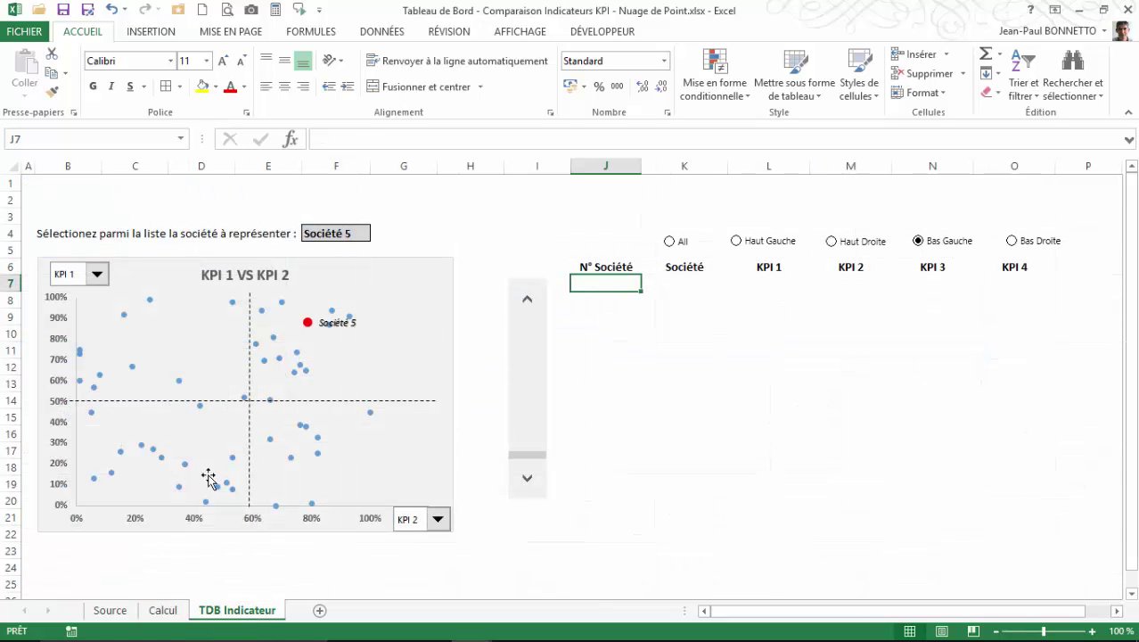
click(162, 610)
click(233, 611)
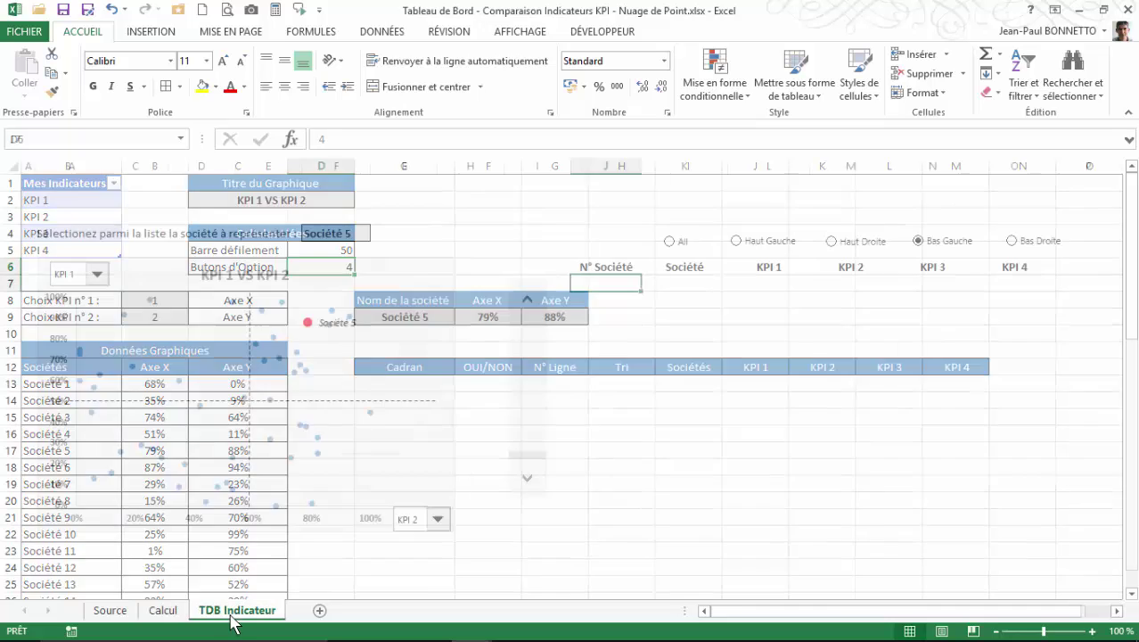
click(1036, 249)
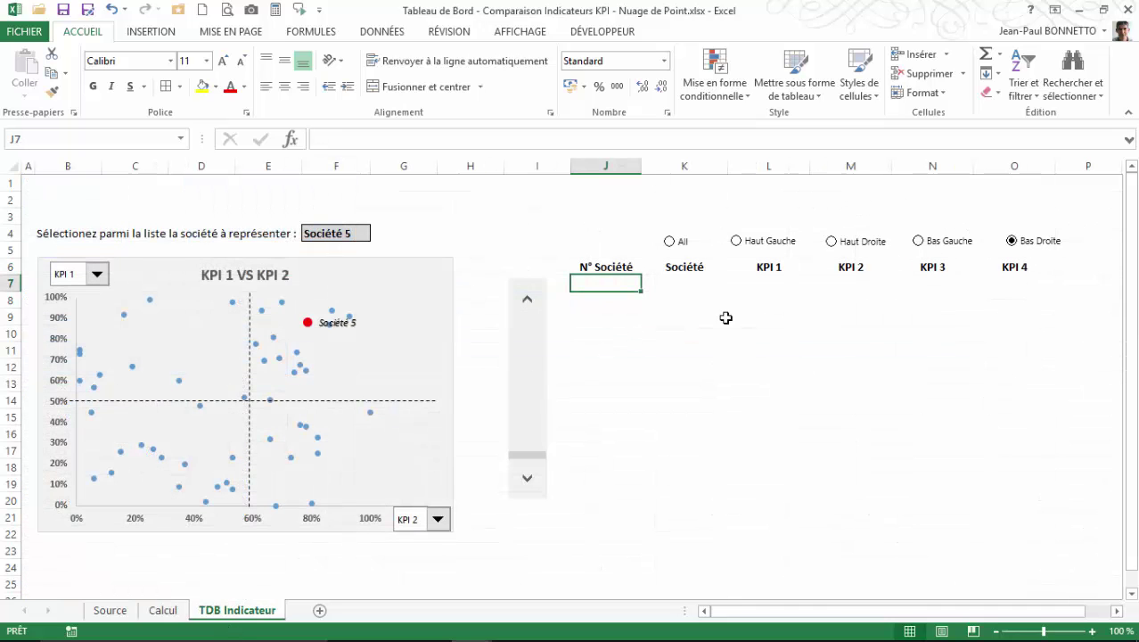
click(162, 611)
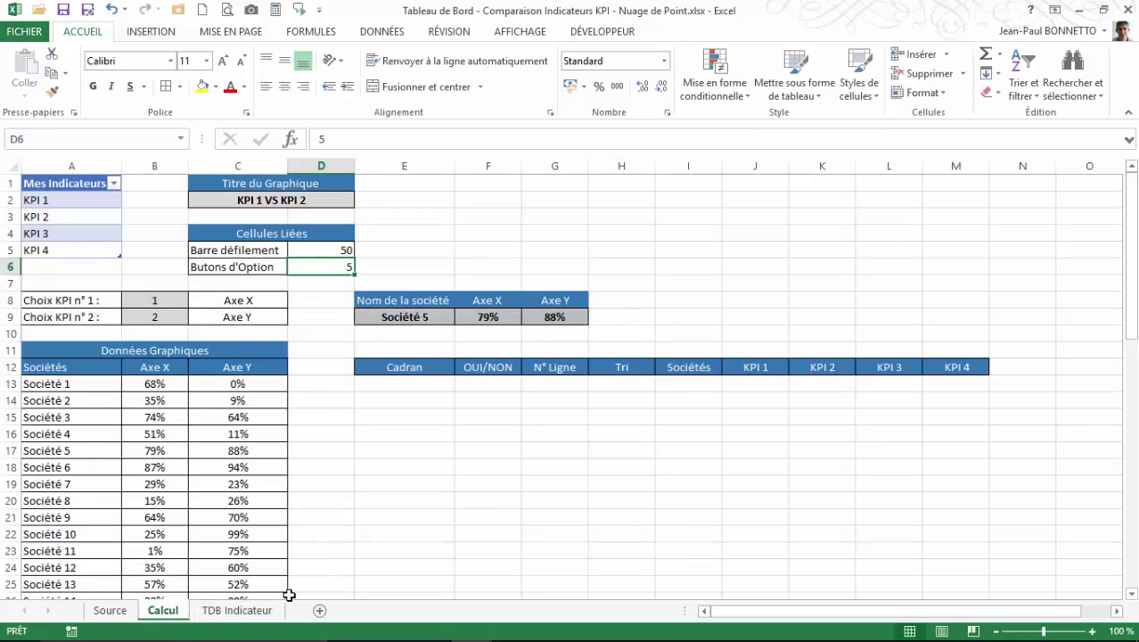
click(237, 611)
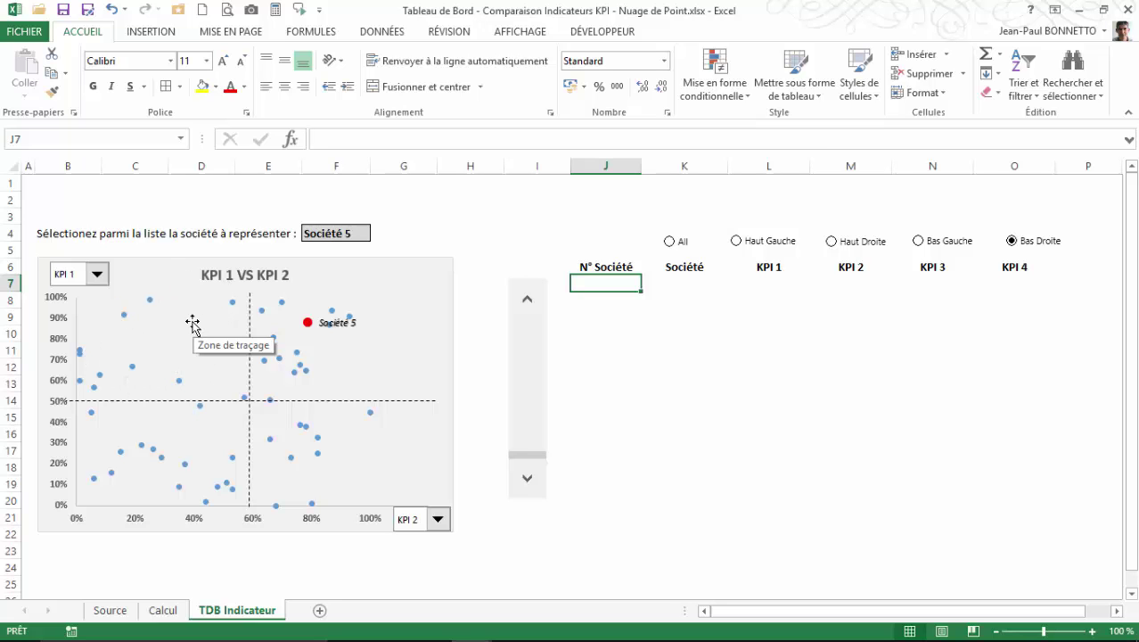
click(161, 610)
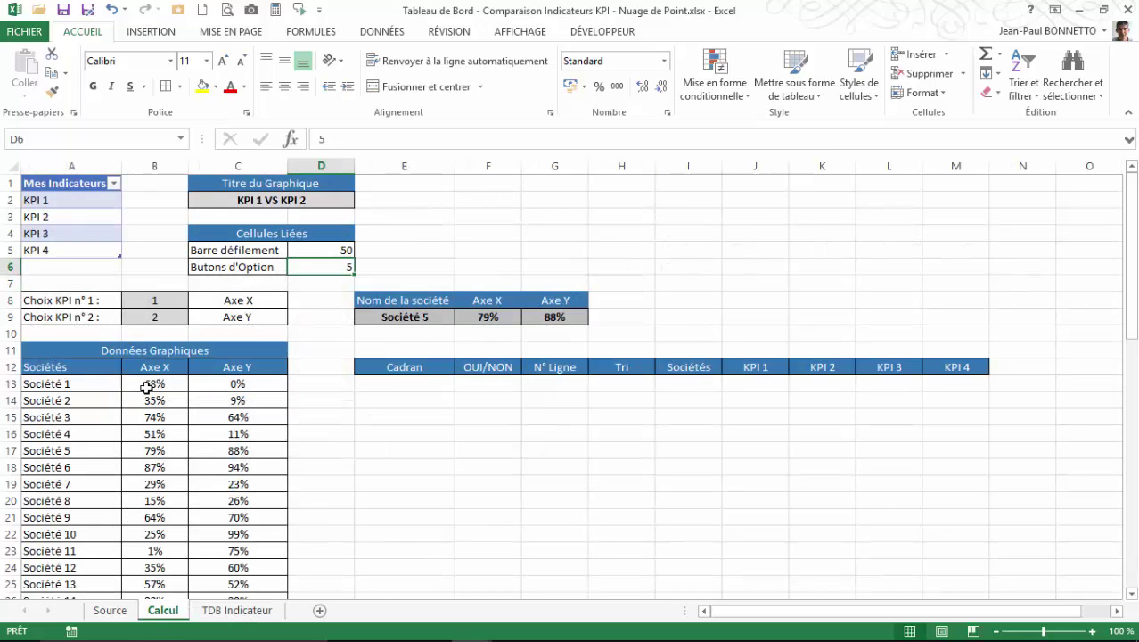
Set the maximum bound of the scatter chart's horizontal axis to 1,0 on the TDB Indicateur sheet.
key(ctrl+Page_Down)
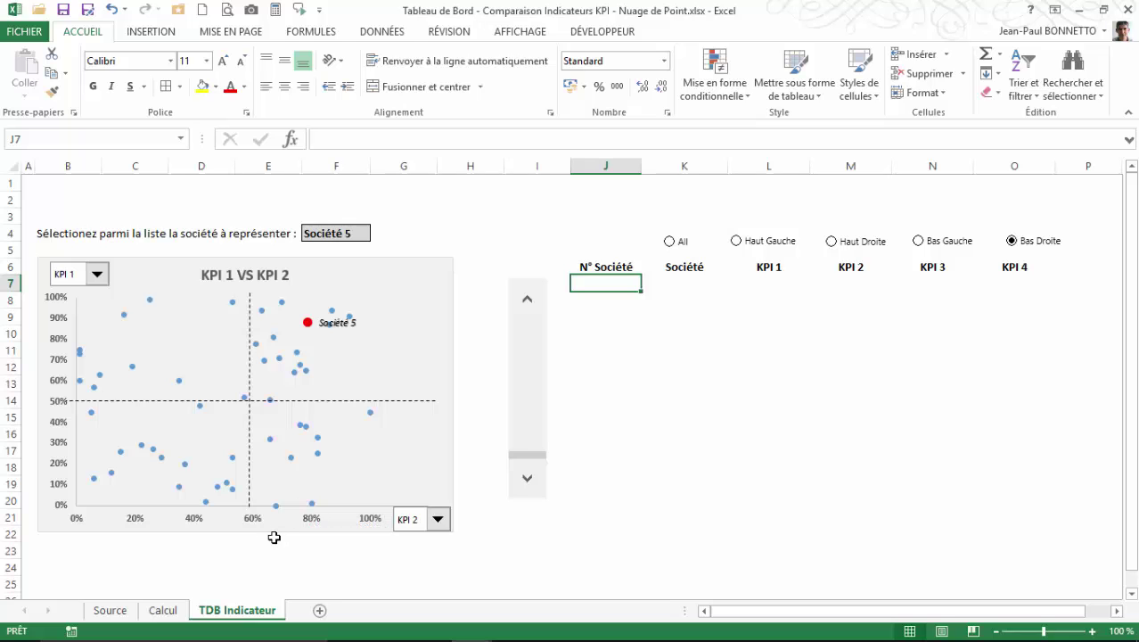
click(310, 523)
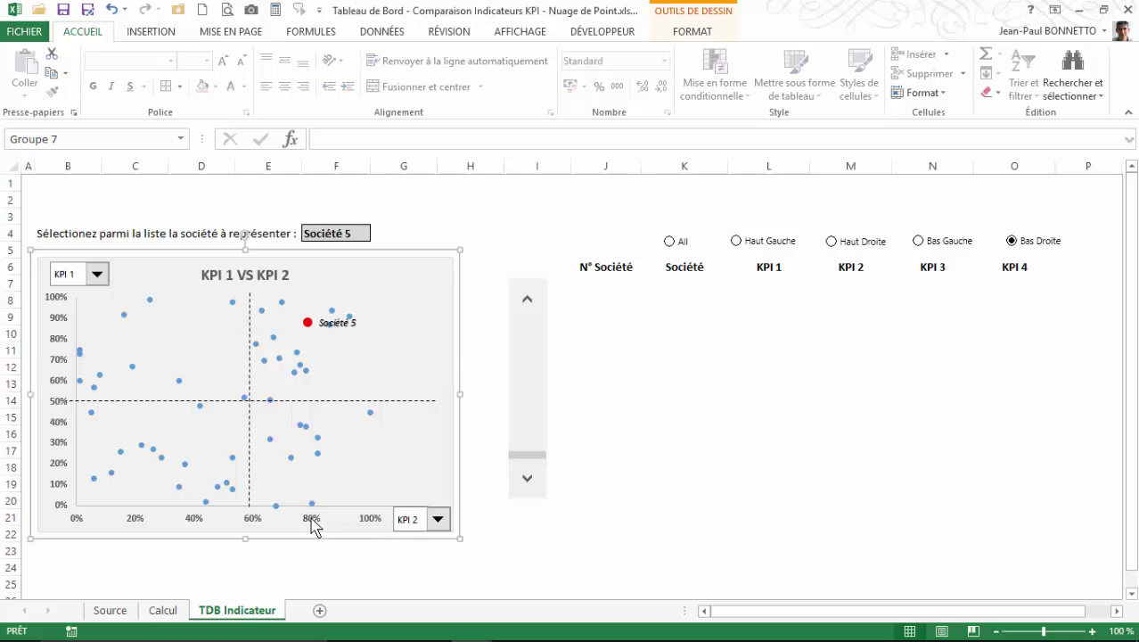
click(311, 518)
right_click(311, 517)
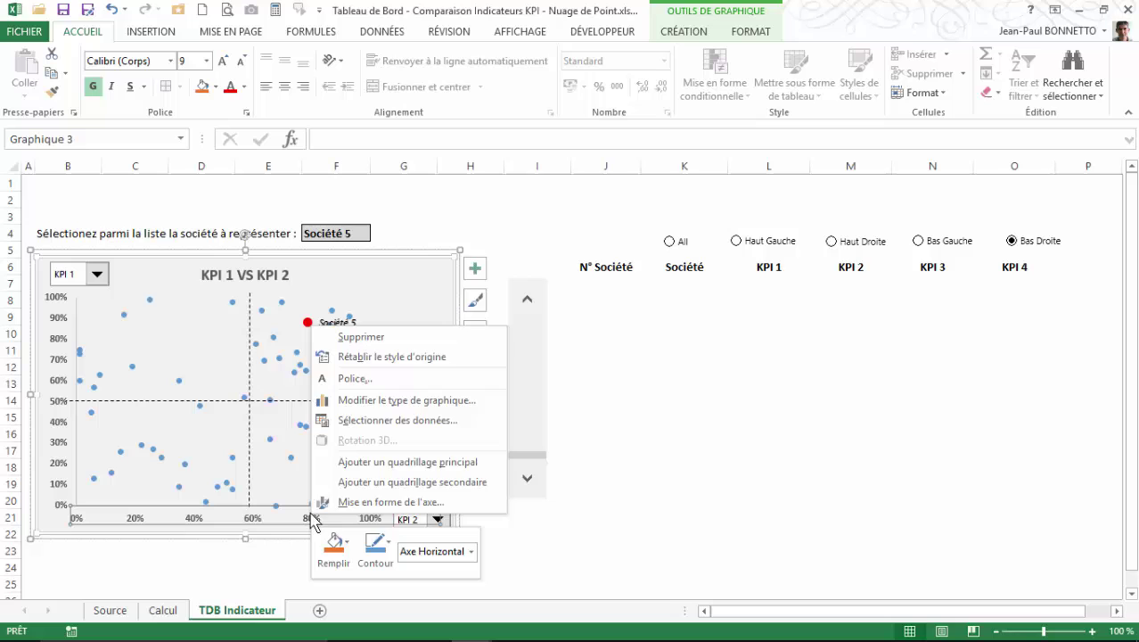
click(363, 503)
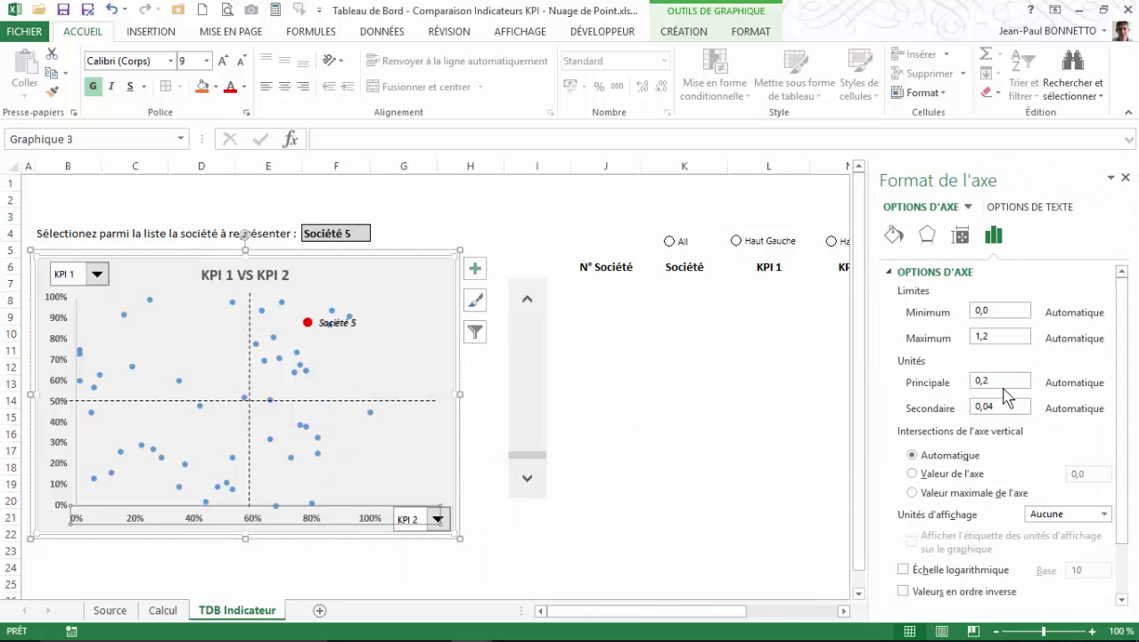
click(996, 336)
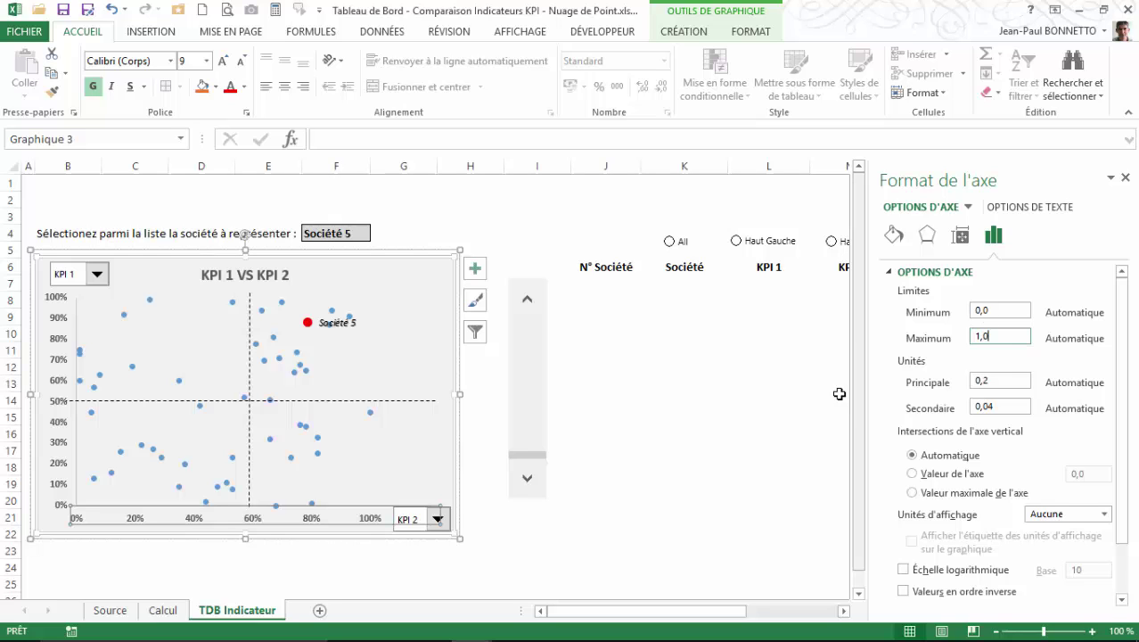
click(806, 402)
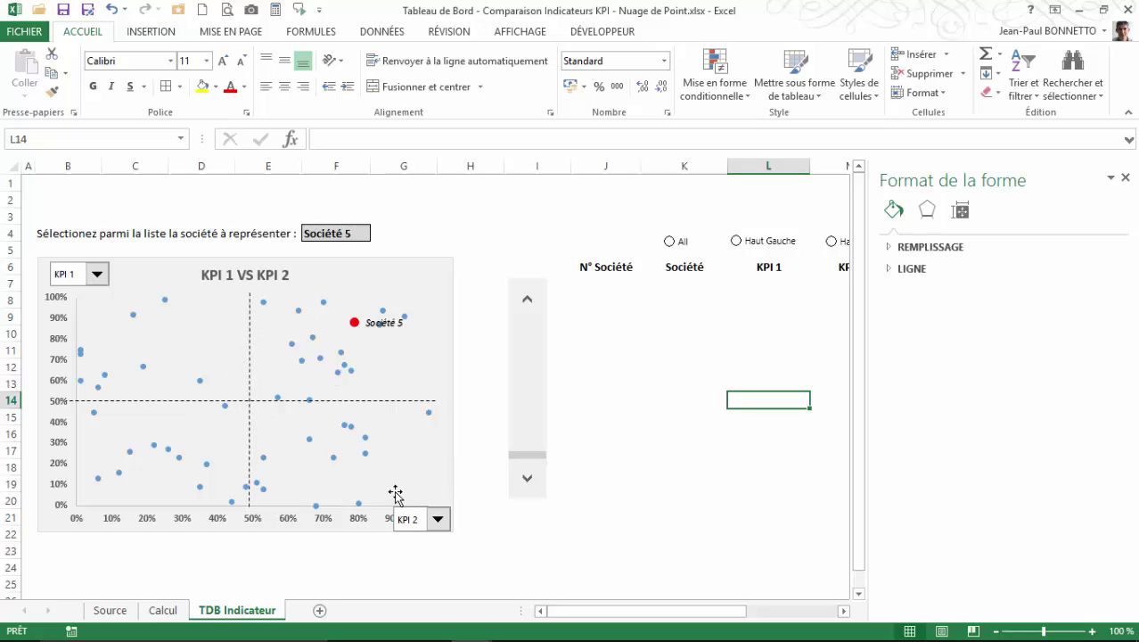
click(594, 296)
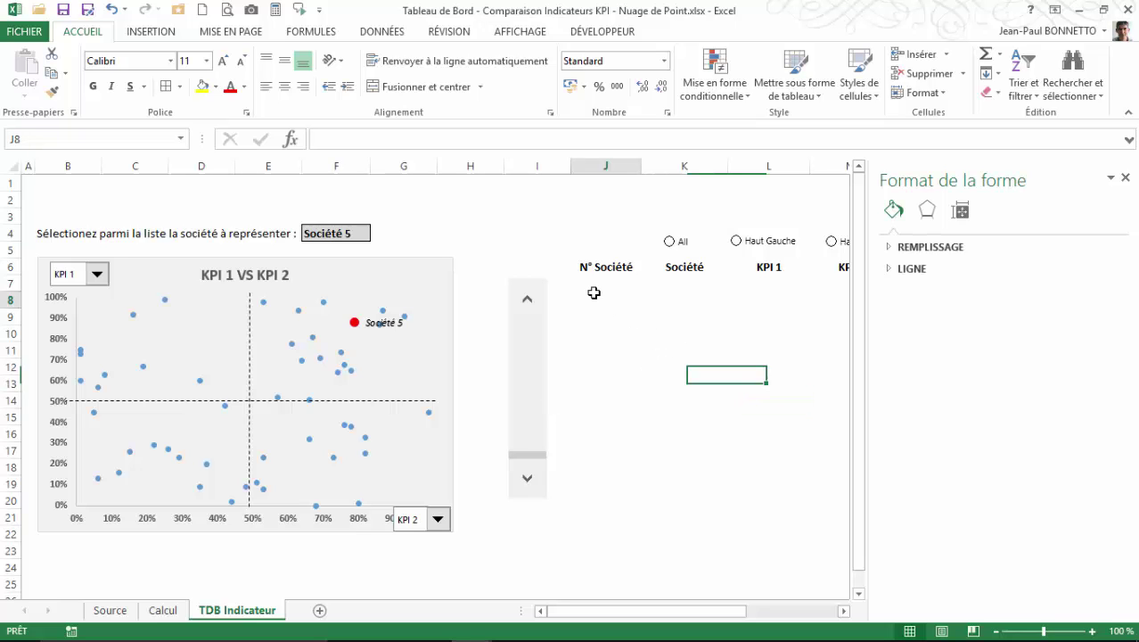
click(597, 284)
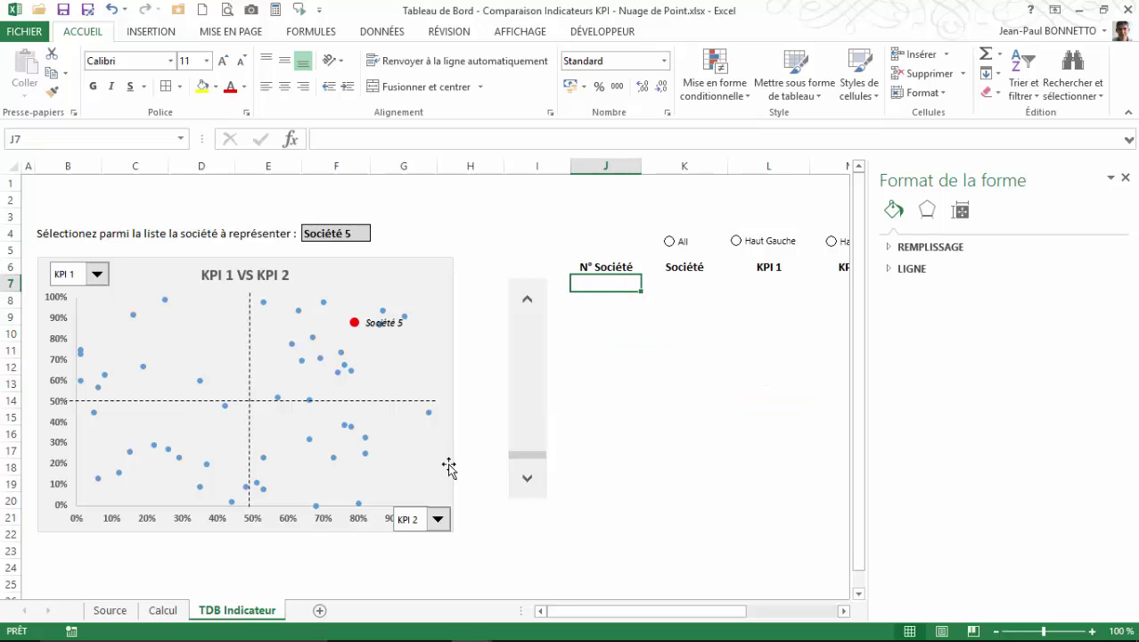
Go to cell E13 under the Cadran header on the Calcul sheet and close the shape formatting pane.
click(164, 611)
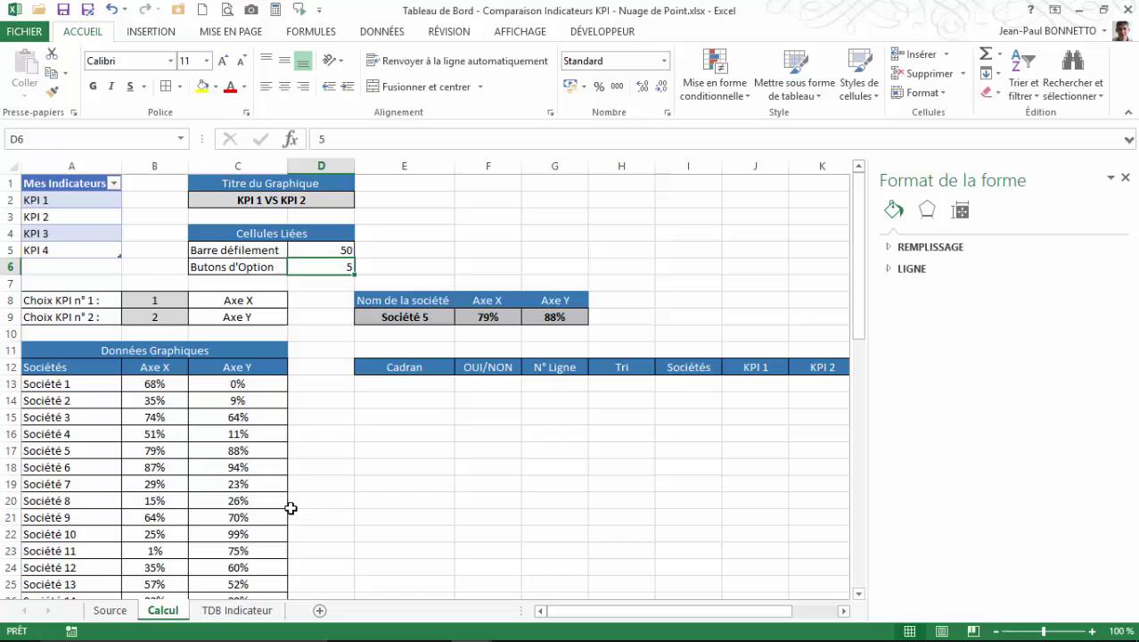
click(408, 369)
click(410, 389)
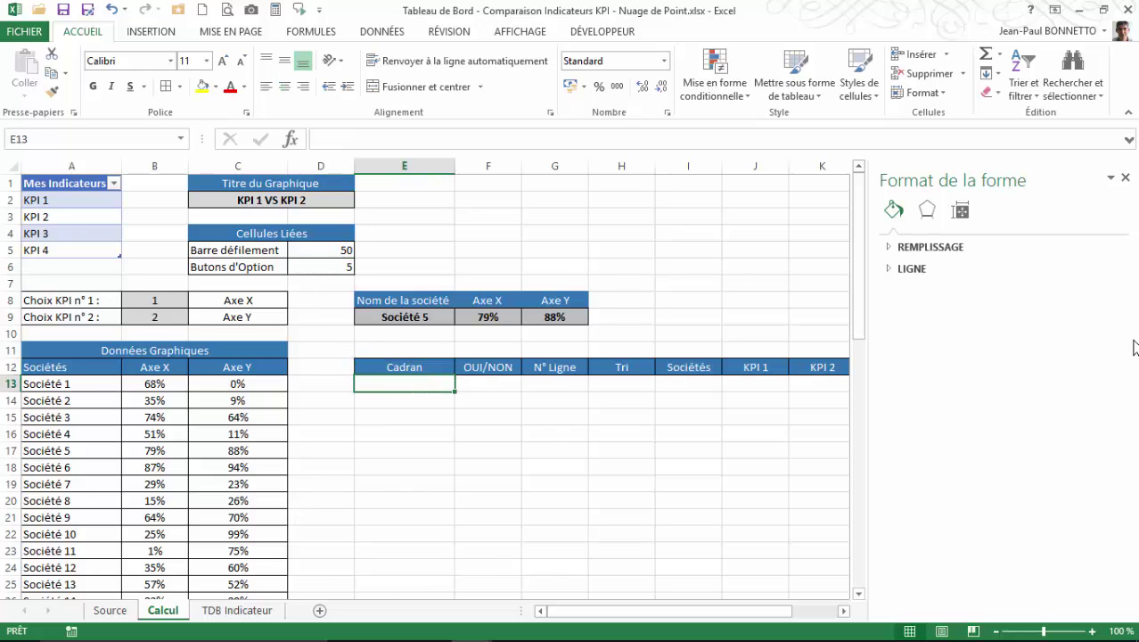
click(1125, 178)
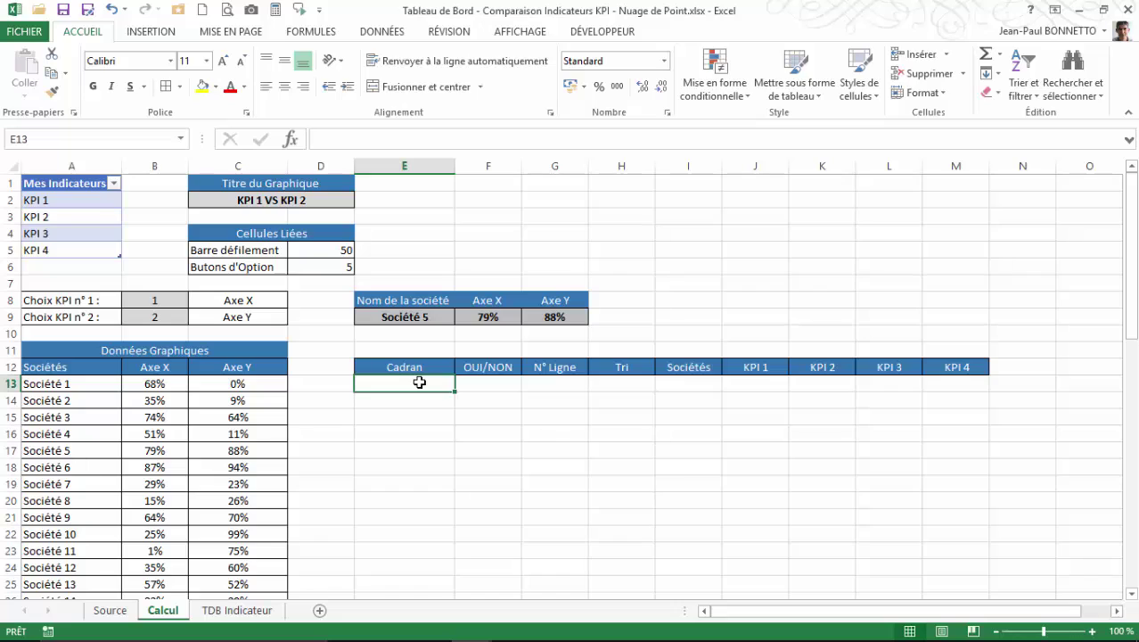
Begin the Cadran formula in E13 with =SI(B13>50%;SI(C13>50%;3;5), using Société 1's Axe X and Axe Y values.
text(=)
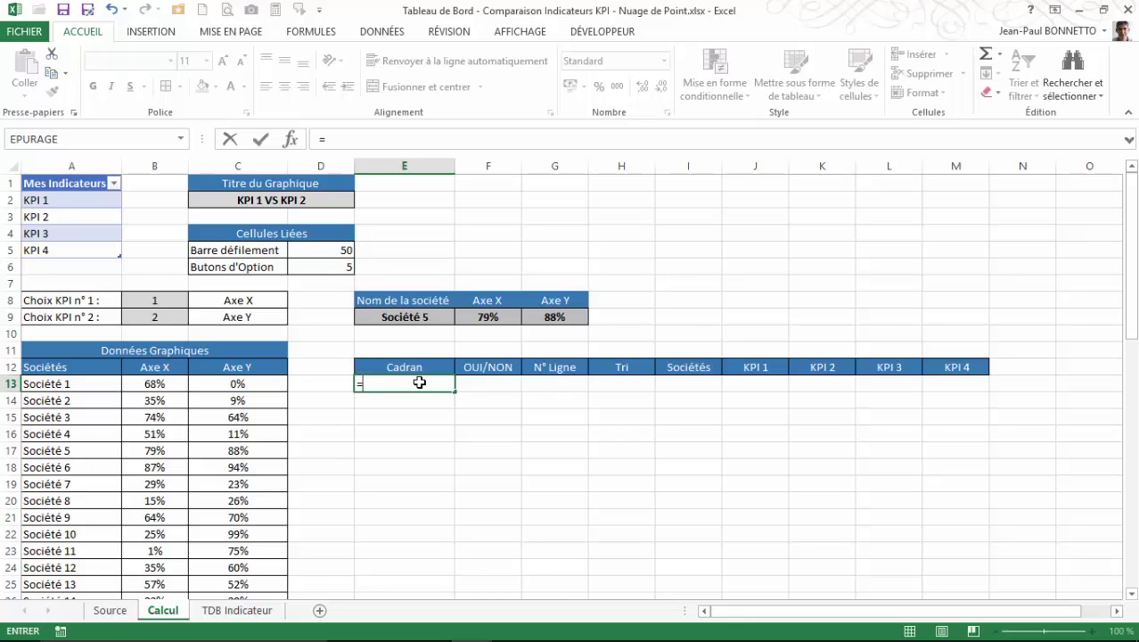
text(si()
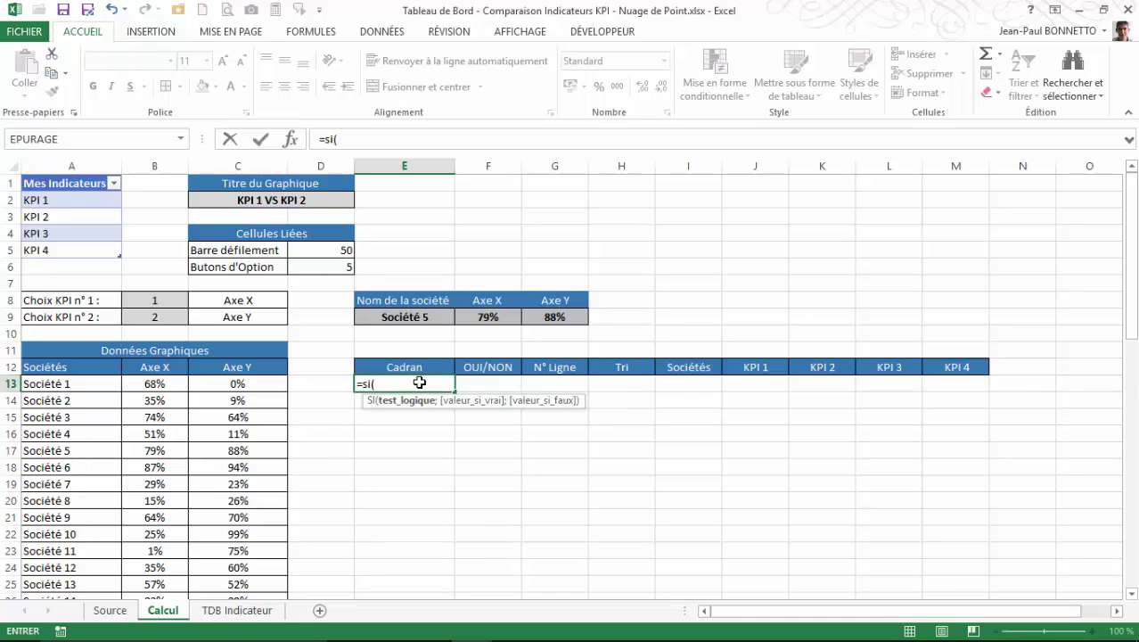
click(149, 383)
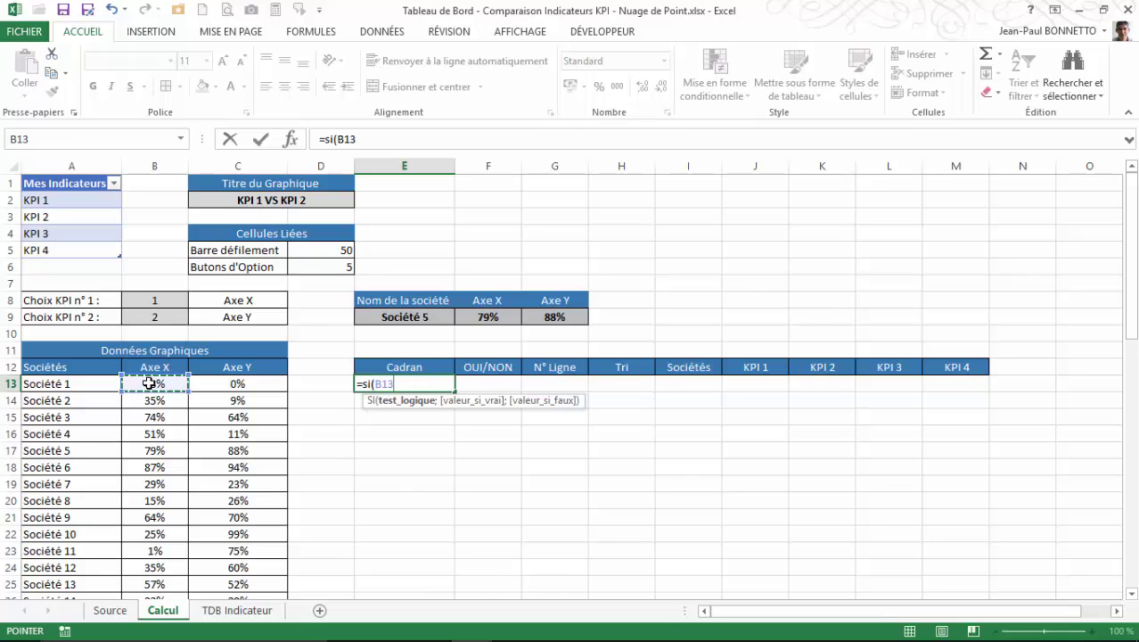
text(>5)
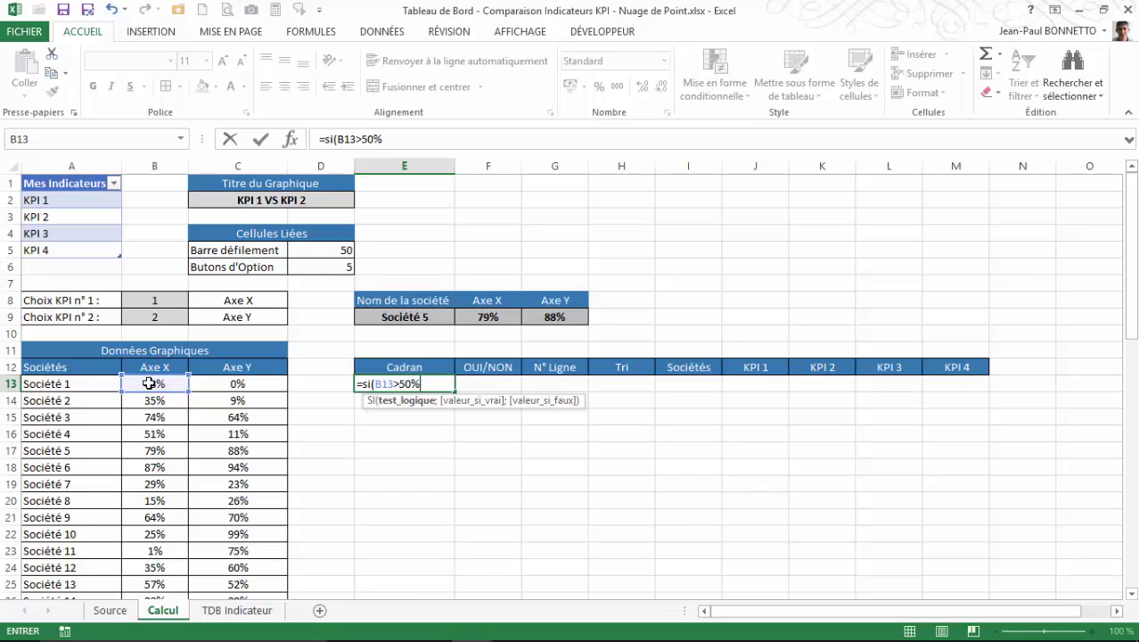
text(0%;)
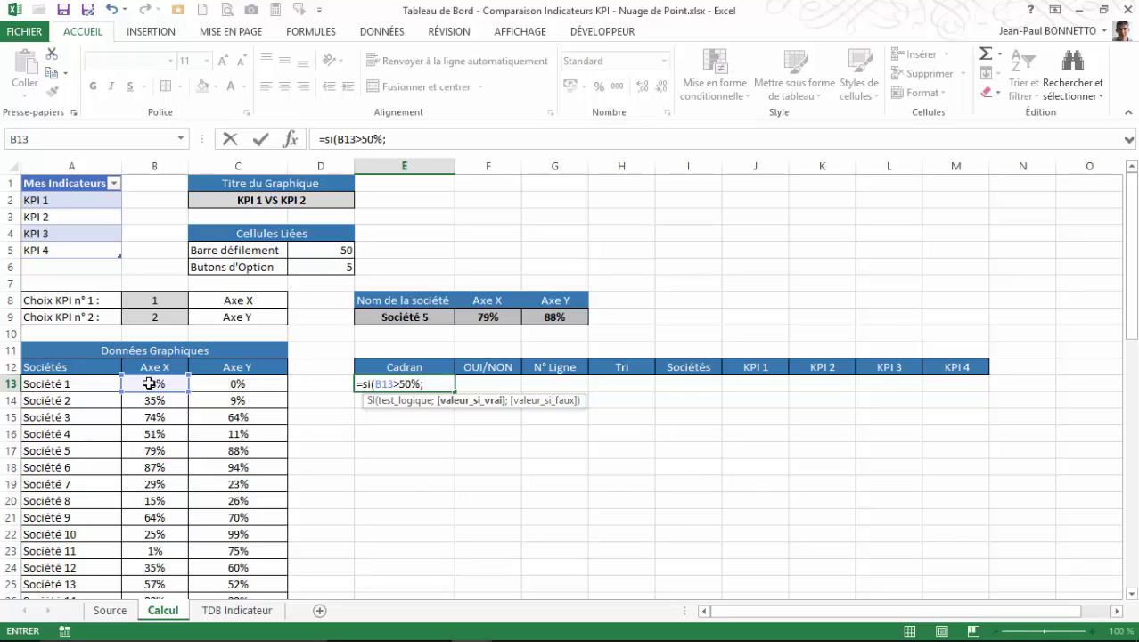
text(si)
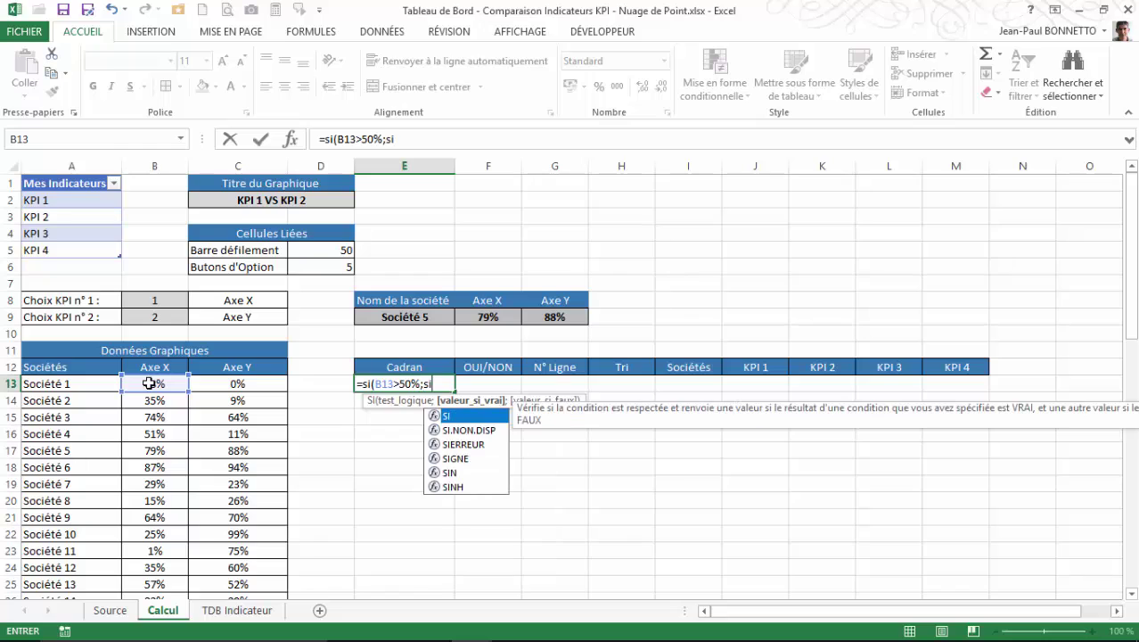
text(()
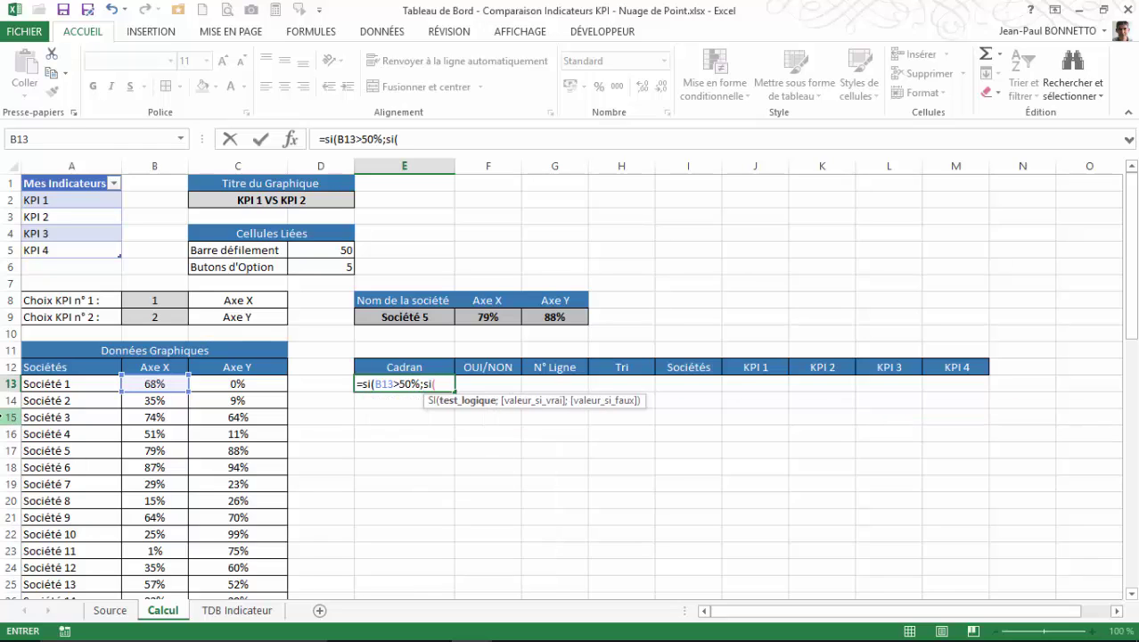
click(233, 384)
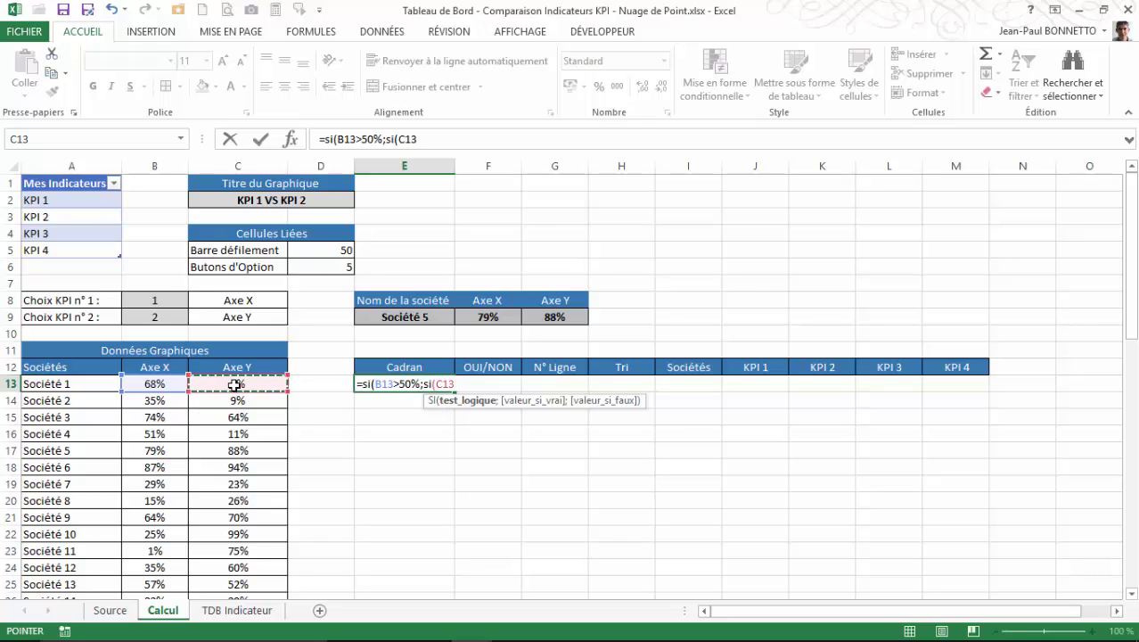
text(>50)
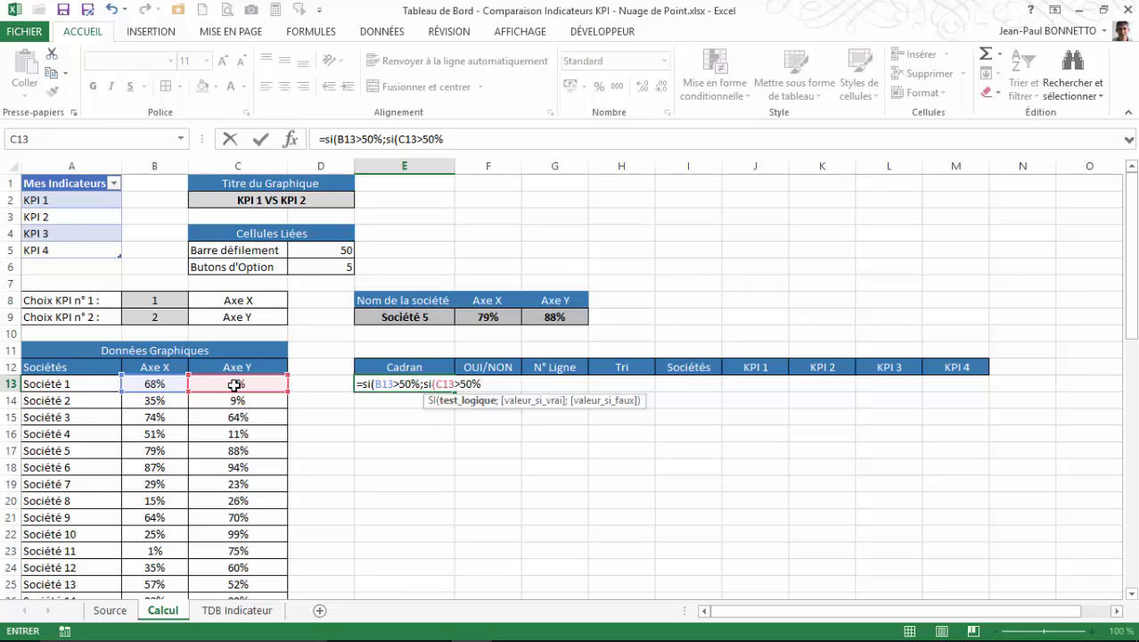
text(%;)
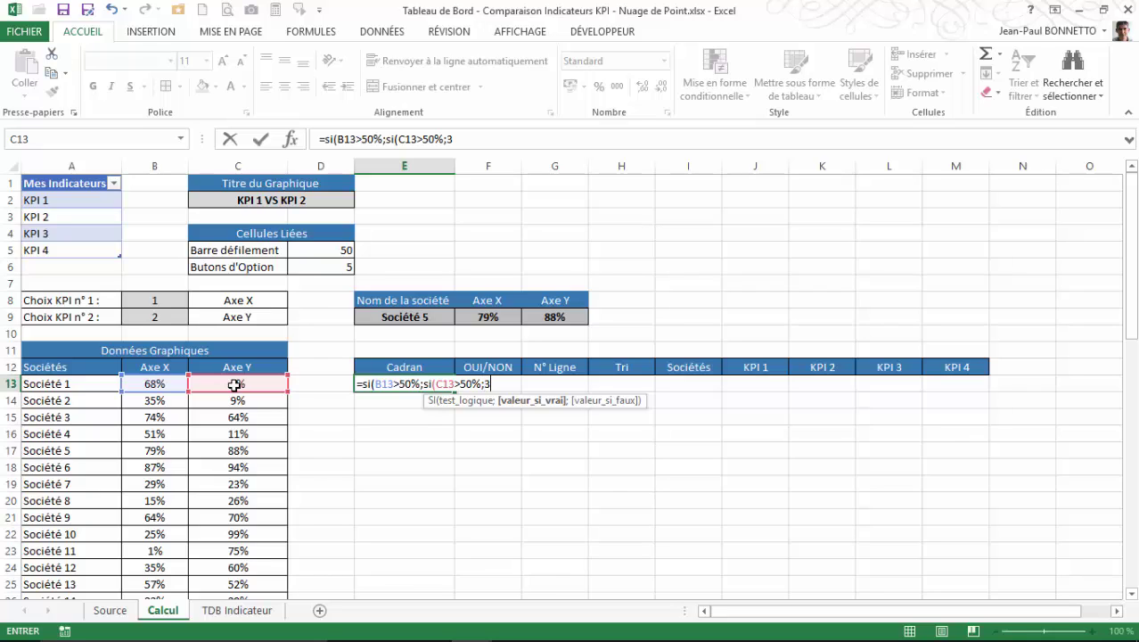
text(3;)
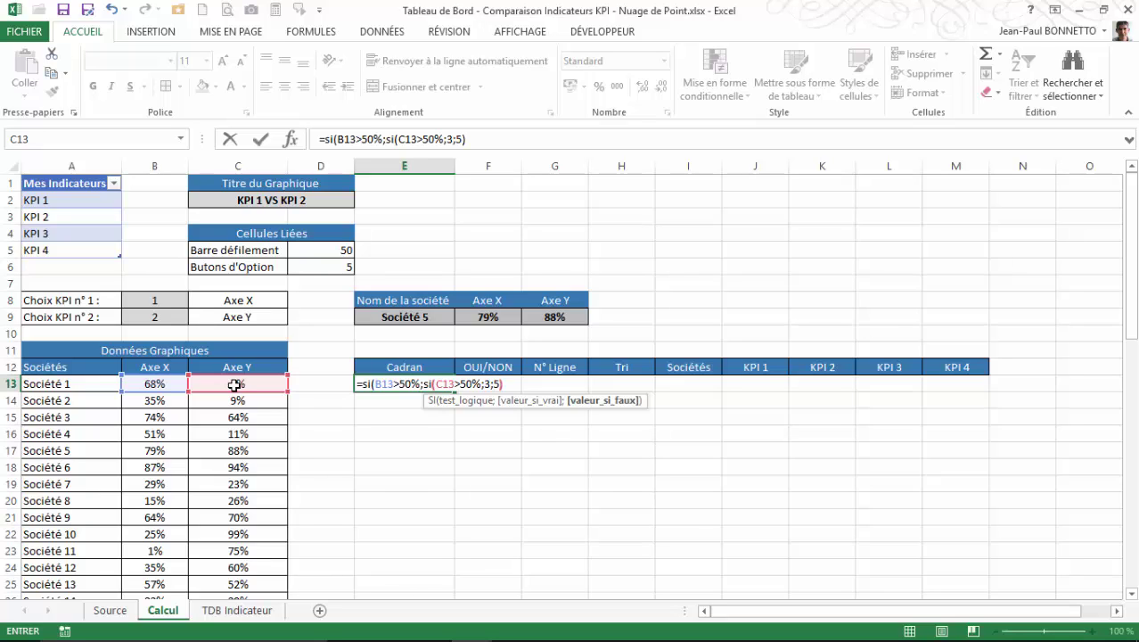
text(5))
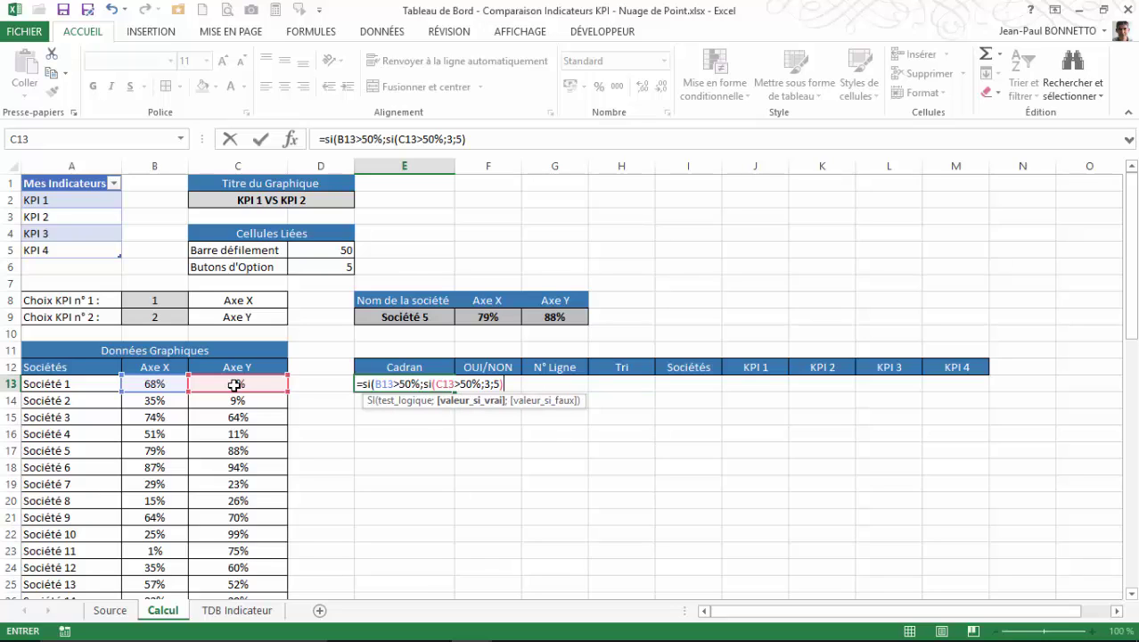
Complete the E13 formula with the otherwise case ;SI(C13>50%;2;4)) and validate it.
text(;)
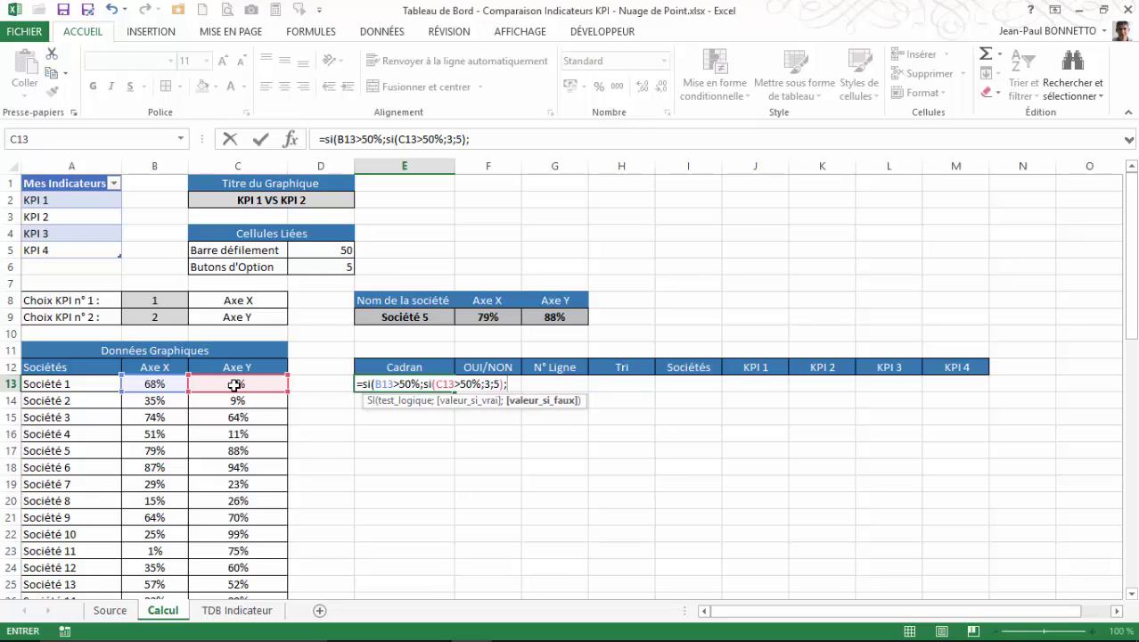
text(Si()
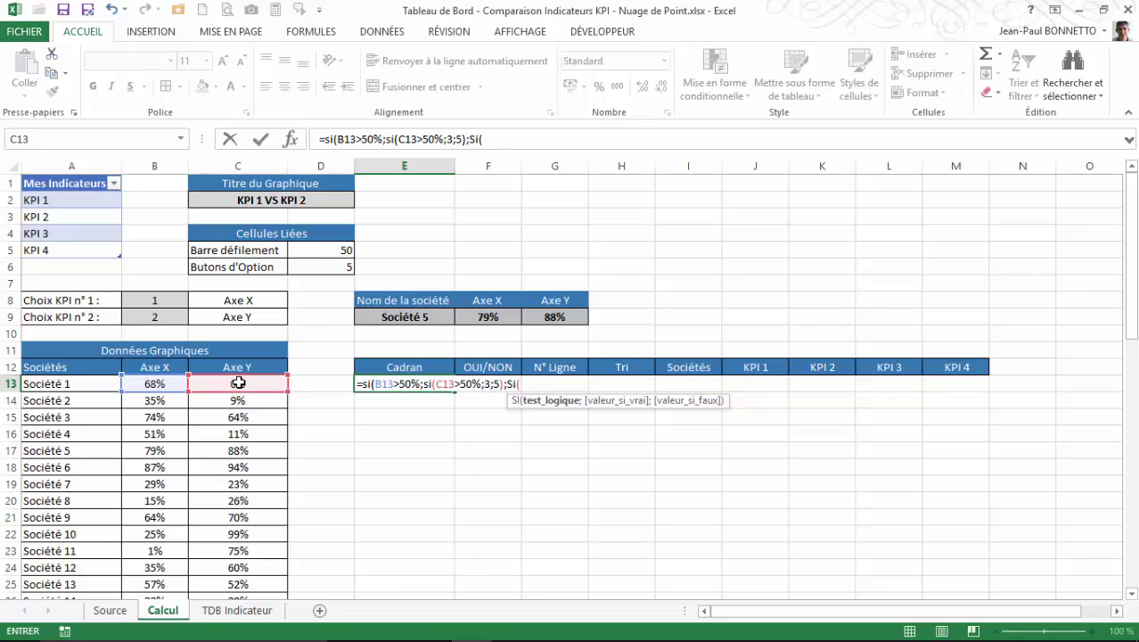
click(239, 383)
text(>)
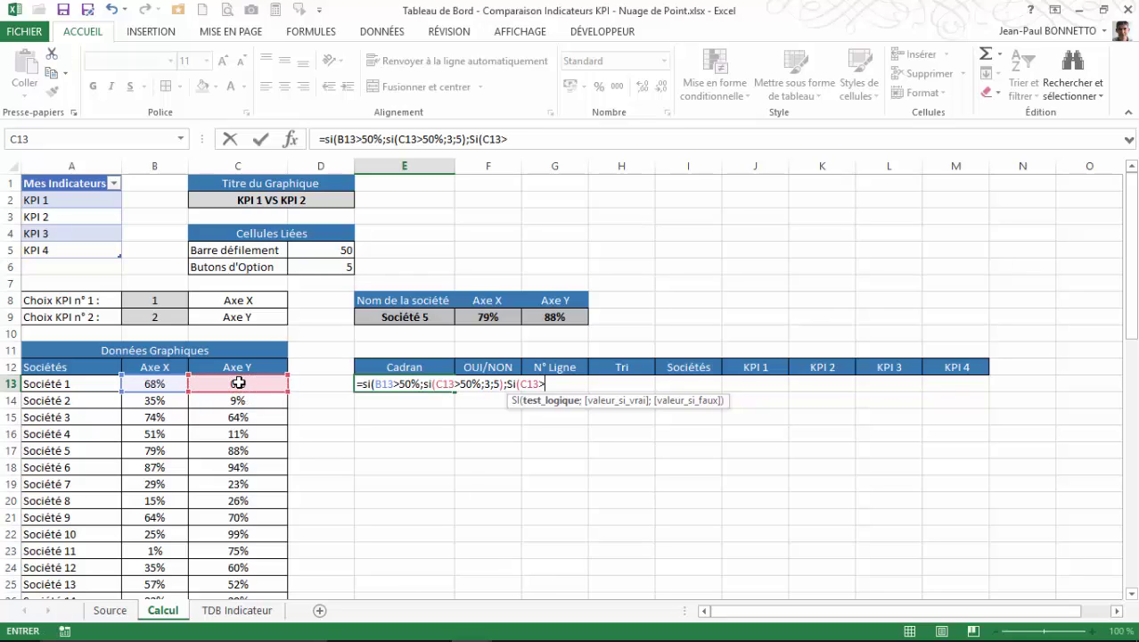
text(50%;)
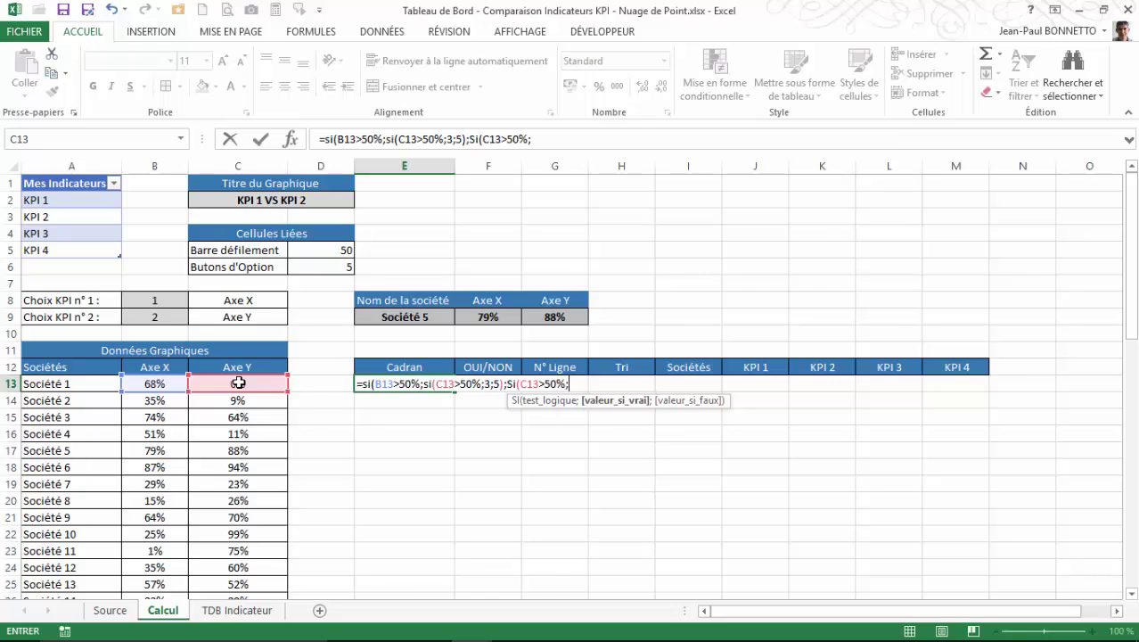
text(2;)
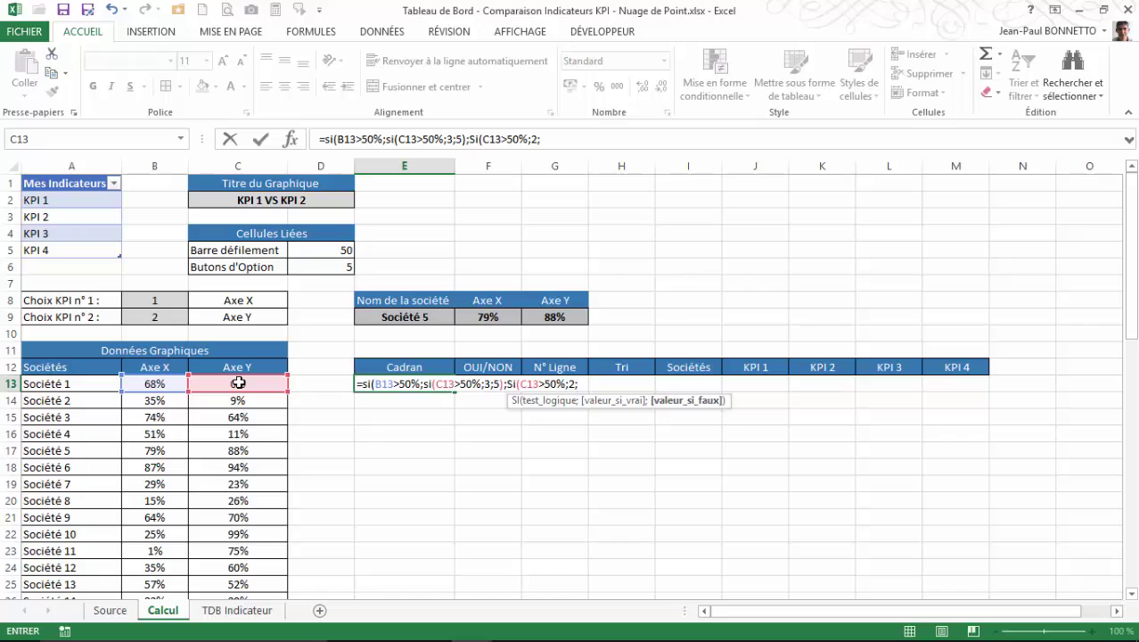
text(4))
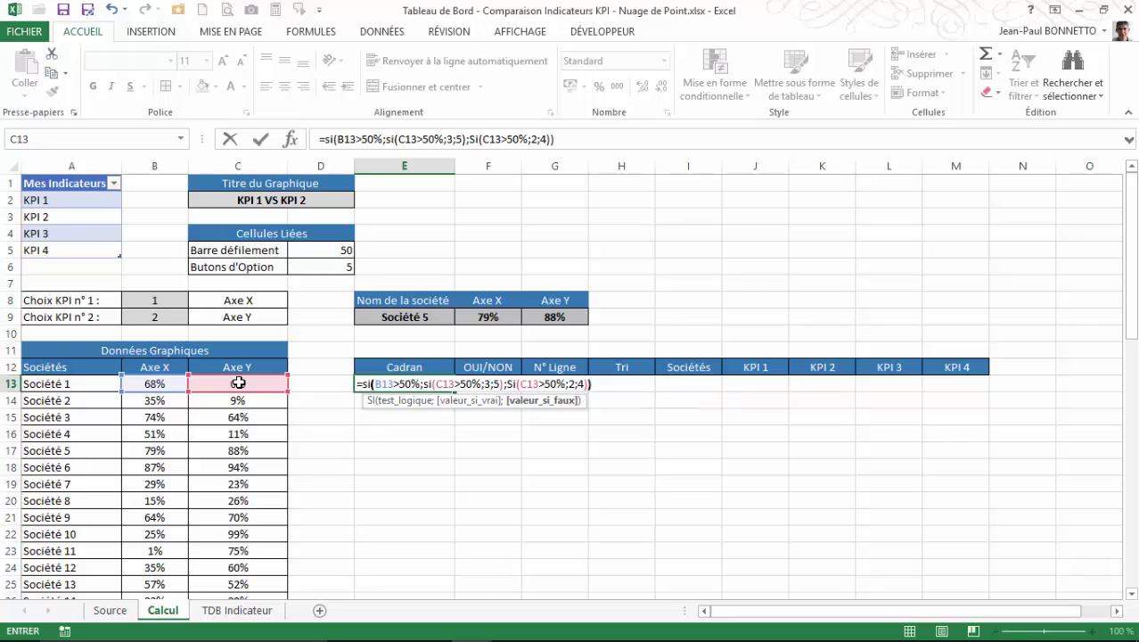
key(Return)
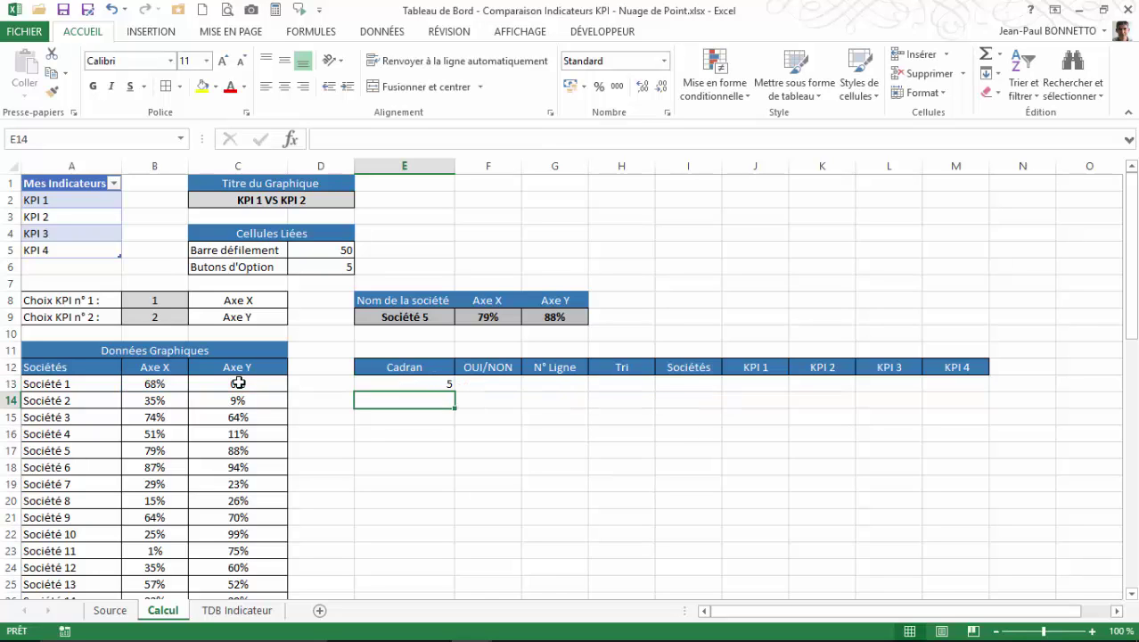
Center the content of cell E13 and narrow column E slightly.
click(384, 384)
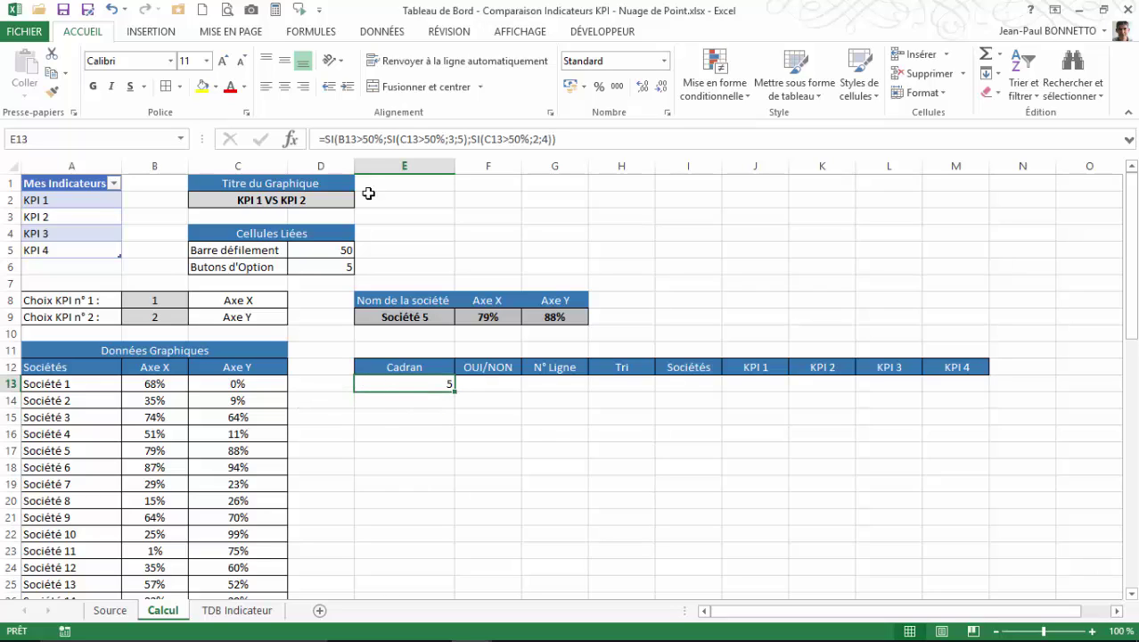
click(285, 87)
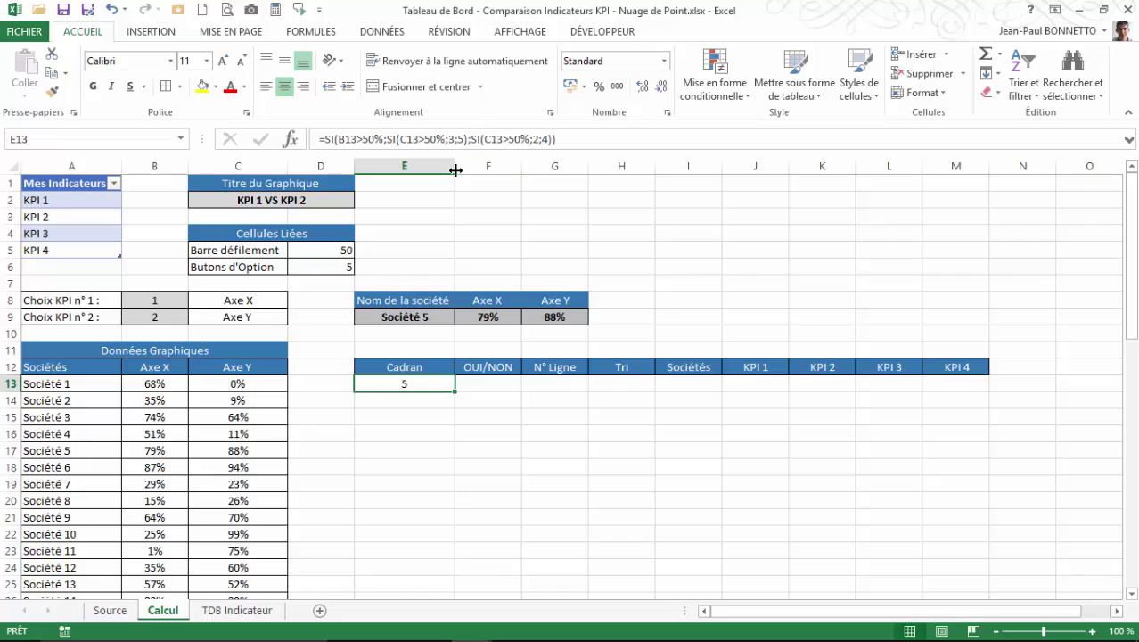
drag(455, 167, 440, 167)
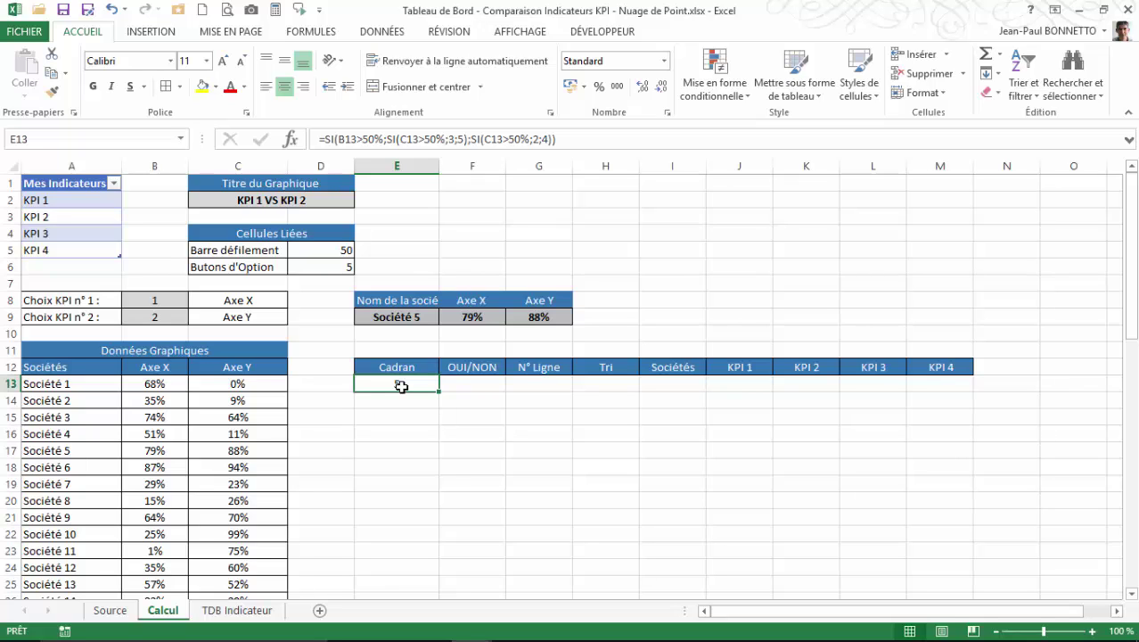
Choose Société 1 as the company to represent in cell F4 of the TDB Indicateur sheet.
click(231, 613)
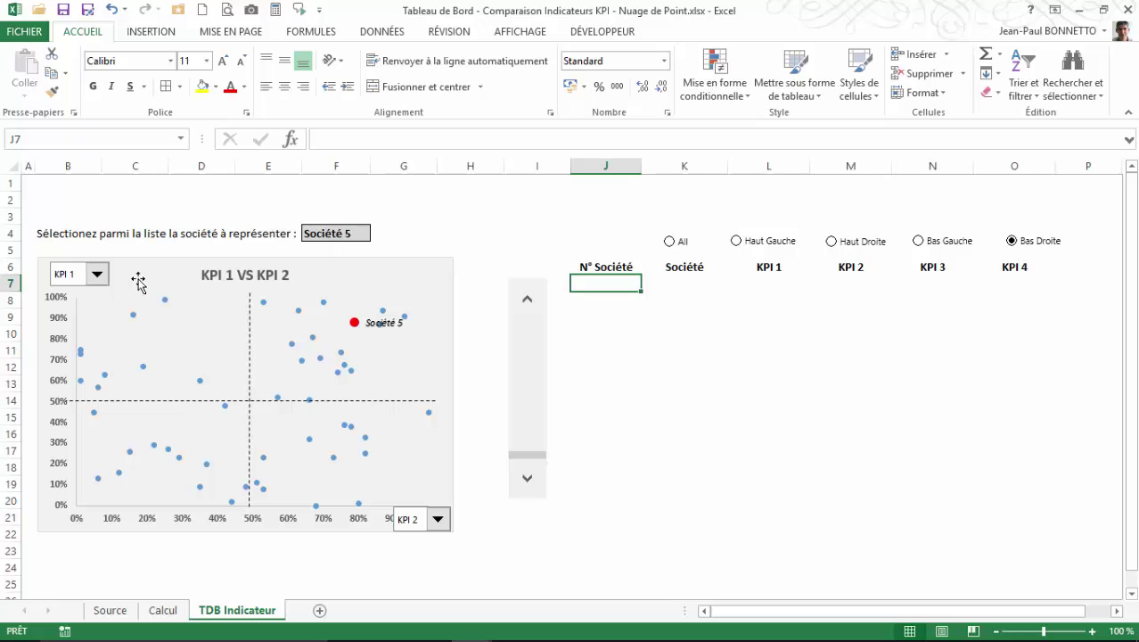
click(368, 239)
click(379, 235)
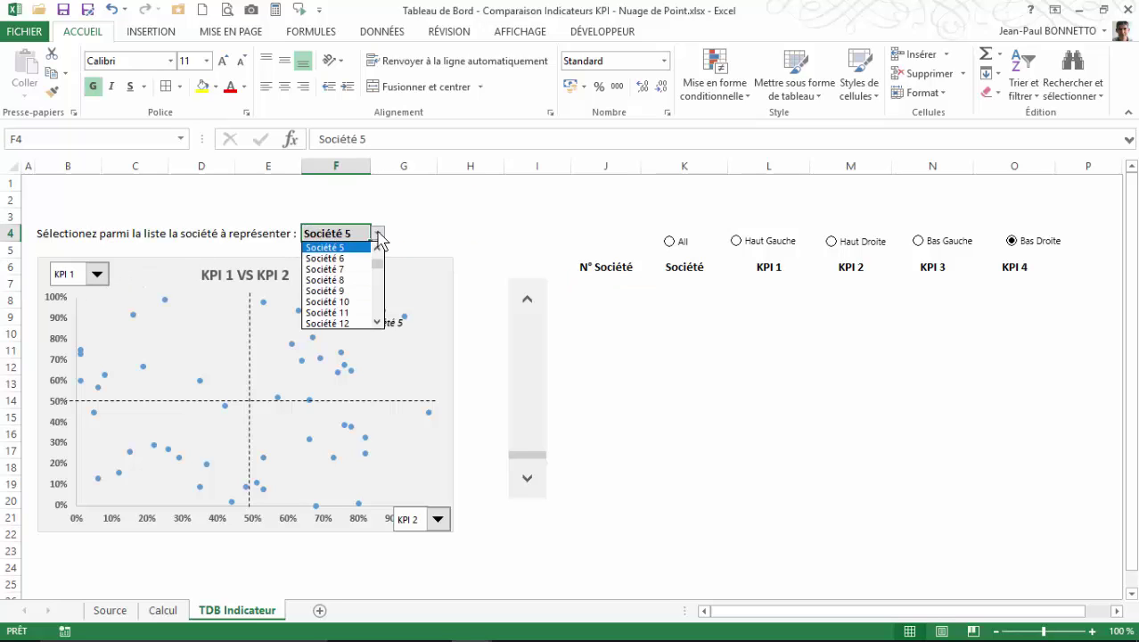
drag(377, 268, 376, 249)
click(335, 247)
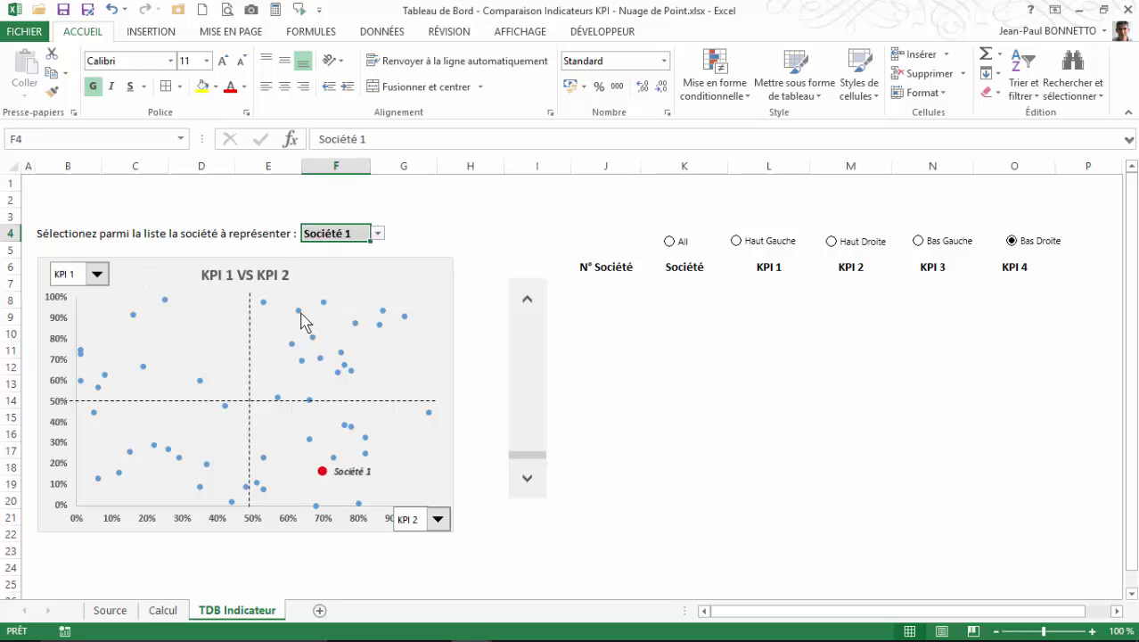
Check which quadrant holds Société 1's point on the chart, comparing it with the Bas Gauche and Bas Droite options.
mouse_move(317, 513)
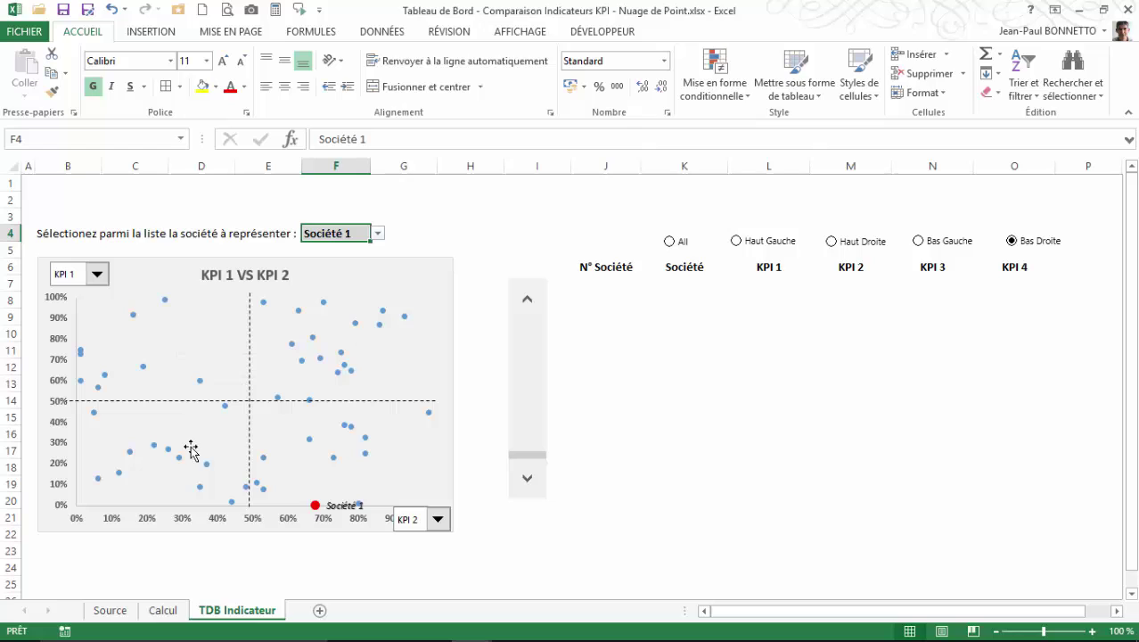
mouse_move(339, 467)
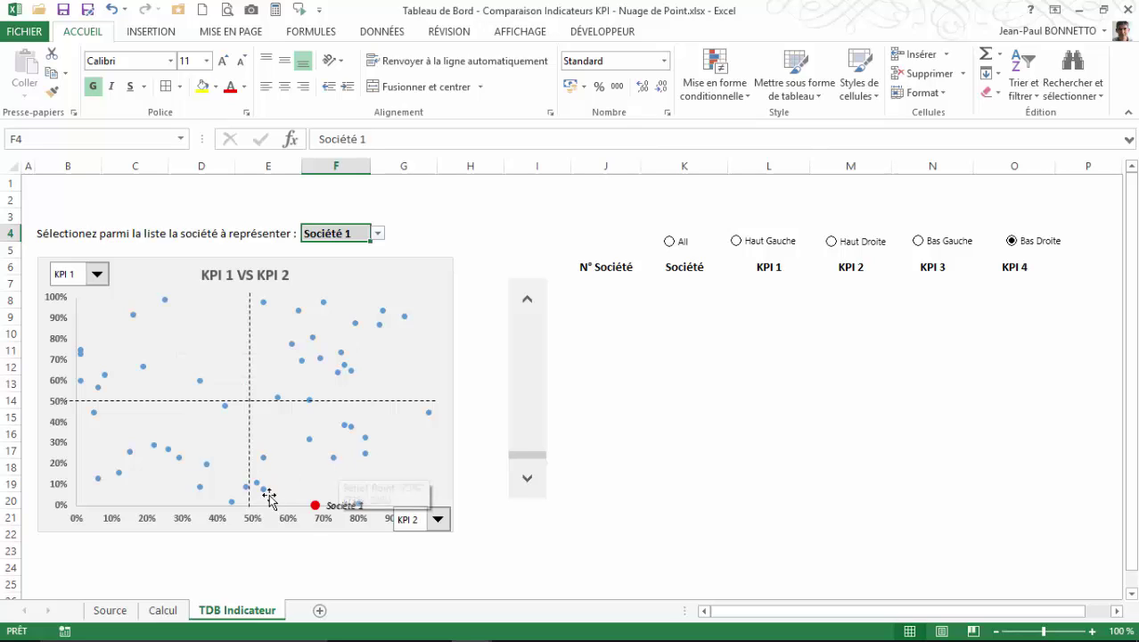
mouse_move(270, 497)
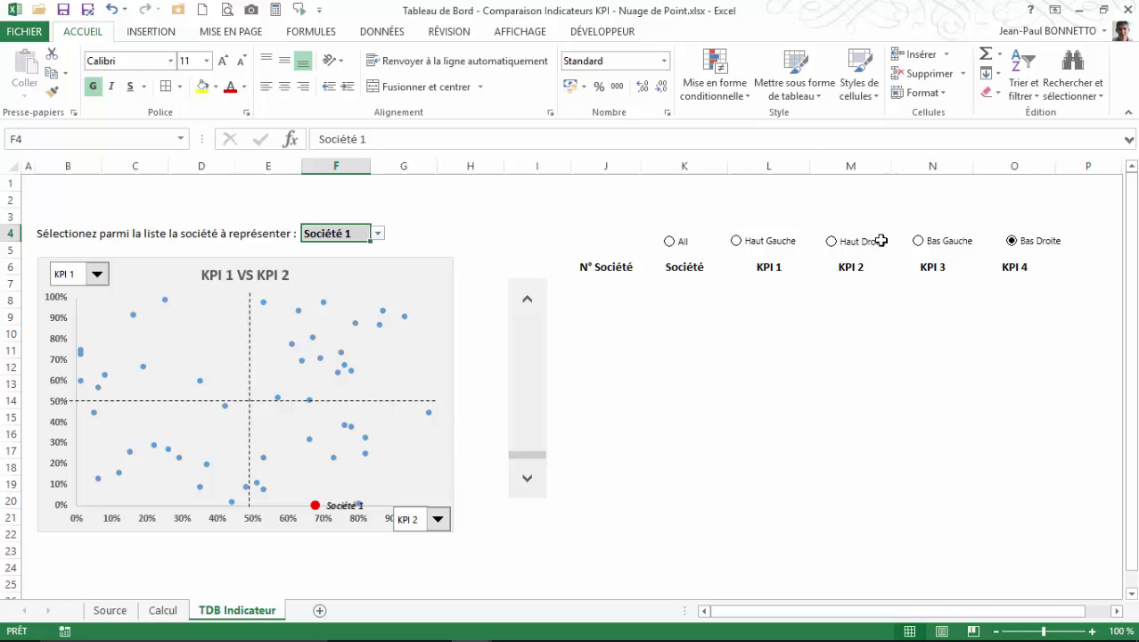
click(919, 244)
click(1013, 241)
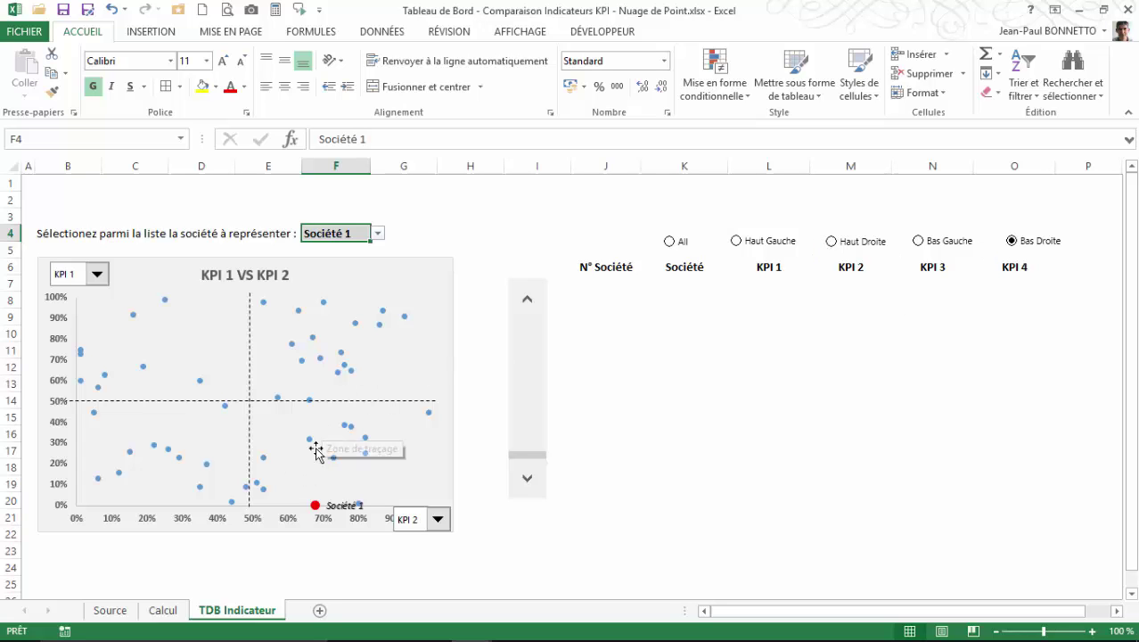
Copy the Cadran formula from E13 down to E14 on the Calcul sheet.
click(162, 610)
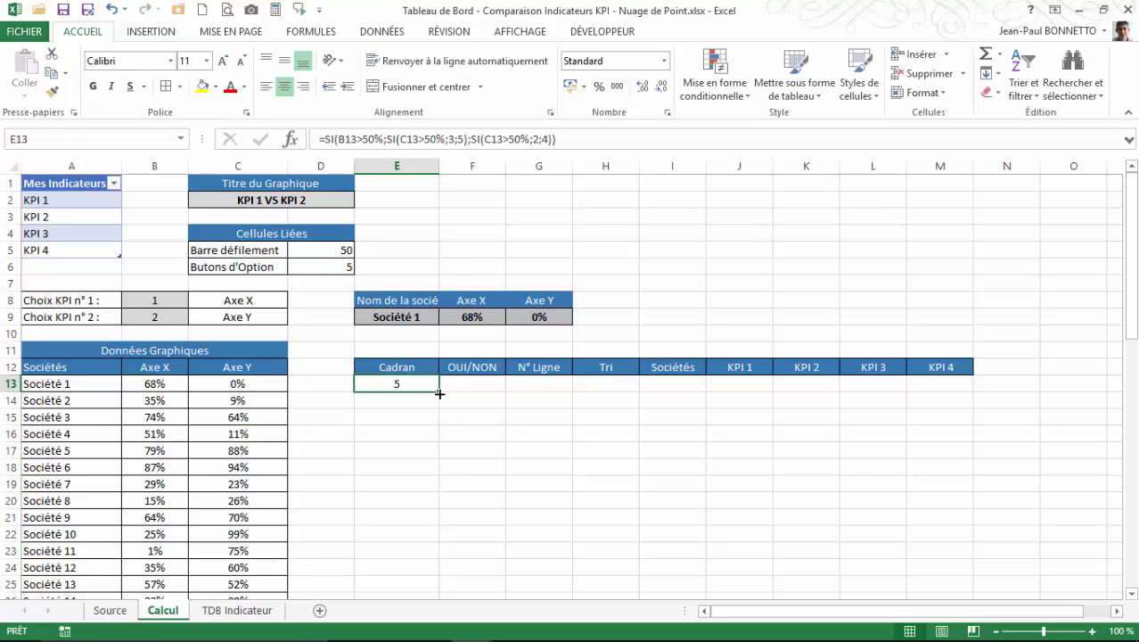
drag(439, 393, 440, 409)
click(400, 400)
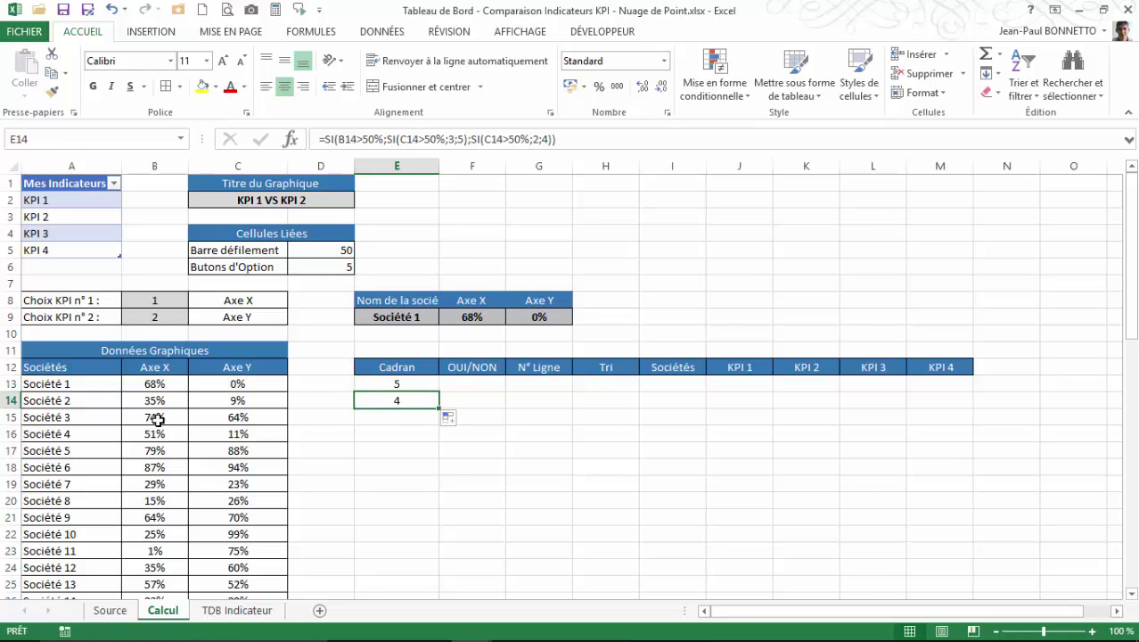
Choose Société 2 as the company to represent in cell F4 of TDB Indicateur and check its quadrant on the chart.
click(67, 402)
click(390, 401)
click(230, 610)
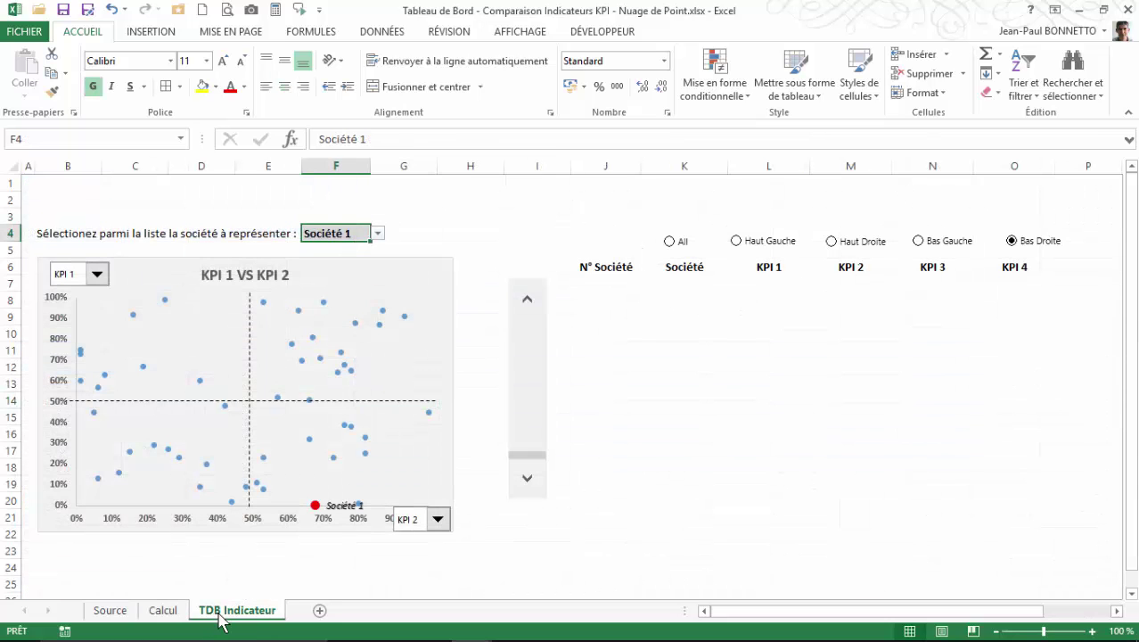
click(378, 233)
click(343, 259)
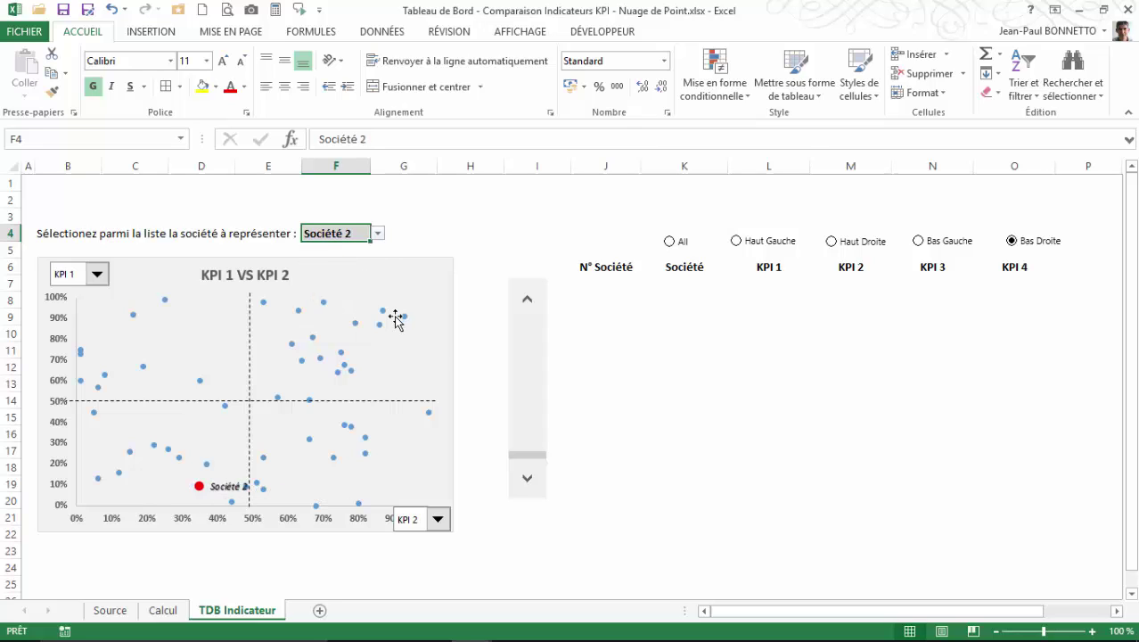
mouse_move(197, 491)
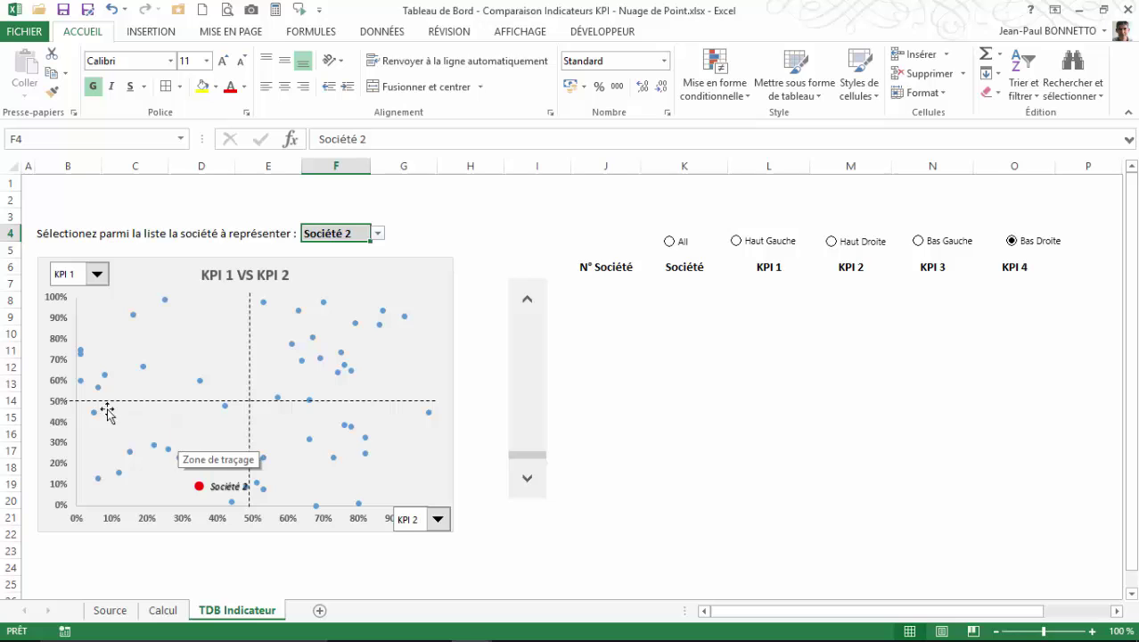
Copy the Cadran formula from E14 down to E15 on the Calcul sheet.
click(163, 610)
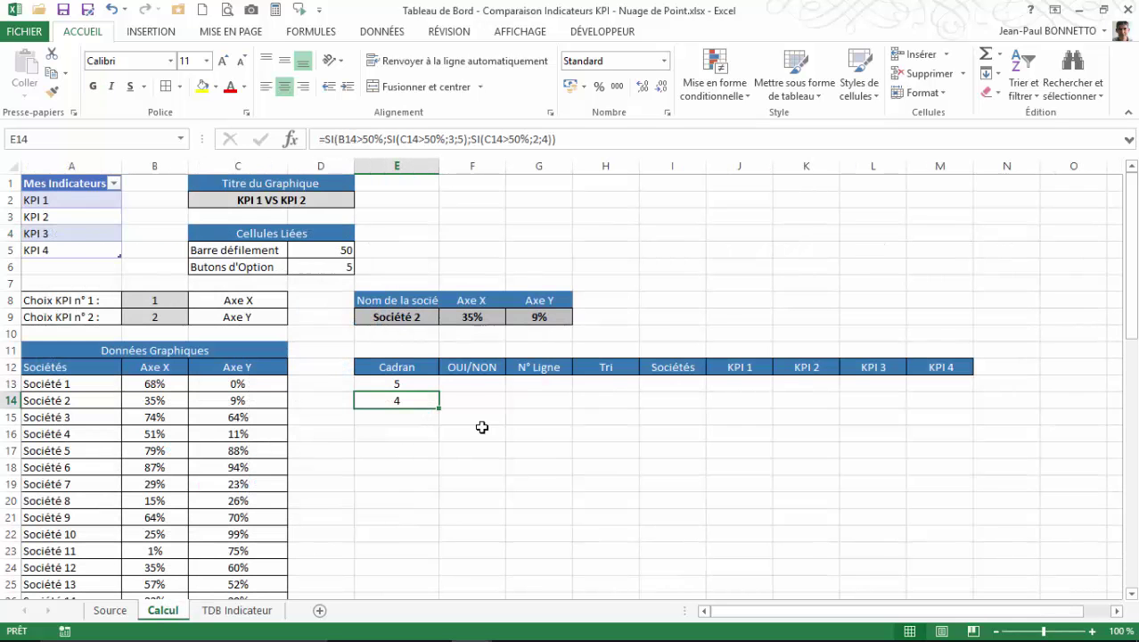
drag(440, 398, 437, 427)
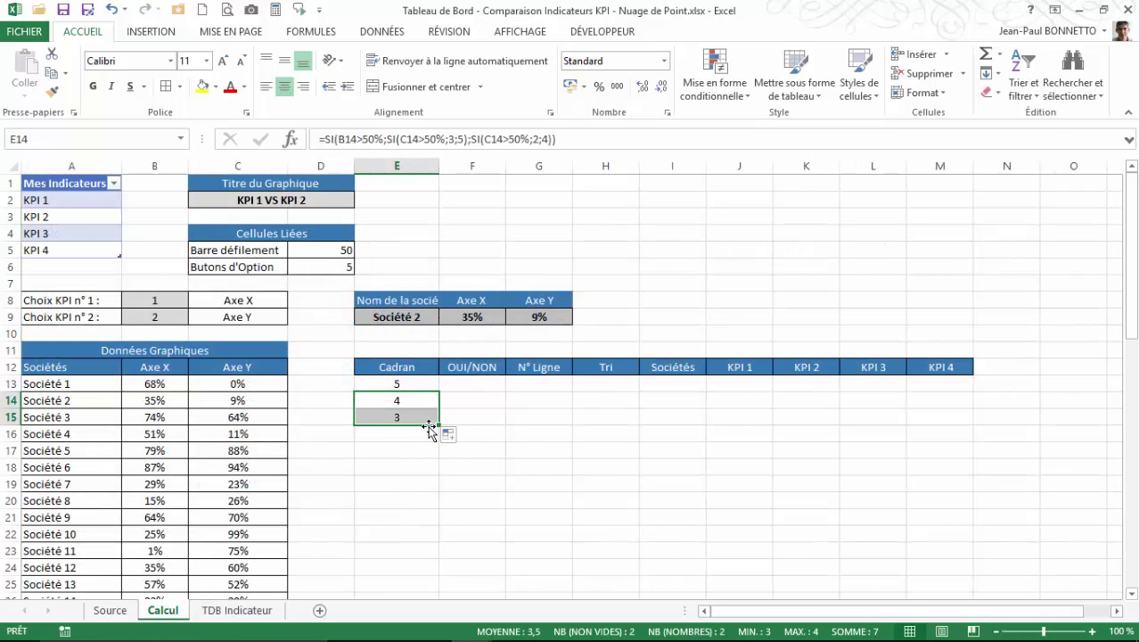
click(433, 422)
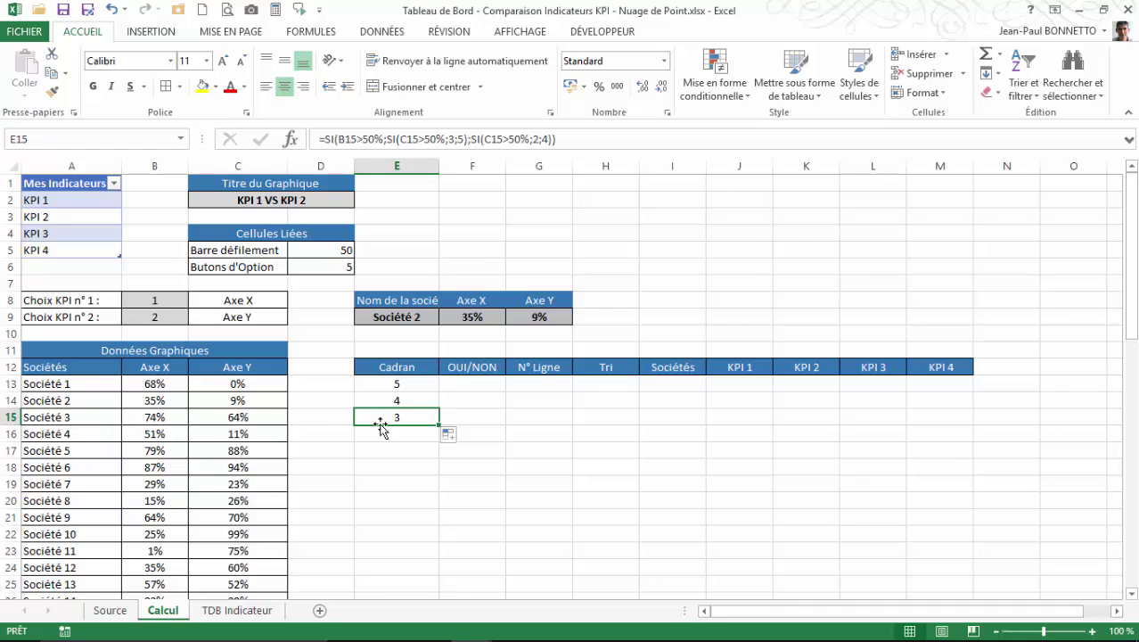
Return to the TDB Indicateur sheet to compare the Cadran result for Société 3 with the chart.
click(229, 611)
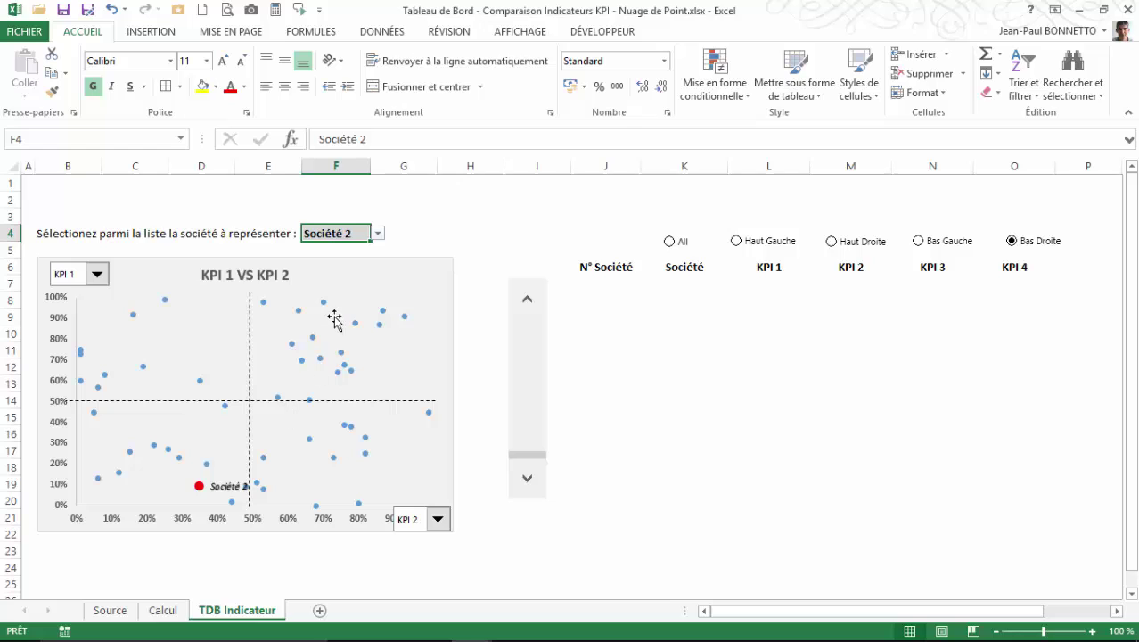
Show Société 3 on the TDB Indicateur chart and fill the Cadran formula on Calcul from E15 down to row 62.
click(378, 234)
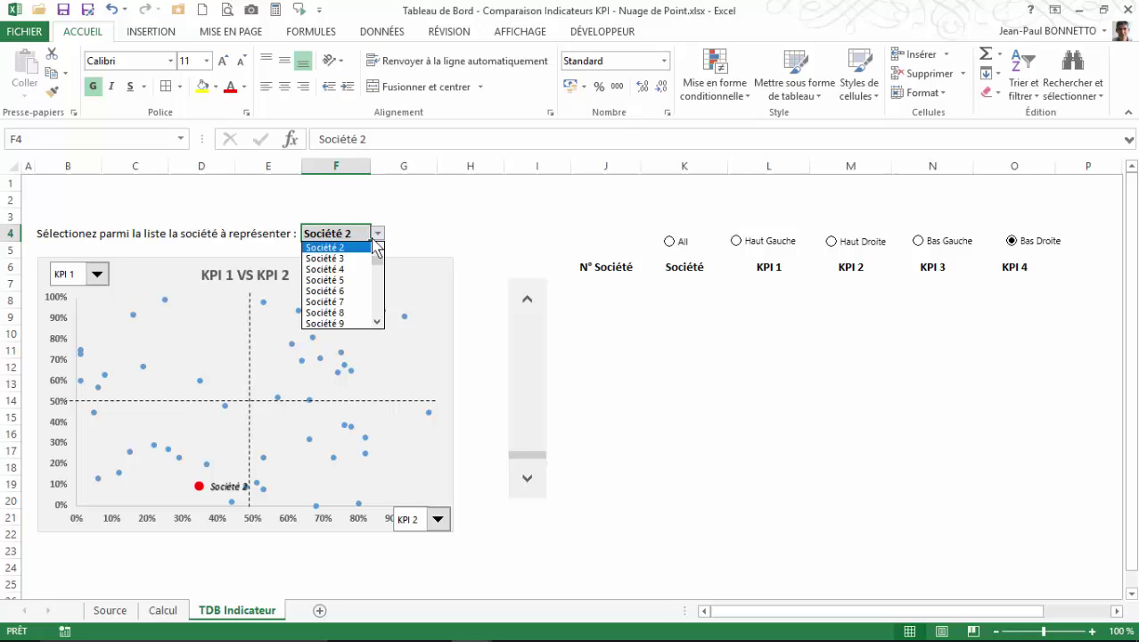
click(346, 258)
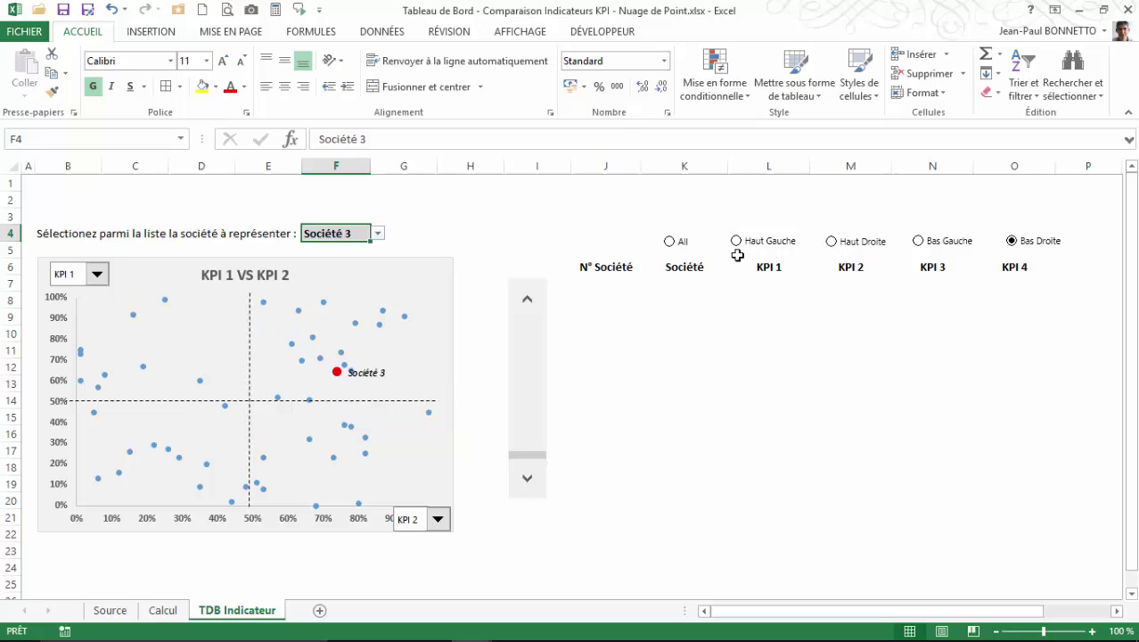
click(163, 609)
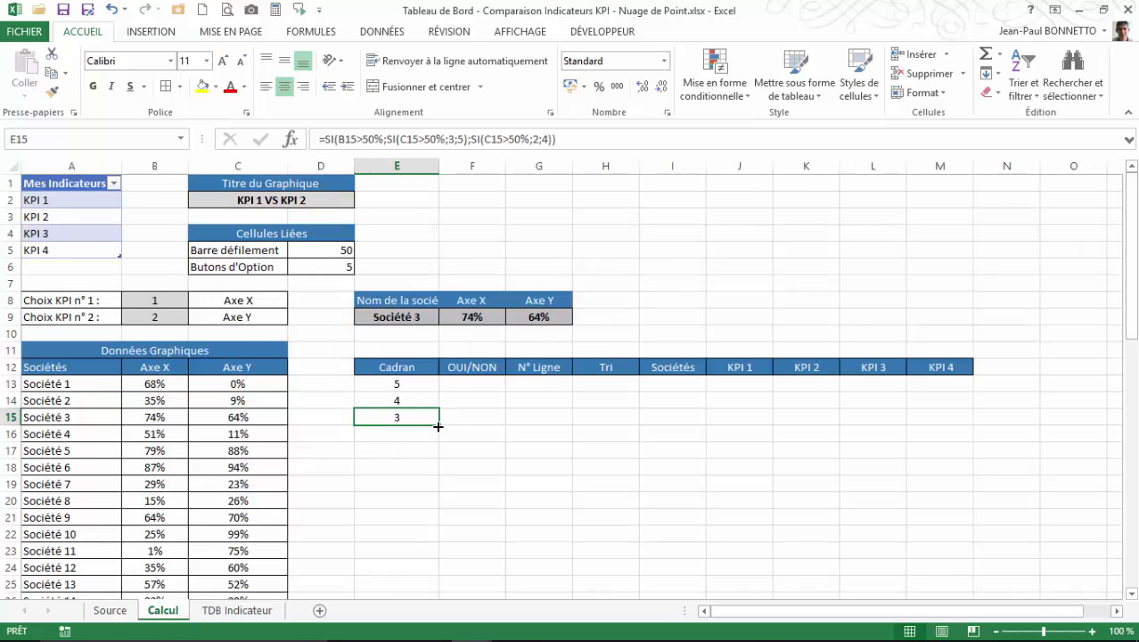
drag(438, 427, 441, 571)
scroll(415, 501, up, 11)
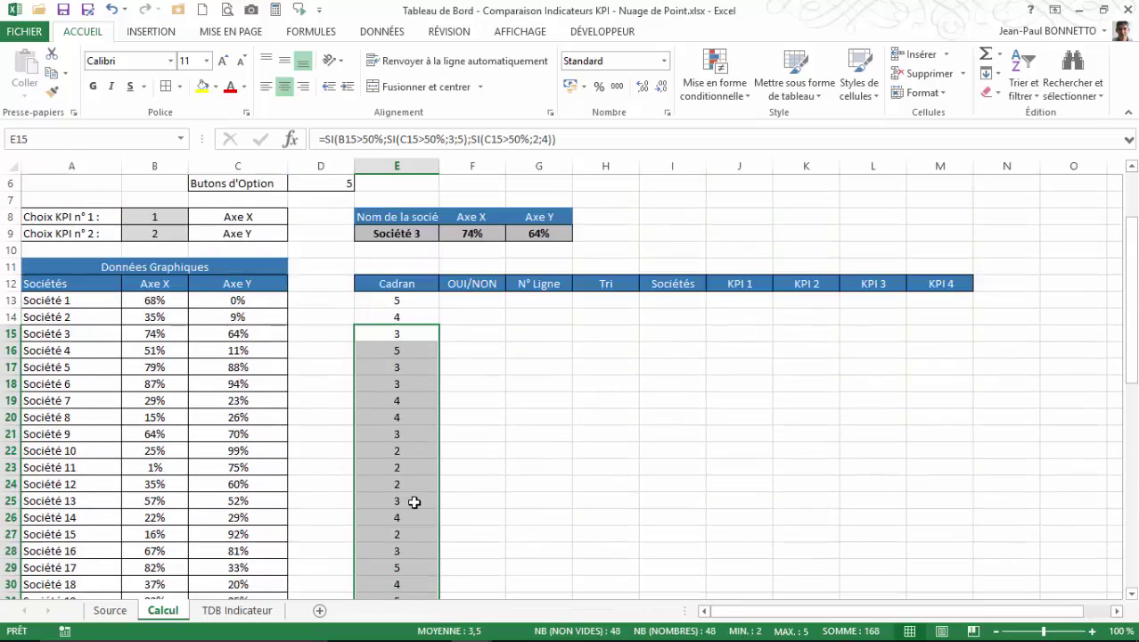
Check the Cadran code of Société 10 on Calcul and choose Société 10 in the company list on TDB Indicateur.
click(403, 452)
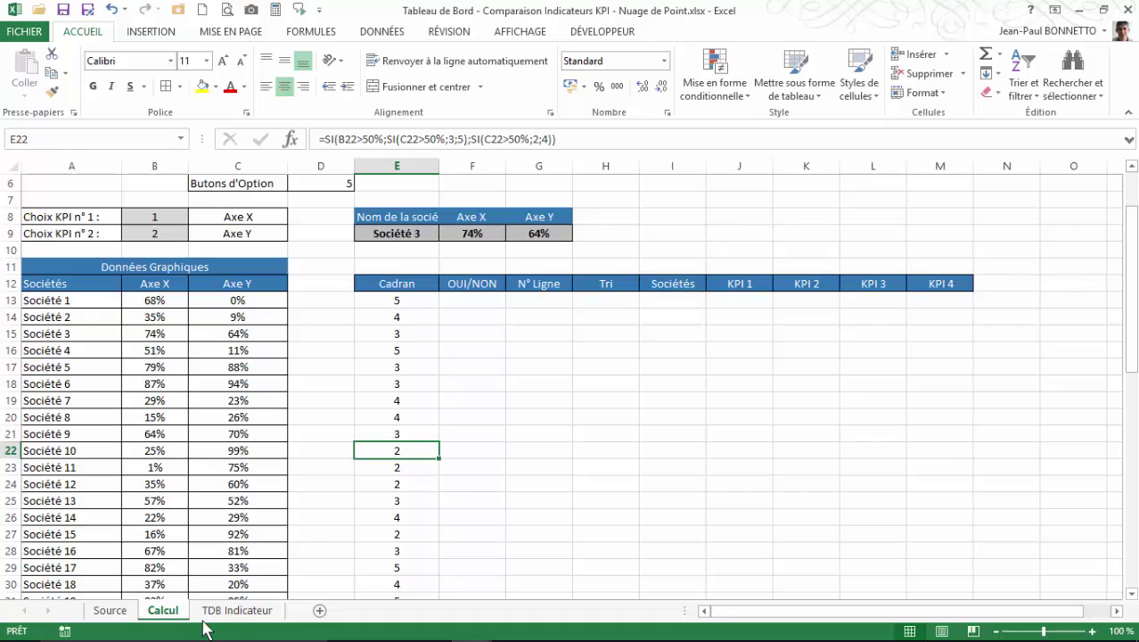
click(234, 611)
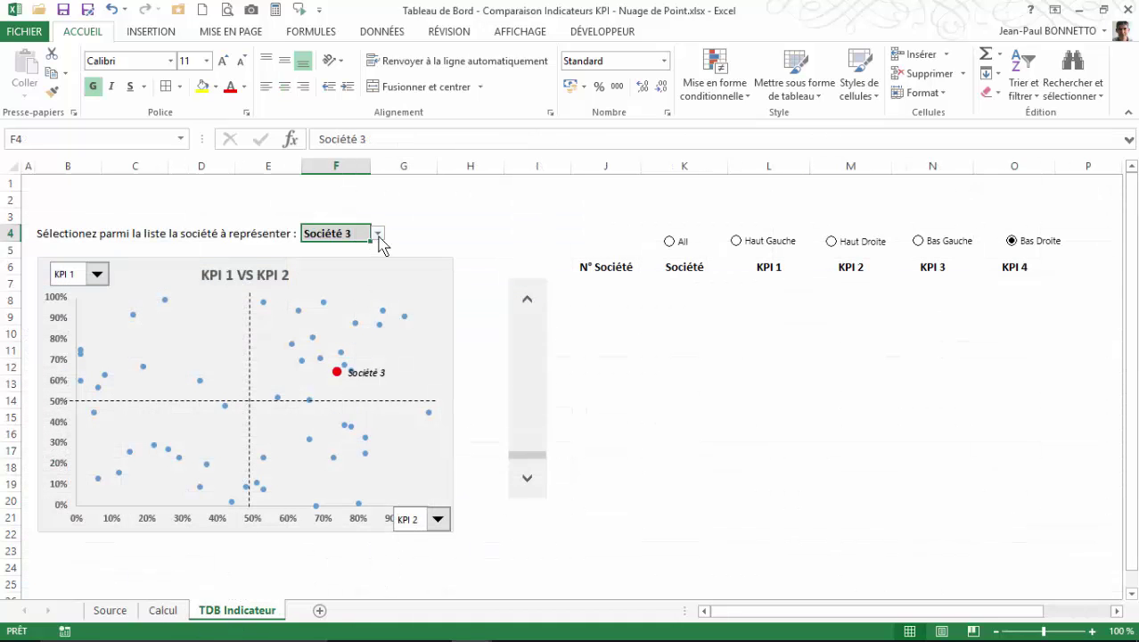
click(379, 233)
click(359, 317)
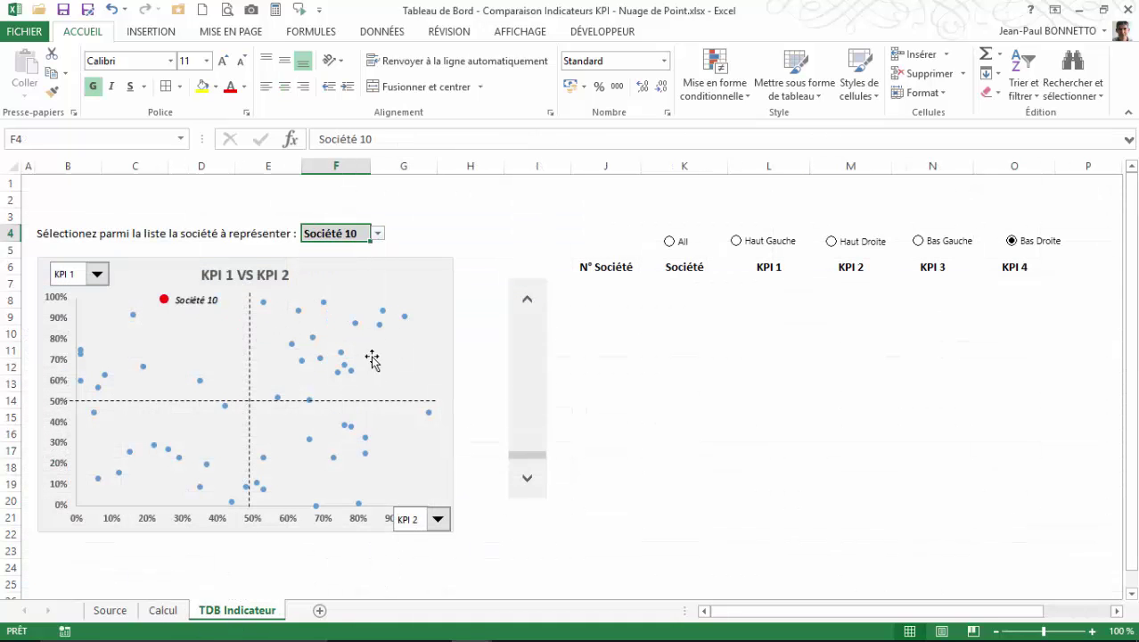
mouse_move(179, 301)
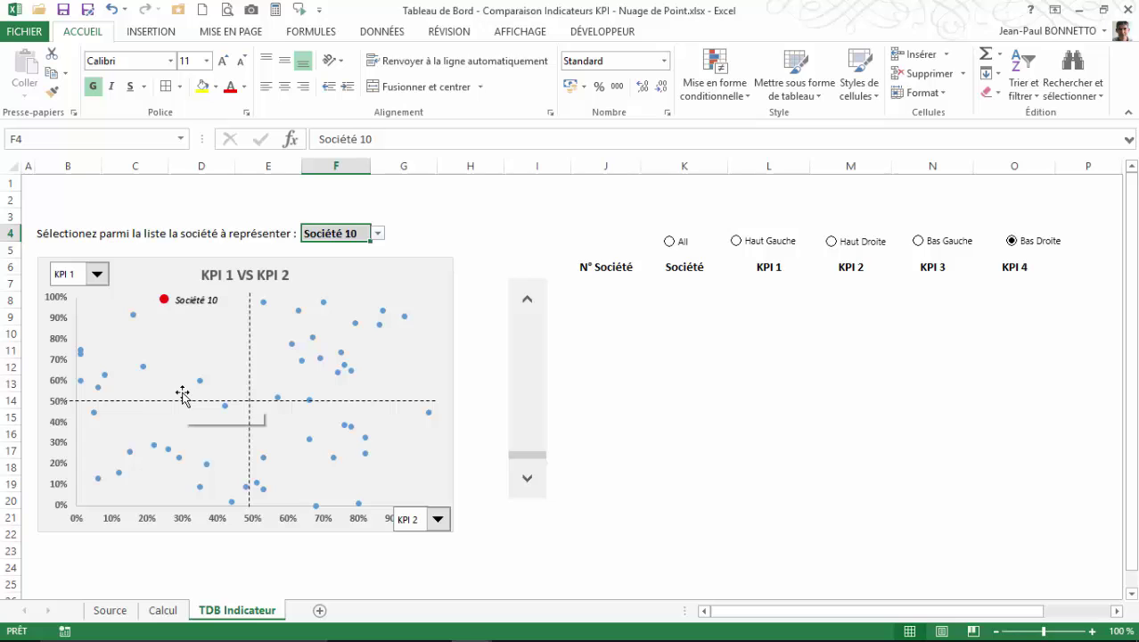
Examine the Cadran codes on the Calcul sheet from Société 1 to Société 50 against the option-button linked cell D6.
click(164, 610)
click(398, 299)
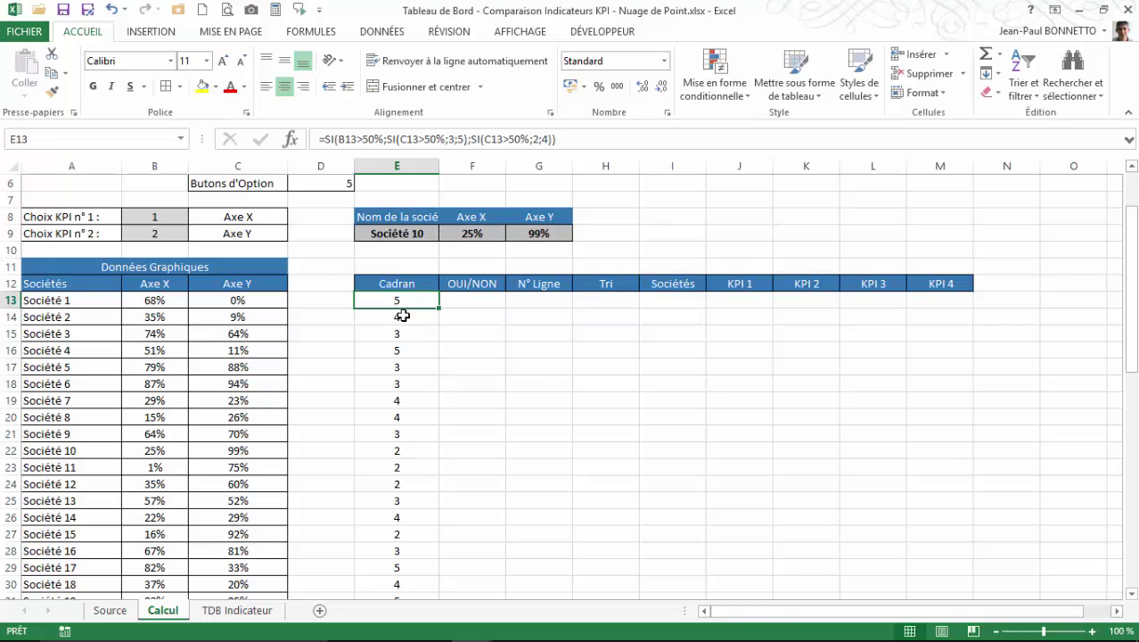
scroll(397, 314, down, 12)
scroll(403, 316, down, 3)
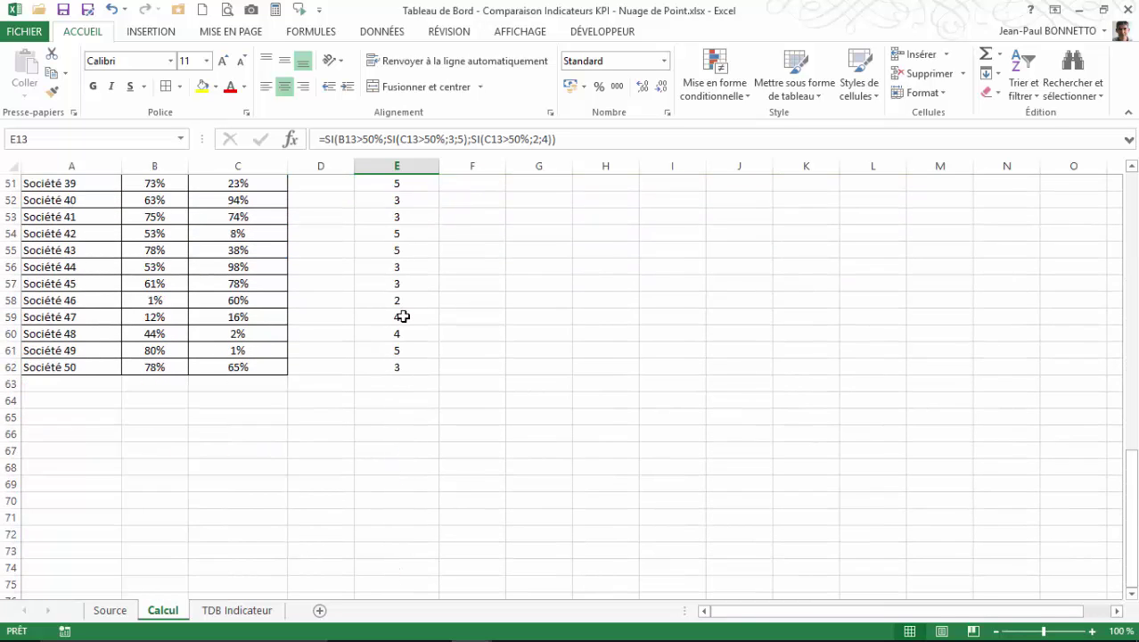
scroll(403, 316, up, 17)
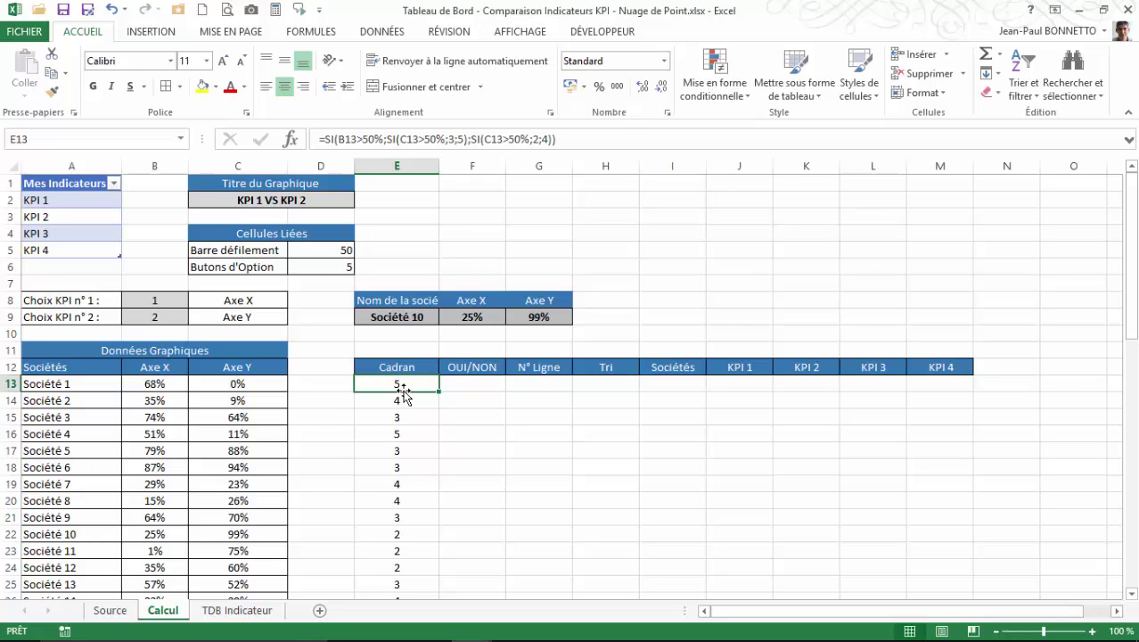
click(328, 267)
click(399, 419)
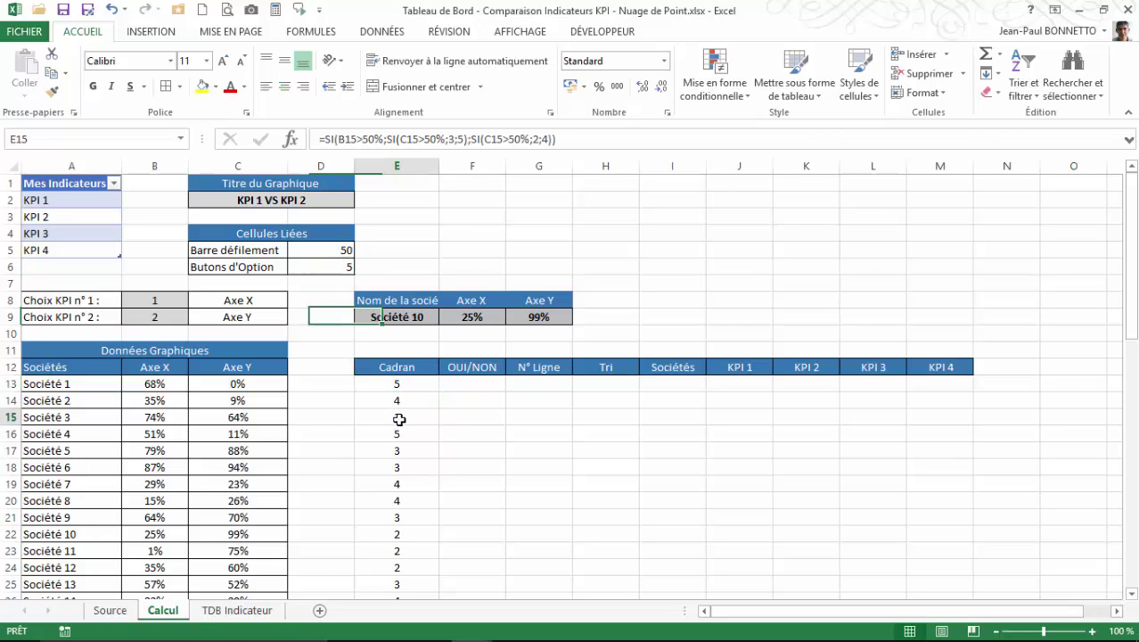
click(399, 450)
click(401, 386)
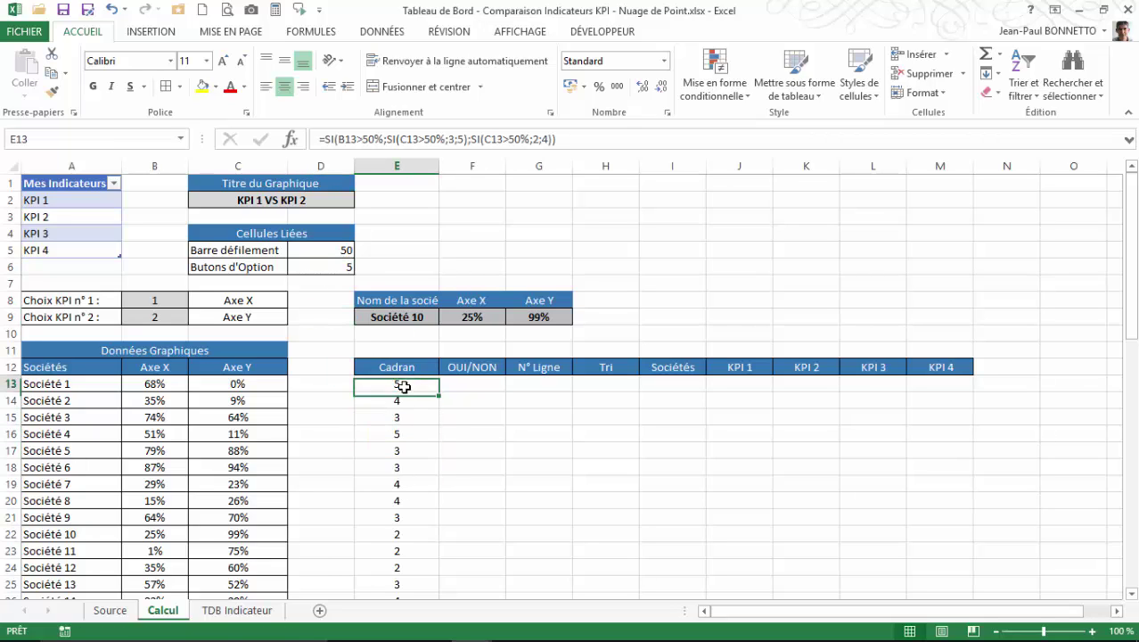
click(474, 383)
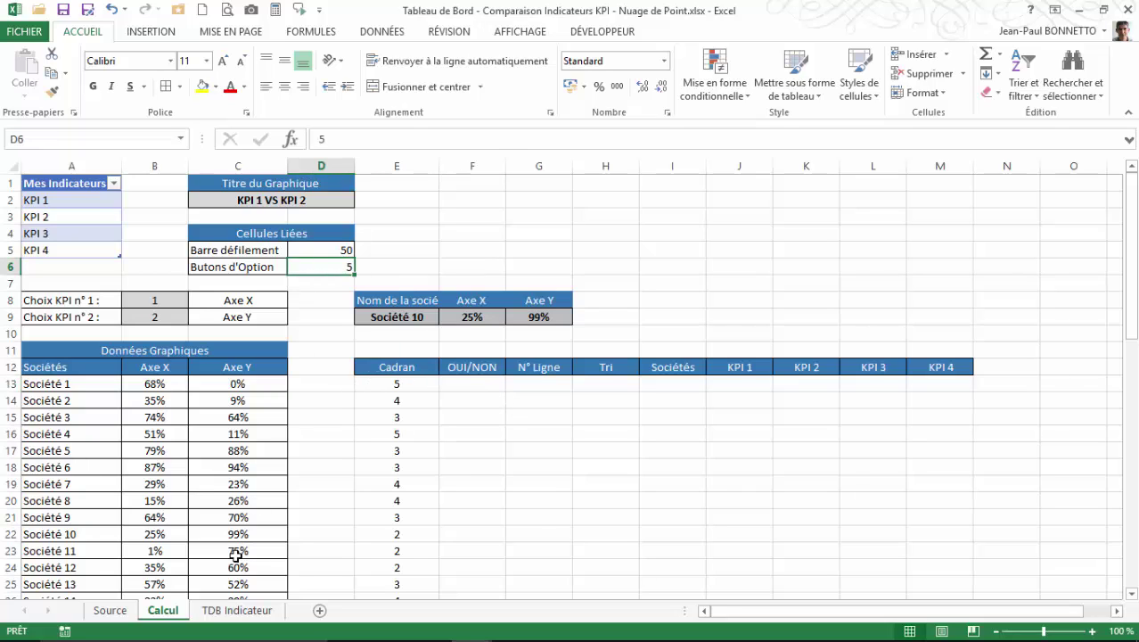
Select the All option on the TDB Indicateur sheet and return to the Calcul sheet to check linked cell D6.
click(236, 610)
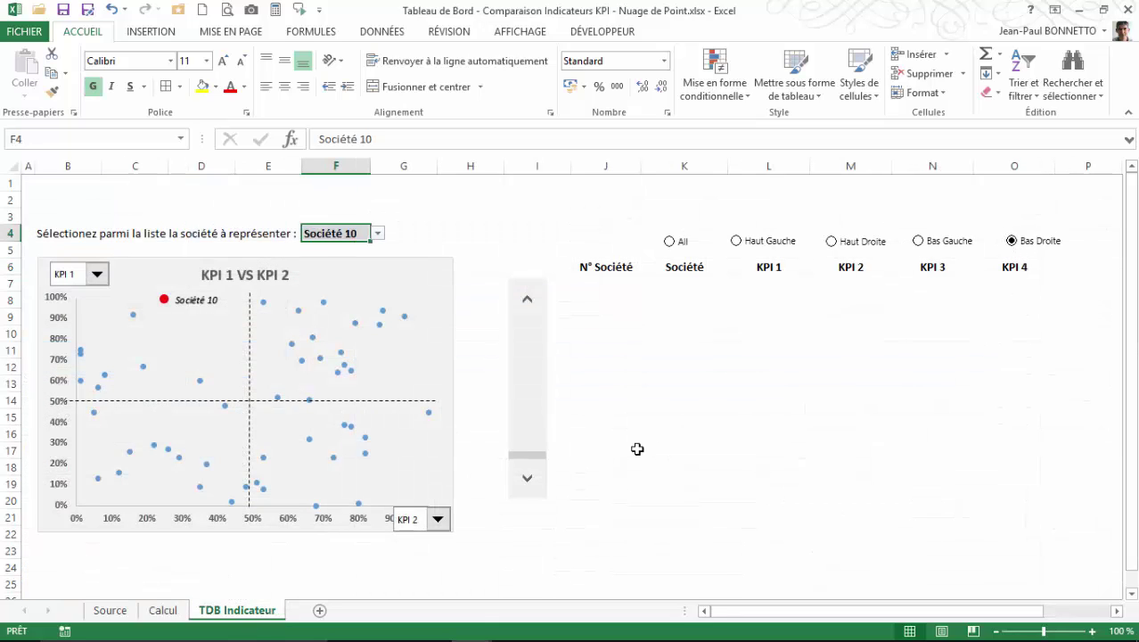
click(669, 242)
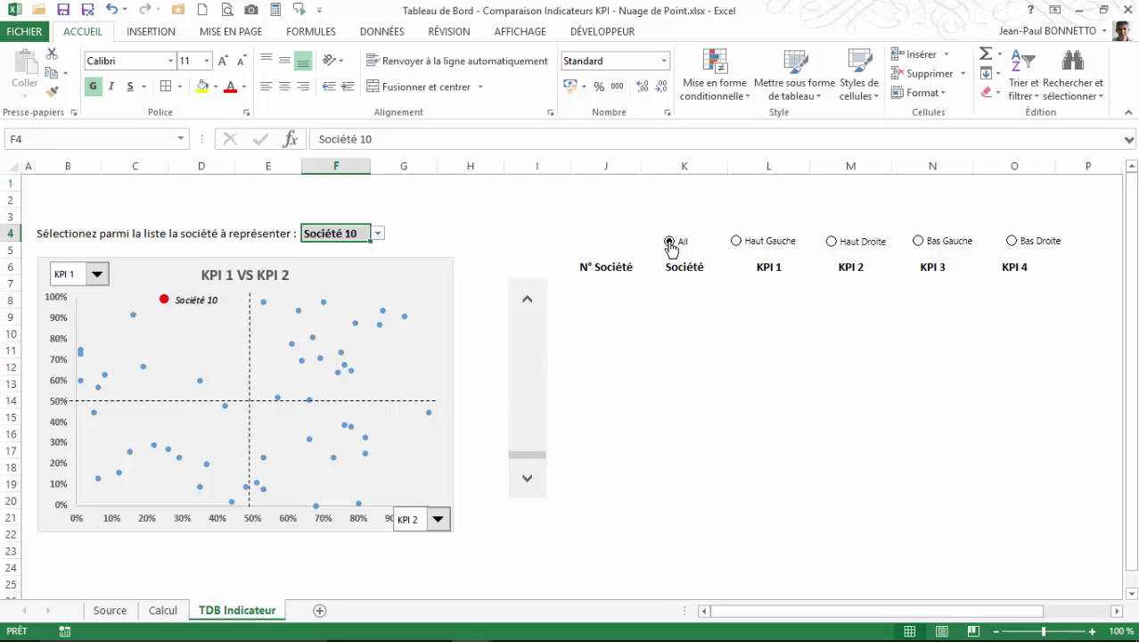
click(162, 613)
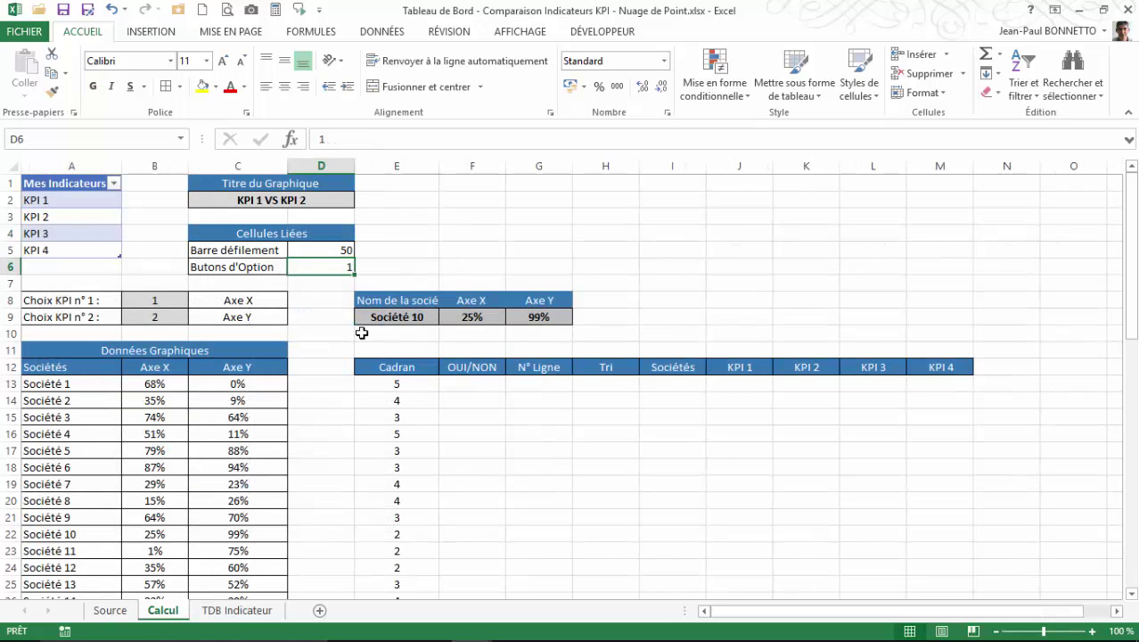
Begin the OUI/NON formula in F13 with =SI($D$6=1;VRAI; using an absolute reference to the option-button linked cell.
click(465, 385)
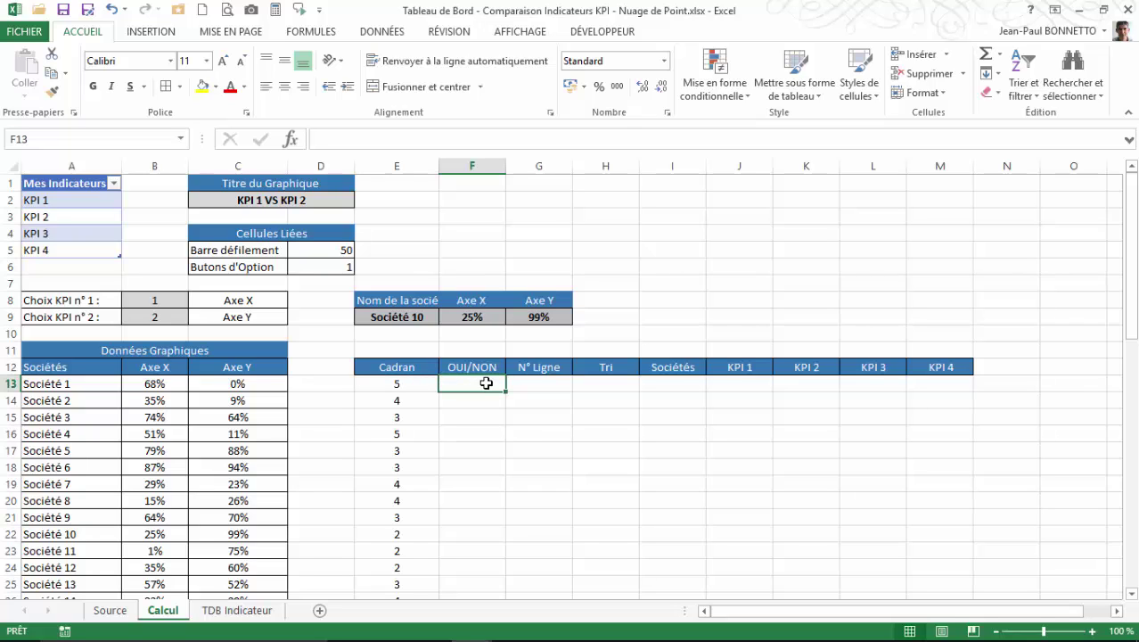
text(=si()
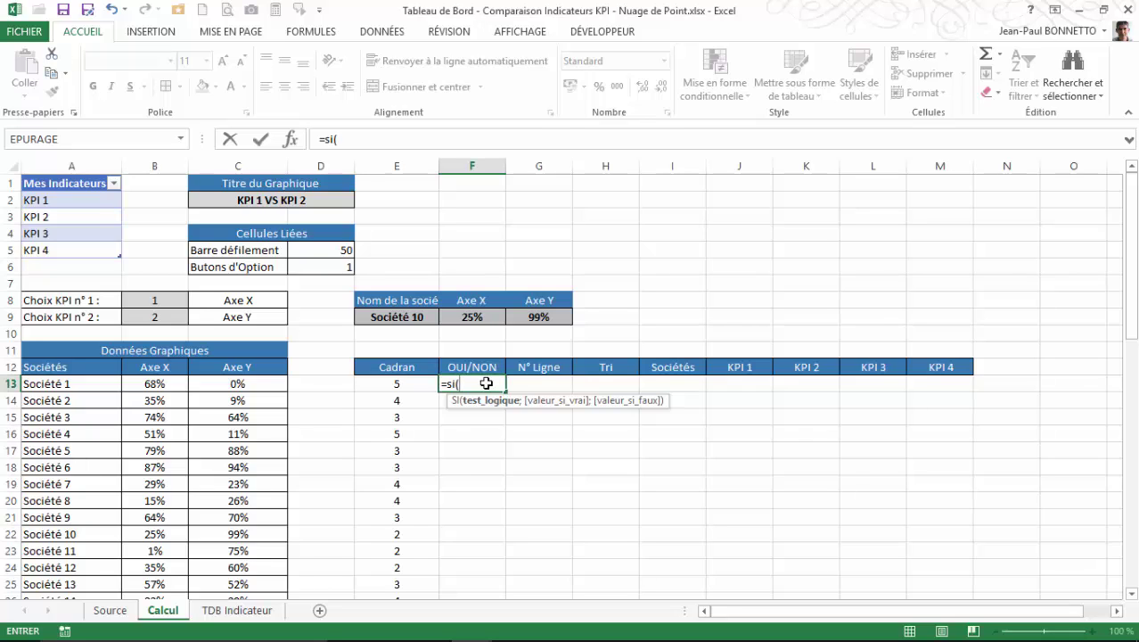
click(332, 267)
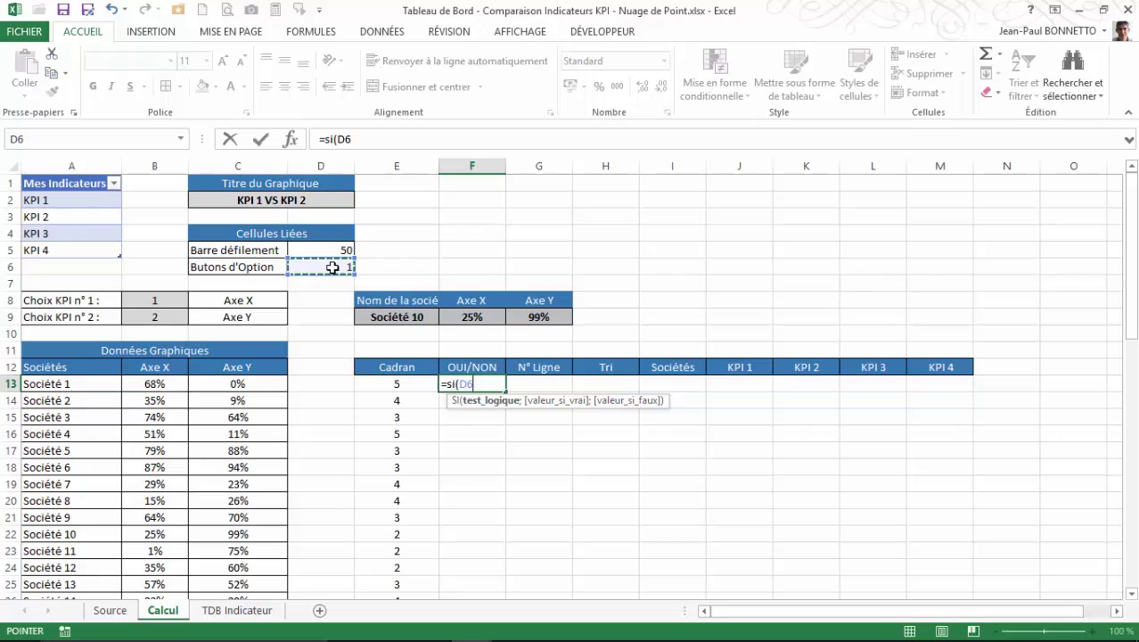
key(F4)
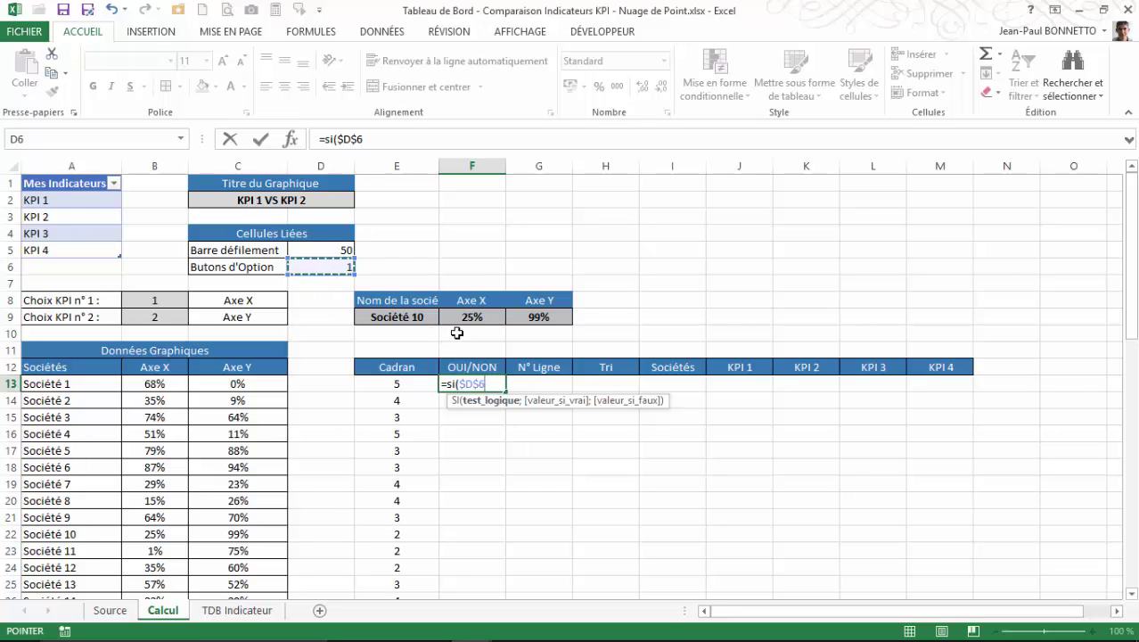
text(=)
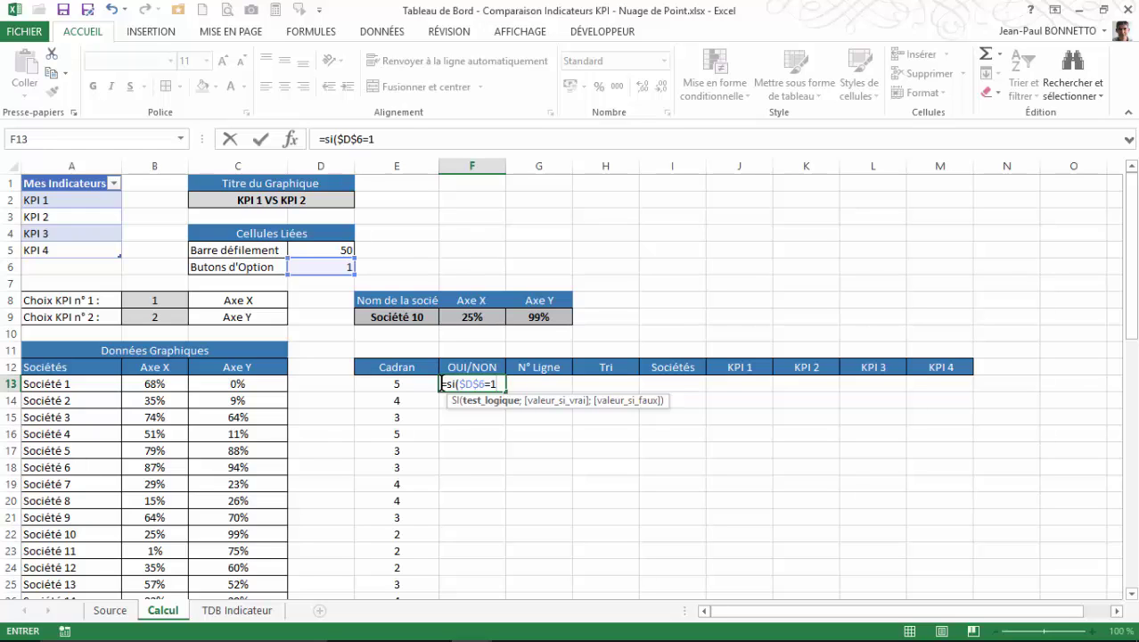
text(1;)
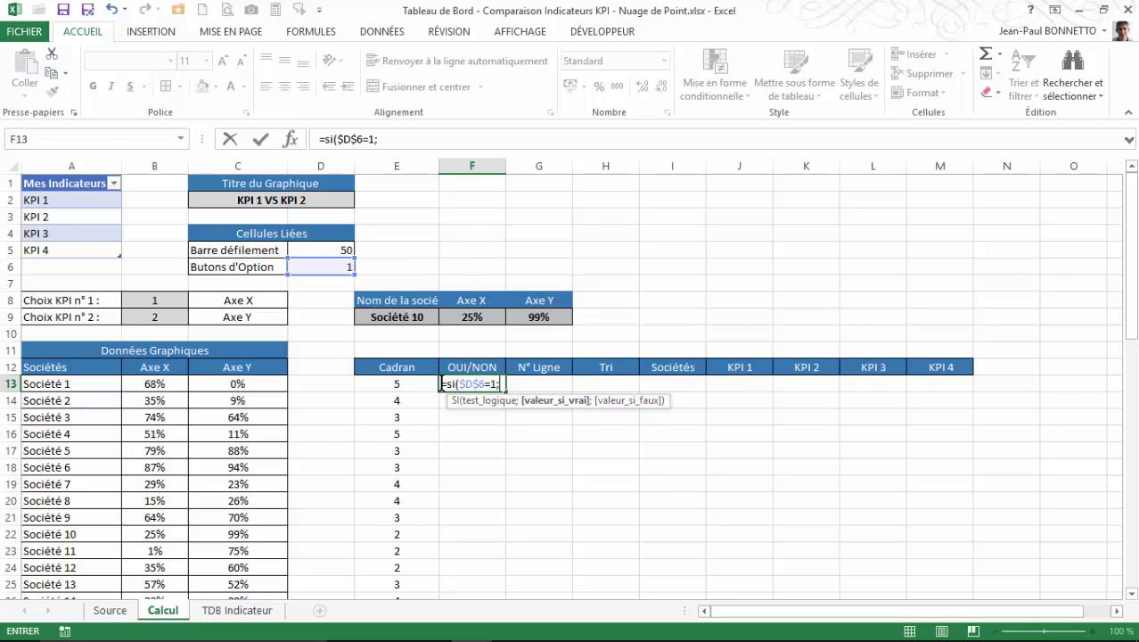
text(VRAI)
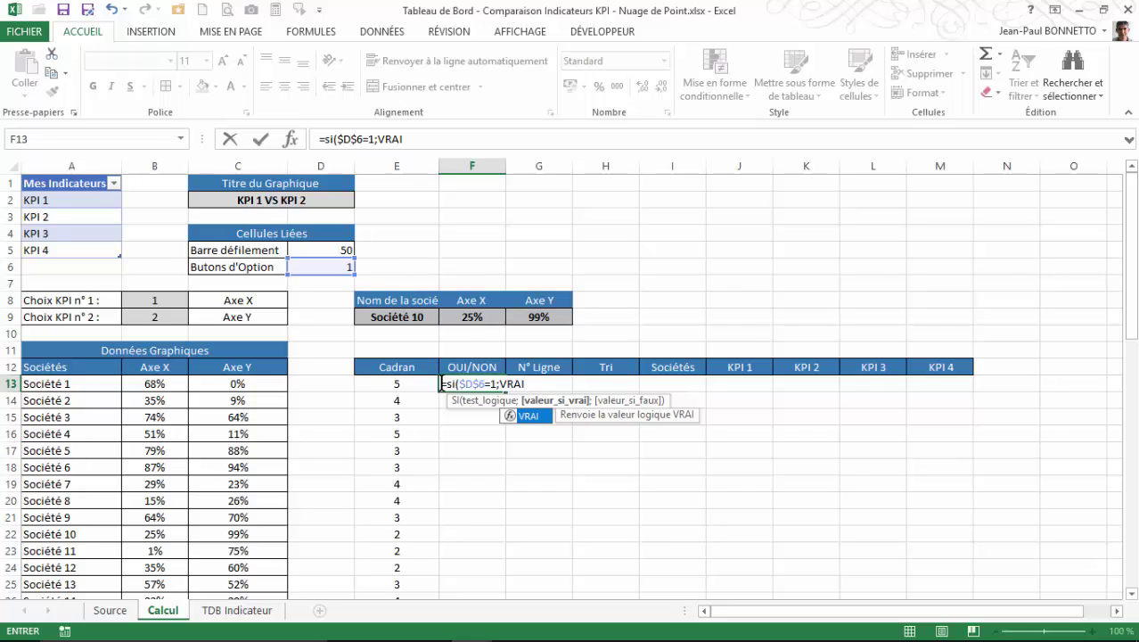
text(;)
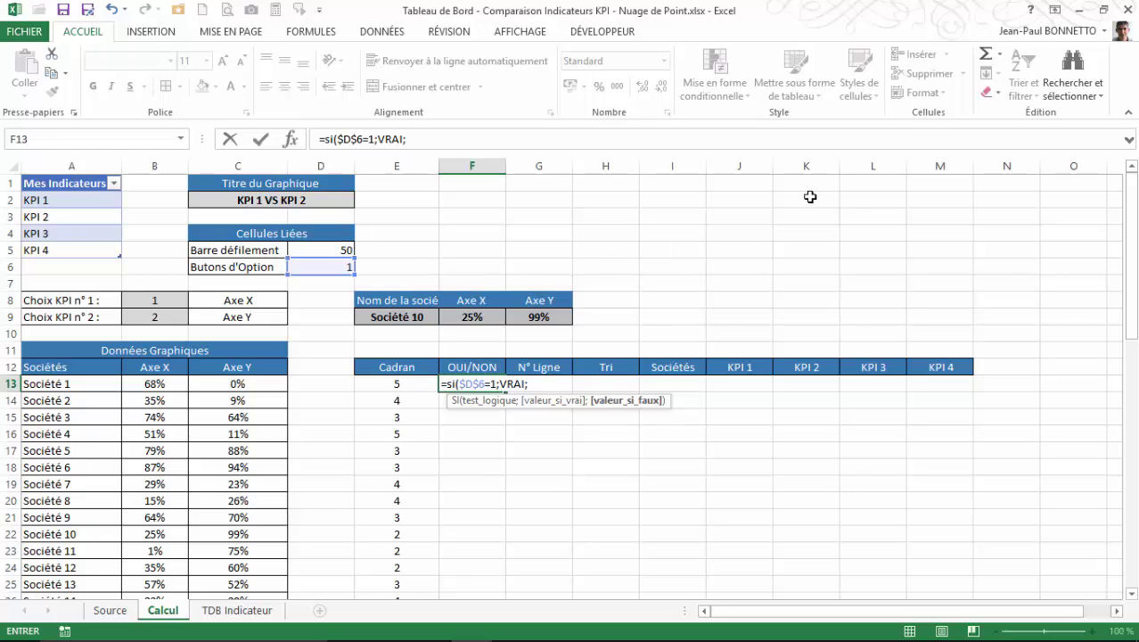
Complete the F13 formula with the nested test SI($D$6=E13;VRAI;FAUX)) comparing the option-button linked cell with the Cadran code.
text(si()
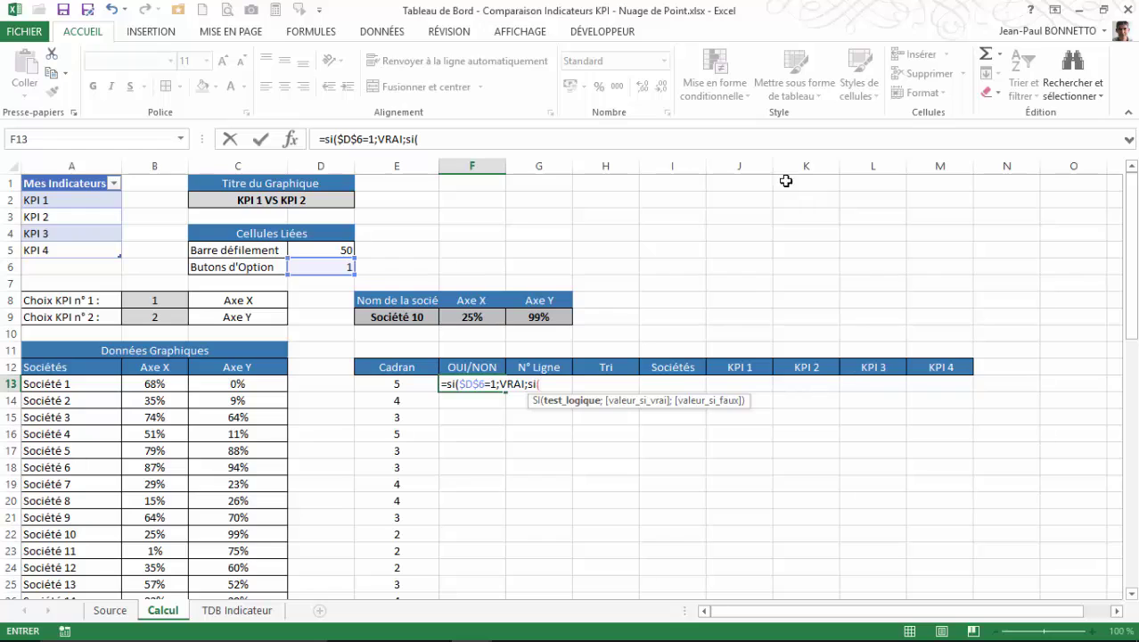
click(324, 268)
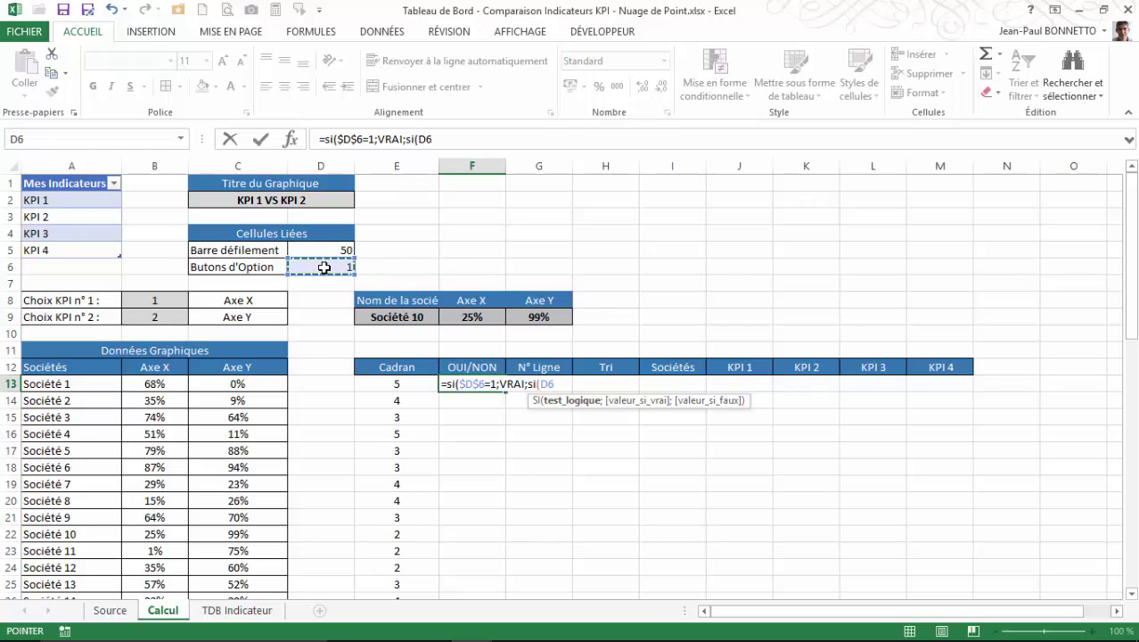
key(F4)
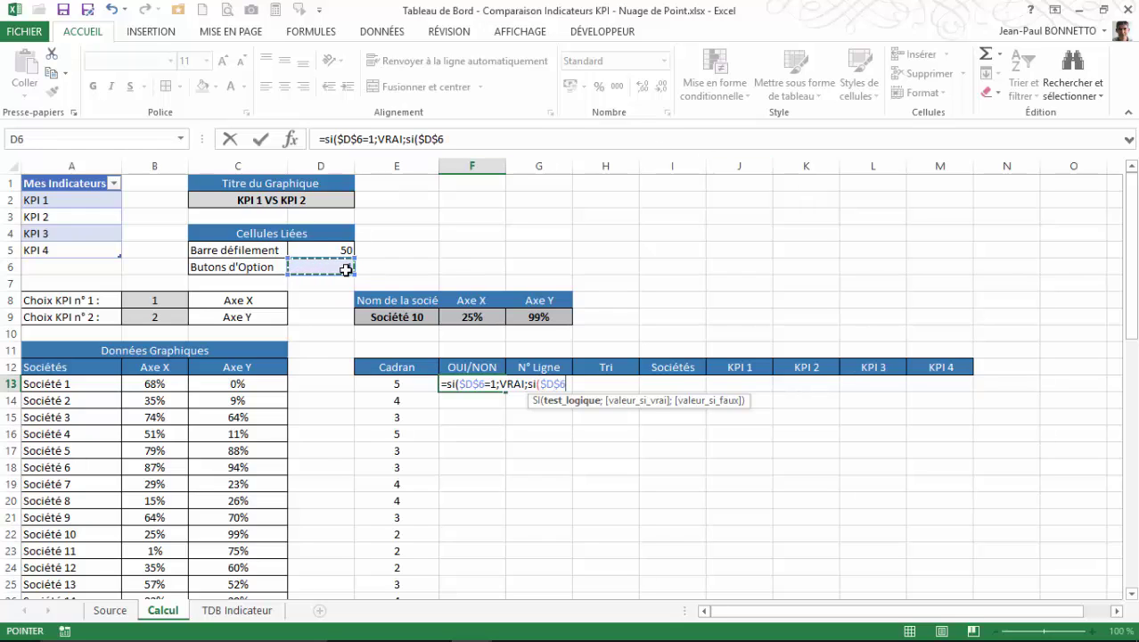
text(=)
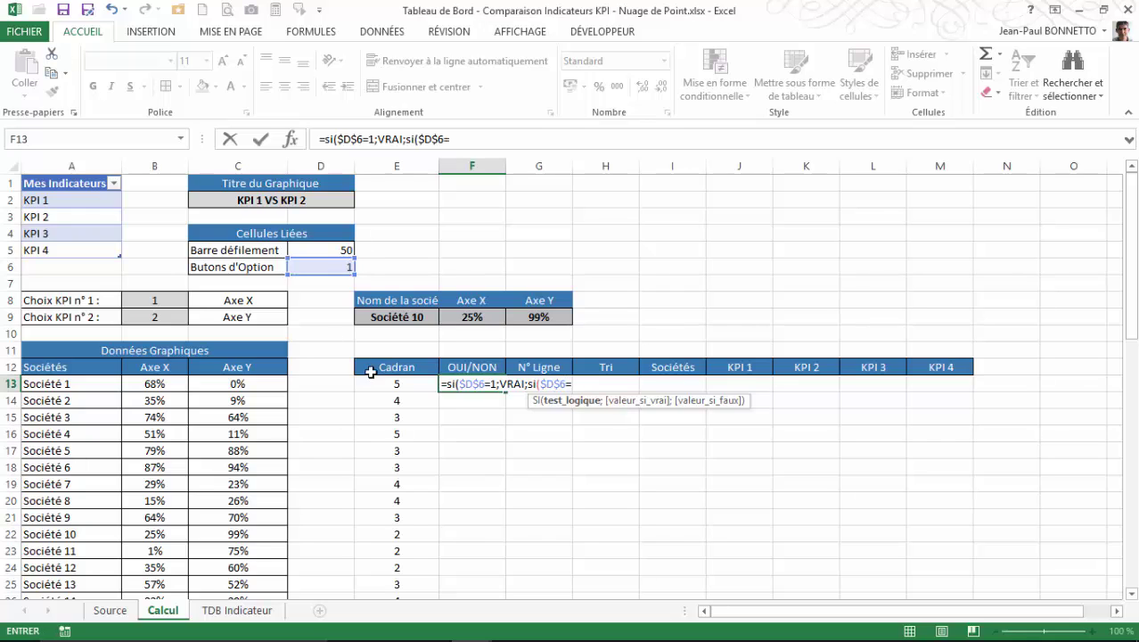
click(393, 386)
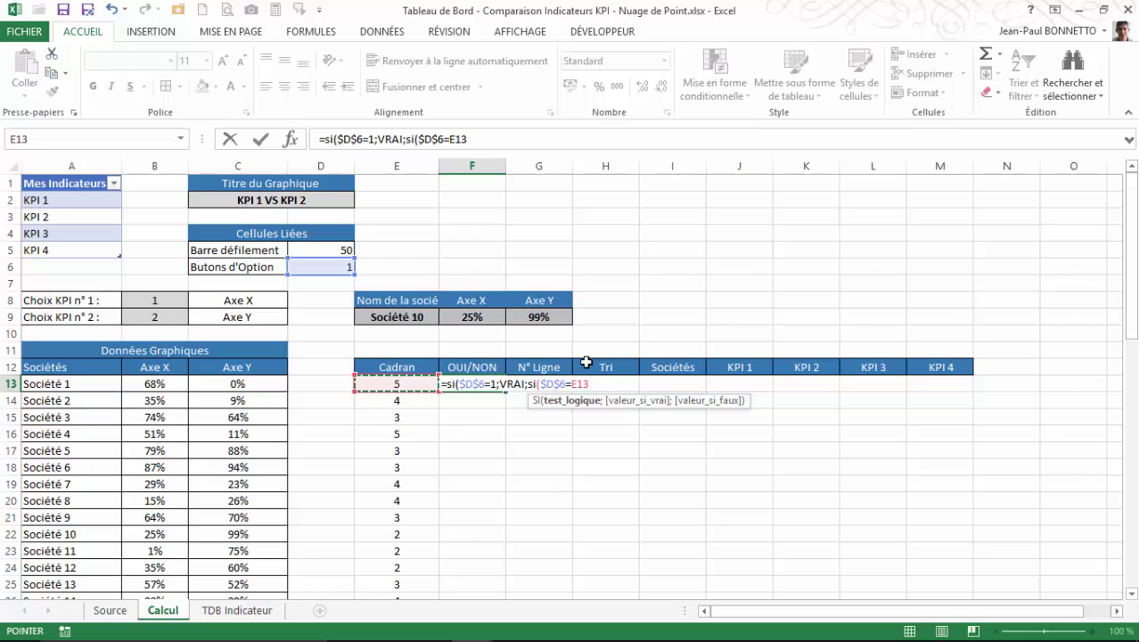
text(;)
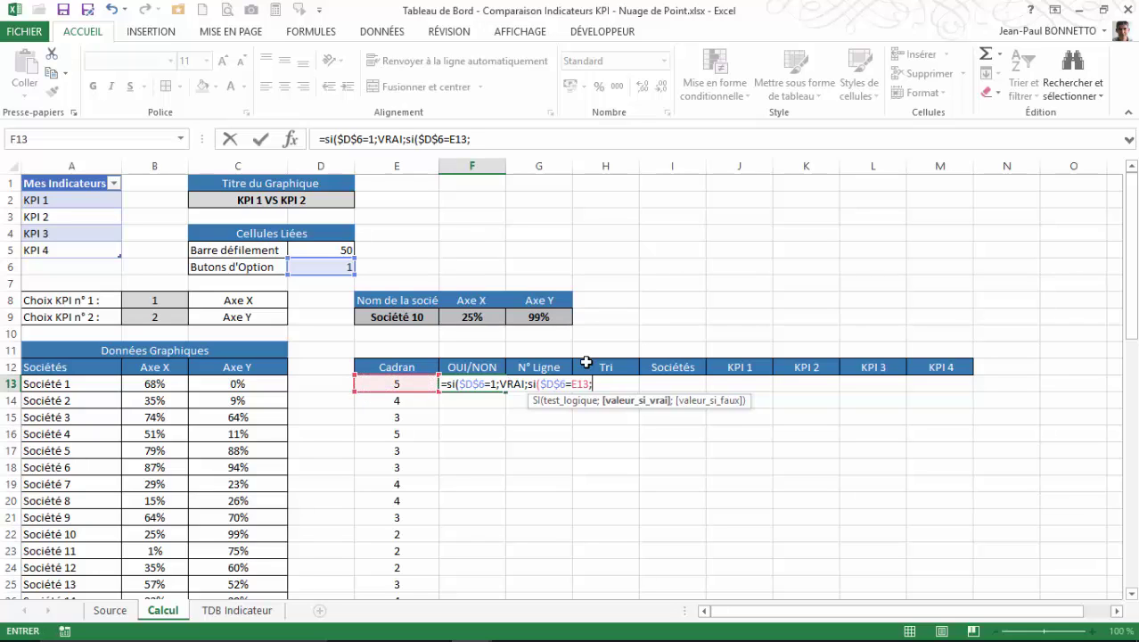
text(VRAI)
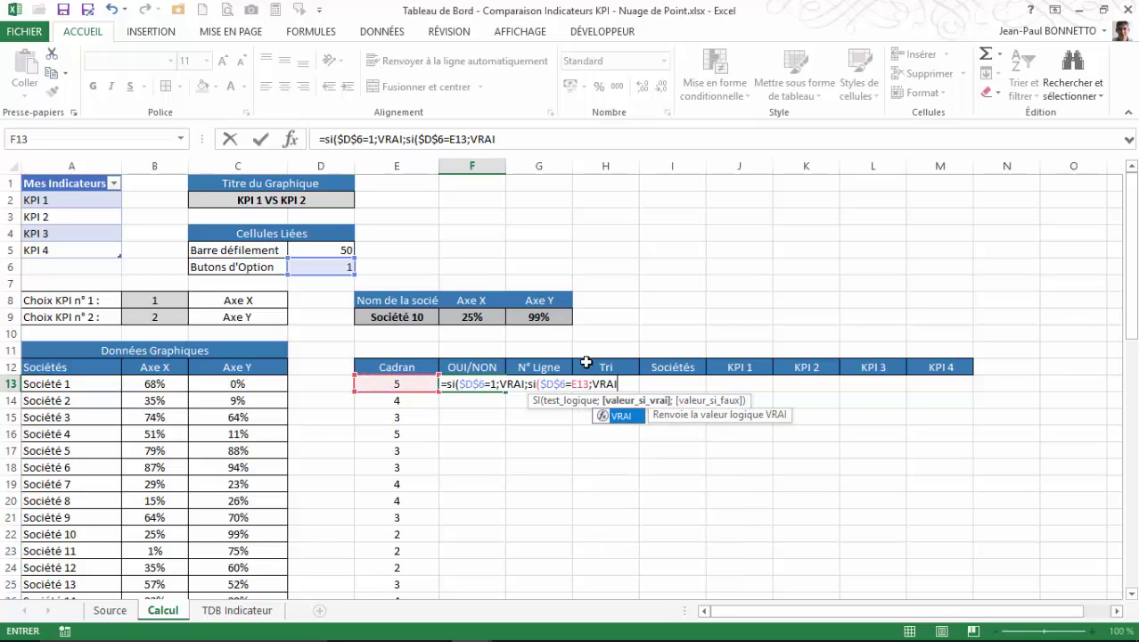
text(;)
text(F)
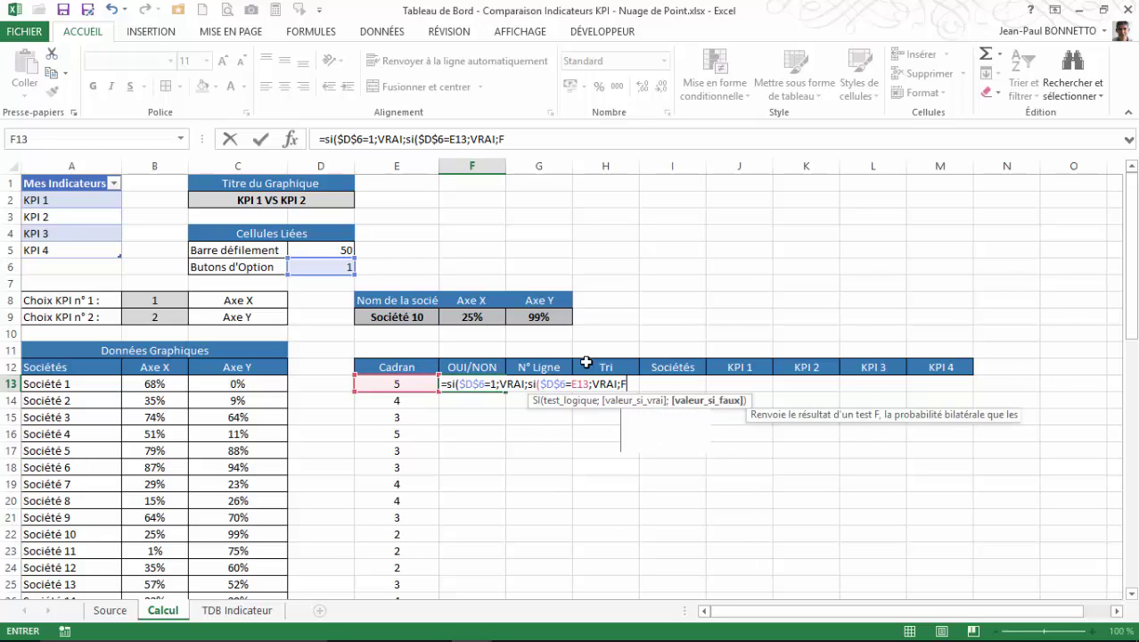
text(AUX)
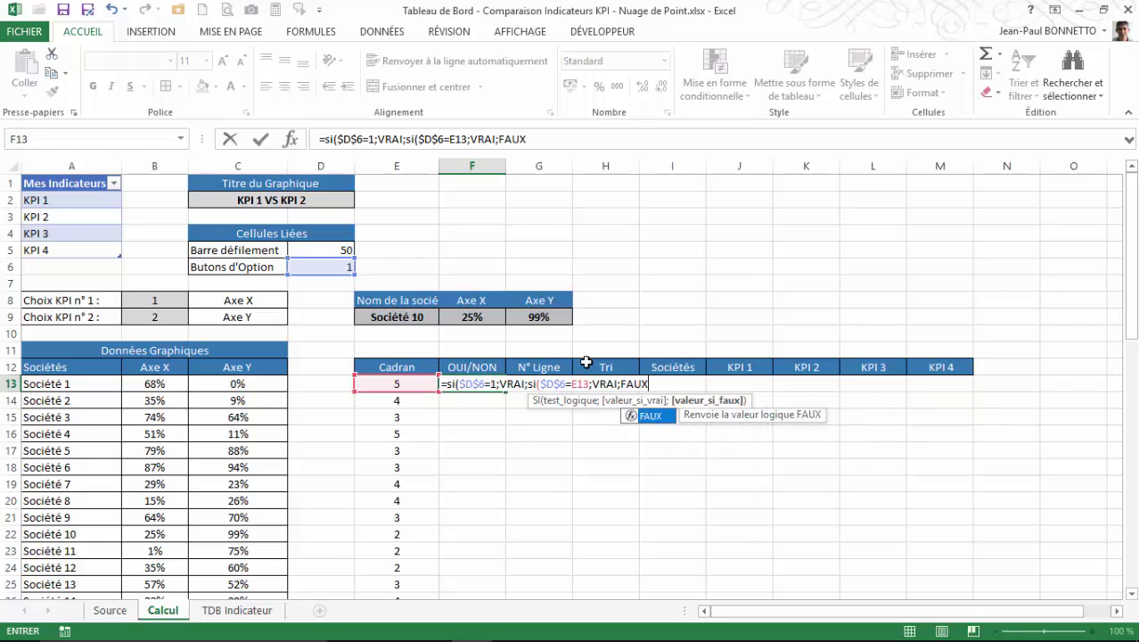
text()))
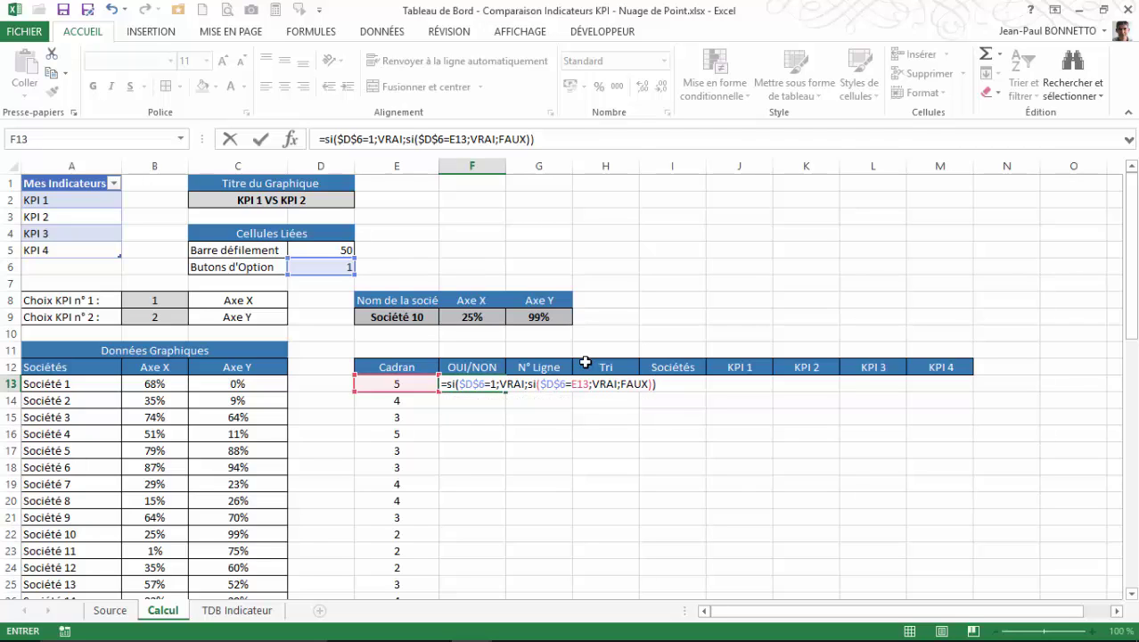
key(Return)
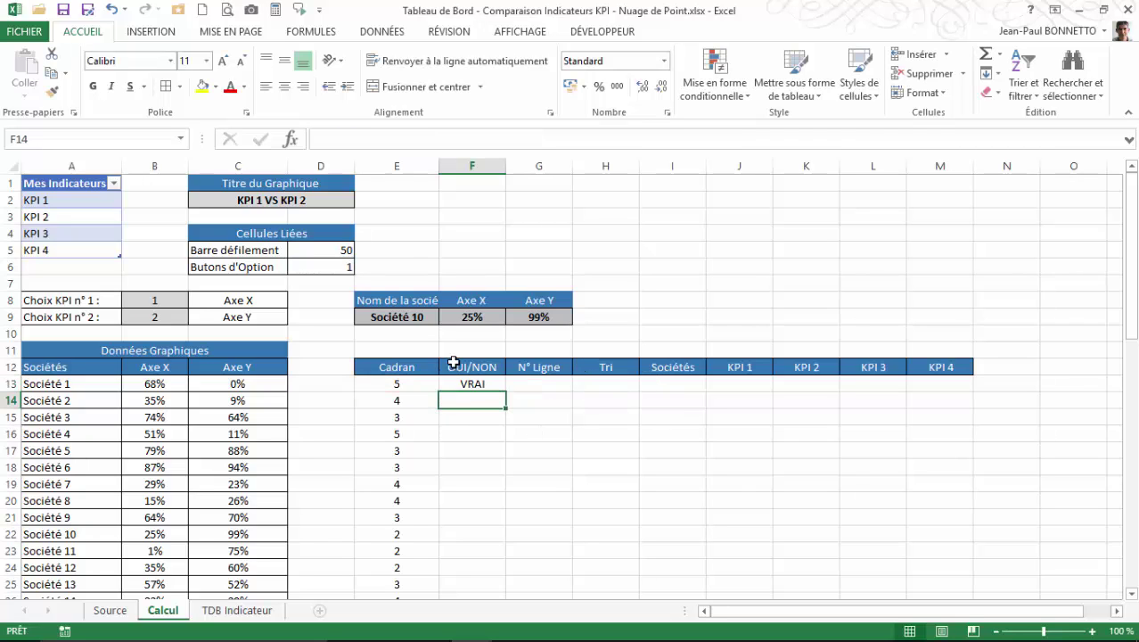
Fill the F13 formula down the OUI/NON column through Société 50 in row 62.
click(469, 382)
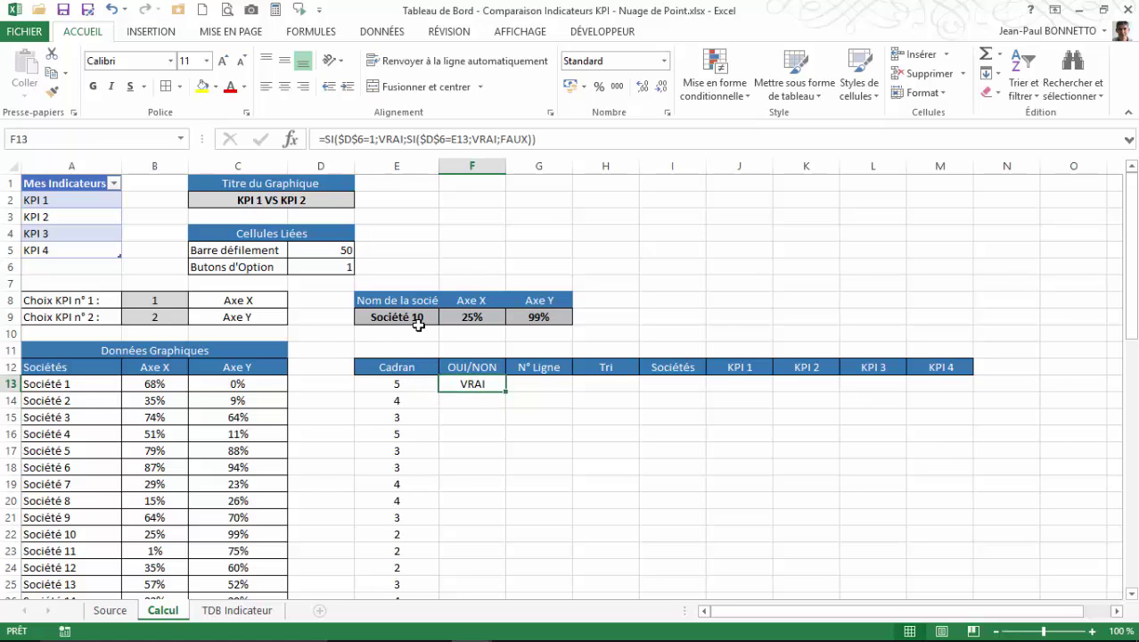
double_click(505, 392)
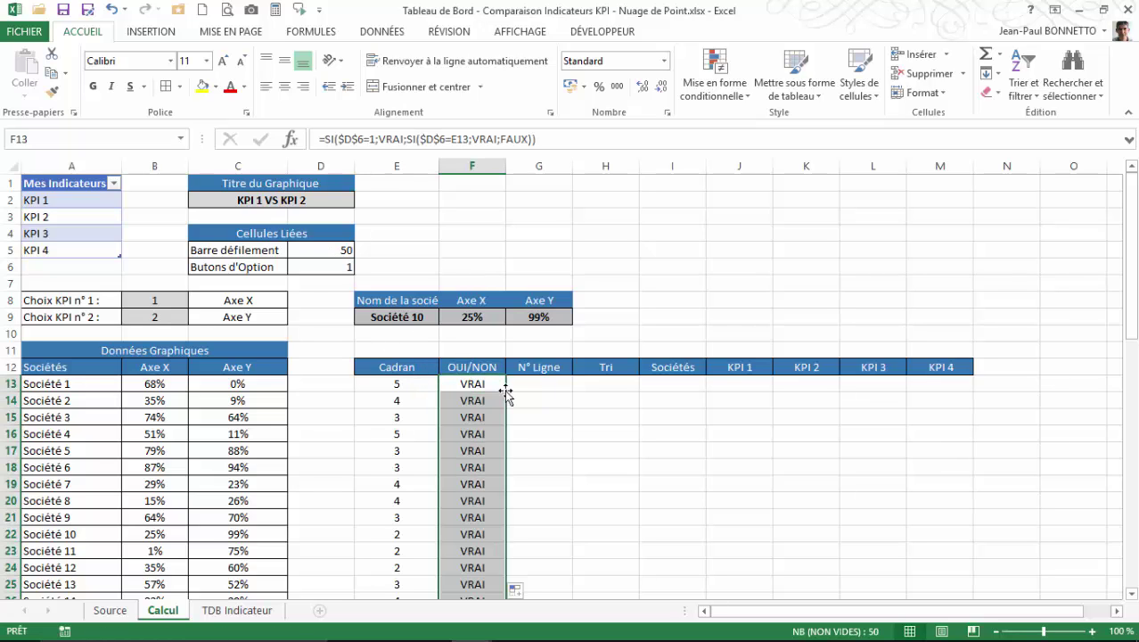
scroll(473, 402, down, 18)
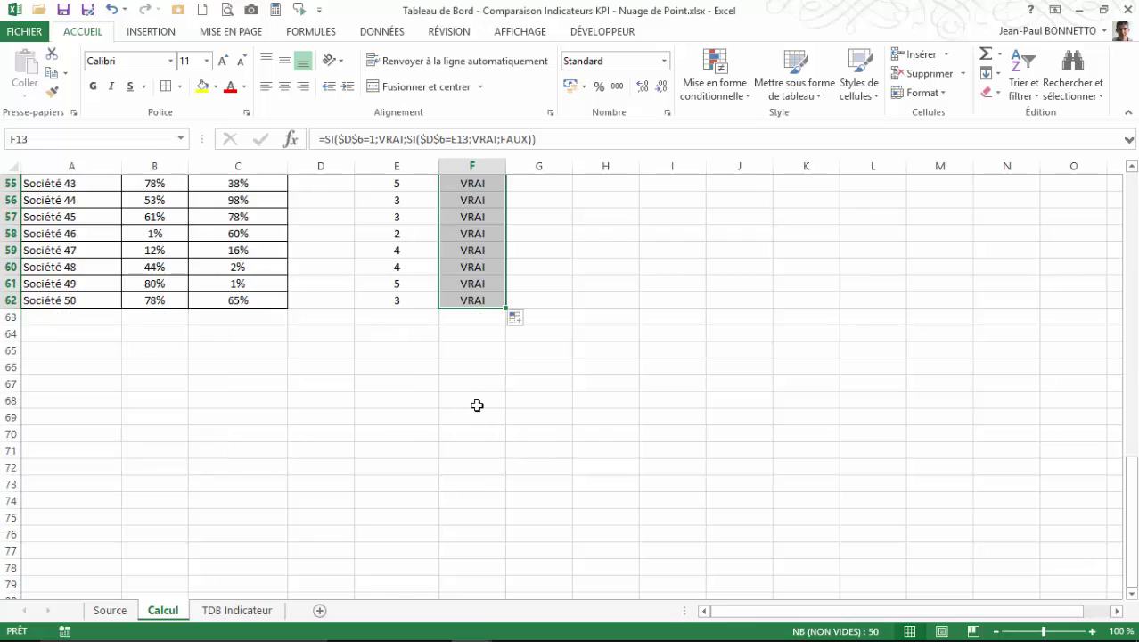
scroll(477, 405, up, 18)
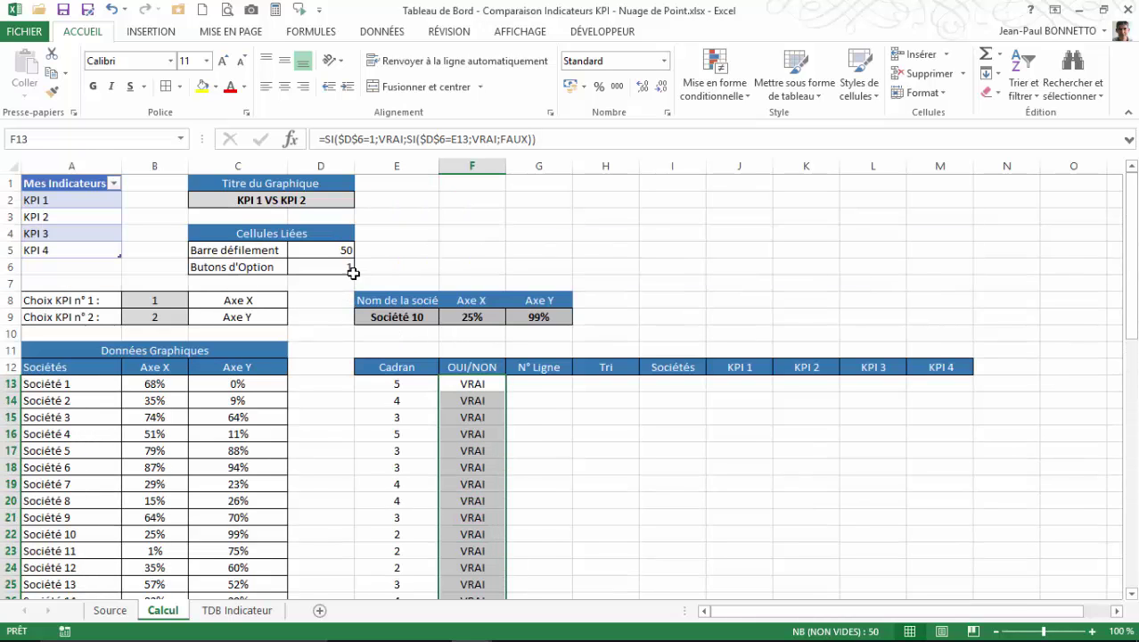
Select the Haut Gauche option on TDB Indicateur and check Calcul's OUI/NON column against the Cadran codes and linked cell D6.
click(352, 270)
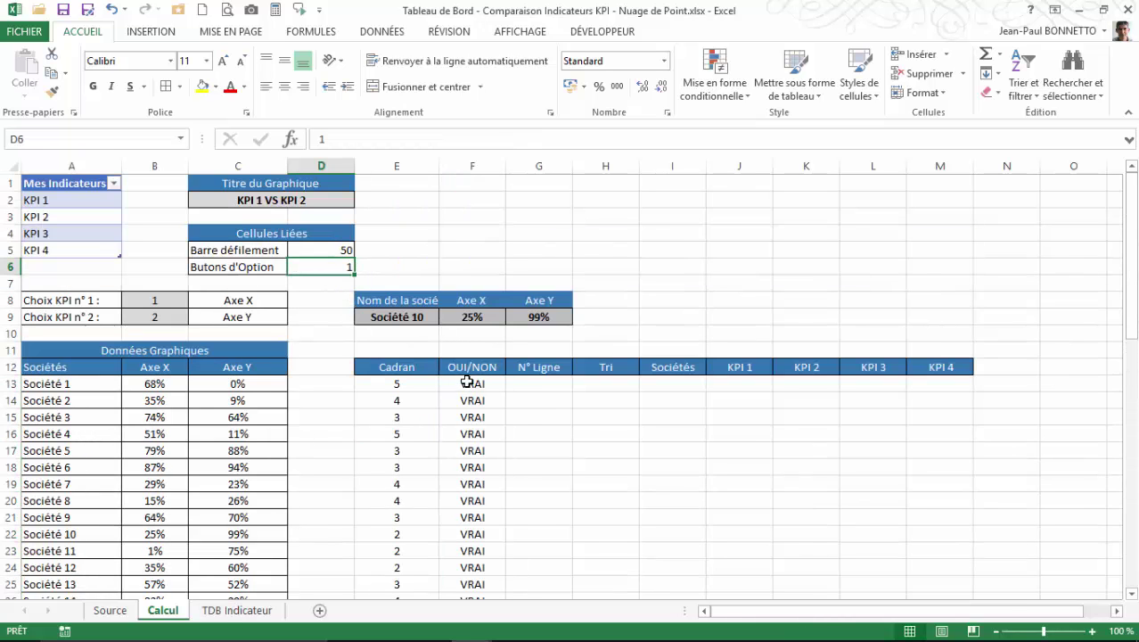
click(217, 613)
click(736, 242)
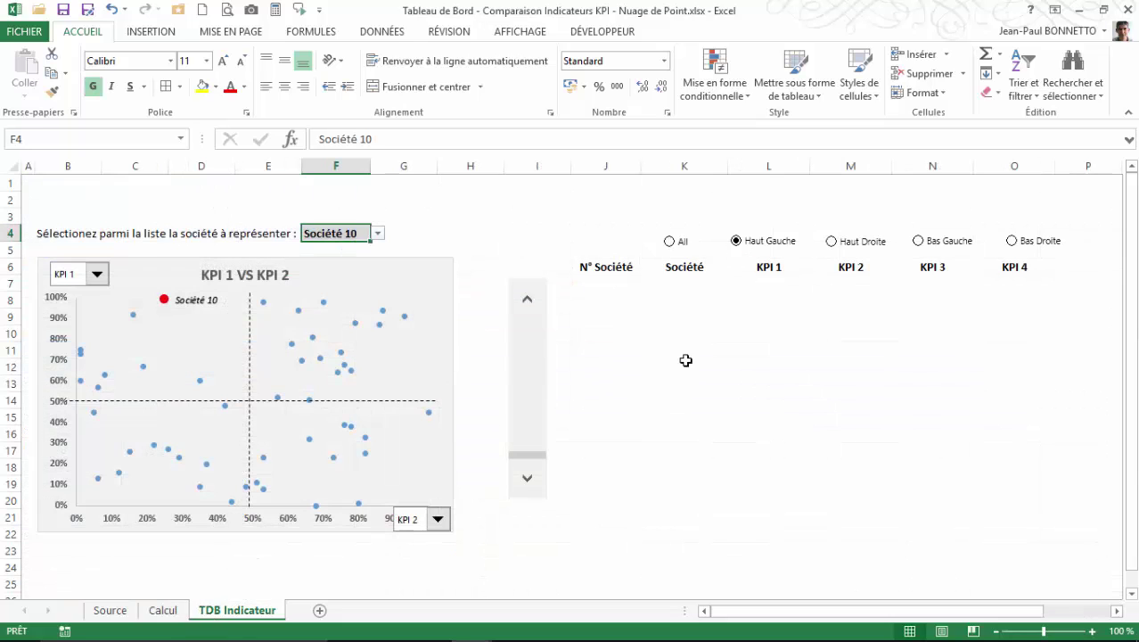
click(162, 611)
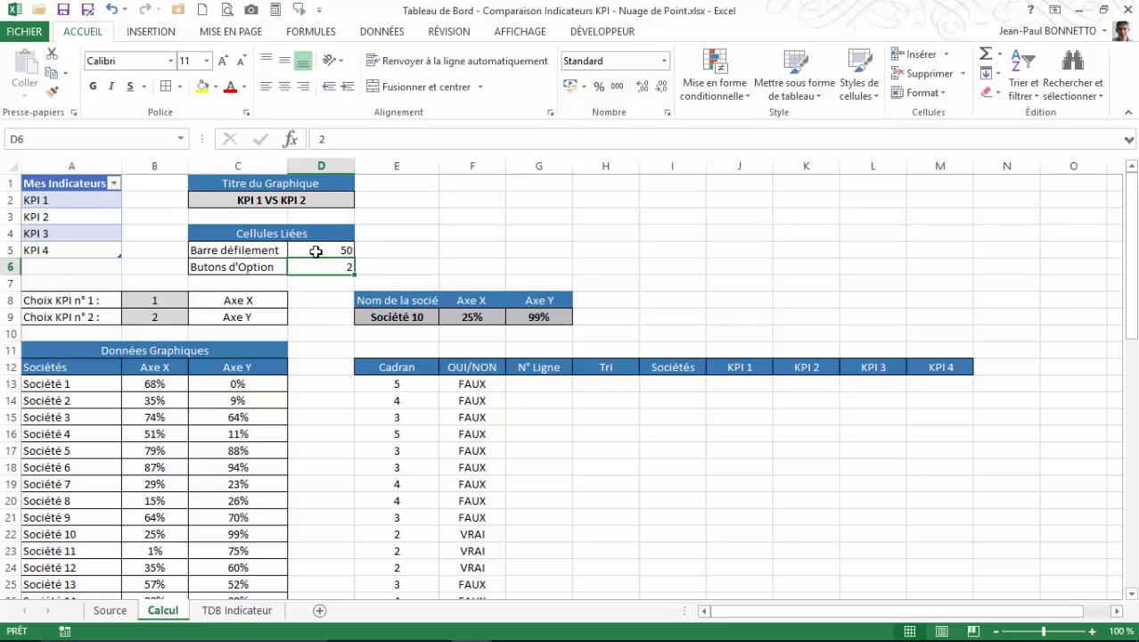
scroll(436, 440, down, 2)
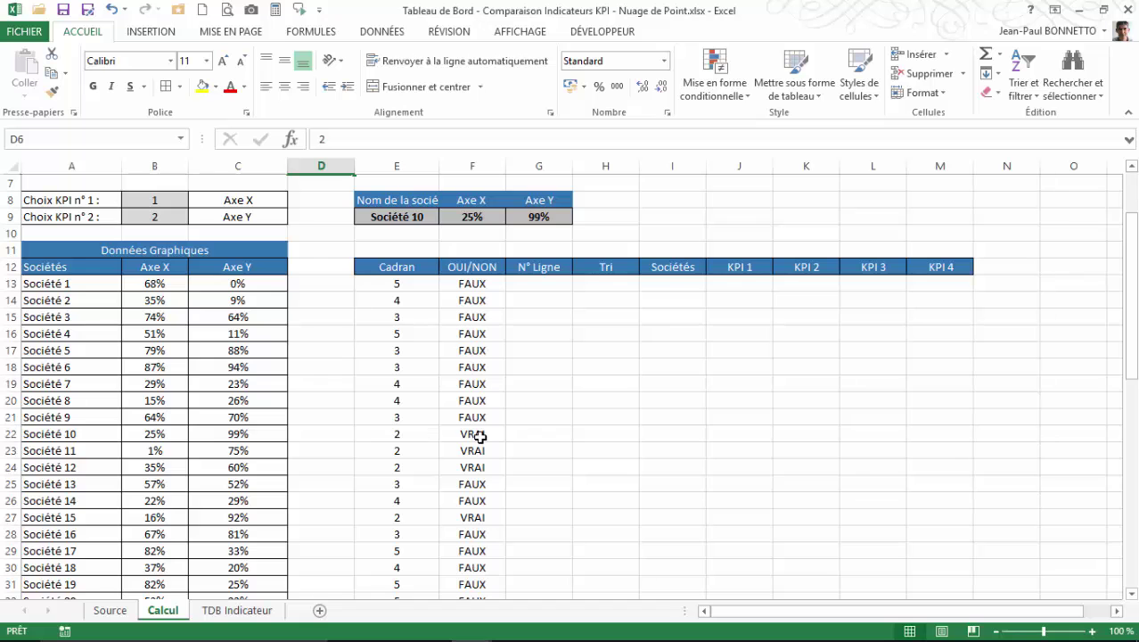
scroll(455, 472, down, 1)
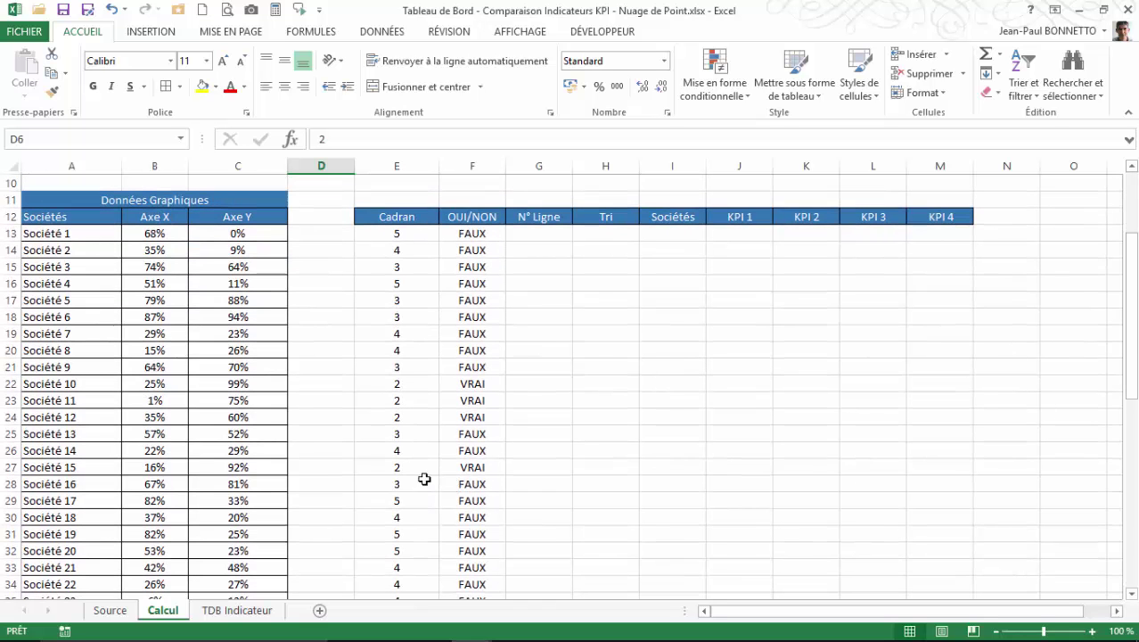
scroll(474, 476, down, 3)
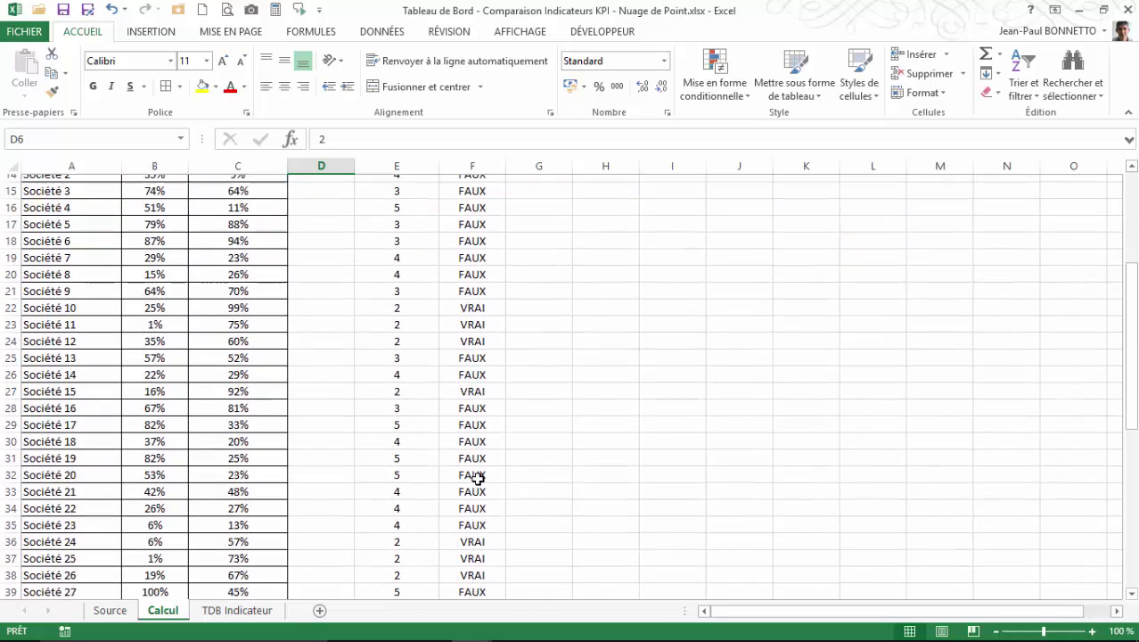
scroll(478, 481, up, 6)
Begin the N° Ligne formula in G13 with =SI(F13;LIGNES(, using the OUI/NON cell as the logical test.
click(528, 386)
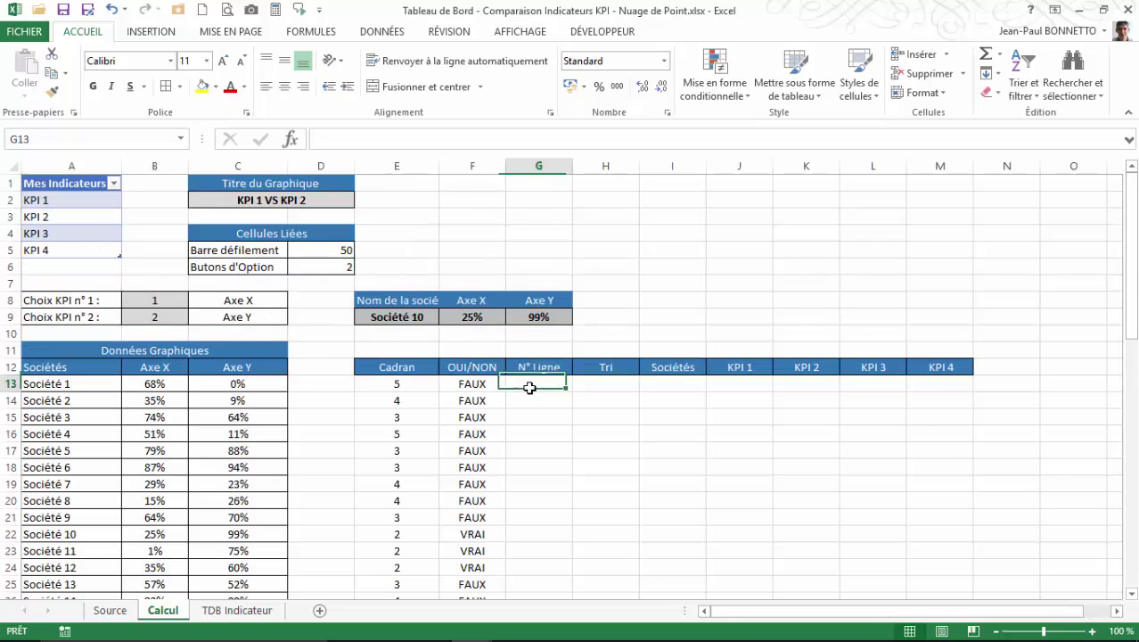
click(484, 383)
click(539, 384)
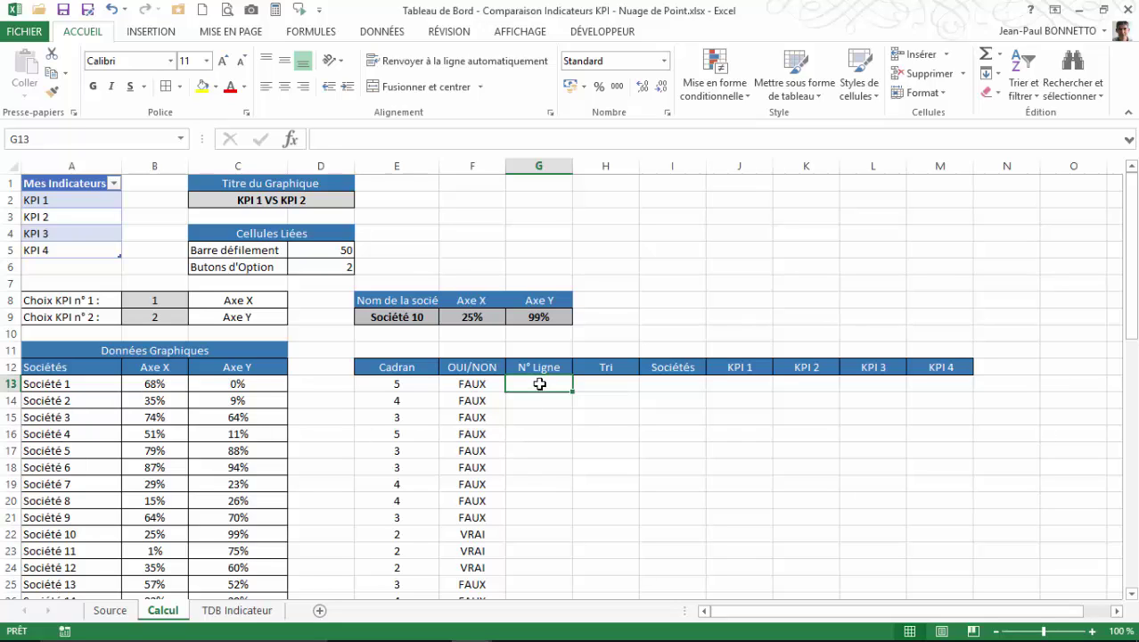
text(=si()
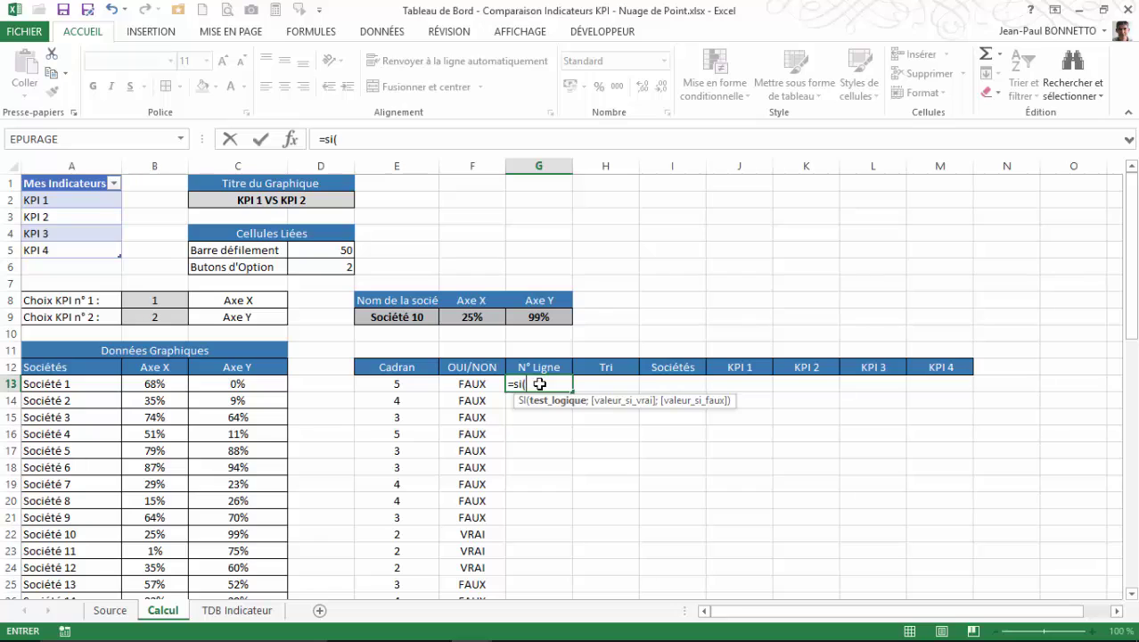
click(473, 385)
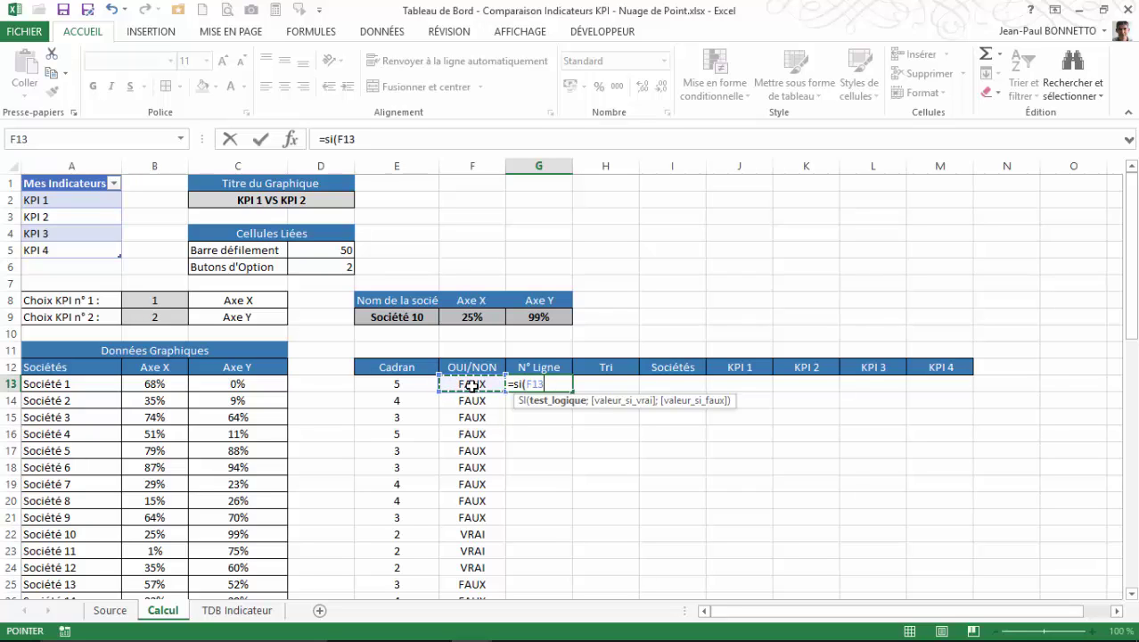
text(;)
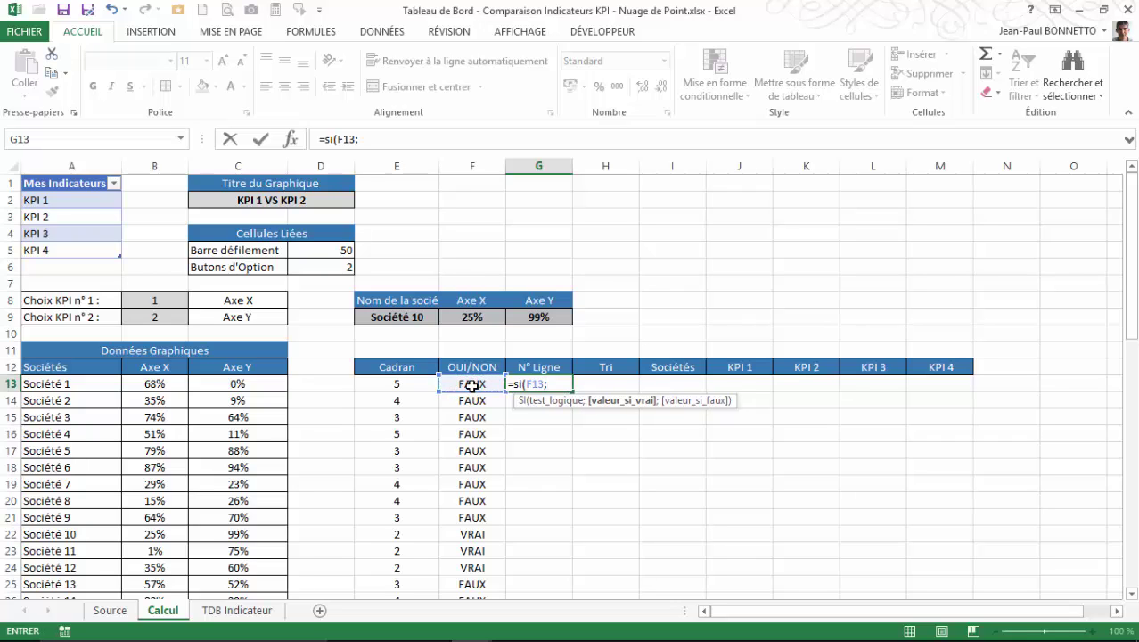
text(lignes)
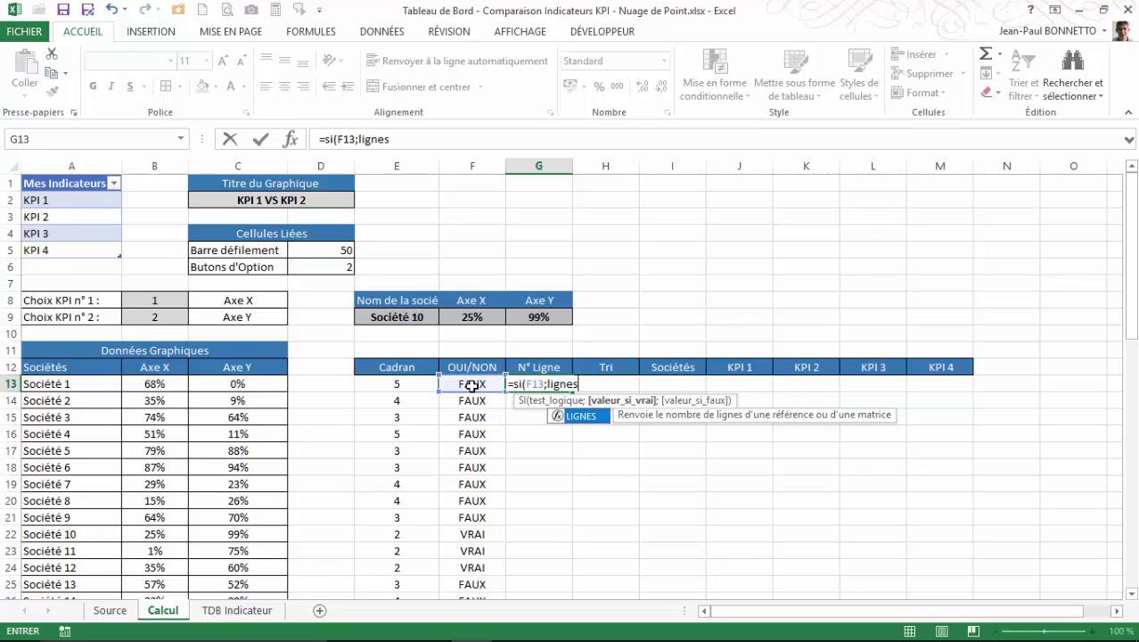
text(()
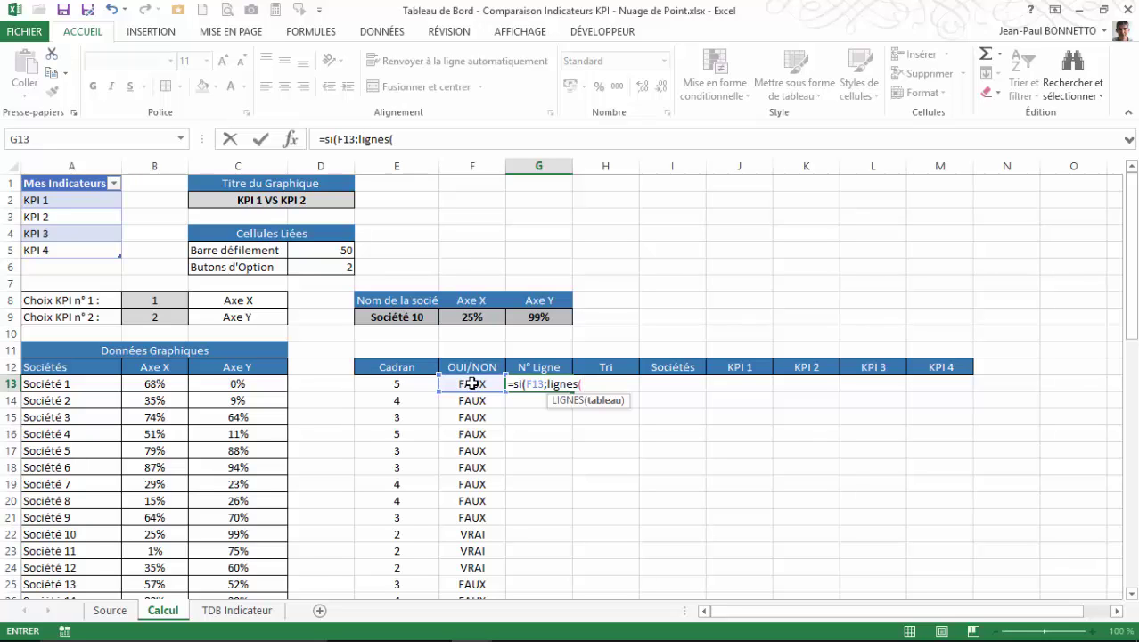
Give LIGNES in the G13 formula the expanding range $F$13:F13, with only the first reference absolute.
click(472, 383)
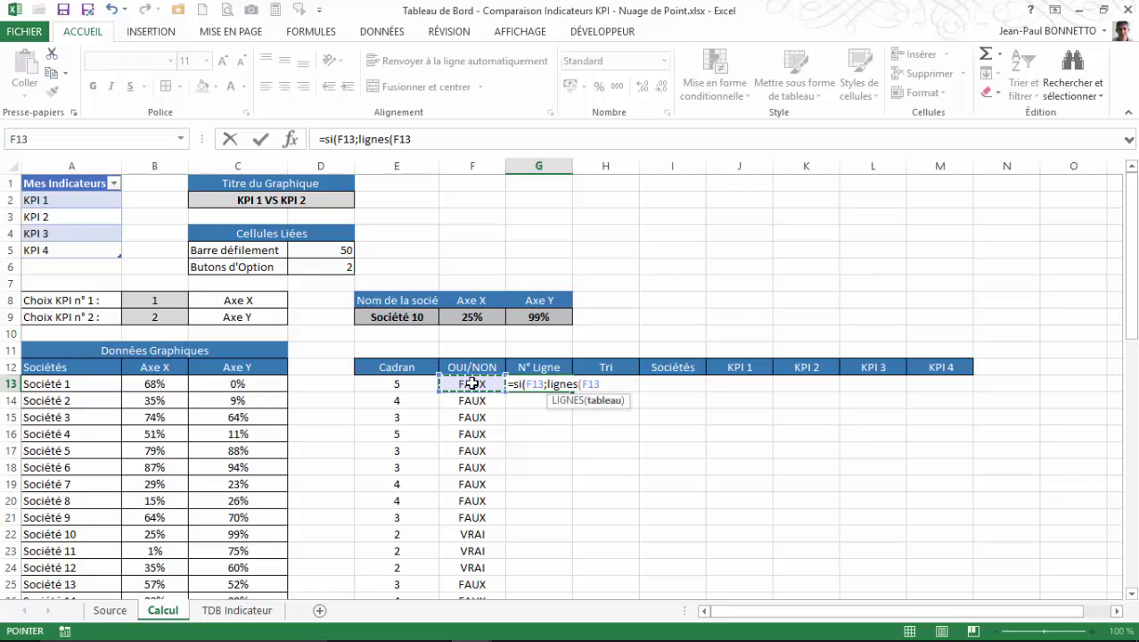
key(F4)
key(F8)
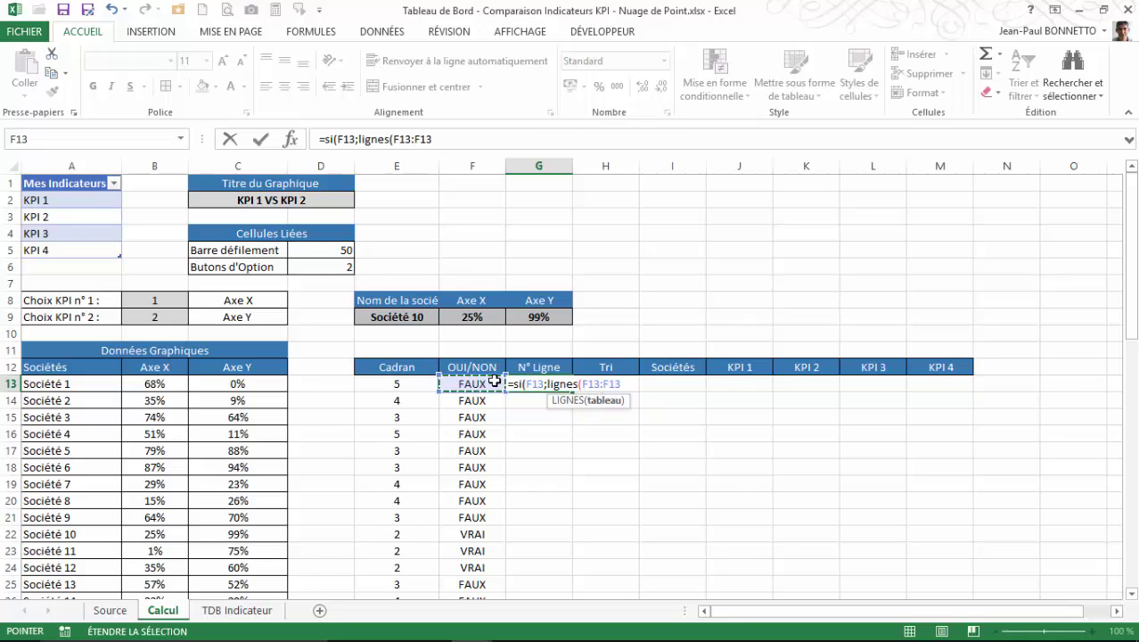
double_click(594, 383)
click(590, 383)
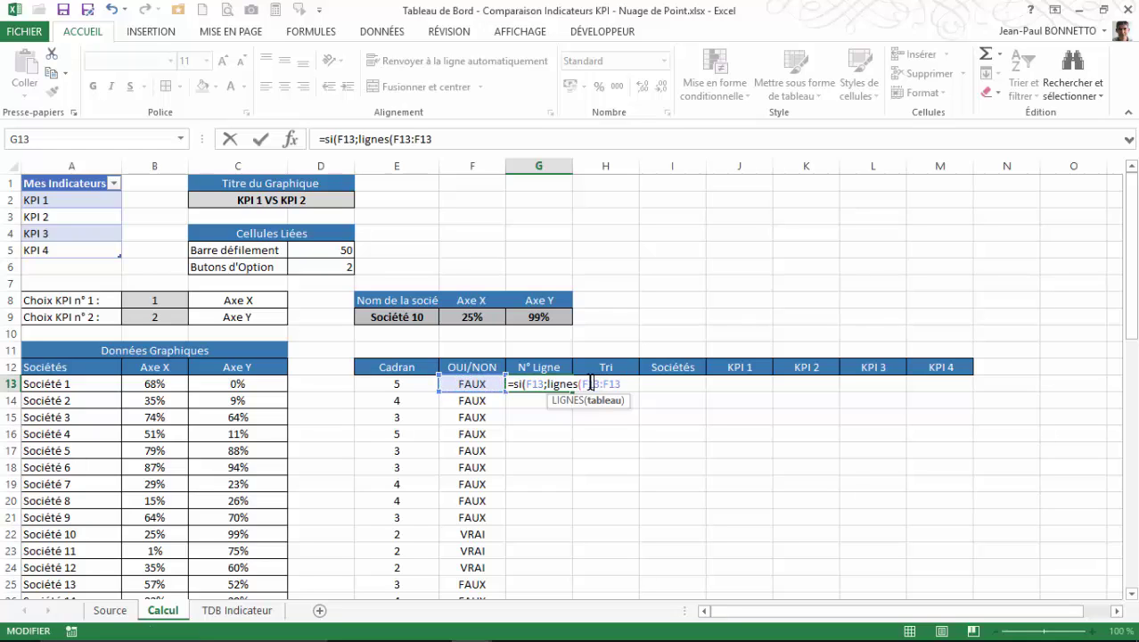
click(402, 139)
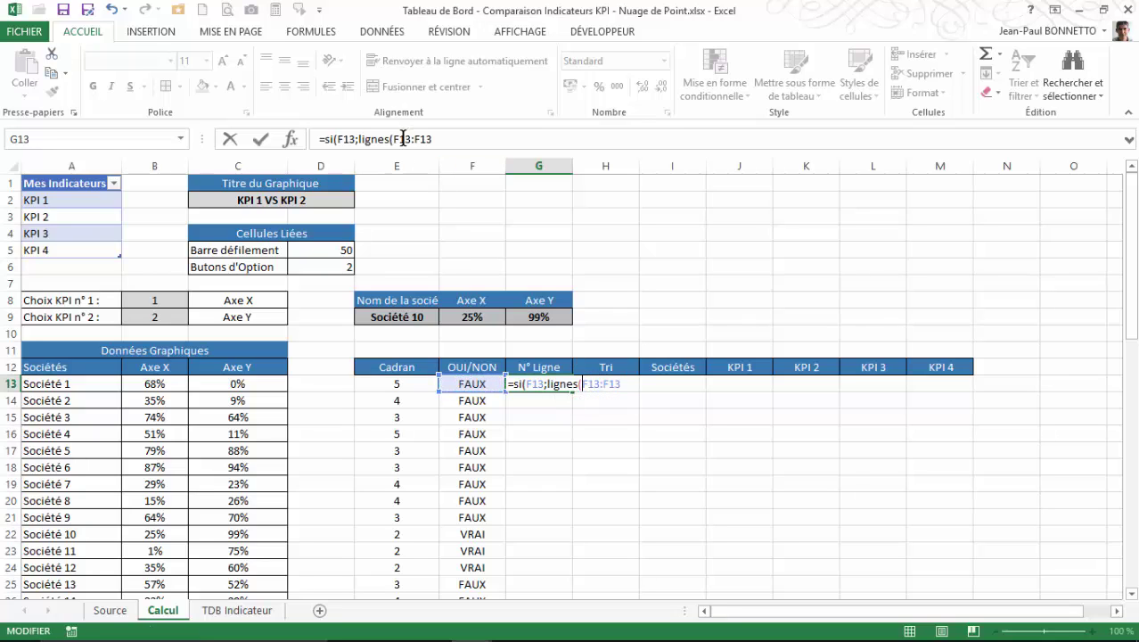
key(F4)
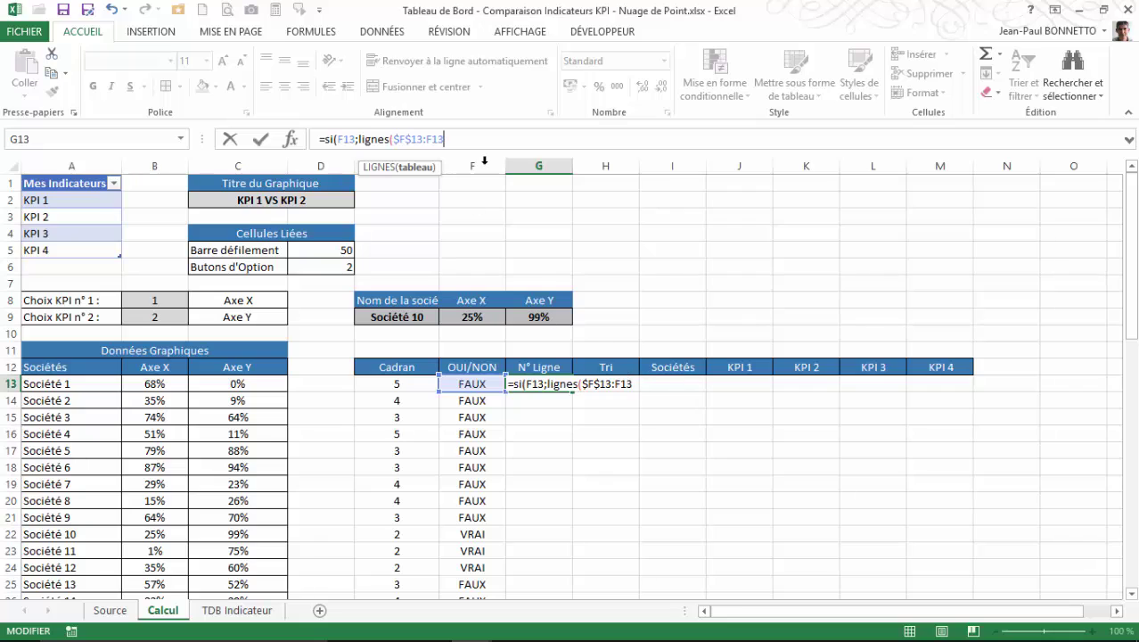
Close LIGNES in G13 and complete the SI formula with empty text "" as the value if false.
click(467, 134)
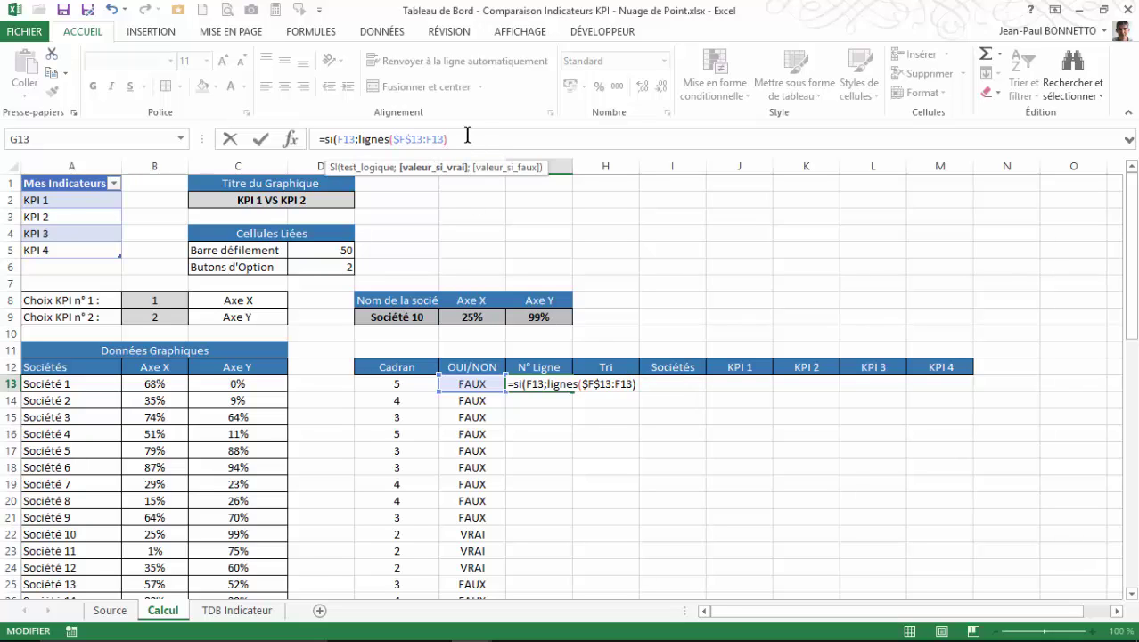
text(;)
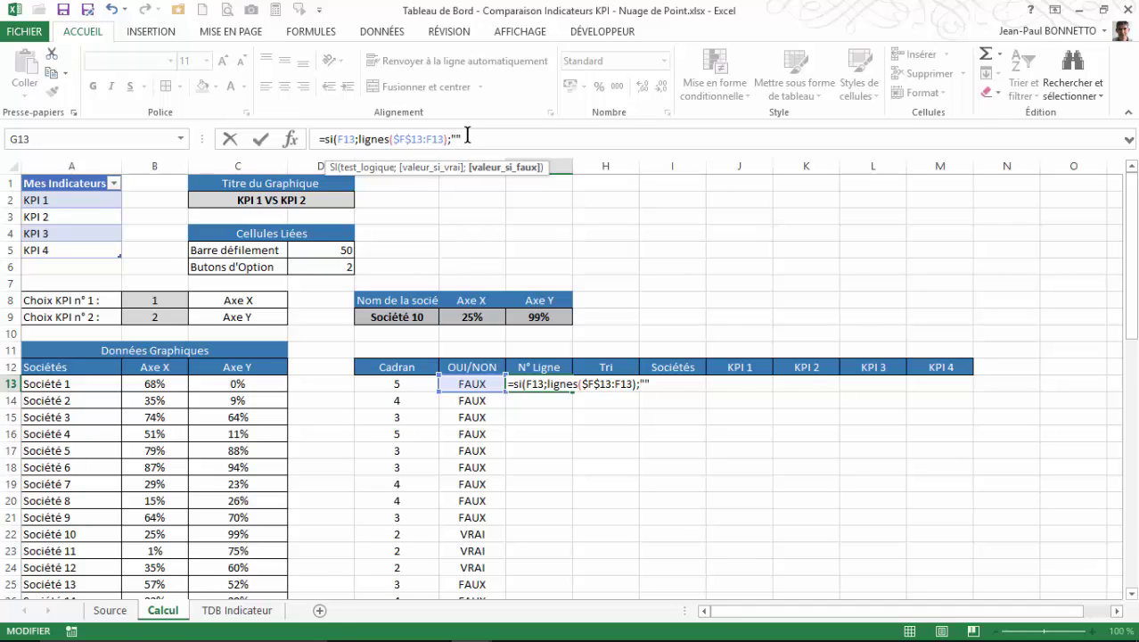
text(""))
key(Return)
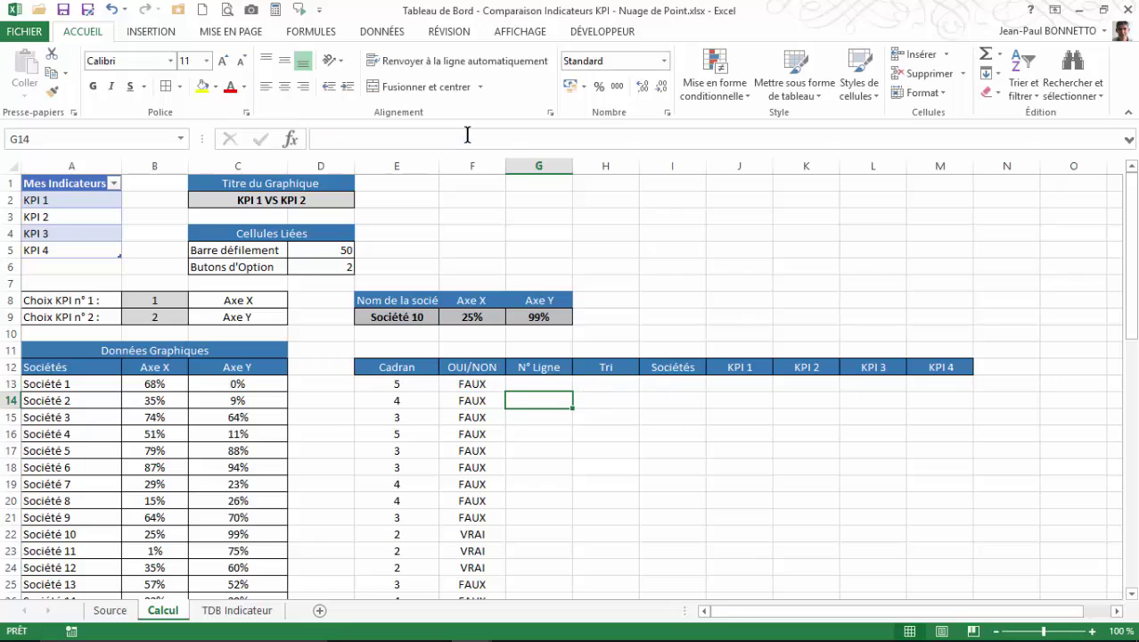
Fill the G13 formula down the N° Ligne column through Société 50 and centre column G.
click(548, 391)
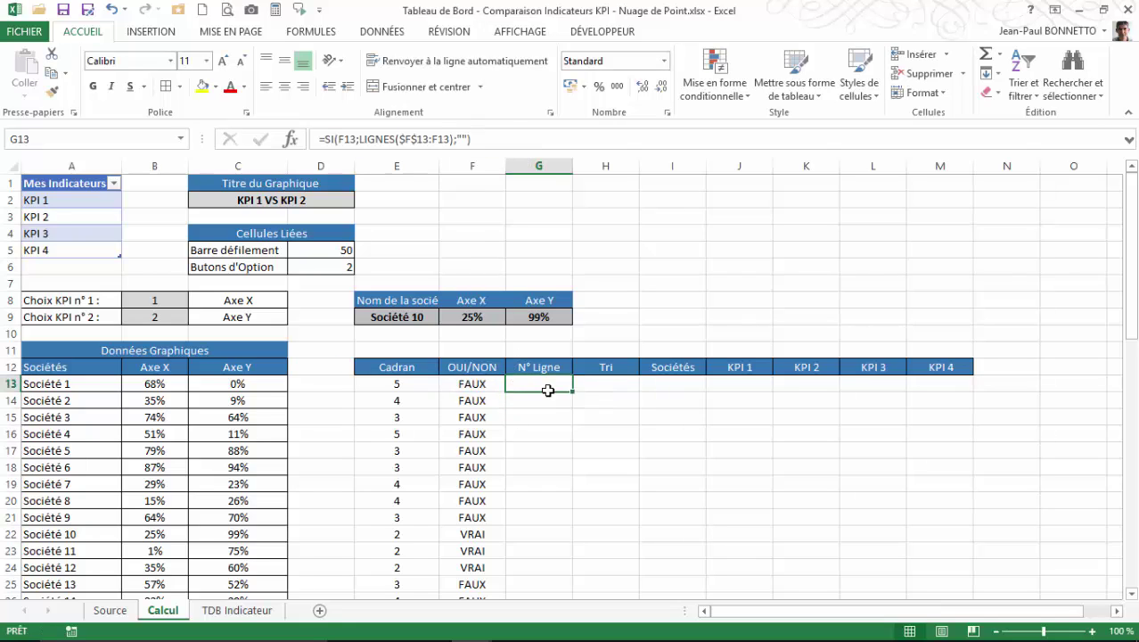
double_click(573, 391)
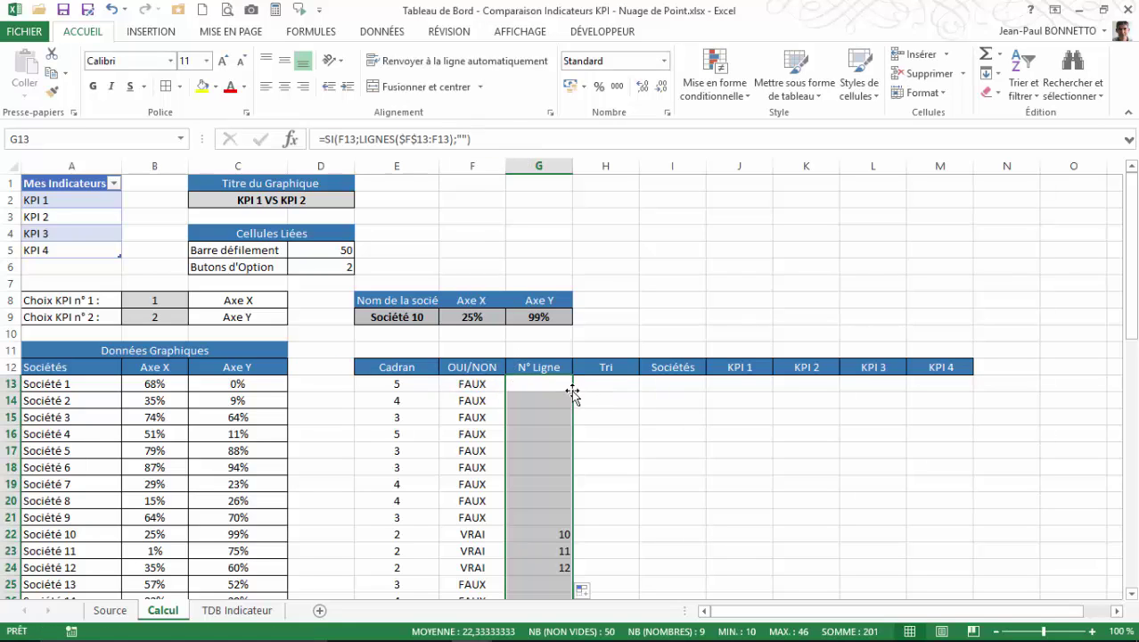
click(544, 161)
click(284, 86)
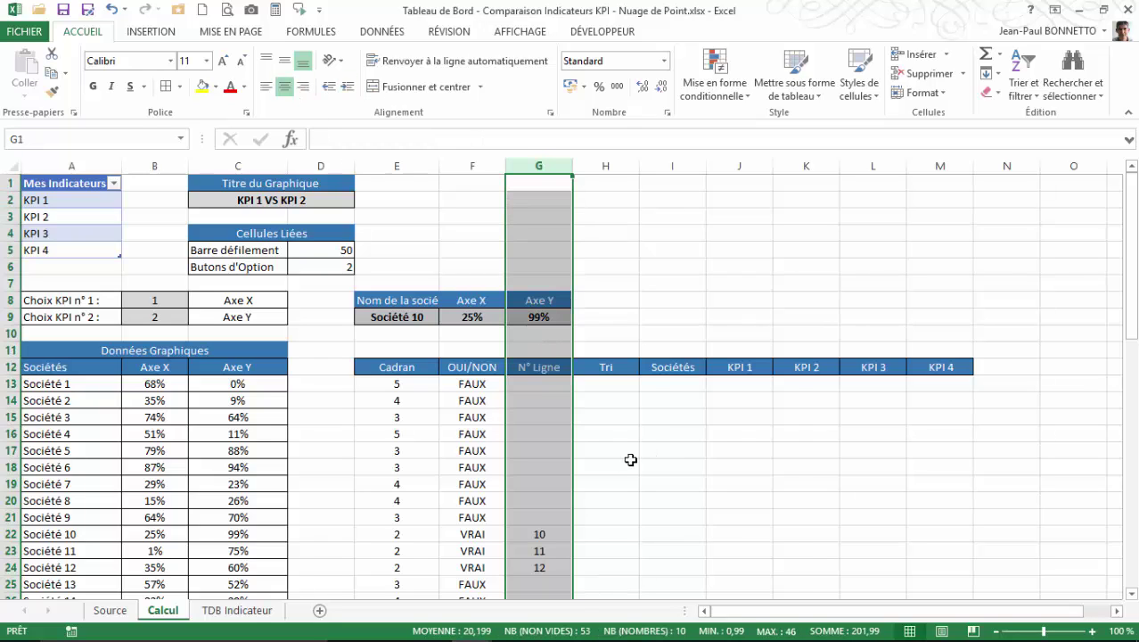
Check the N° Ligne numbers against the Cadran codes and OUI/NON flags down to the last companies.
click(540, 383)
scroll(541, 448, down, 1)
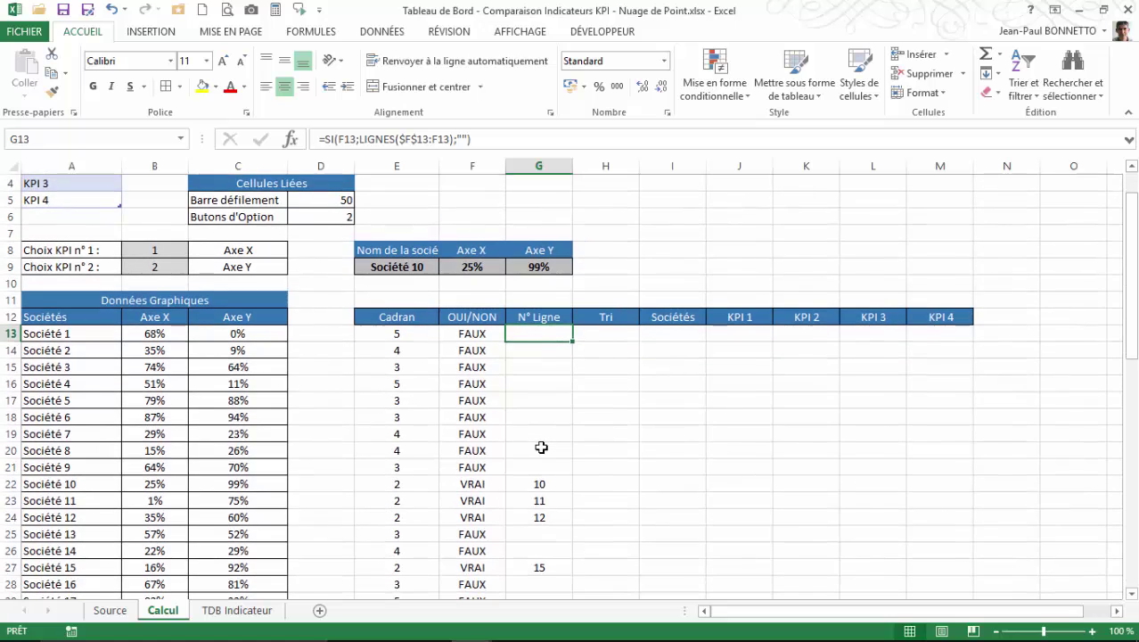
click(537, 481)
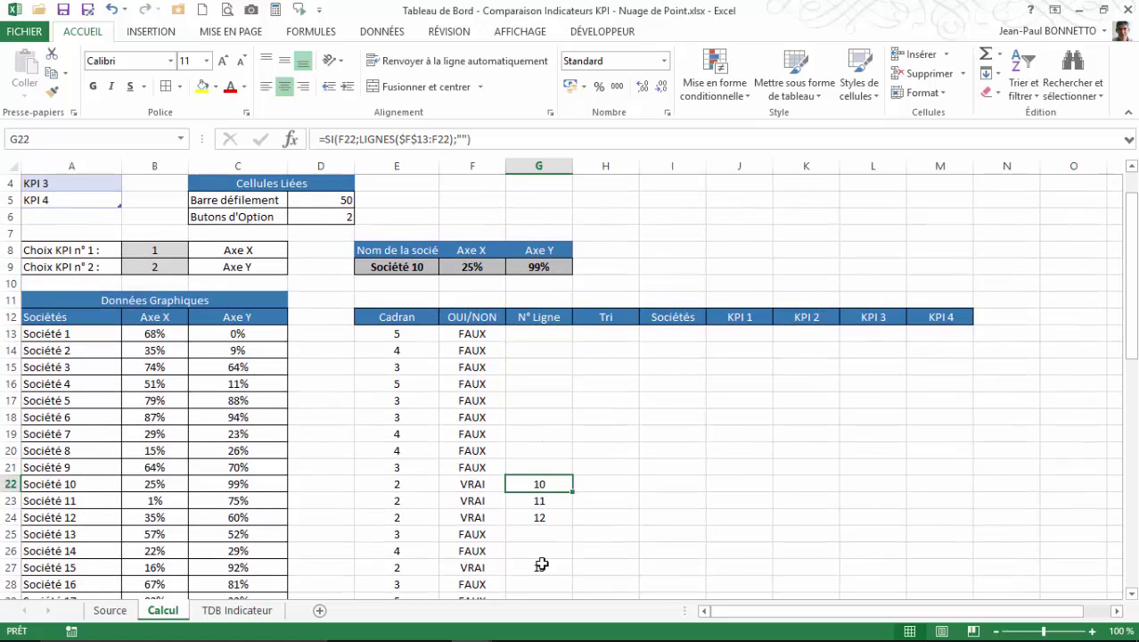
click(418, 488)
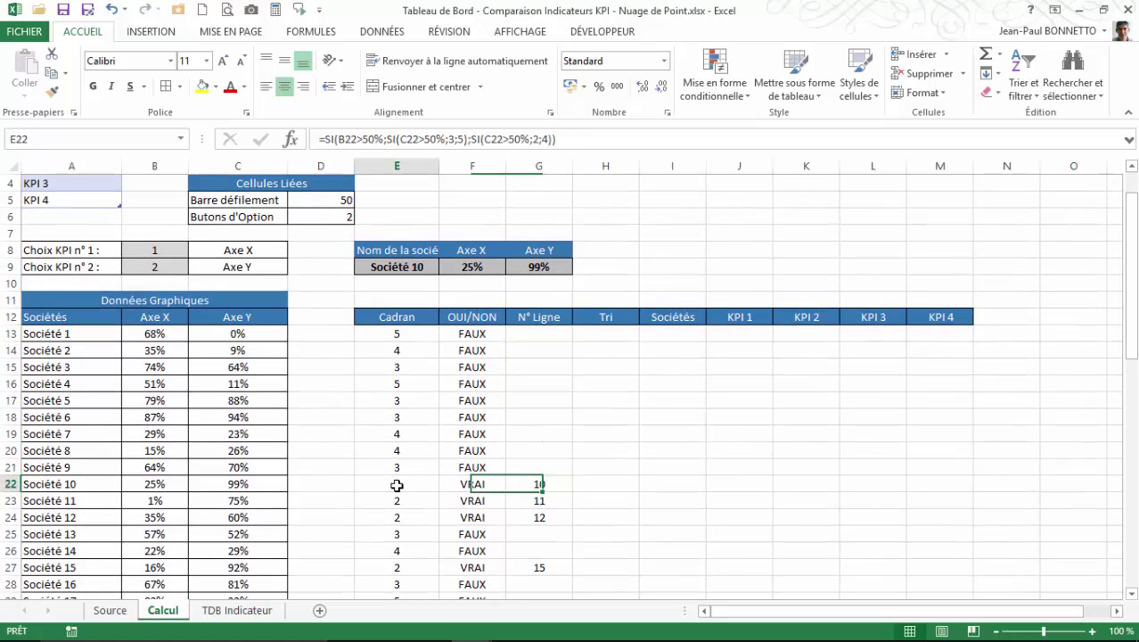
click(488, 485)
drag(473, 340, 467, 485)
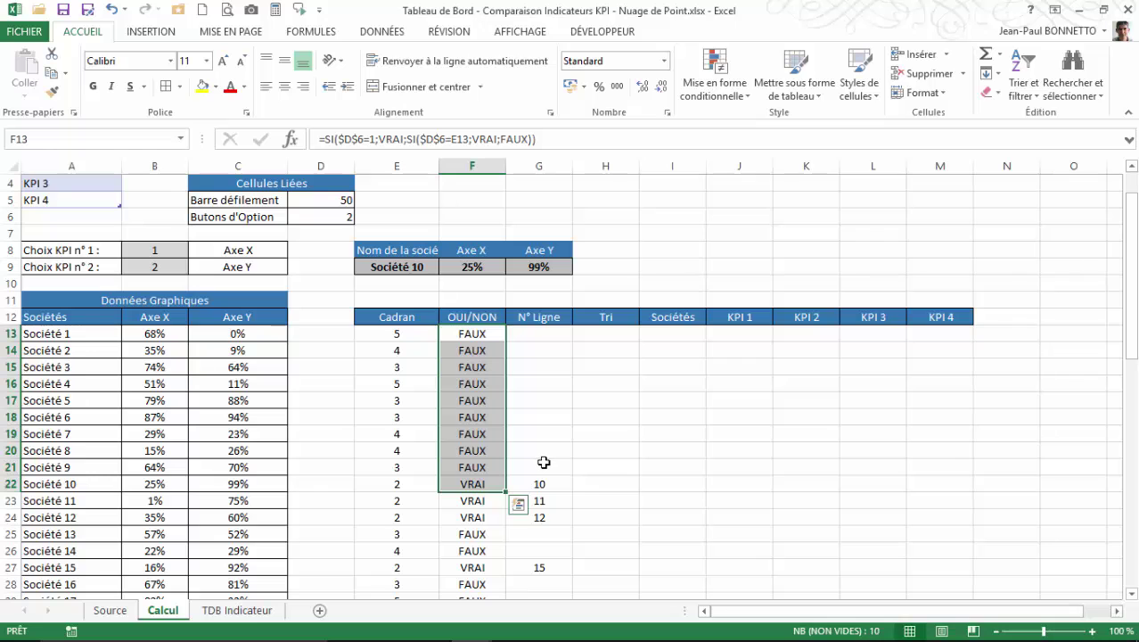
click(541, 499)
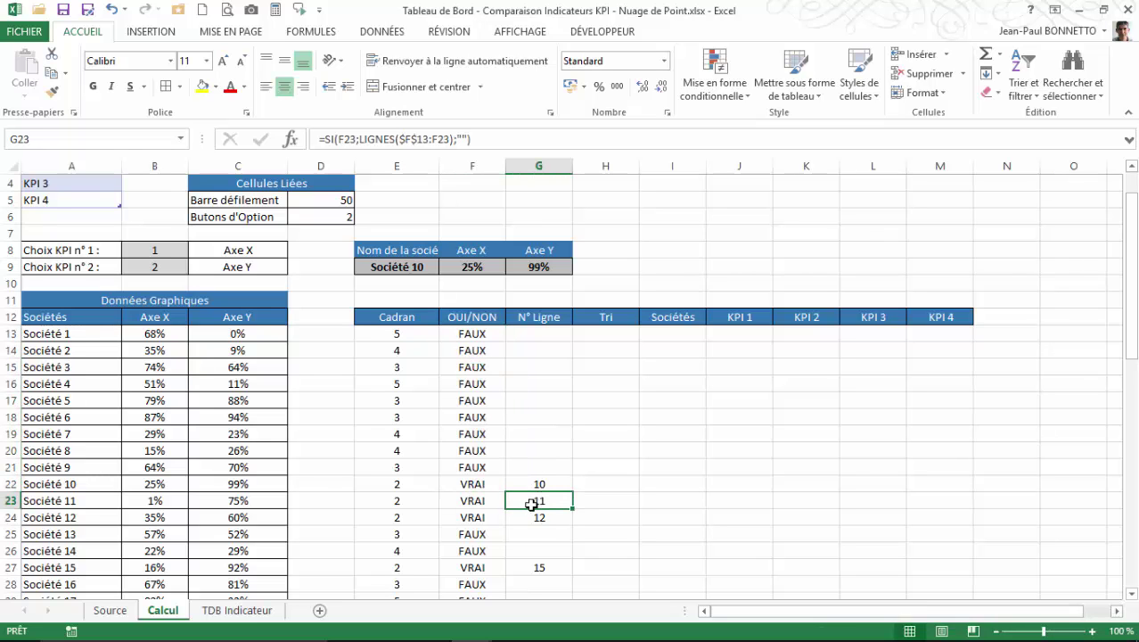
click(535, 517)
scroll(530, 515, down, 2)
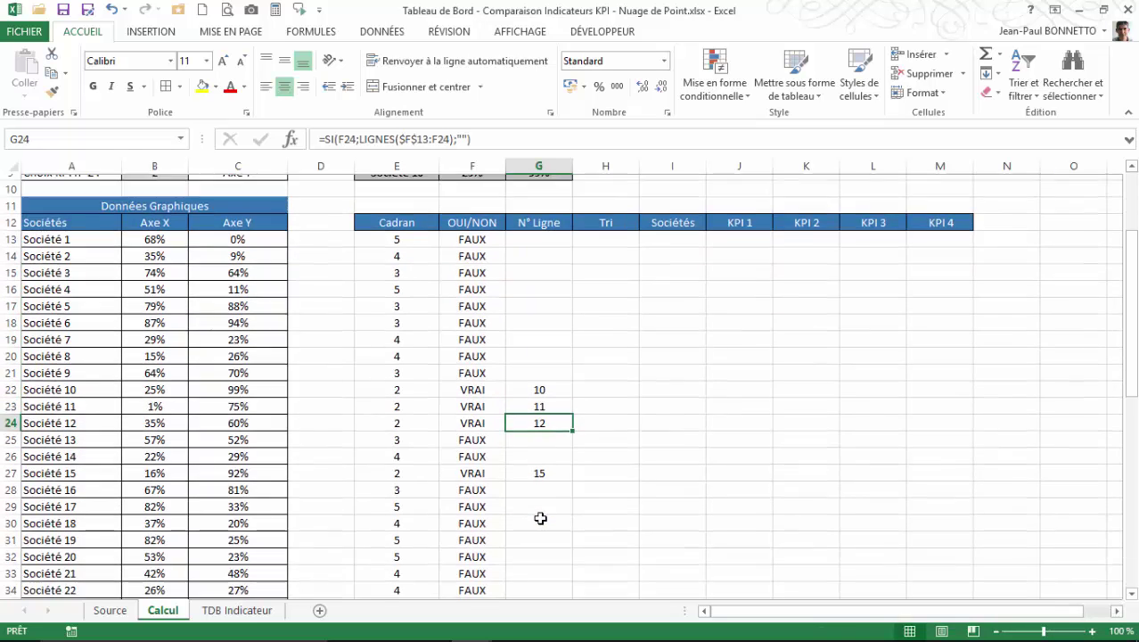
click(479, 468)
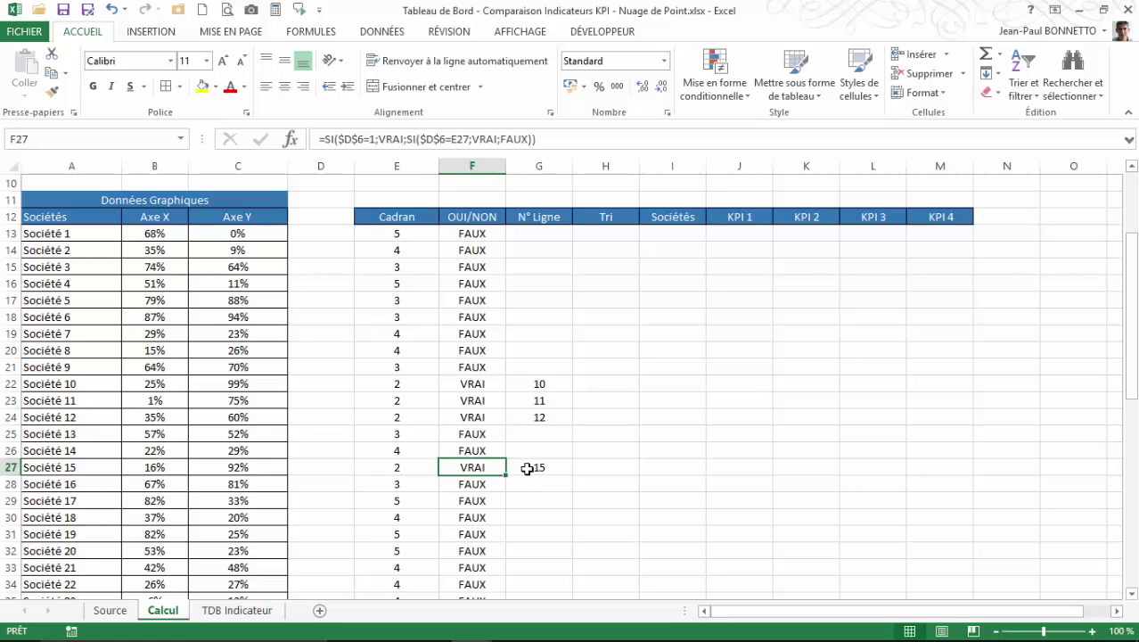
click(537, 470)
scroll(544, 479, down, 12)
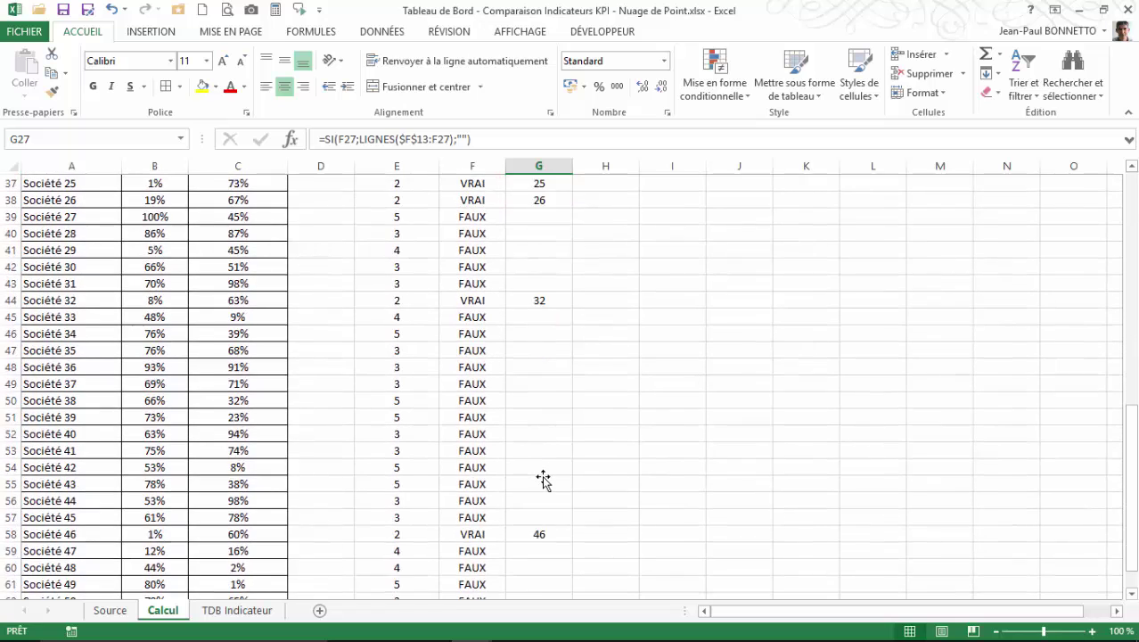
scroll(543, 479, up, 15)
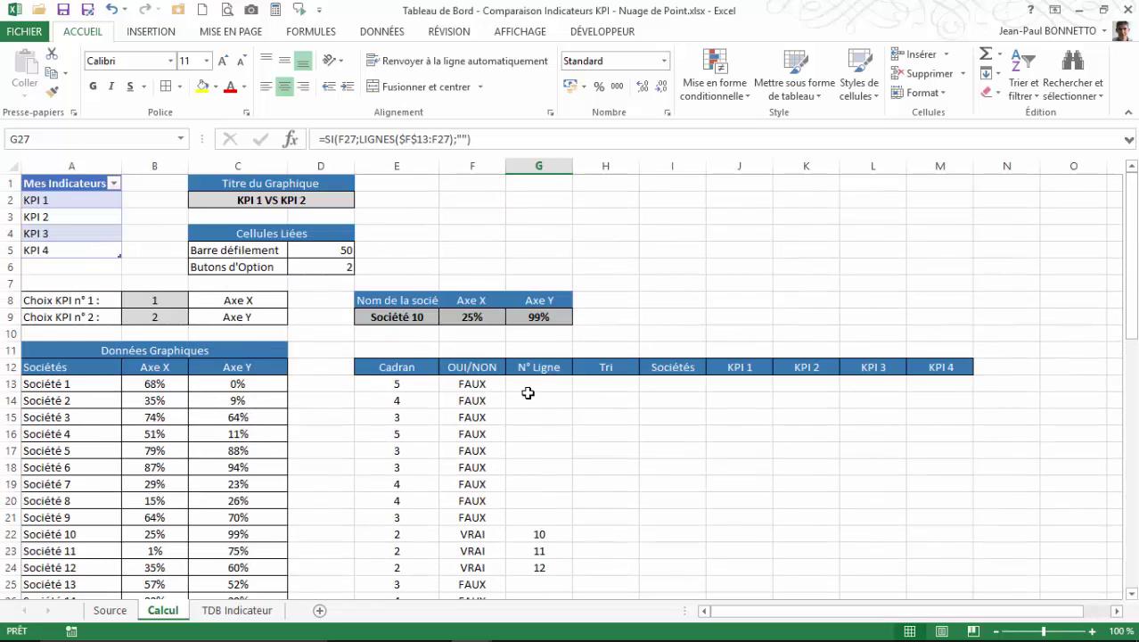
Select the Haut Droite option on TDB Indicateur and check the N° Ligne values on the Calcul sheet.
click(607, 390)
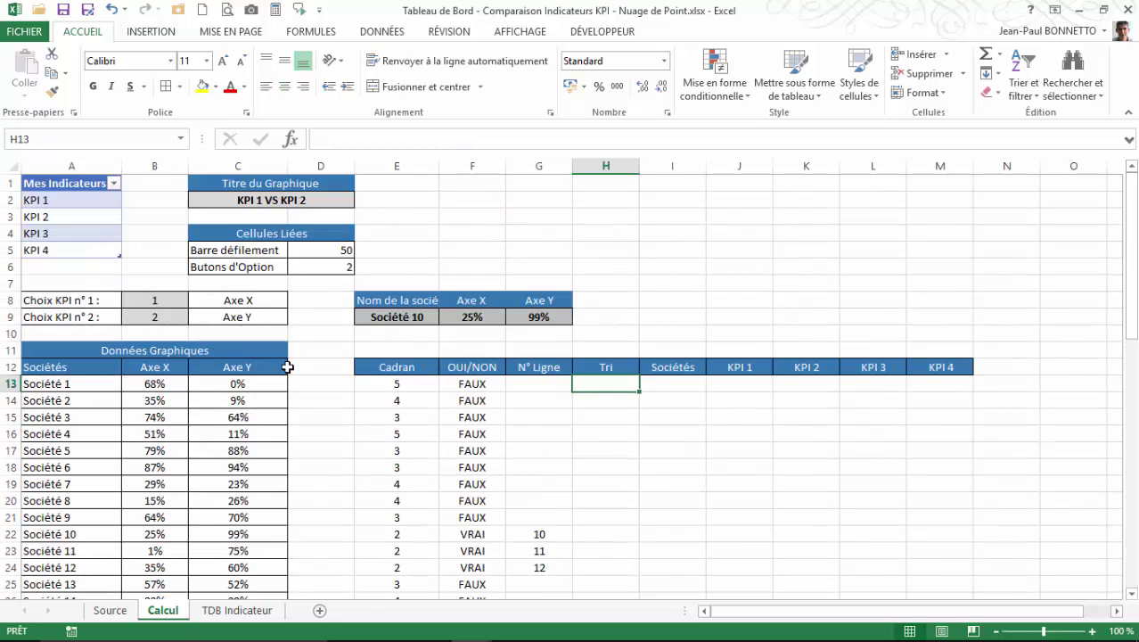
click(249, 615)
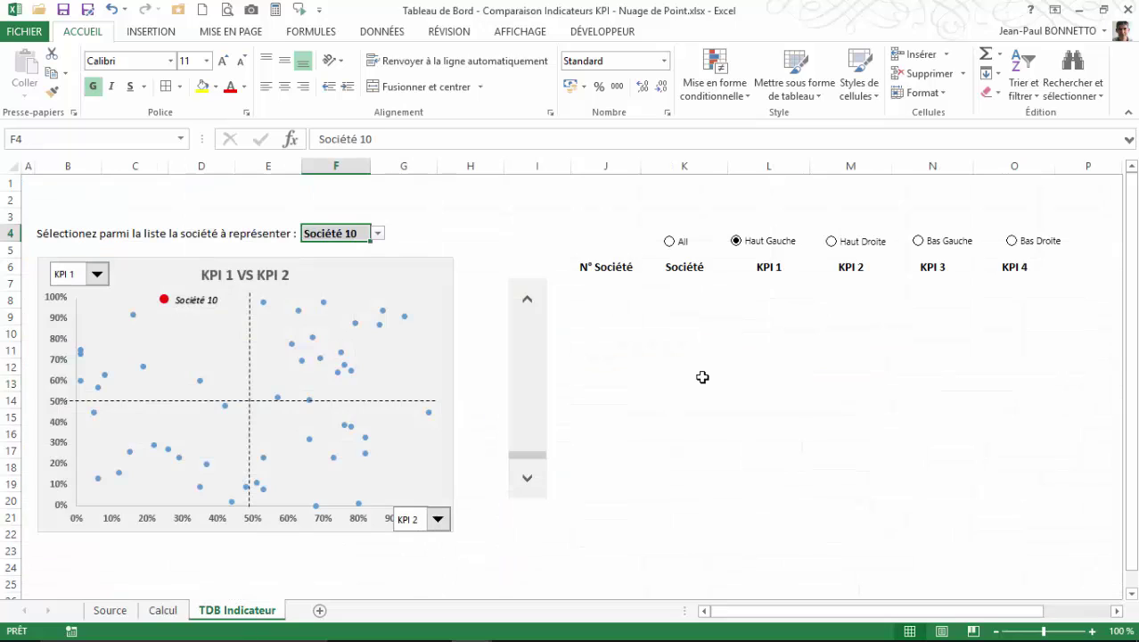
click(830, 242)
click(162, 610)
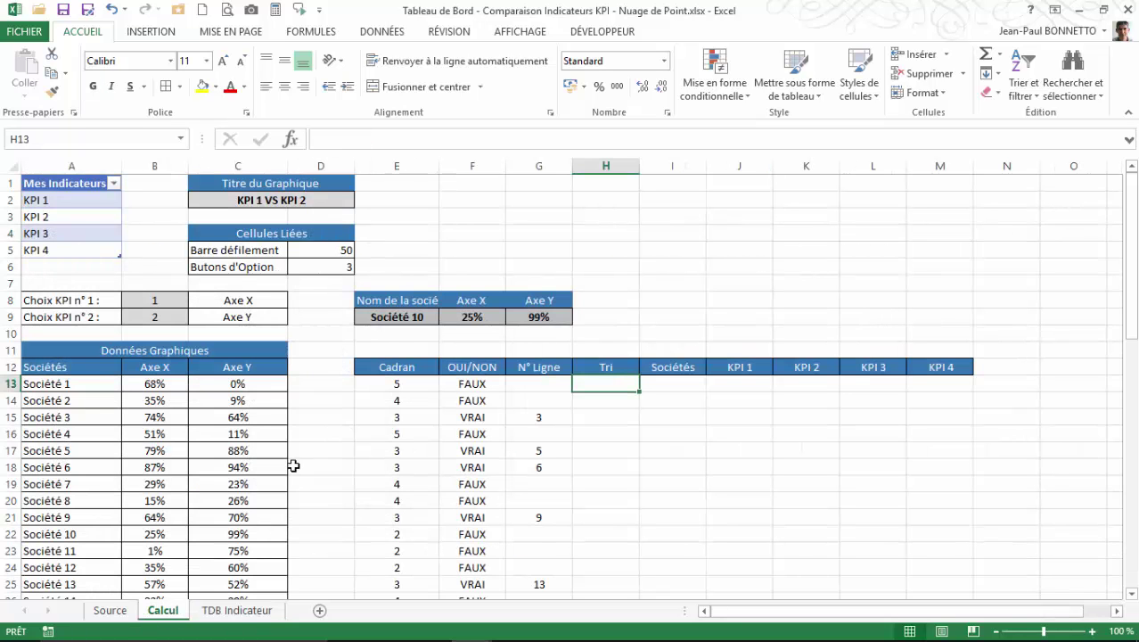
click(540, 417)
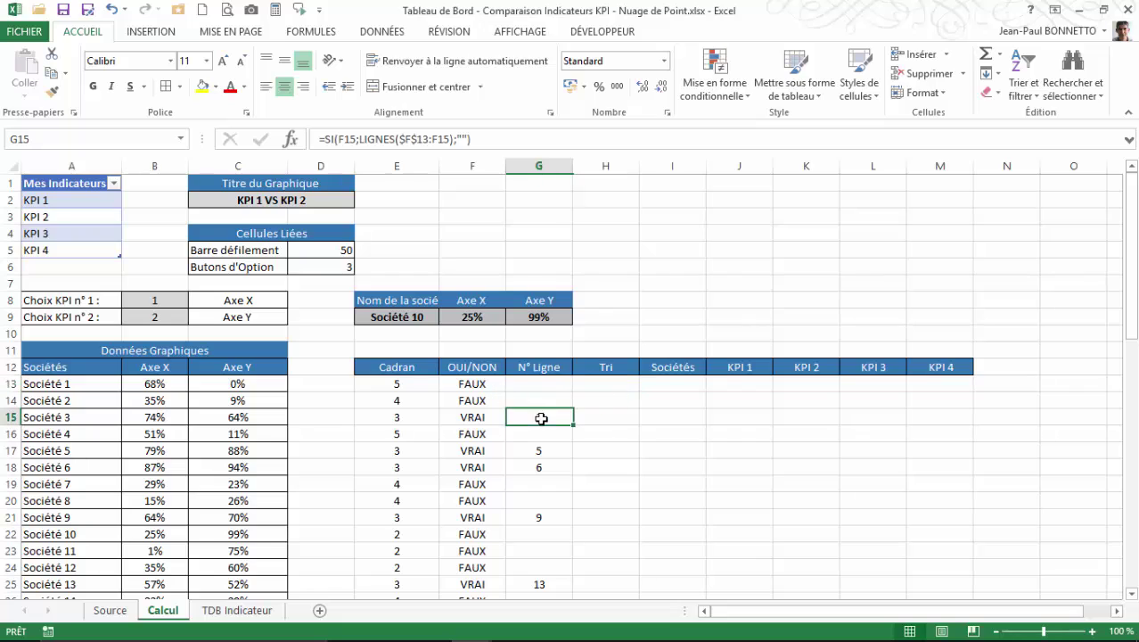
click(538, 452)
click(538, 469)
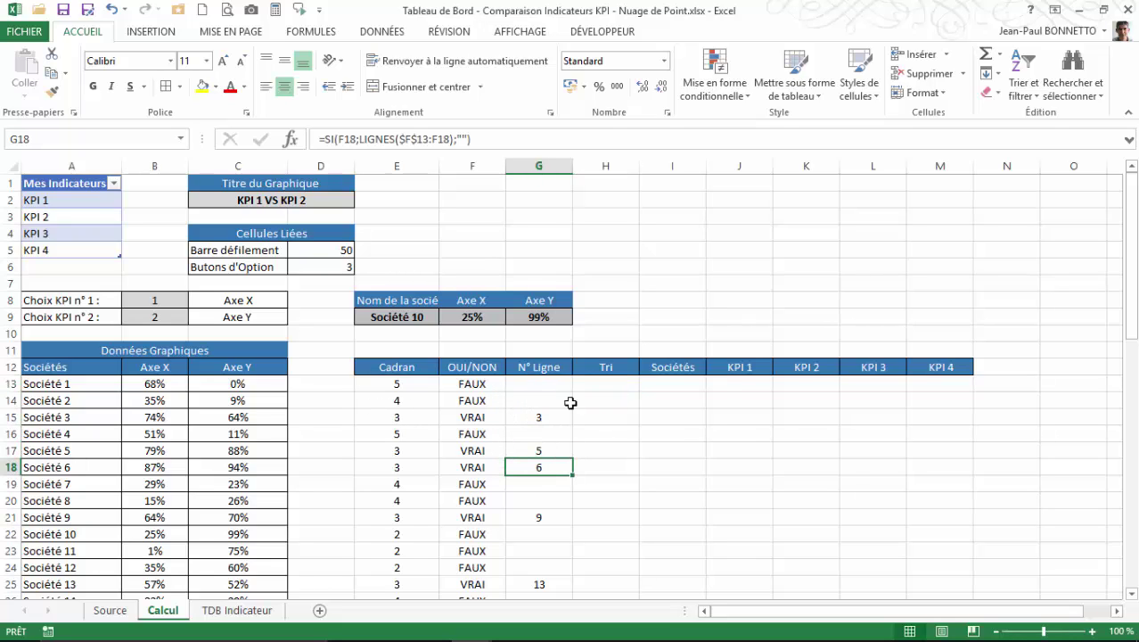
Begin the Tri formula in H13 with =PETITE.VALEUR($G$13:$G$62;, using the absolute N° Ligne range as the array.
click(600, 383)
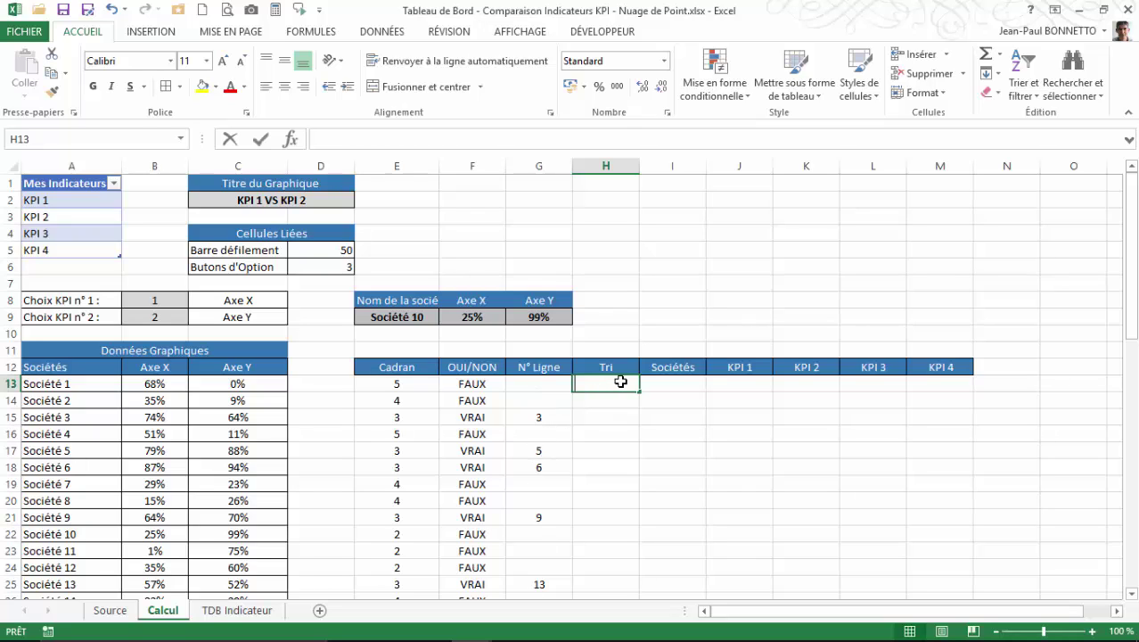
text(=pe)
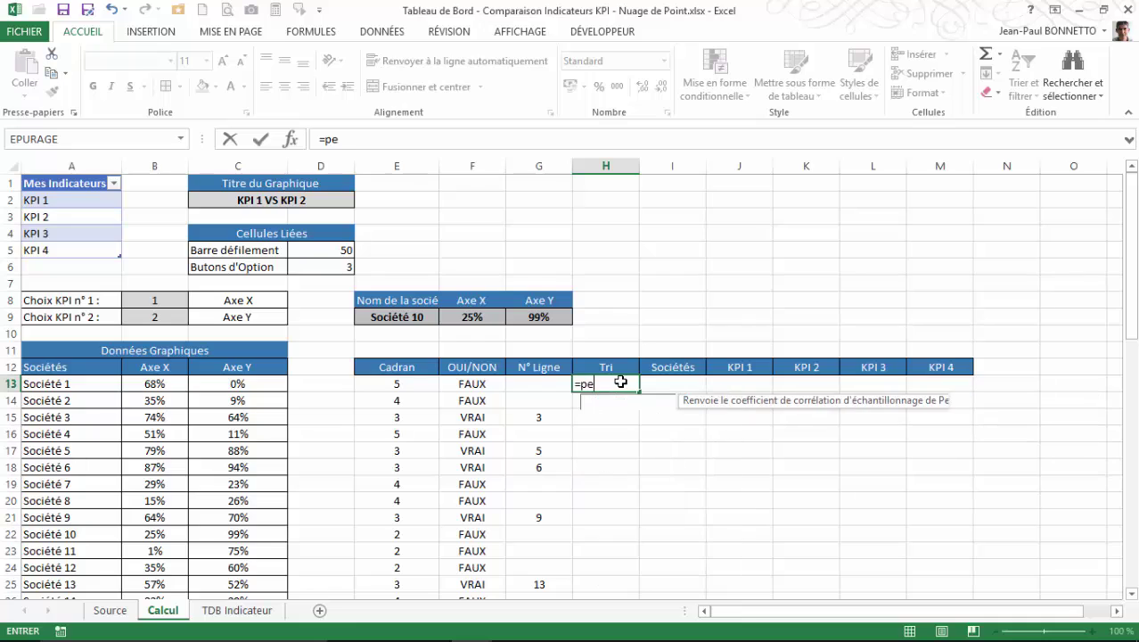
text(t)
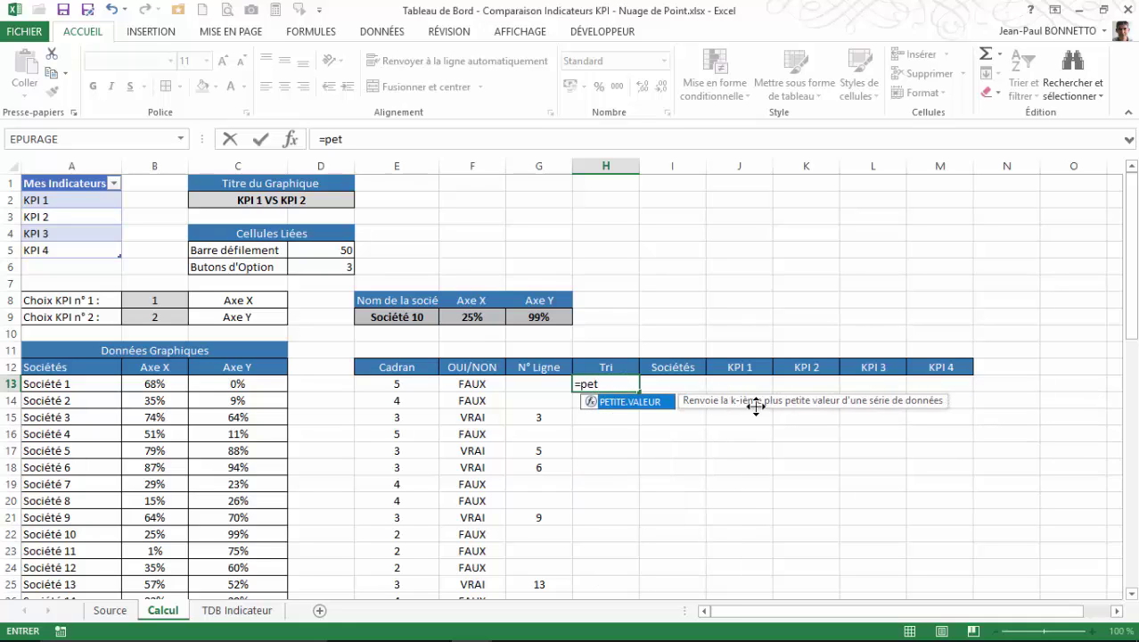
double_click(593, 402)
text(()
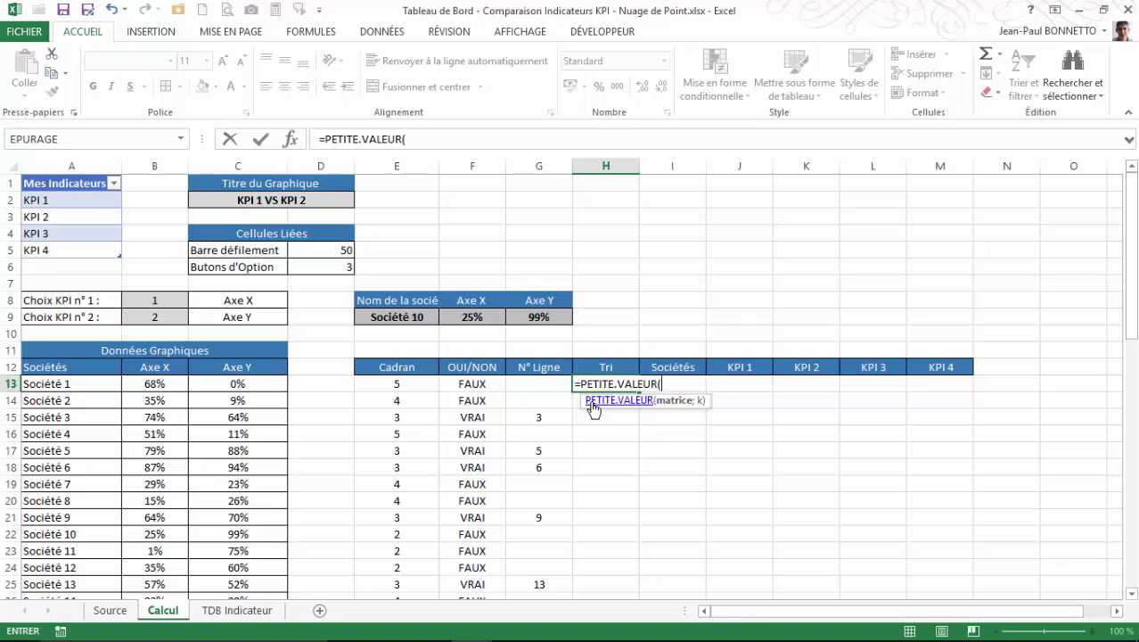
drag(535, 386, 528, 568)
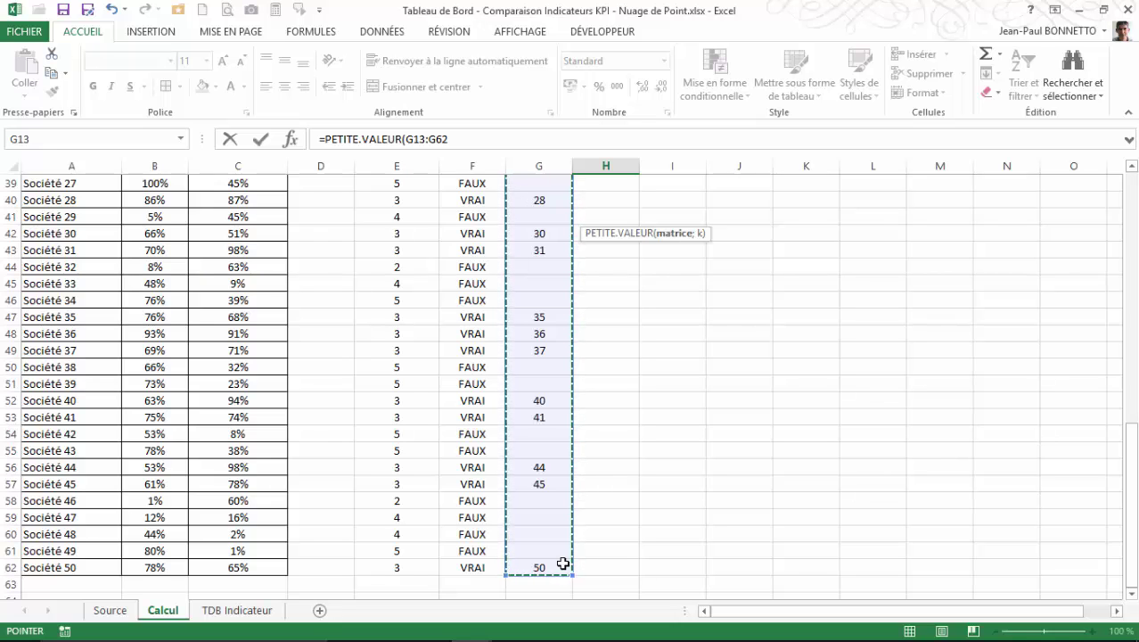
key(F4)
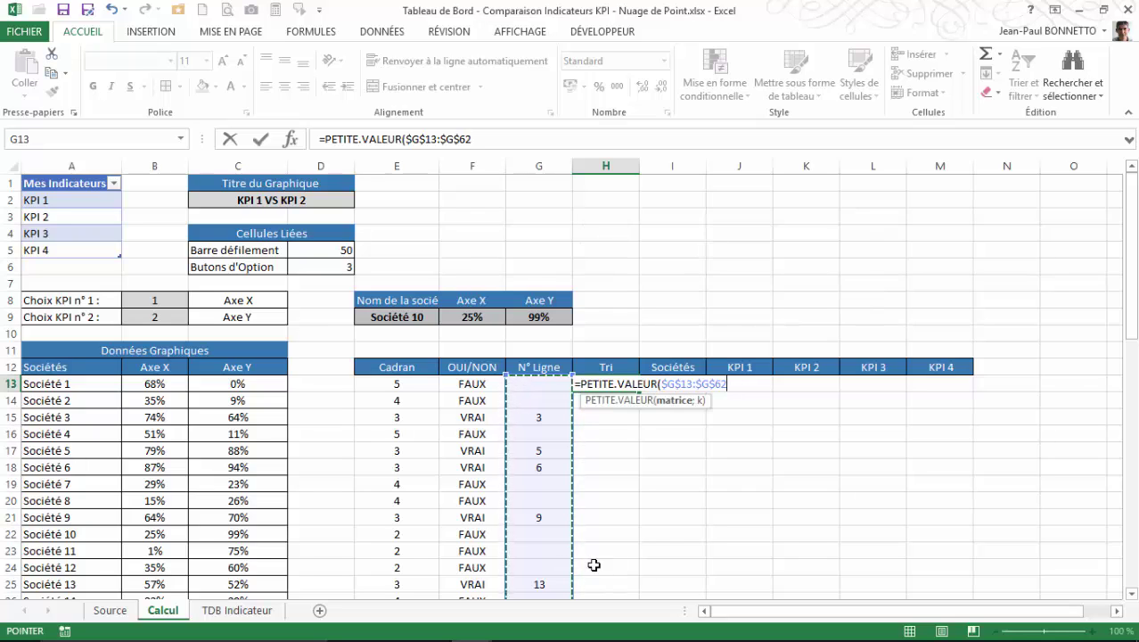
text(;)
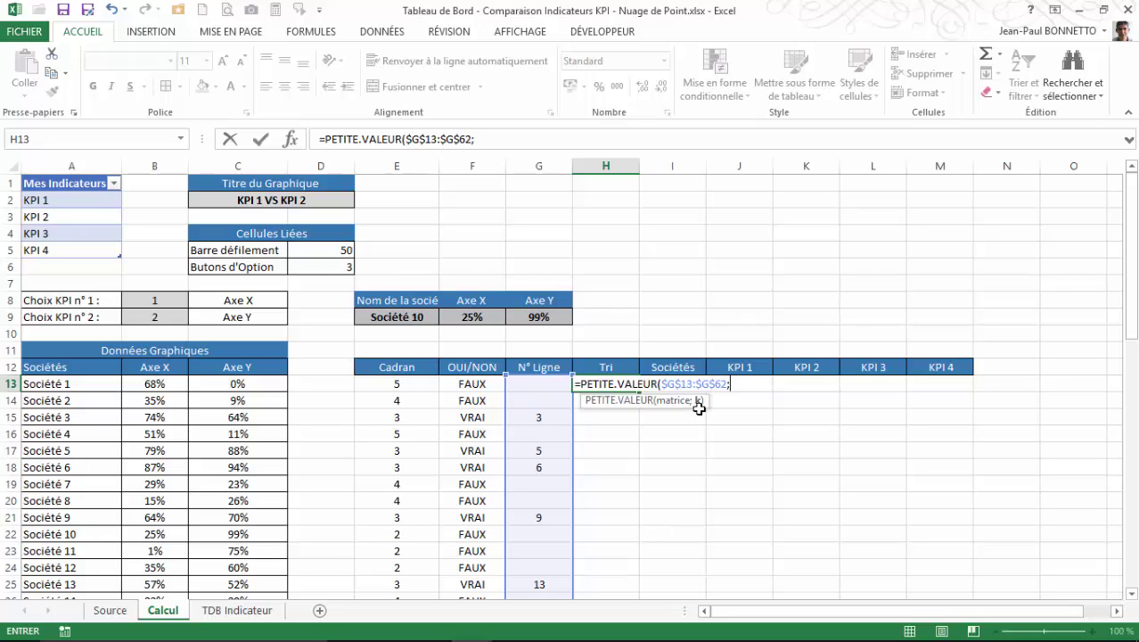
Complete the H13 Tri formula with LIGNES($G$13:G13) as the rank argument, keeping only the range's start absolute.
text(lignes')
key(BackSpace)
text(()
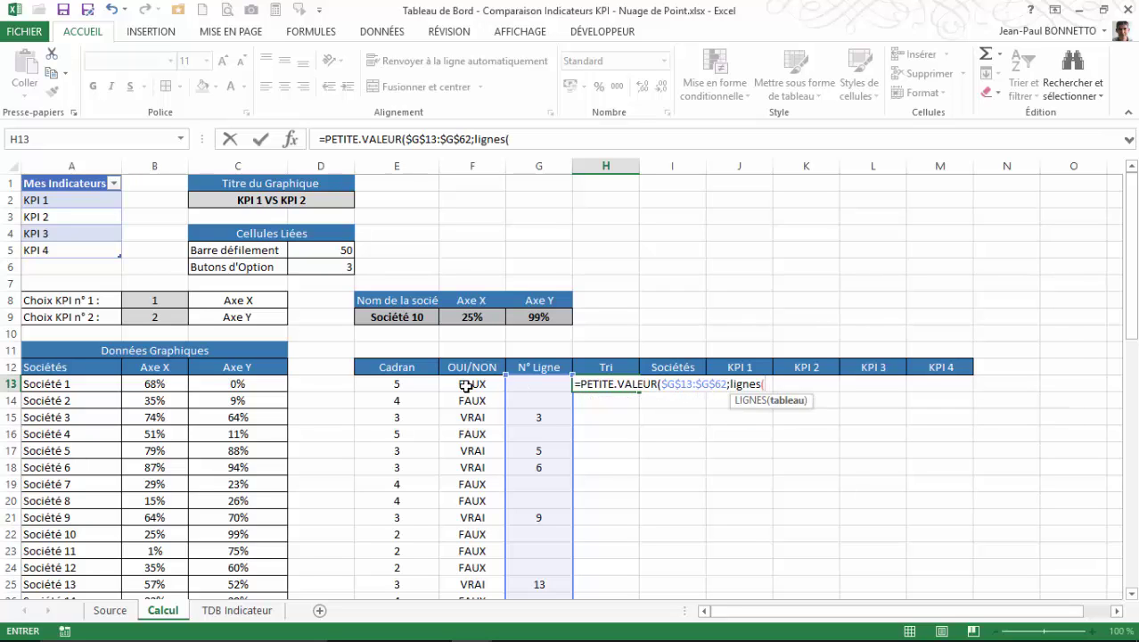
click(540, 383)
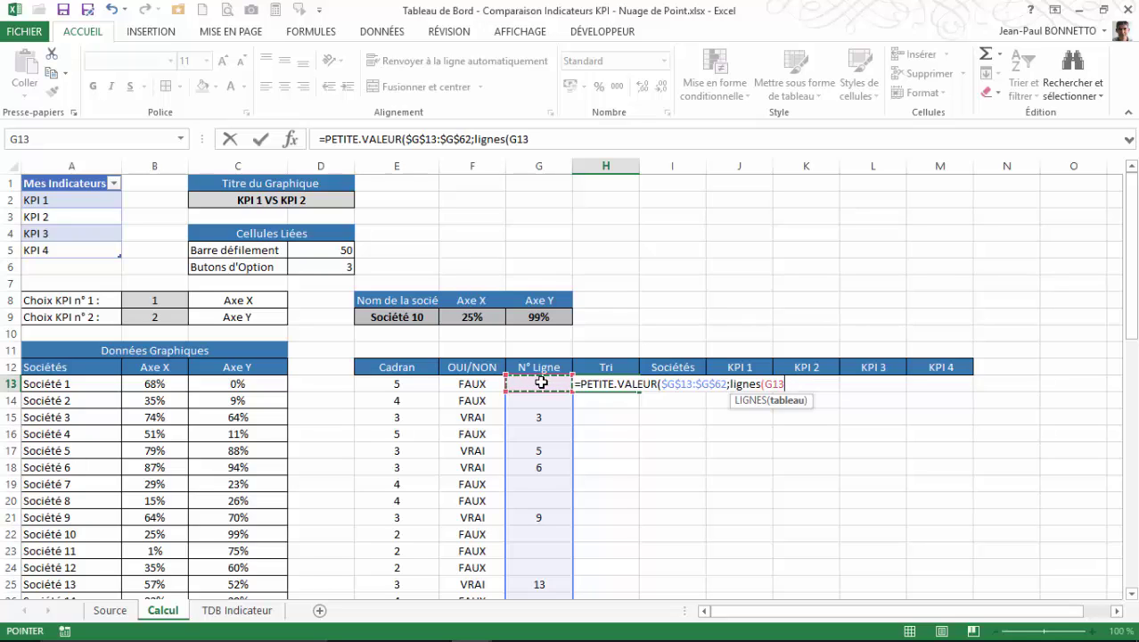
key(F8)
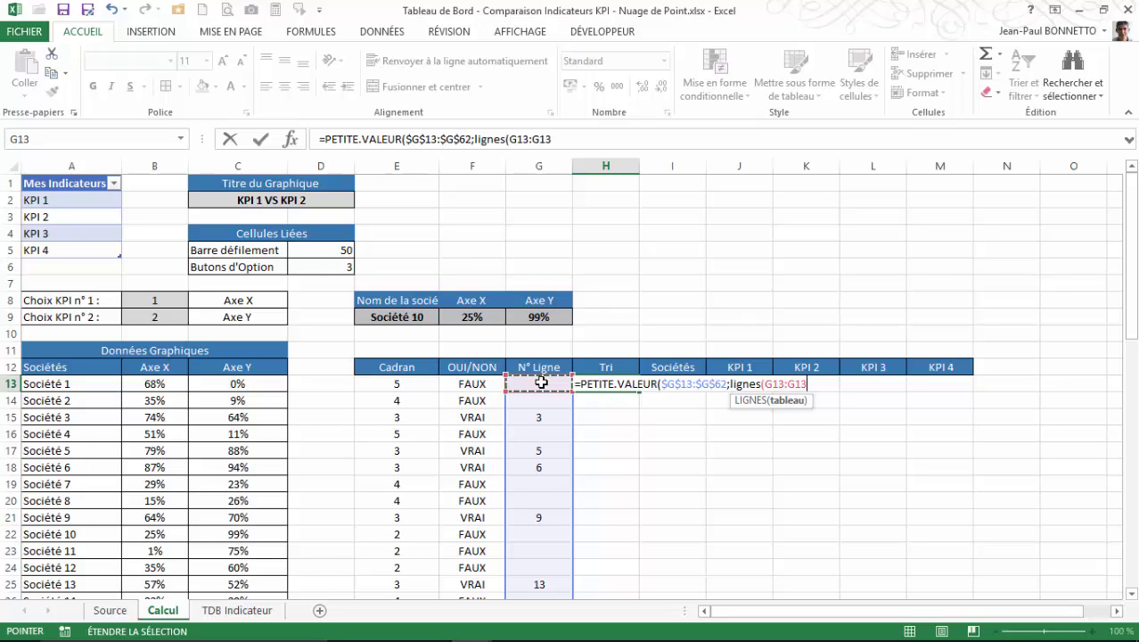
click(518, 140)
key(F4)
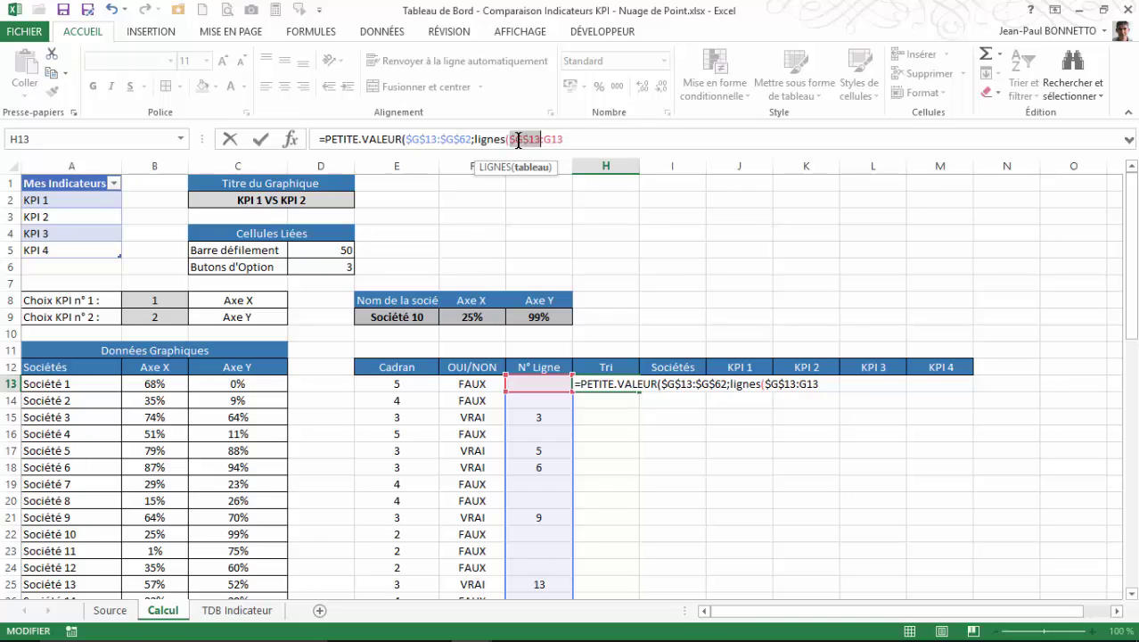
click(818, 384)
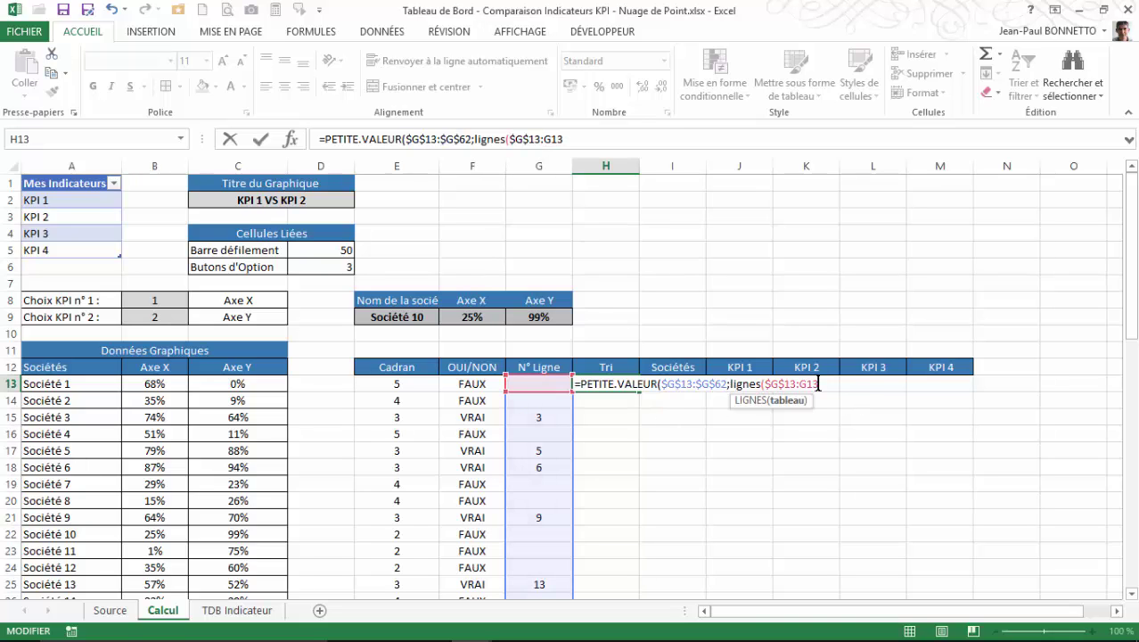
text())
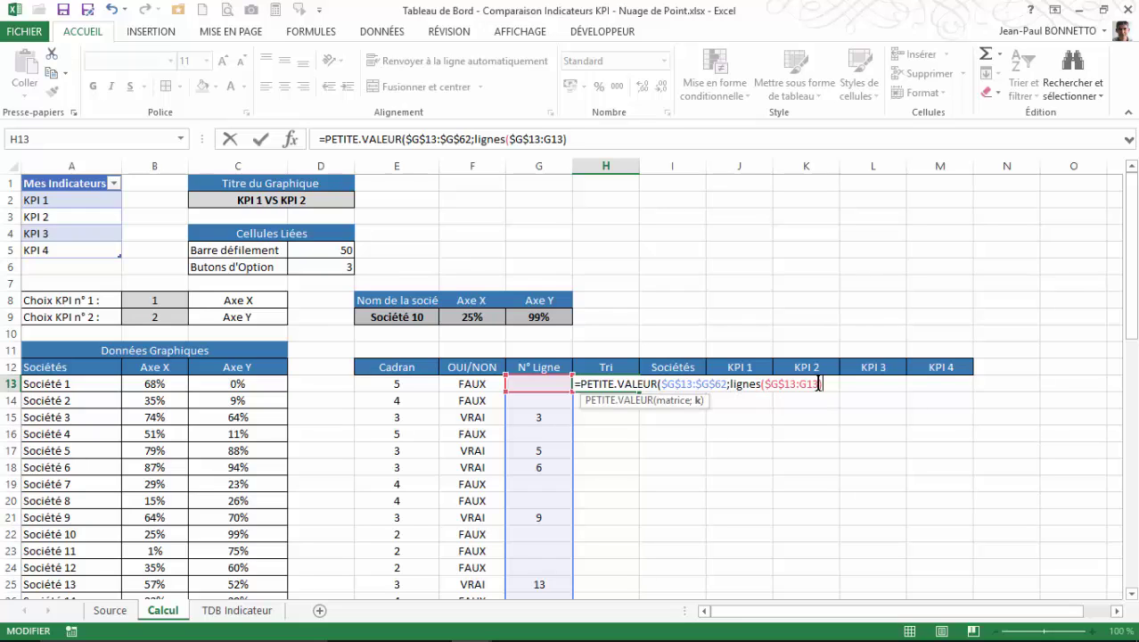
key(Return)
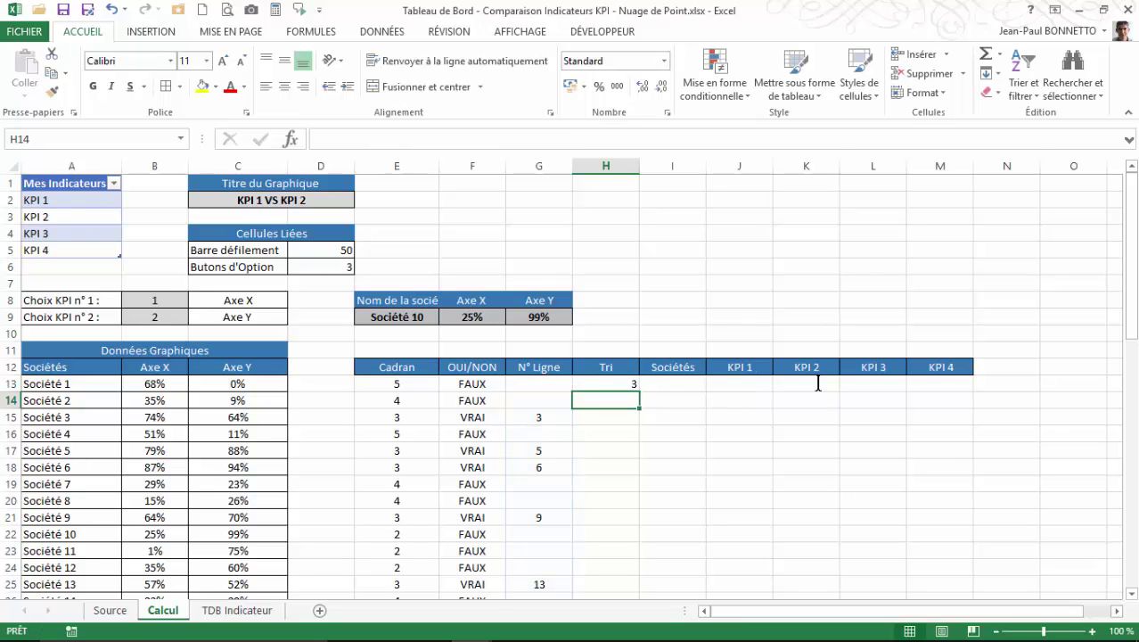
Centre H13, fill its formula down the Tri column through Société 50 and check the results to the last row.
click(627, 381)
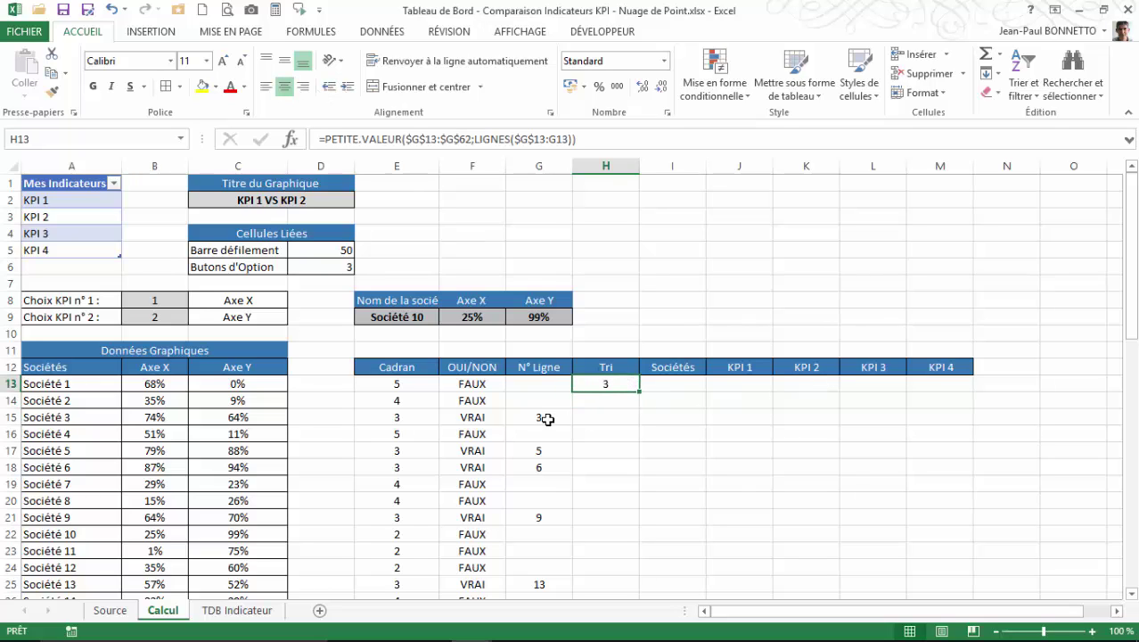
drag(639, 391, 633, 422)
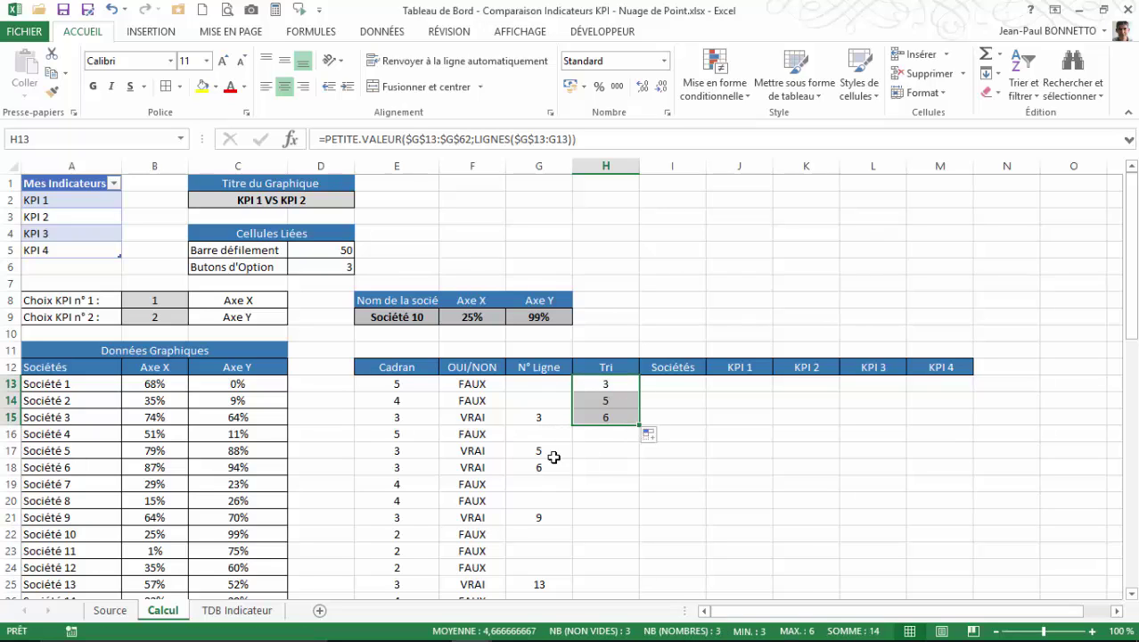
double_click(640, 426)
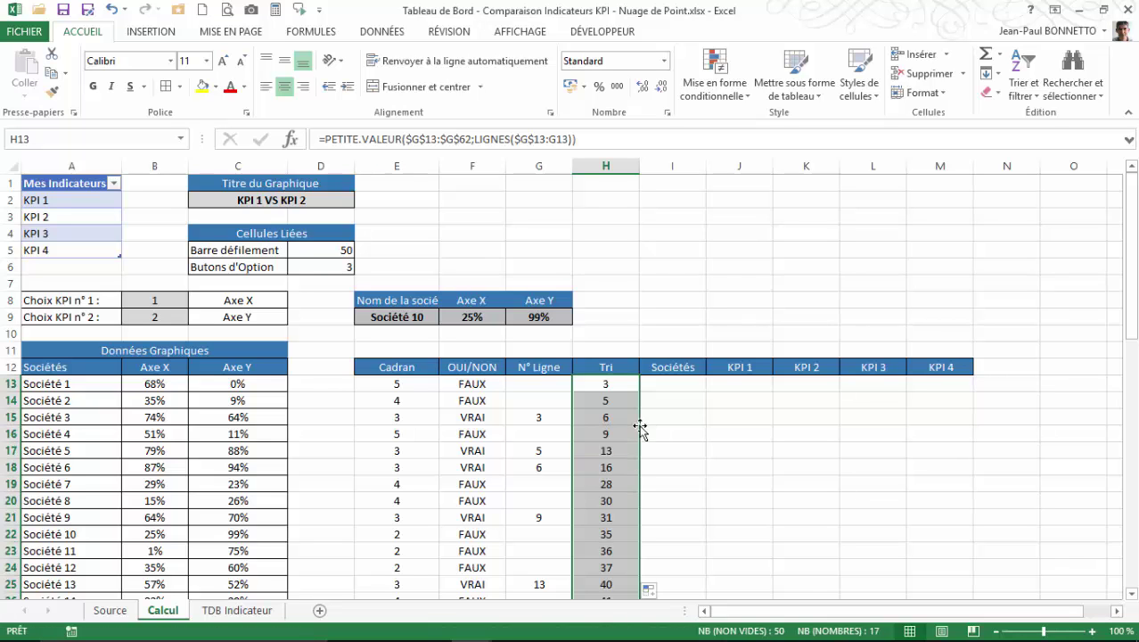
scroll(602, 406, down, 5)
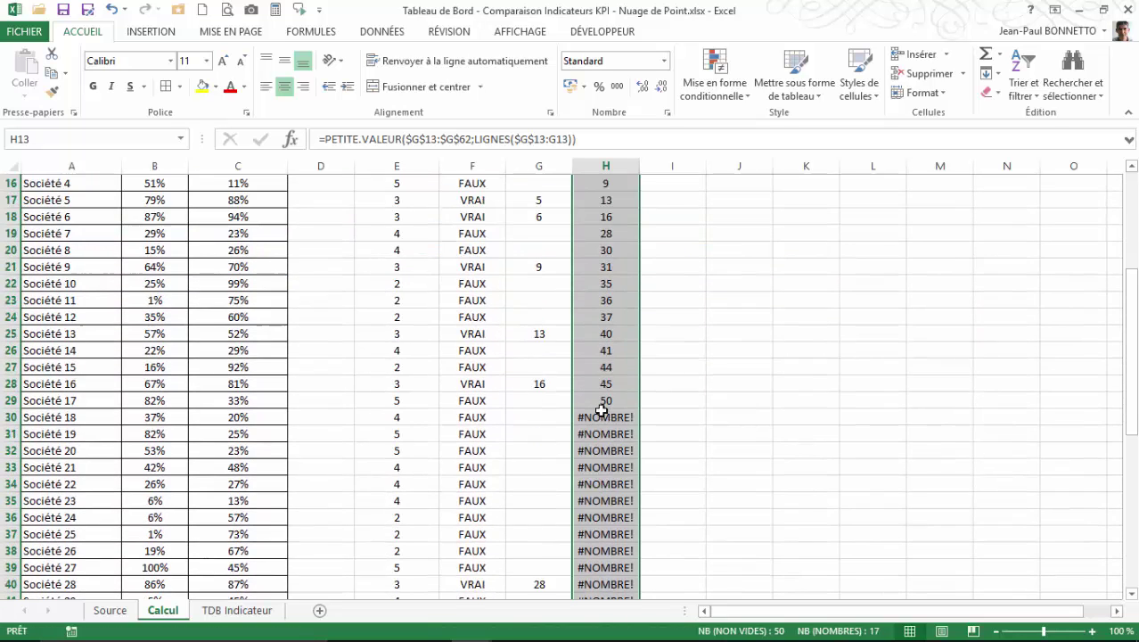
scroll(602, 408, down, 1)
click(609, 367)
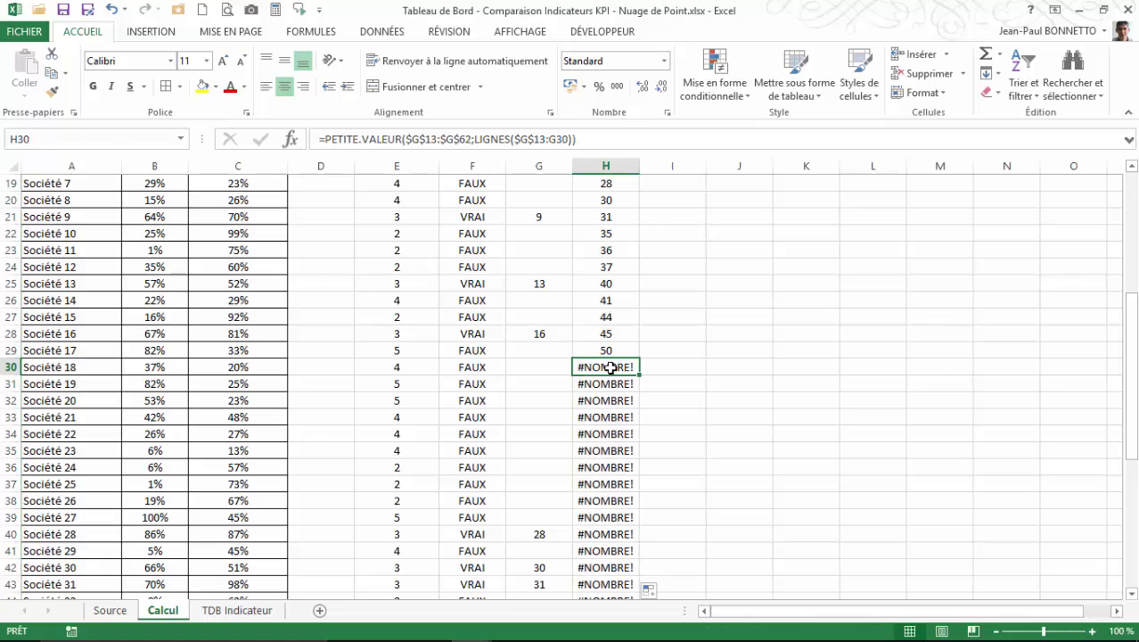
scroll(609, 365, down, 9)
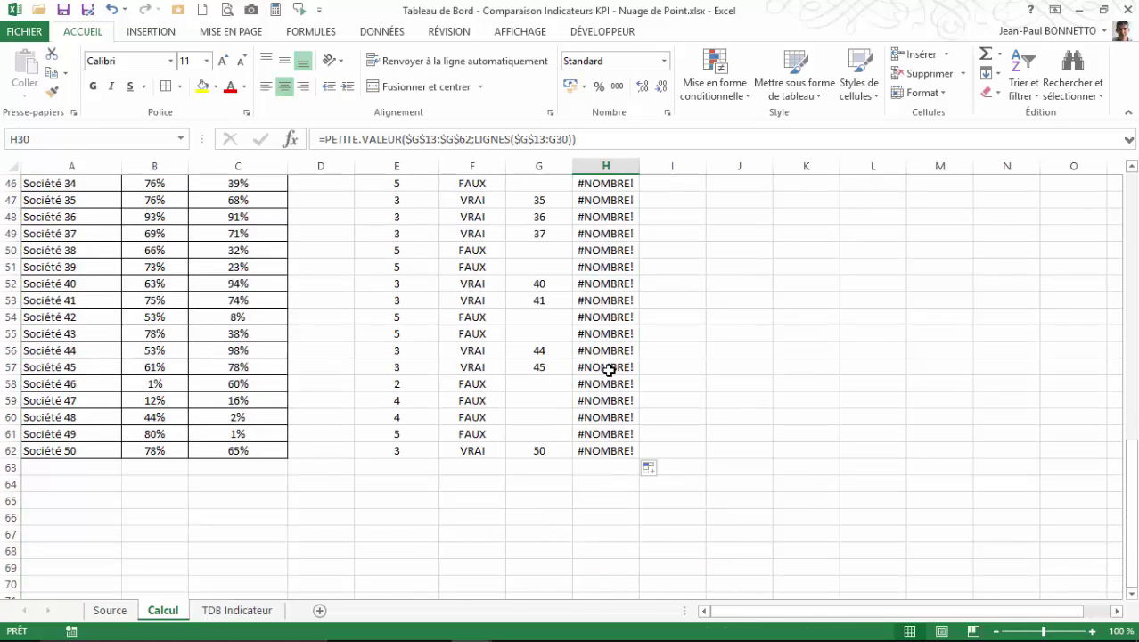
scroll(612, 441, up, 13)
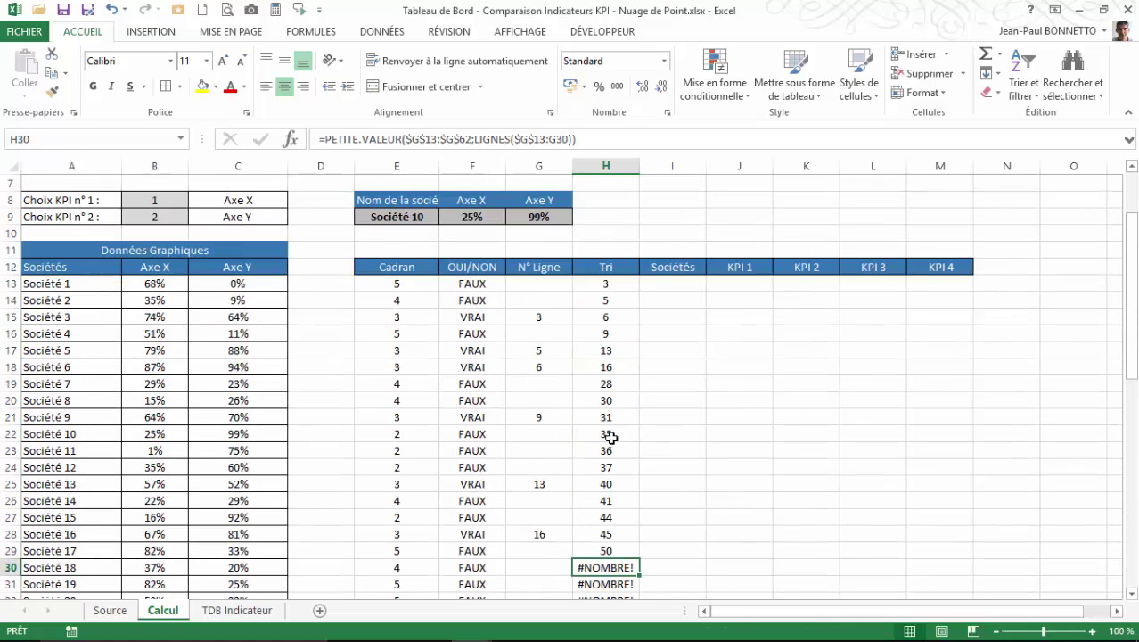
Wrap the H13 formula in SIERREUR with "" as the error value so that errors return an empty text.
click(606, 284)
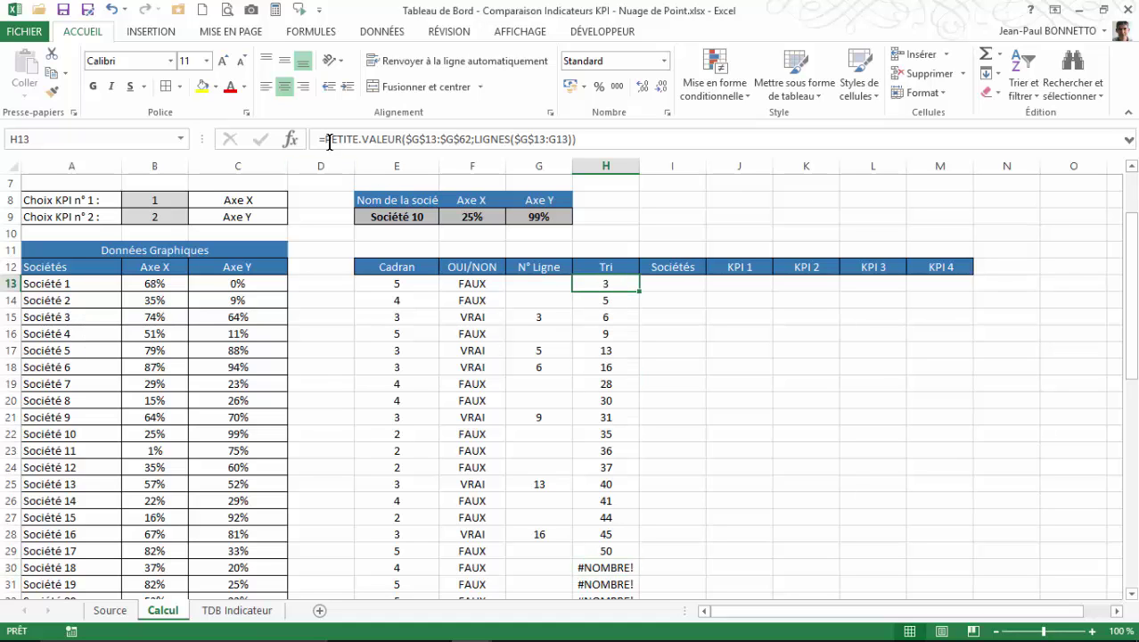
scroll(644, 354, down, 6)
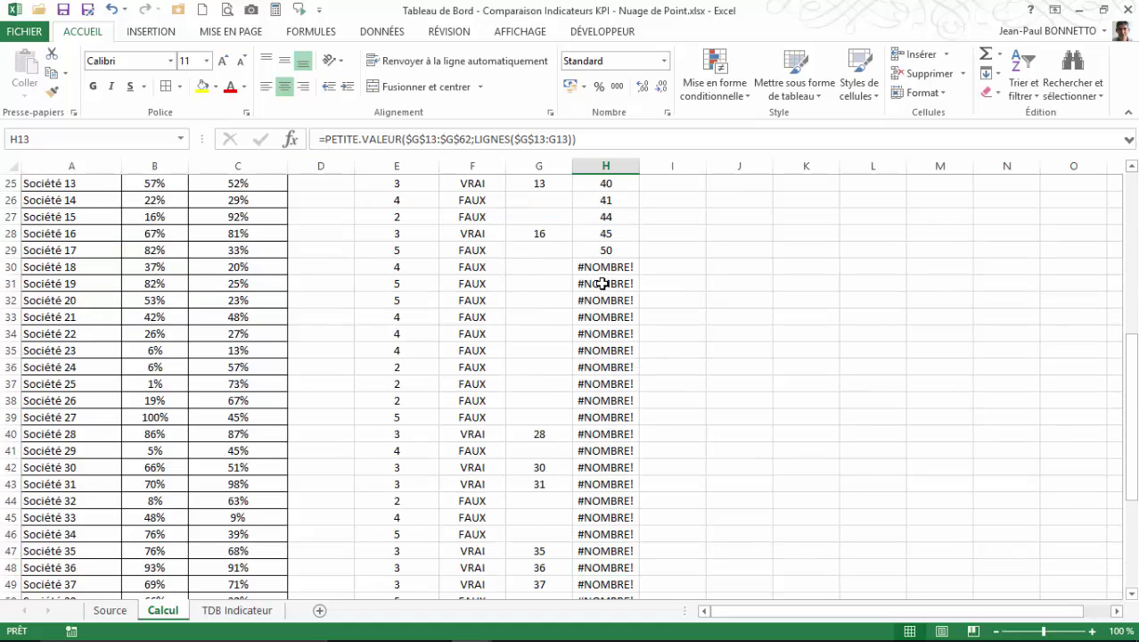
scroll(587, 314, up, 8)
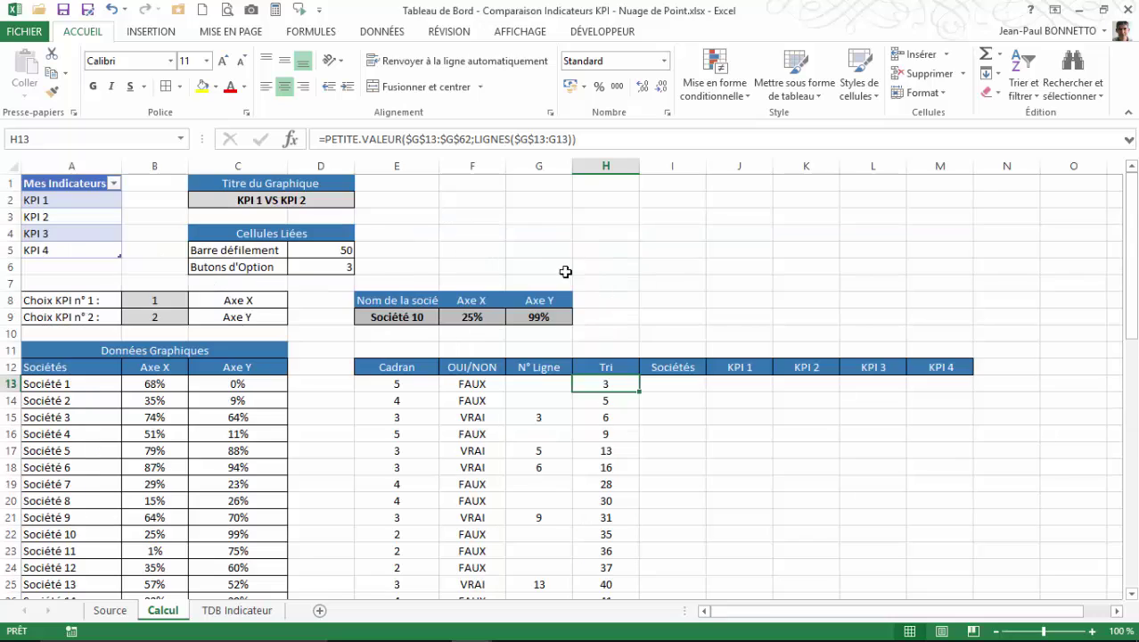
click(333, 139)
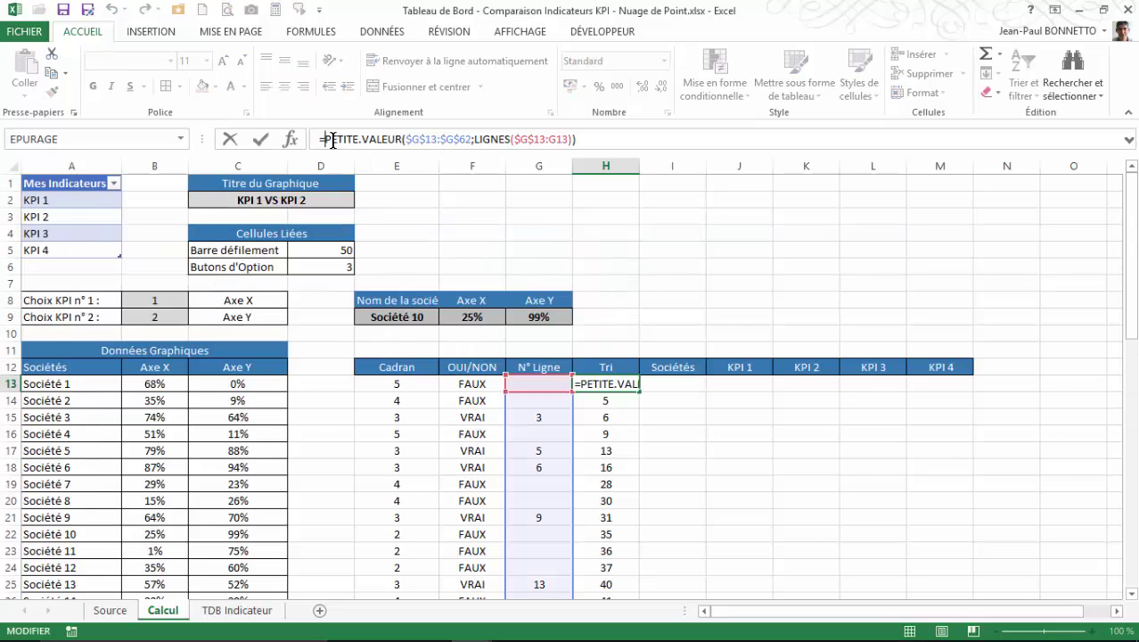
text(s)
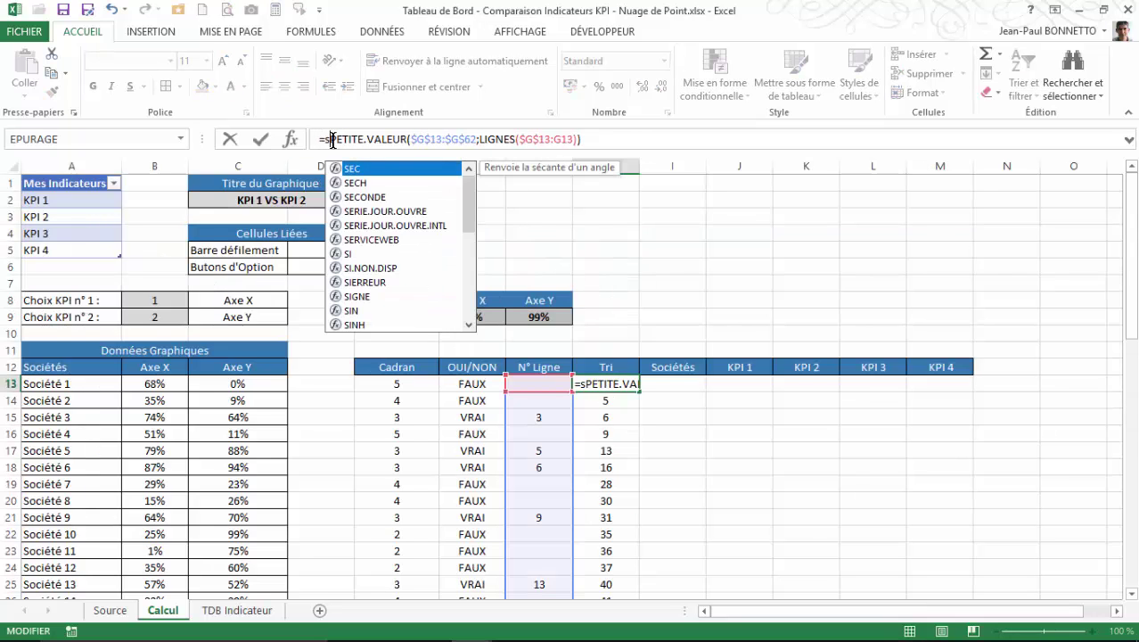
text(i)
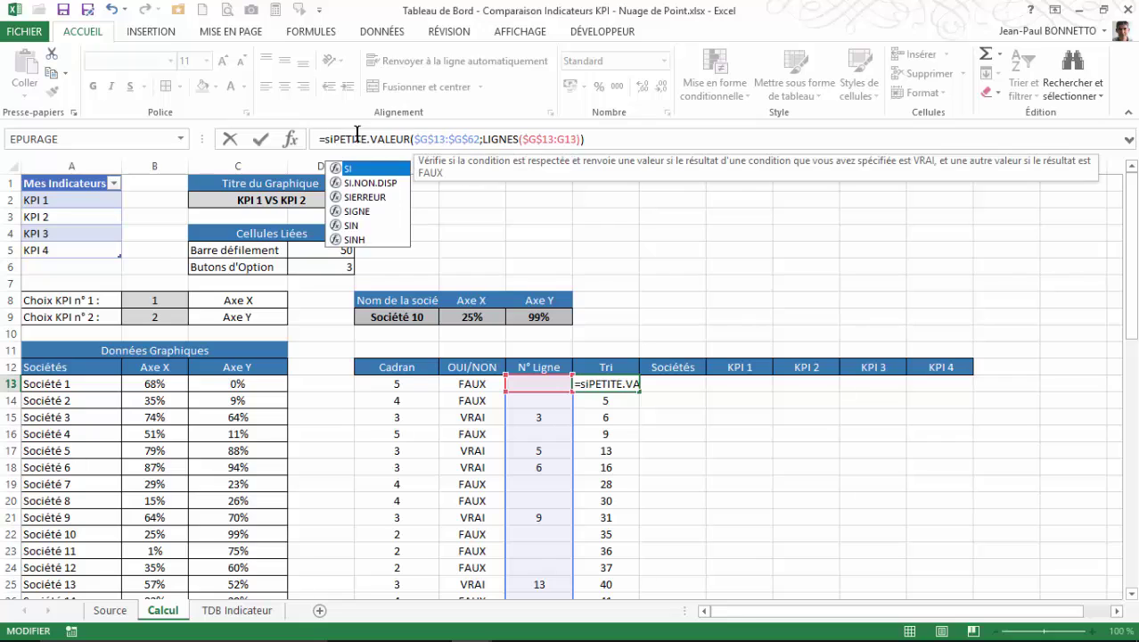
double_click(365, 197)
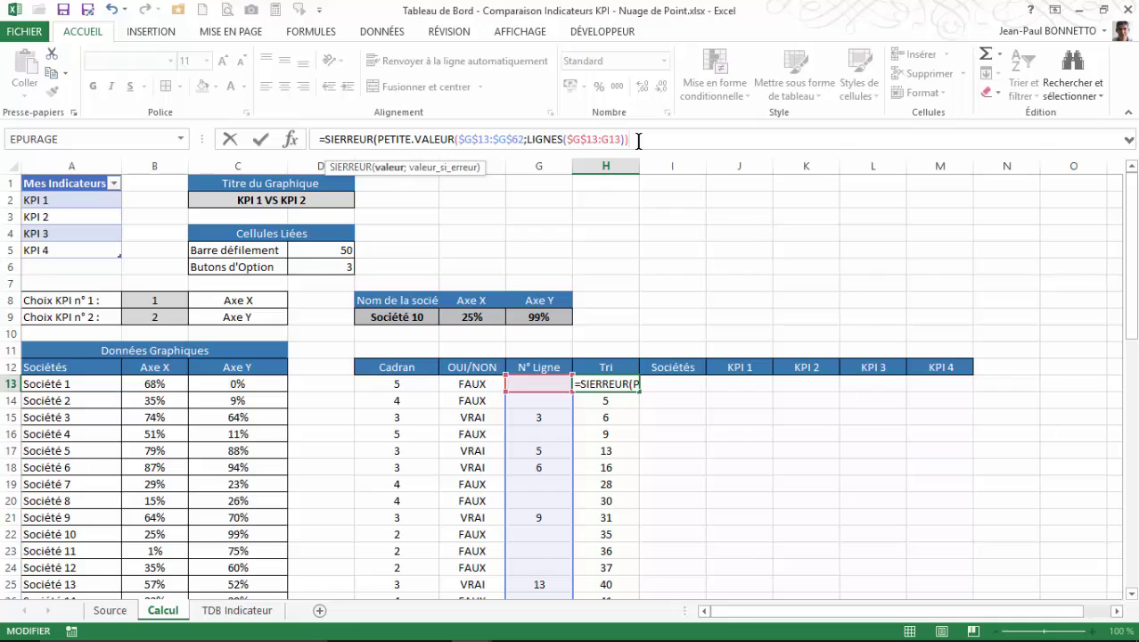
text(;"")
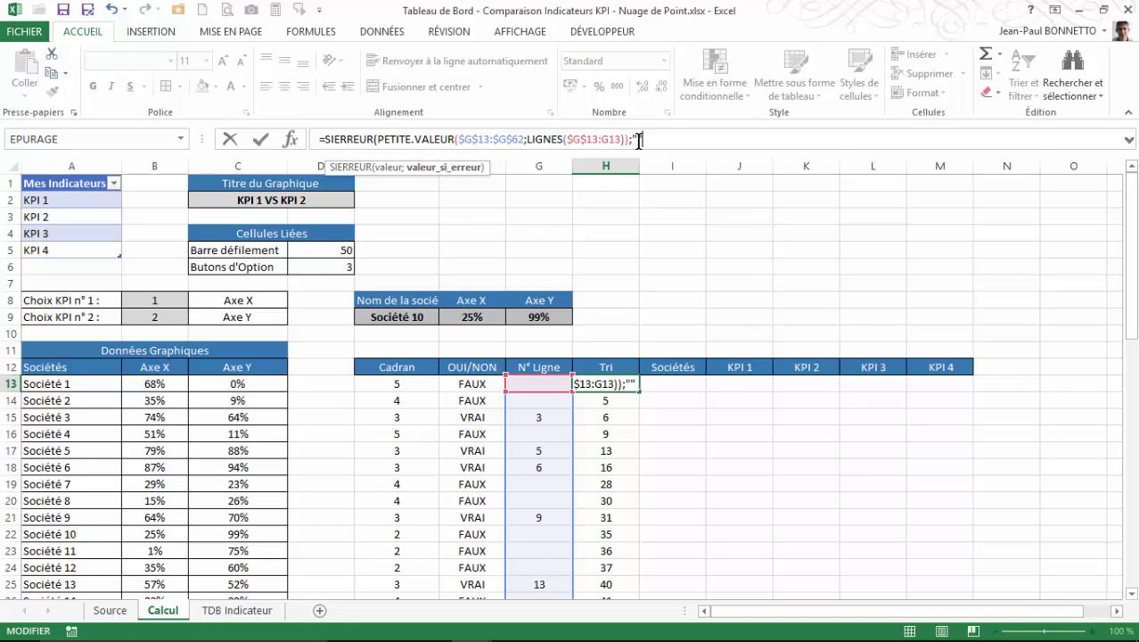
text())
key(Return)
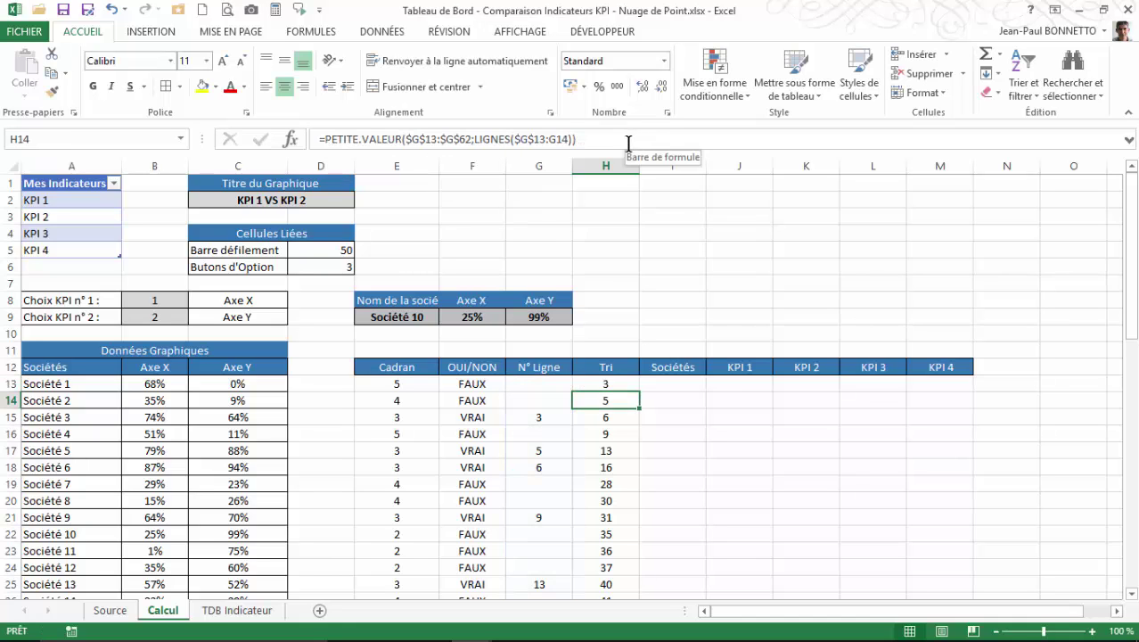
Fill the SIERREUR formula from H13 down the Tri column and check the rows below the sorted line numbers.
click(615, 385)
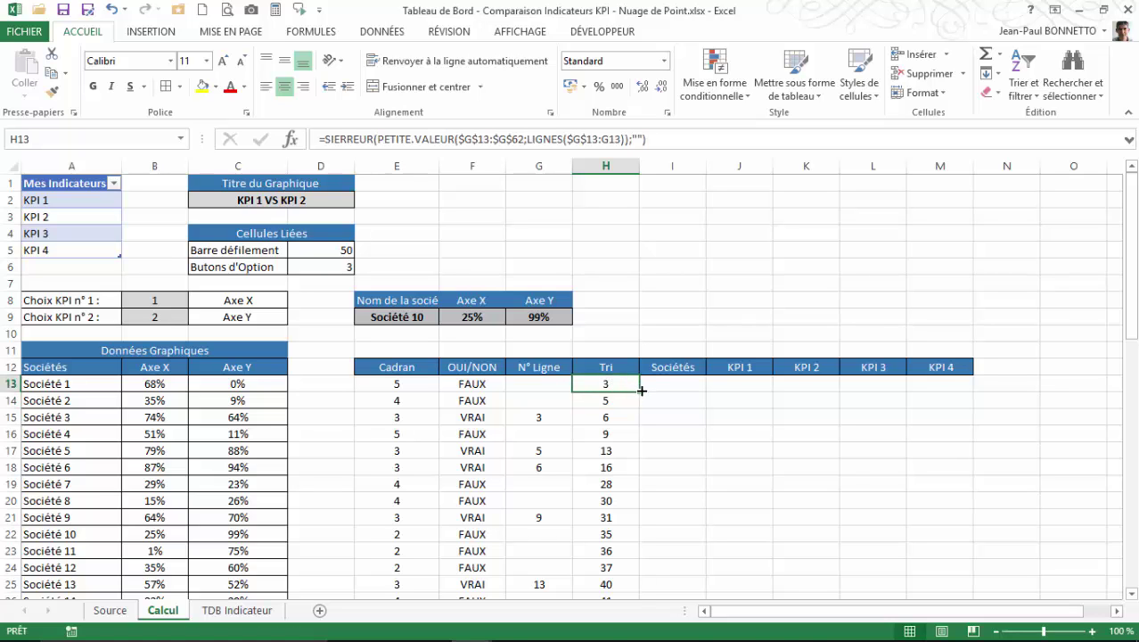
double_click(640, 389)
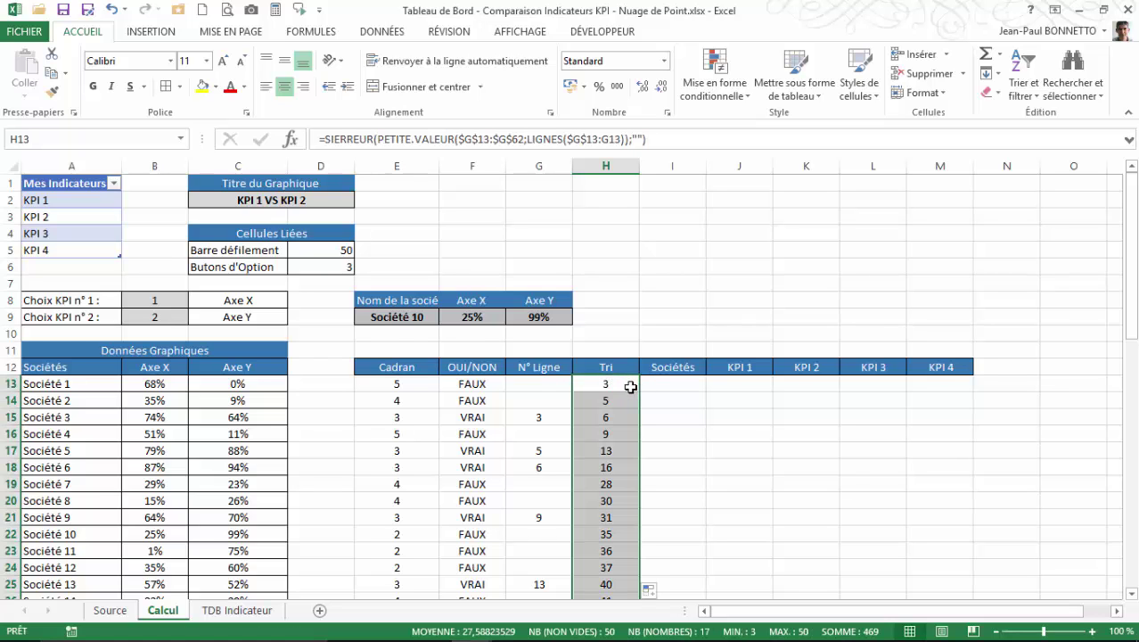
scroll(629, 386, down, 6)
click(613, 369)
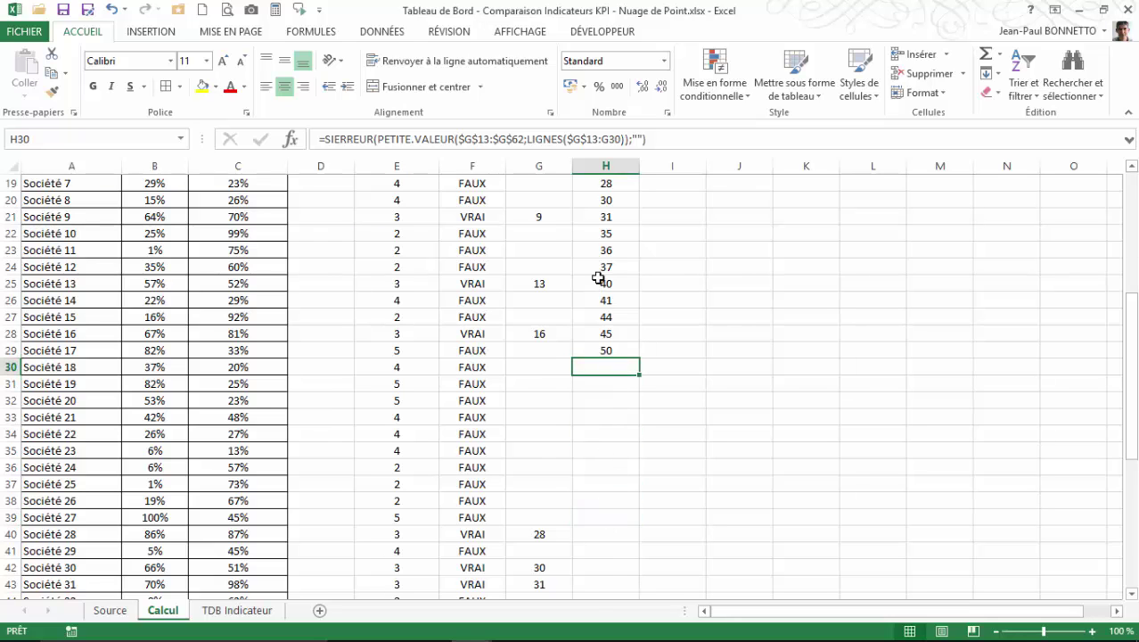
scroll(599, 279, up, 6)
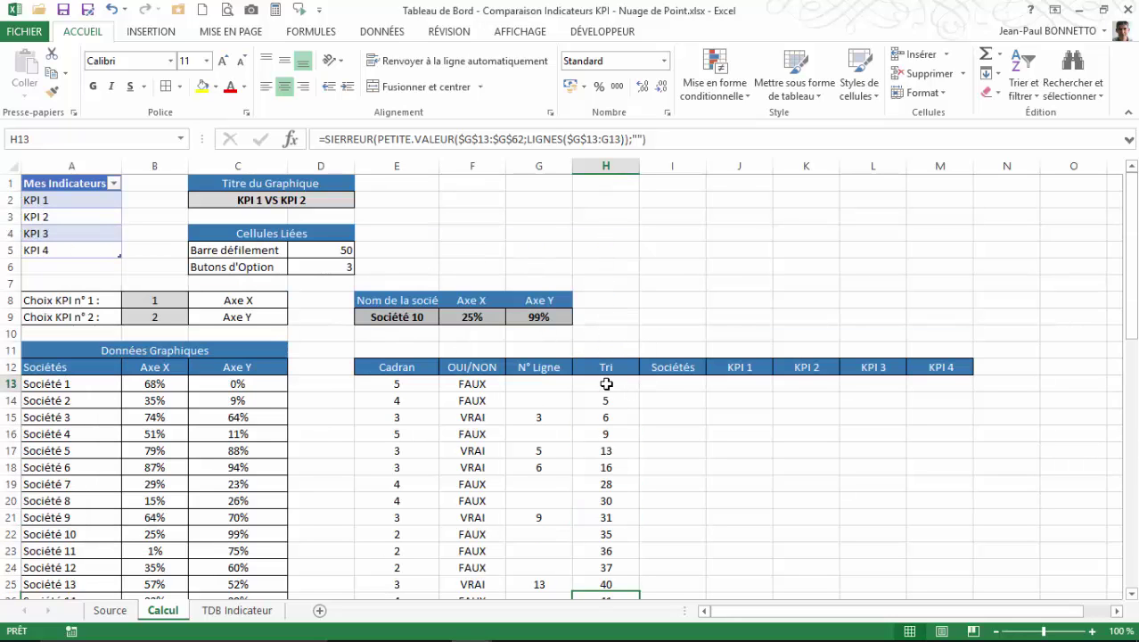
Start an INDEX formula in I13 of the Sociétés column with the absolute range $A$13:$A$62 as its array.
click(660, 385)
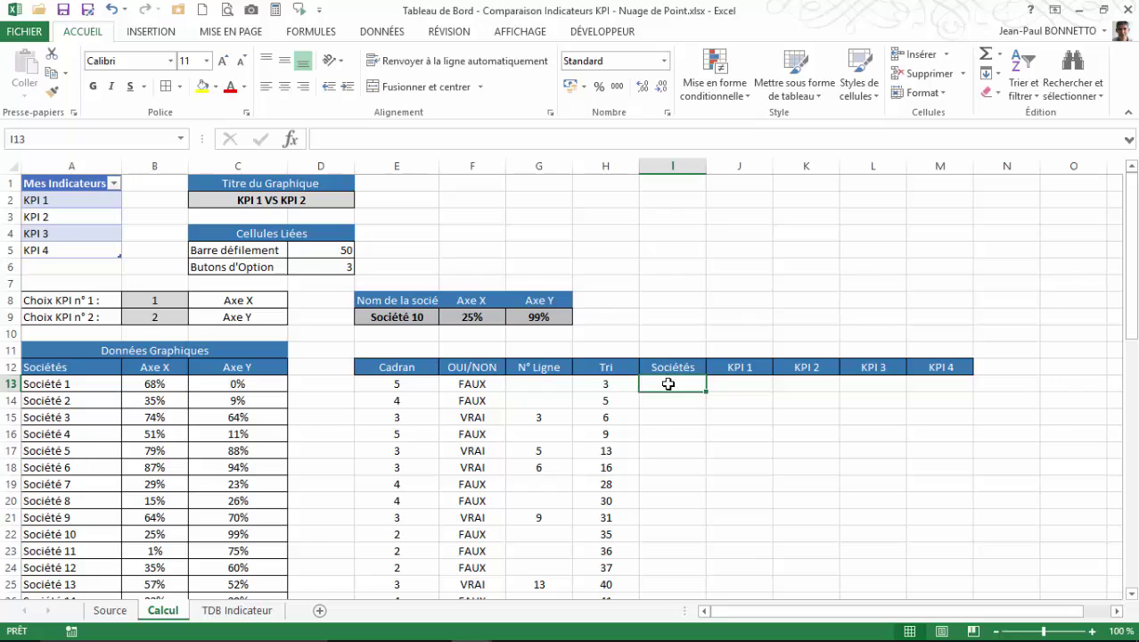
click(605, 386)
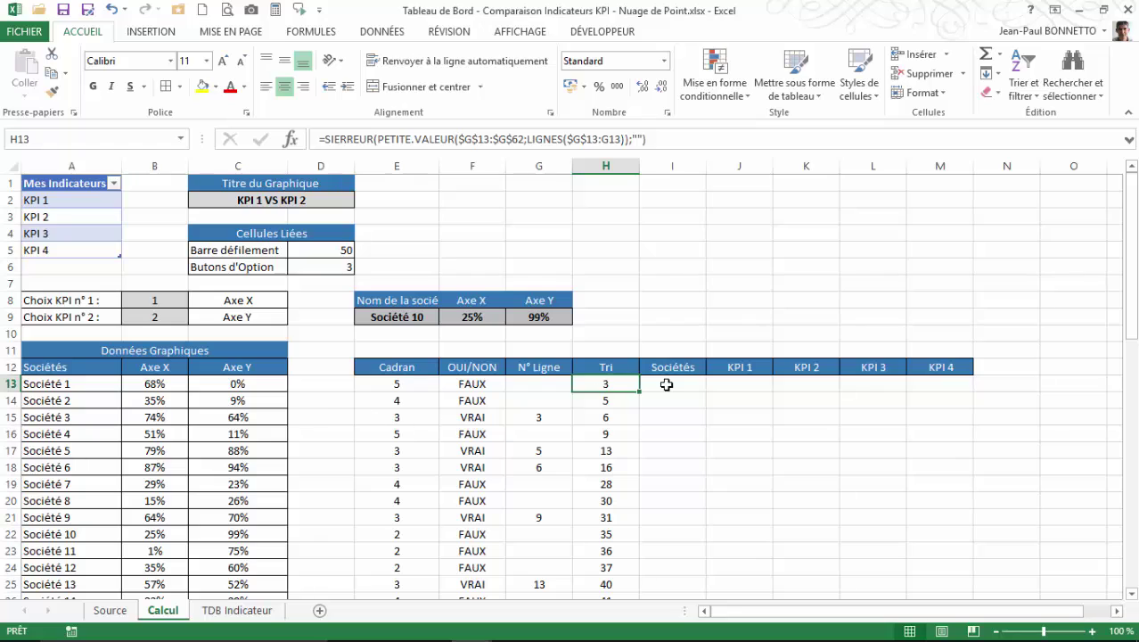
click(670, 383)
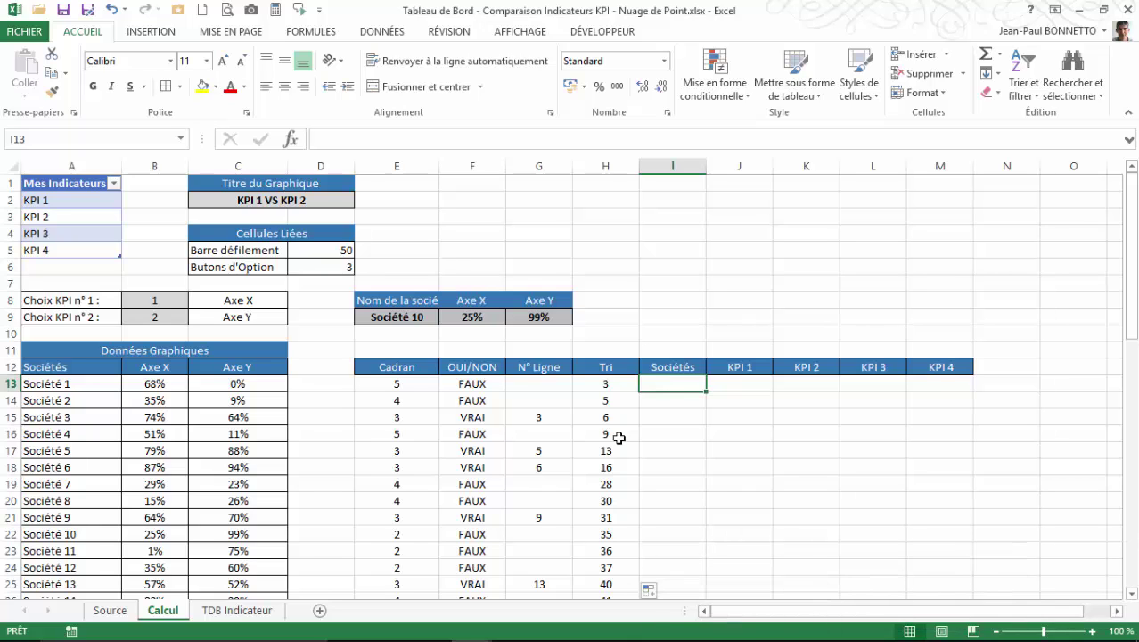
text(=)
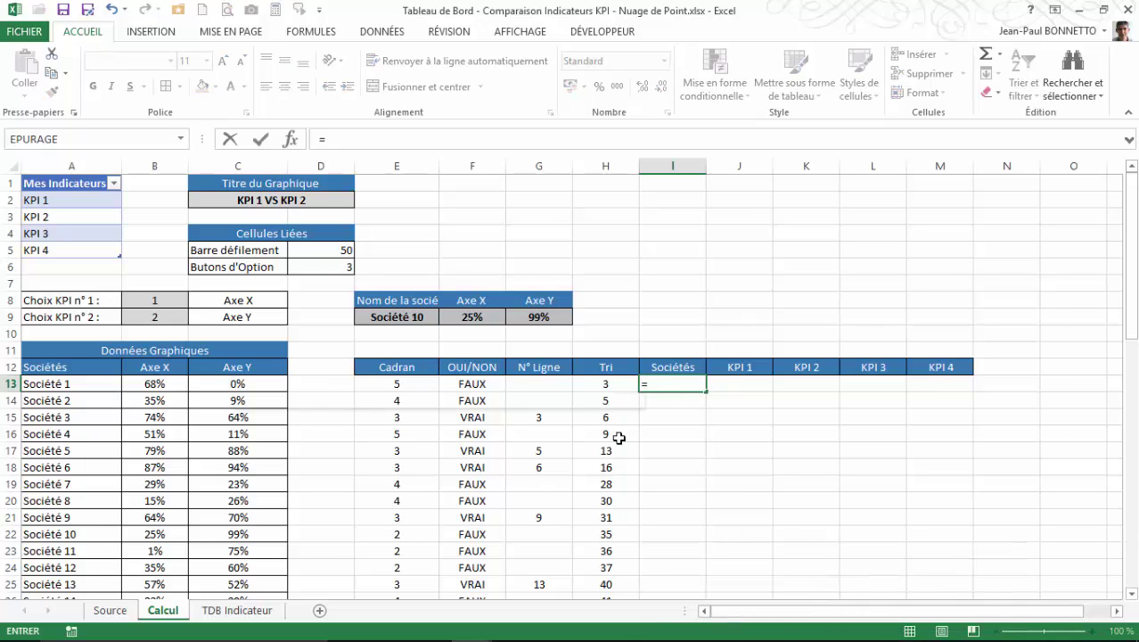
text(indes)
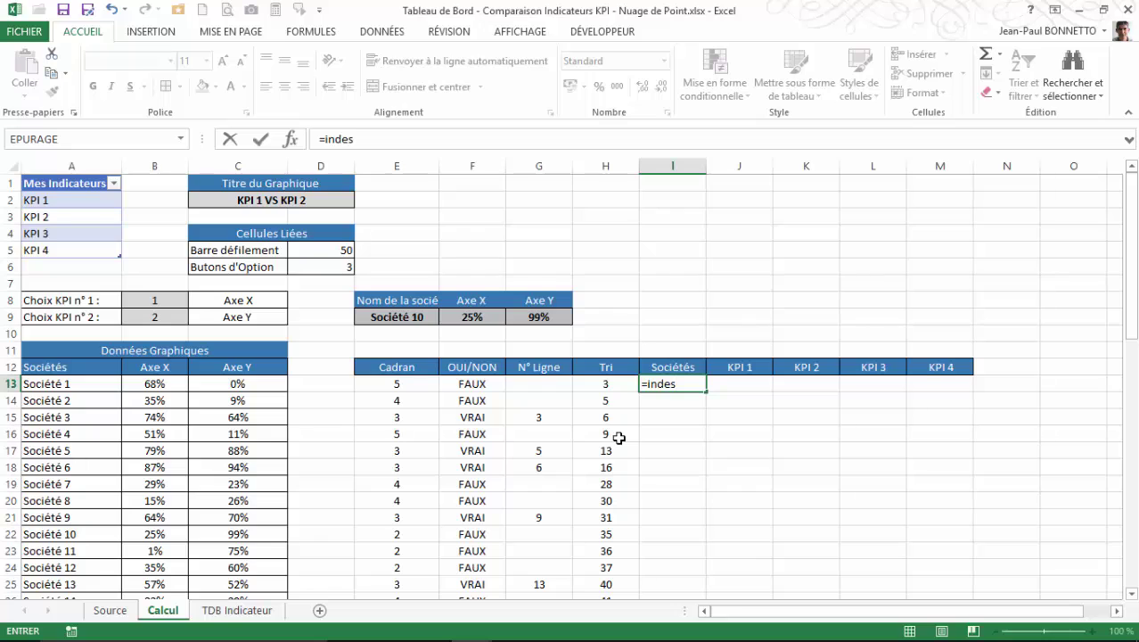
key(BackSpace)
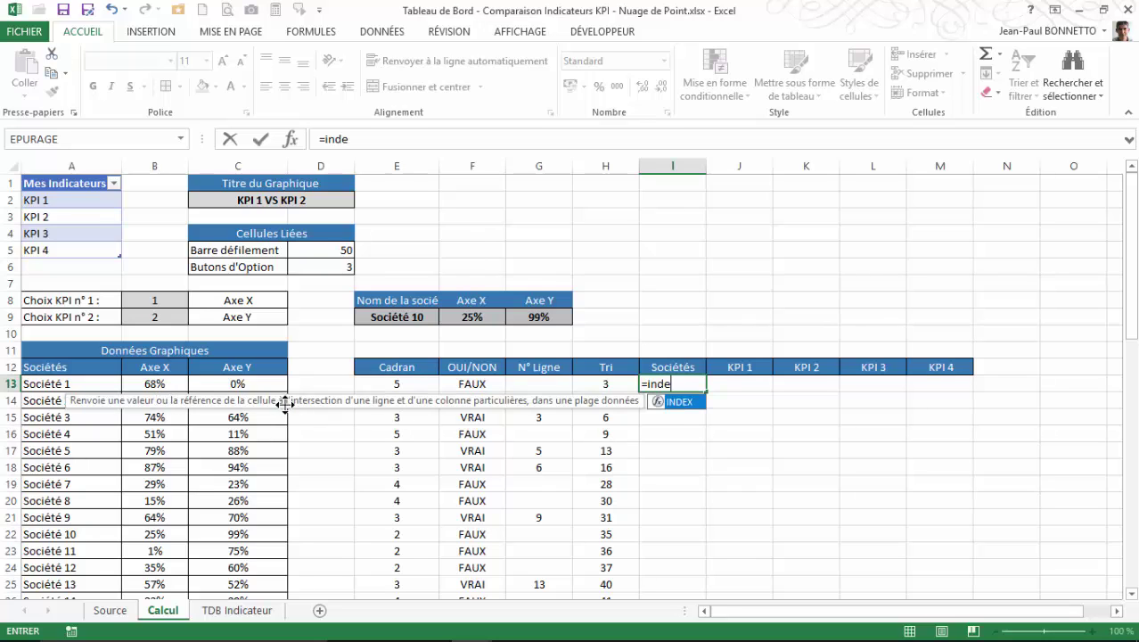
double_click(659, 402)
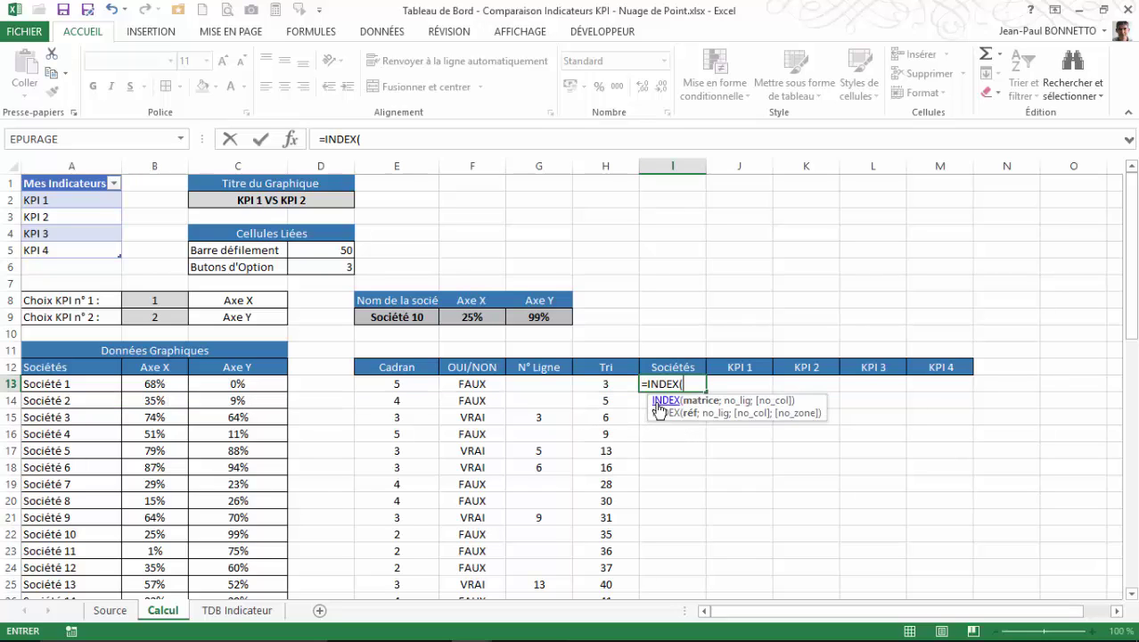
click(58, 386)
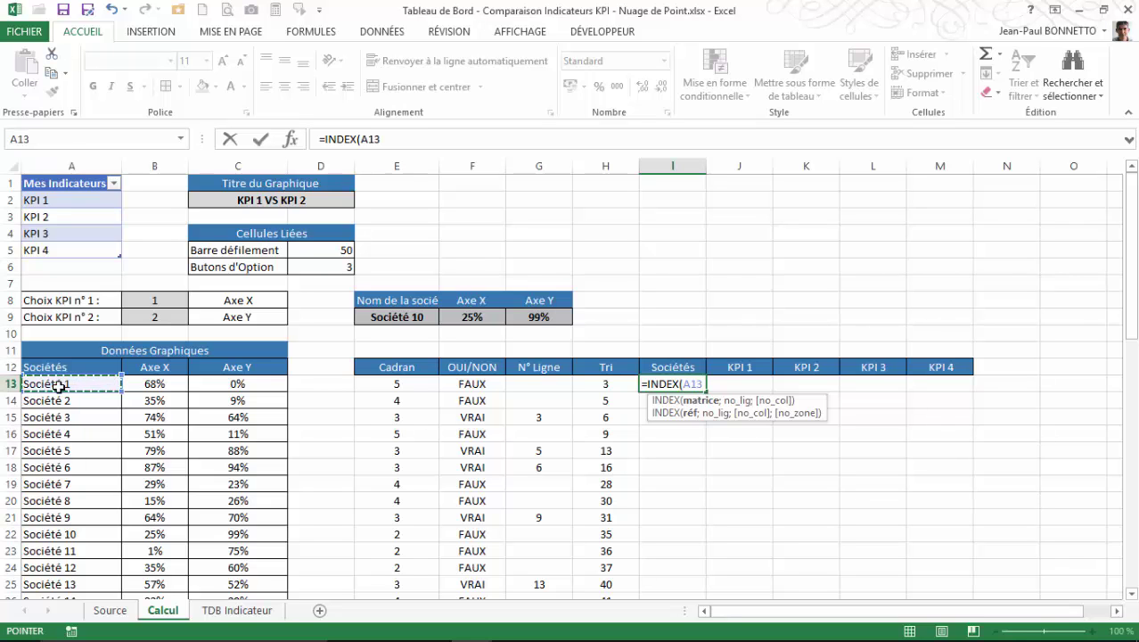
drag(59, 385, 56, 565)
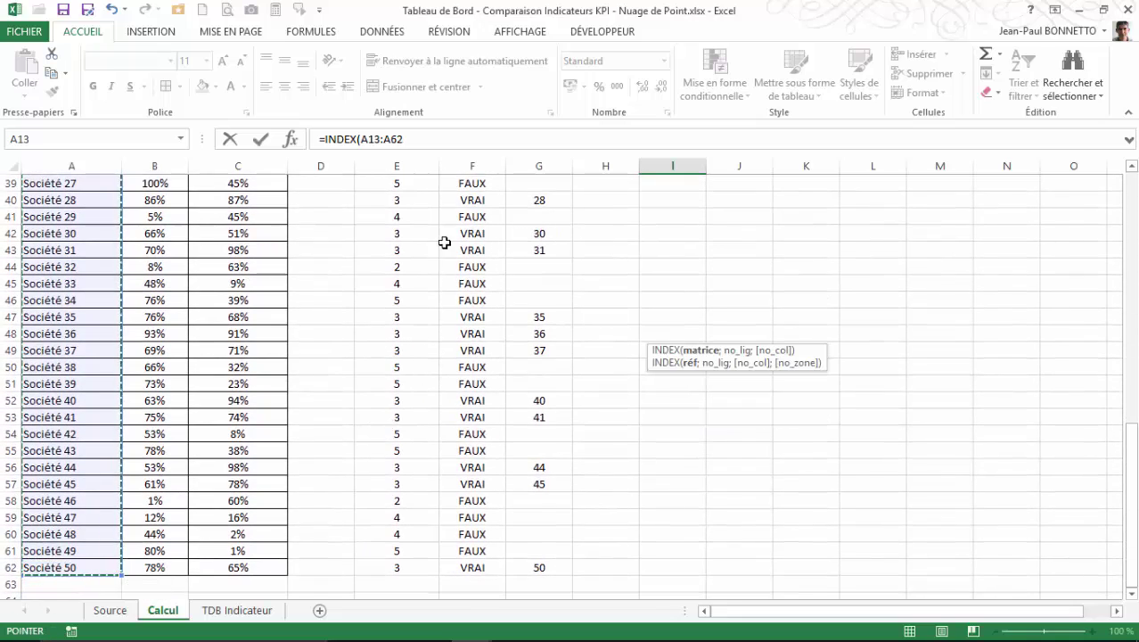
key(F4)
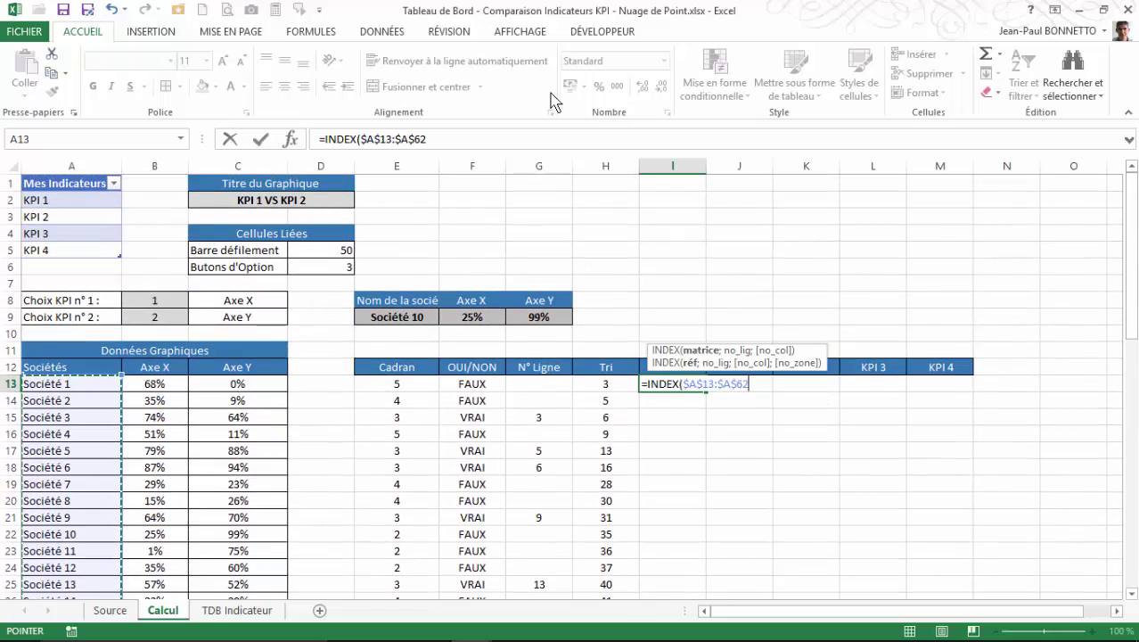
Complete the I13 INDEX formula with H13 from the Tri column as the row number.
text(;)
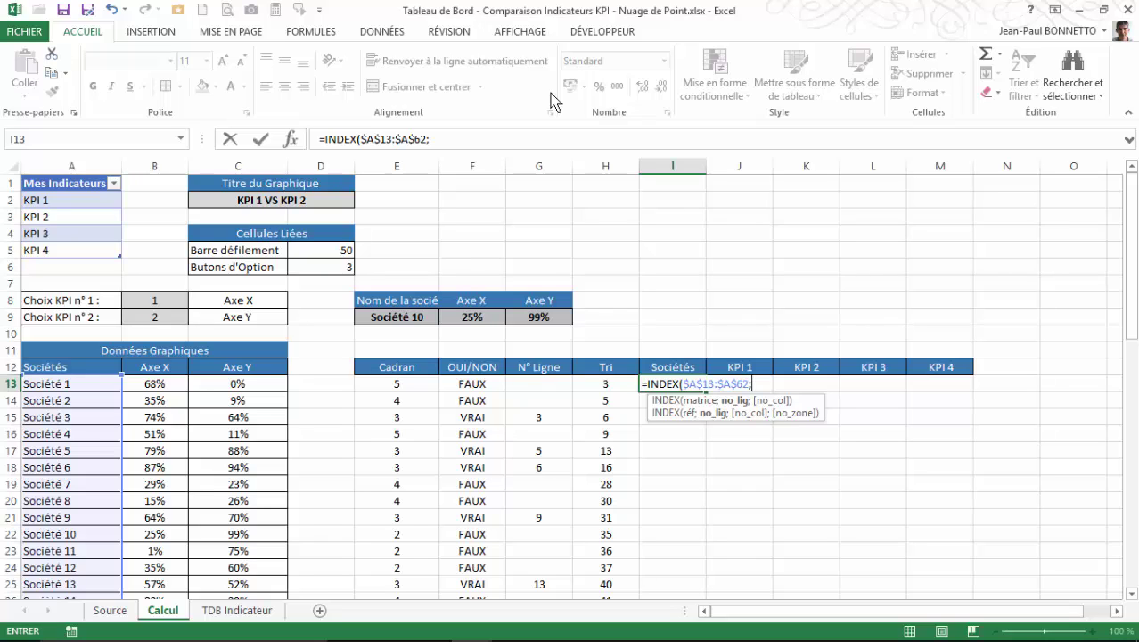
click(604, 384)
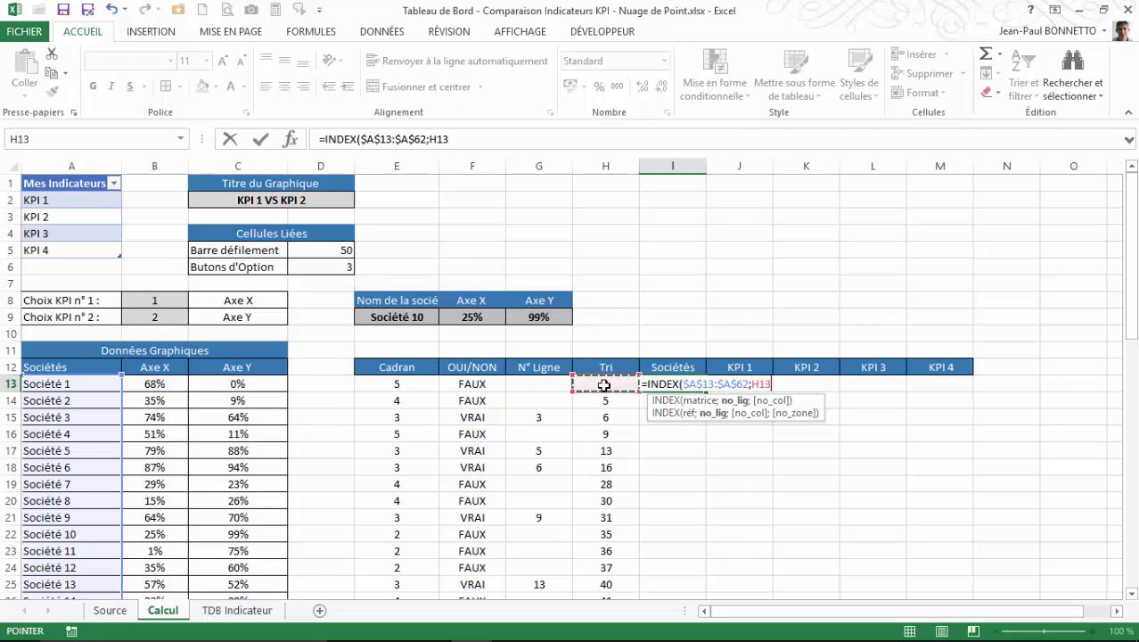
text())
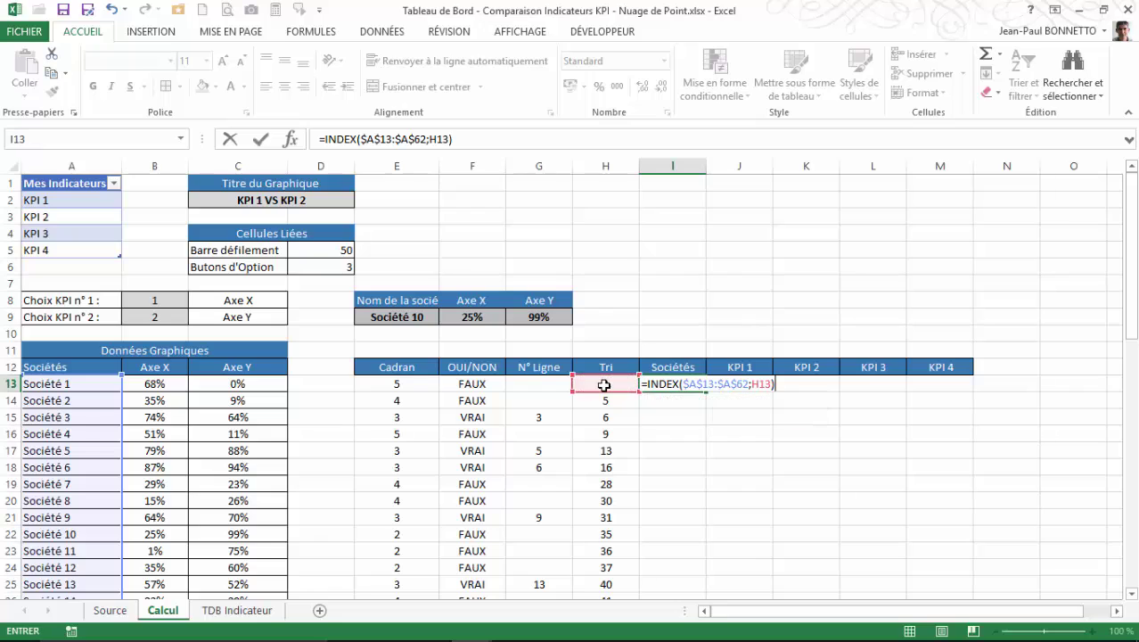
key(Return)
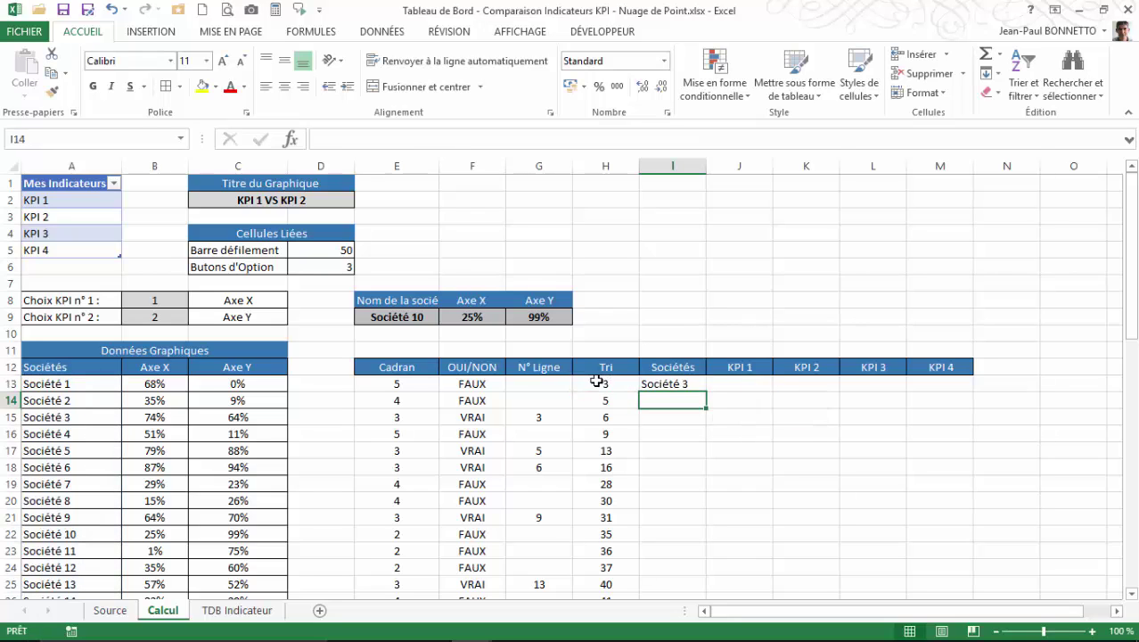
Fill the INDEX formula from I13 down the Sociétés column and check the rows below the retrieved company names.
click(669, 386)
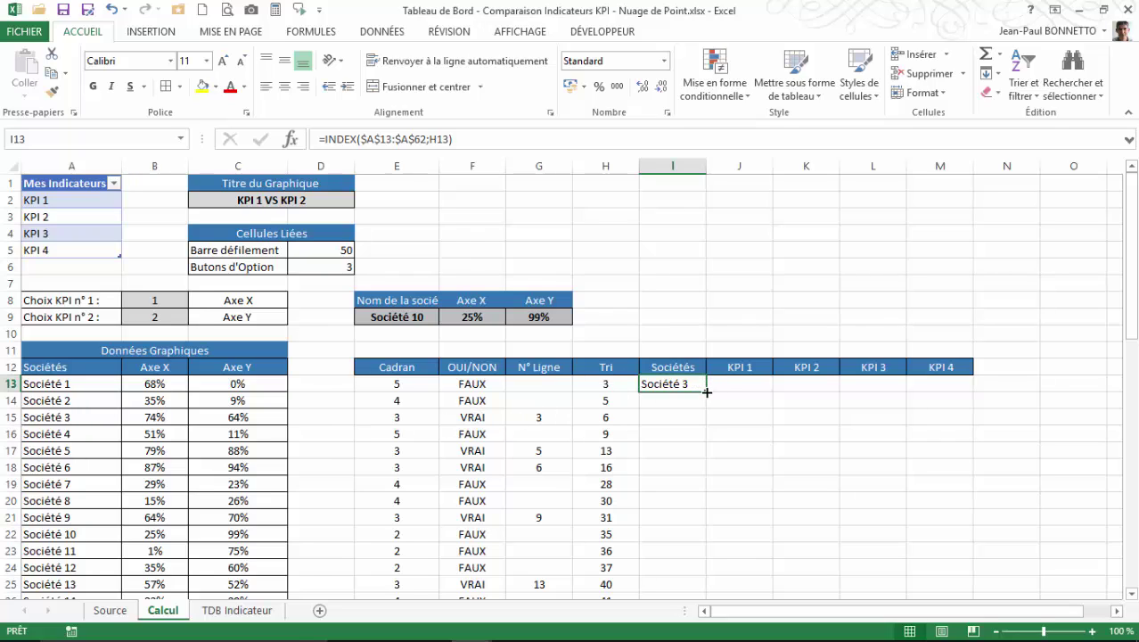
drag(707, 392, 710, 427)
click(670, 402)
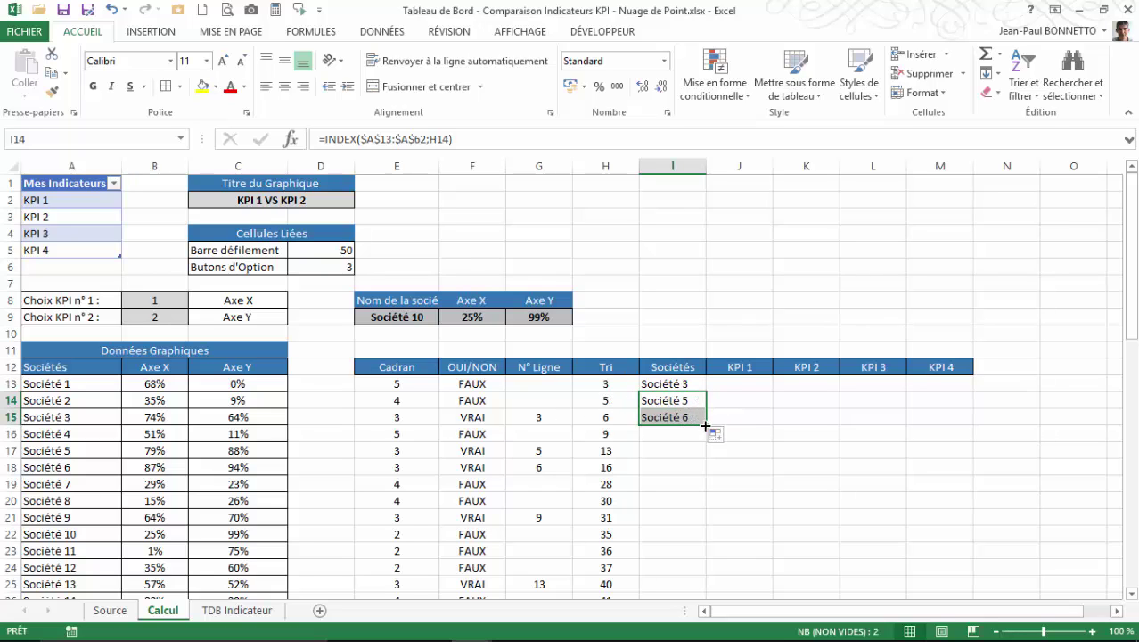
double_click(706, 426)
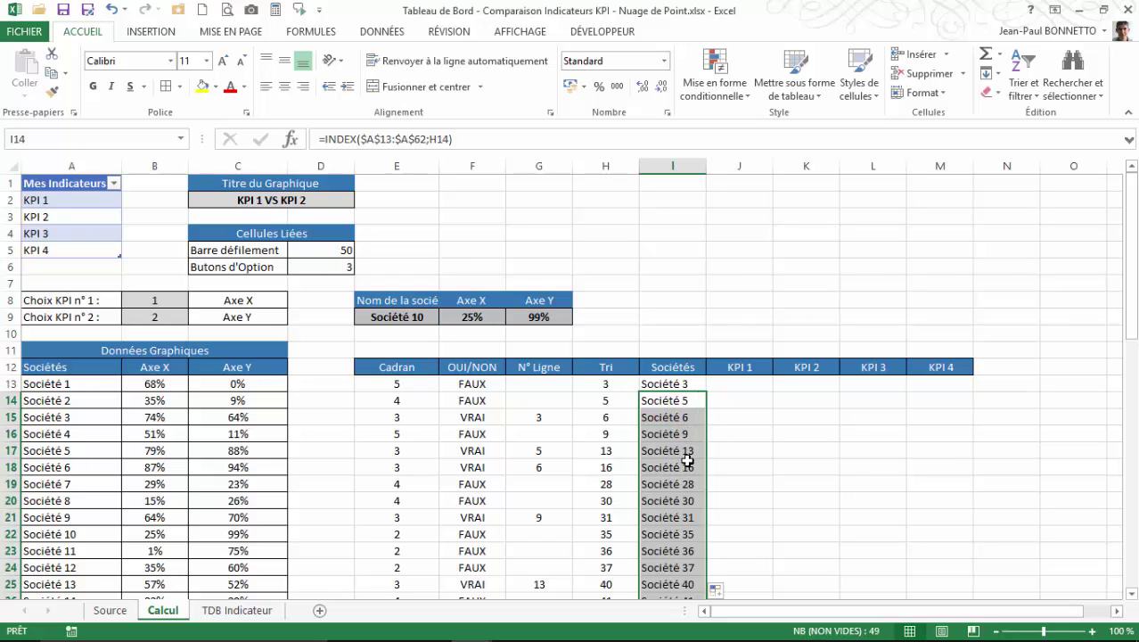
scroll(675, 420, down, 5)
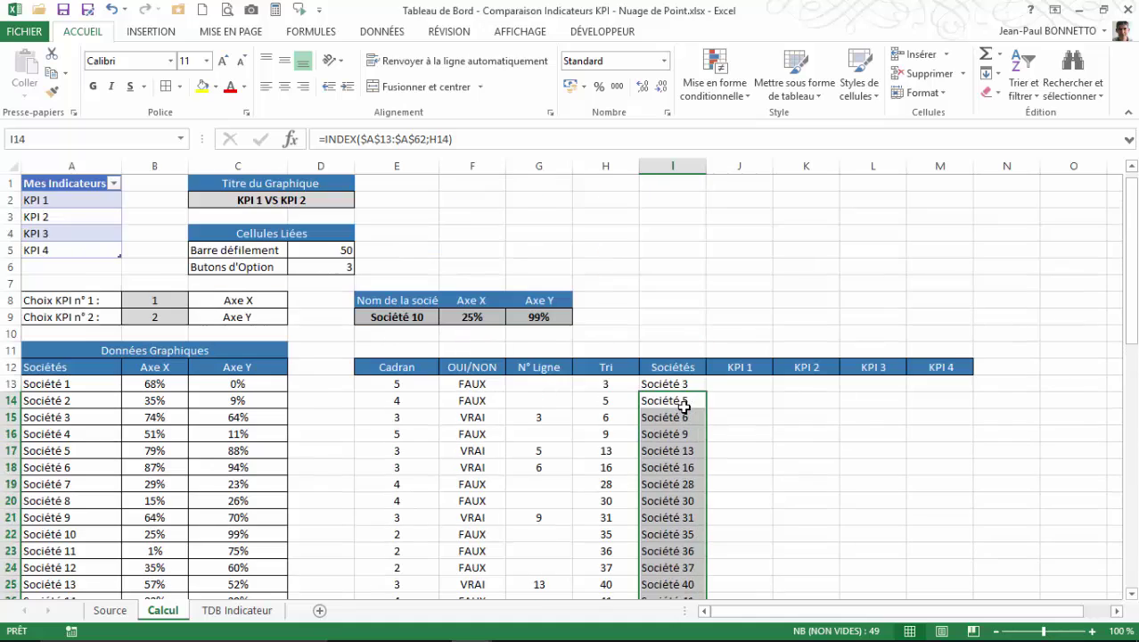
scroll(678, 407, up, 5)
Wrap the I13 INDEX formula in SIERREUR with "" as the value returned on error.
click(677, 386)
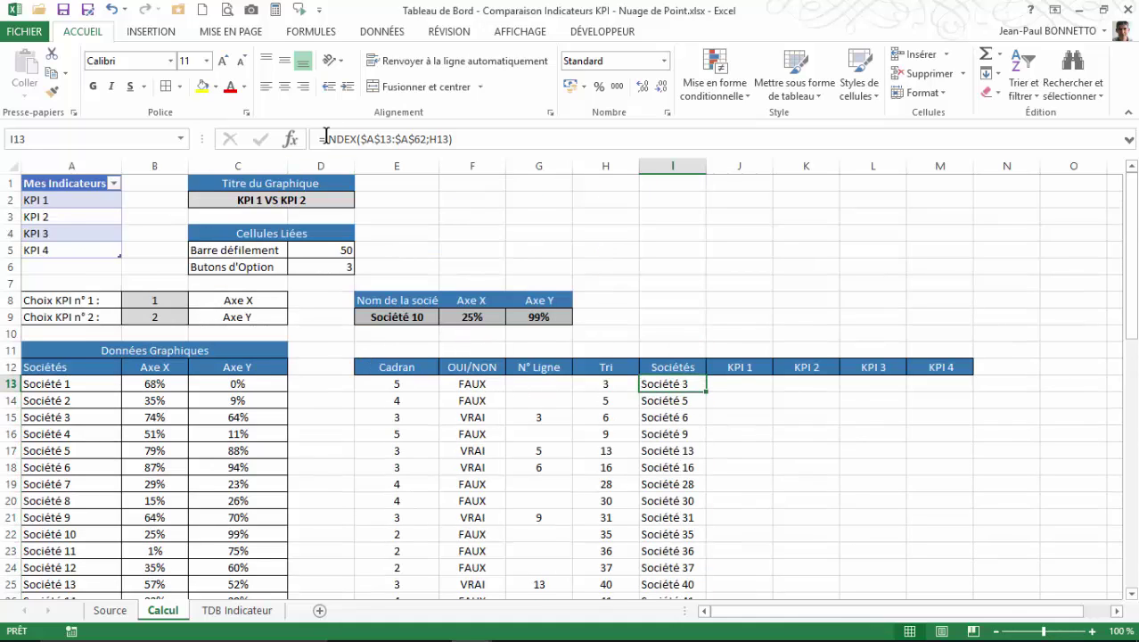
click(324, 139)
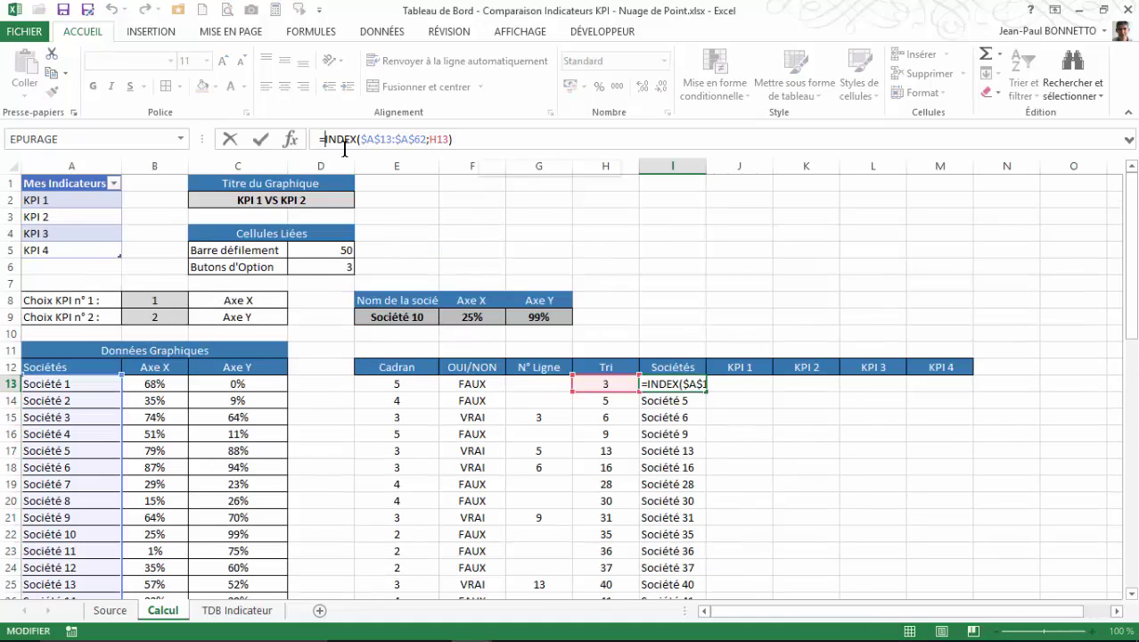
text(si)
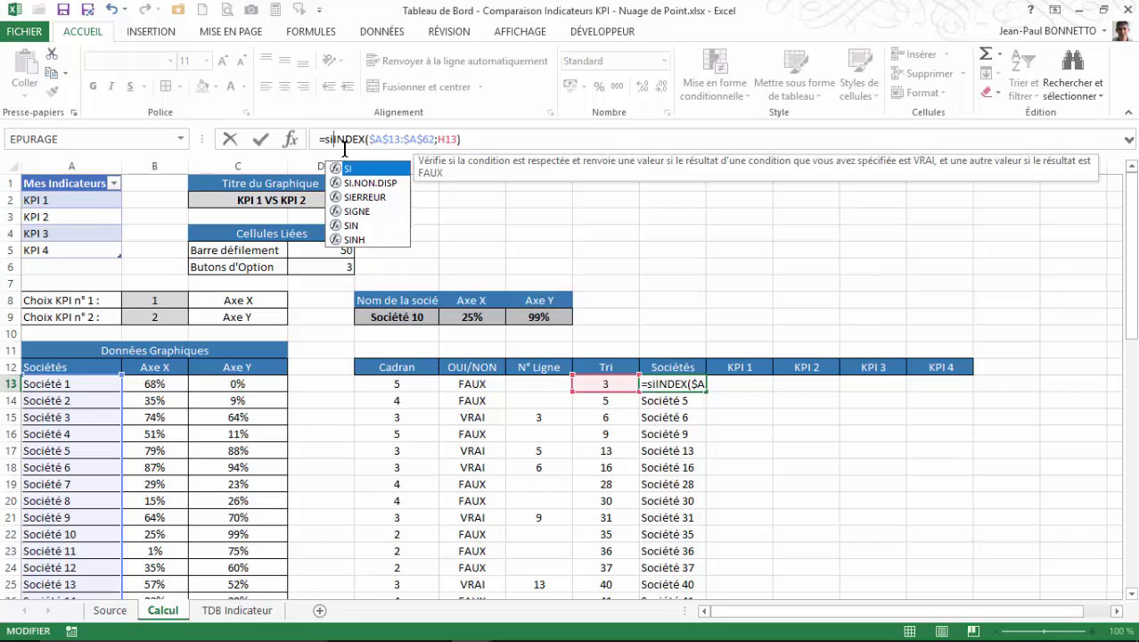
double_click(363, 197)
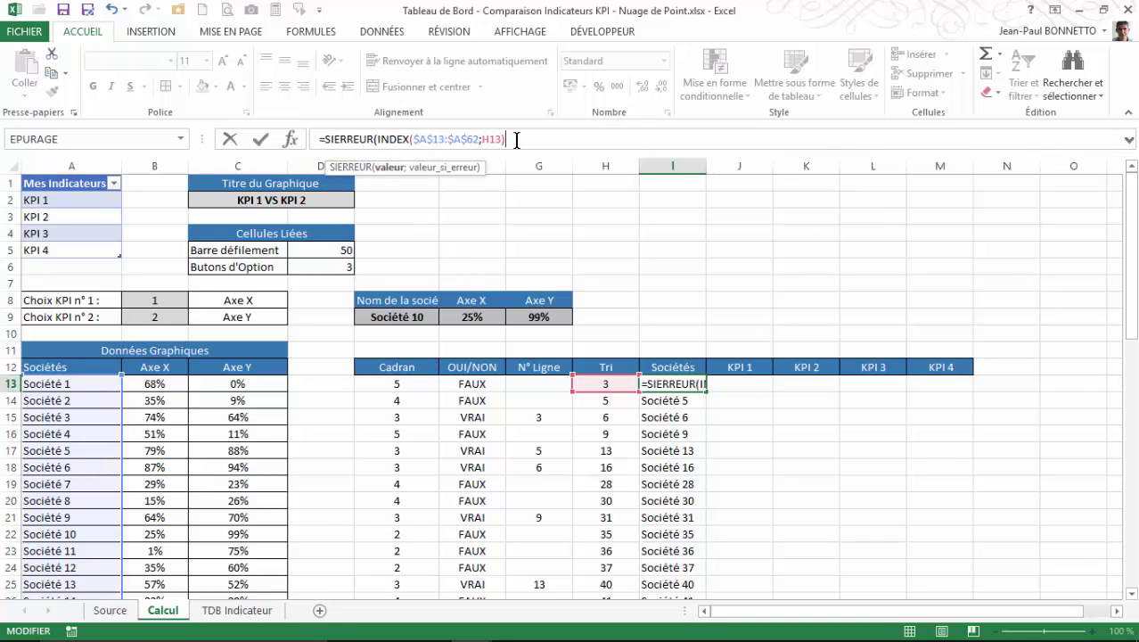
text(;)
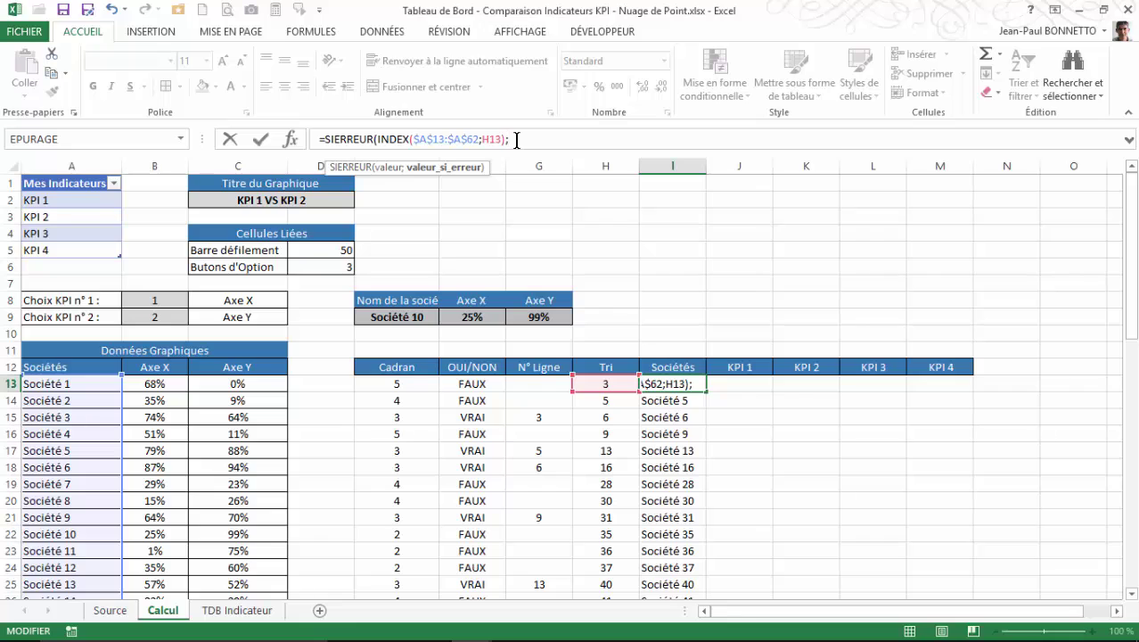
text(""))
key(Return)
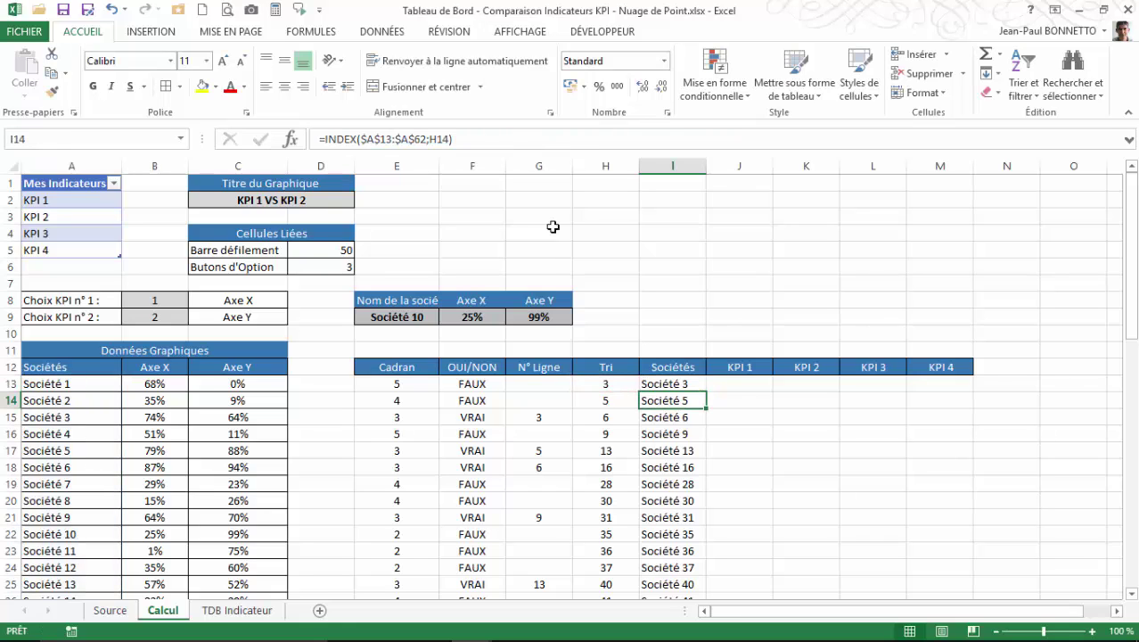
Fill the SIERREUR formula from I13 down the Sociétés column and check the list of company names against the Tri numbers.
click(669, 383)
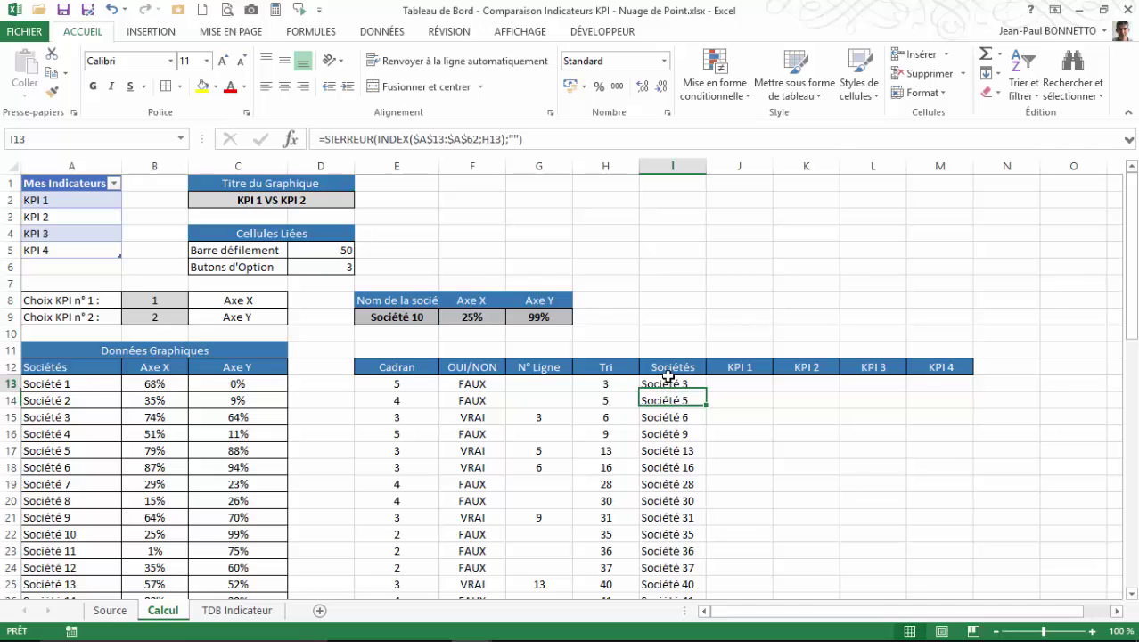
double_click(708, 392)
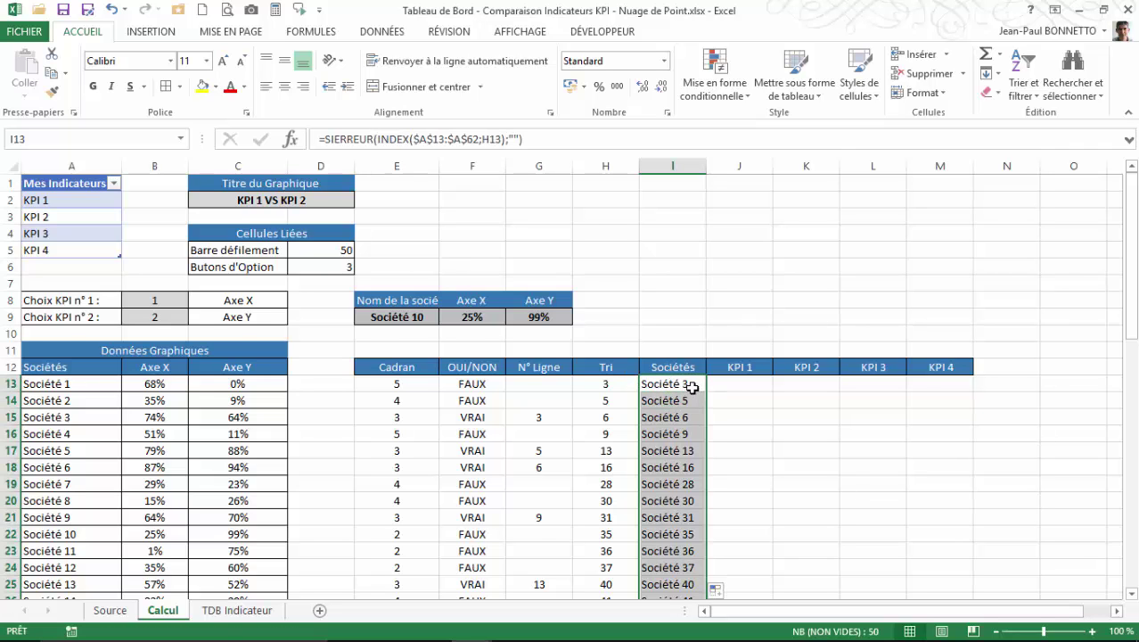
scroll(686, 392, down, 7)
scroll(684, 392, up, 5)
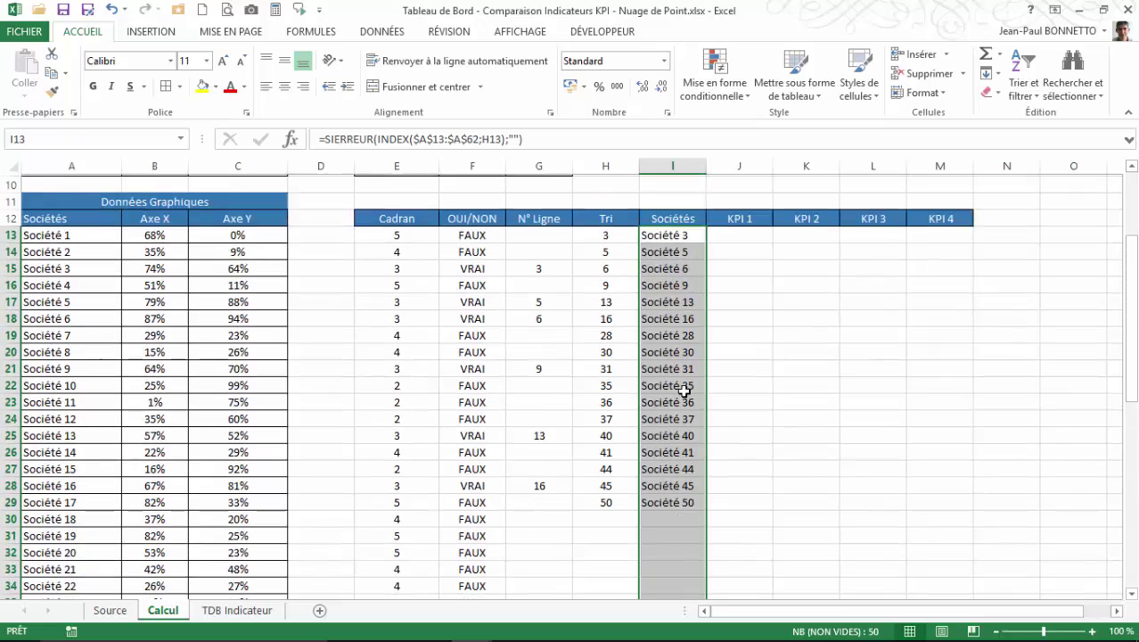
click(669, 285)
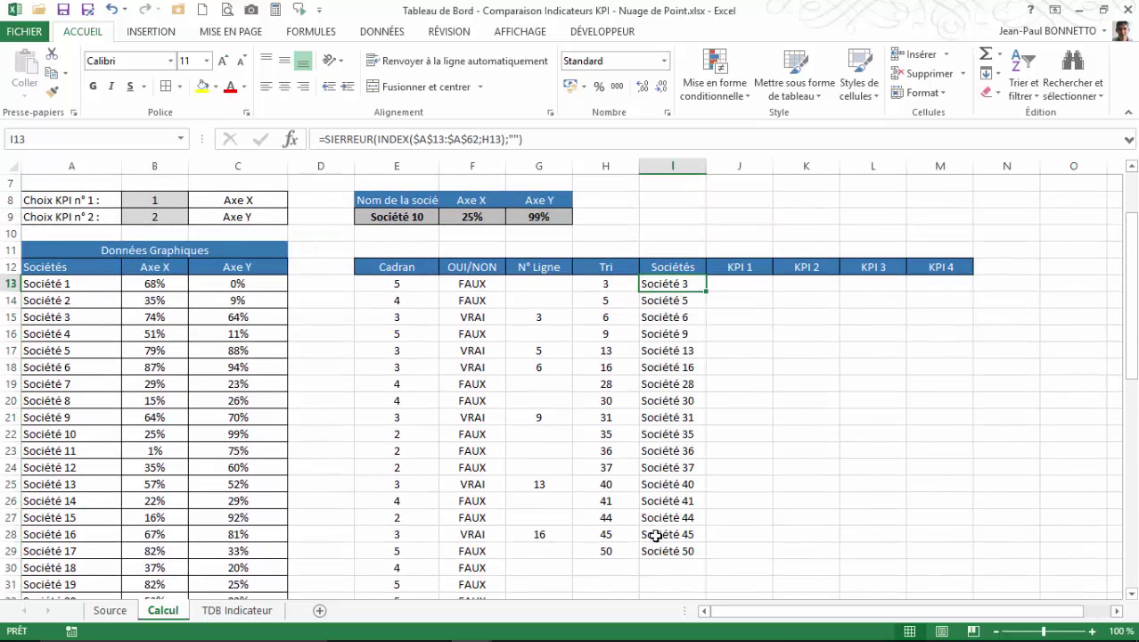
scroll(496, 254, up, 1)
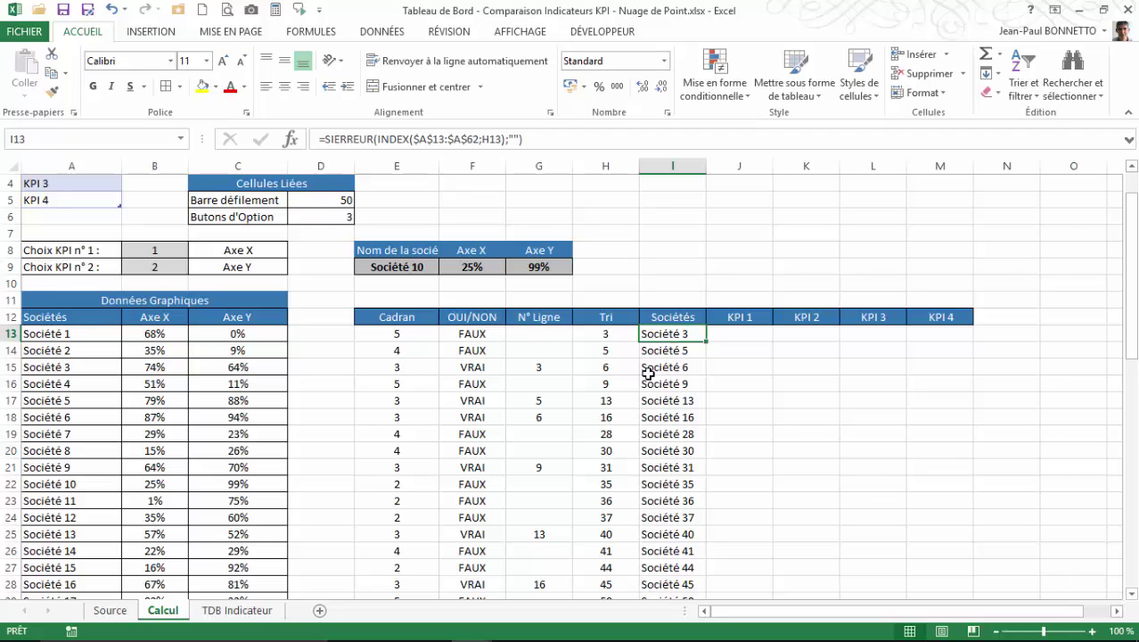
scroll(664, 349, down, 1)
scroll(564, 282, up, 2)
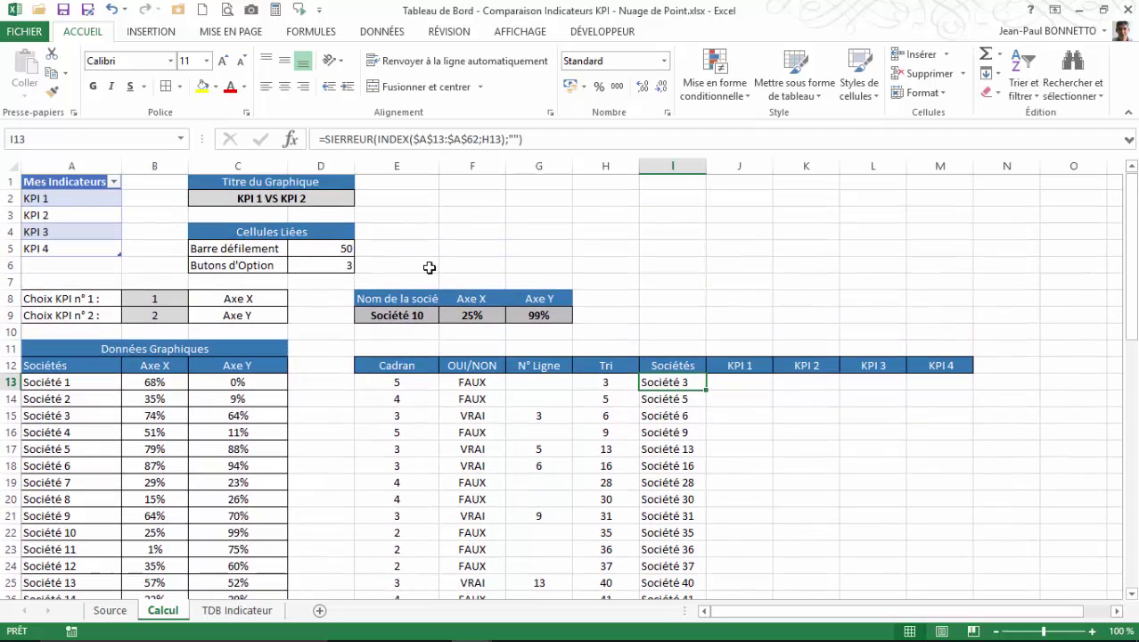
Choose the Haut Gauche option on the TDB Indicateur sheet and check the Tri and Sociétés columns on the Calcul sheet.
click(343, 264)
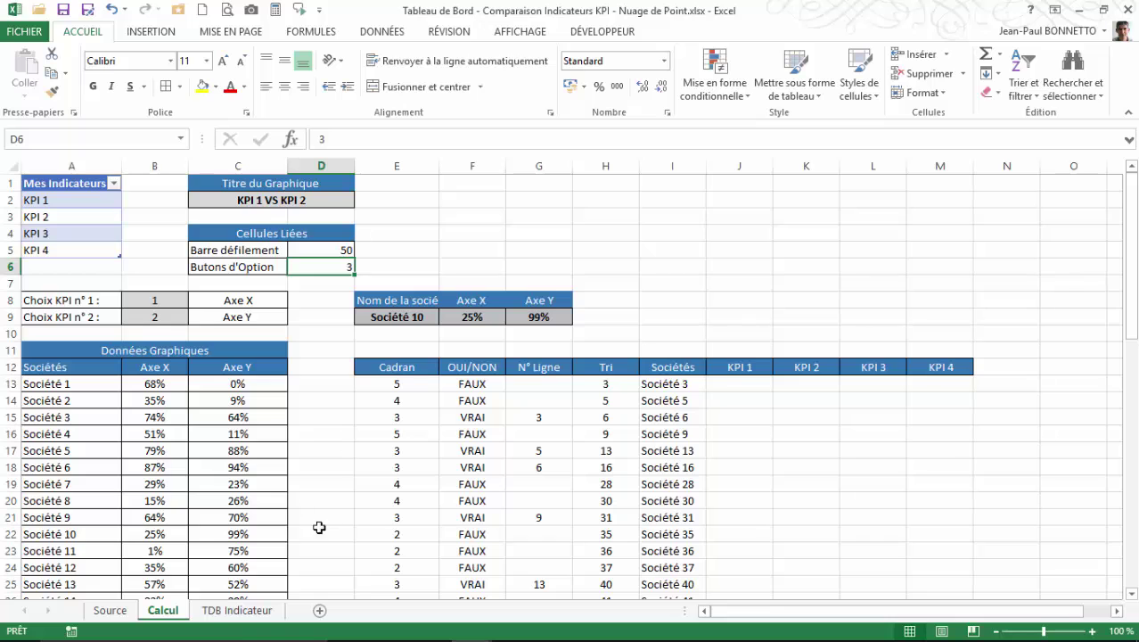
click(237, 610)
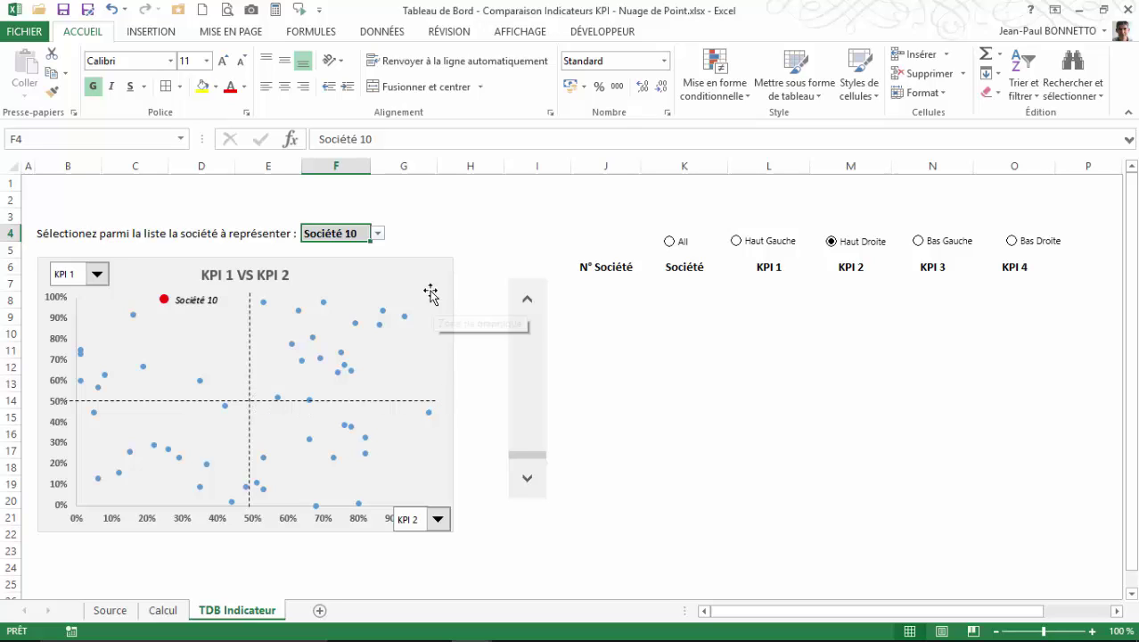
click(737, 241)
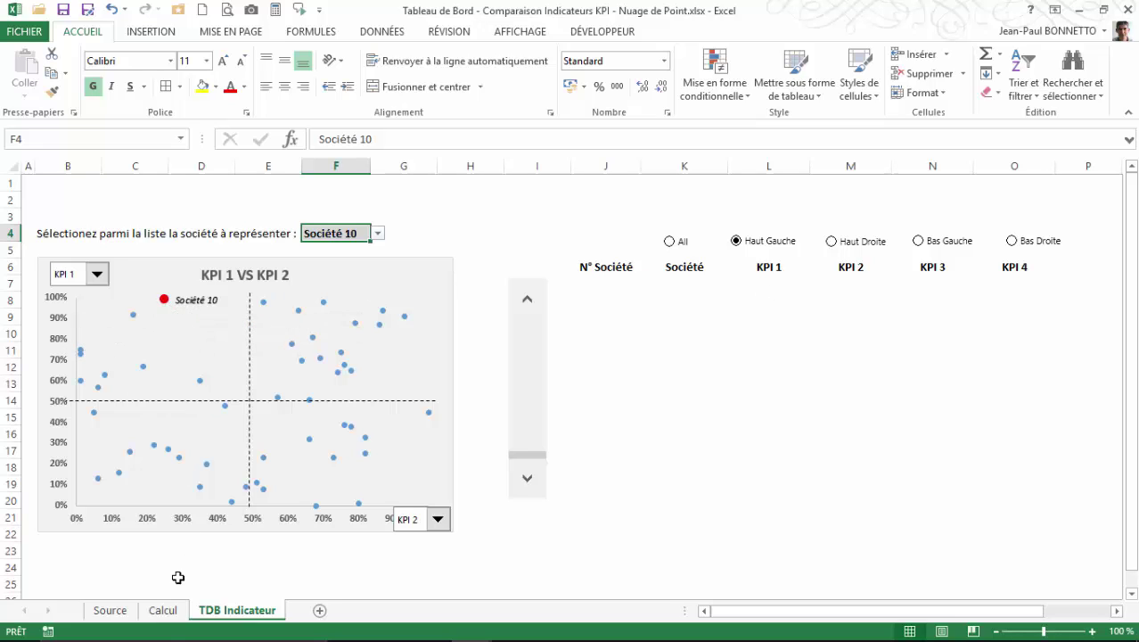
click(162, 610)
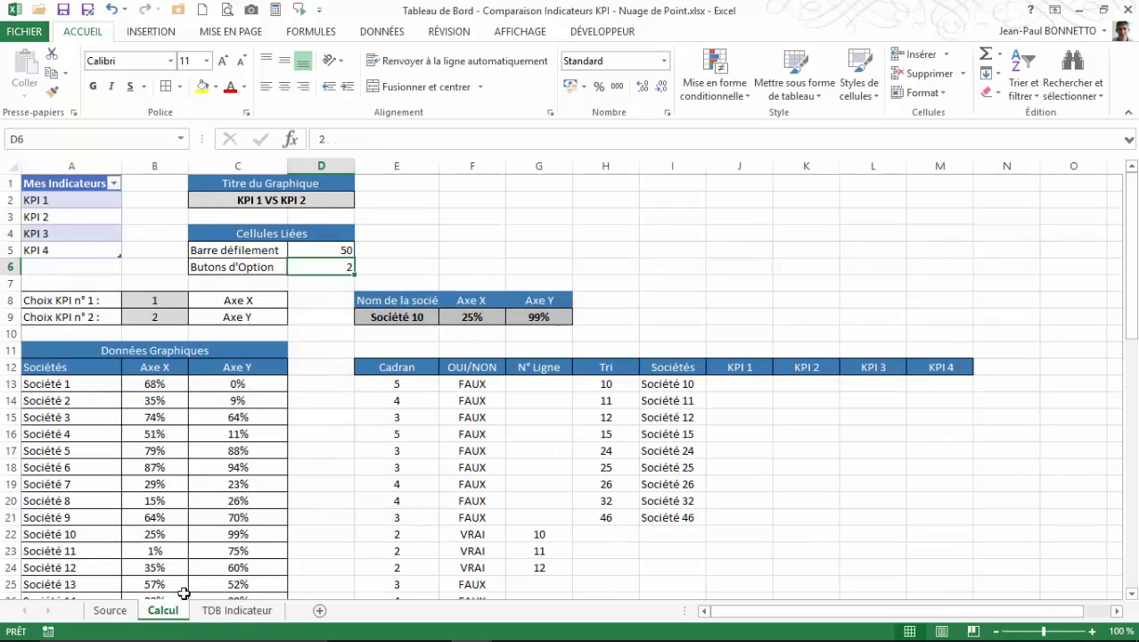
click(679, 379)
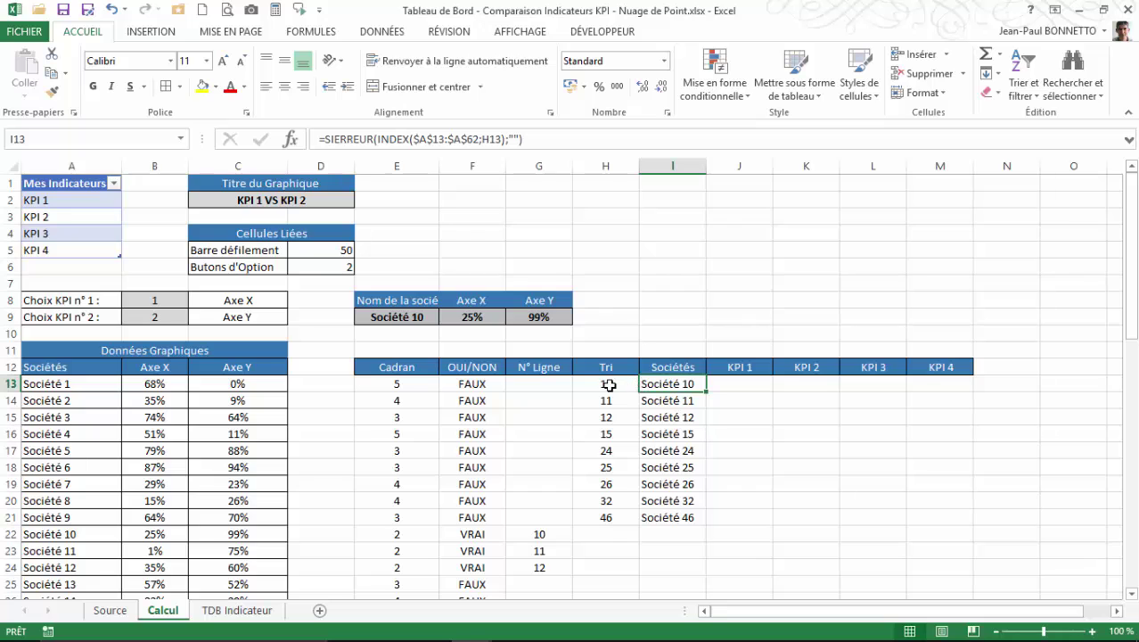
Check the option buttons' linked cell D6 and the company names in I13:I21 on the Calcul sheet against the TDB Indicateur chart.
scroll(608, 385, down, 1)
scroll(609, 385, down, 2)
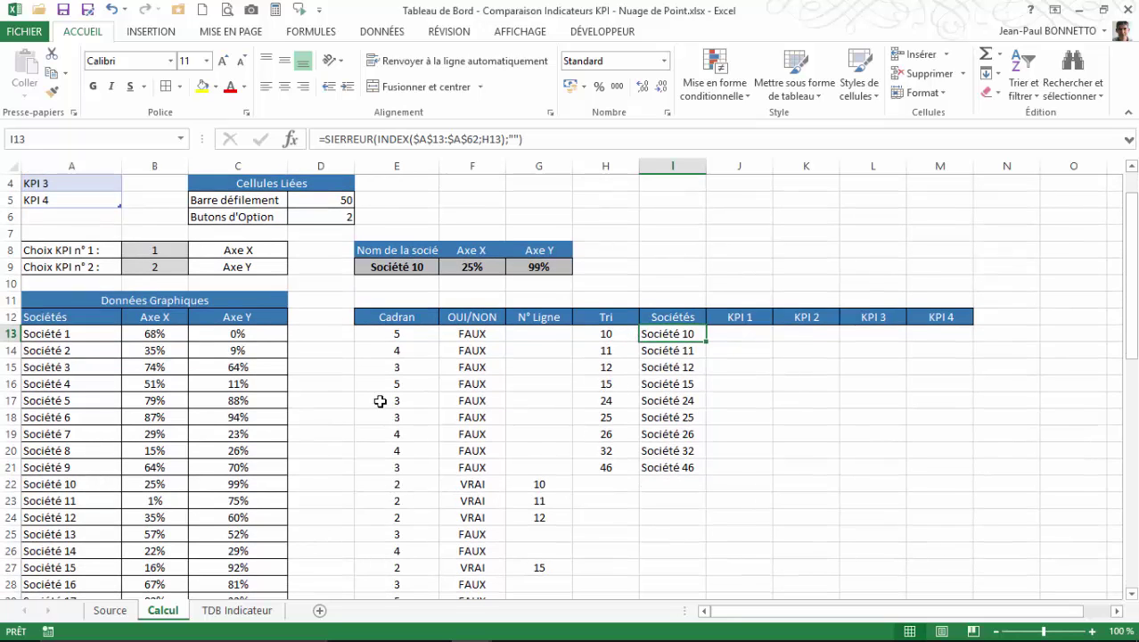
click(323, 218)
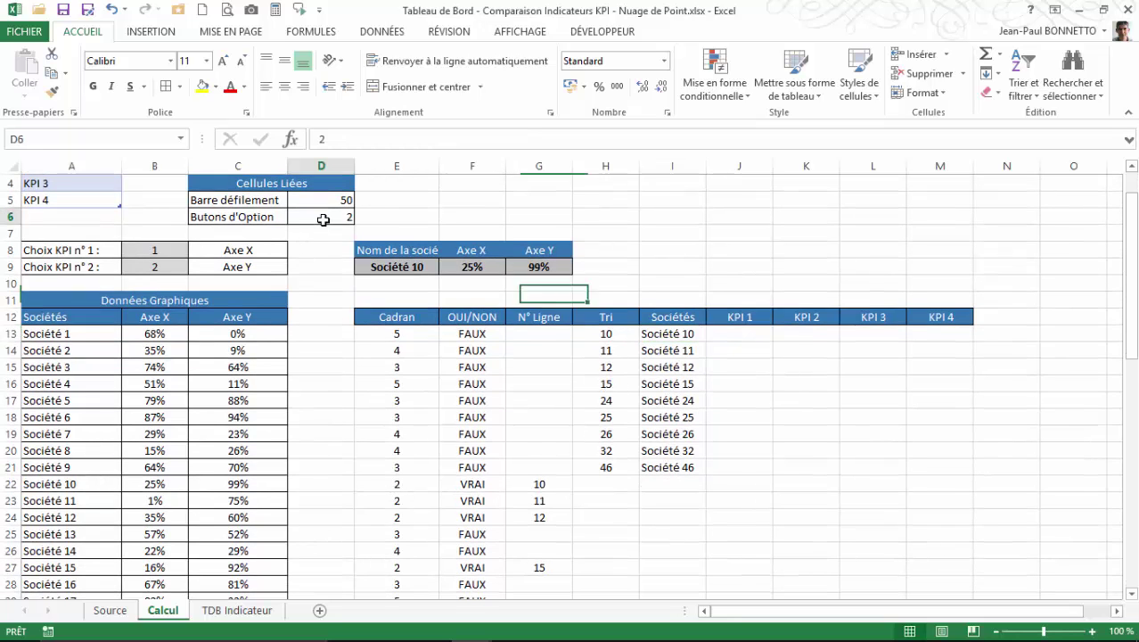
click(670, 334)
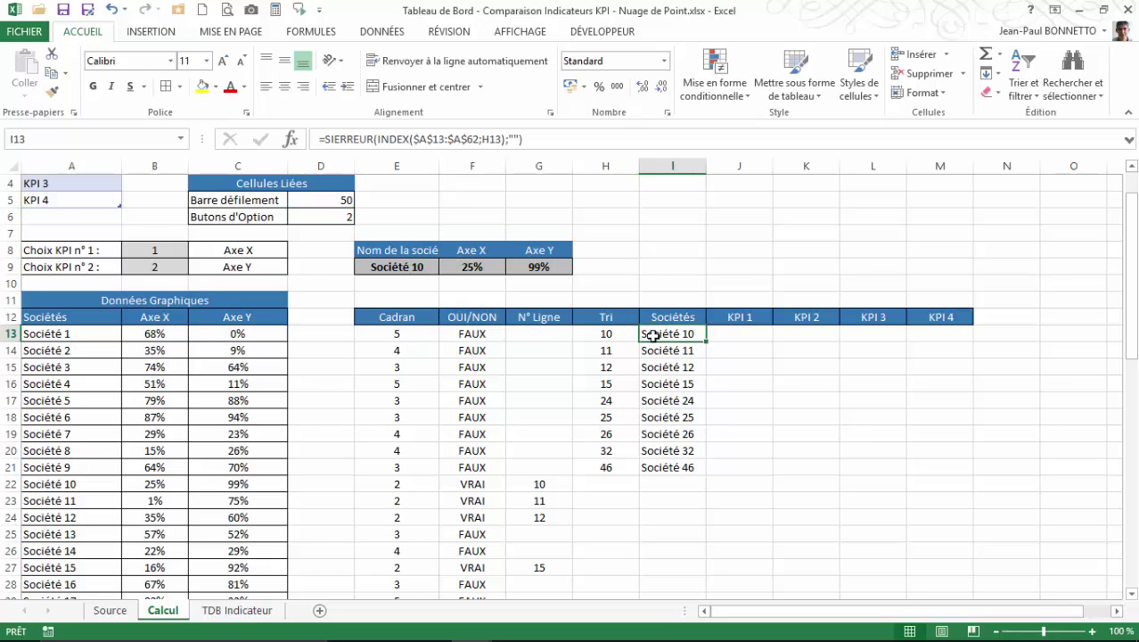
drag(672, 337, 668, 465)
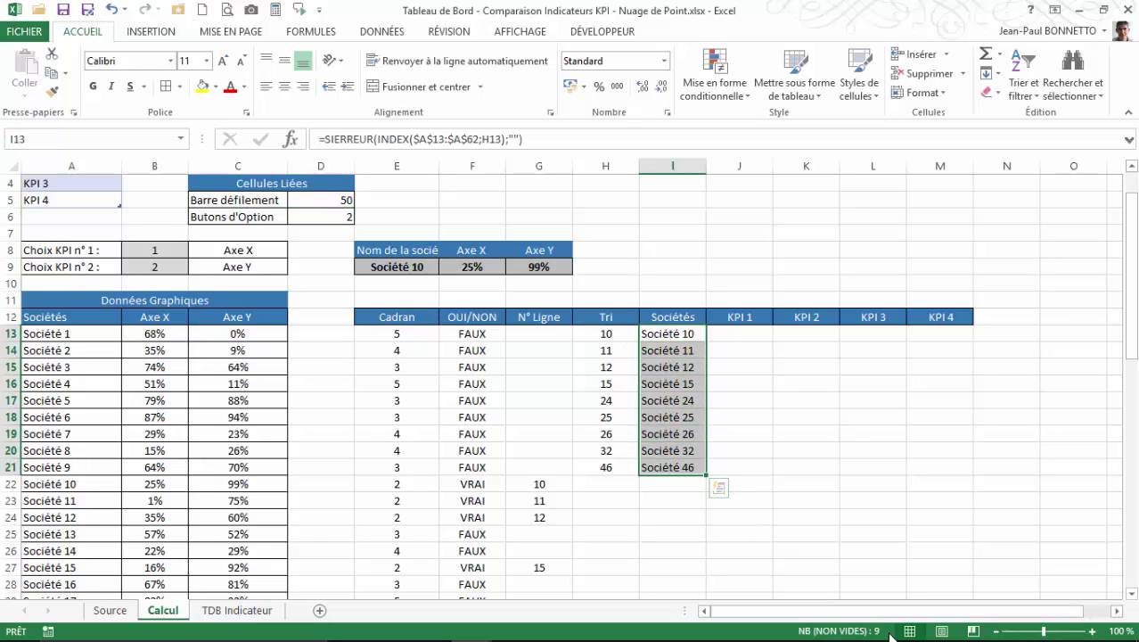
click(255, 613)
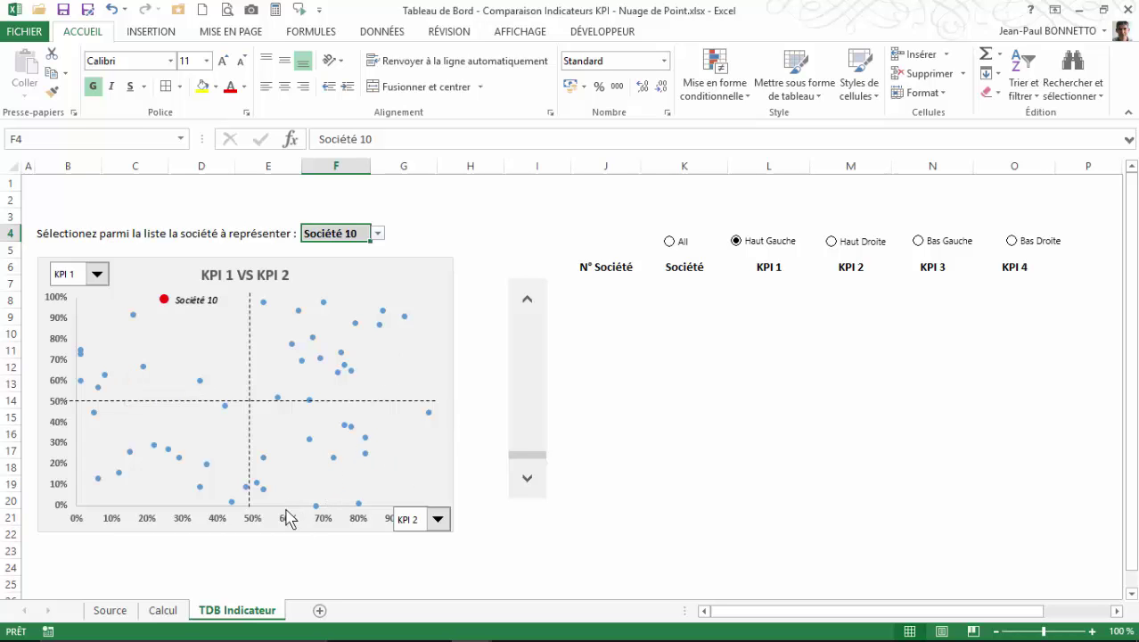
click(162, 610)
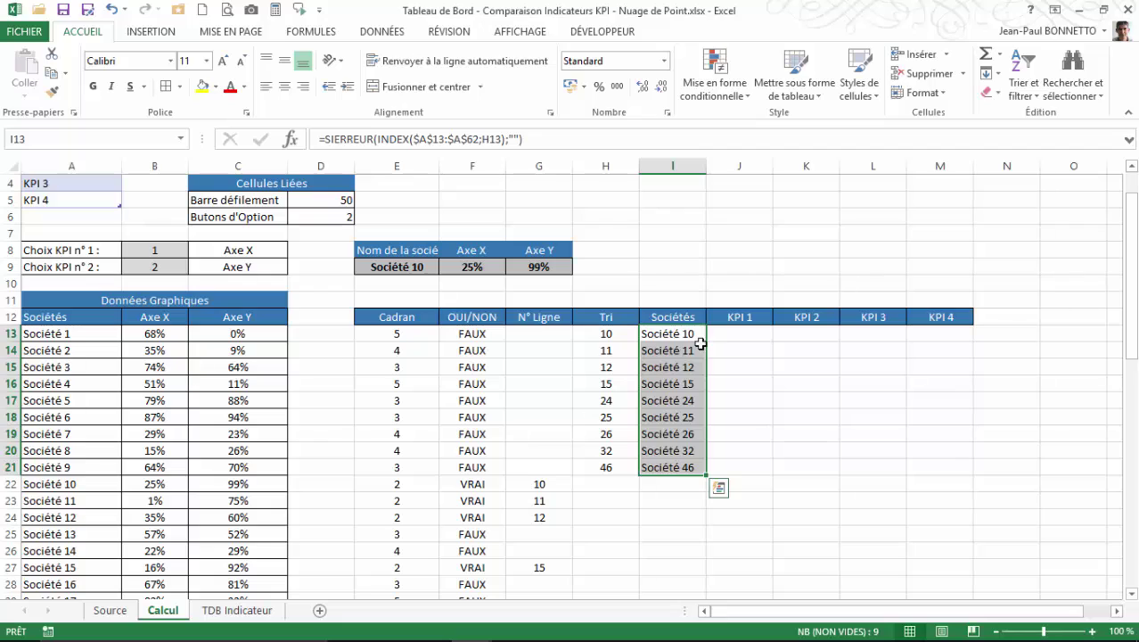
Compare the KPI columns of the Source sheet and the TDB Indicateur sheet with the KPI 1 column starting at J13 on Calcul.
click(729, 331)
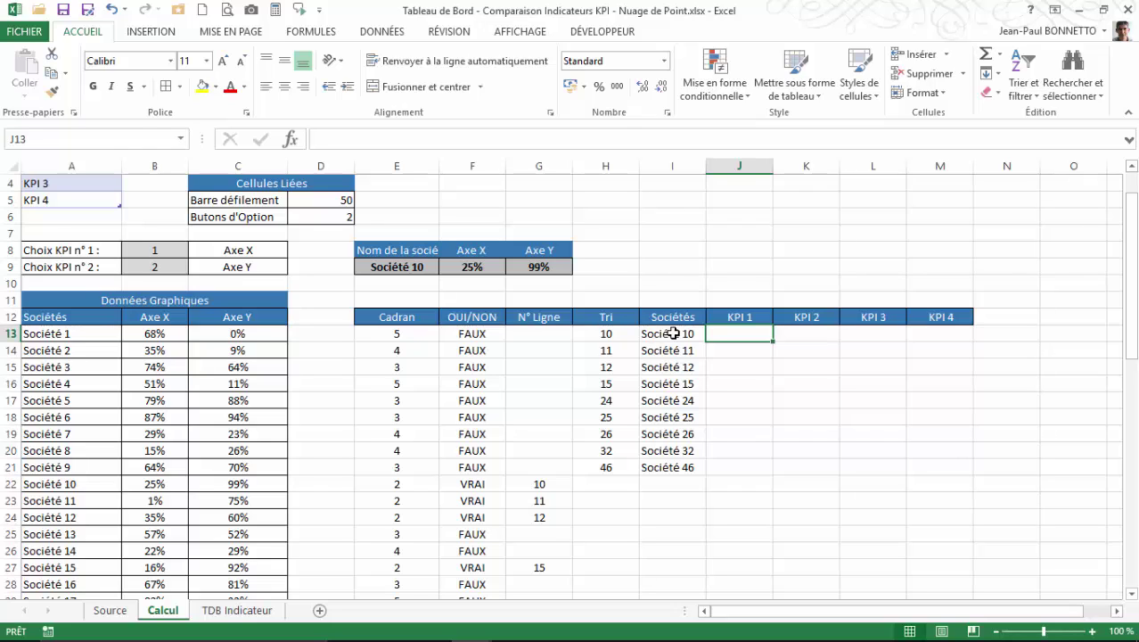
click(110, 610)
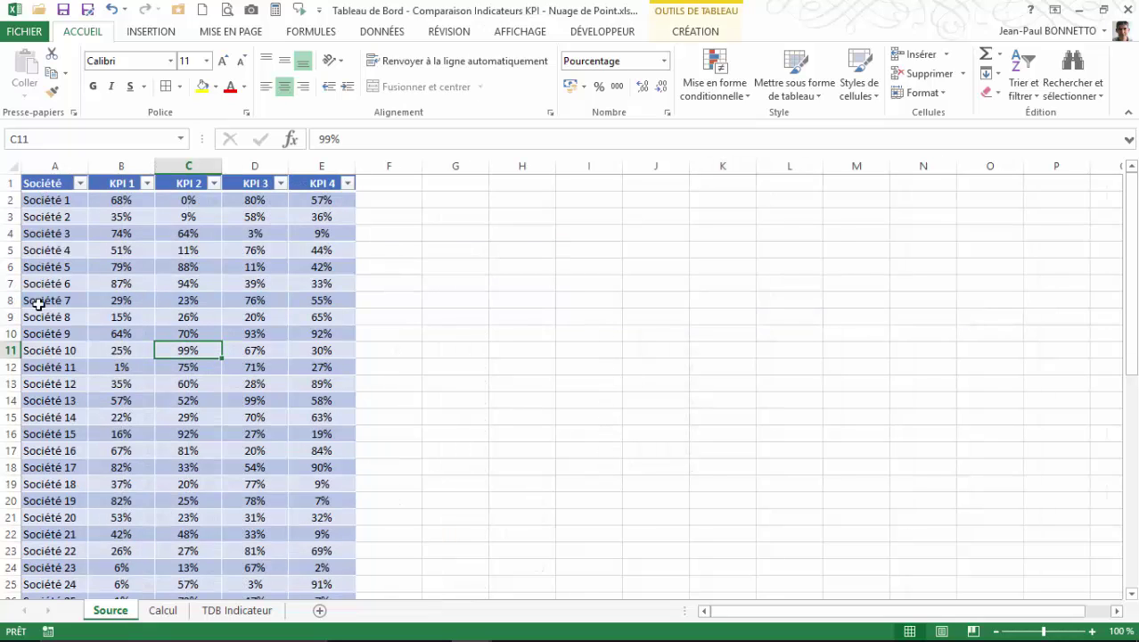
click(236, 610)
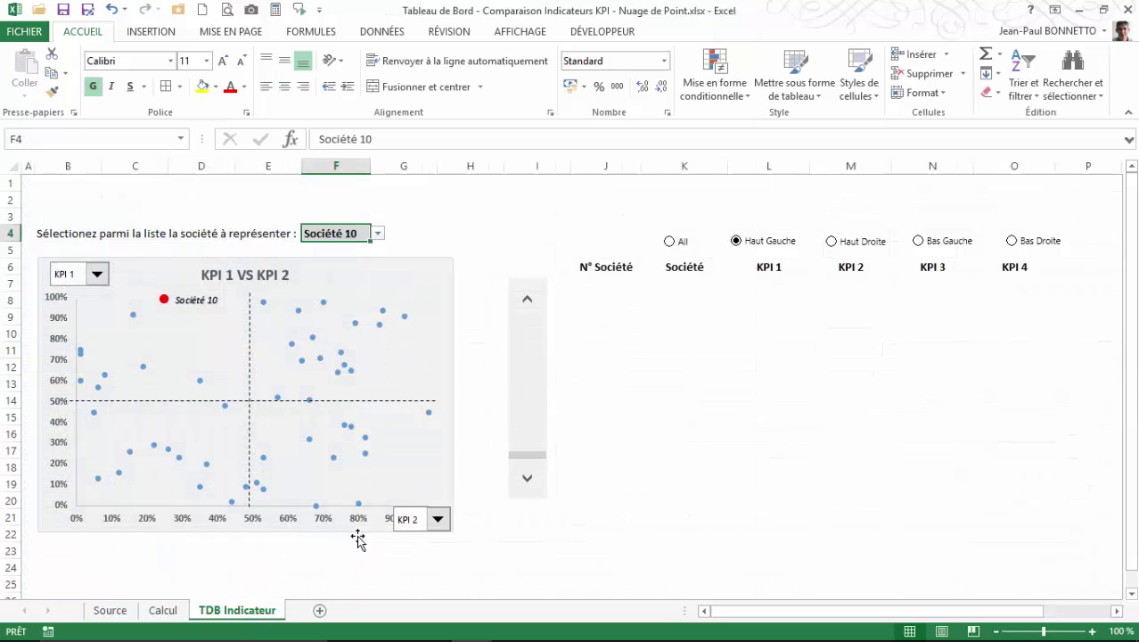
click(162, 609)
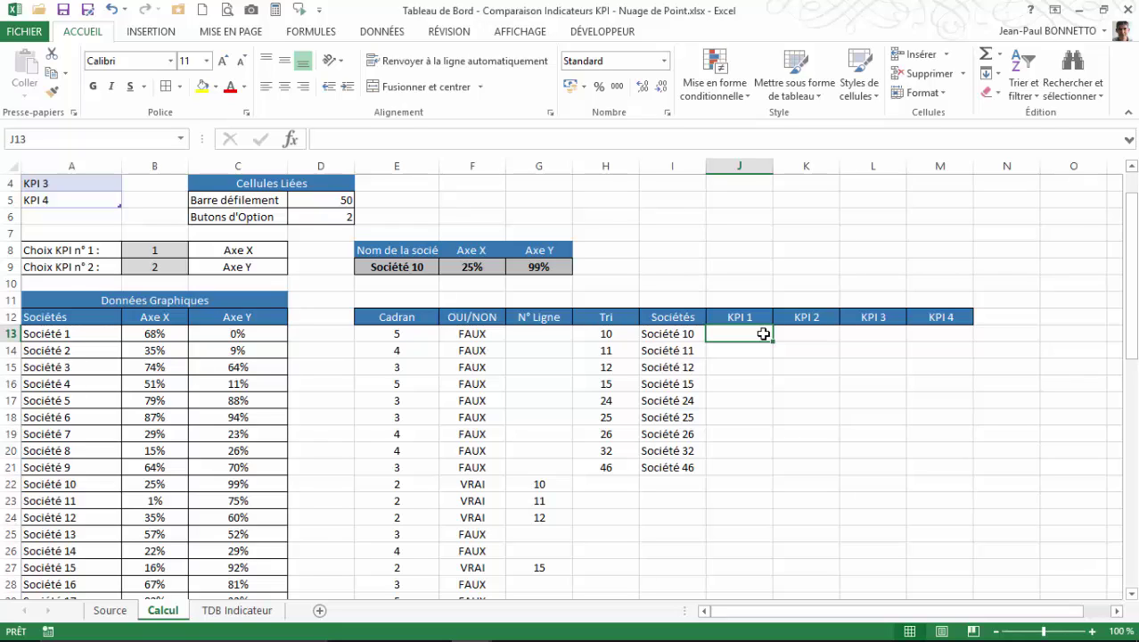
text(=index)
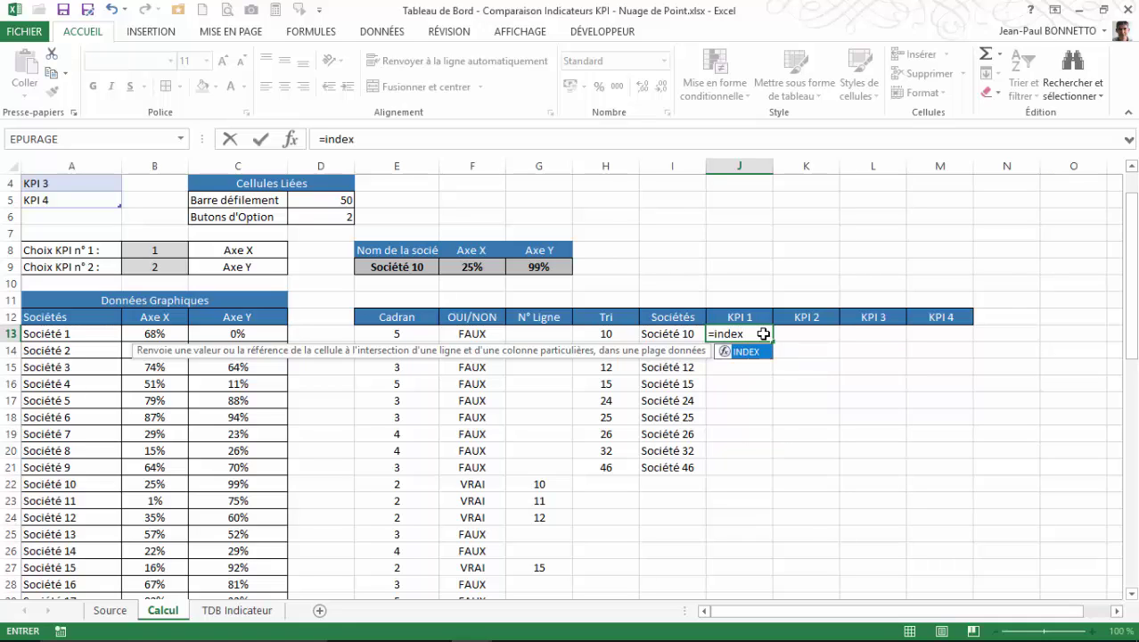
text(()
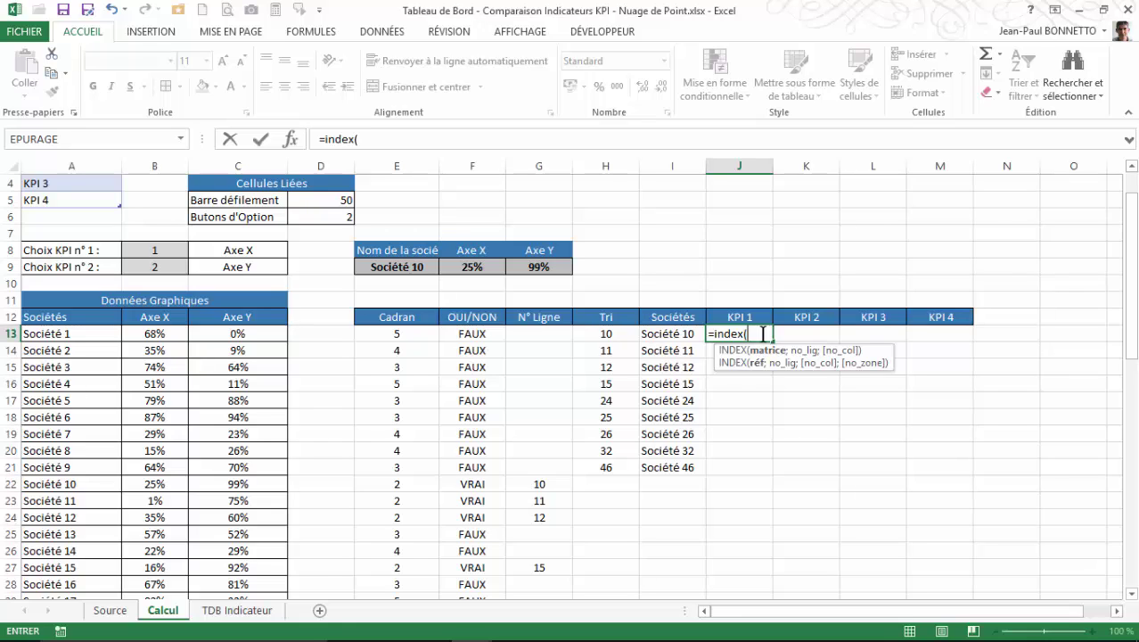
click(221, 614)
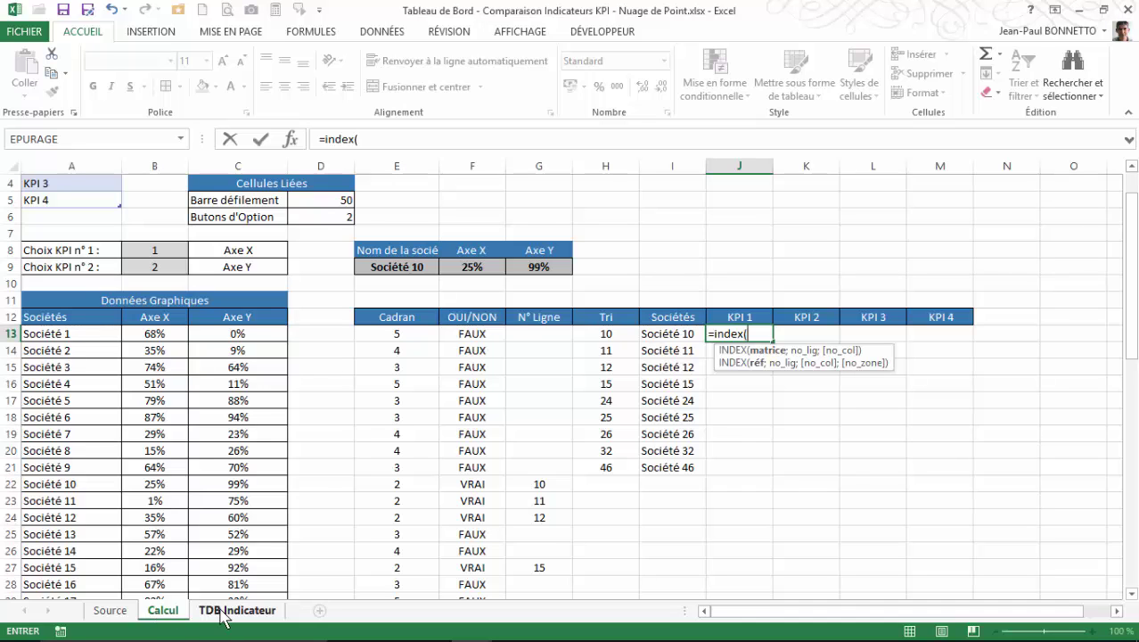
click(116, 612)
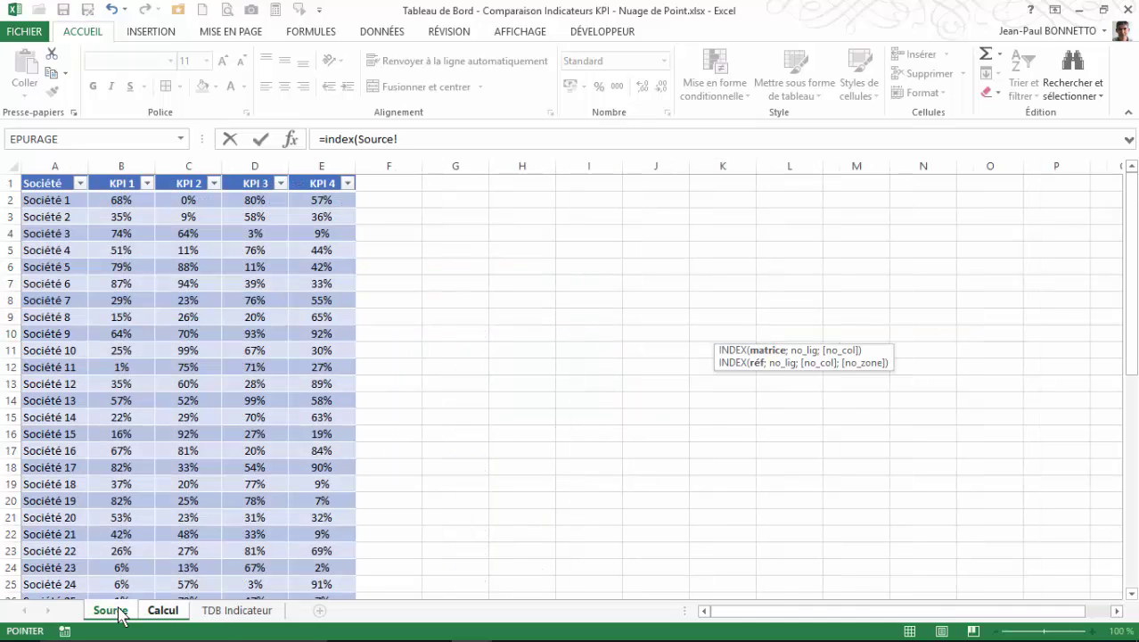
click(130, 281)
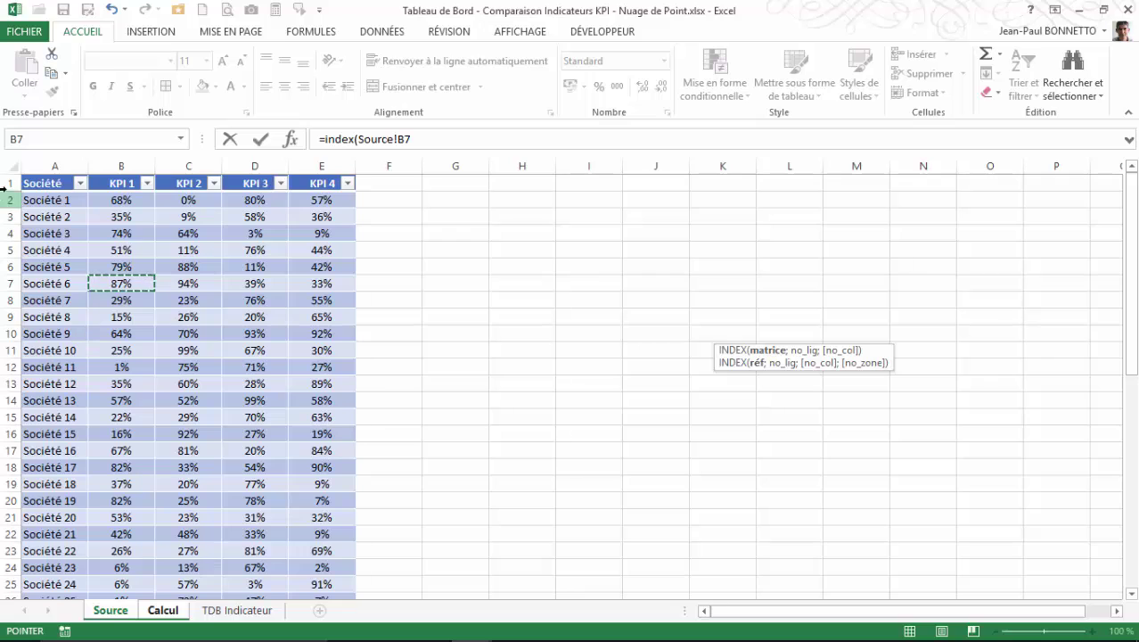
click(46, 183)
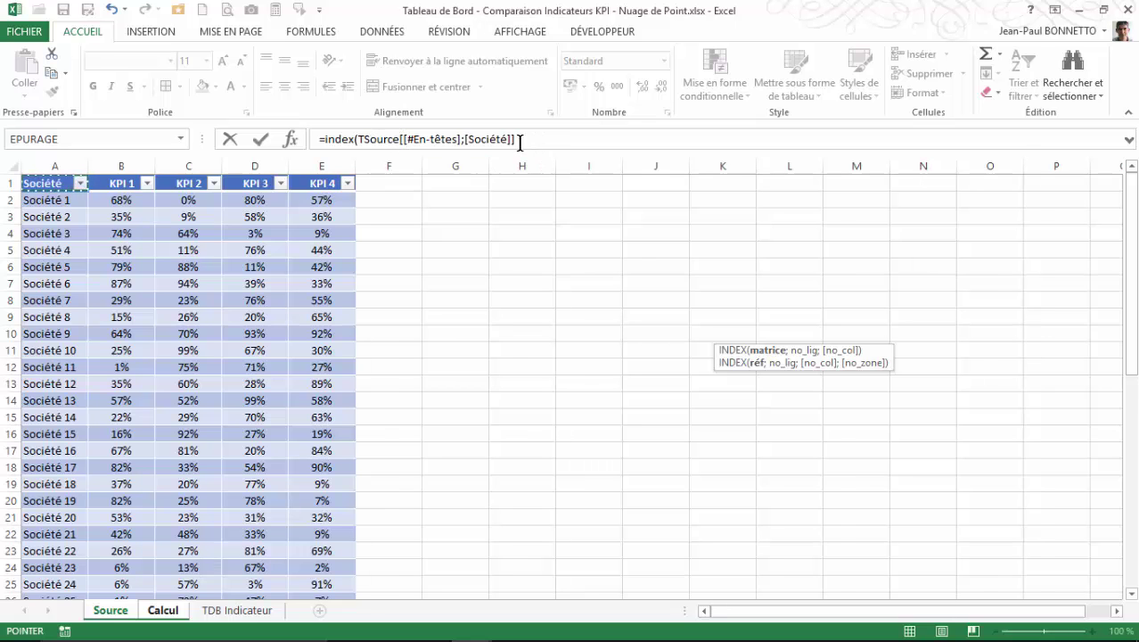
key(Escape)
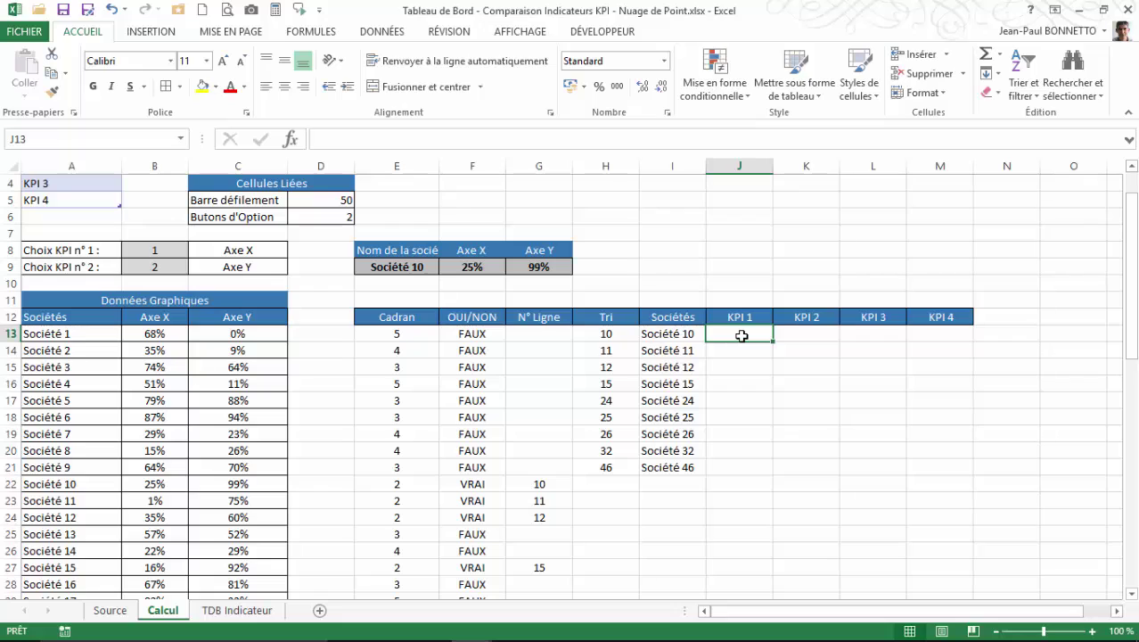
text(=)
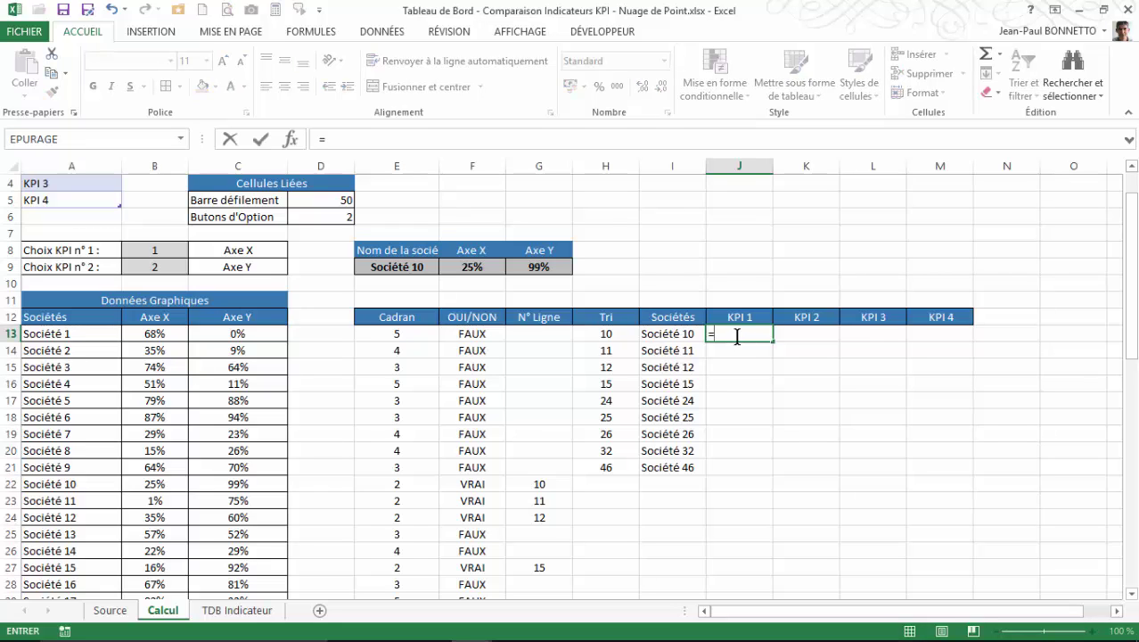
key(Escape)
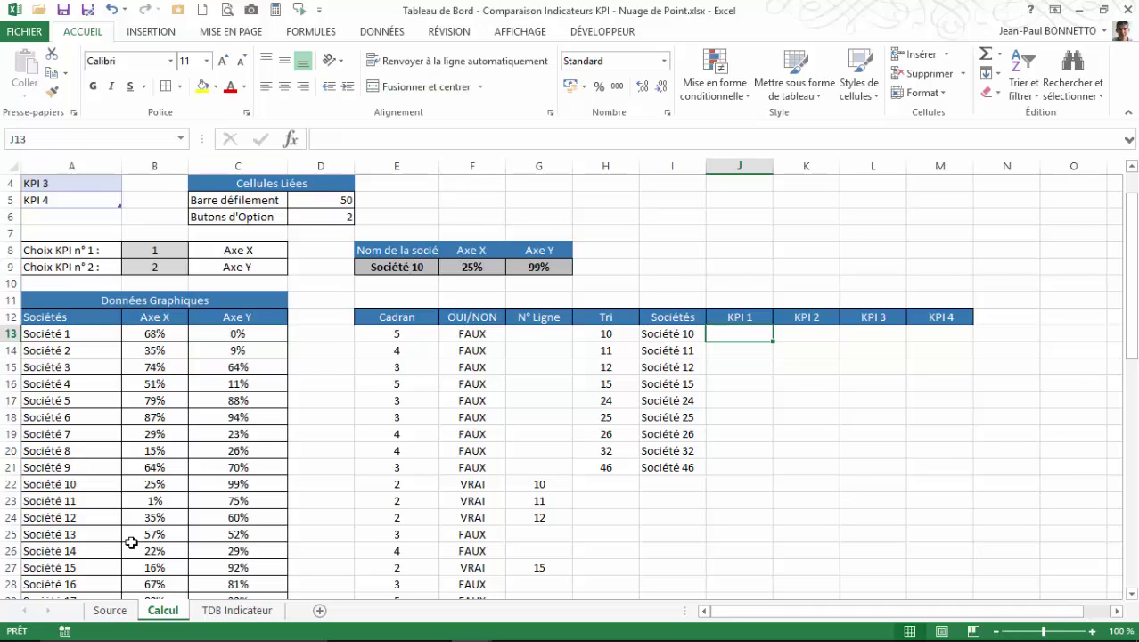
Check the name of the Source sheet's table and the range it refers to in the Name Manager.
click(112, 610)
click(238, 299)
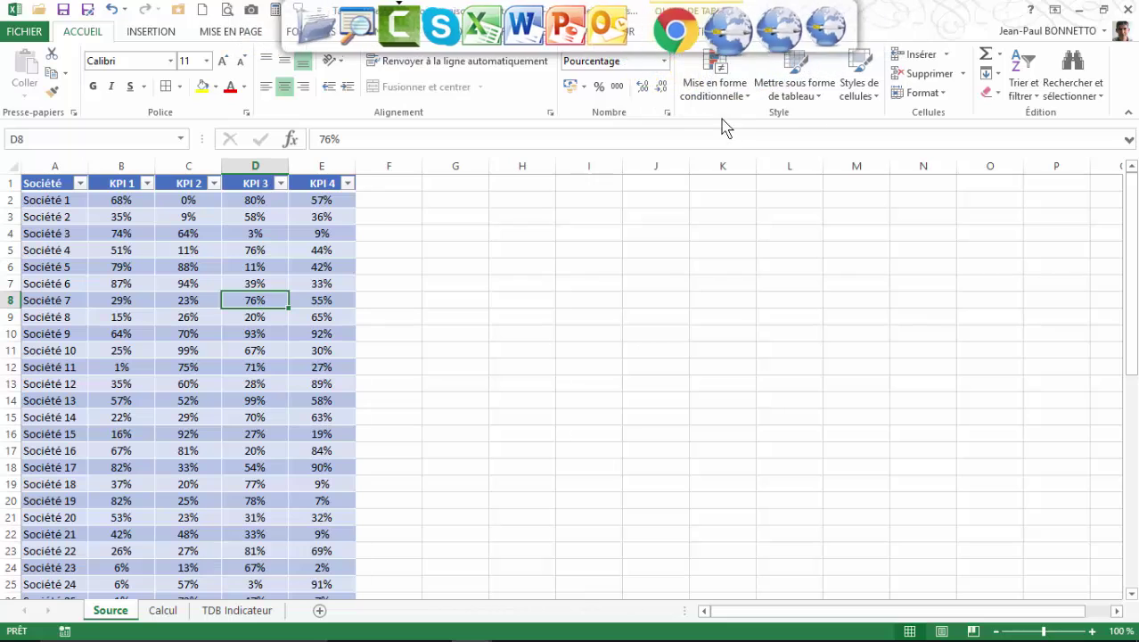
click(697, 32)
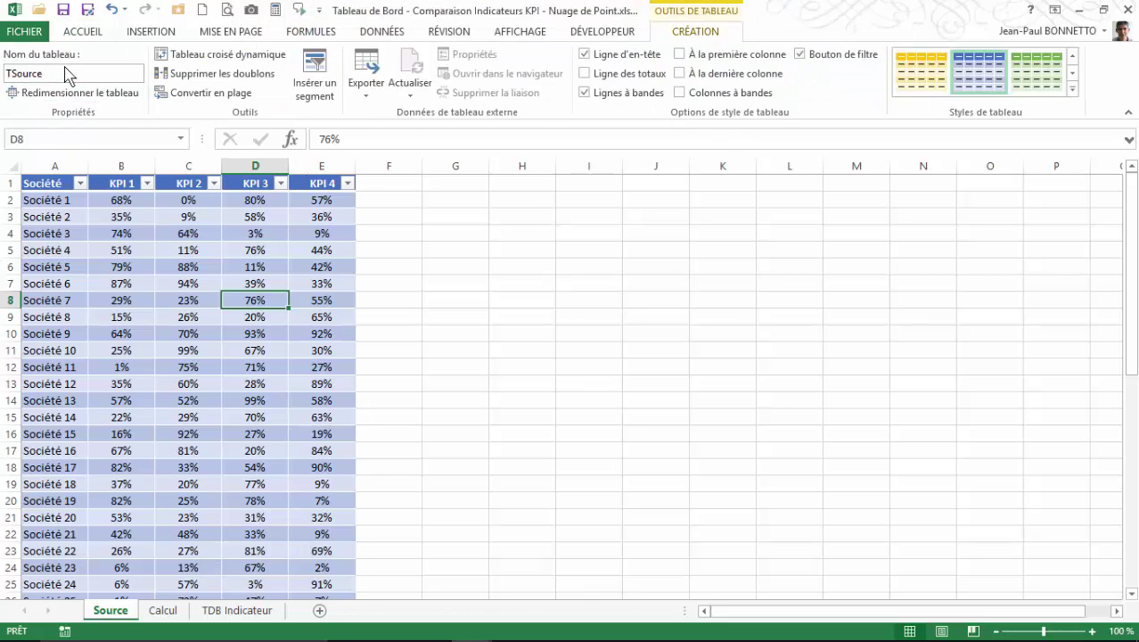
click(312, 32)
click(564, 89)
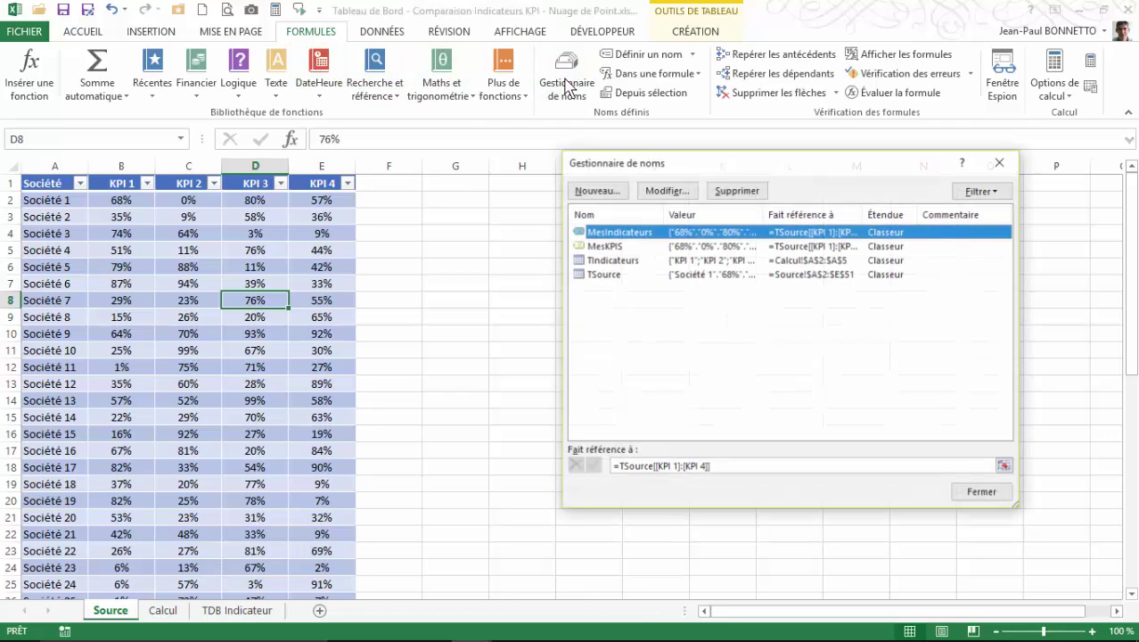
click(603, 276)
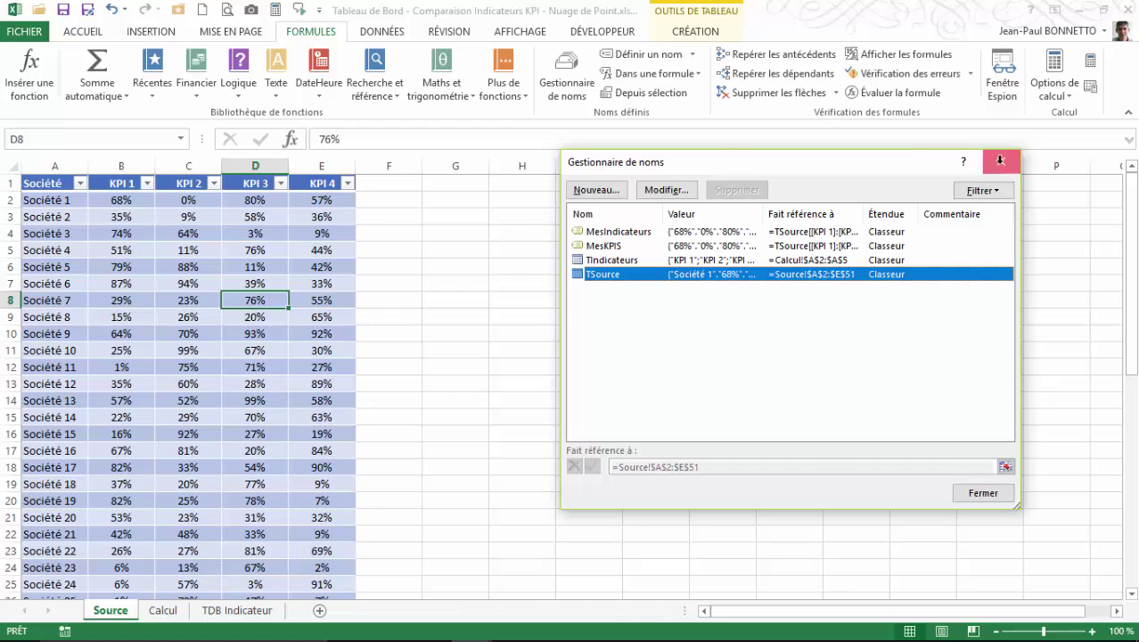
click(1001, 161)
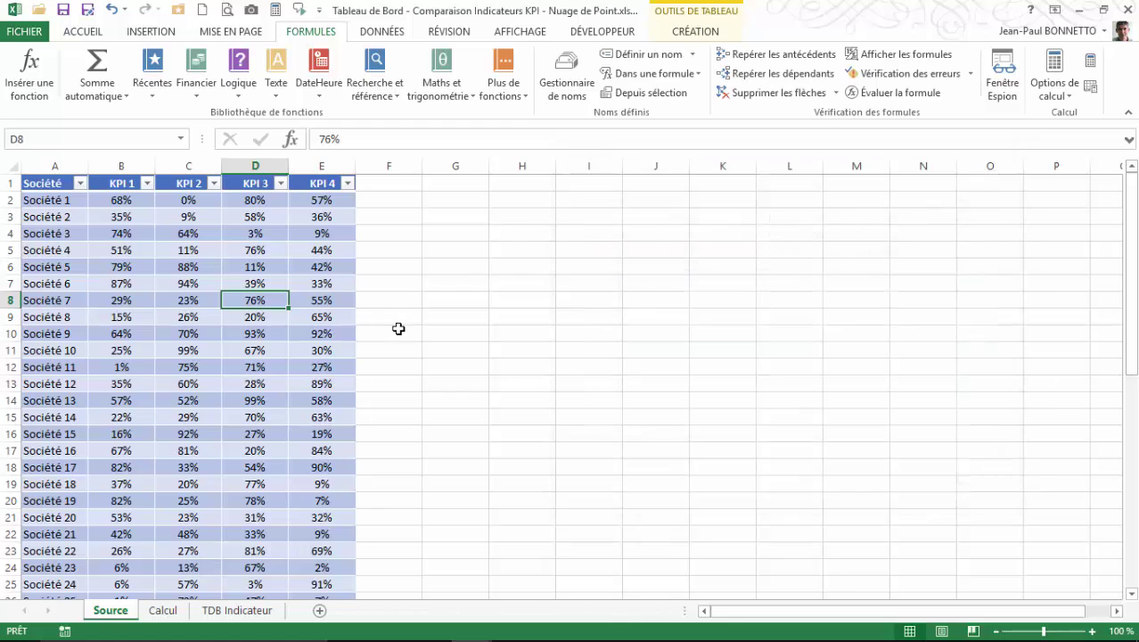
Start an INDEX formula in J13 of the Calcul sheet's KPI 1 column, with the TSource table as its array.
click(163, 611)
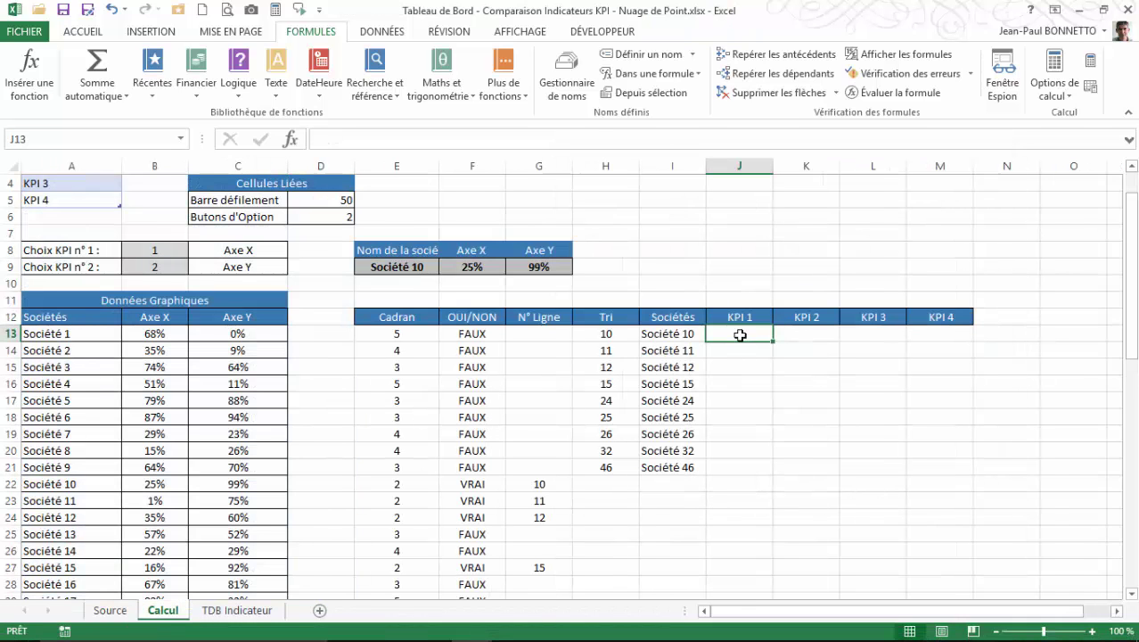
text(=)
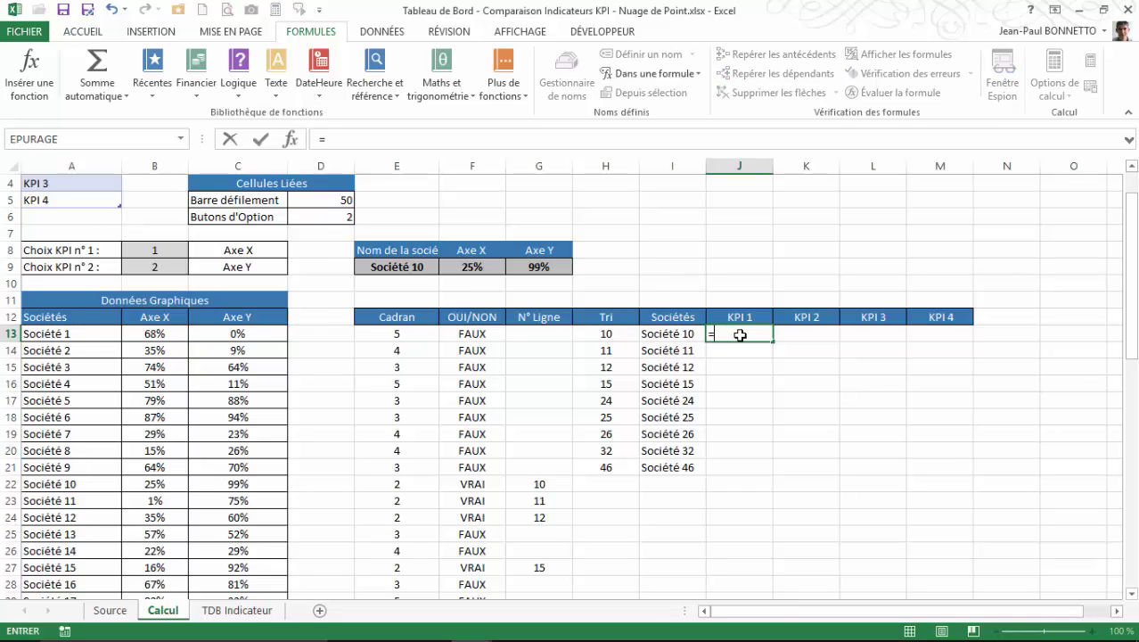
text(index()
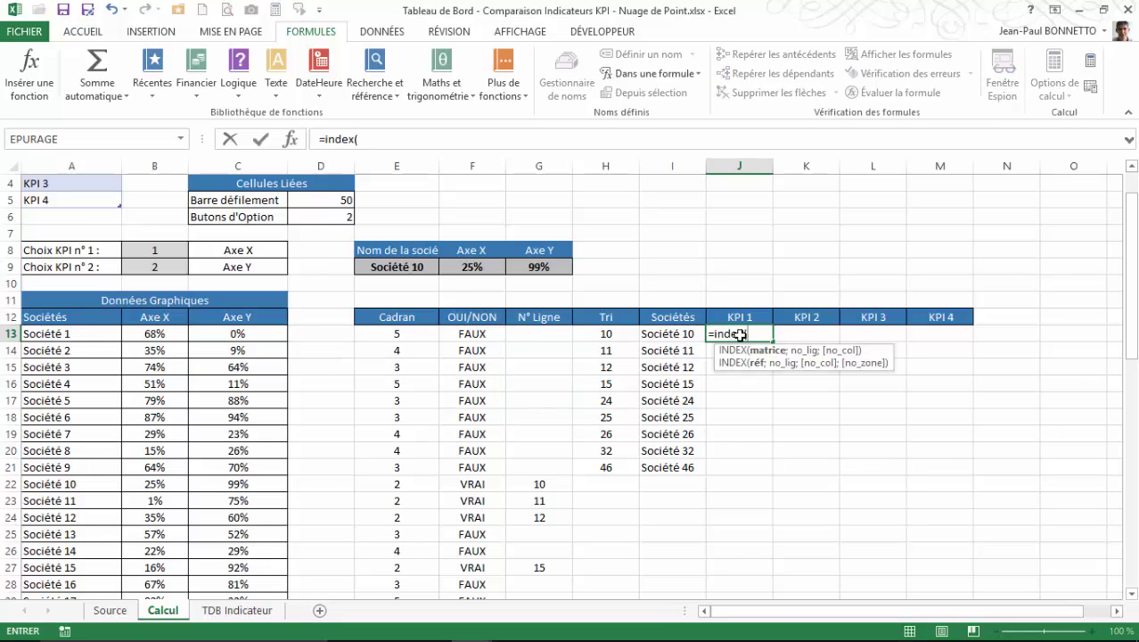
text(t)
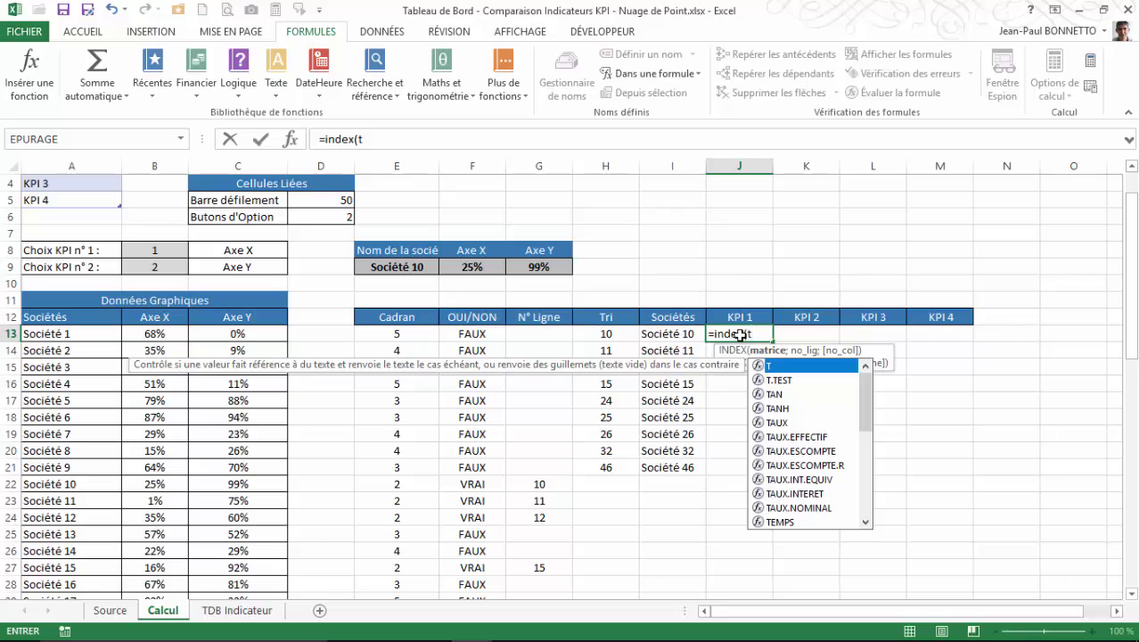
text(s)
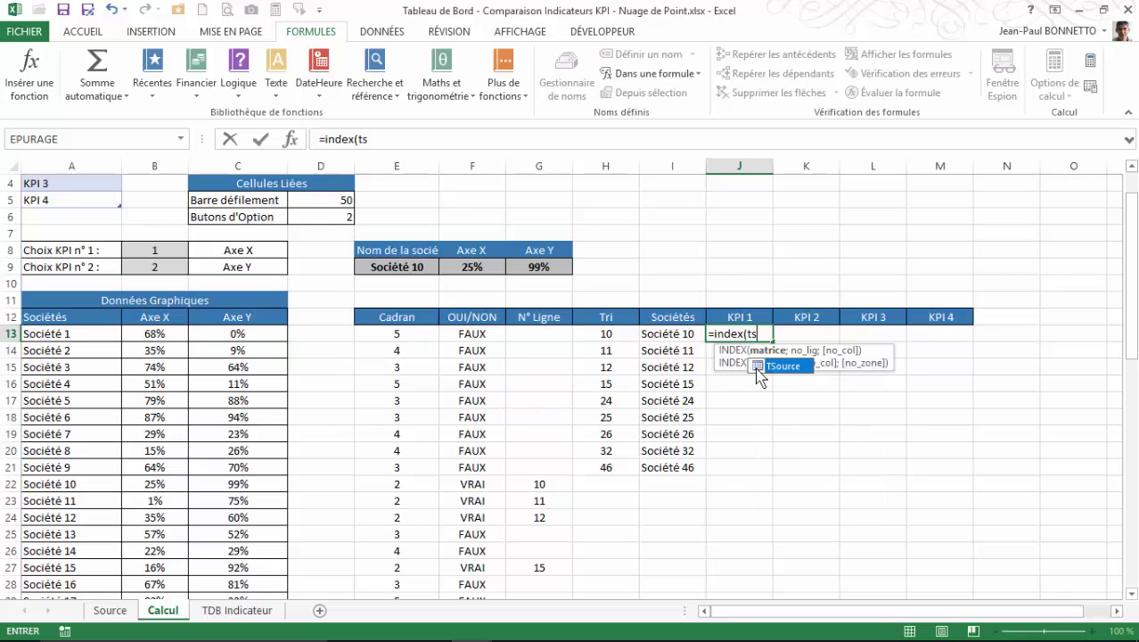
double_click(759, 367)
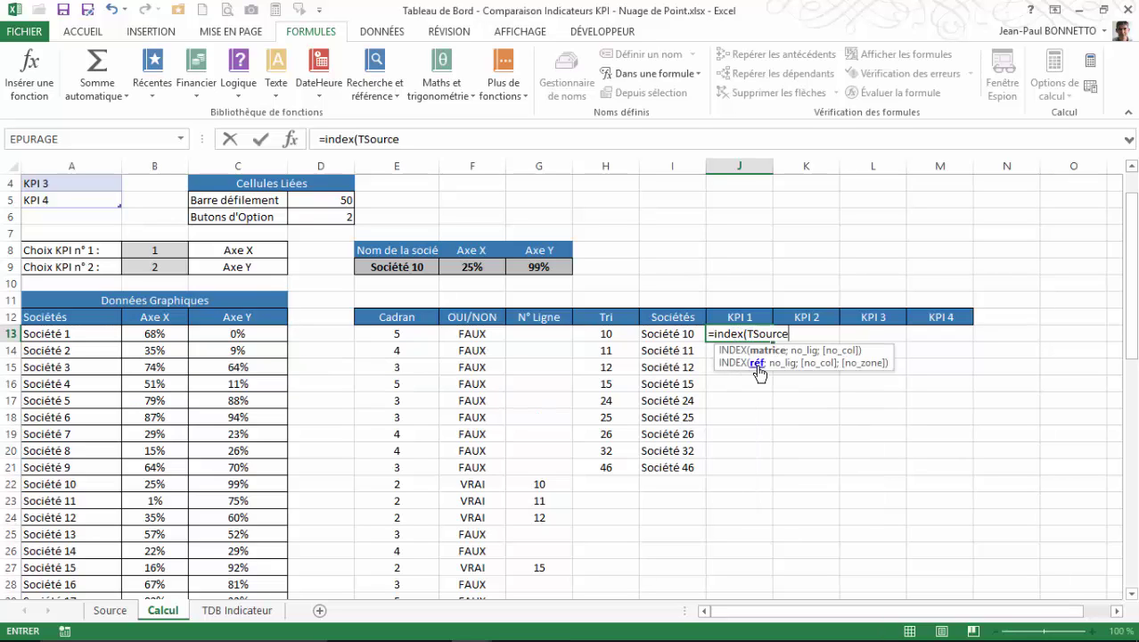
text(;)
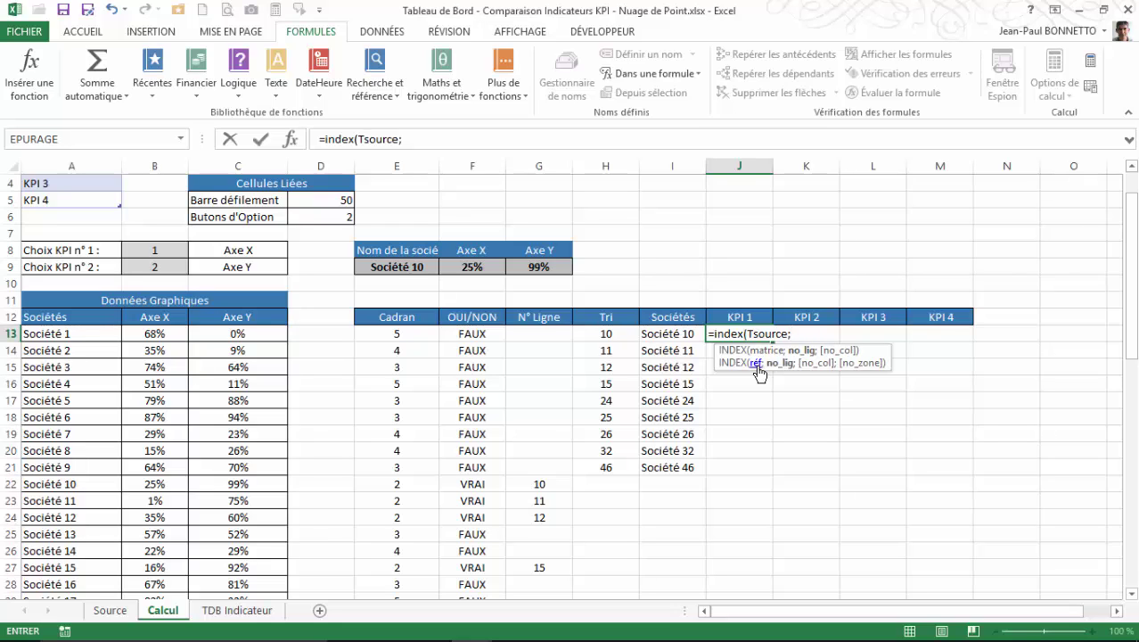
text(equiv)
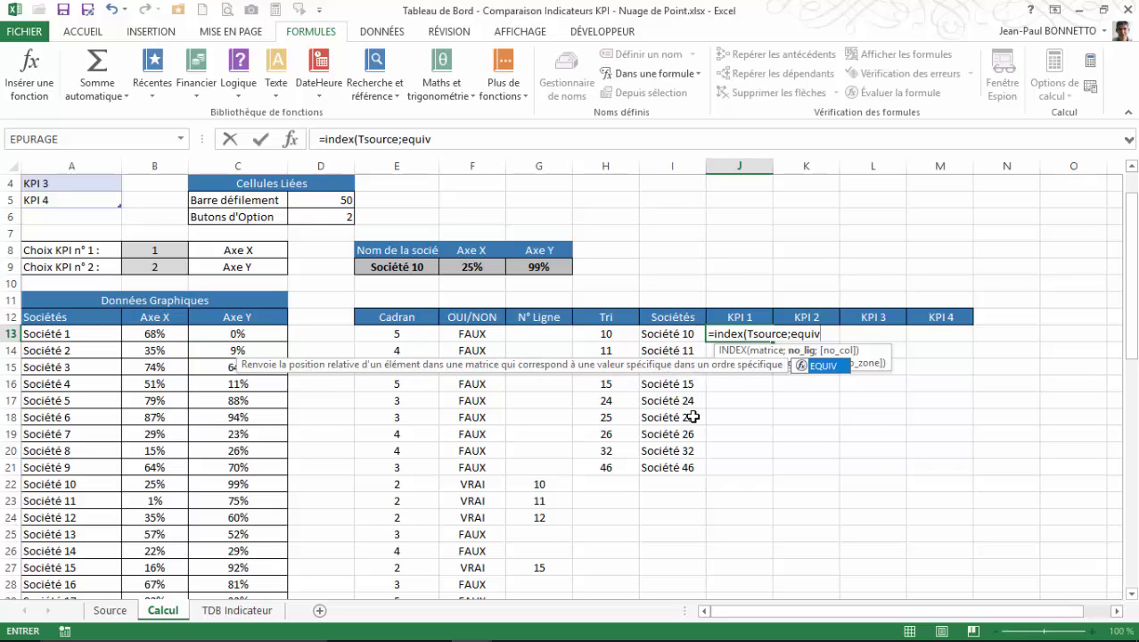
text(()
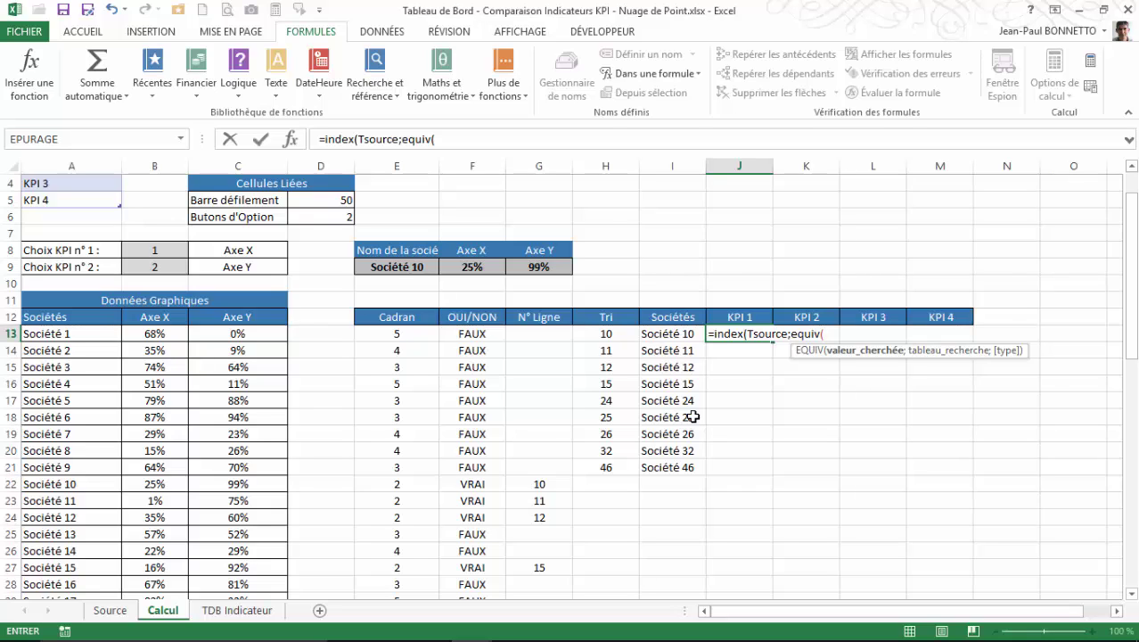
click(667, 334)
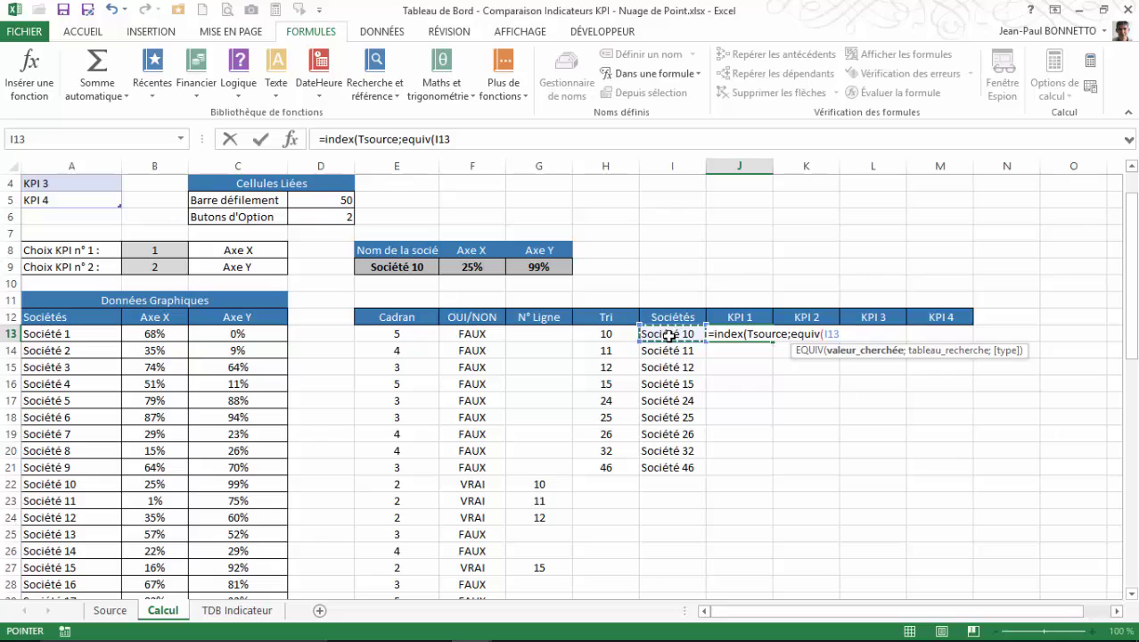
text(;)
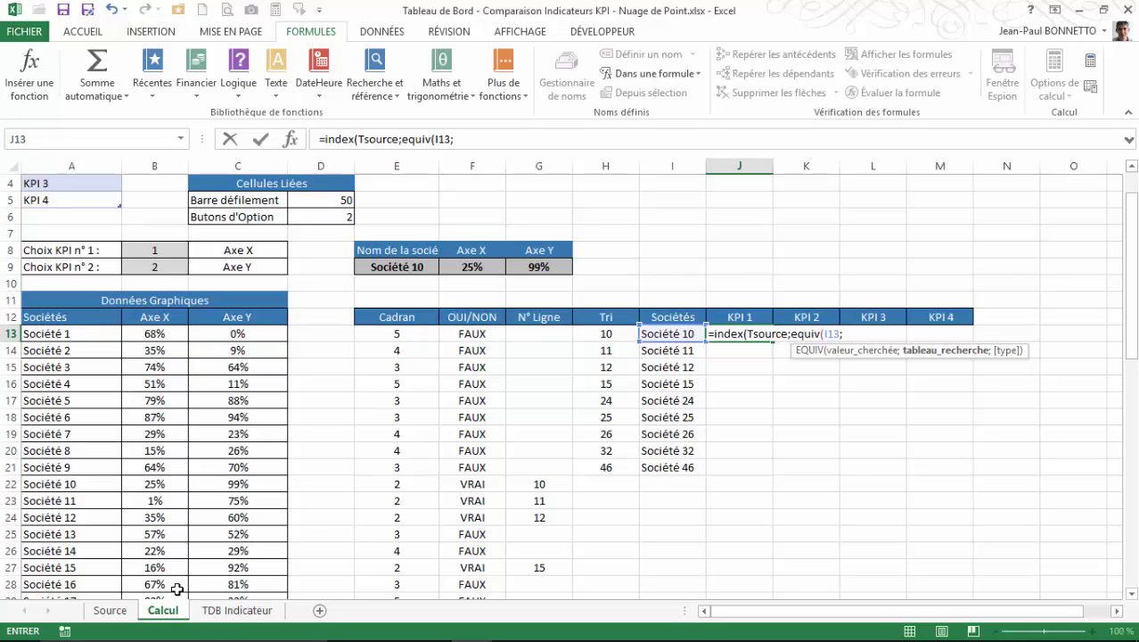
click(114, 611)
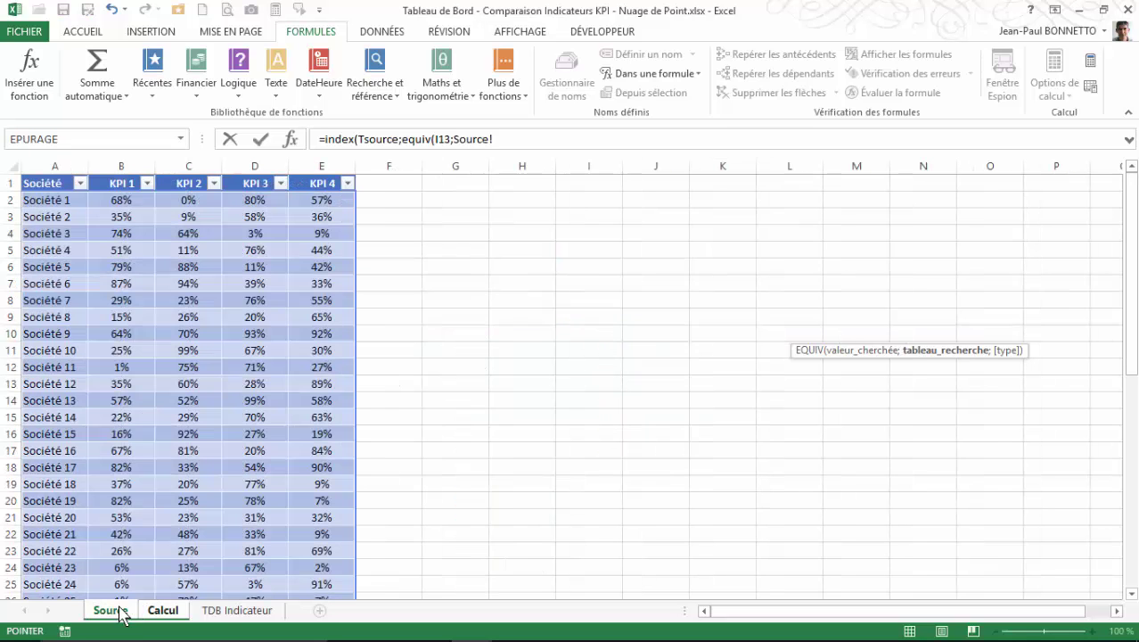
click(50, 183)
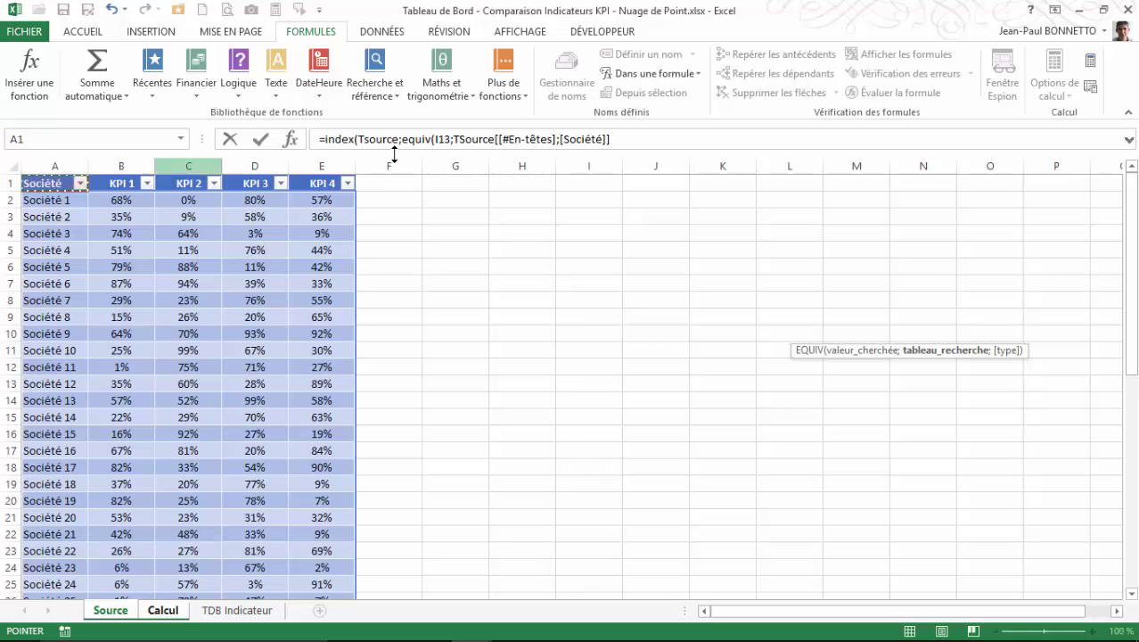
click(559, 140)
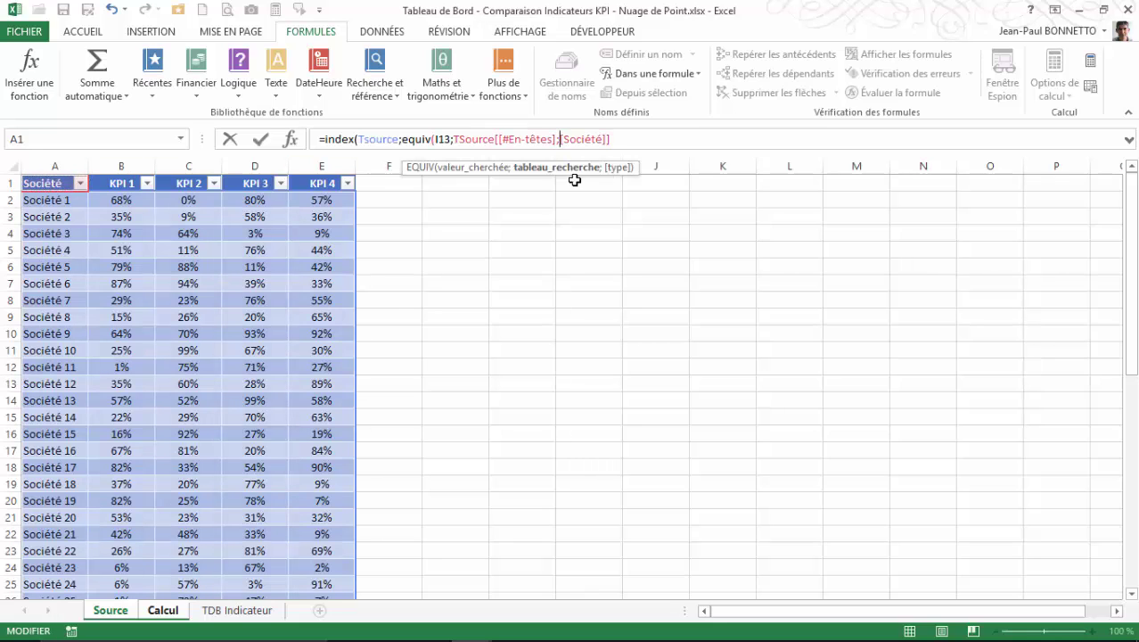
key(BackSpace)
key(BackSpace)
key(BackSpace)
key(BackSpace)
key(BackSpace)
key(BackSpace)
key(BackSpace)
key(BackSpace)
key(BackSpace)
key(BackSpace)
key(BackSpace)
key(BackSpace)
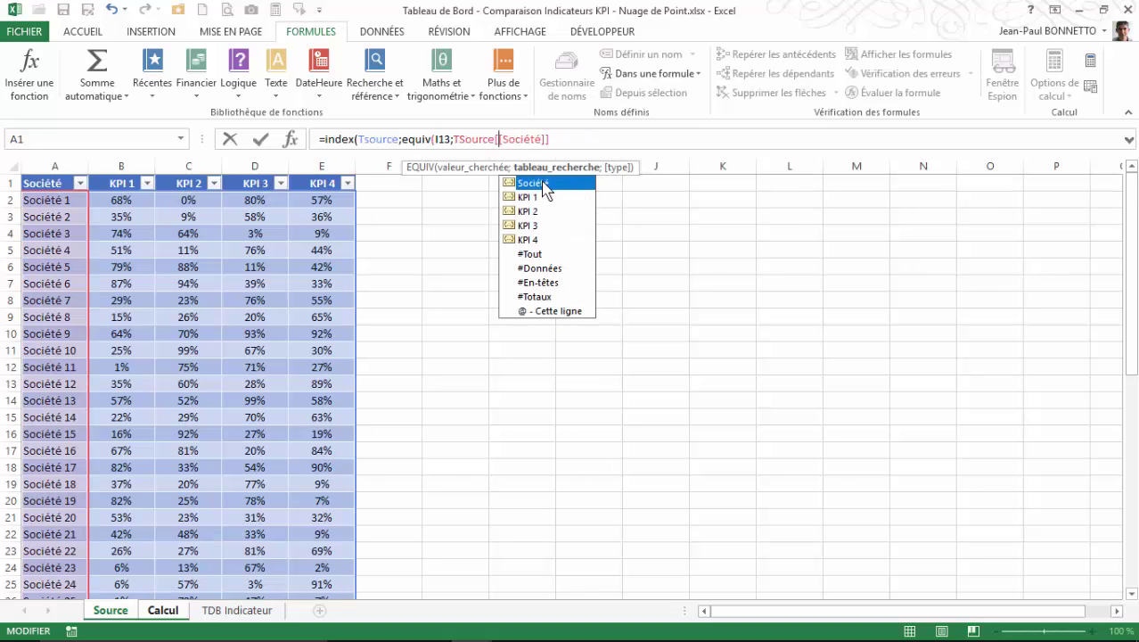
click(561, 140)
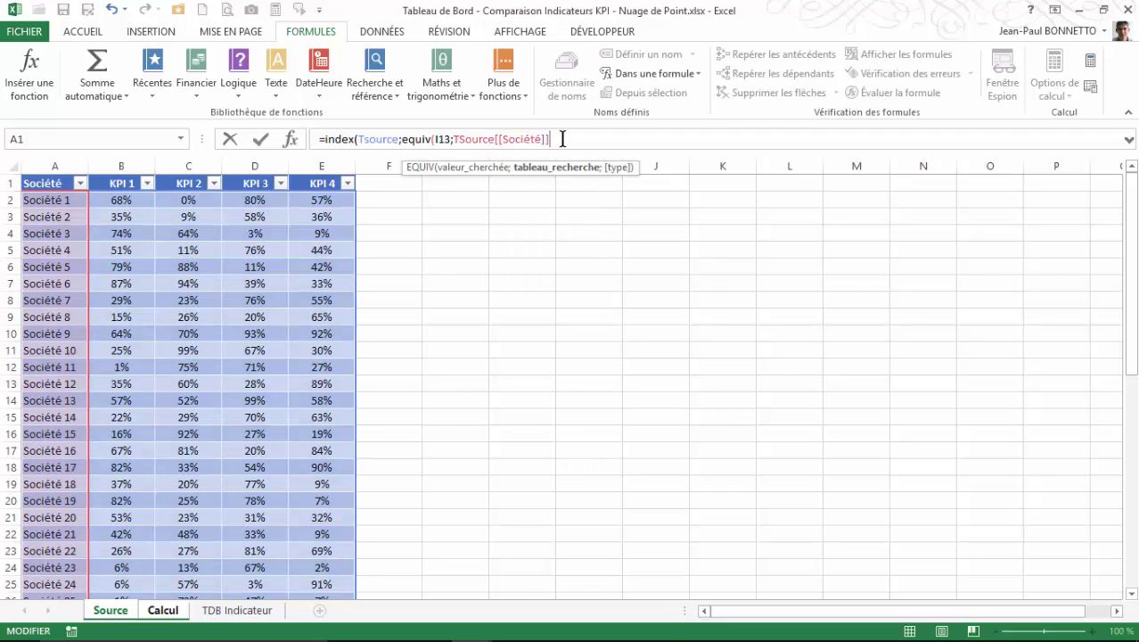
text(;)
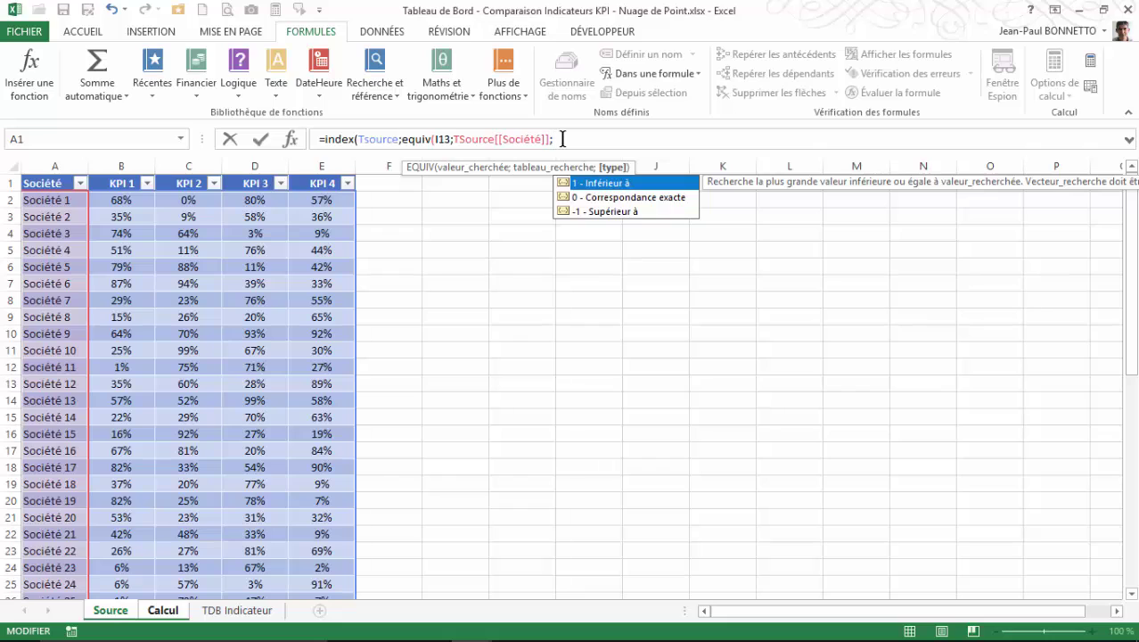
double_click(603, 197)
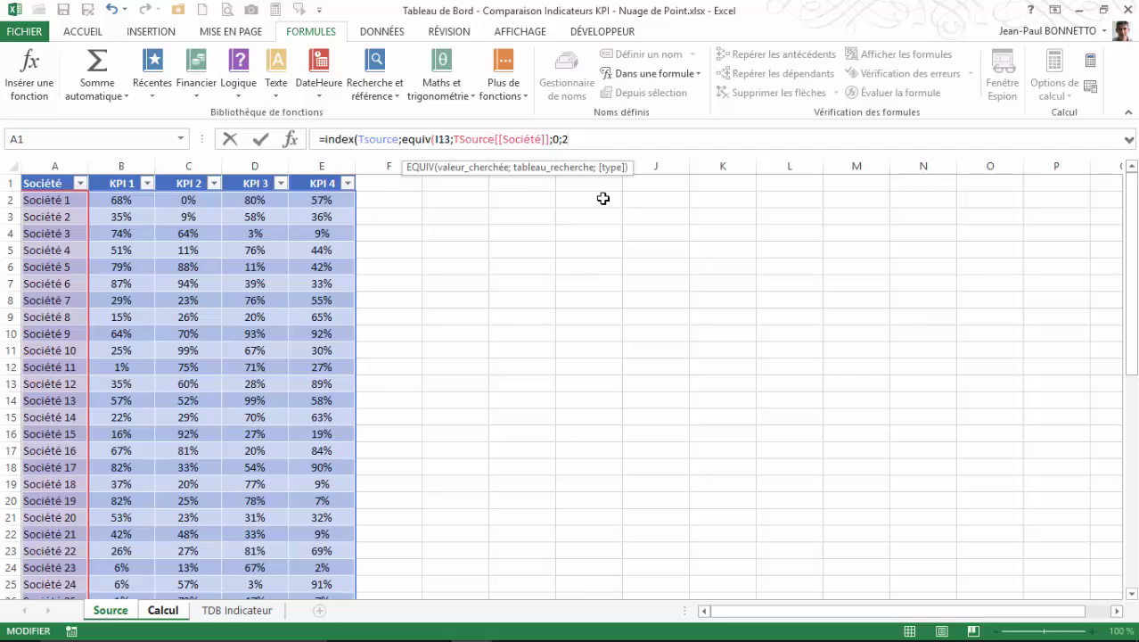
click(290, 140)
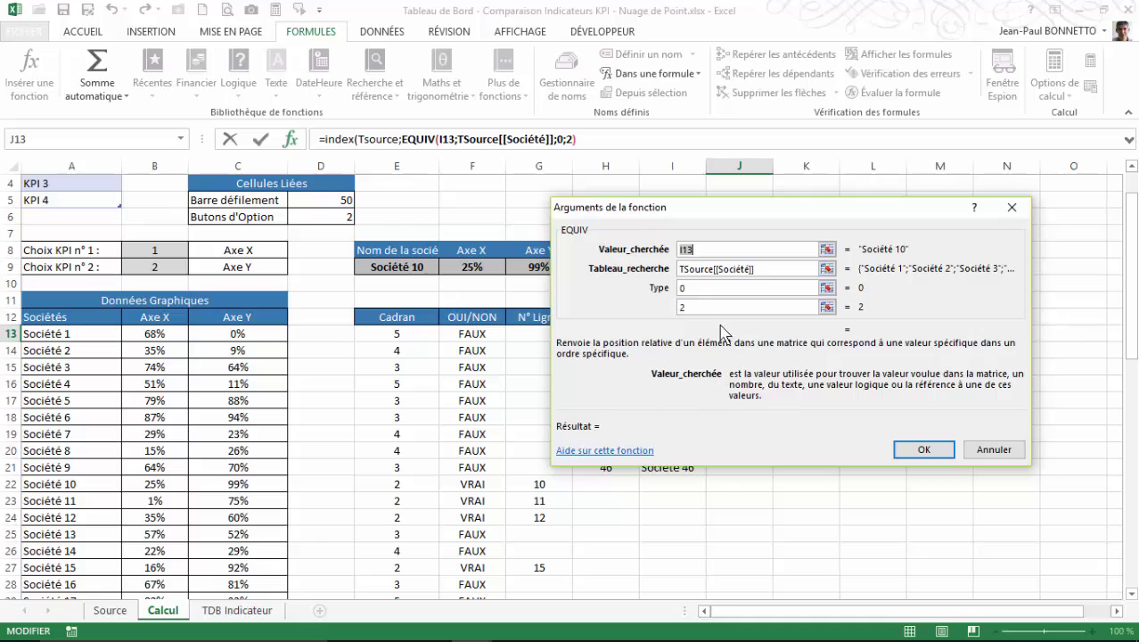
click(710, 287)
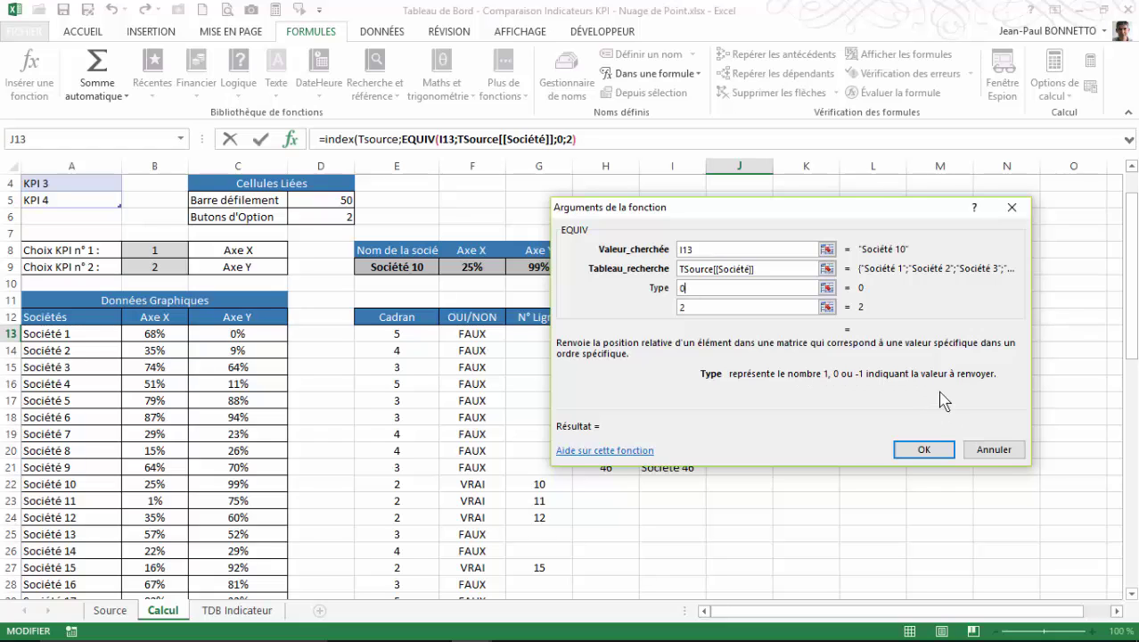
click(993, 449)
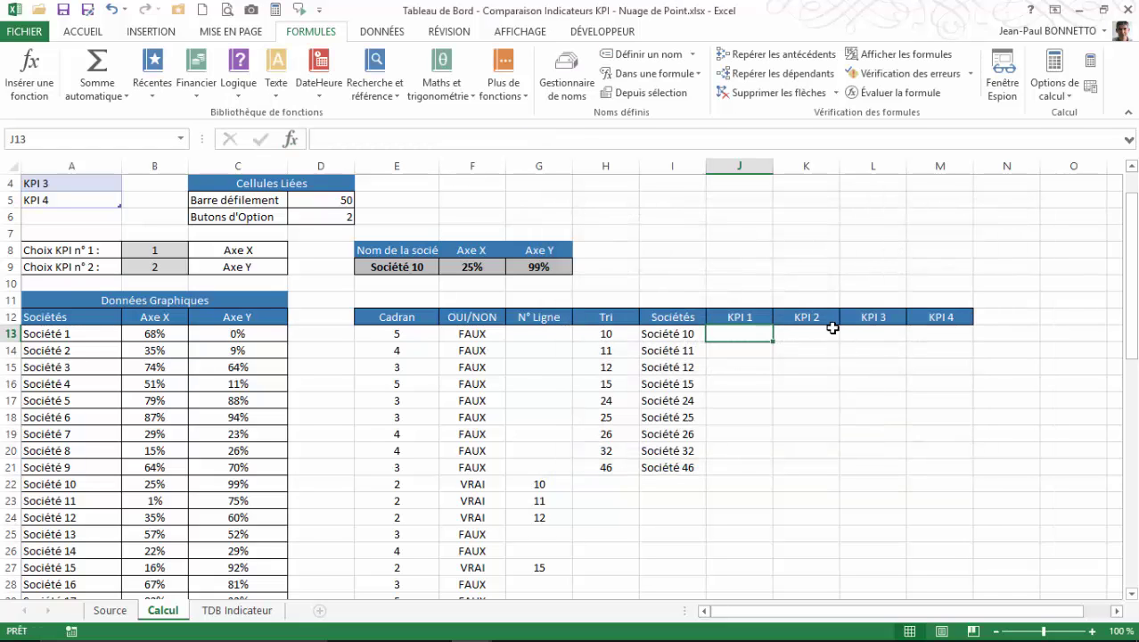
Undo the last company selection in F4 of the TDB Indicateur sheet and return to J13 on the Calcul sheet.
click(656, 332)
click(738, 331)
click(111, 10)
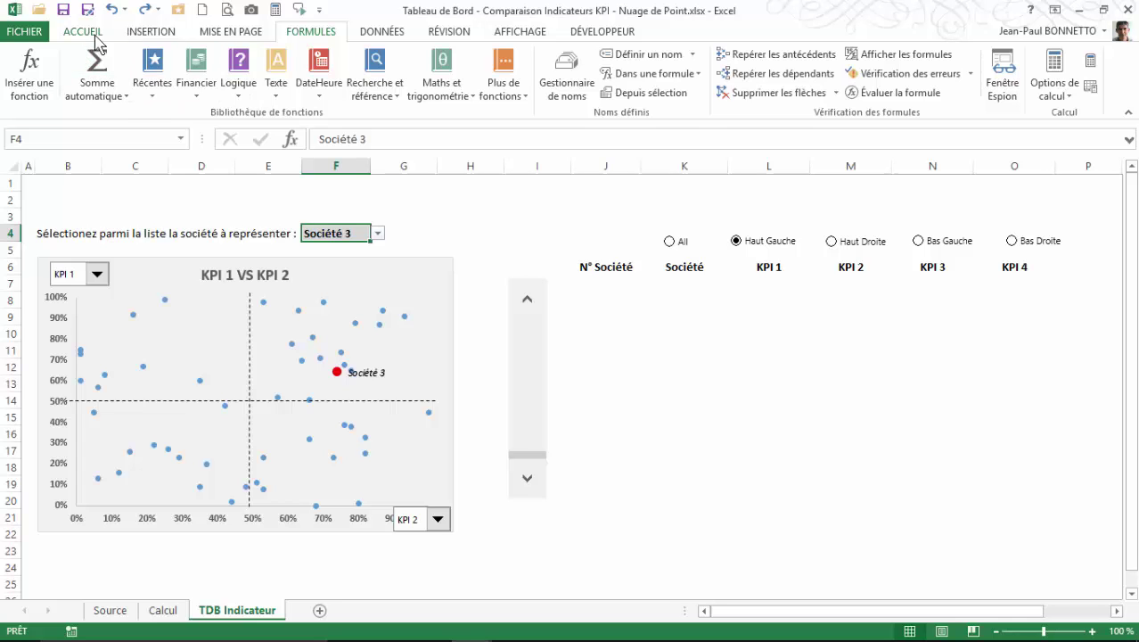
click(161, 610)
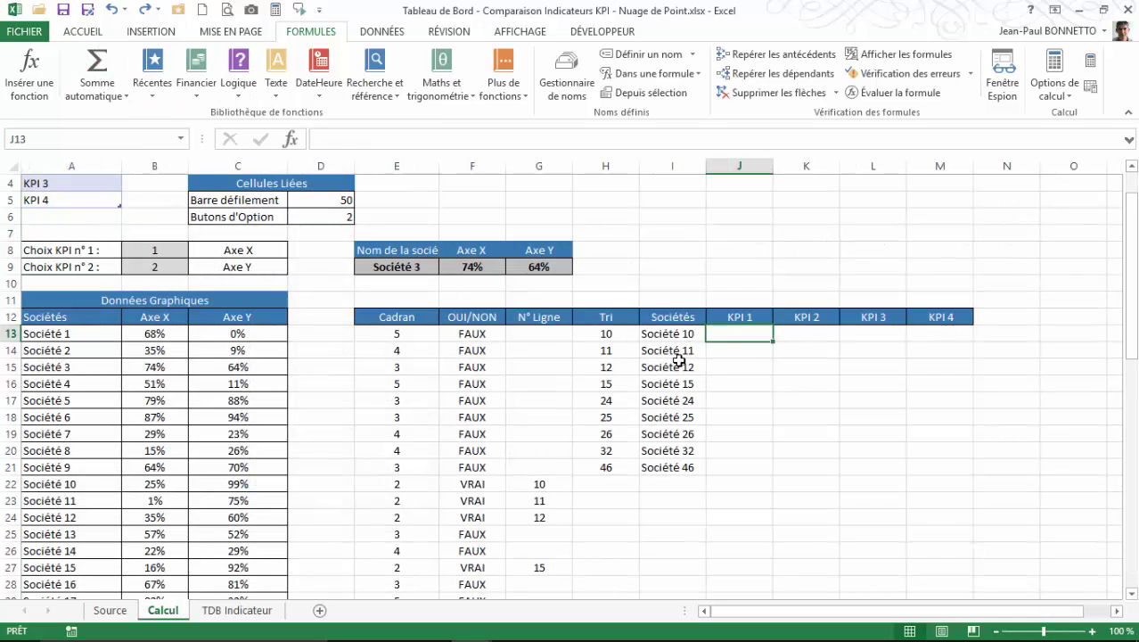
Begin an INDEX formula again in J13 under KPI 1, using the TSource table as its array.
text(=)
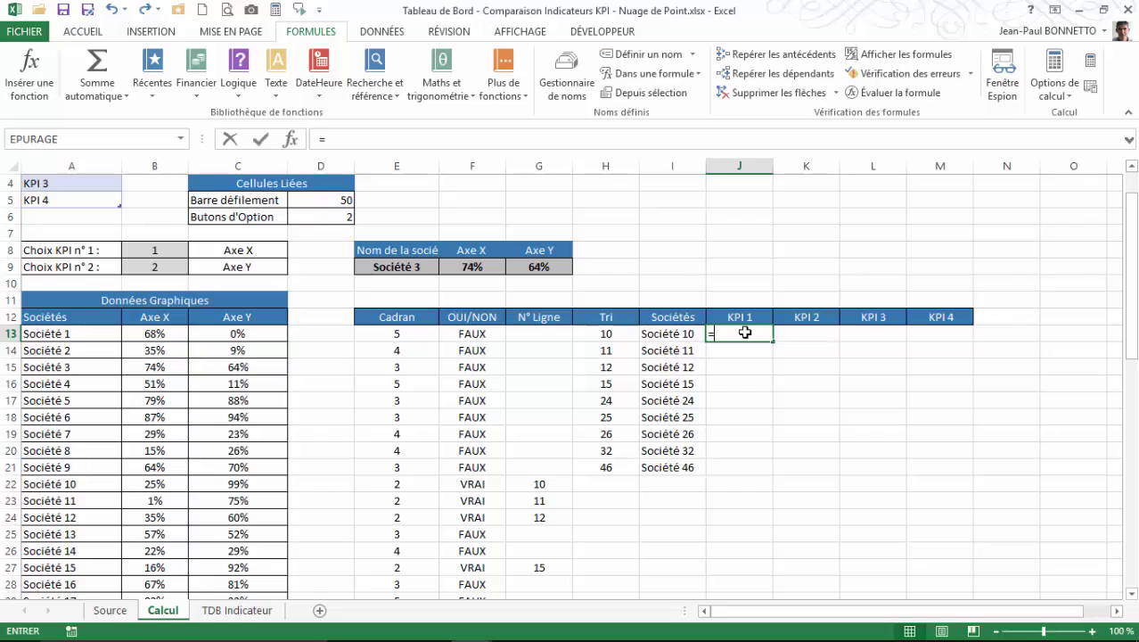
text(index)
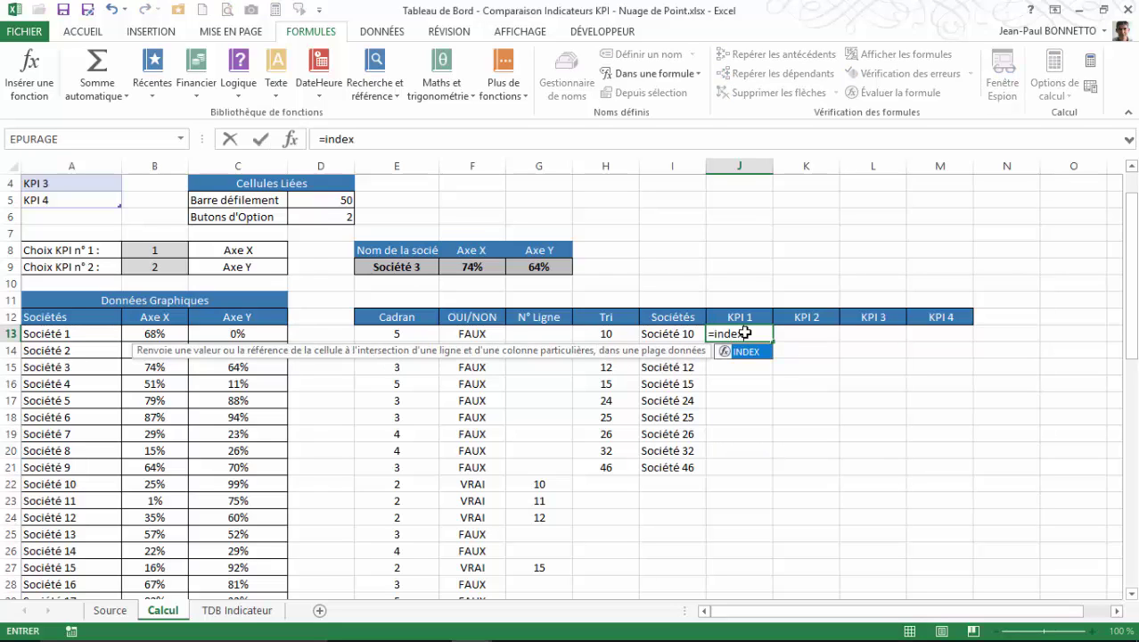
text(()
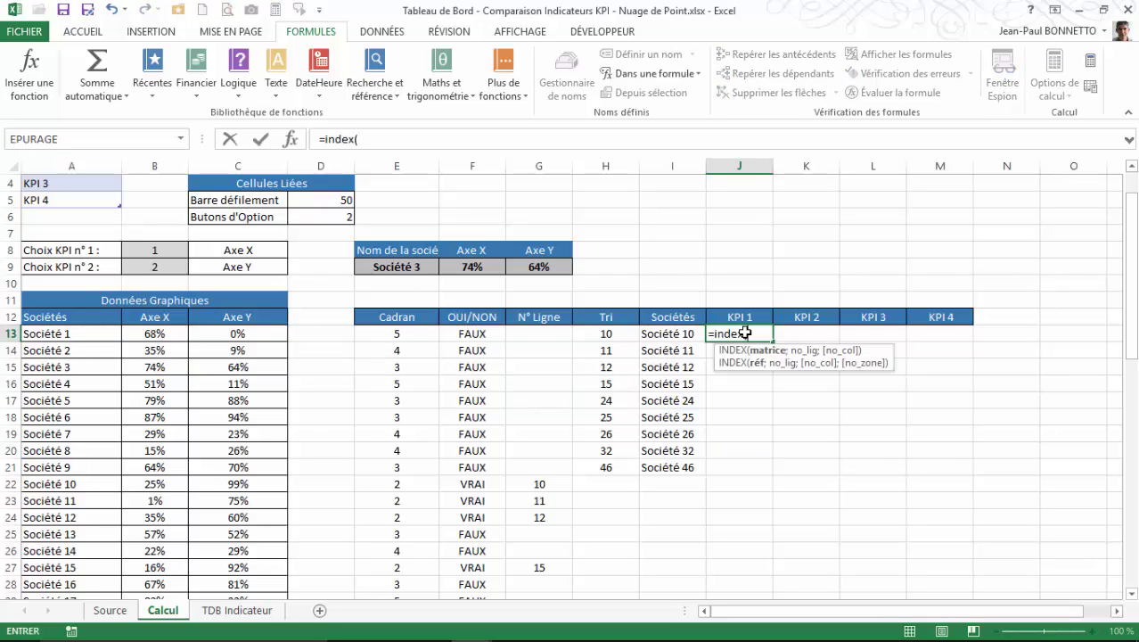
text(tq)
key(BackSpace)
text(s)
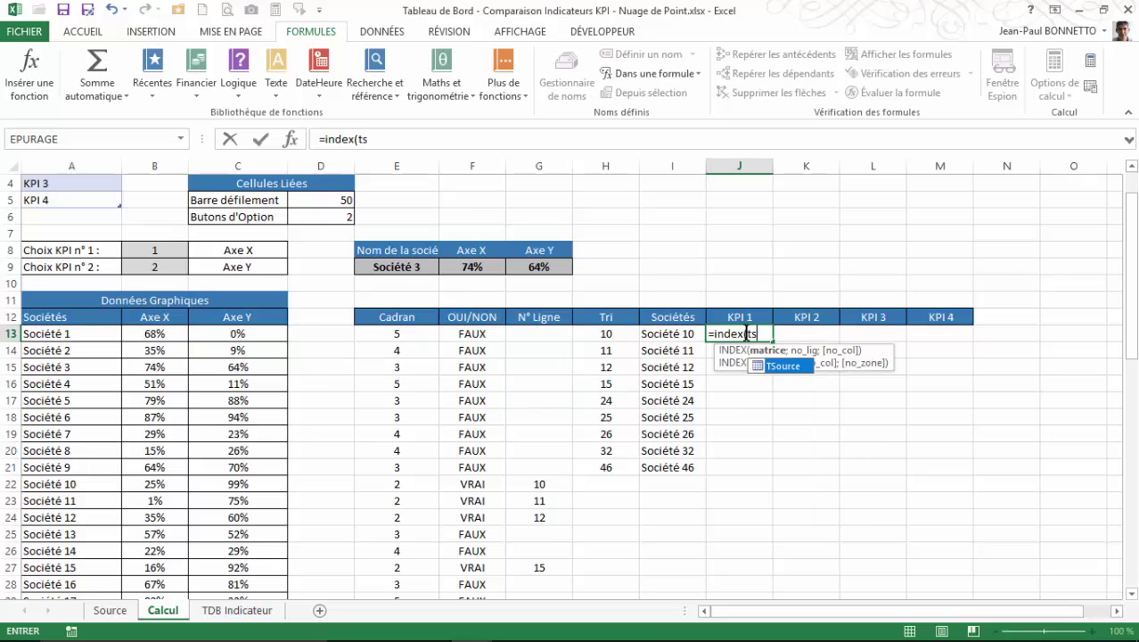
double_click(765, 366)
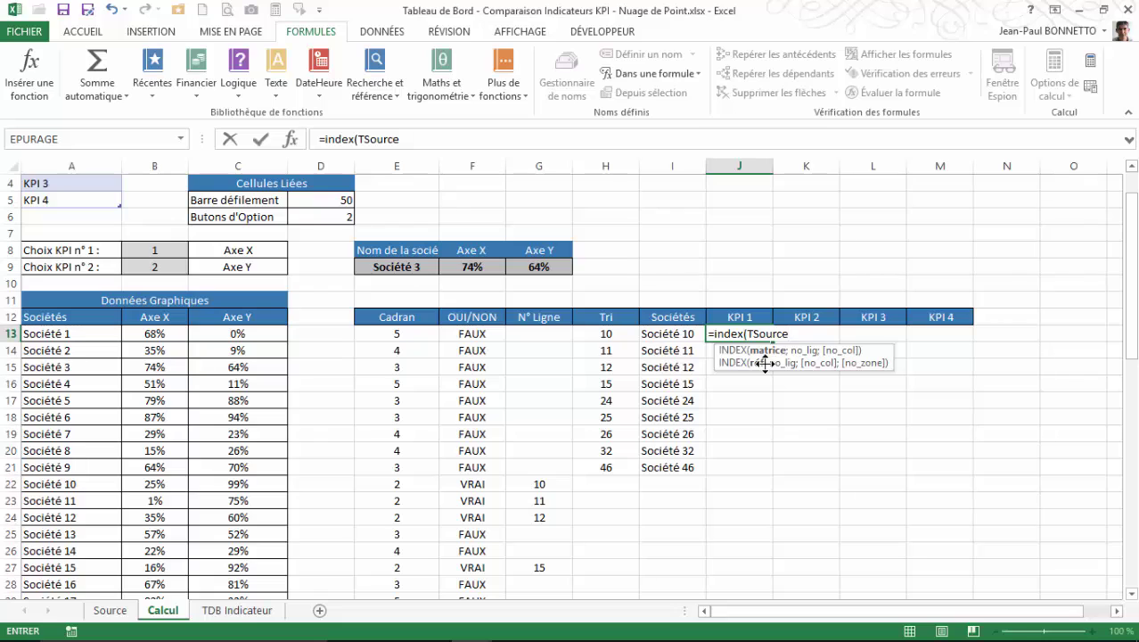
text(;)
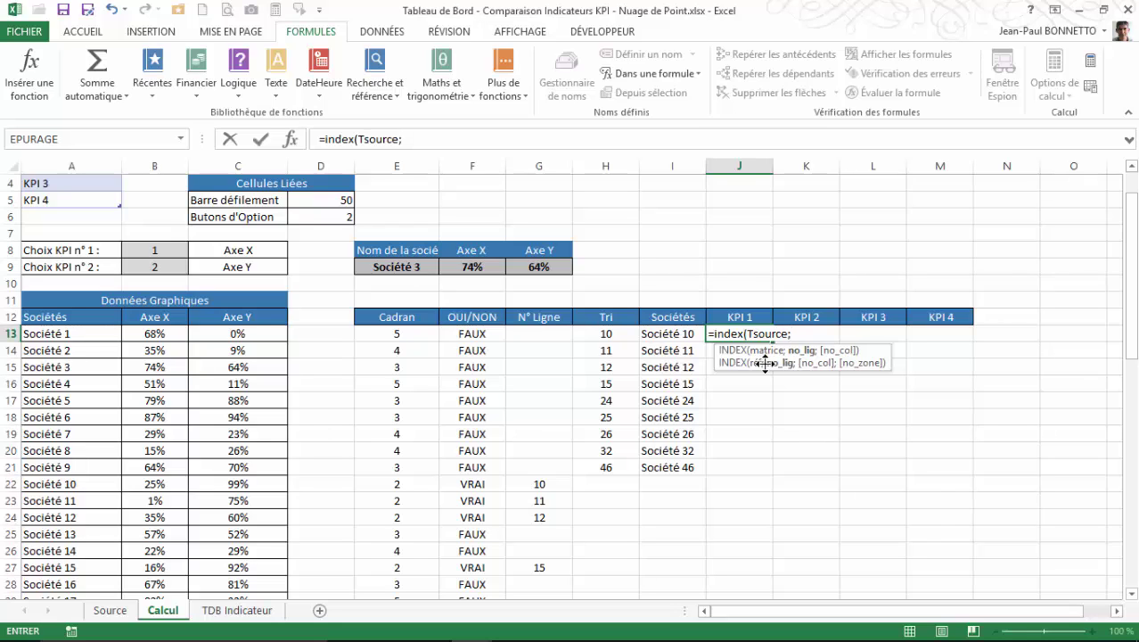
Nest an EQUIV function as the row number, looking up I13 in TSource[Société] with exact match 0.
text(equiv)
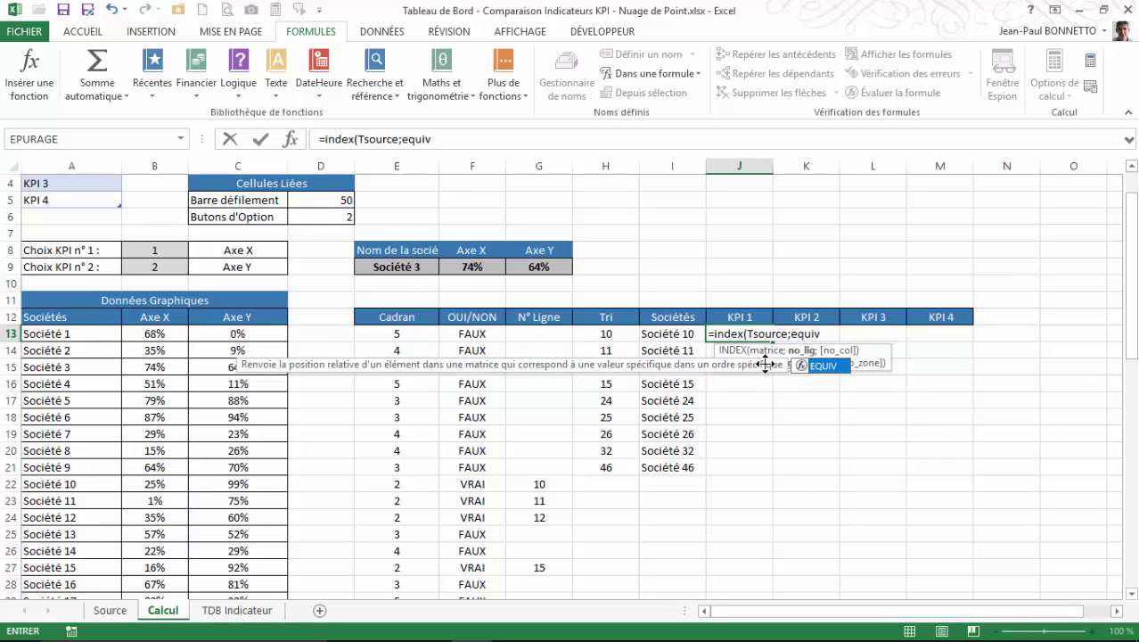
text(()
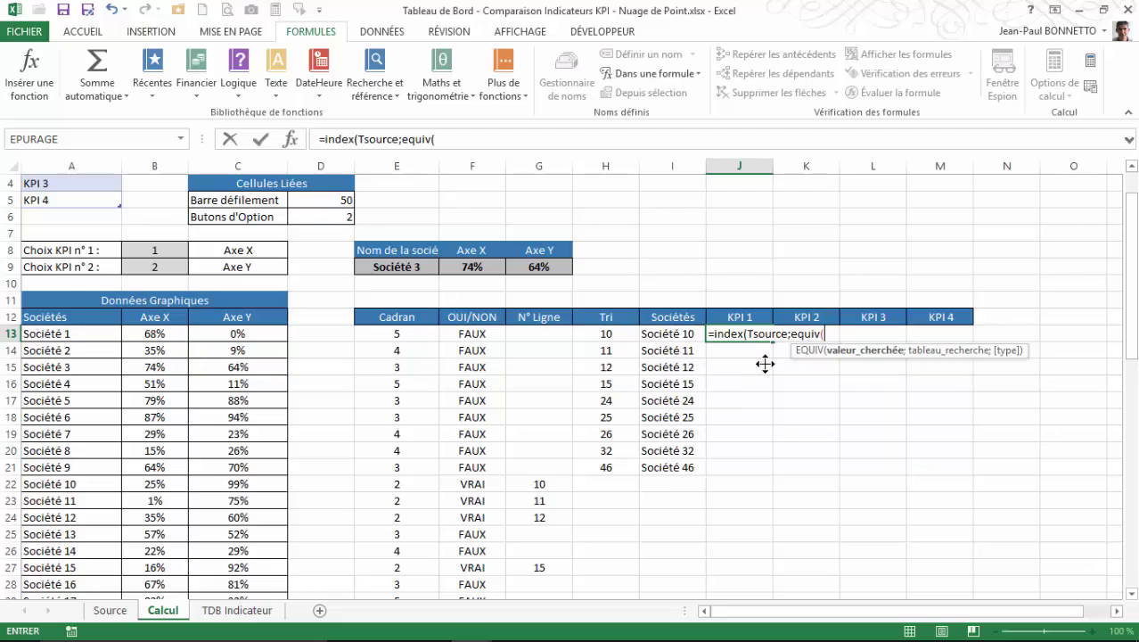
click(678, 340)
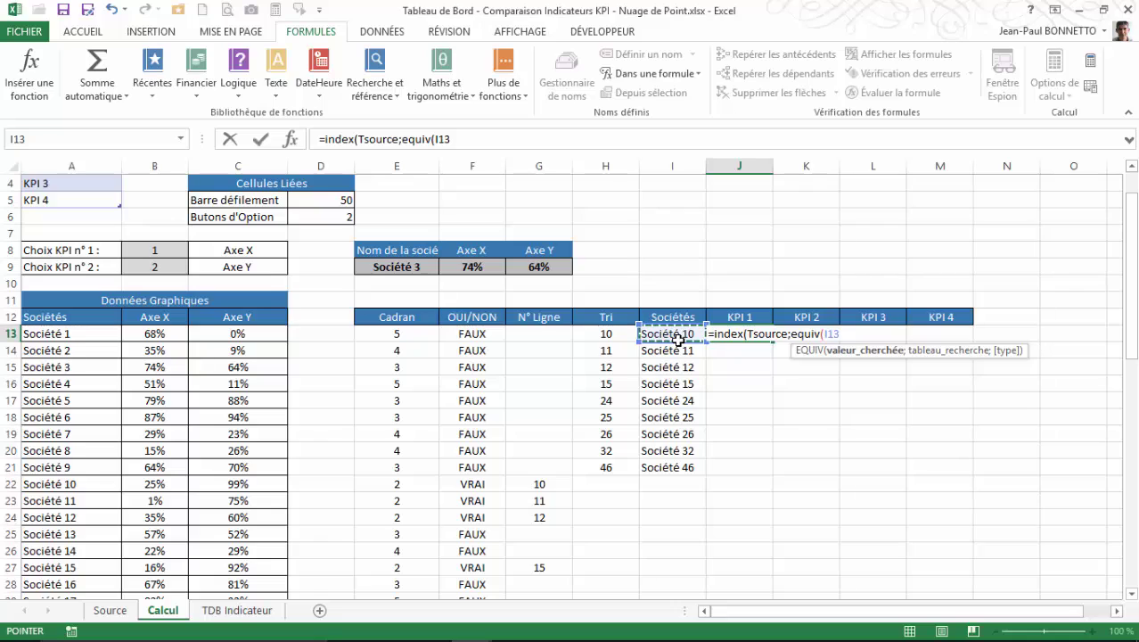
text(;)
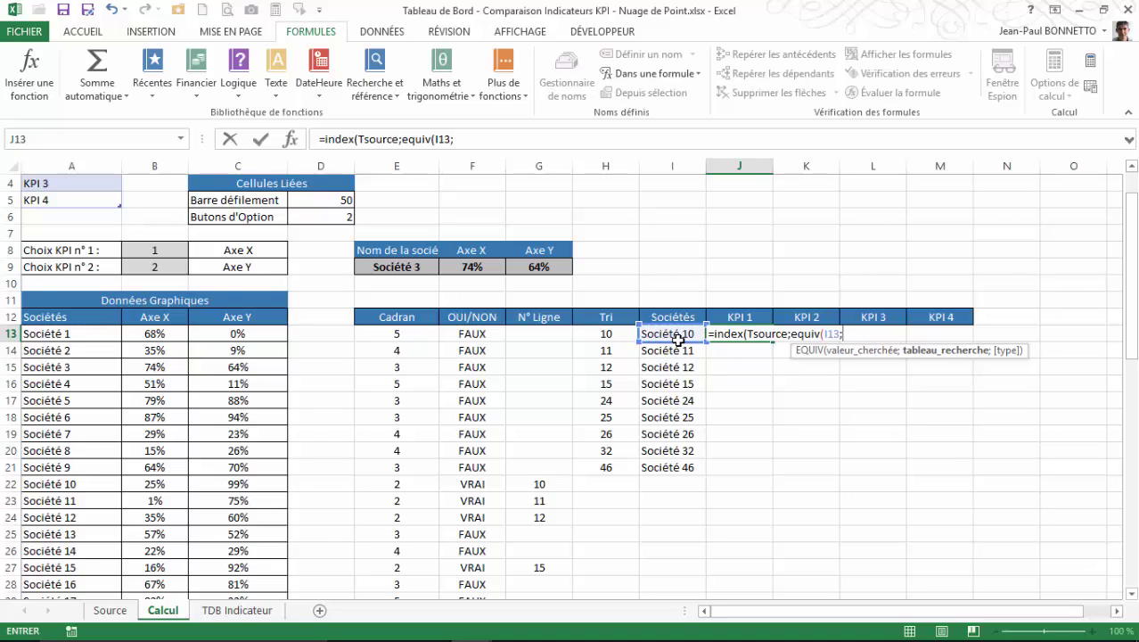
text(t)
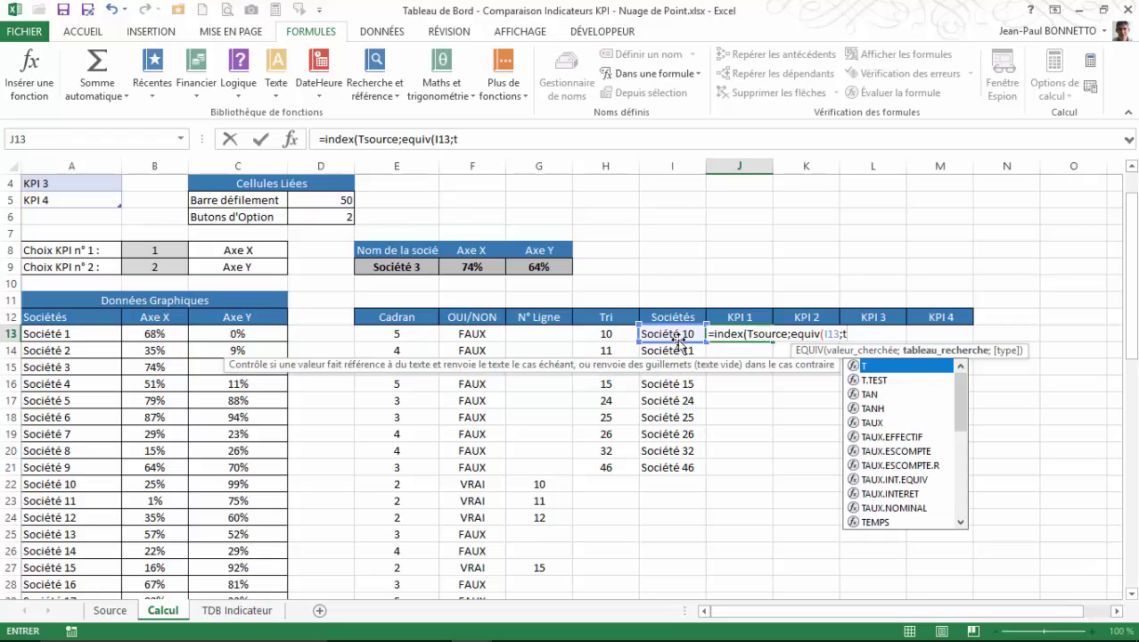
text(s)
double_click(880, 366)
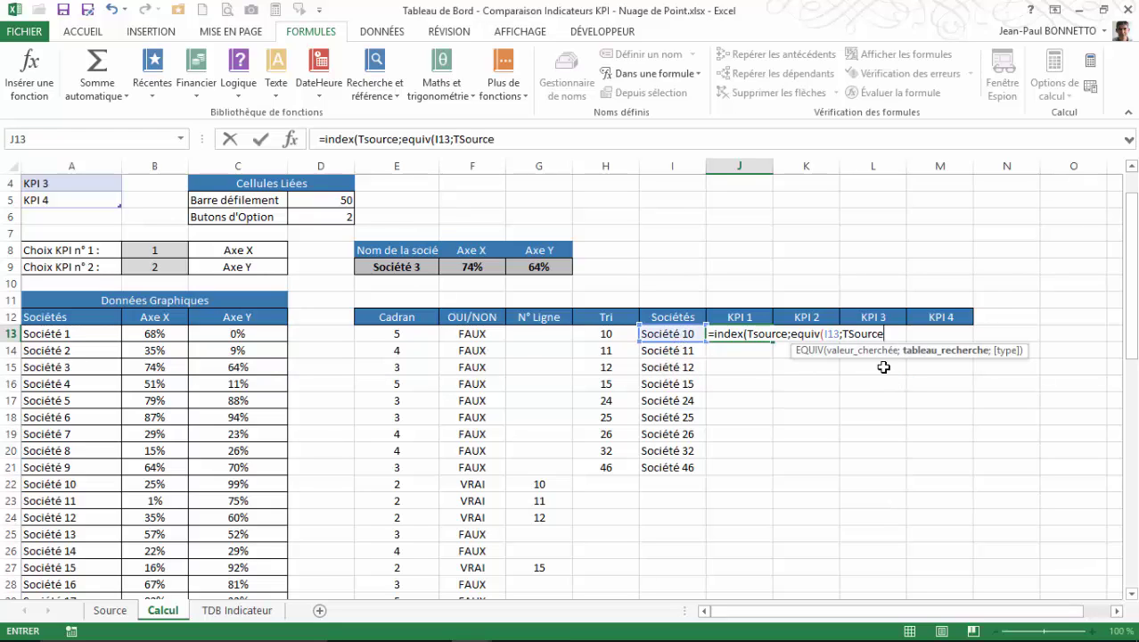
text([)
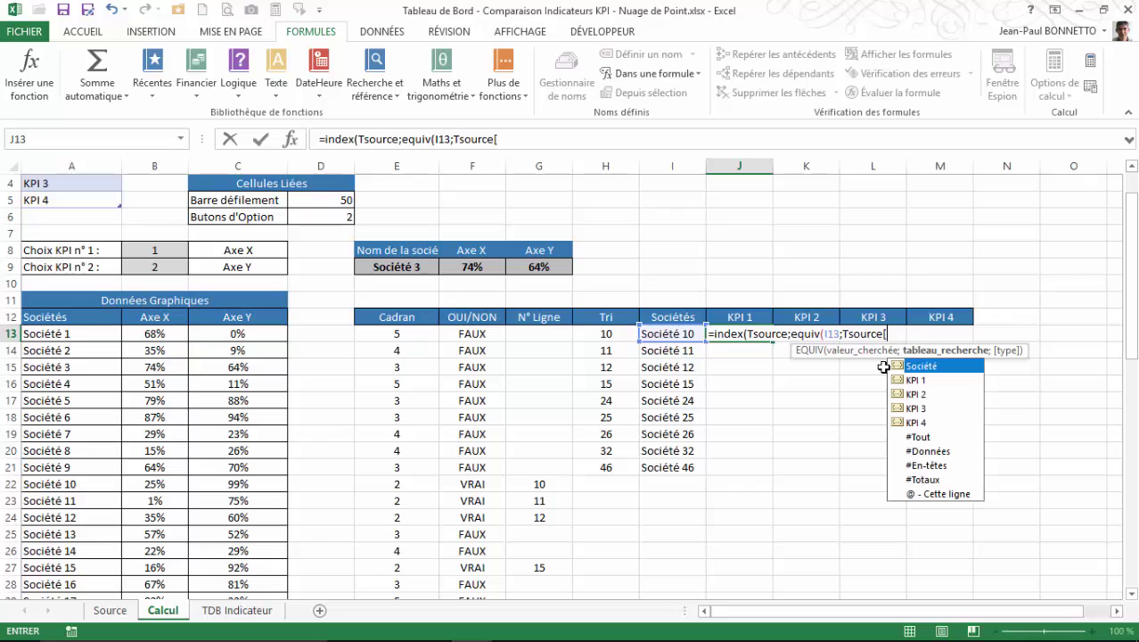
double_click(899, 365)
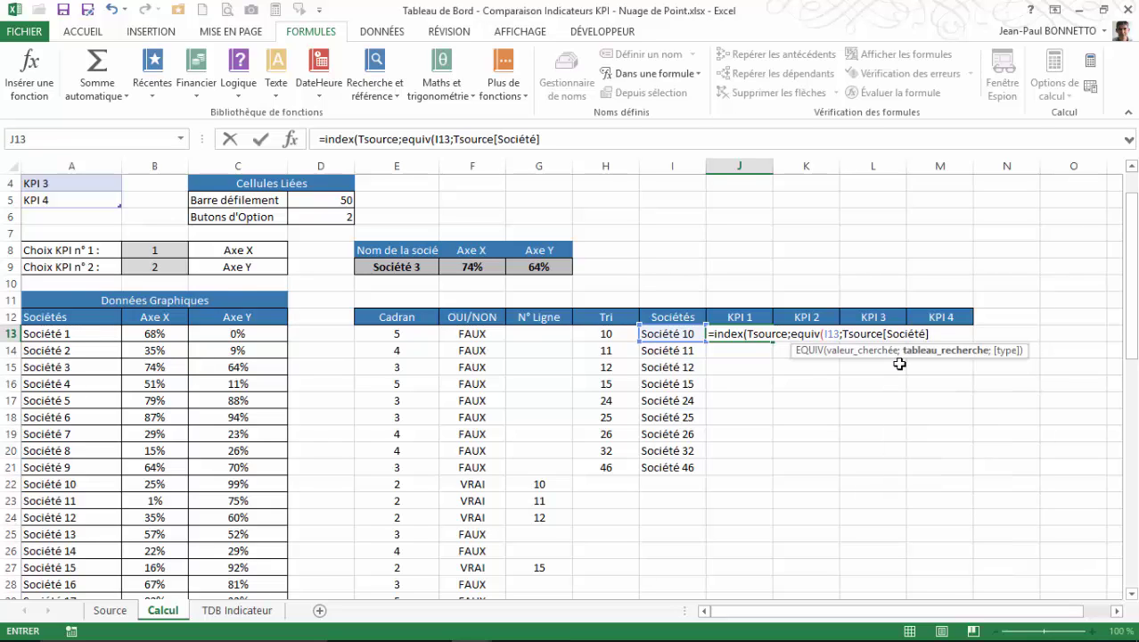
text(];)
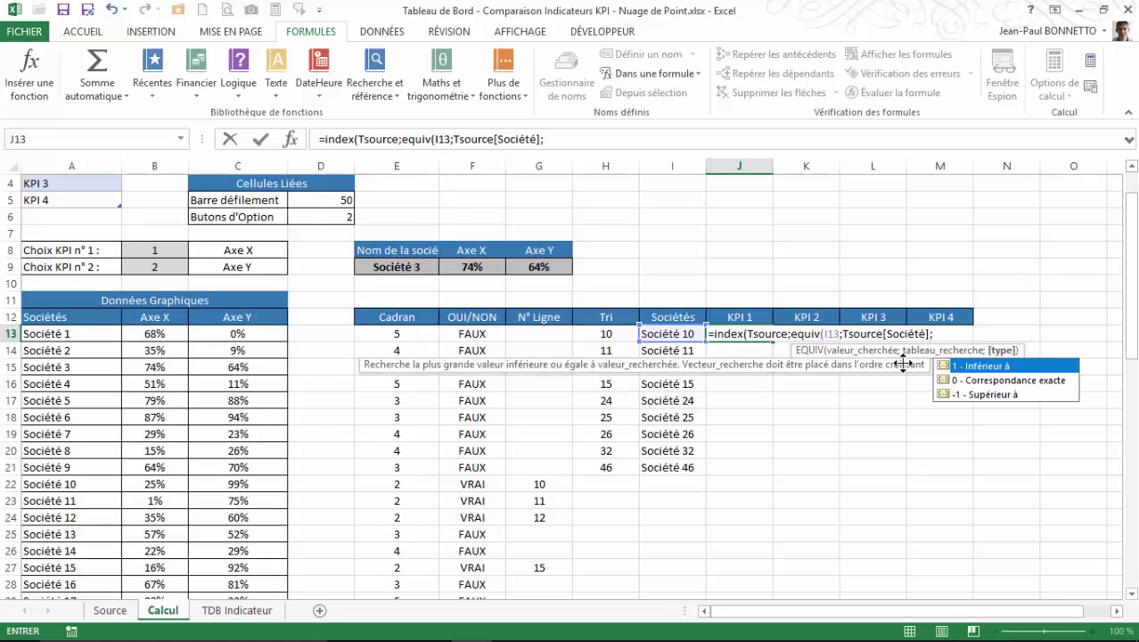
double_click(978, 381)
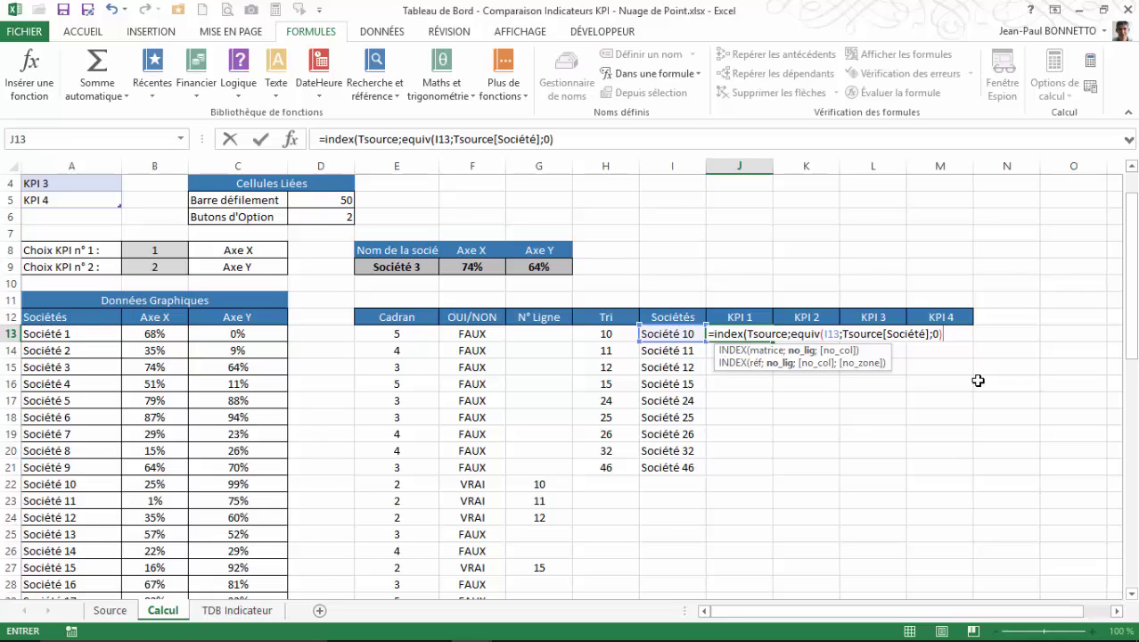
Set the INDEX column number to 2 for KPI 1, removing the stray Source! reference, and close the formula's parenthesis.
text(;)
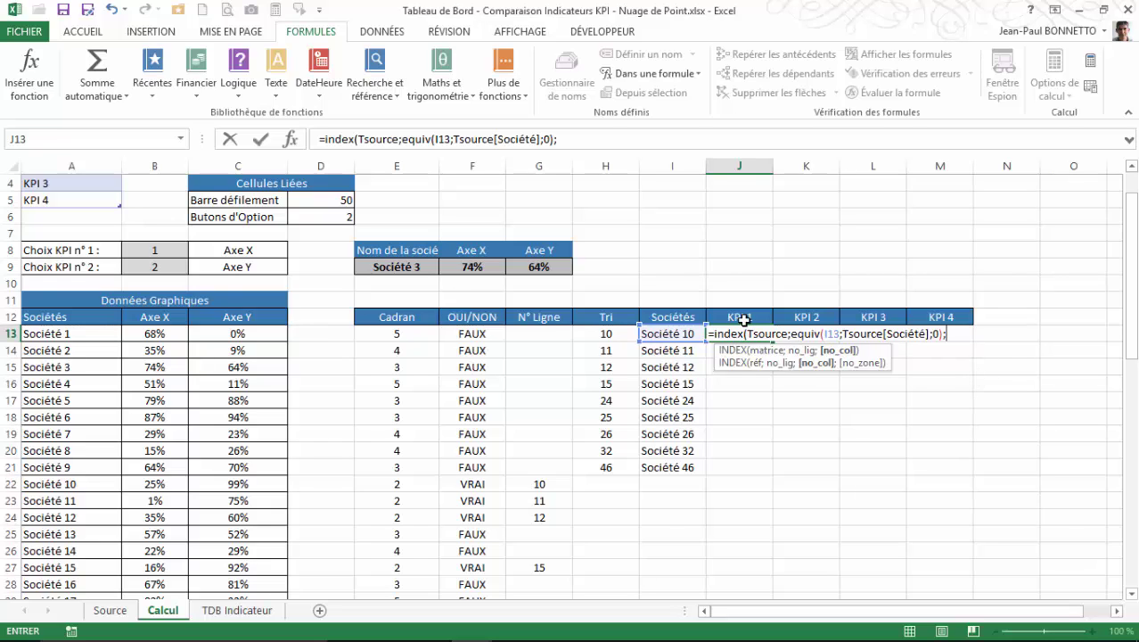
click(108, 612)
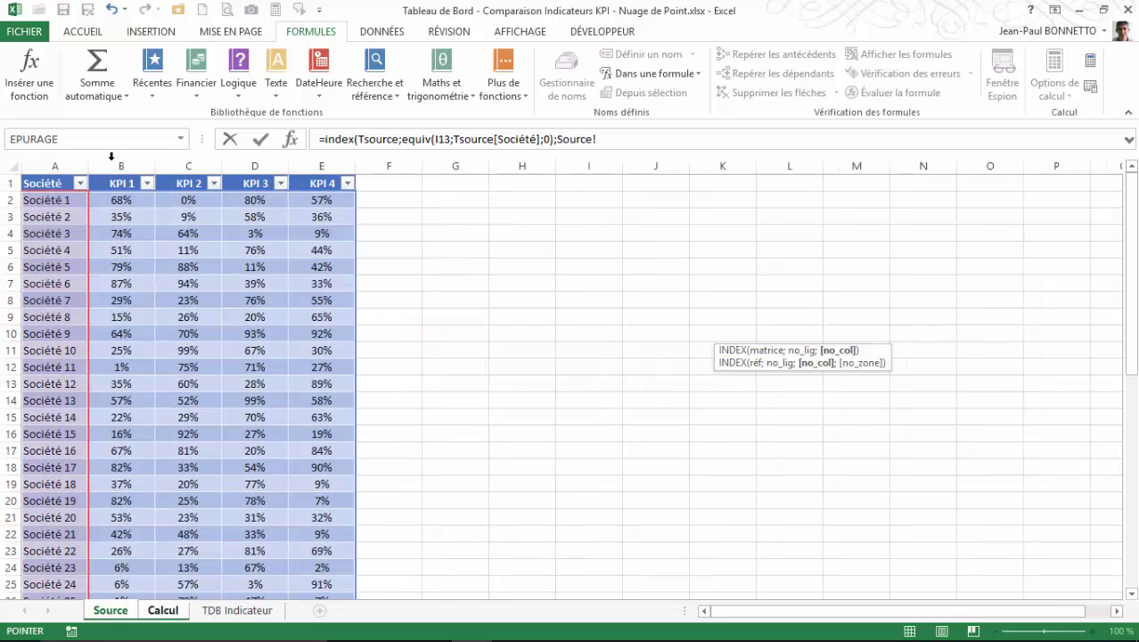
click(610, 139)
key(BackSpace)
key(BackSpace)
key(BackSpace)
key(BackSpace)
key(BackSpace)
key(BackSpace)
key(BackSpace)
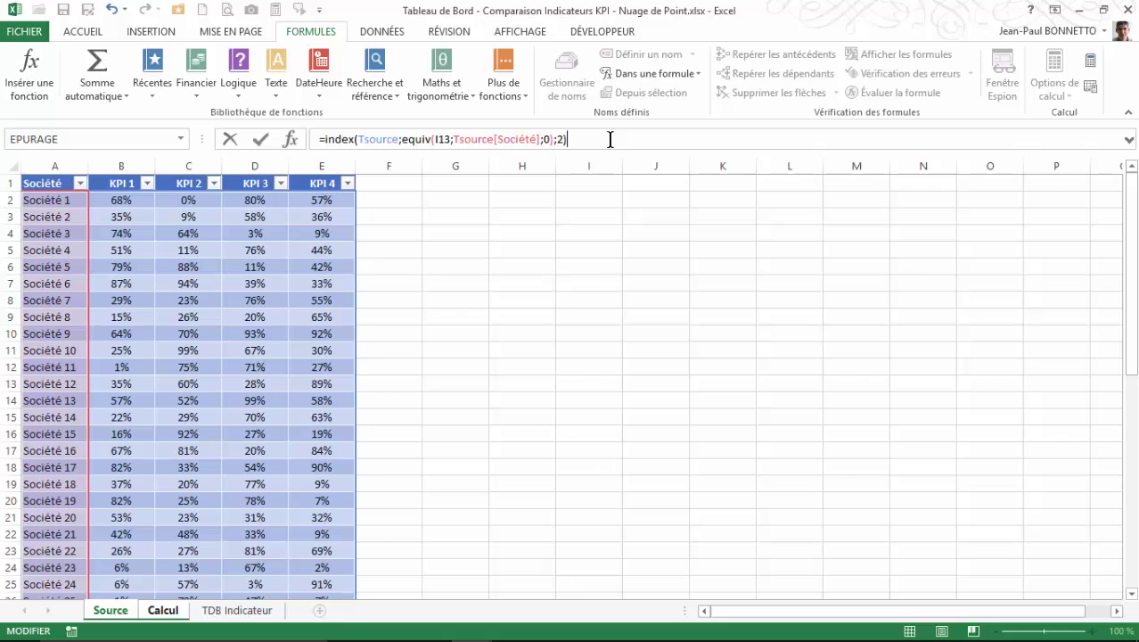
Confirm the J13 formula and check its result against Société 10's KPI 1 on the Source sheet.
key(Return)
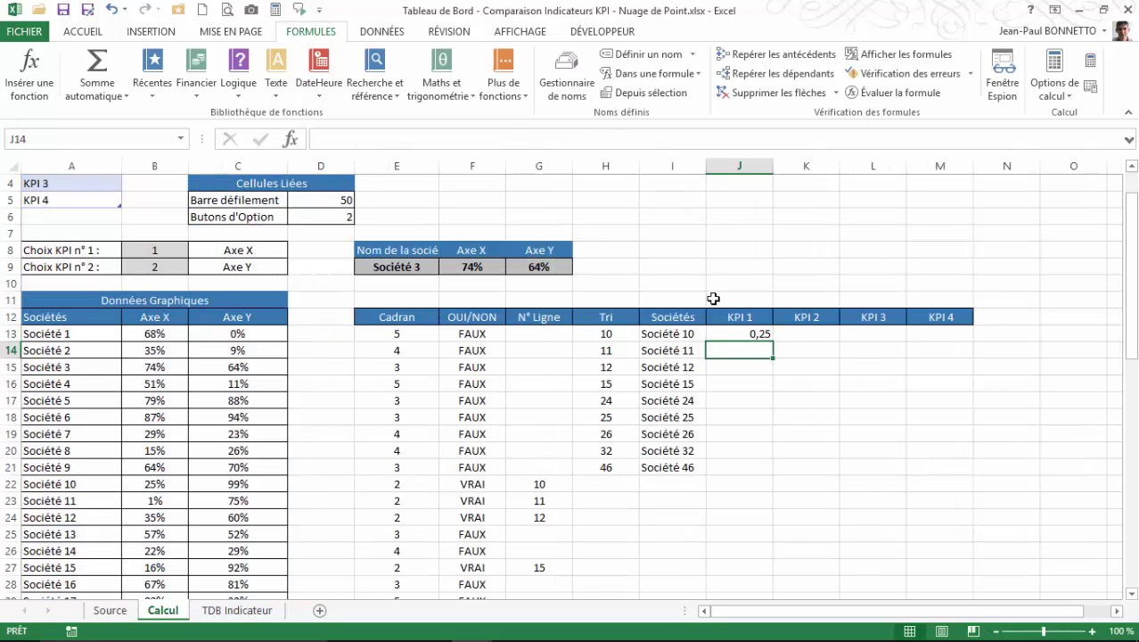
click(745, 330)
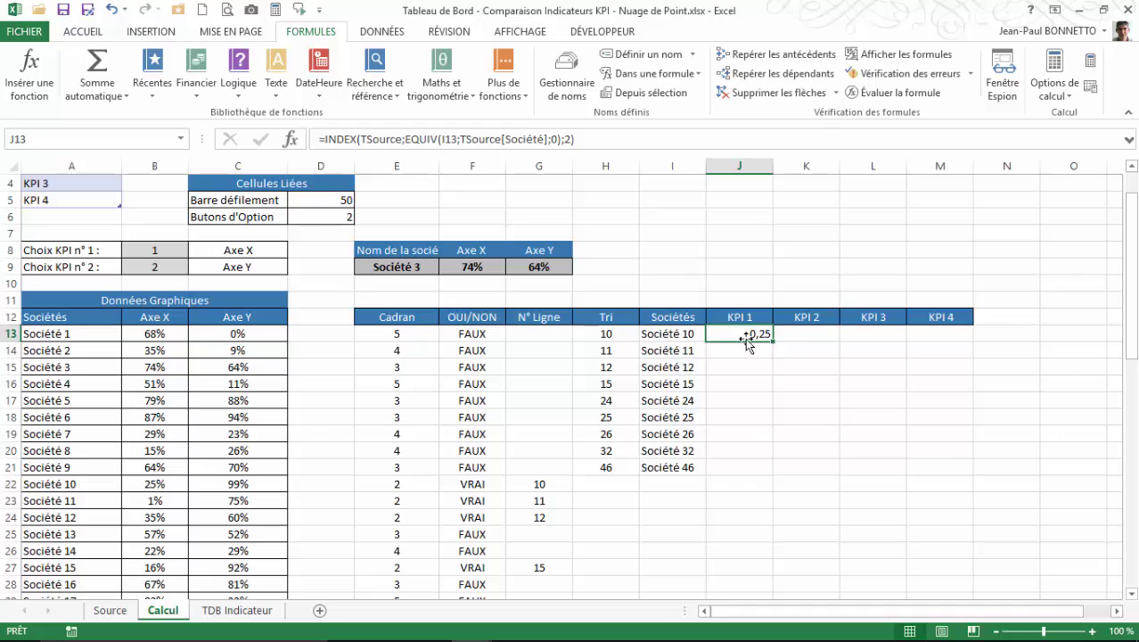
click(110, 610)
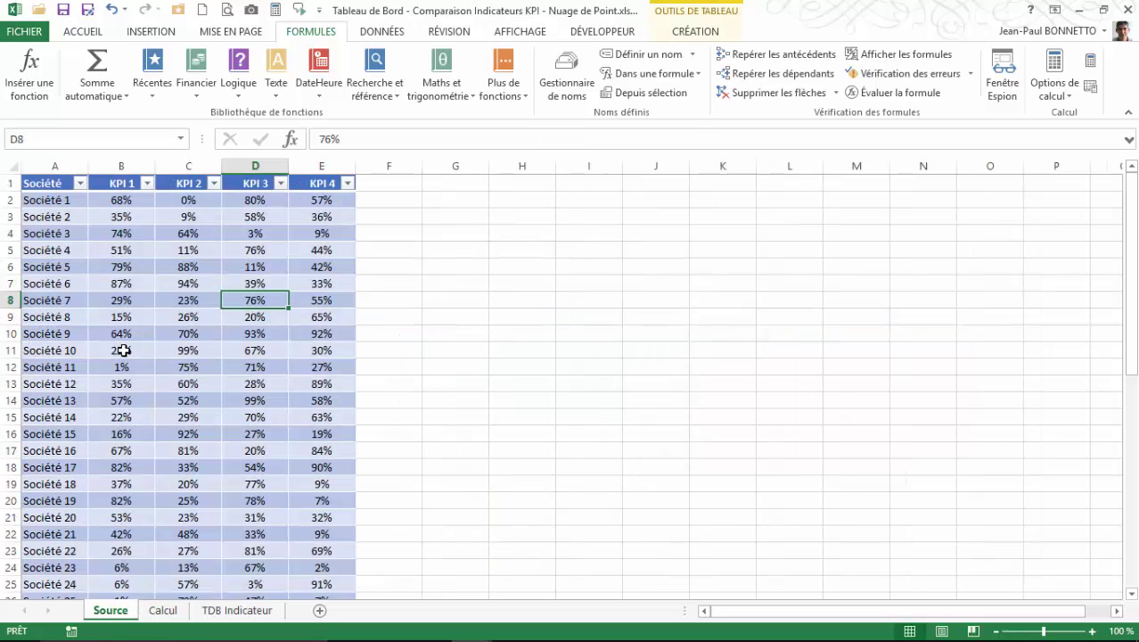
click(162, 610)
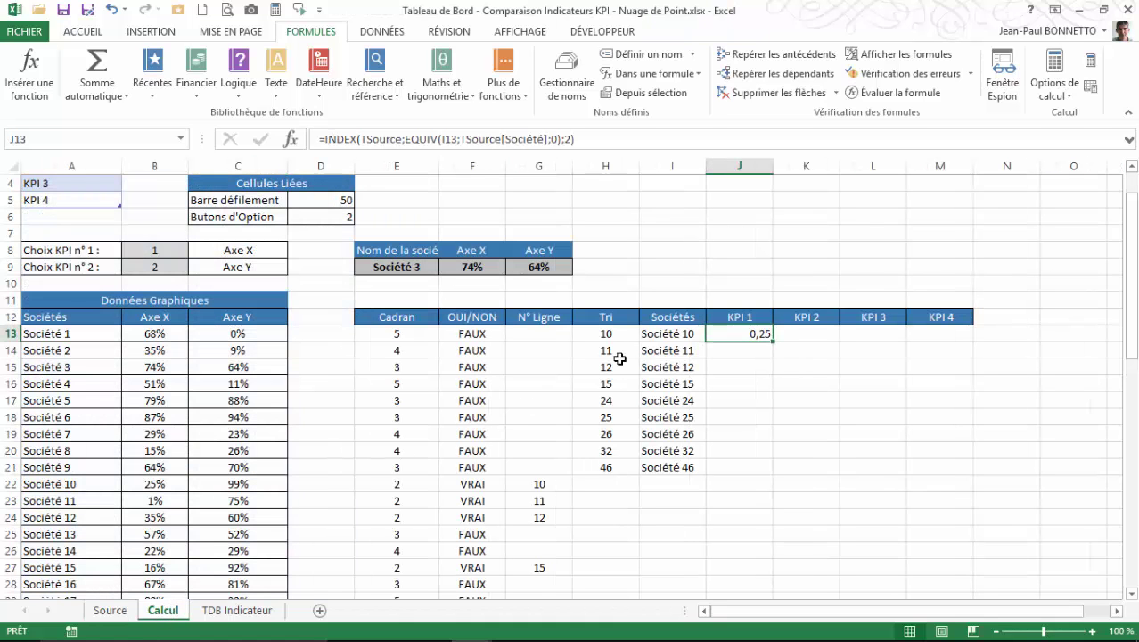
Format J13 as a centred percentage and fill its formula down the KPI 1 column.
click(83, 31)
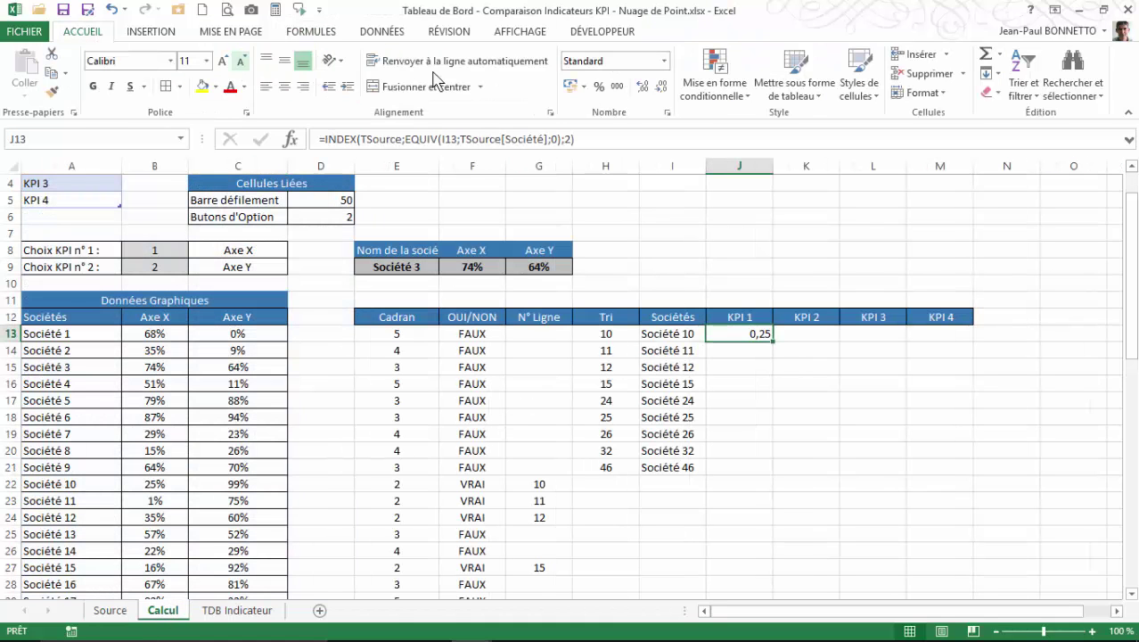
click(599, 86)
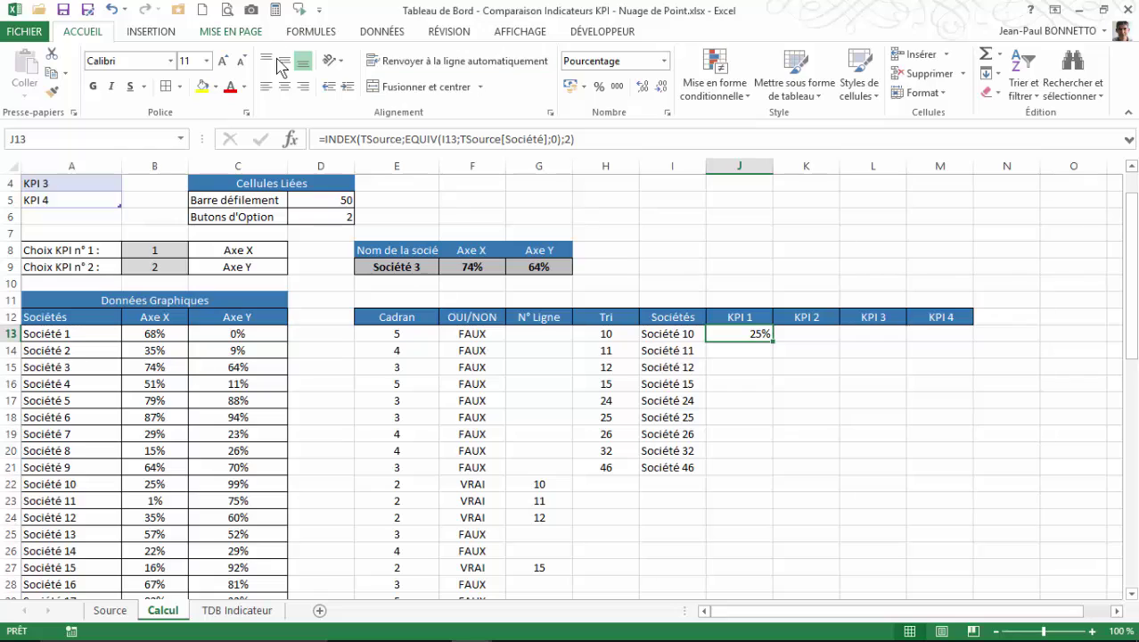
click(285, 86)
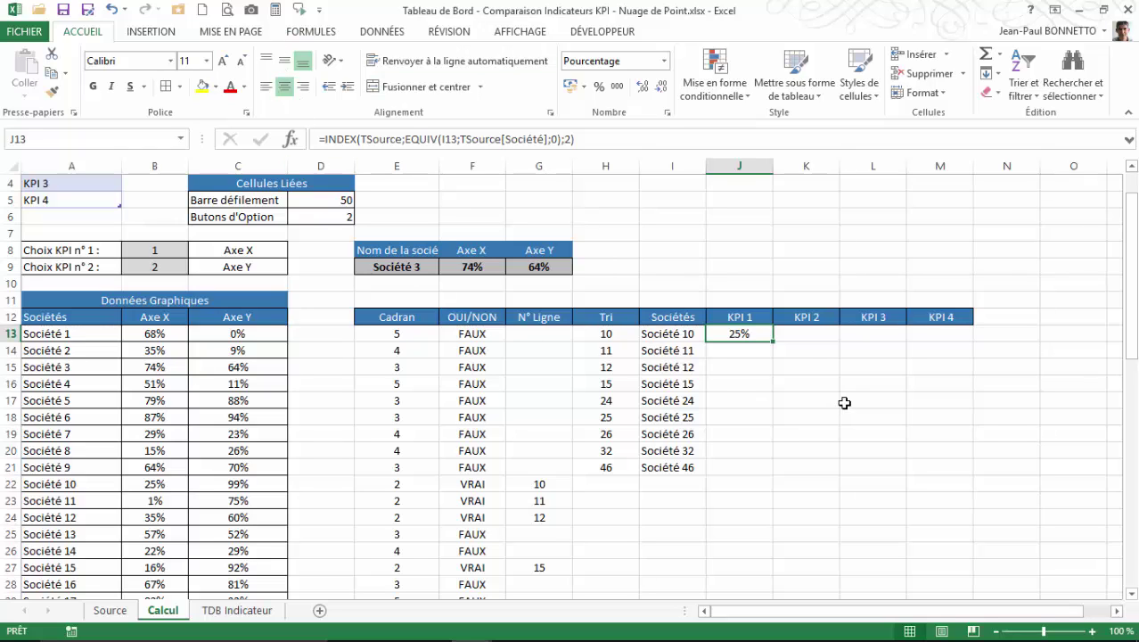
double_click(773, 341)
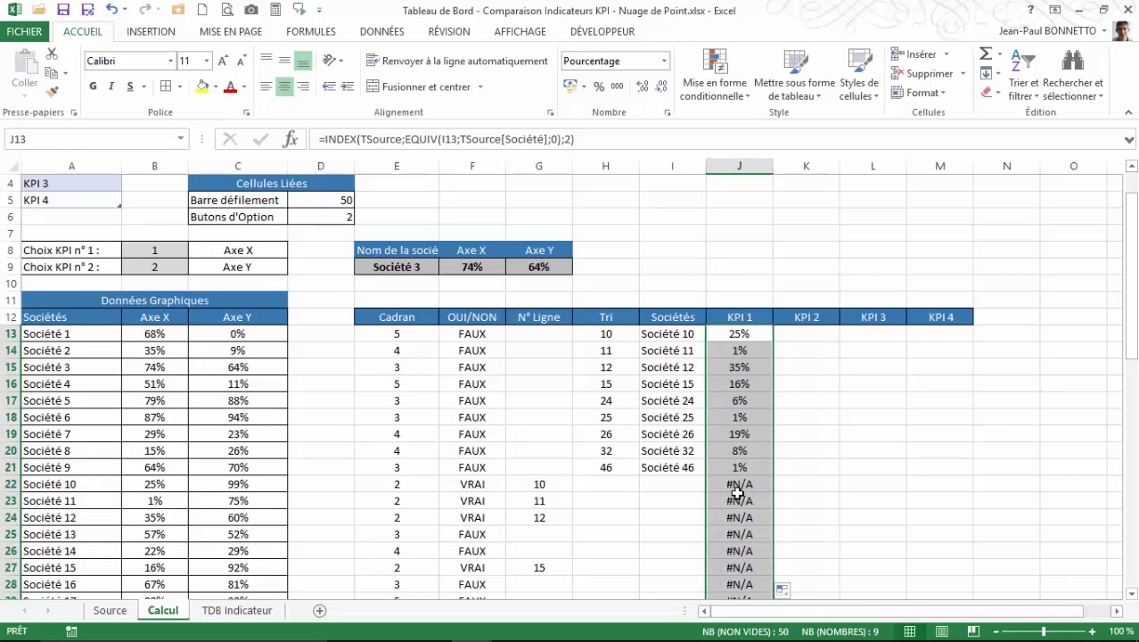
Wrap the J13 formula in SIERREUR with "" as the value if error, and refill the KPI 1 column with it.
click(749, 337)
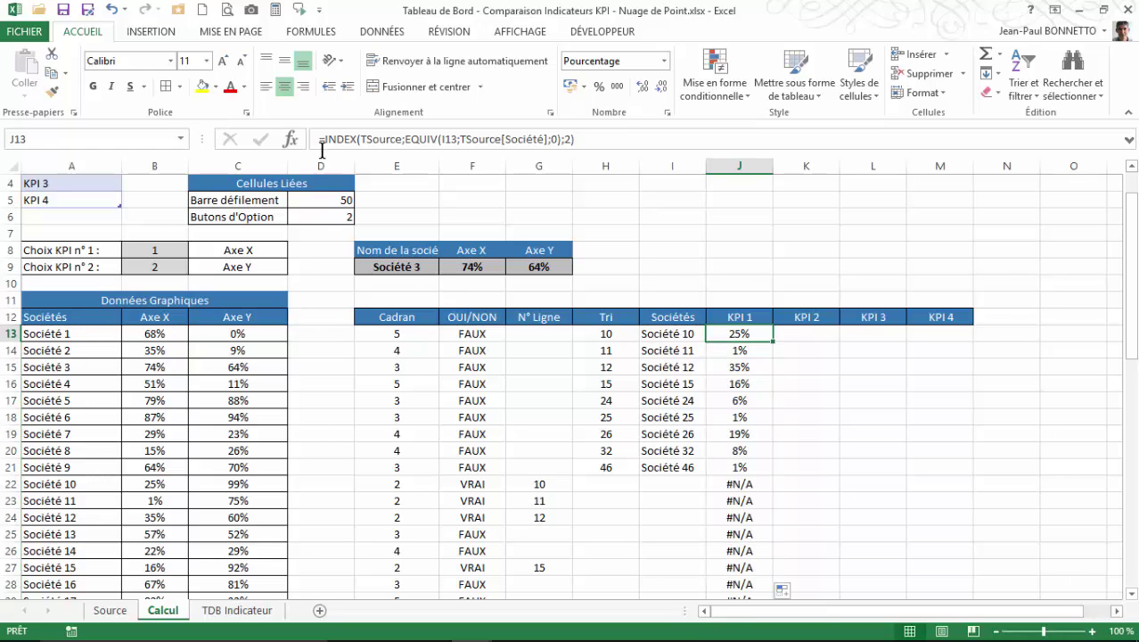
click(323, 139)
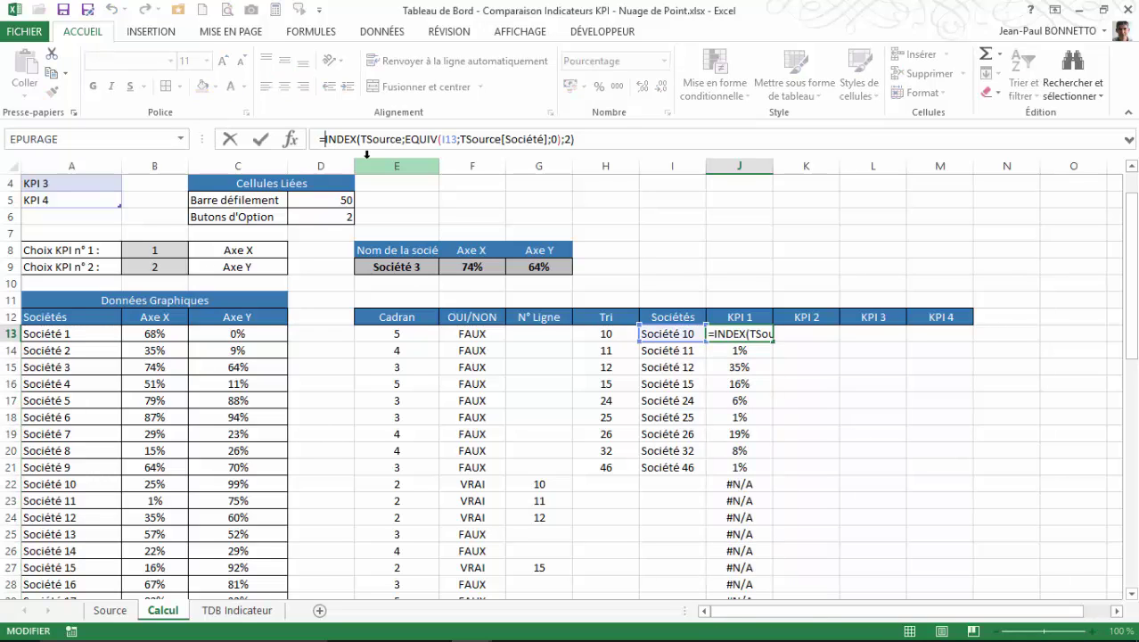
text(si)
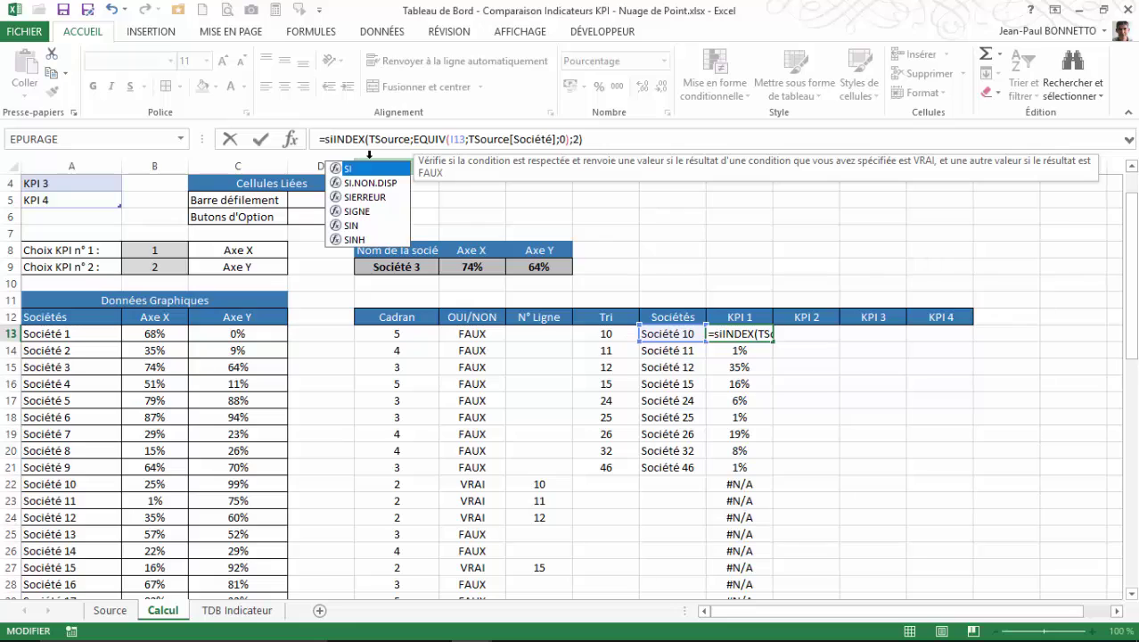
double_click(364, 197)
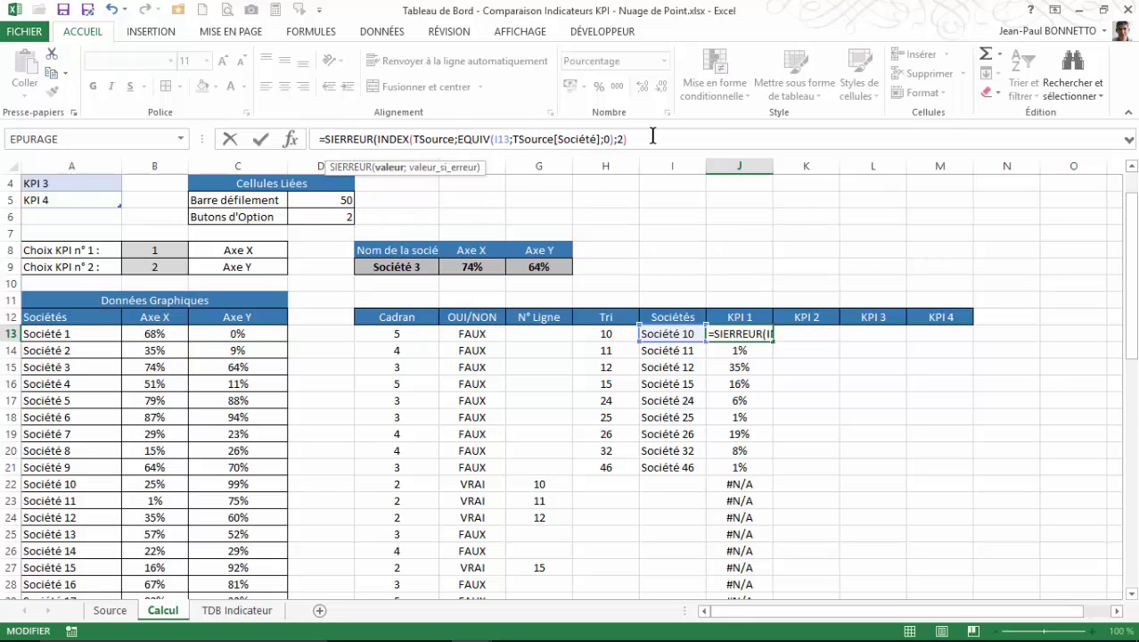
text(;"")
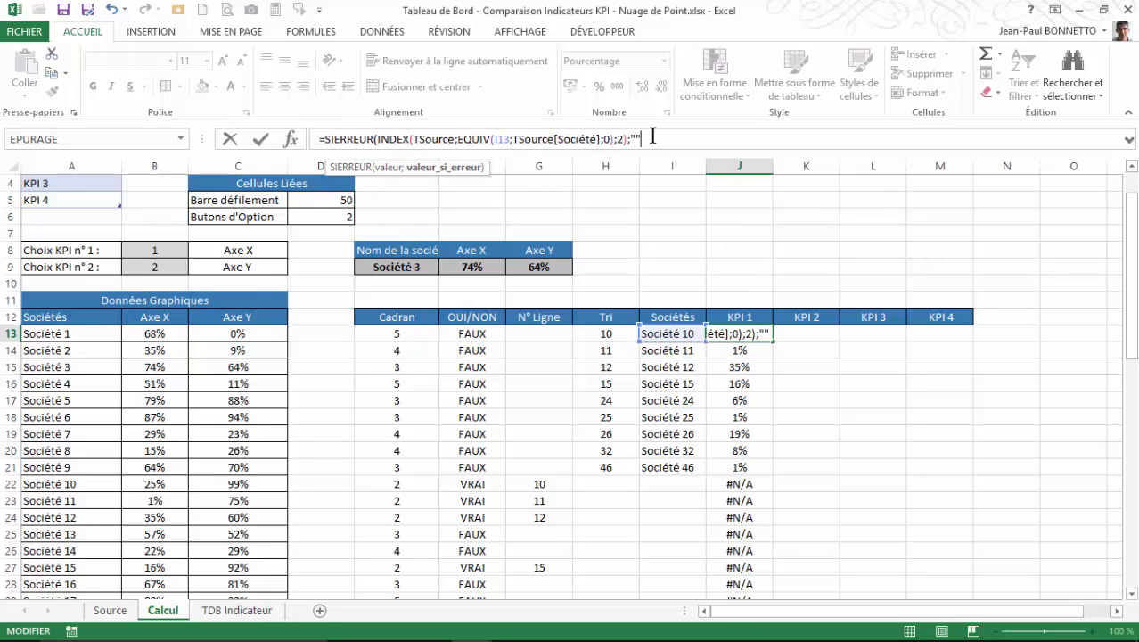
text())
key(Return)
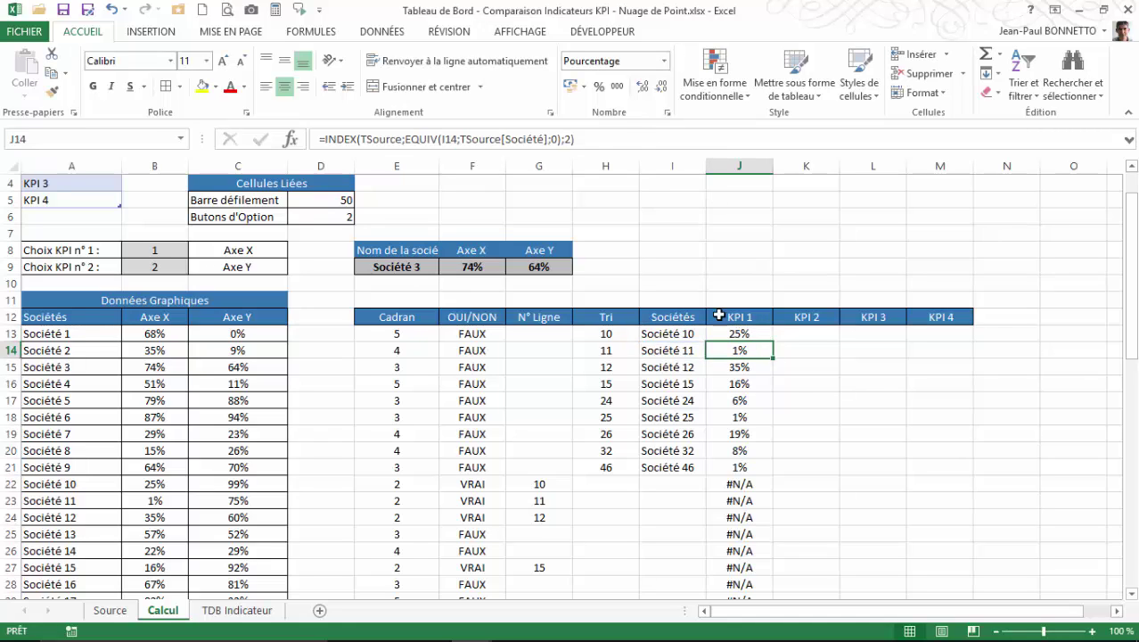
click(739, 334)
double_click(772, 341)
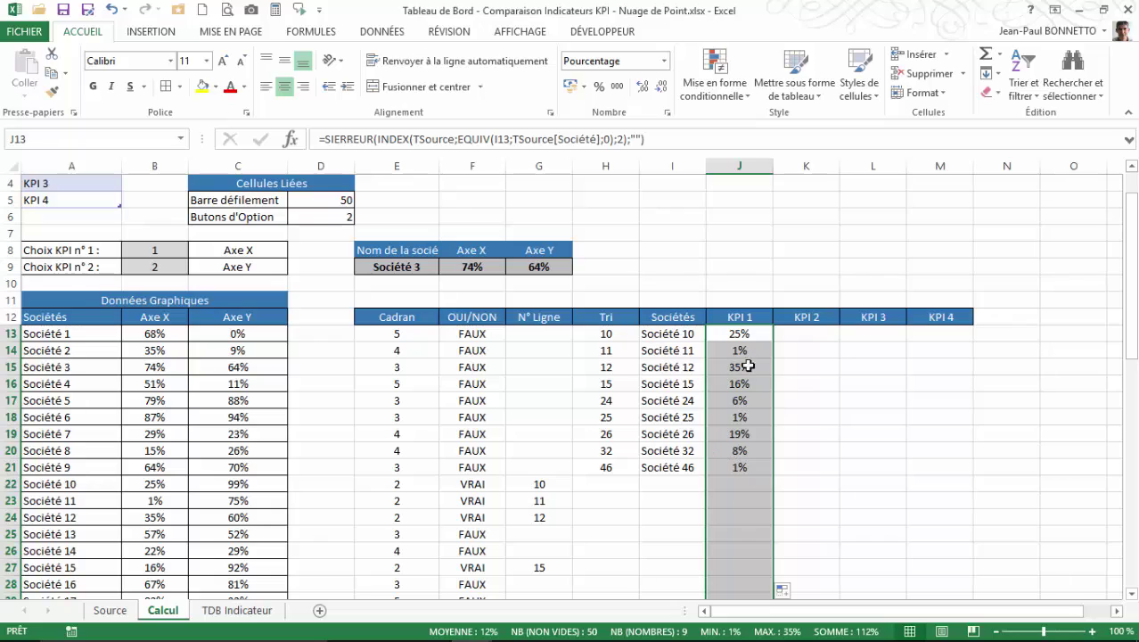
Reuse the J13 formula to fill the KPI 2 and KPI 3 columns, with INDEX column number 4 for KPI 3.
click(807, 336)
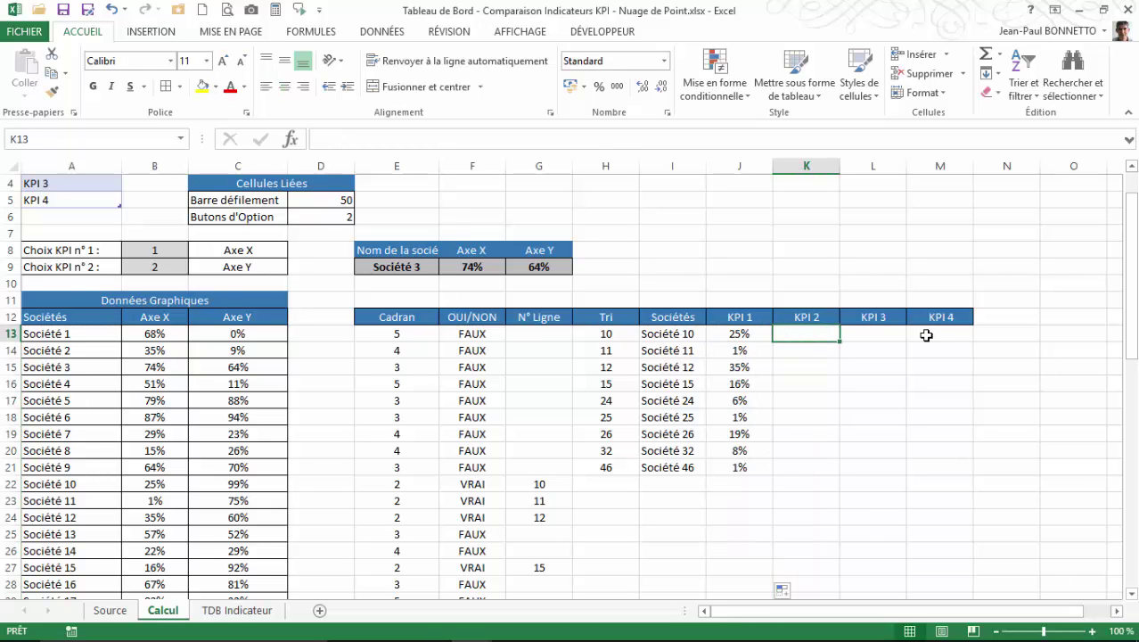
click(738, 332)
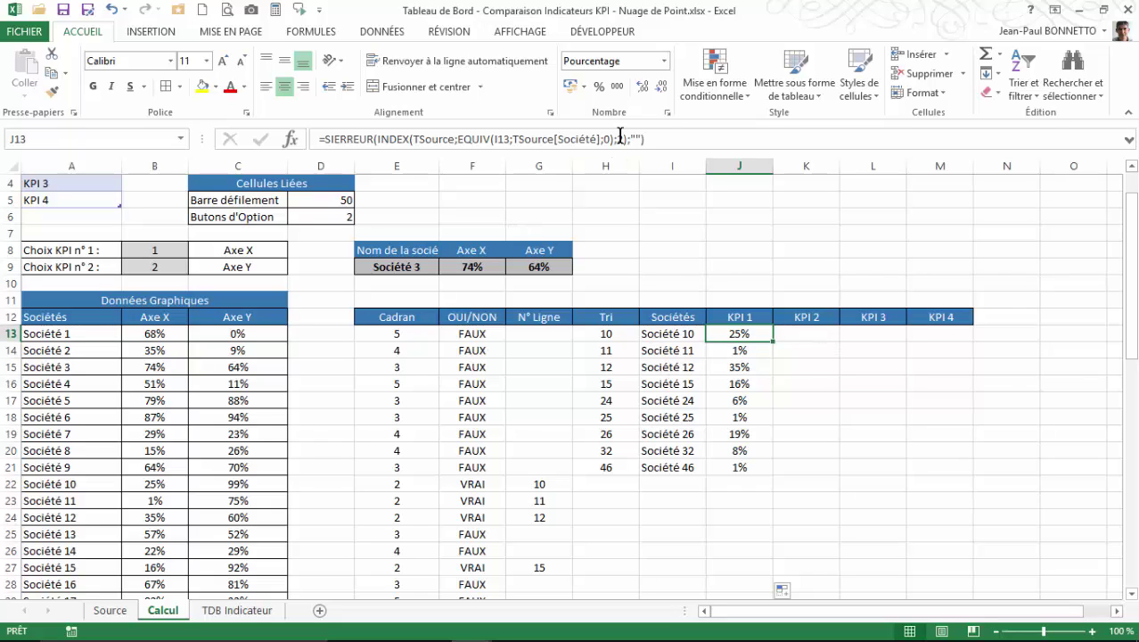
click(808, 333)
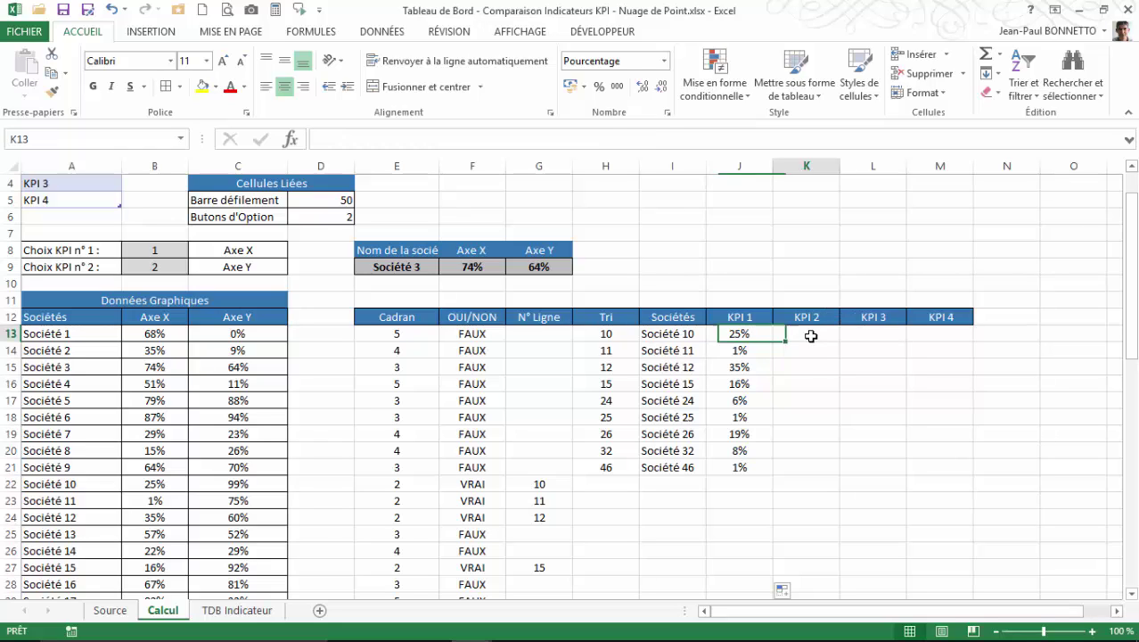
click(737, 328)
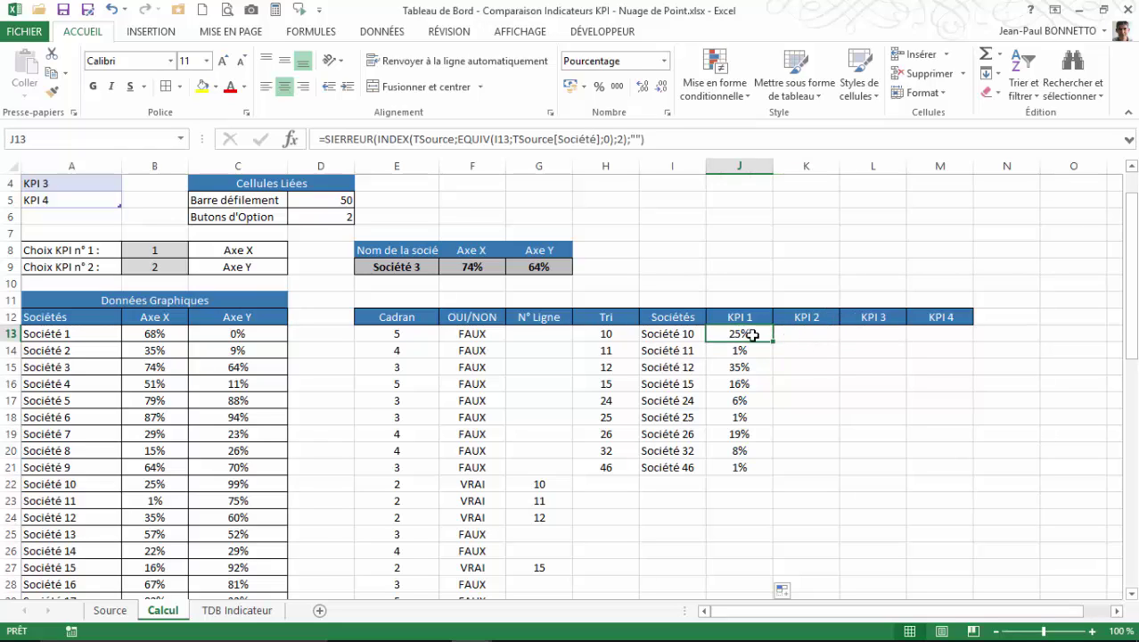
click(788, 337)
click(738, 332)
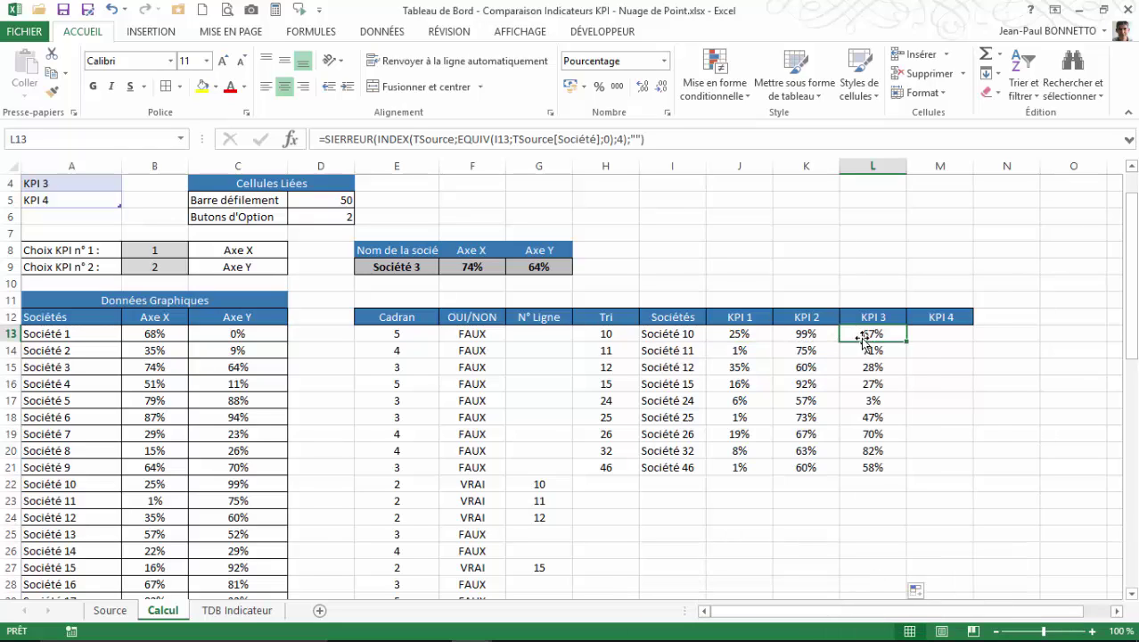
Copy the KPI 3 formula from L13 into M13 under KPI 4.
click(952, 334)
click(870, 335)
key(ctrl+c)
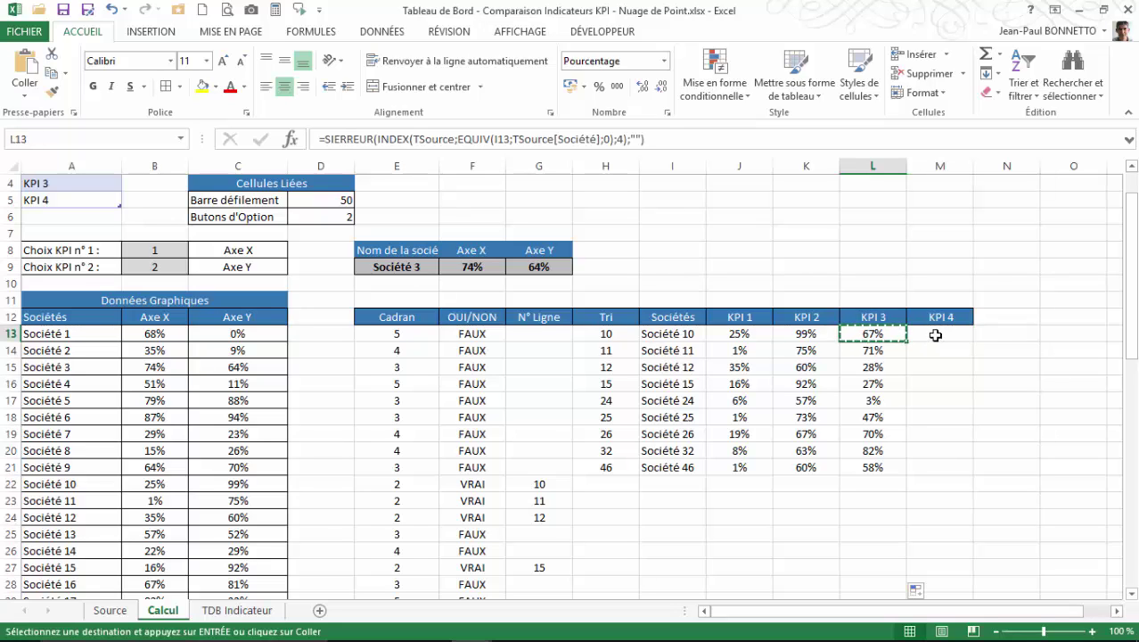
click(936, 333)
key(ctrl+v)
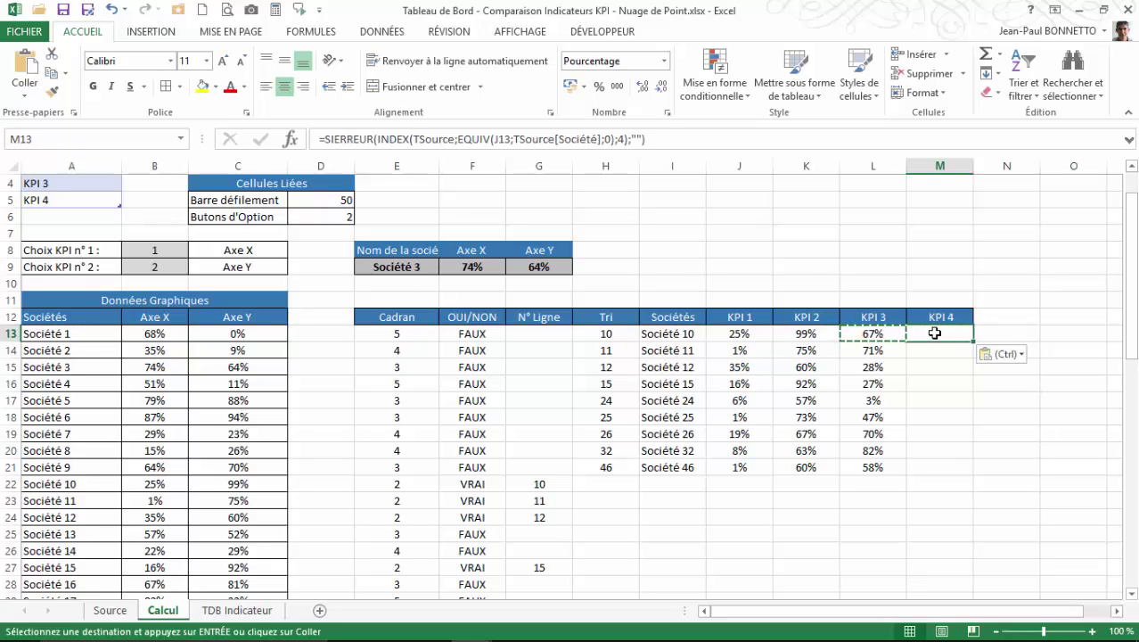
click(512, 141)
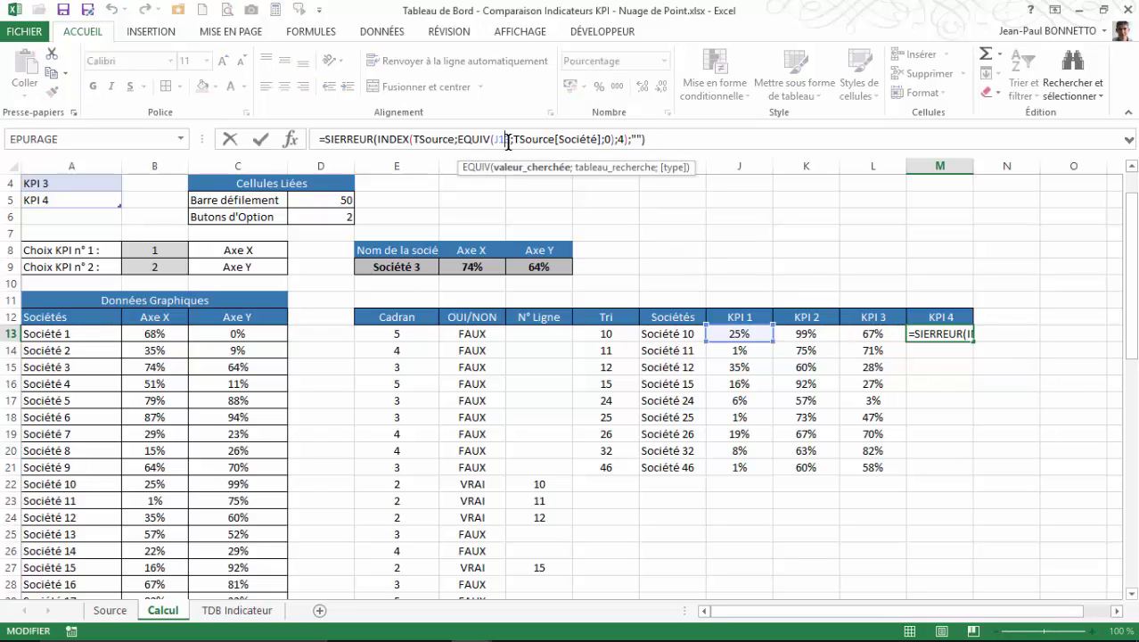
click(662, 333)
click(900, 334)
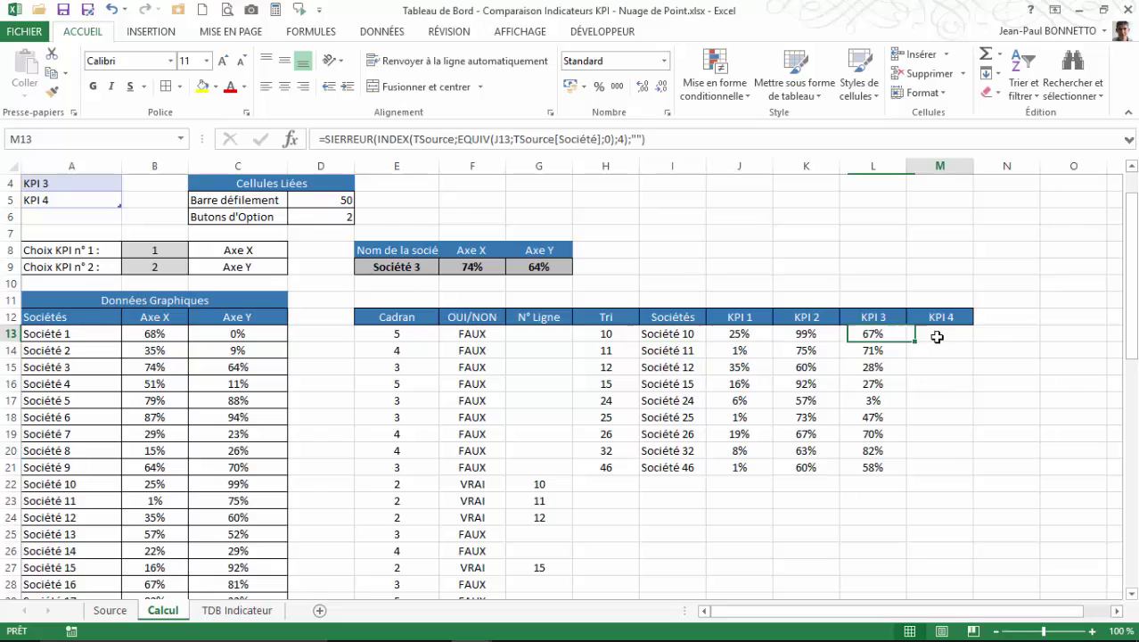
click(935, 335)
click(505, 140)
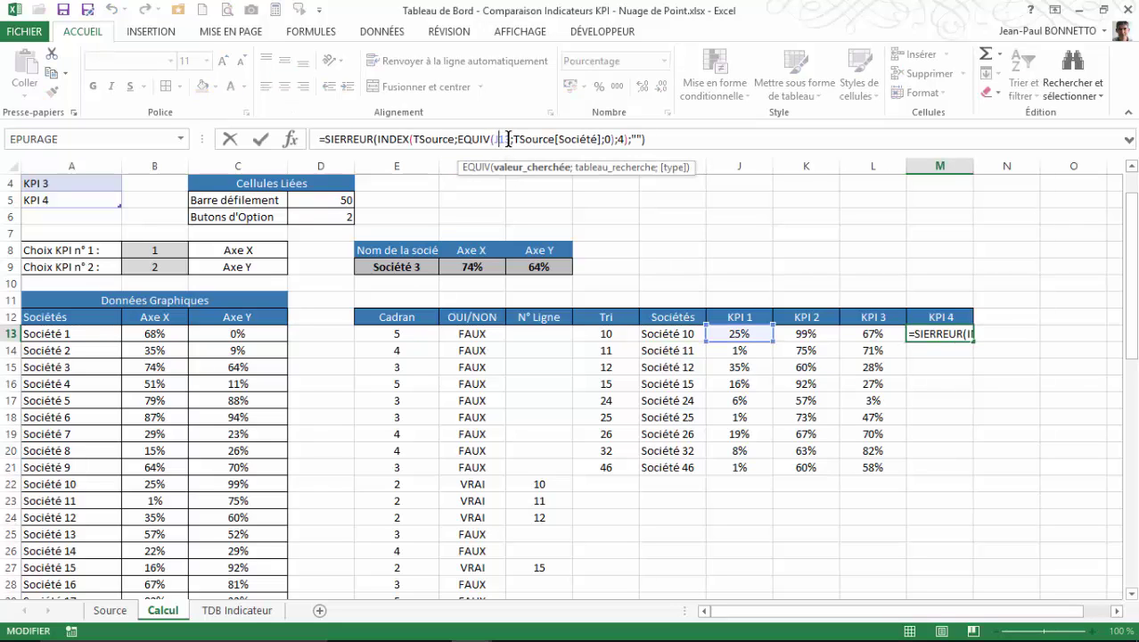
click(664, 333)
click(918, 335)
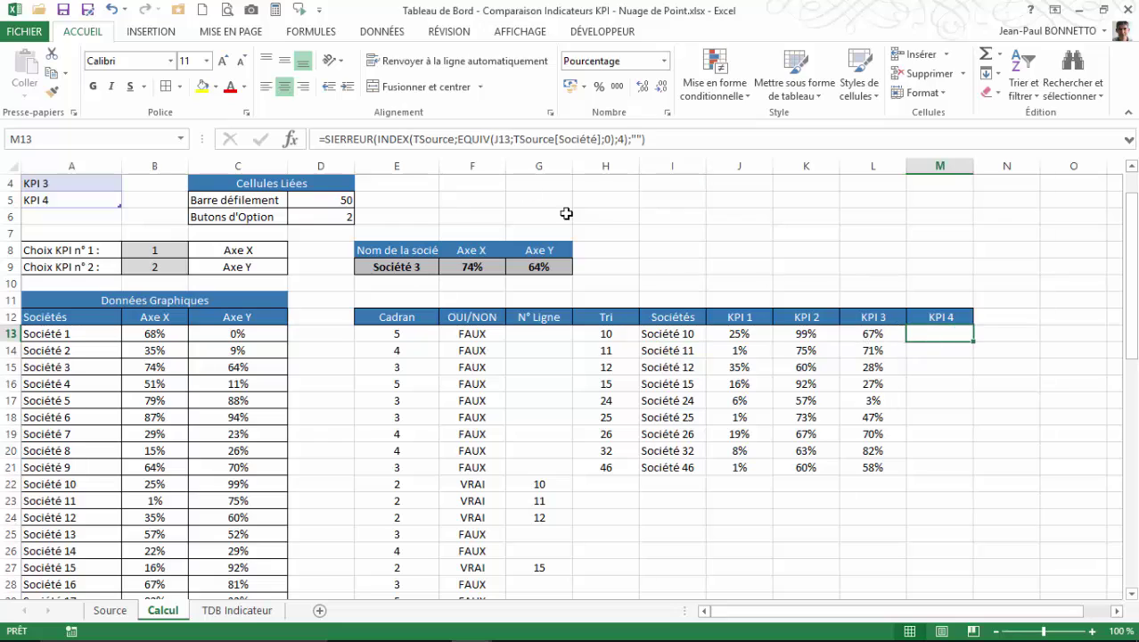
Point the EQUIV lookup value in M13 to I13 and set the INDEX column number to 5 for KPI 4.
double_click(505, 140)
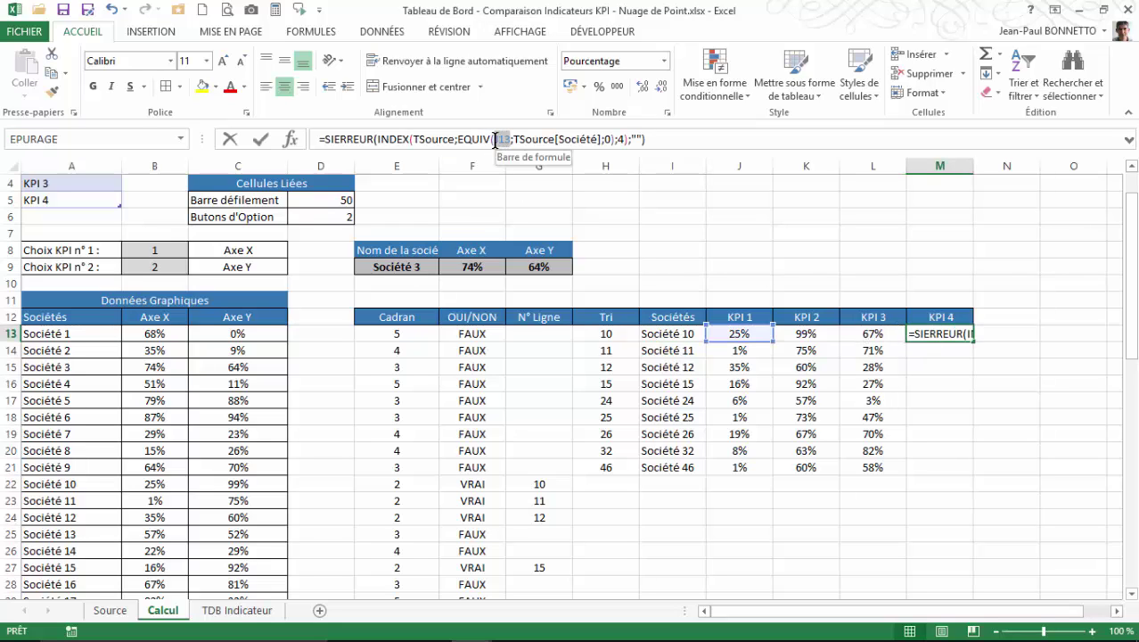
click(671, 333)
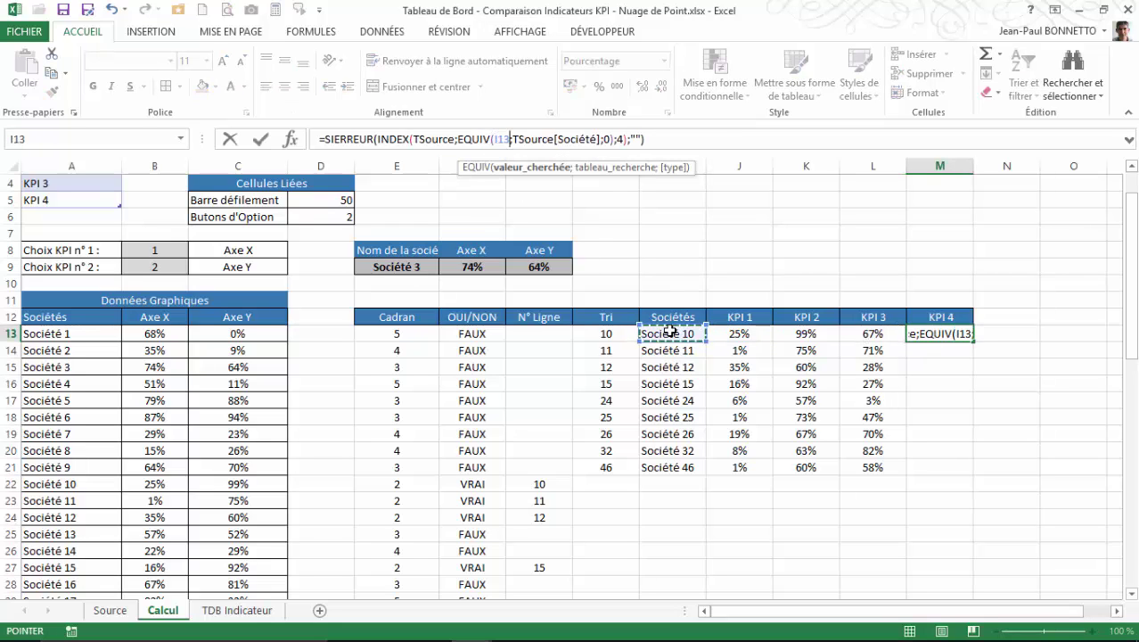
double_click(617, 140)
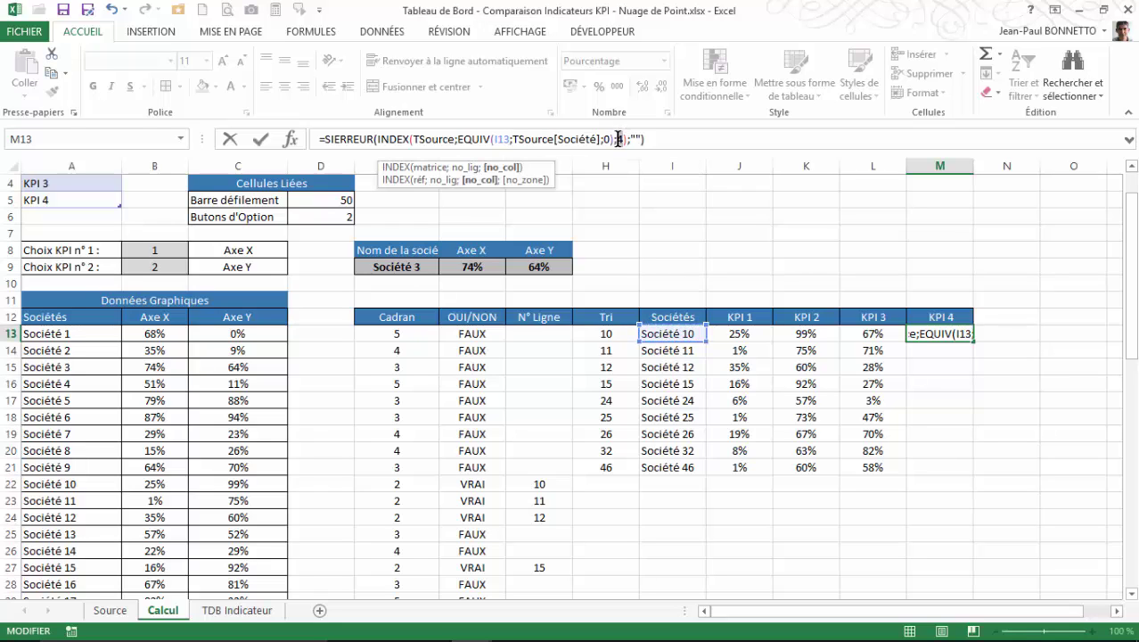
text(5)
key(Return)
click(920, 334)
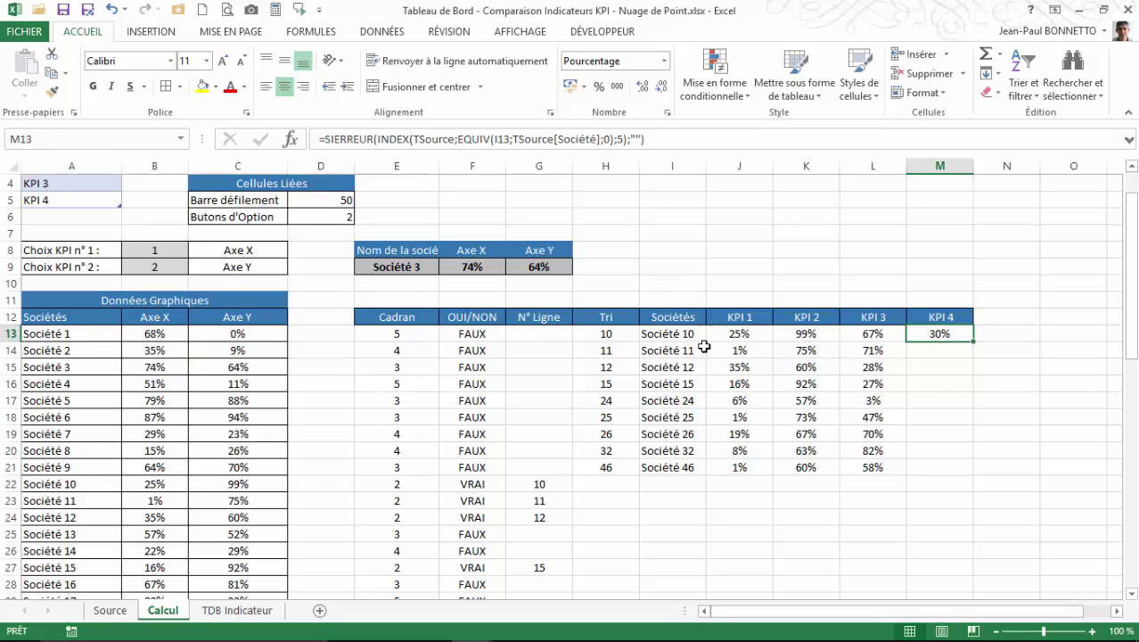
Check M13 against Société 10's KPI 4 on the Source sheet and fill its formula down the KPI 4 column.
click(110, 610)
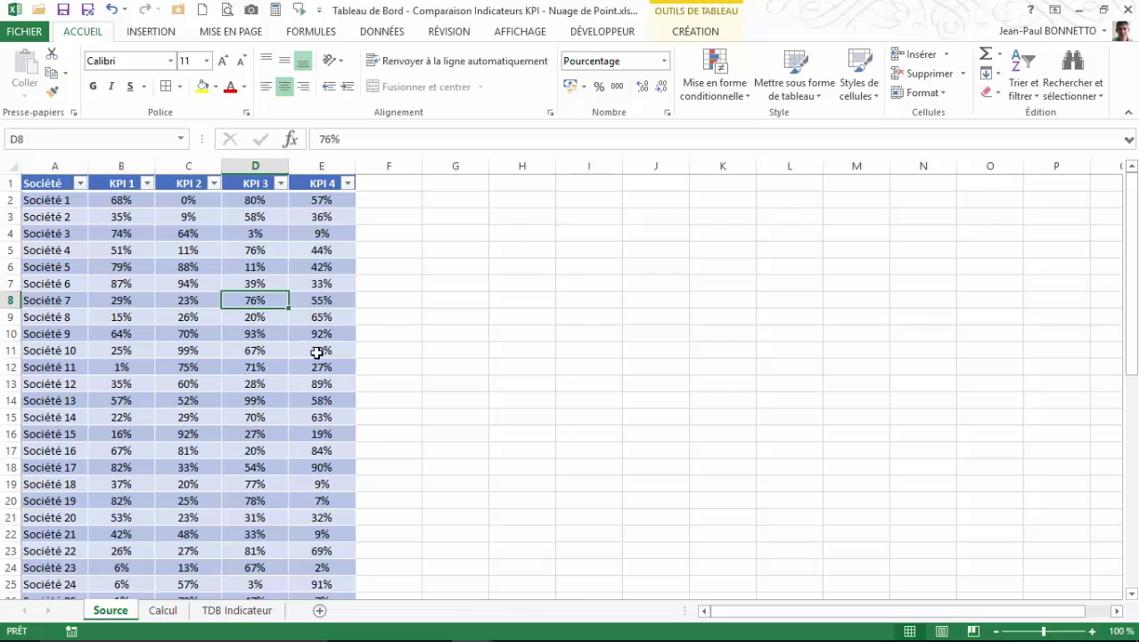
click(316, 351)
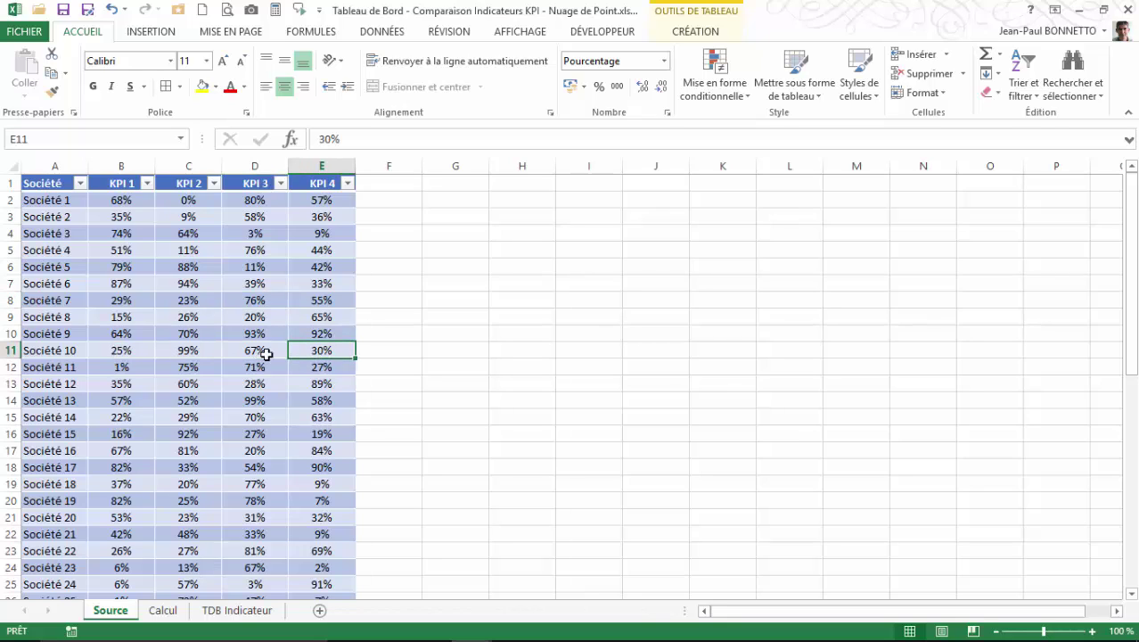
click(162, 610)
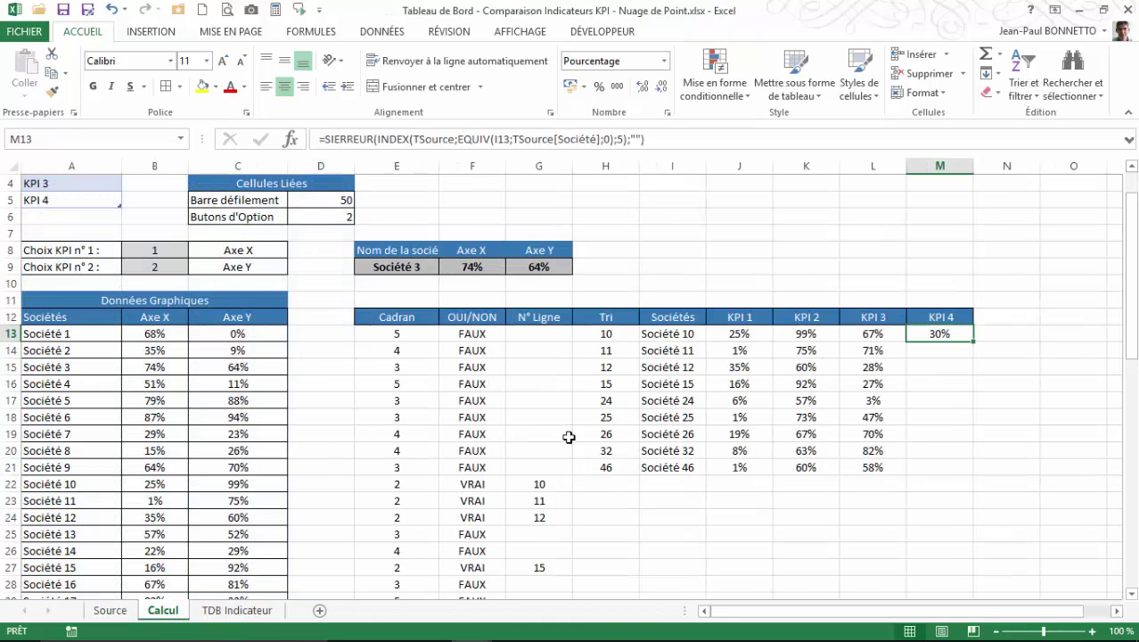
double_click(973, 342)
scroll(928, 437, down, 3)
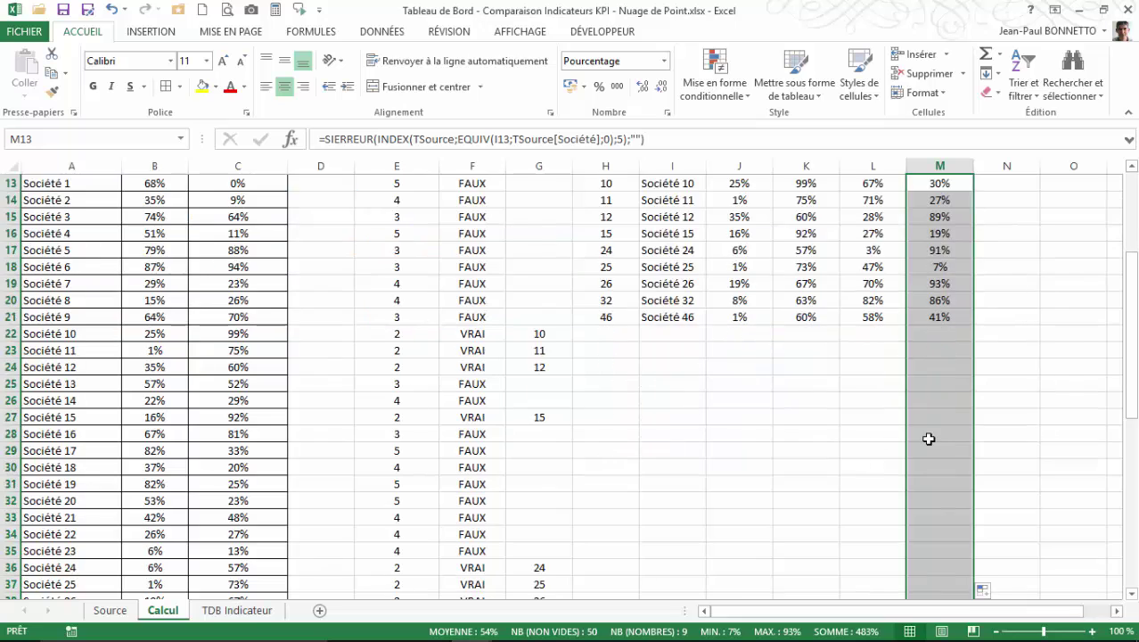
scroll(928, 438, up, 4)
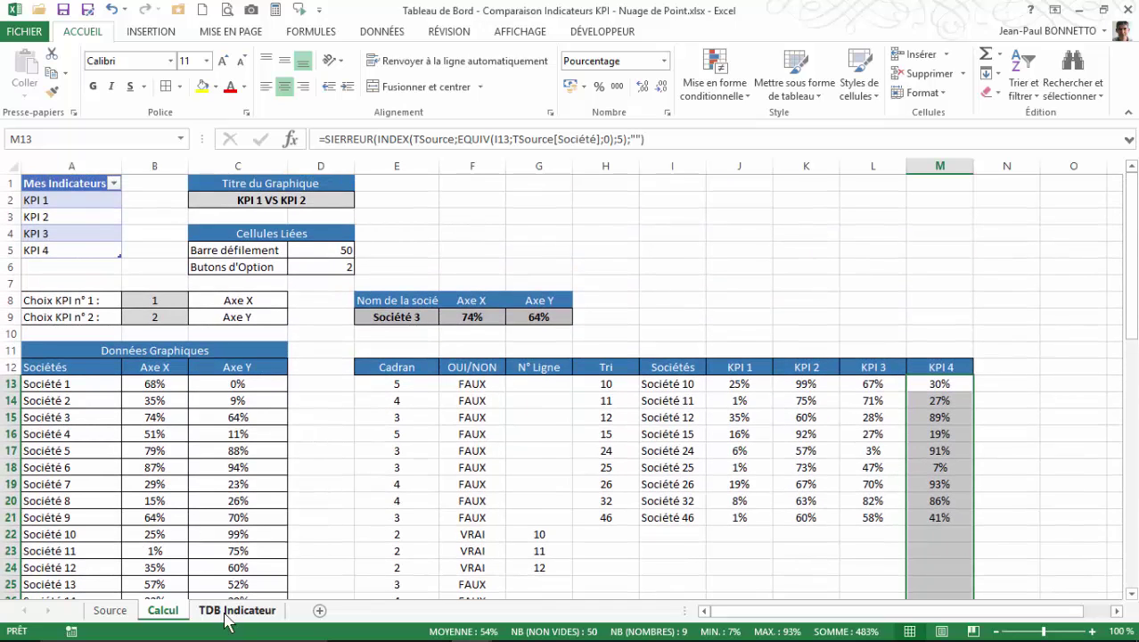
Filter the dashboard on Haut Droite and check the companies and KPI values retrieved on the Calcul sheet.
click(236, 611)
click(832, 242)
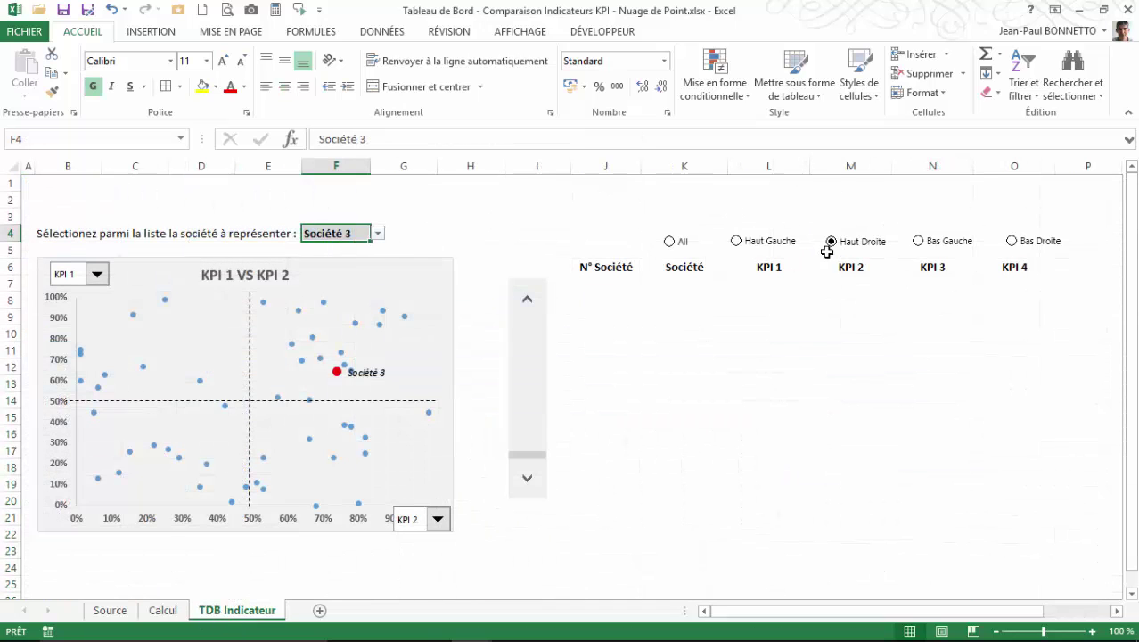
click(162, 611)
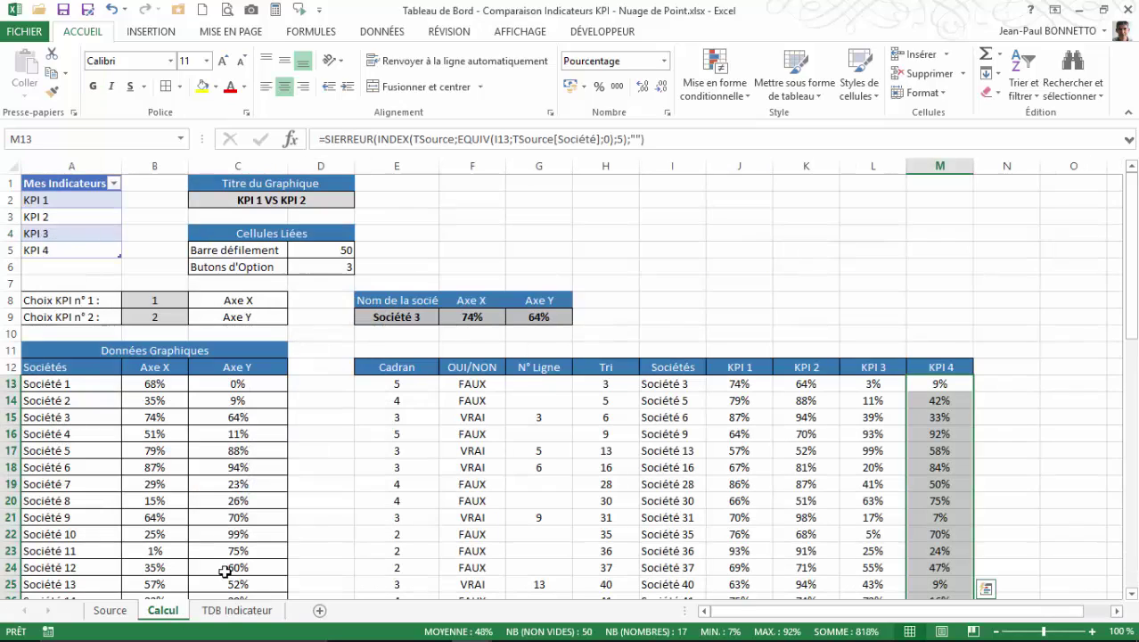
scroll(657, 401, down, 2)
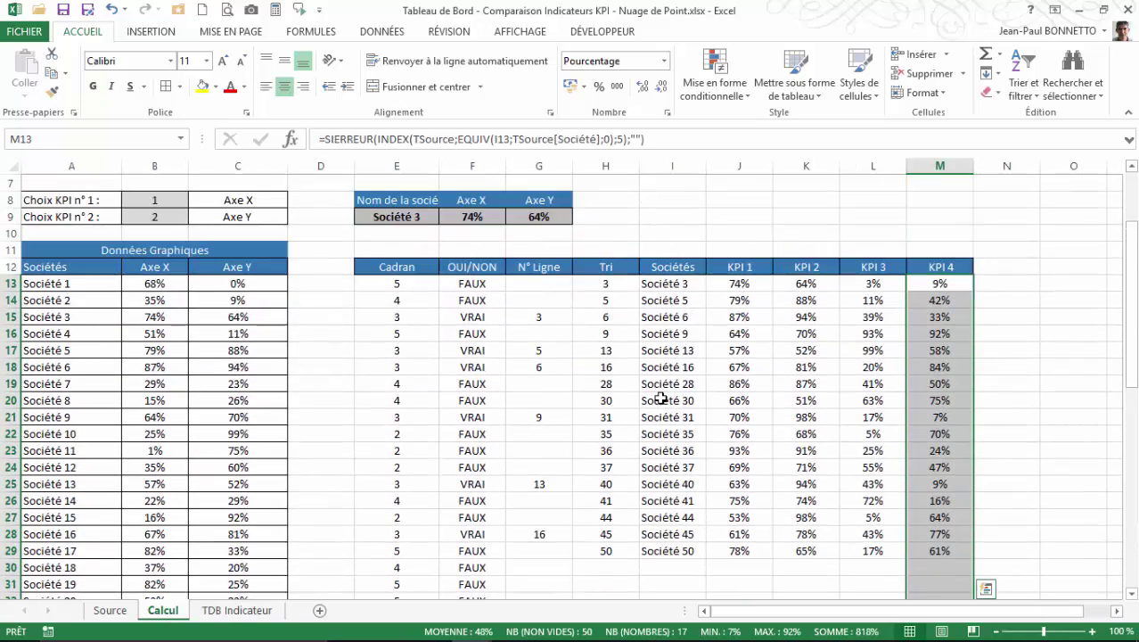
scroll(661, 393, up, 1)
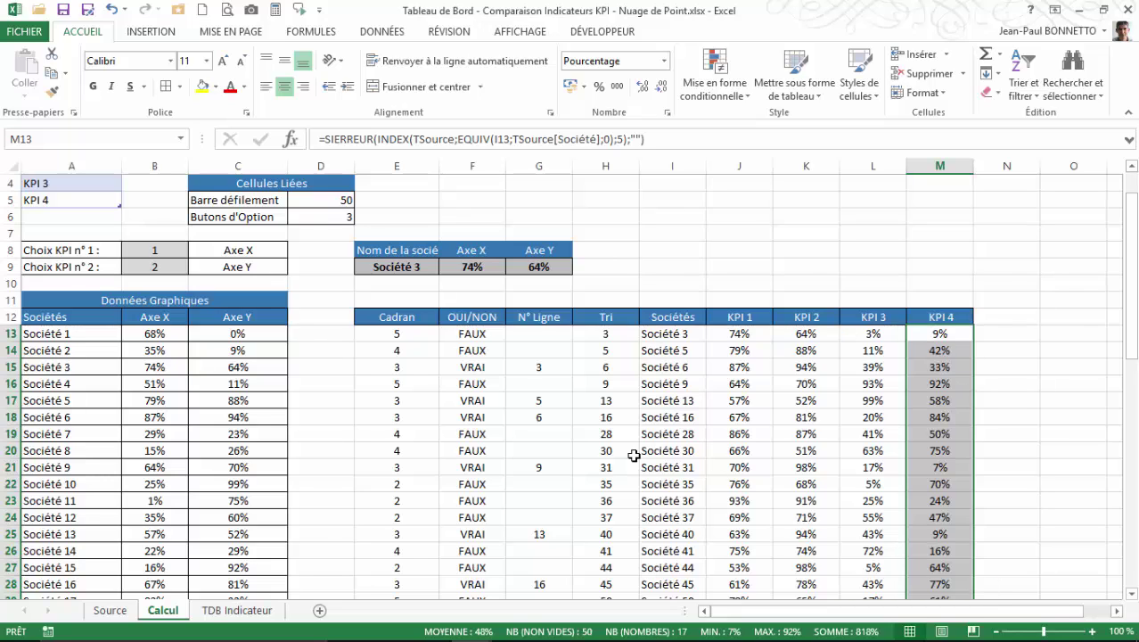
scroll(632, 455, down, 3)
scroll(632, 456, down, 3)
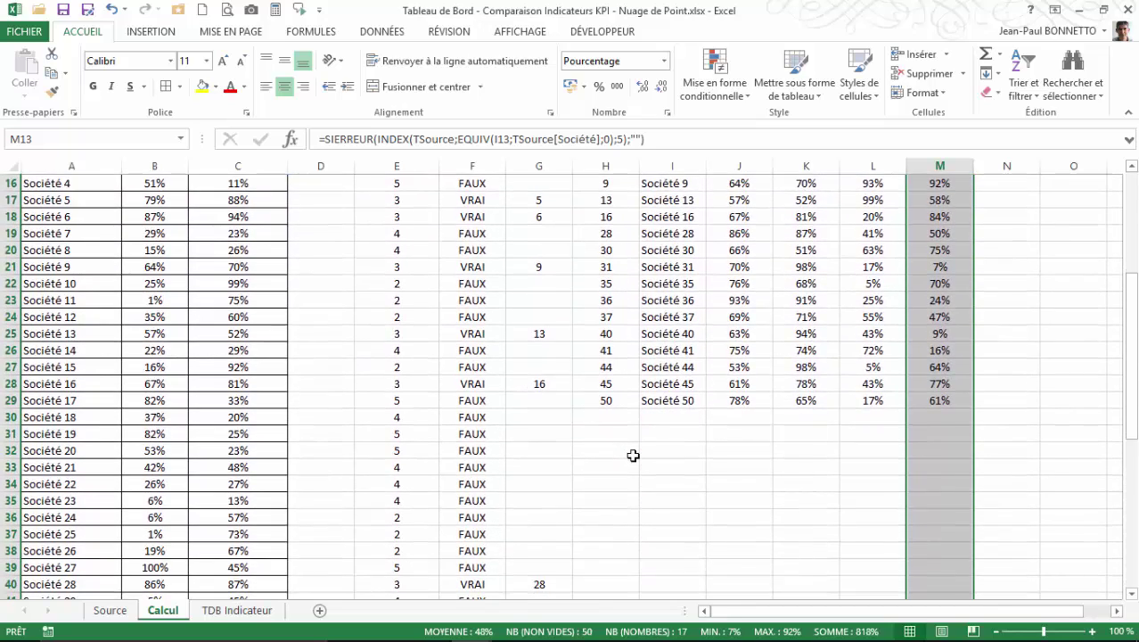
scroll(632, 454, up, 4)
scroll(632, 454, up, 1)
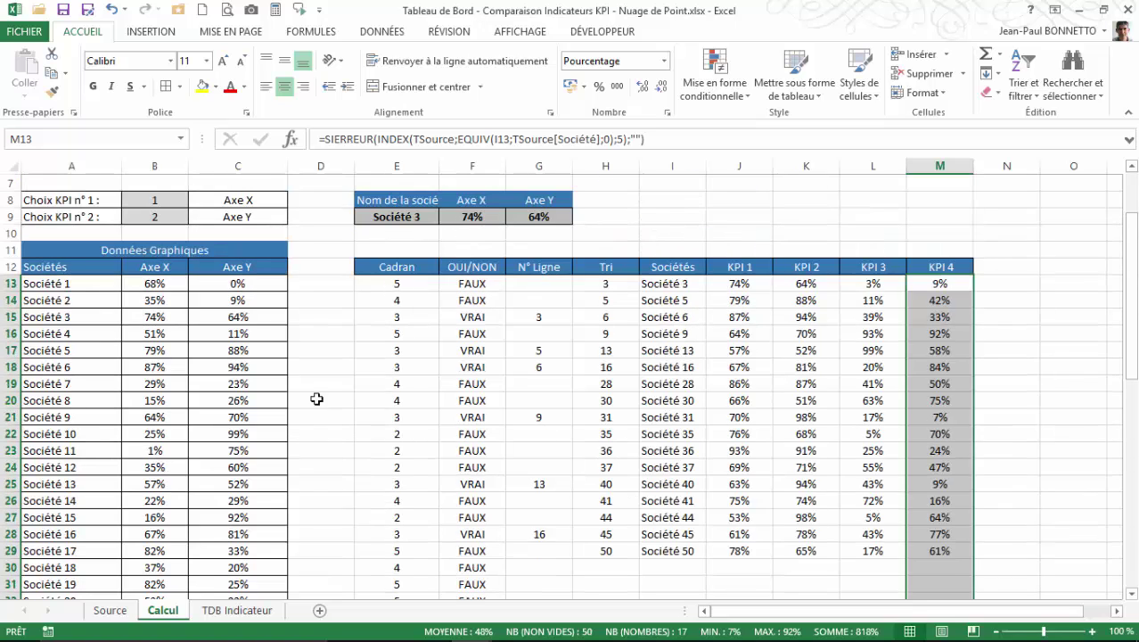
Set the dashboard filter to All and check the Calcul filter, company and KPI columns down to the last company.
click(235, 609)
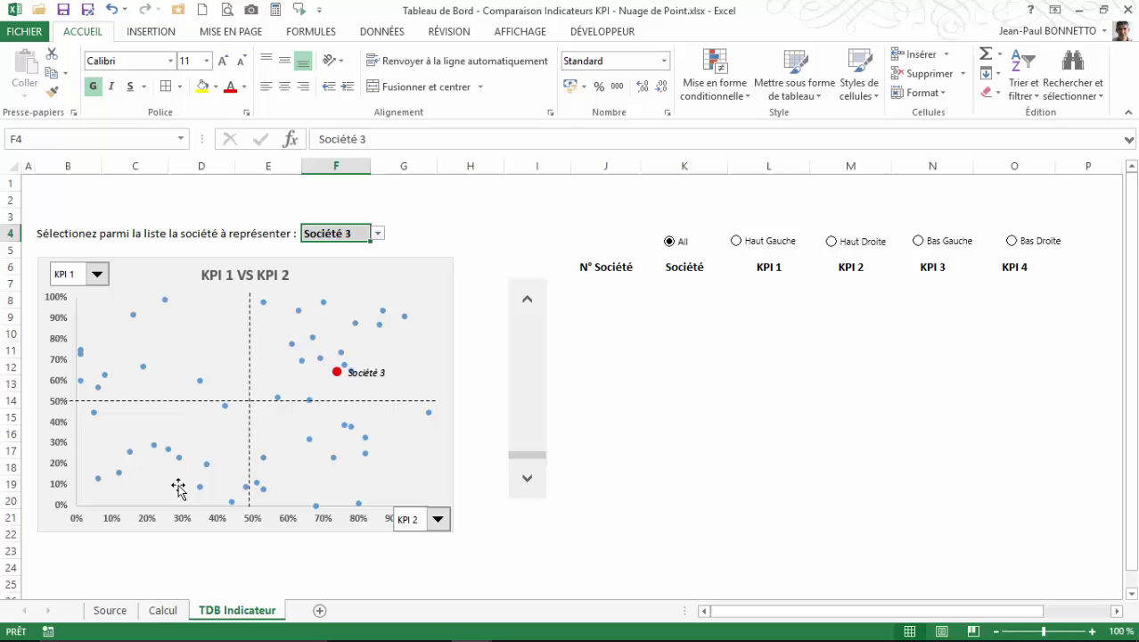
click(162, 610)
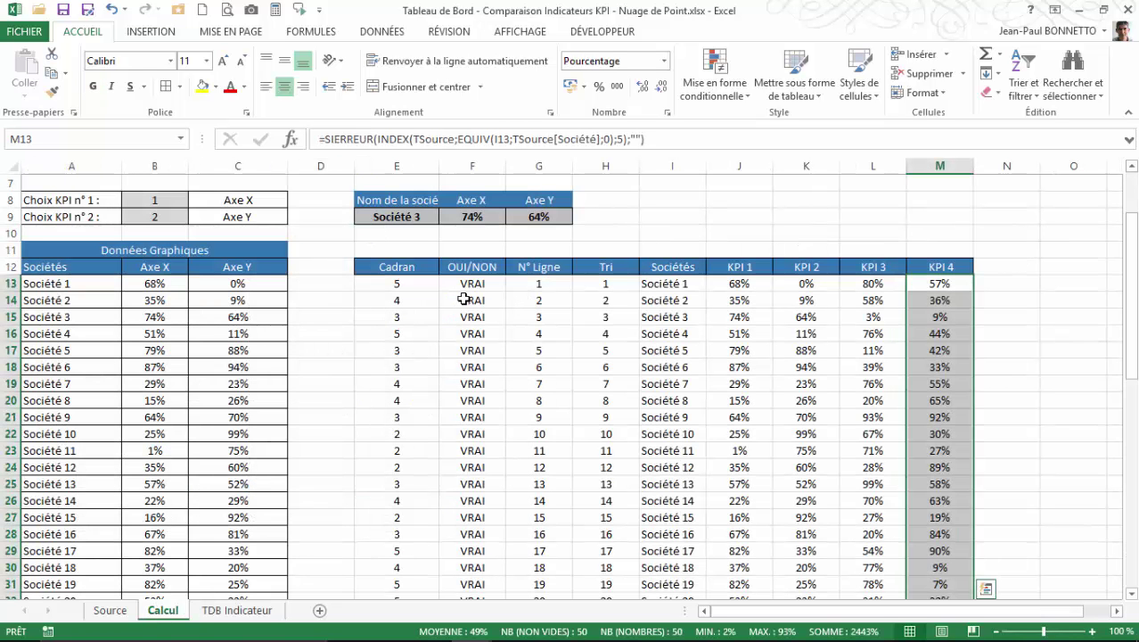
click(933, 289)
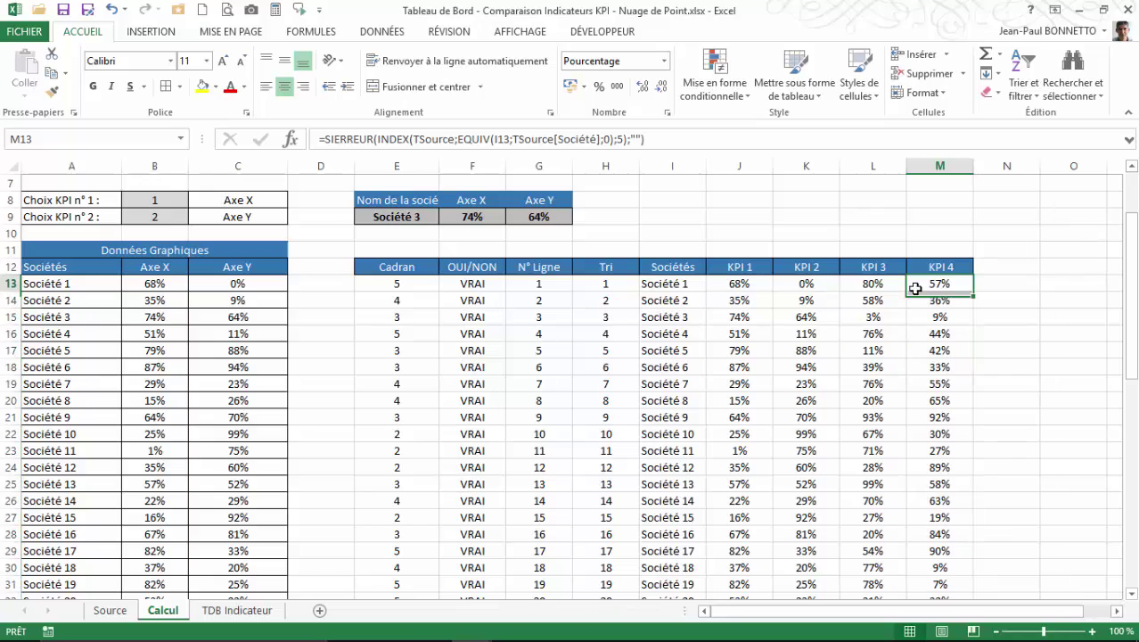
scroll(904, 300, down, 14)
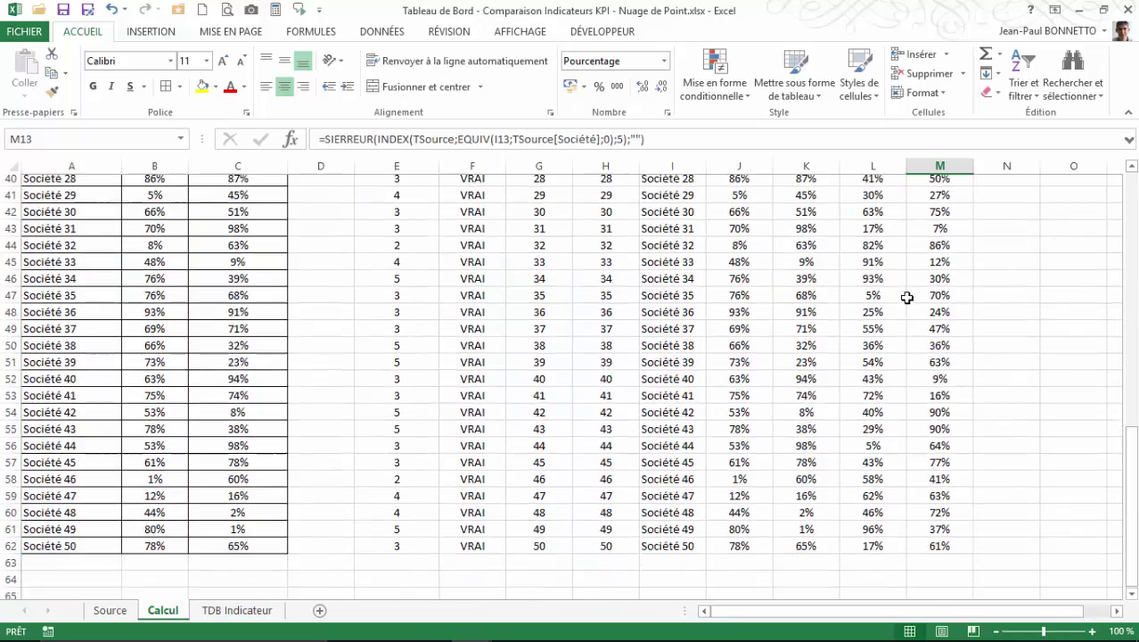
scroll(907, 297, up, 10)
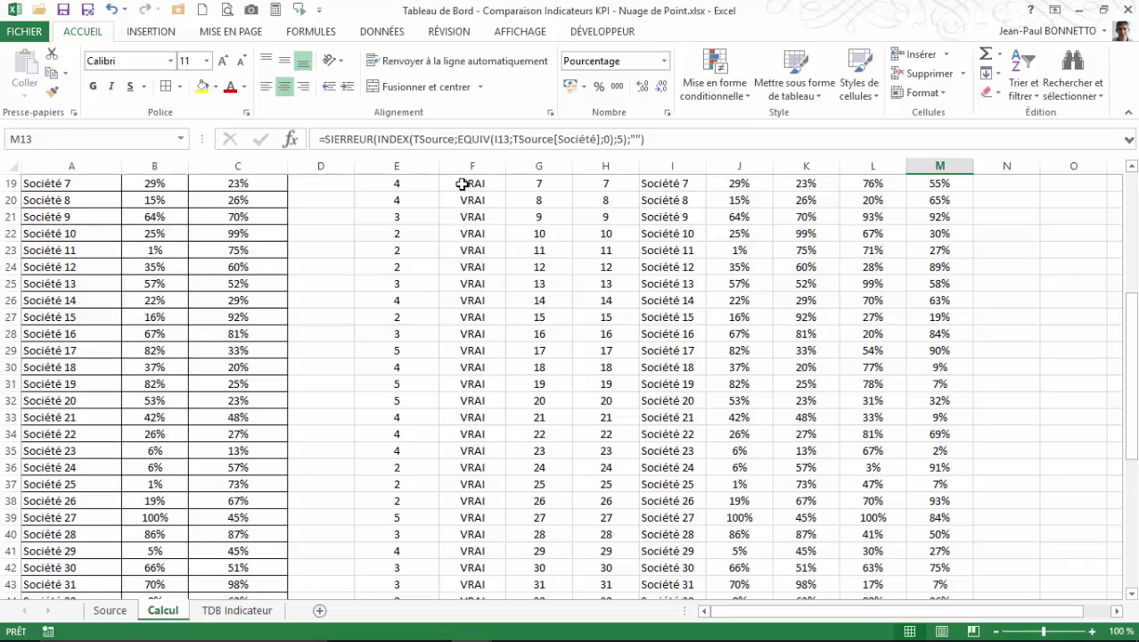
scroll(620, 407, up, 6)
scroll(611, 389, down, 4)
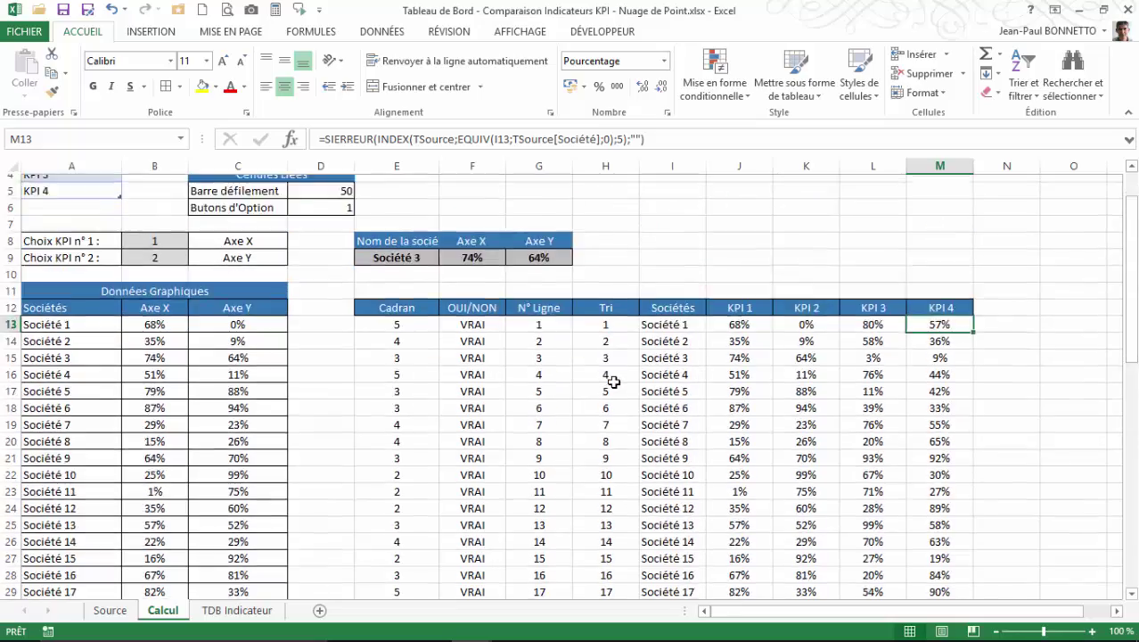
scroll(606, 418, down, 11)
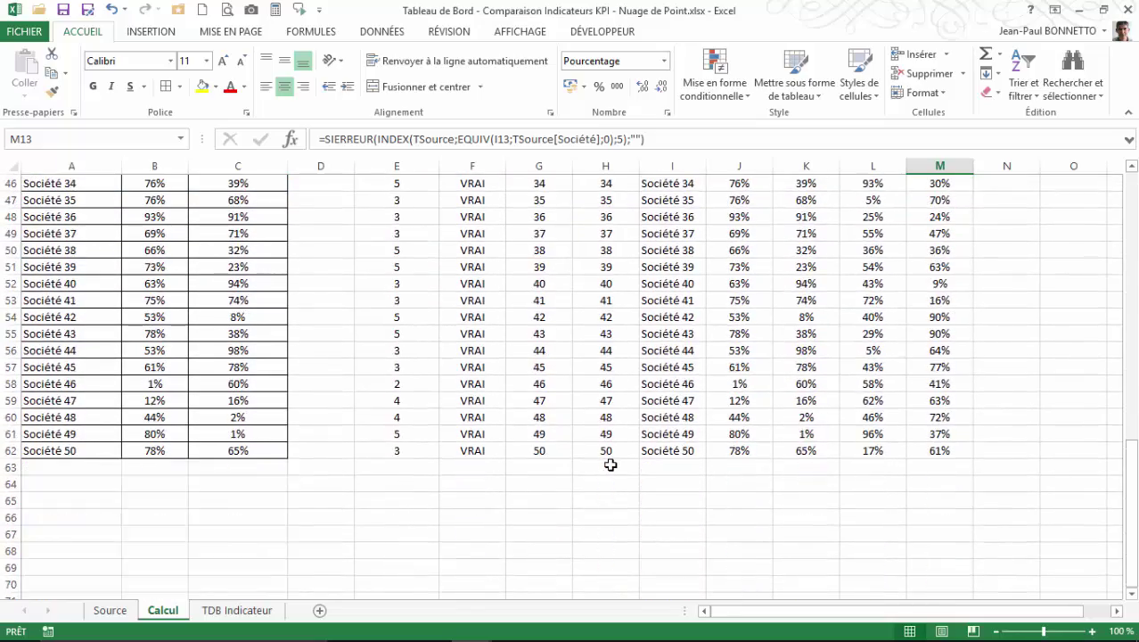
scroll(608, 458, up, 15)
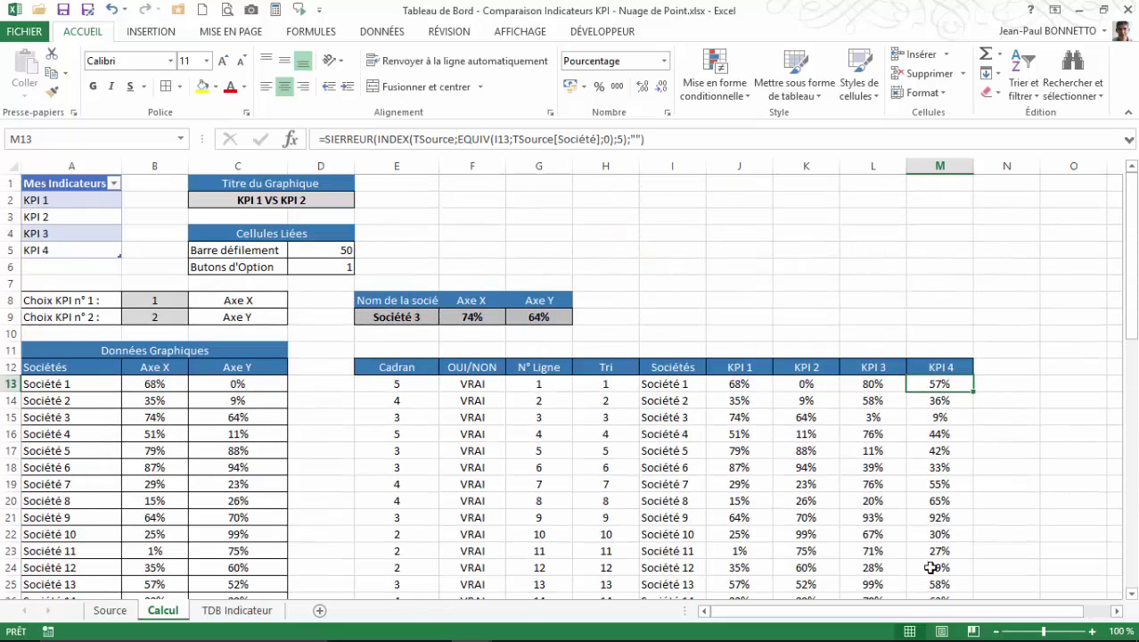
scroll(912, 384, down, 17)
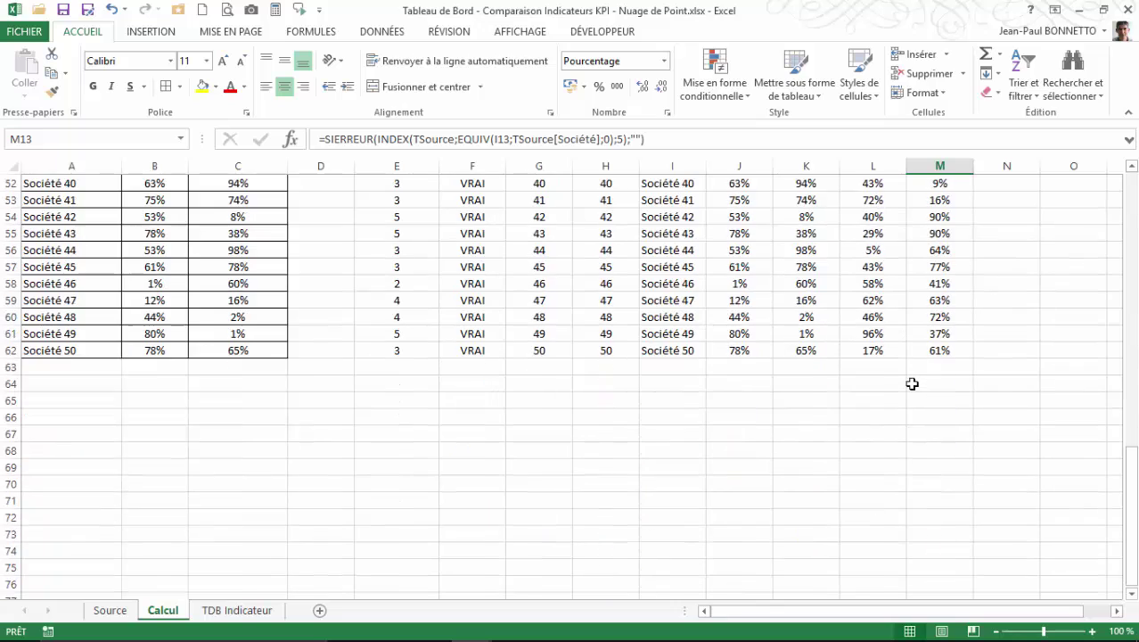
scroll(912, 384, up, 16)
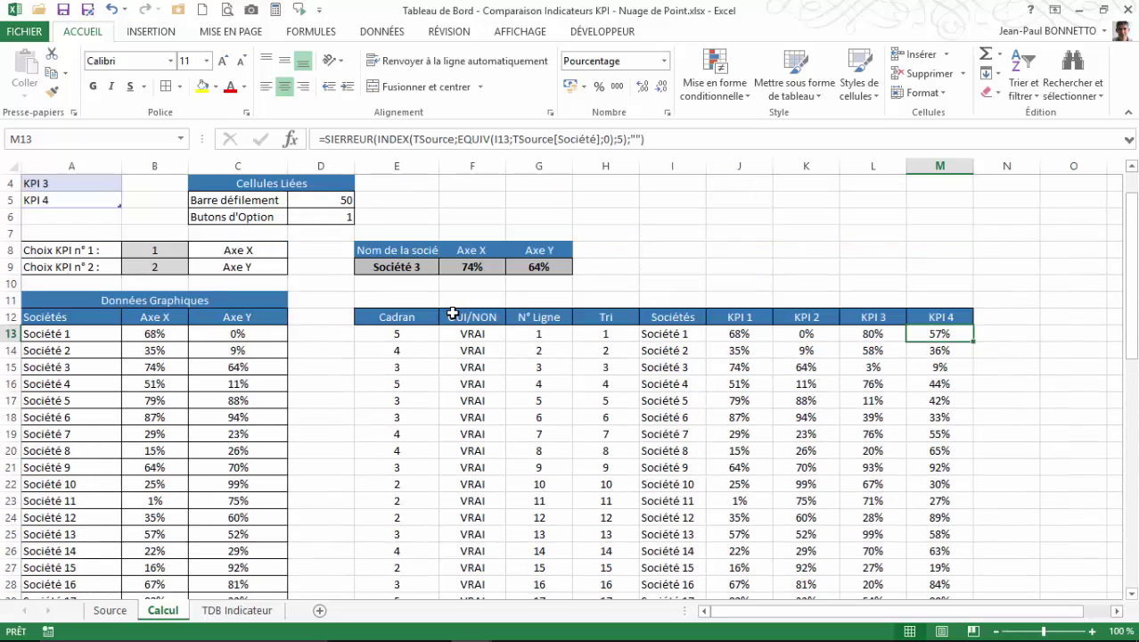
Review the Cadran and Sociétés formulas in row 13 and the option buttons' linked cell D6 on the Calcul sheet.
click(937, 318)
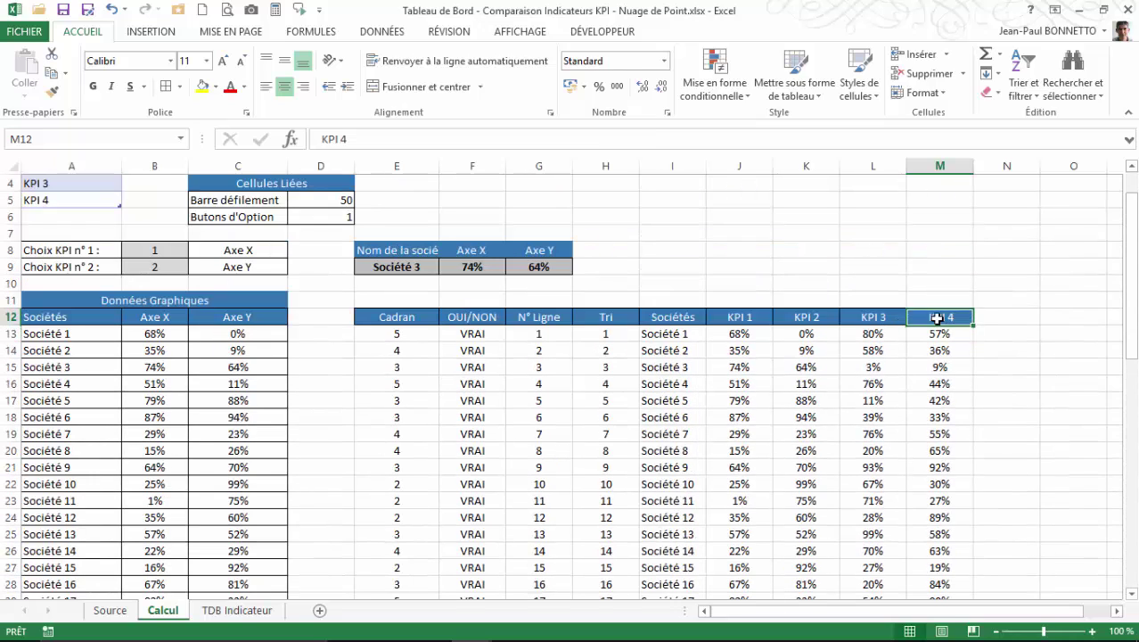
click(403, 336)
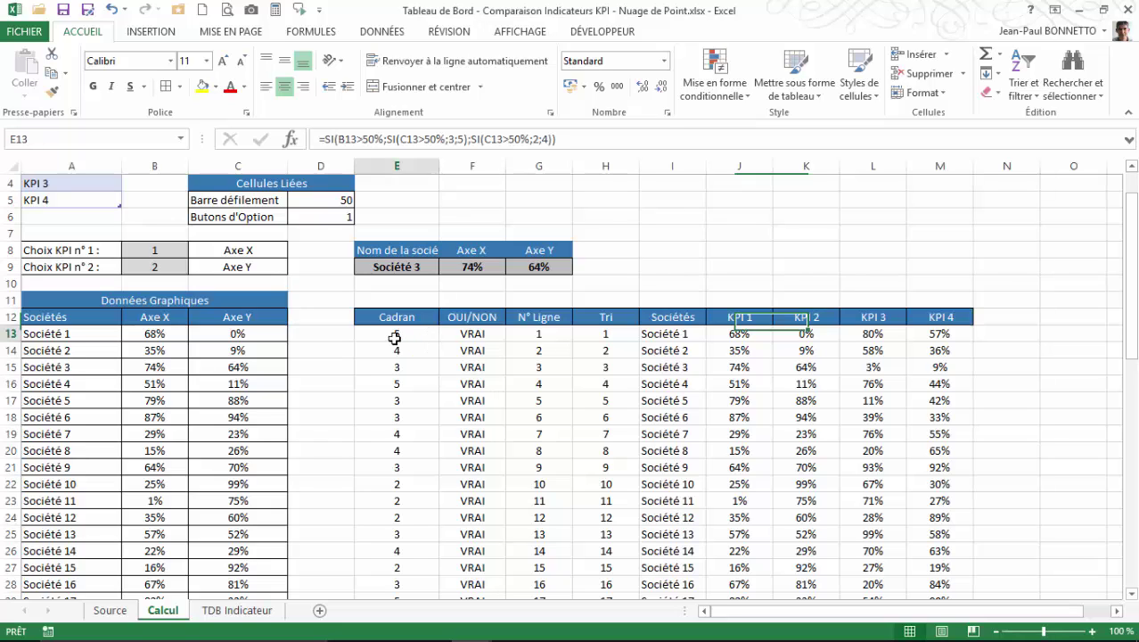
click(659, 336)
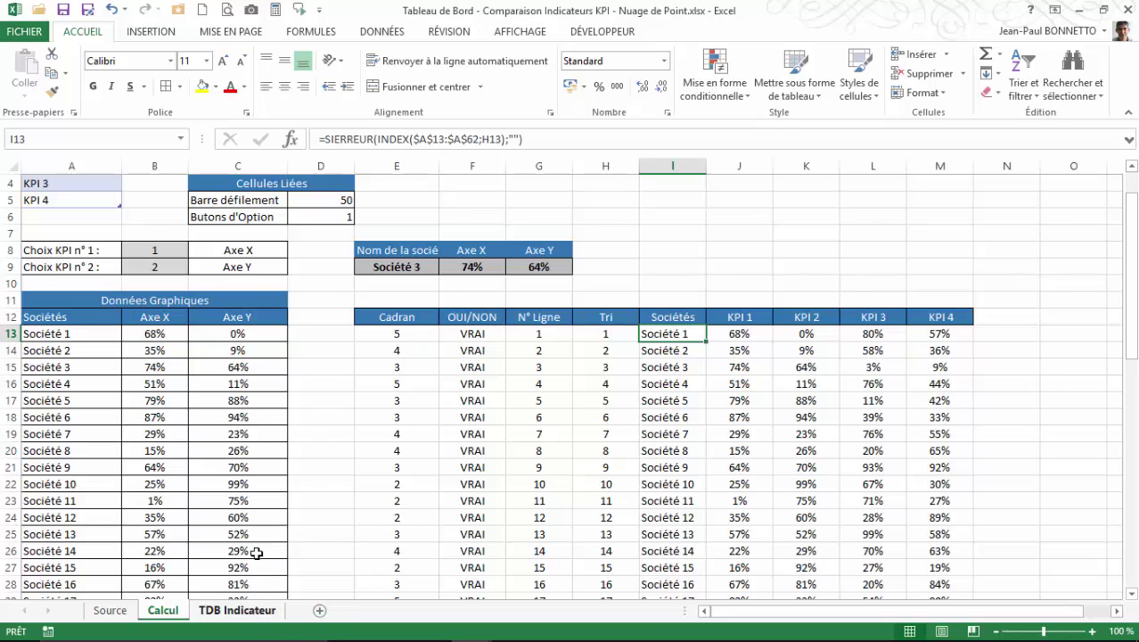
click(329, 219)
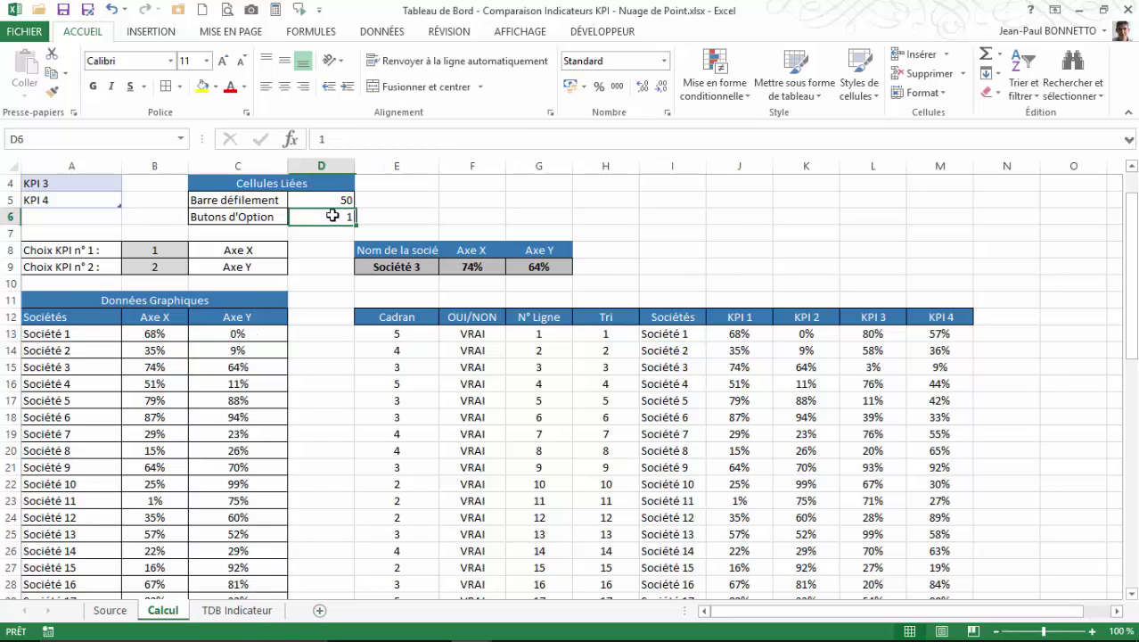
click(229, 221)
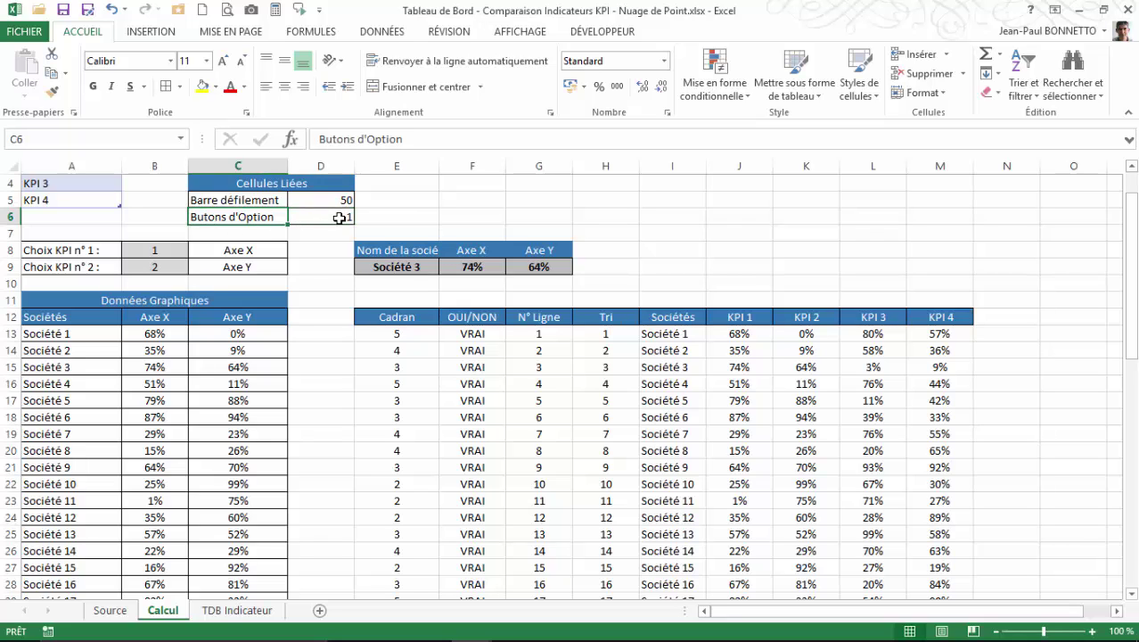
click(338, 218)
Try the quadrant options on the TDB Indicateur sheet, leave Bas Gauche selected, and check the filtered companies and KPIs on Calcul.
click(234, 609)
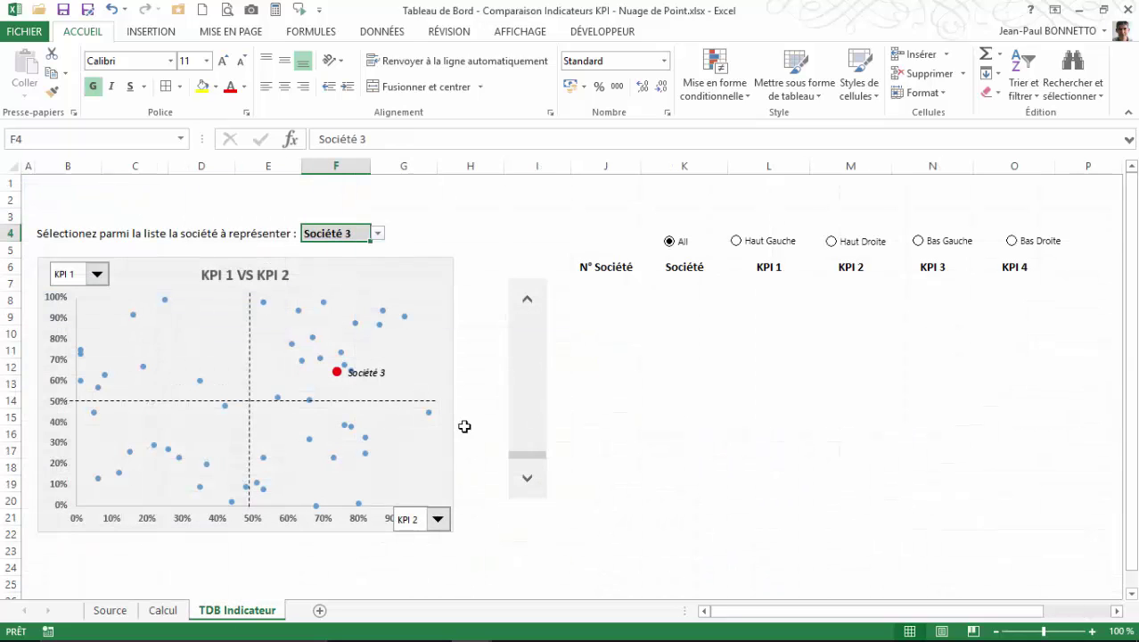
click(737, 241)
click(830, 240)
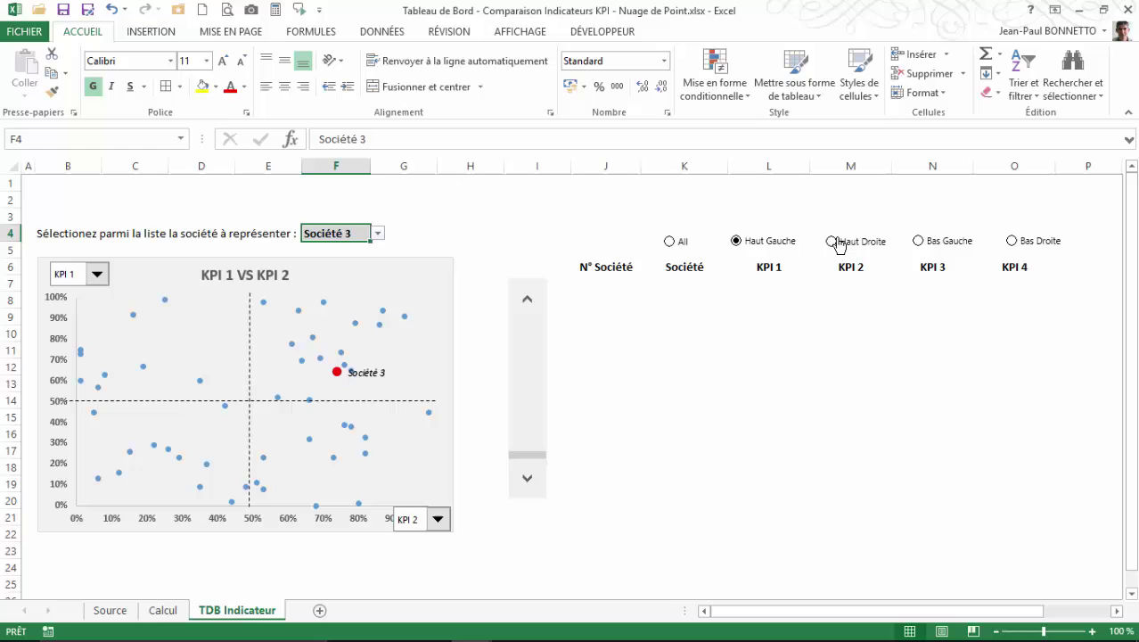
click(920, 242)
click(603, 285)
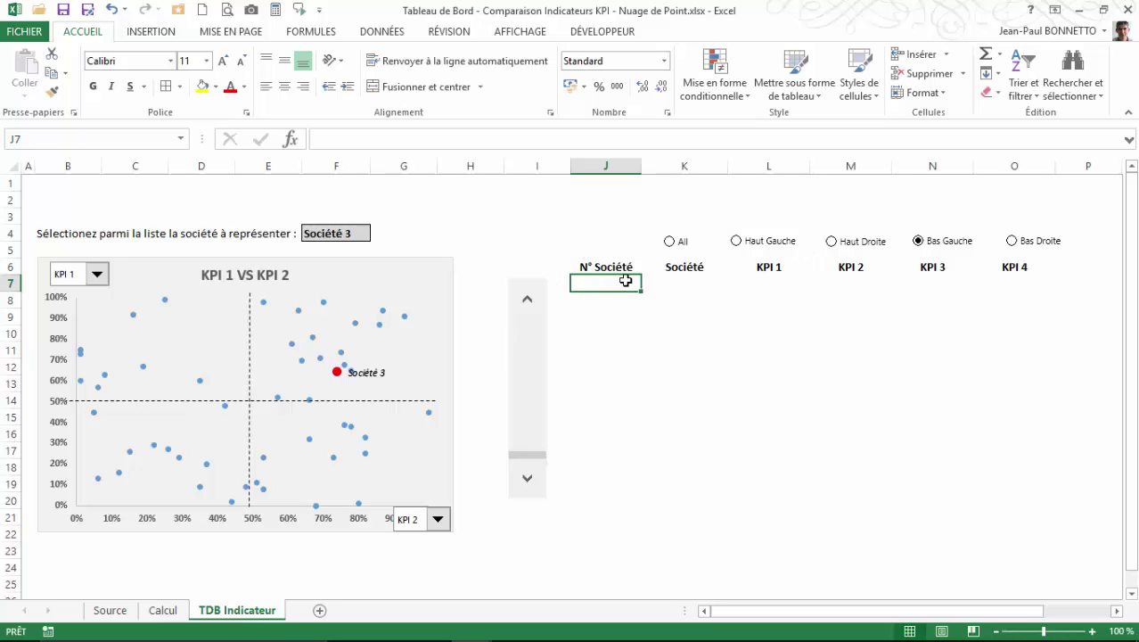
click(162, 612)
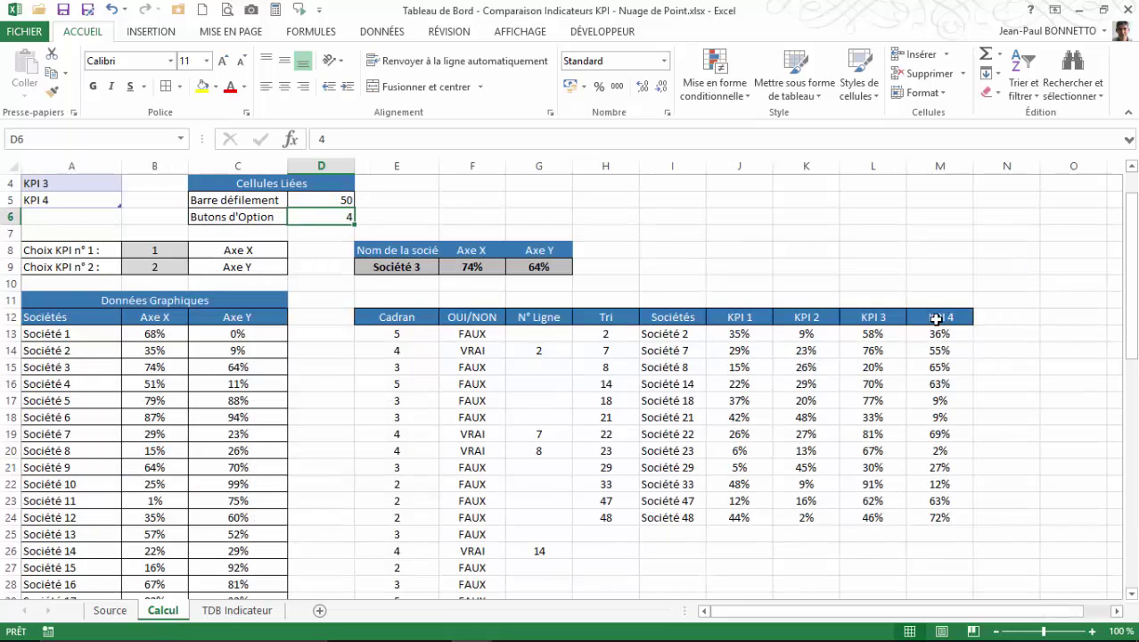
drag(847, 317, 940, 313)
click(553, 367)
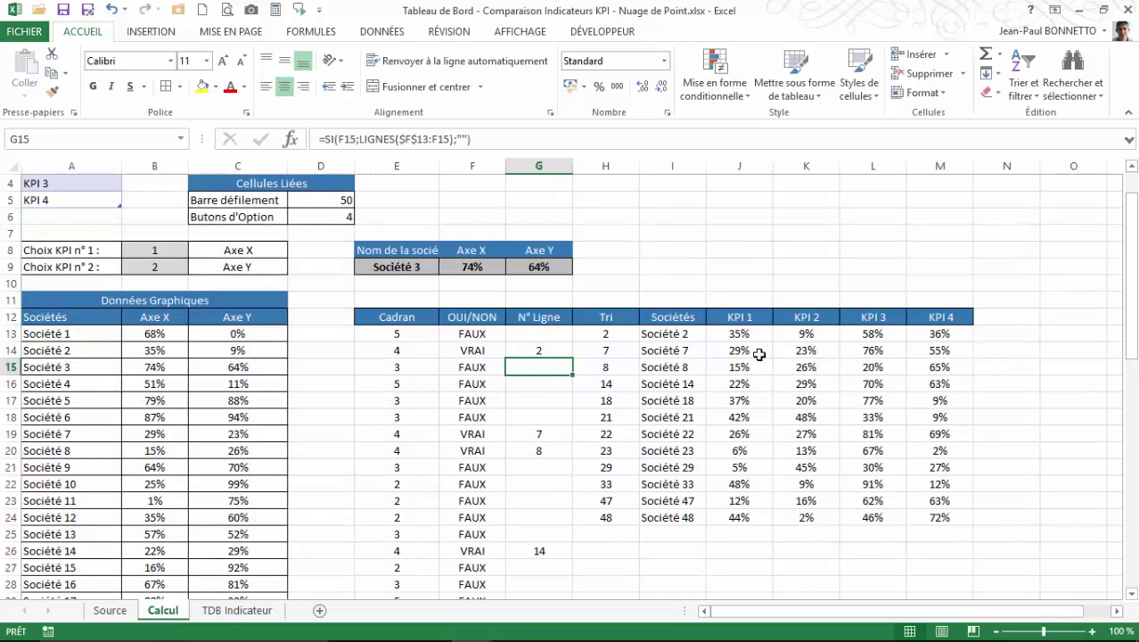
click(925, 321)
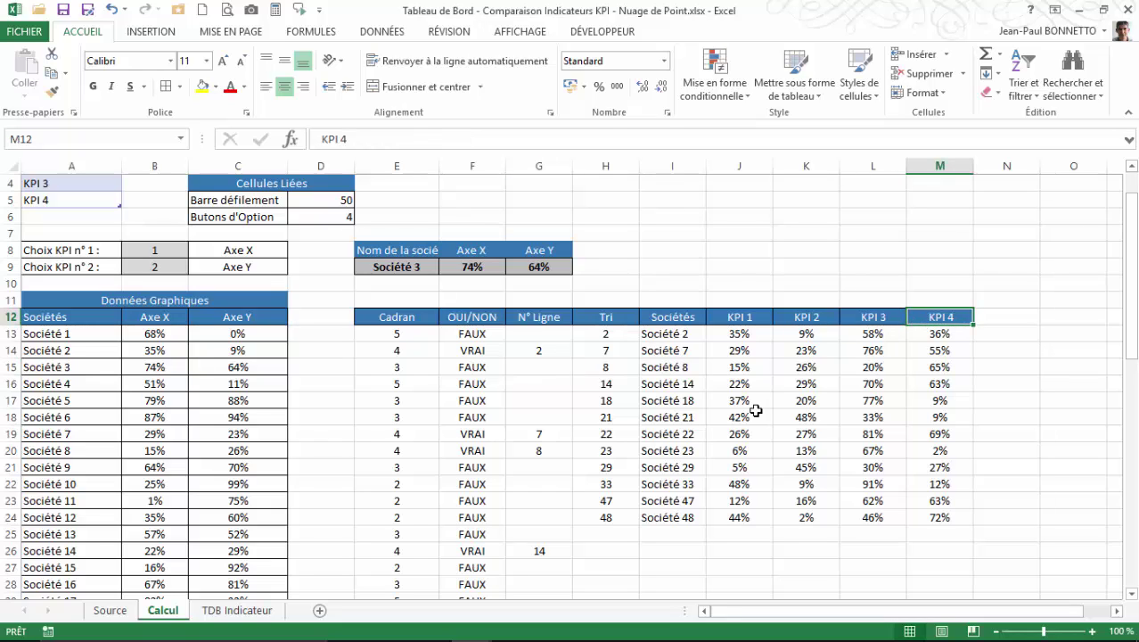